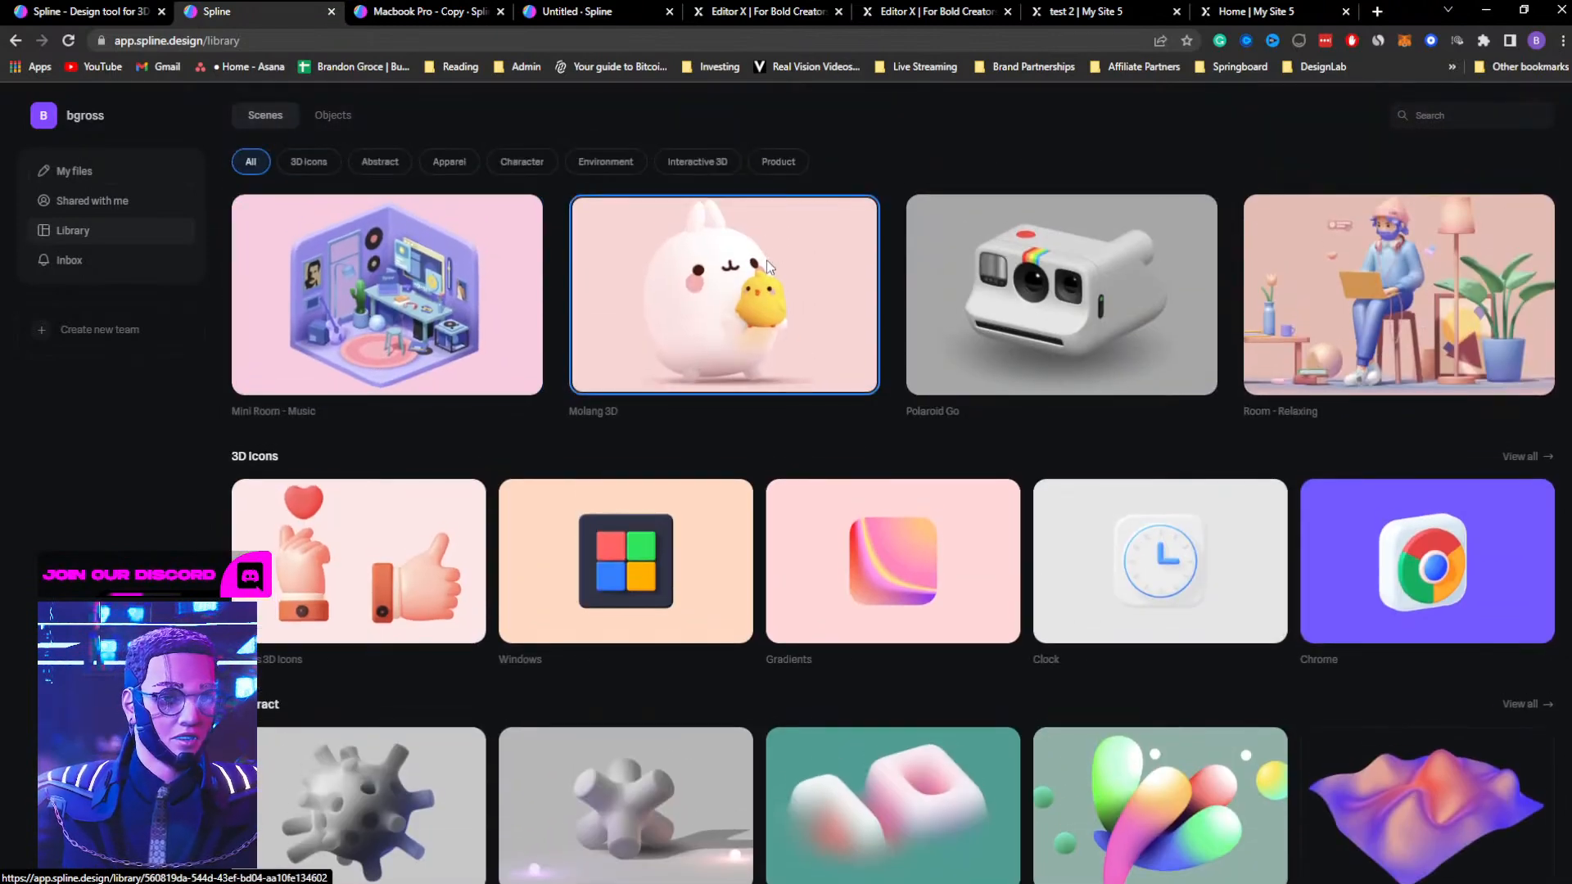
Step: Open the Molang 3D scene from the library as an editable copy
{"action": "left_click", "coordinate": [768, 267]}
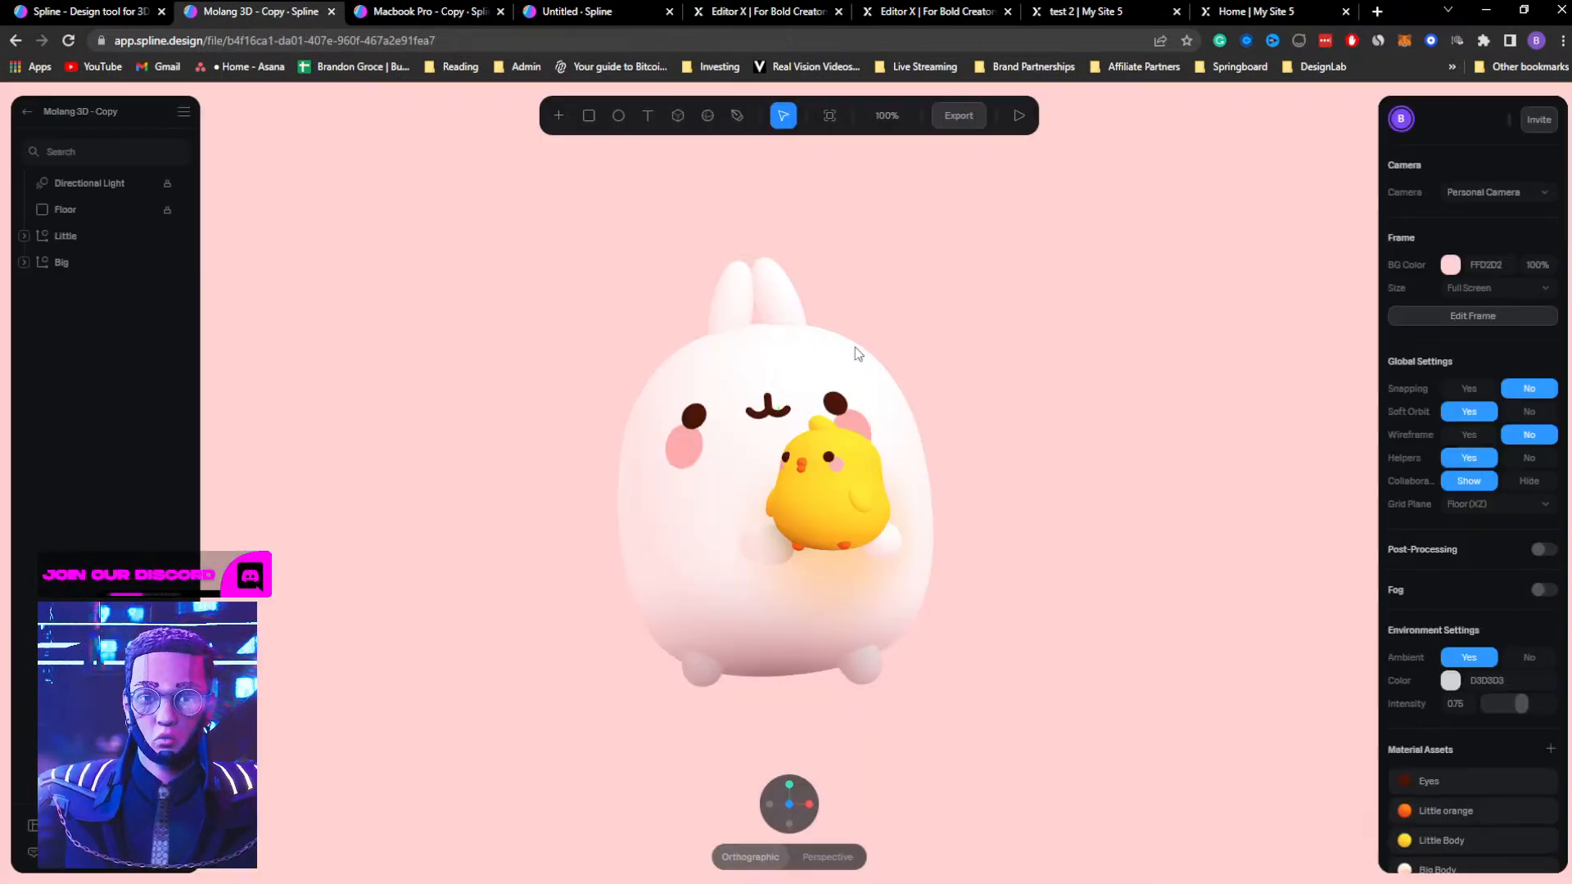
{"action": "right_click", "coordinate": [1014, 416]}
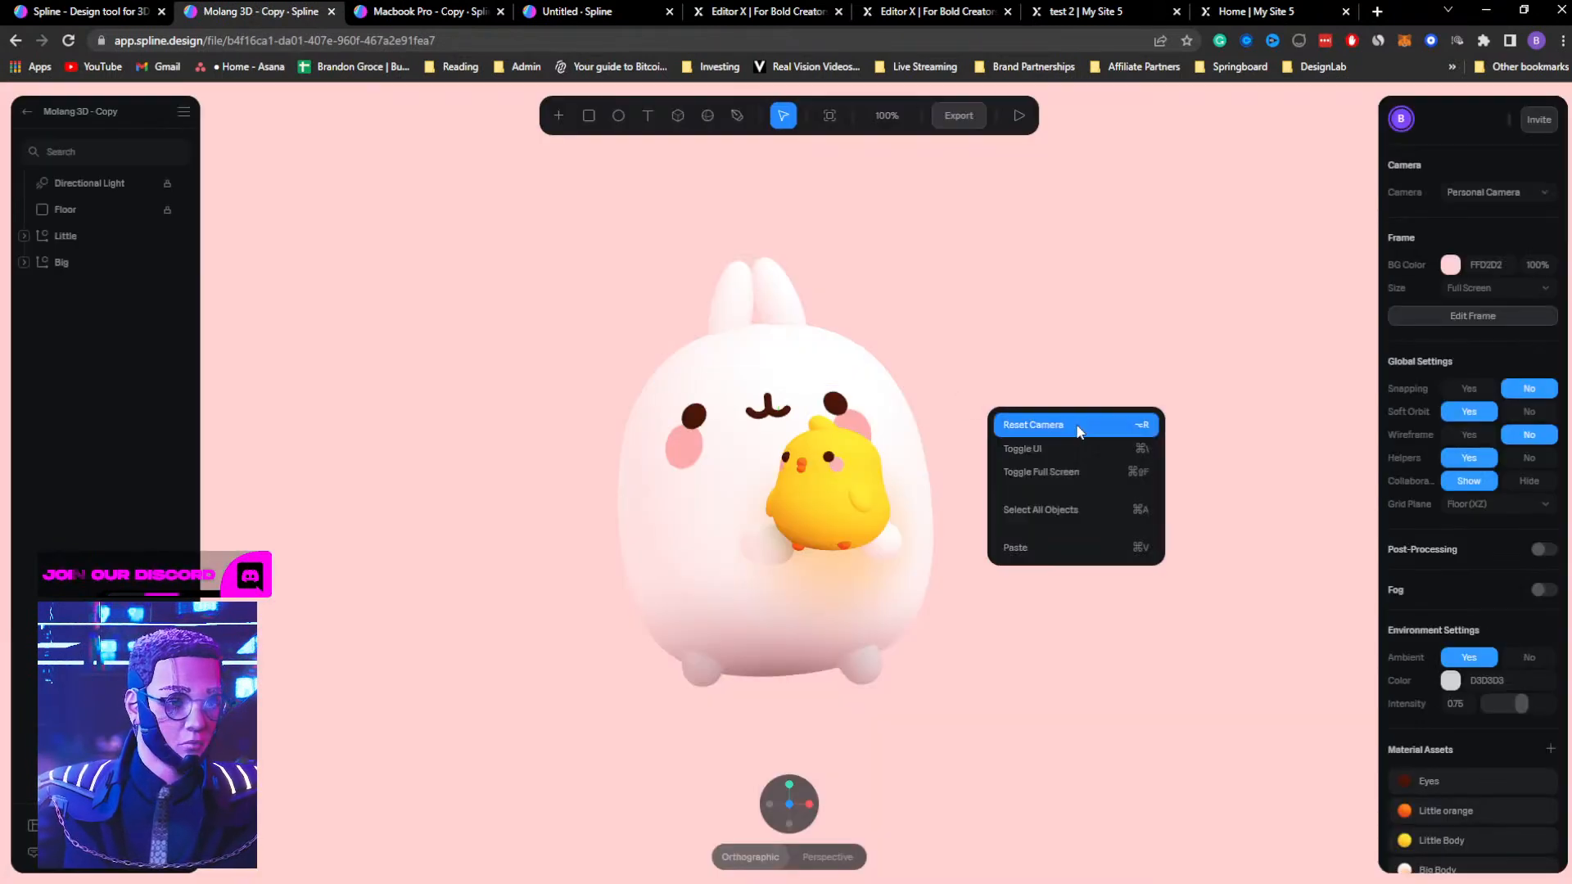
{"action": "left_click", "coordinate": [1084, 223]}
Step: Examine the Molang character from several angles and expand the Big group to inspect its objects
{"action": "left_click", "coordinate": [788, 559]}
{"action": "scroll", "coordinate": [439, 389], "scroll_direction": "down", "scroll_amount": 2}
{"action": "scroll", "coordinate": [557, 385], "scroll_direction": "up", "scroll_amount": 3}
{"action": "scroll", "coordinate": [586, 384], "scroll_direction": "down", "scroll_amount": 2}
{"action": "scroll", "coordinate": [596, 384], "scroll_direction": "up", "scroll_amount": 1}
{"action": "left_click_drag", "start_coordinate": [597, 389], "coordinate": [593, 340]}
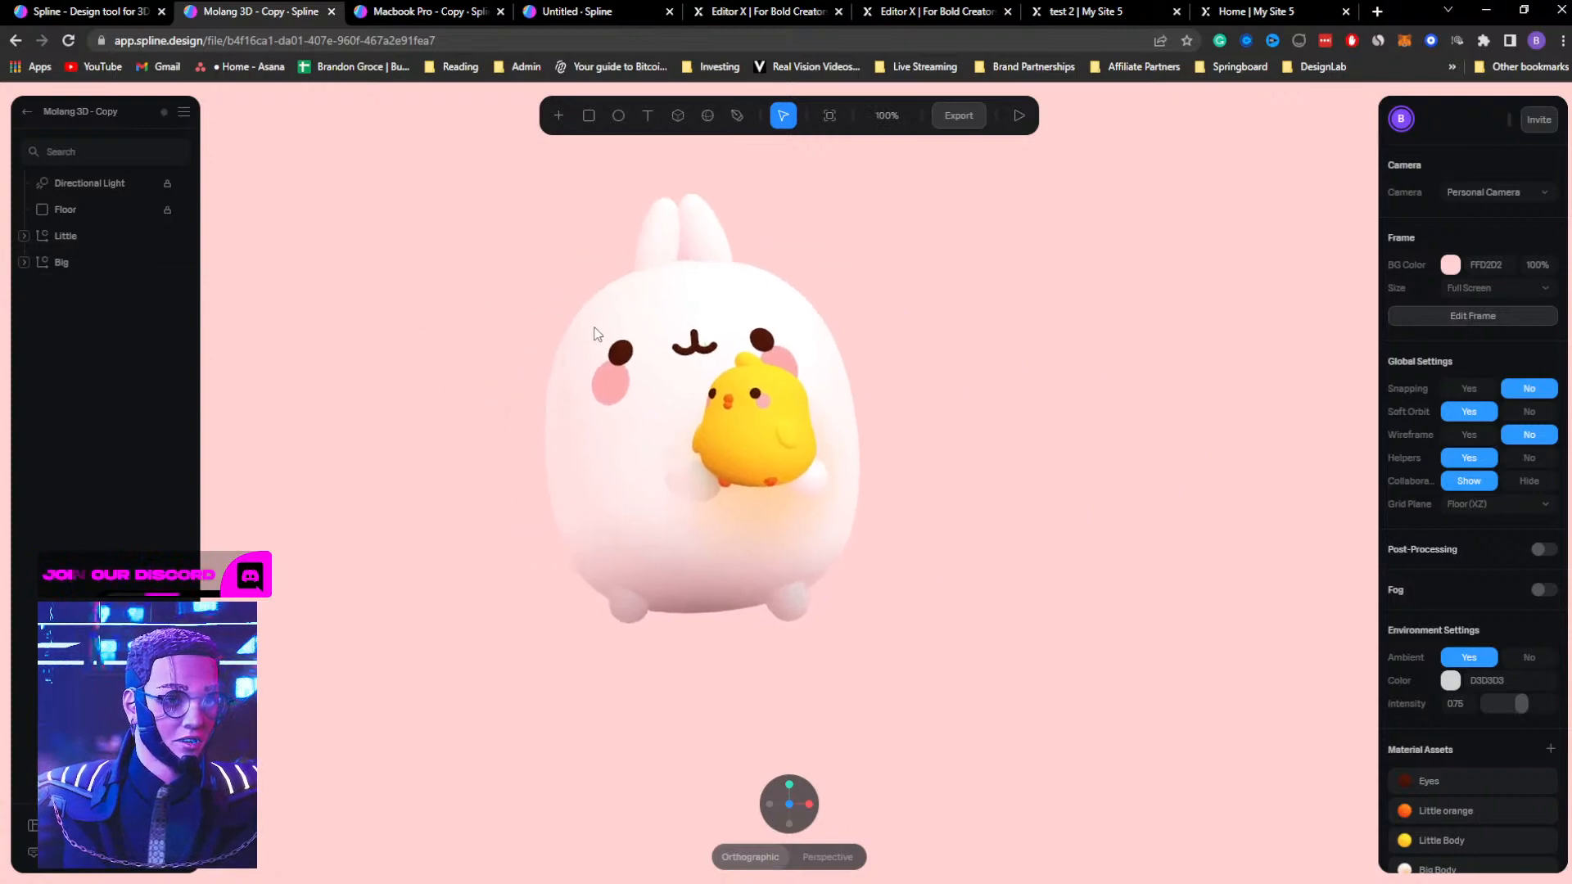
{"action": "left_click", "coordinate": [24, 262]}
{"action": "left_click_drag", "start_coordinate": [489, 273], "coordinate": [603, 299]}
{"action": "left_click_drag", "start_coordinate": [474, 245], "coordinate": [704, 456]}
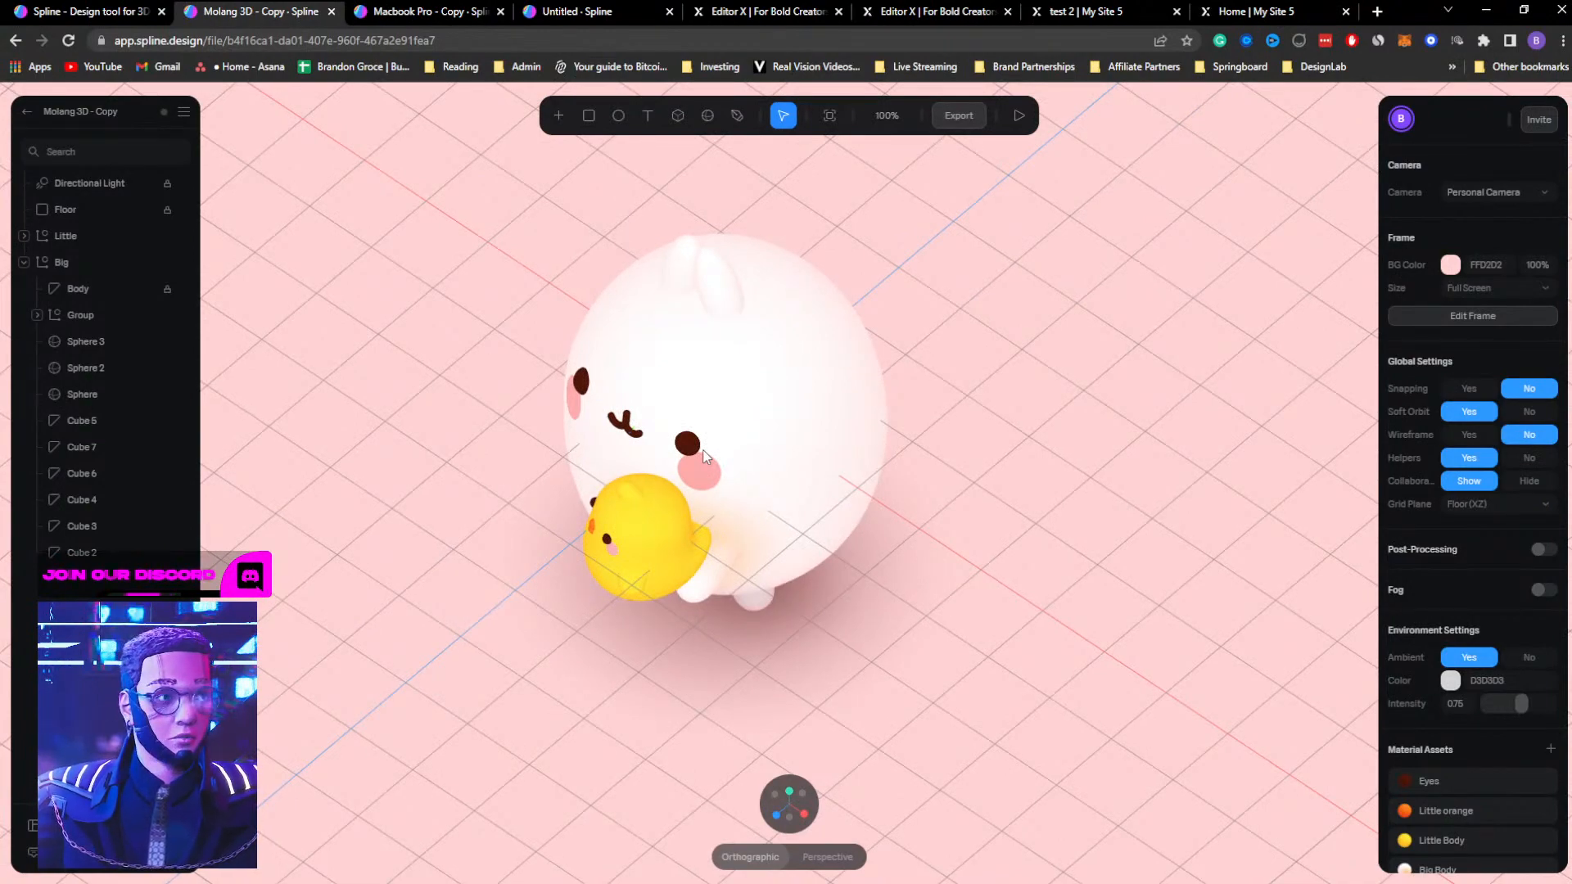
Step: Switch to the Macbook Pro - Copy scene, dismiss its export settings and orbit around the laptop model
{"action": "left_click", "coordinate": [419, 11]}
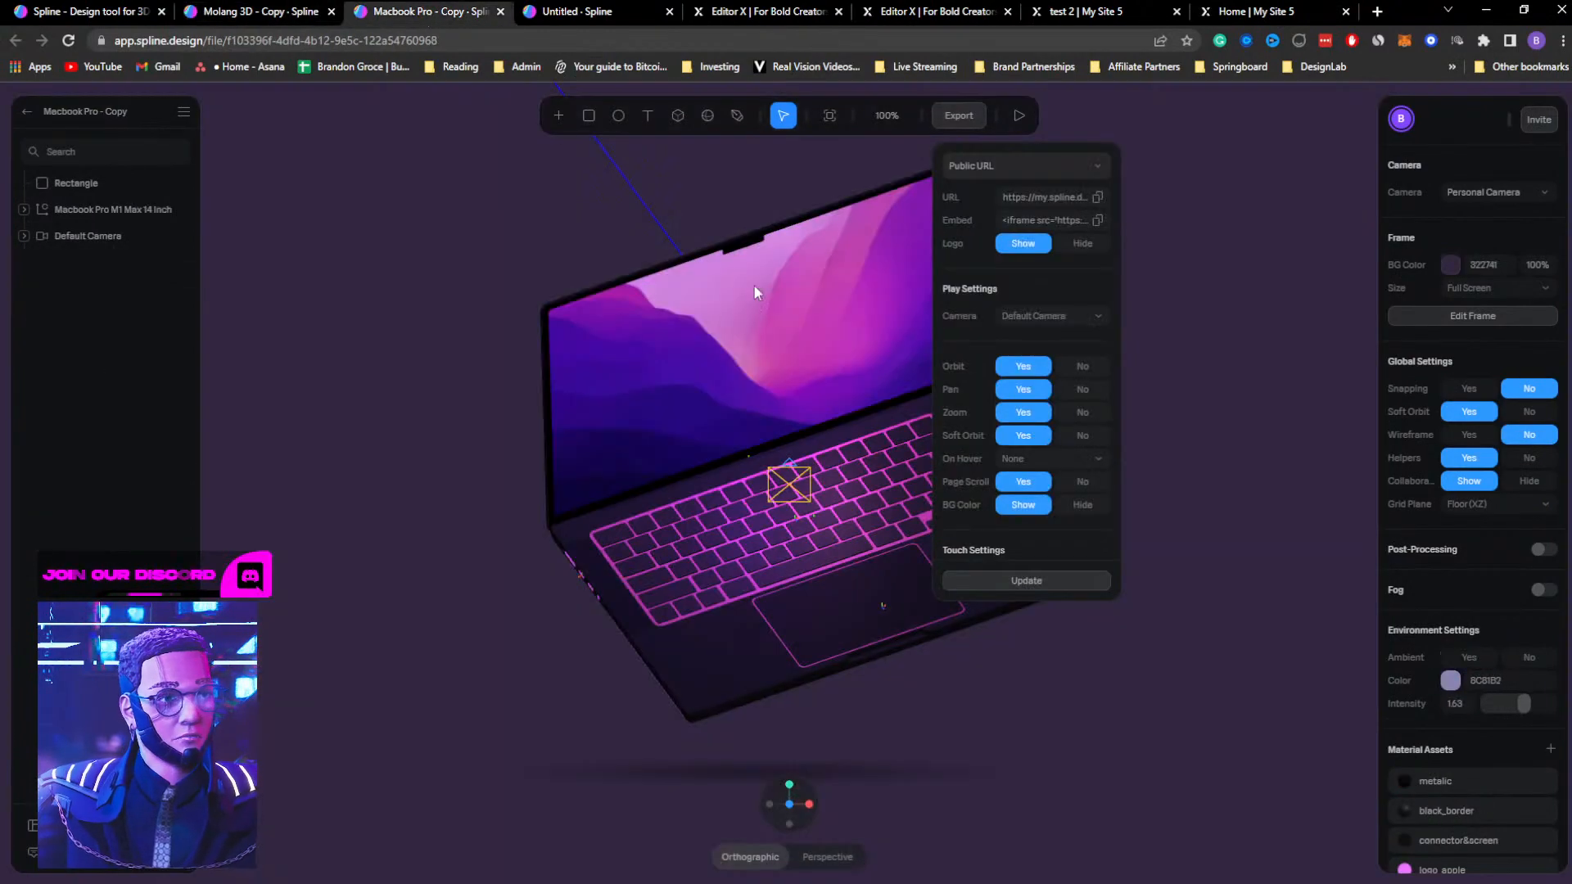
{"action": "left_click", "coordinate": [1206, 219]}
{"action": "scroll", "coordinate": [529, 294], "scroll_direction": "down", "scroll_amount": 5}
{"action": "scroll", "coordinate": [492, 293], "scroll_direction": "up", "scroll_amount": 4}
{"action": "left_click_drag", "start_coordinate": [487, 294], "coordinate": [976, 311]}
{"action": "left_click", "coordinate": [577, 12]}
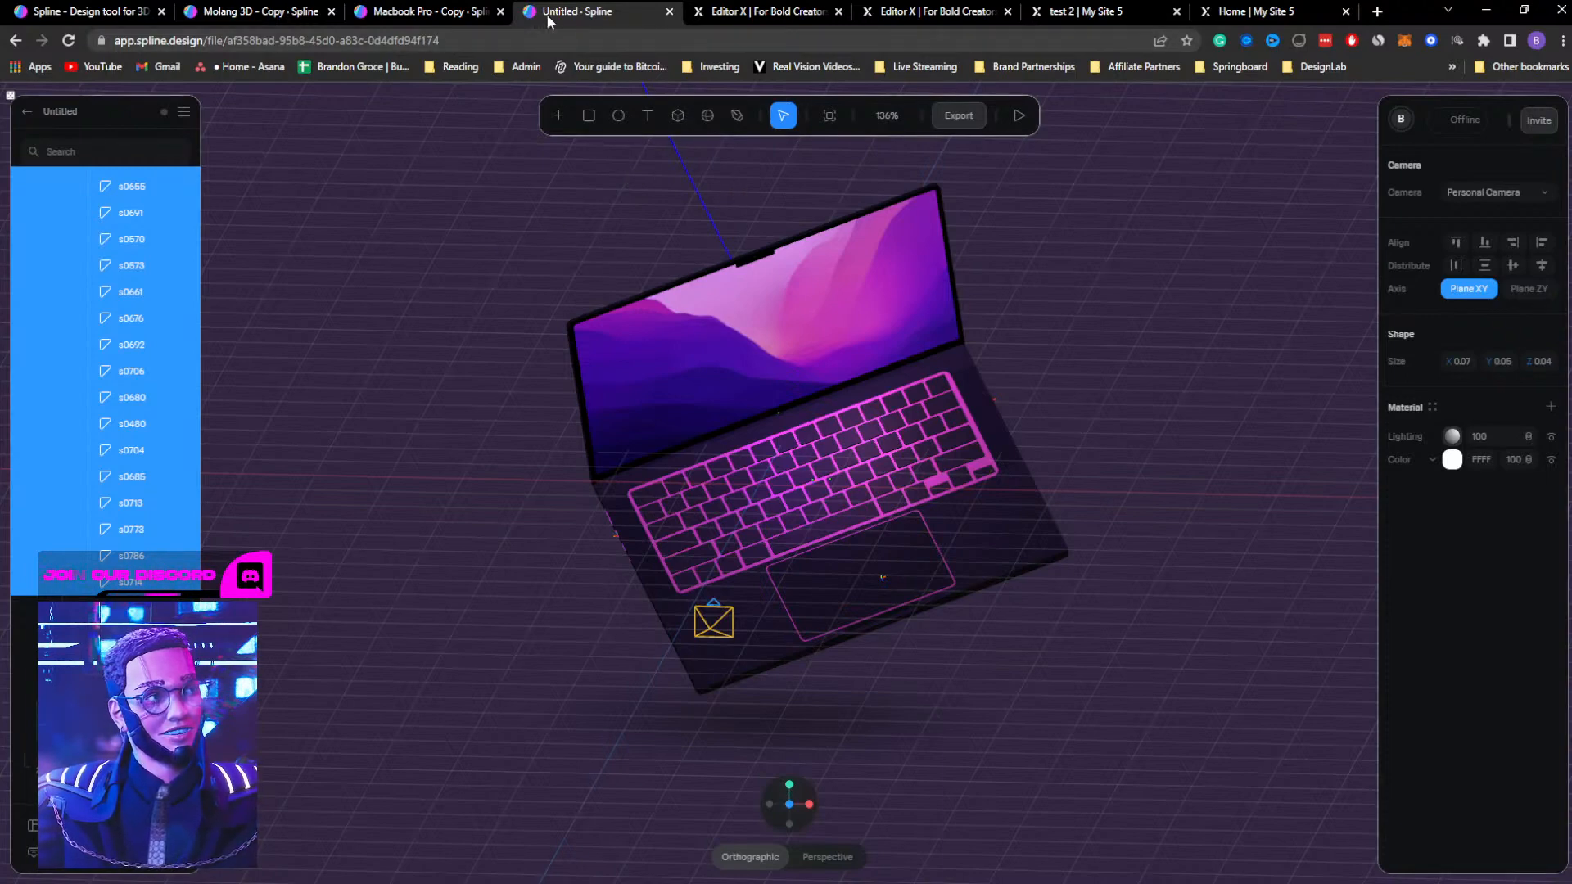
{"action": "left_click", "coordinate": [442, 13]}
{"action": "left_click", "coordinate": [550, 12]}
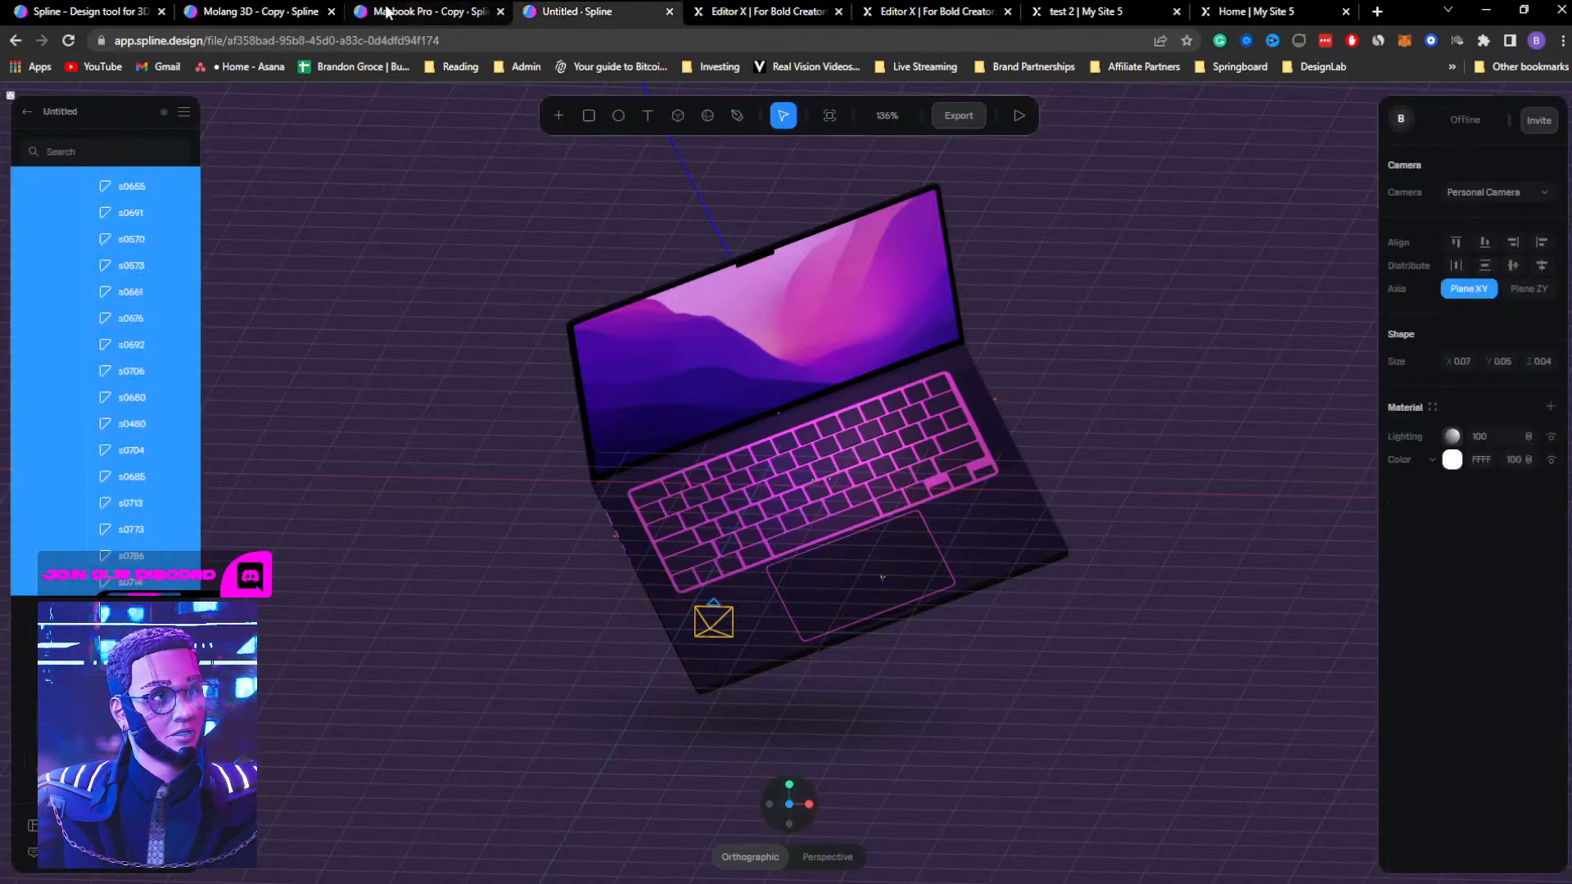
{"action": "left_click", "coordinate": [428, 12]}
{"action": "left_click", "coordinate": [252, 12]}
Step: Reopen the Untitled horned skull scene edited most recently in My Files and view the model from another angle
{"action": "left_click", "coordinate": [555, 11]}
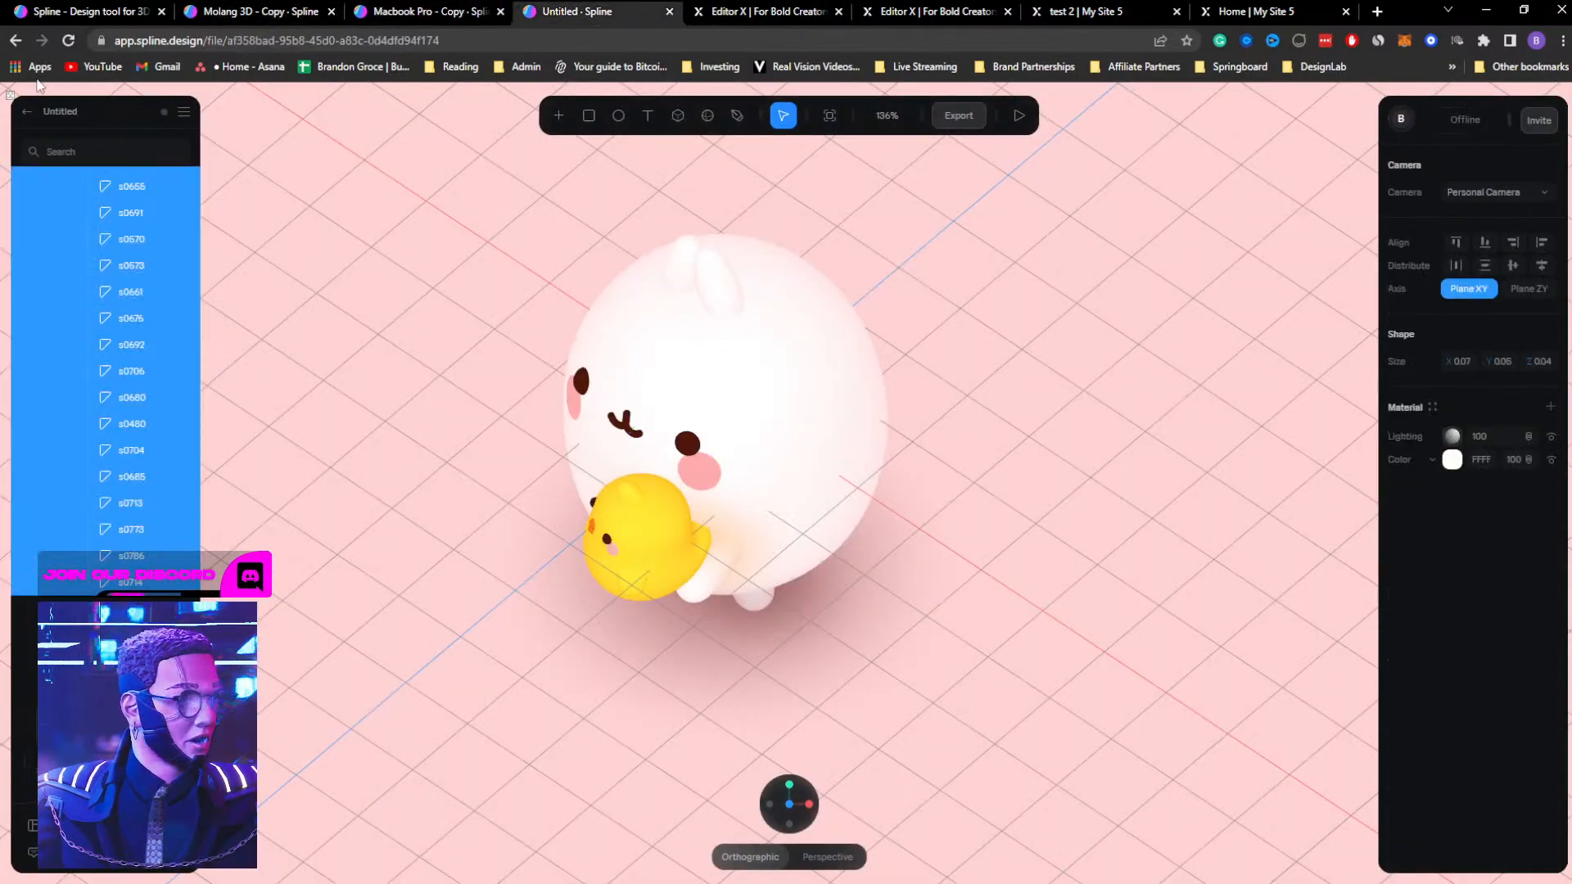
{"action": "left_click", "coordinate": [33, 114]}
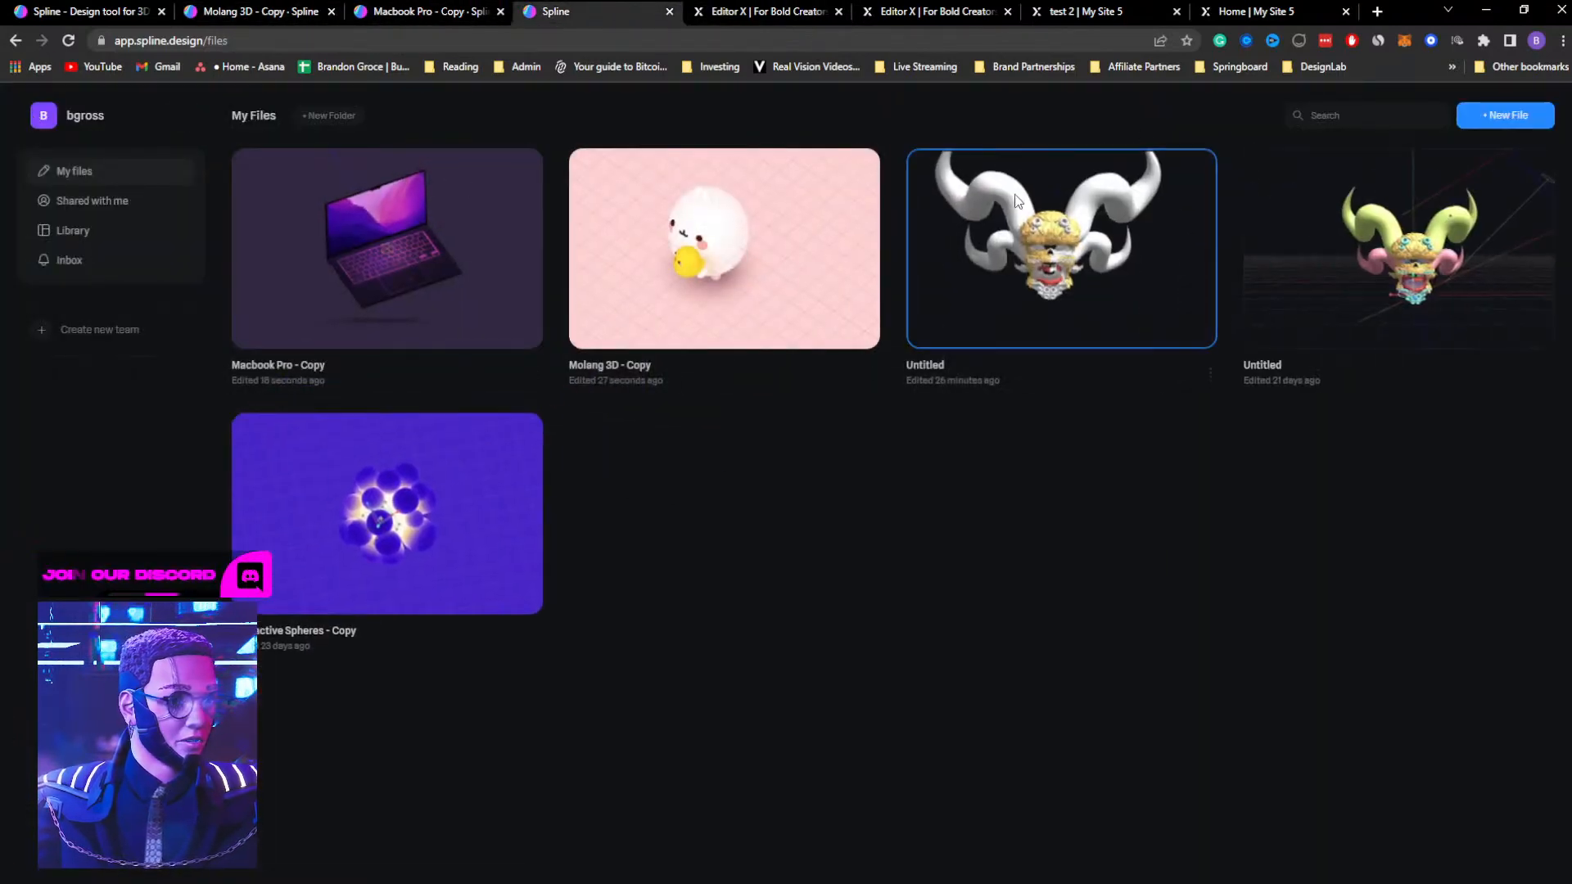
{"action": "left_click", "coordinate": [1044, 201]}
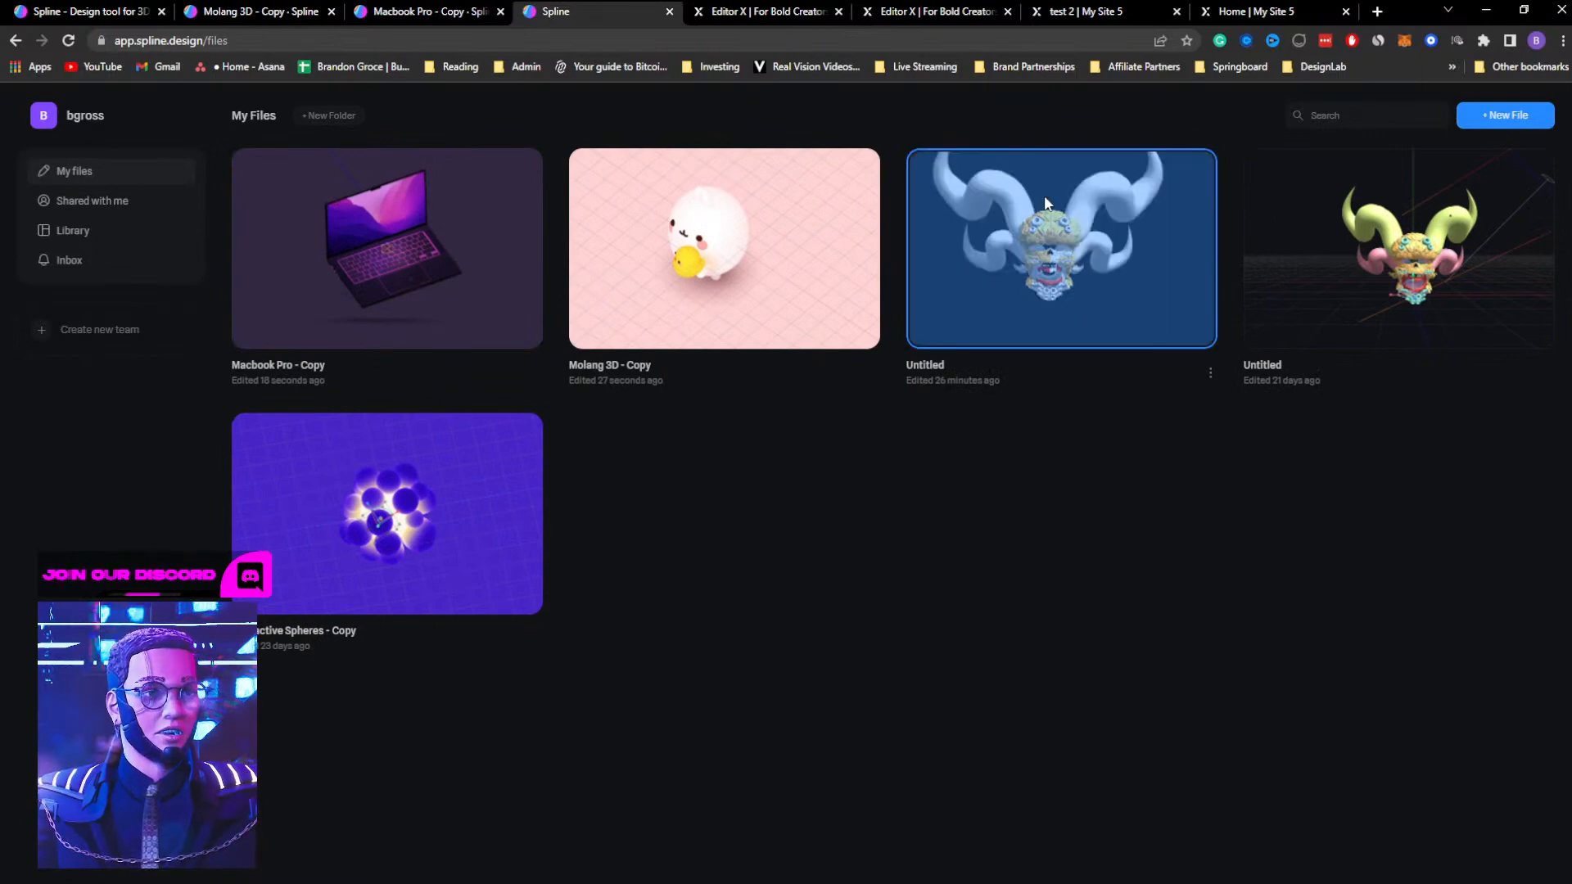
{"action": "double_click", "coordinate": [1044, 195]}
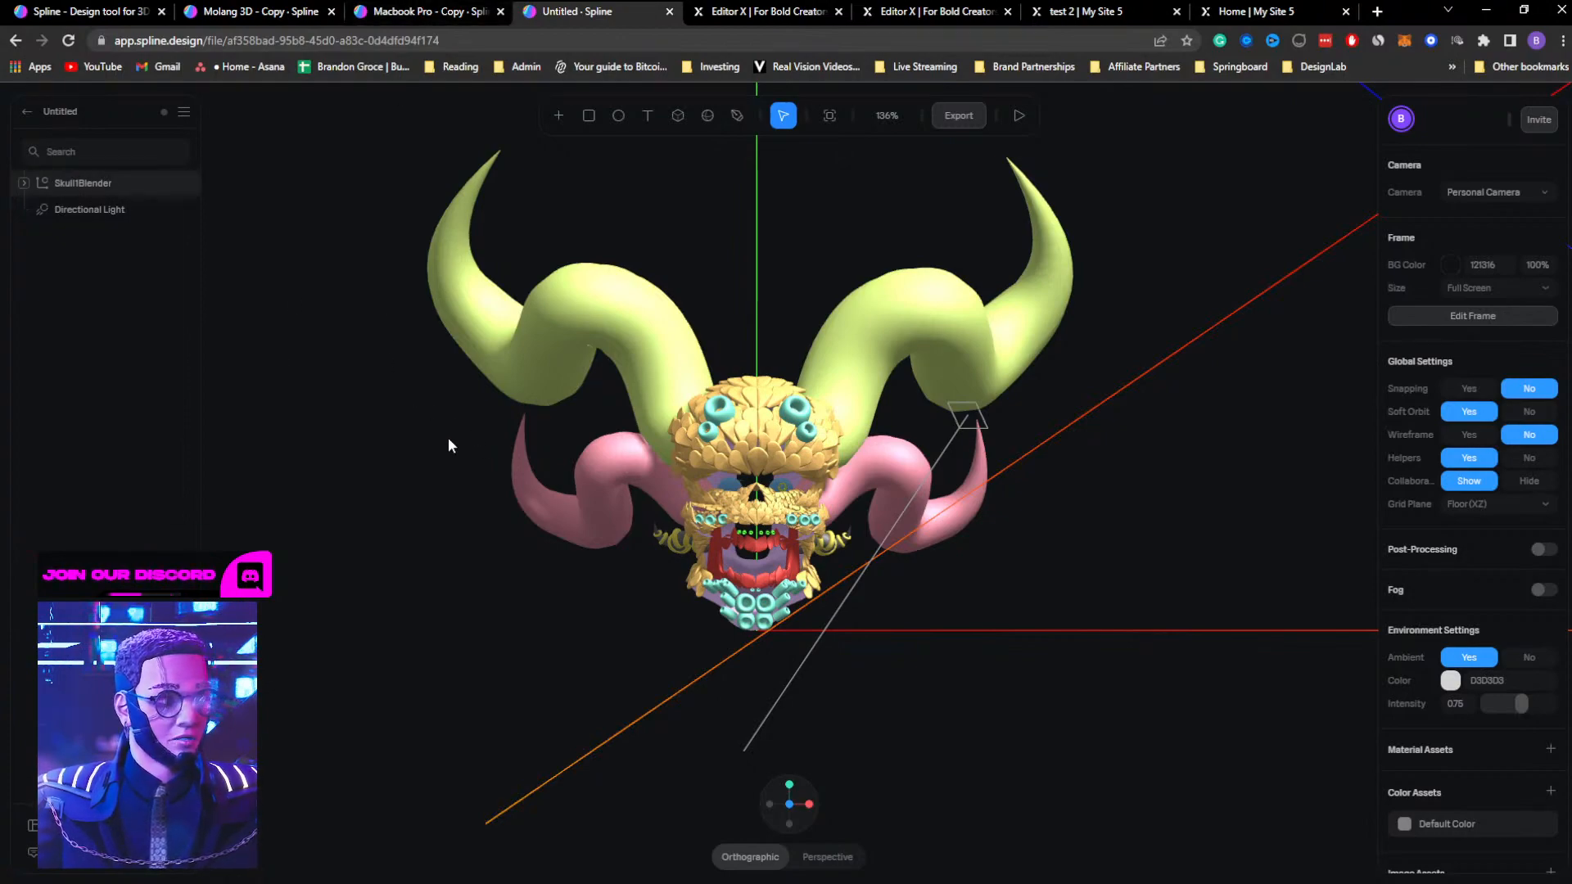
{"action": "left_click_drag", "start_coordinate": [405, 417], "coordinate": [774, 270]}
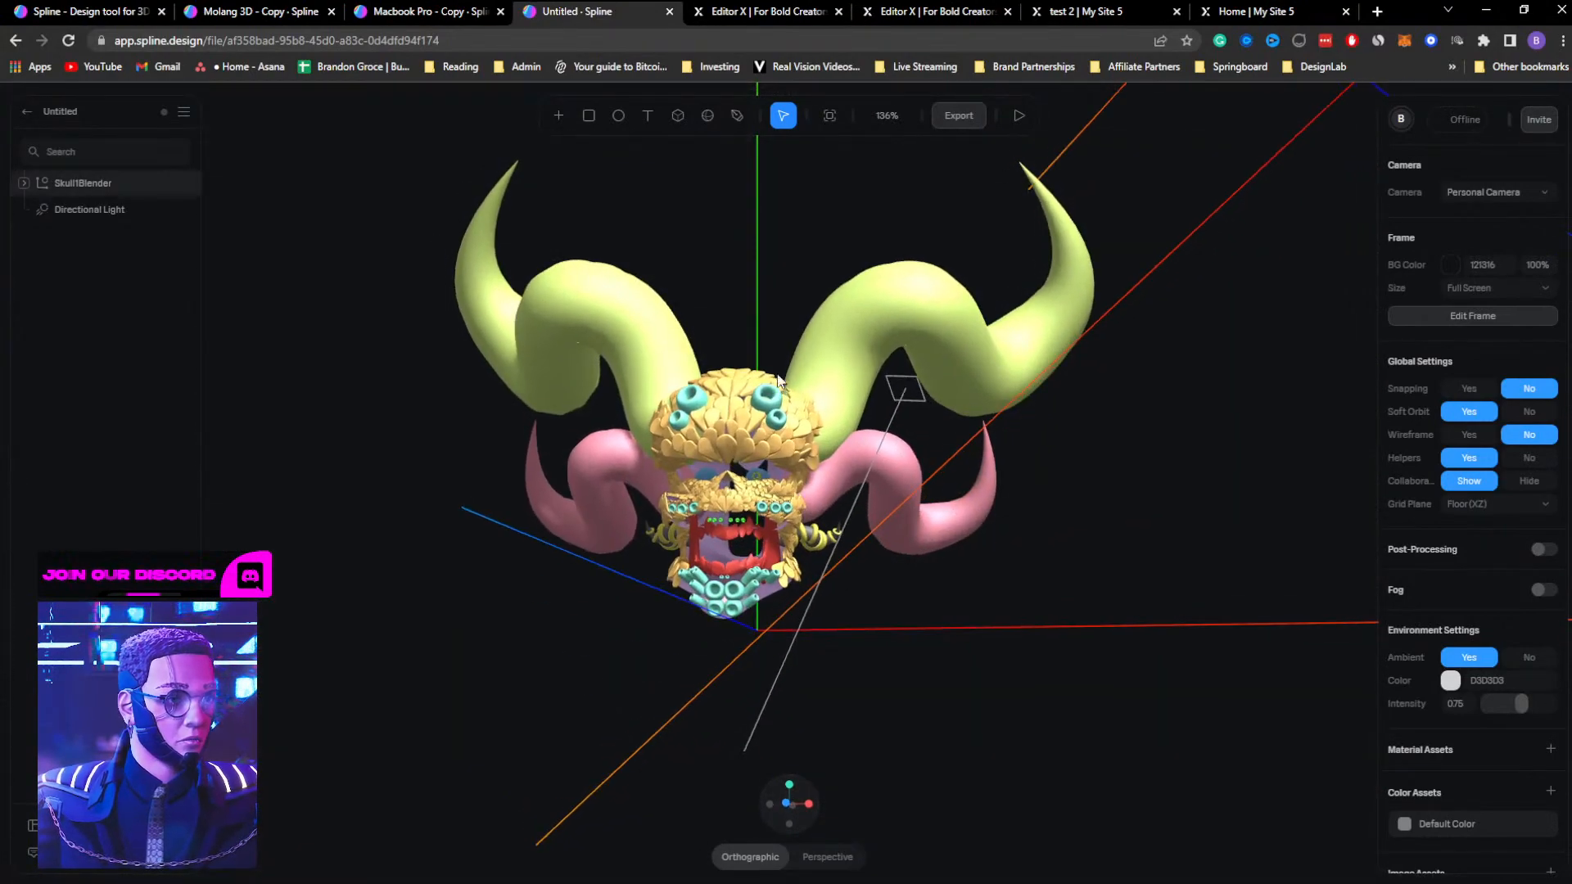
{"action": "left_click", "coordinate": [738, 8]}
{"action": "left_click", "coordinate": [954, 11]}
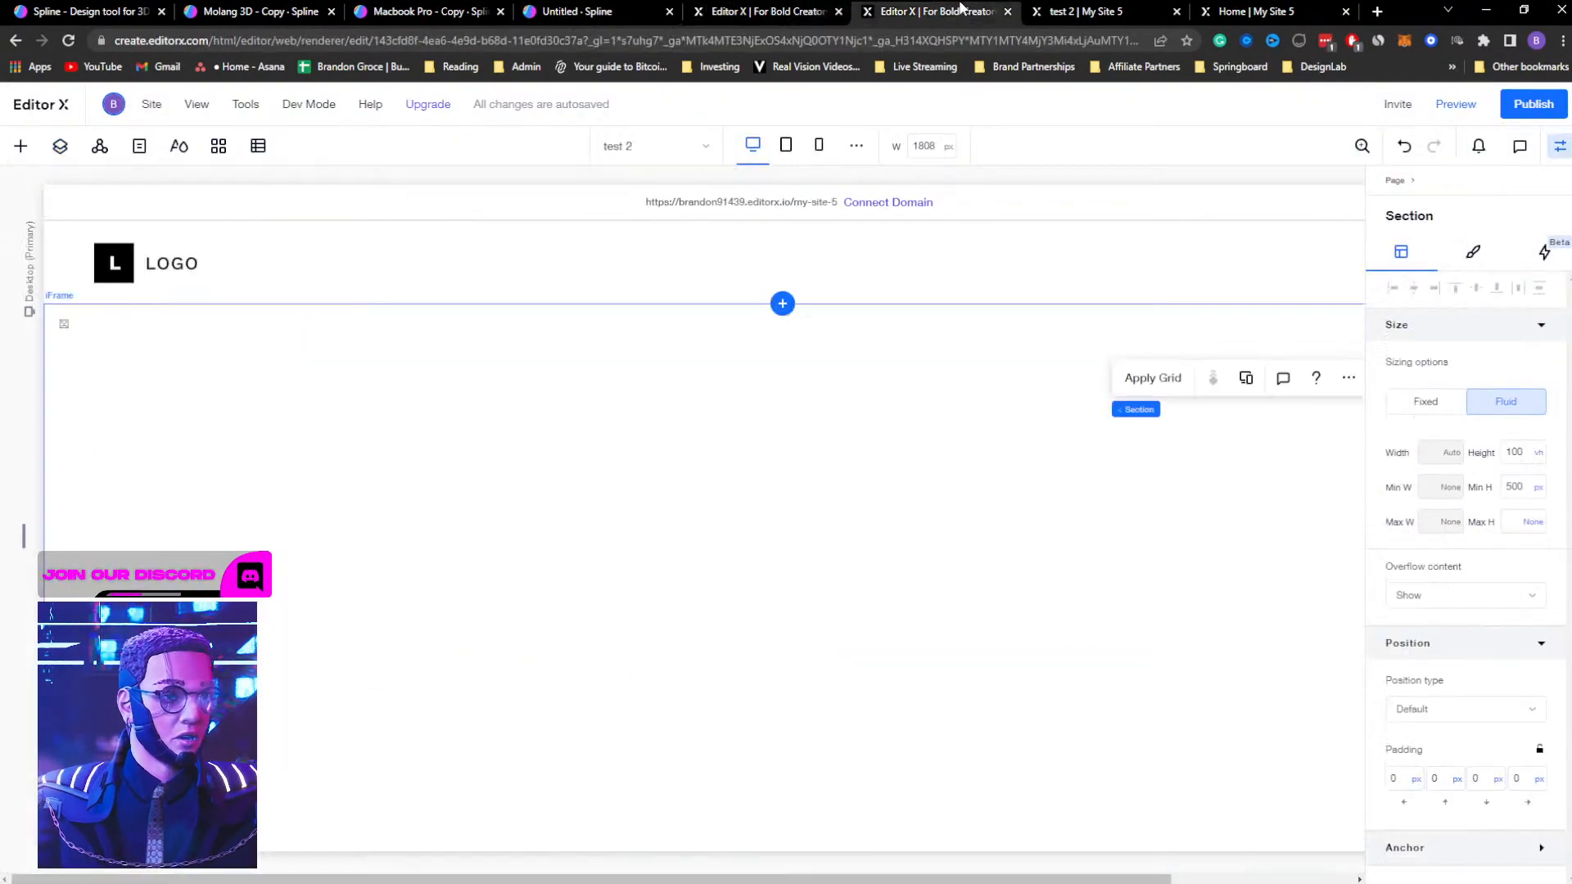
{"action": "left_click", "coordinate": [1070, 8]}
{"action": "left_click", "coordinate": [1253, 8]}
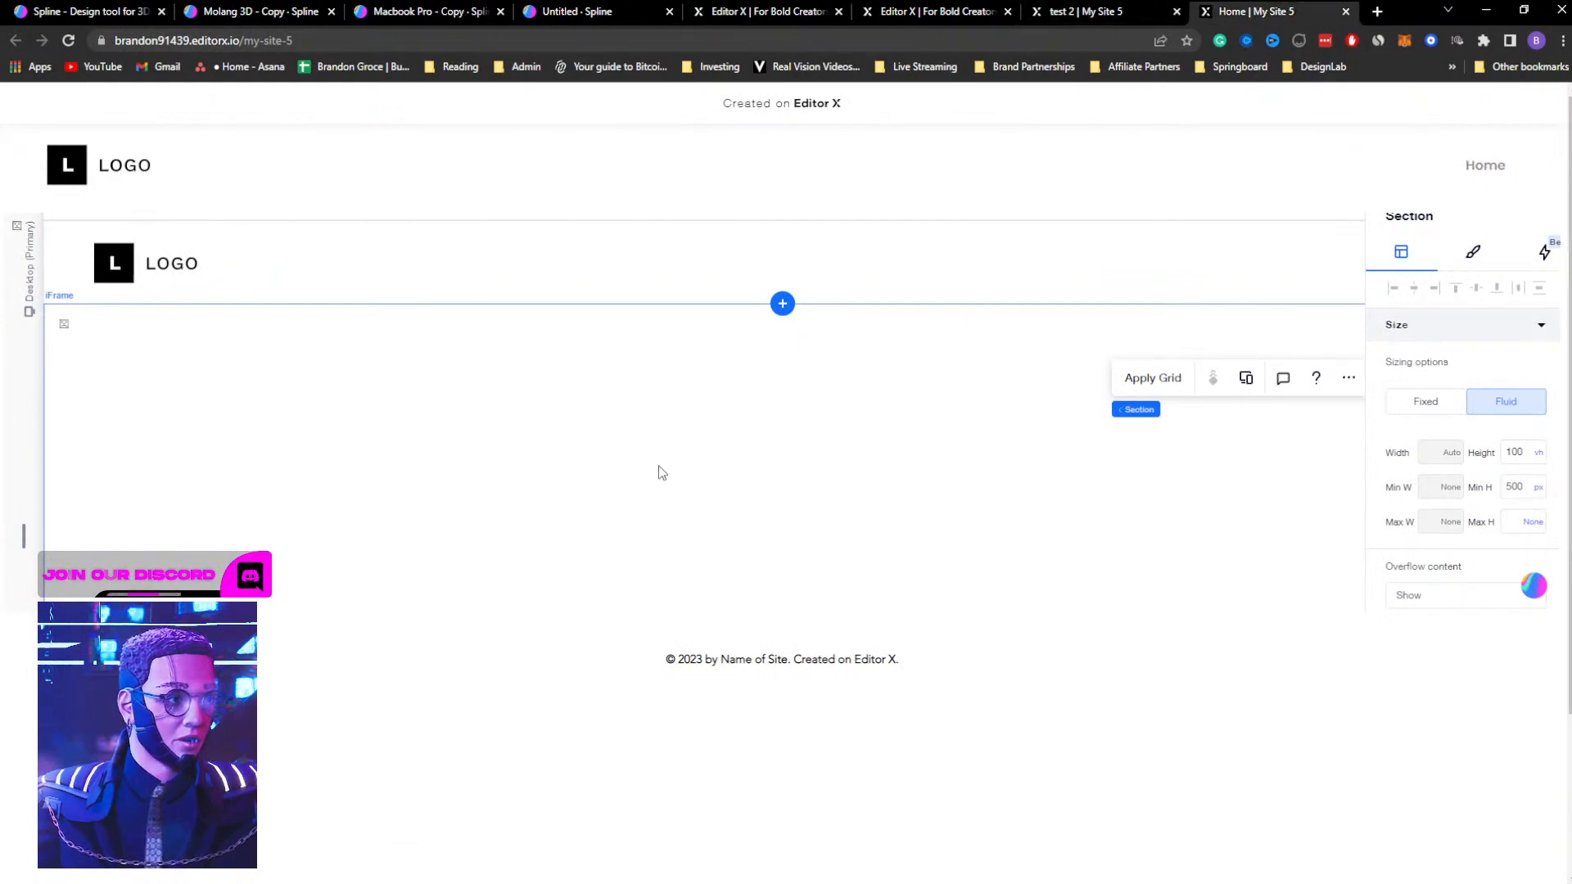
{"action": "left_click", "coordinate": [444, 18]}
Step: Close the Untitled horned skull scene without waiting for its changes to save
{"action": "left_click", "coordinate": [571, 14]}
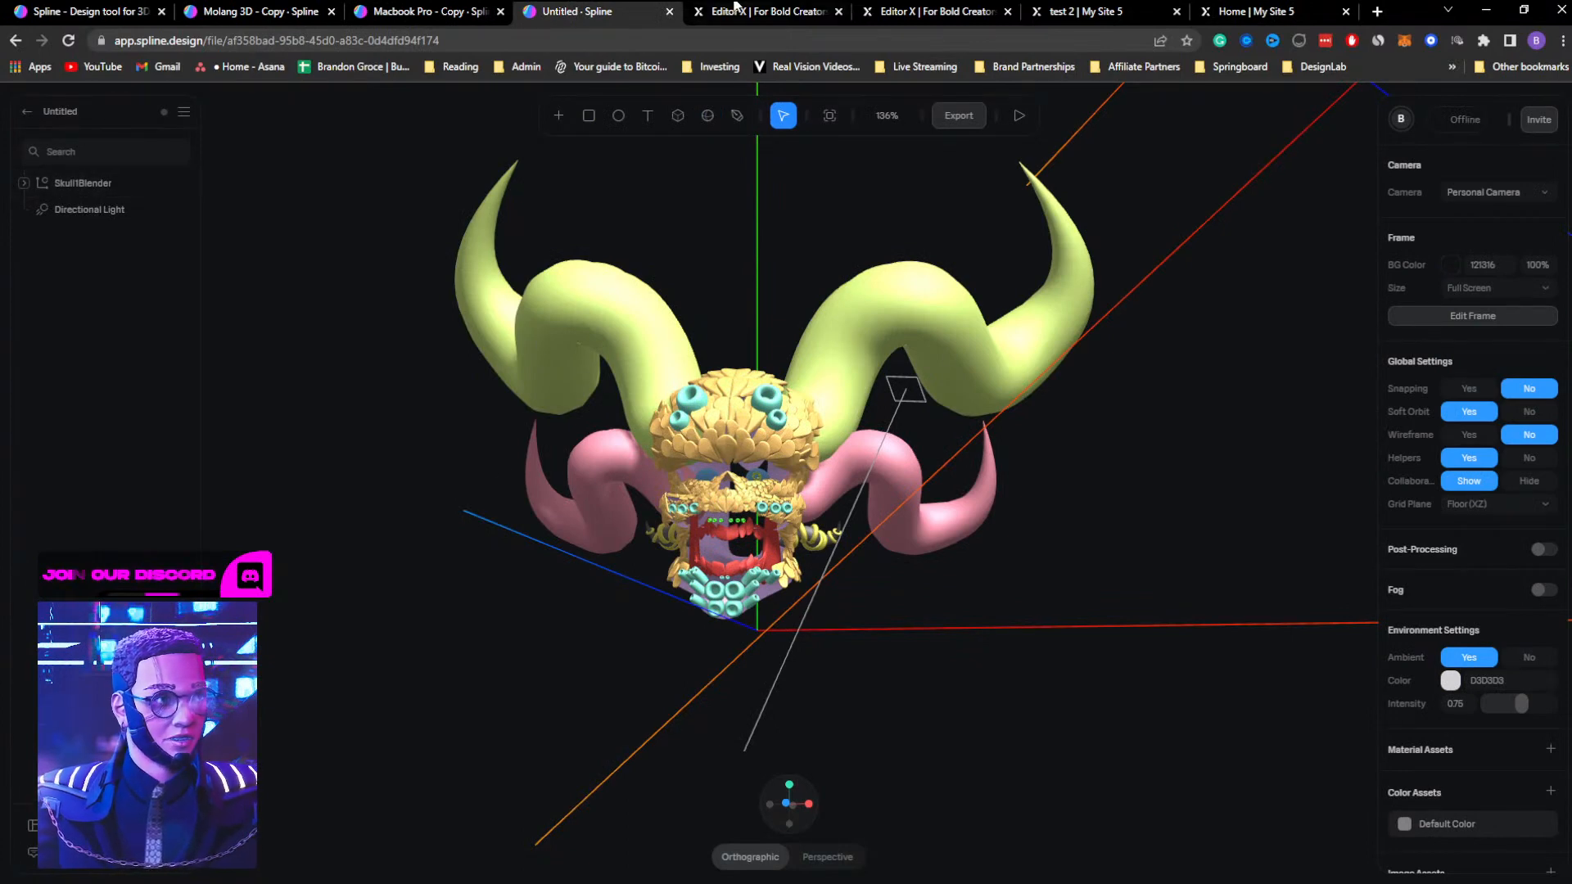
{"action": "left_click", "coordinate": [669, 13]}
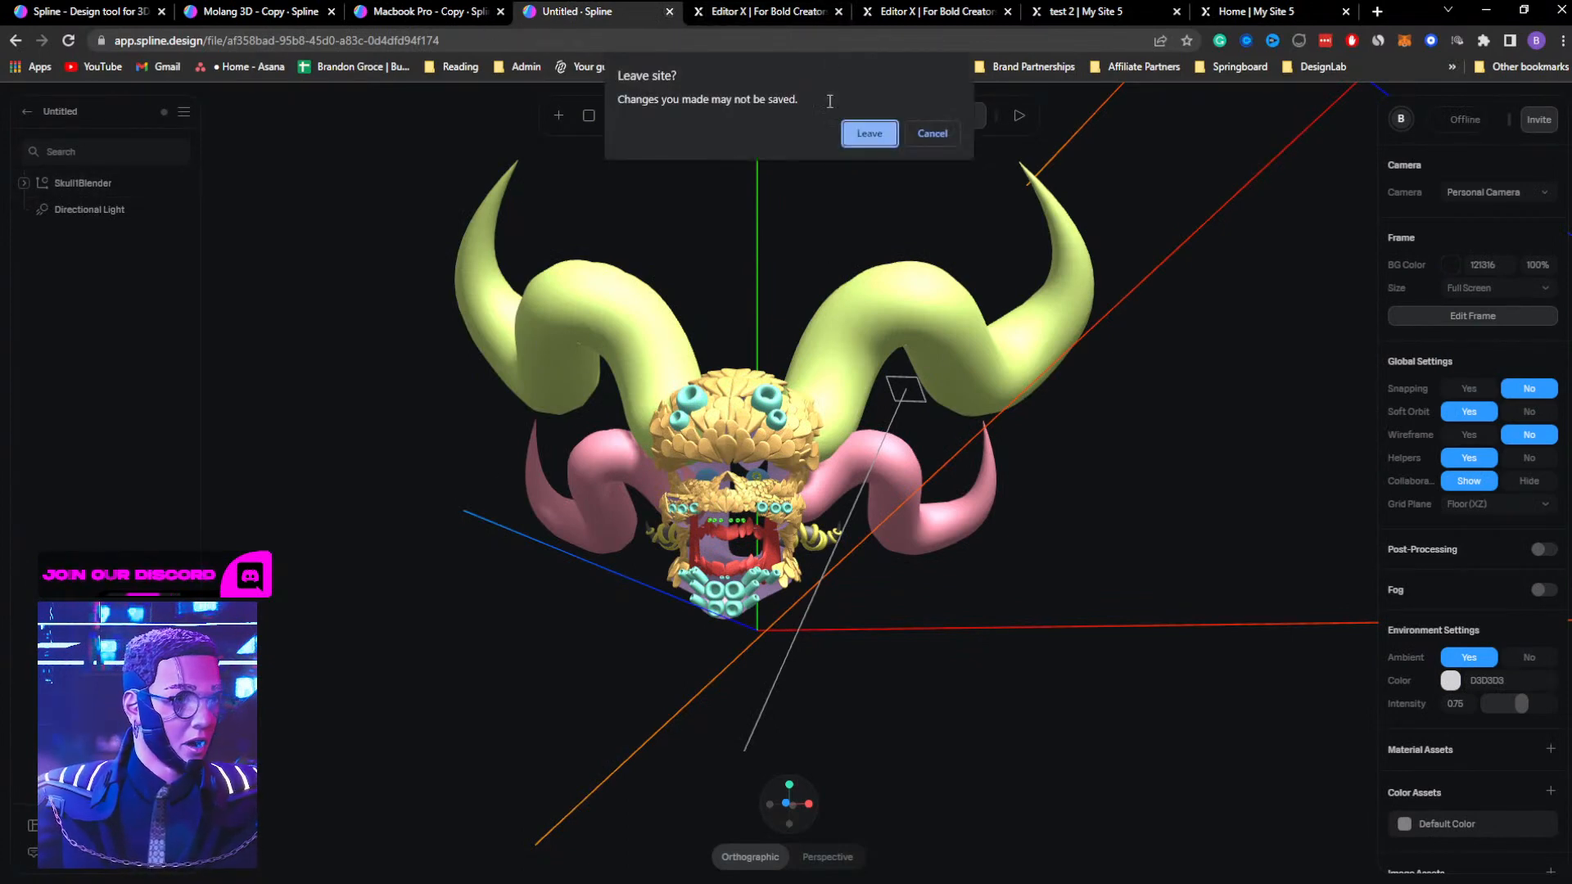
{"action": "left_click", "coordinate": [871, 132]}
Step: Reload the published My Site 5 page and check the embedded 3D laptop on it
{"action": "left_click", "coordinate": [472, 11]}
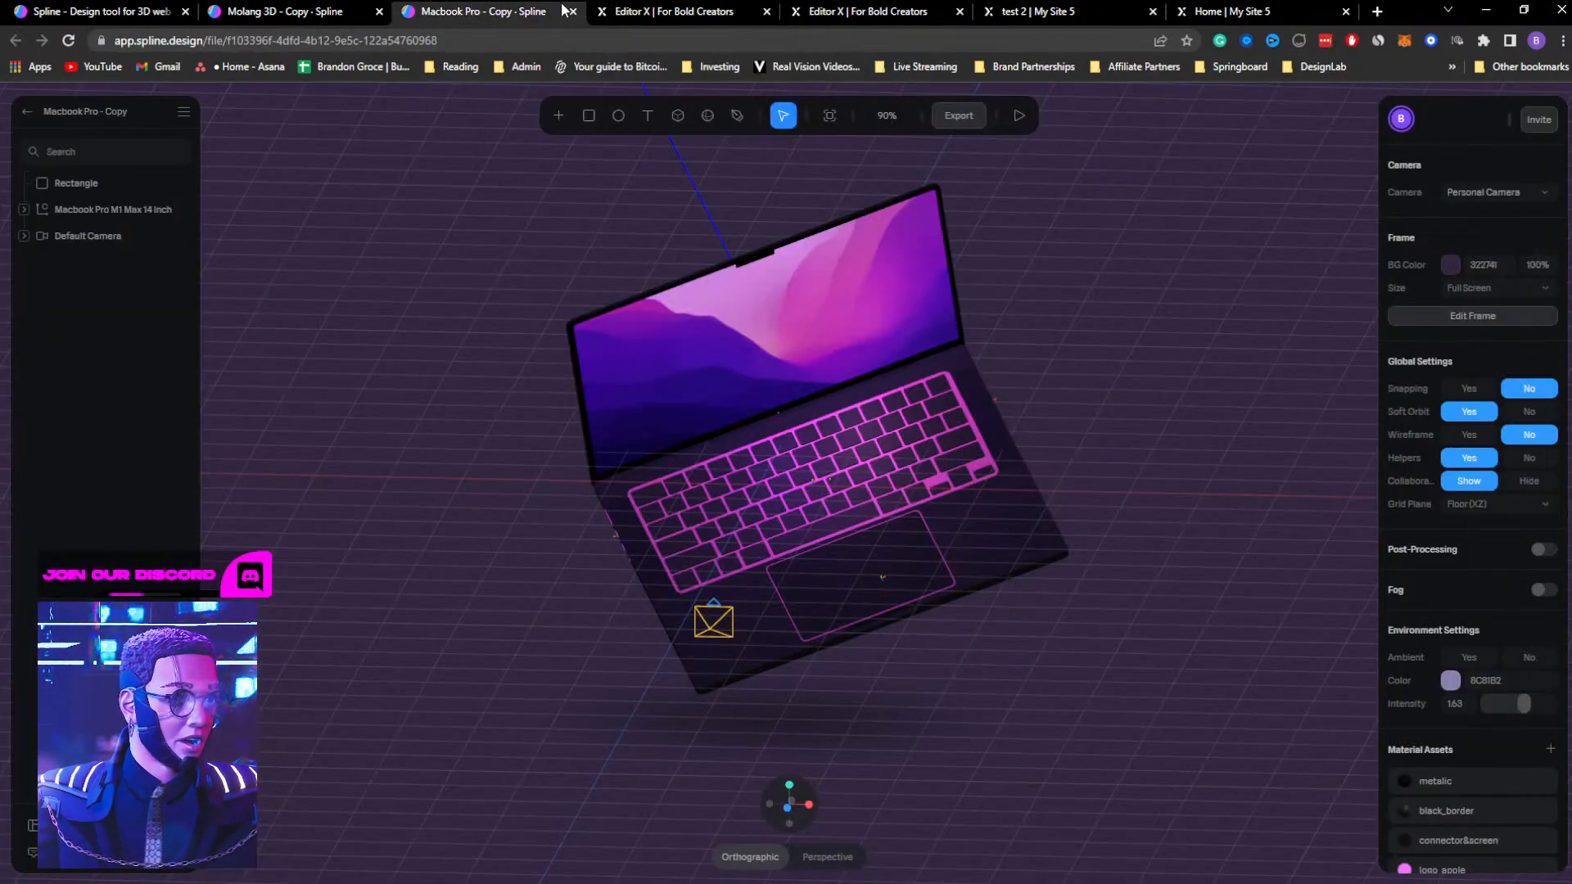
{"action": "left_click", "coordinate": [845, 8]}
{"action": "left_click", "coordinate": [1018, 10]}
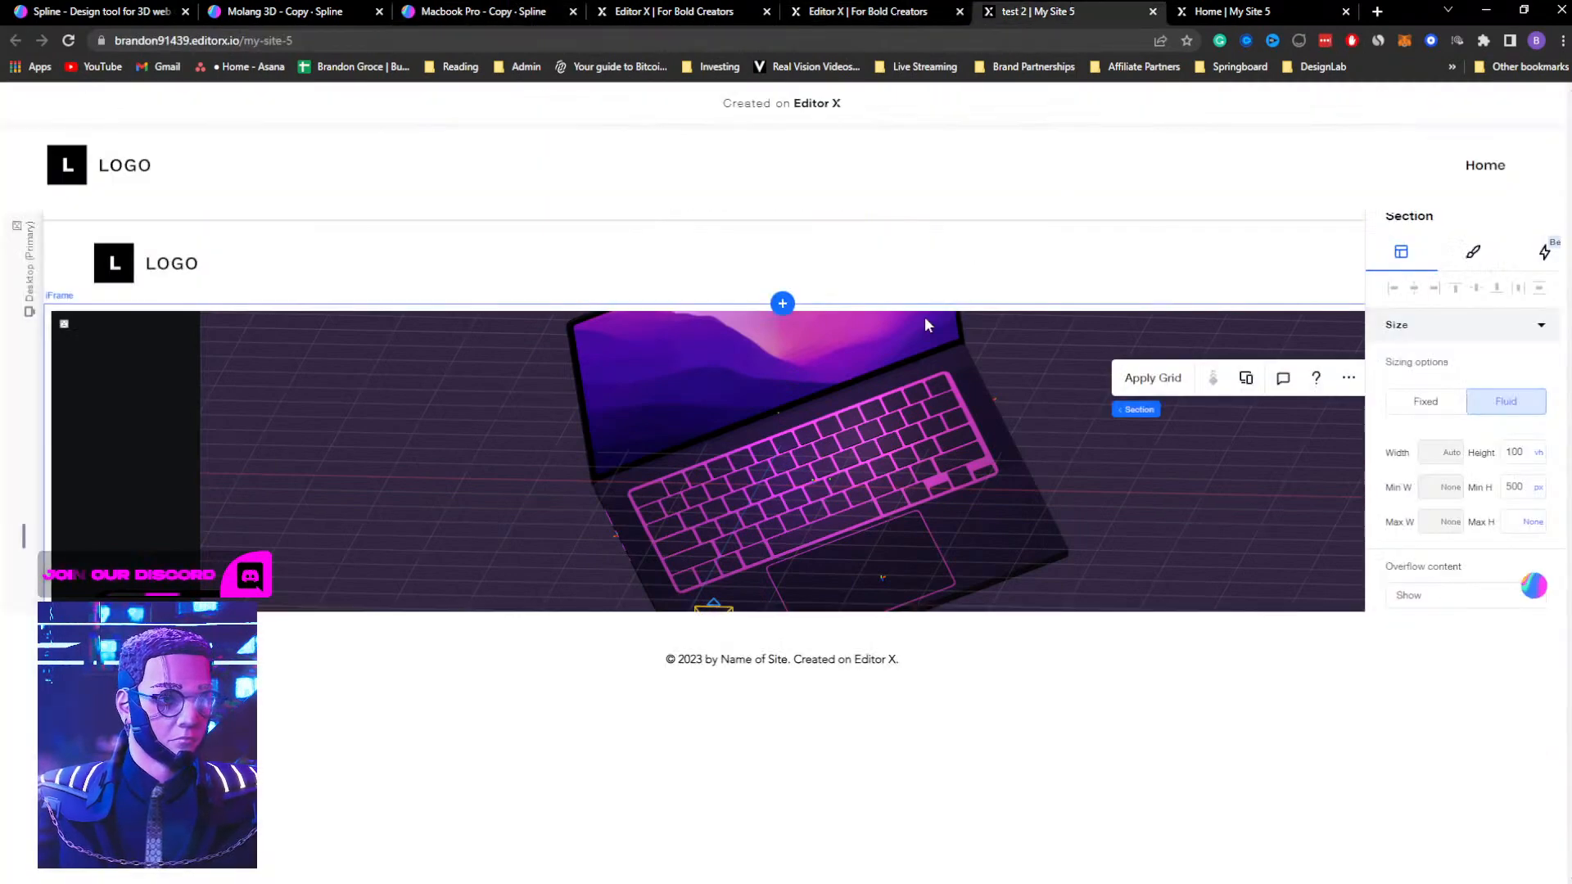
{"action": "left_click", "coordinate": [1232, 10]}
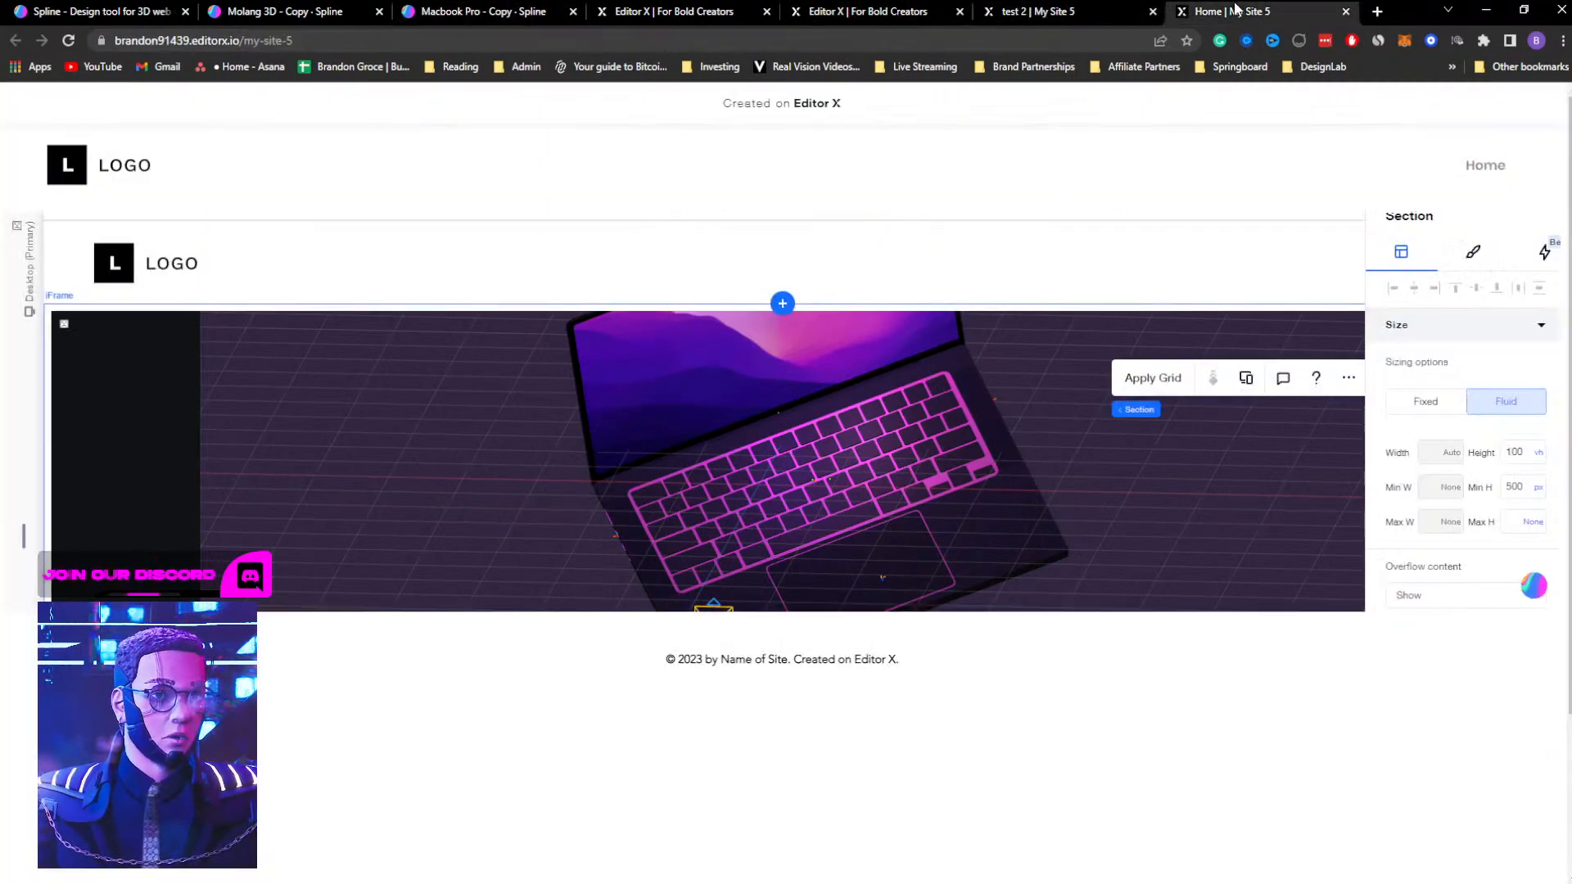
{"action": "left_click", "coordinate": [65, 42]}
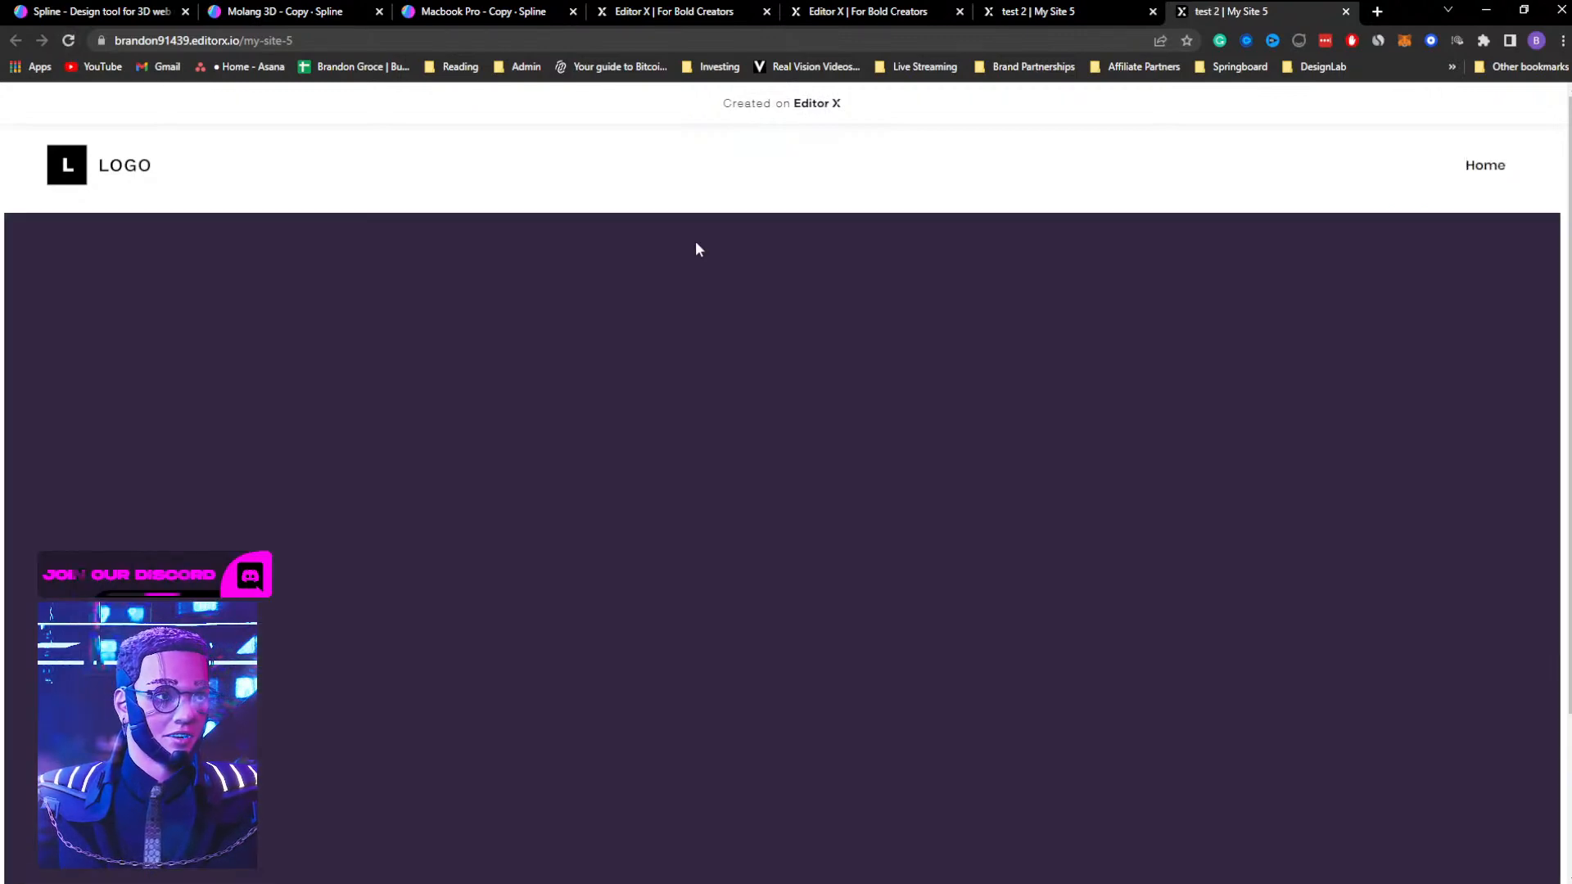
{"action": "left_click", "coordinate": [1132, 7]}
{"action": "left_click", "coordinate": [1240, 8]}
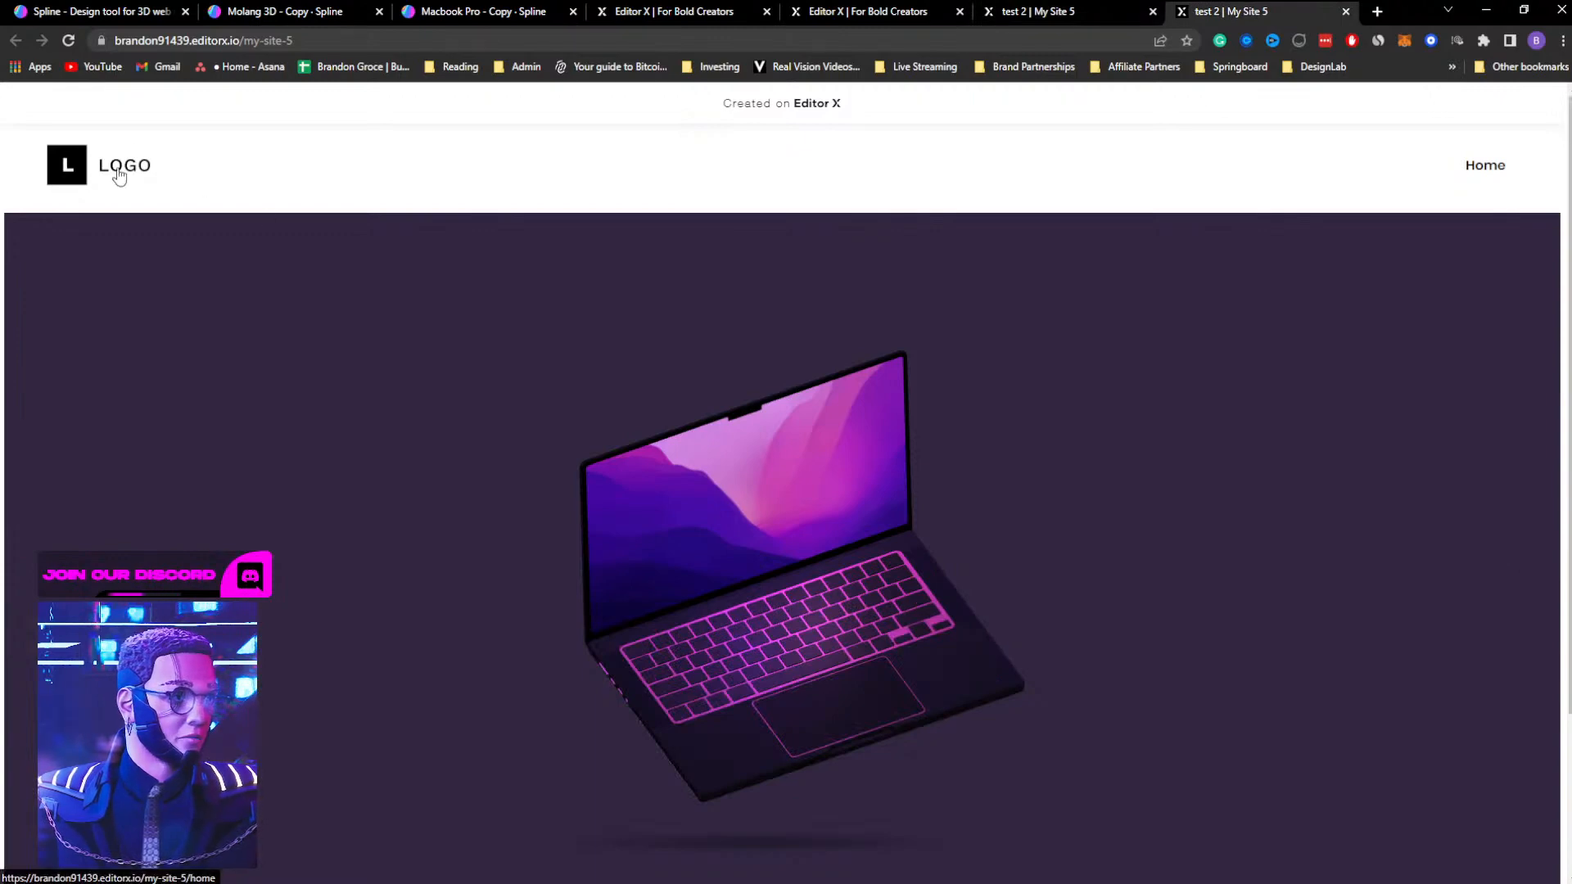
{"action": "left_click", "coordinate": [1023, 21]}
{"action": "left_click", "coordinate": [901, 15]}
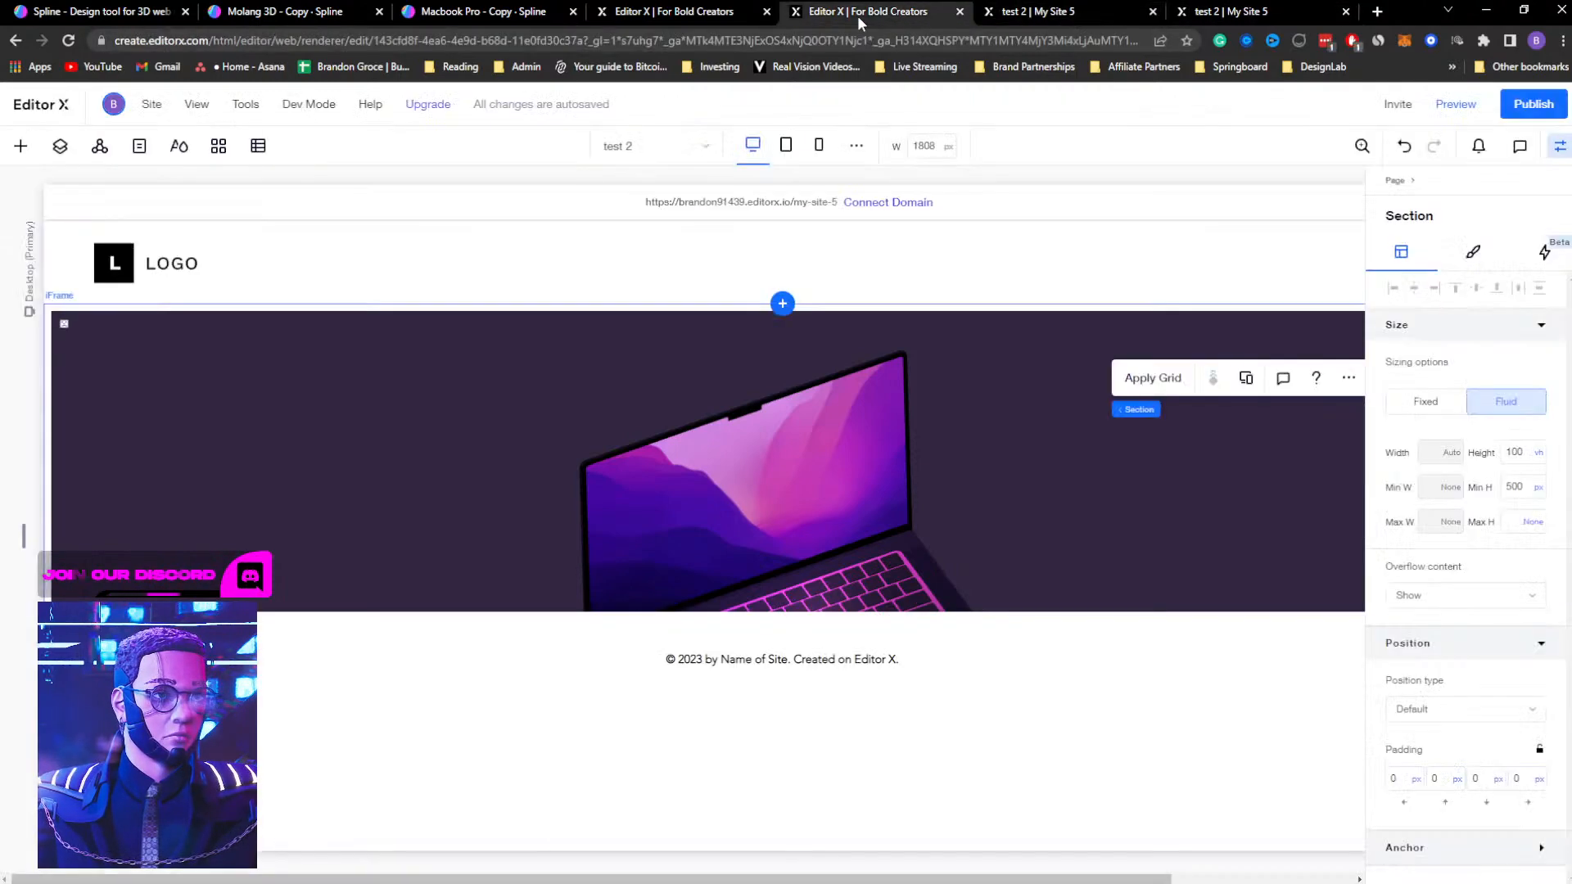
{"action": "left_click", "coordinate": [716, 14]}
{"action": "left_click", "coordinate": [837, 12]}
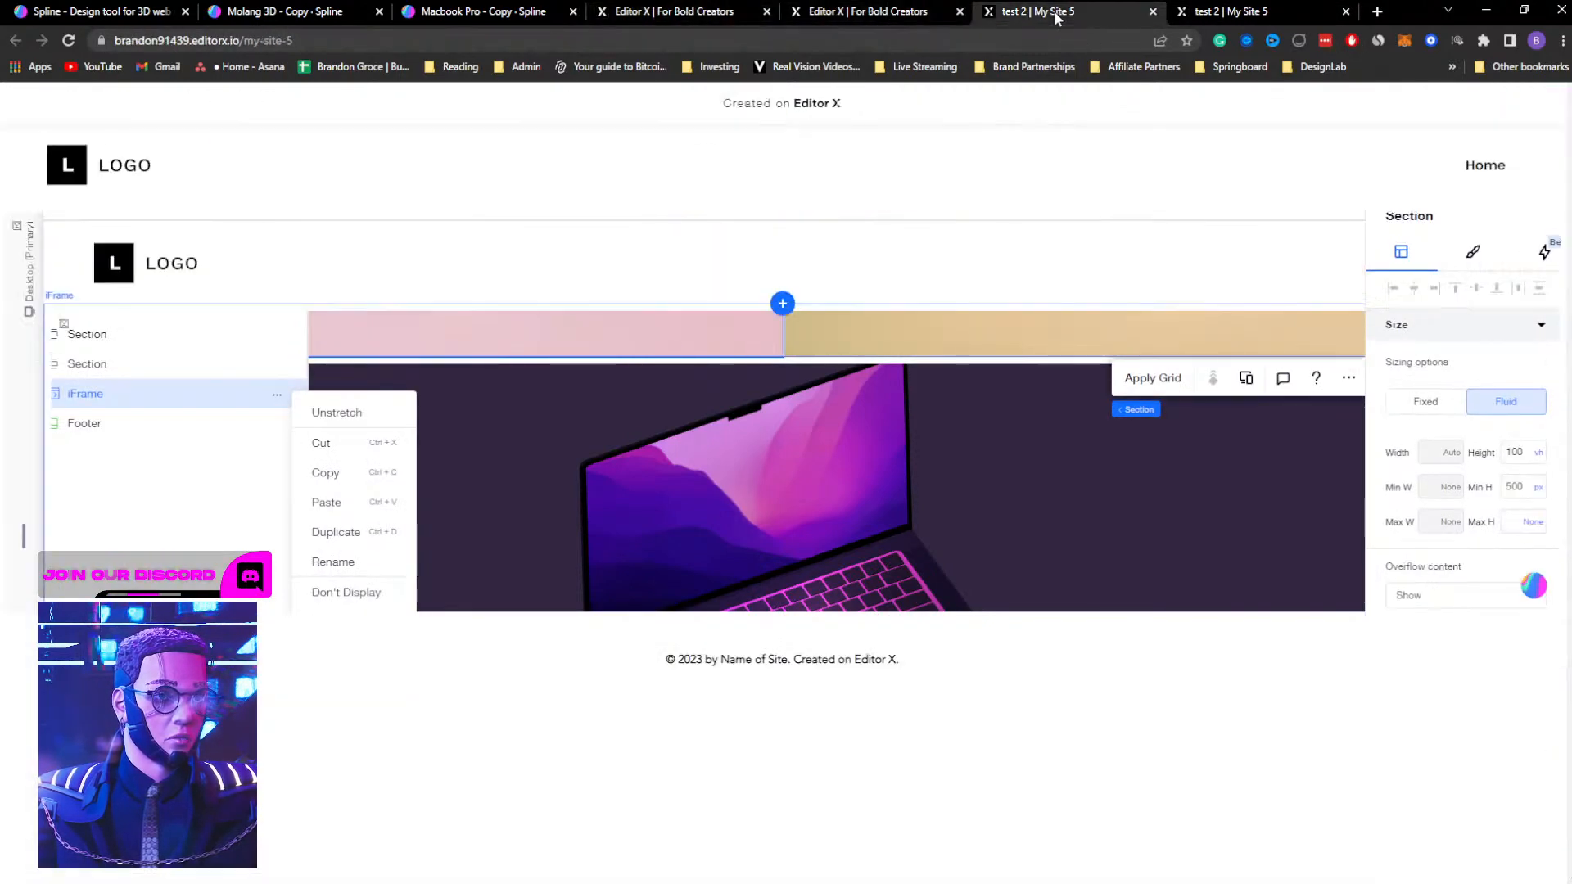
Step: Copy the iframe embed code of the Macbook Pro - Copy scene from its Public URL export settings
{"action": "left_click", "coordinate": [483, 13]}
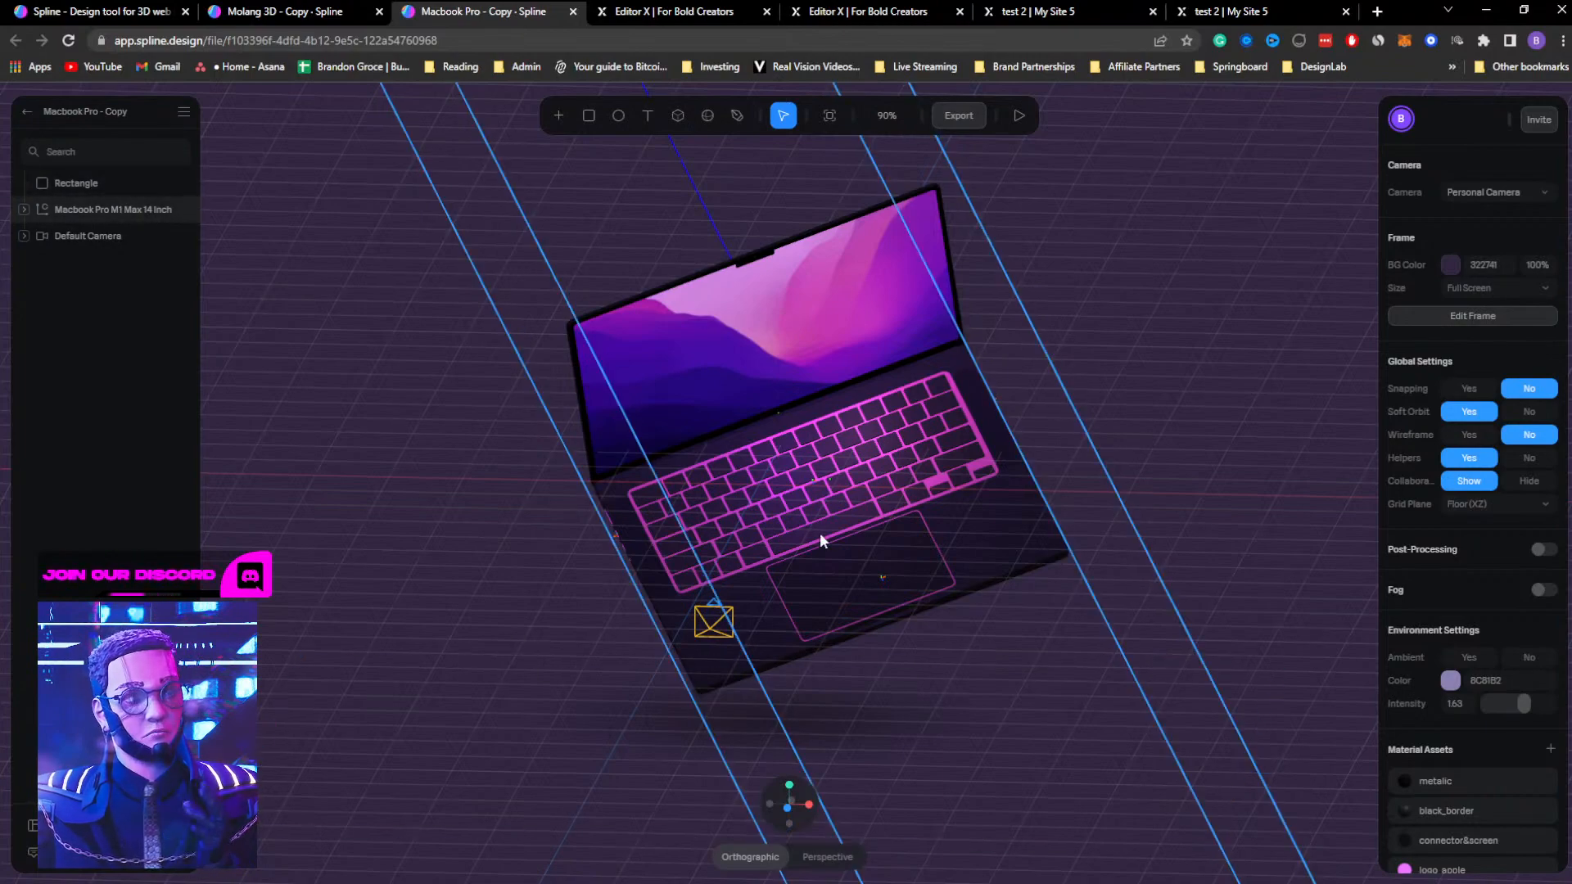
{"action": "left_click_drag", "start_coordinate": [493, 364], "coordinate": [985, 331]}
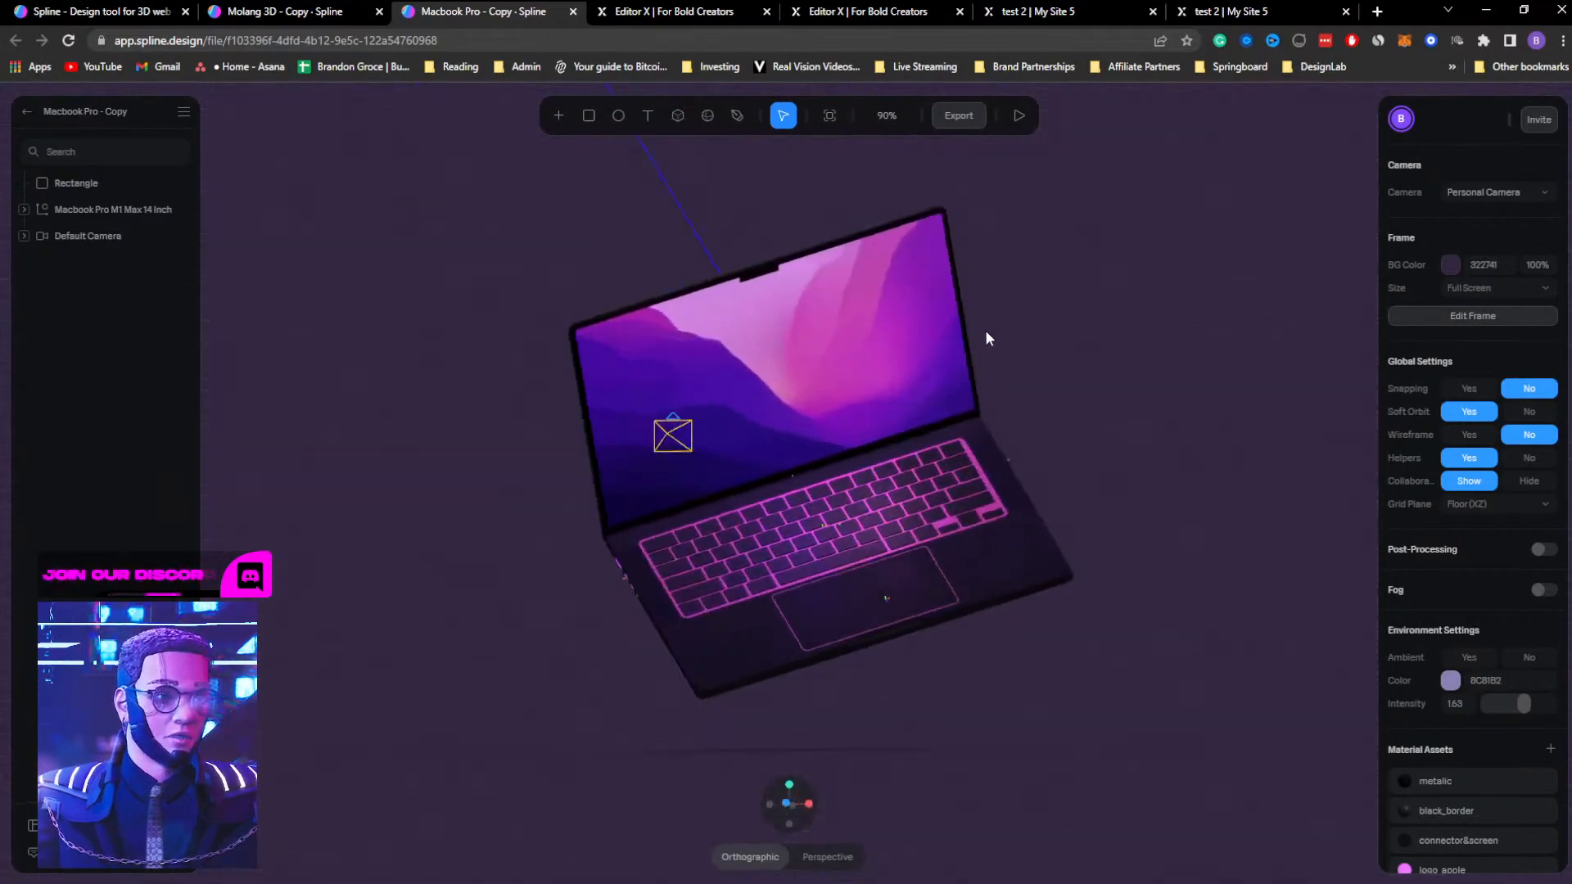
{"action": "left_click", "coordinate": [960, 116]}
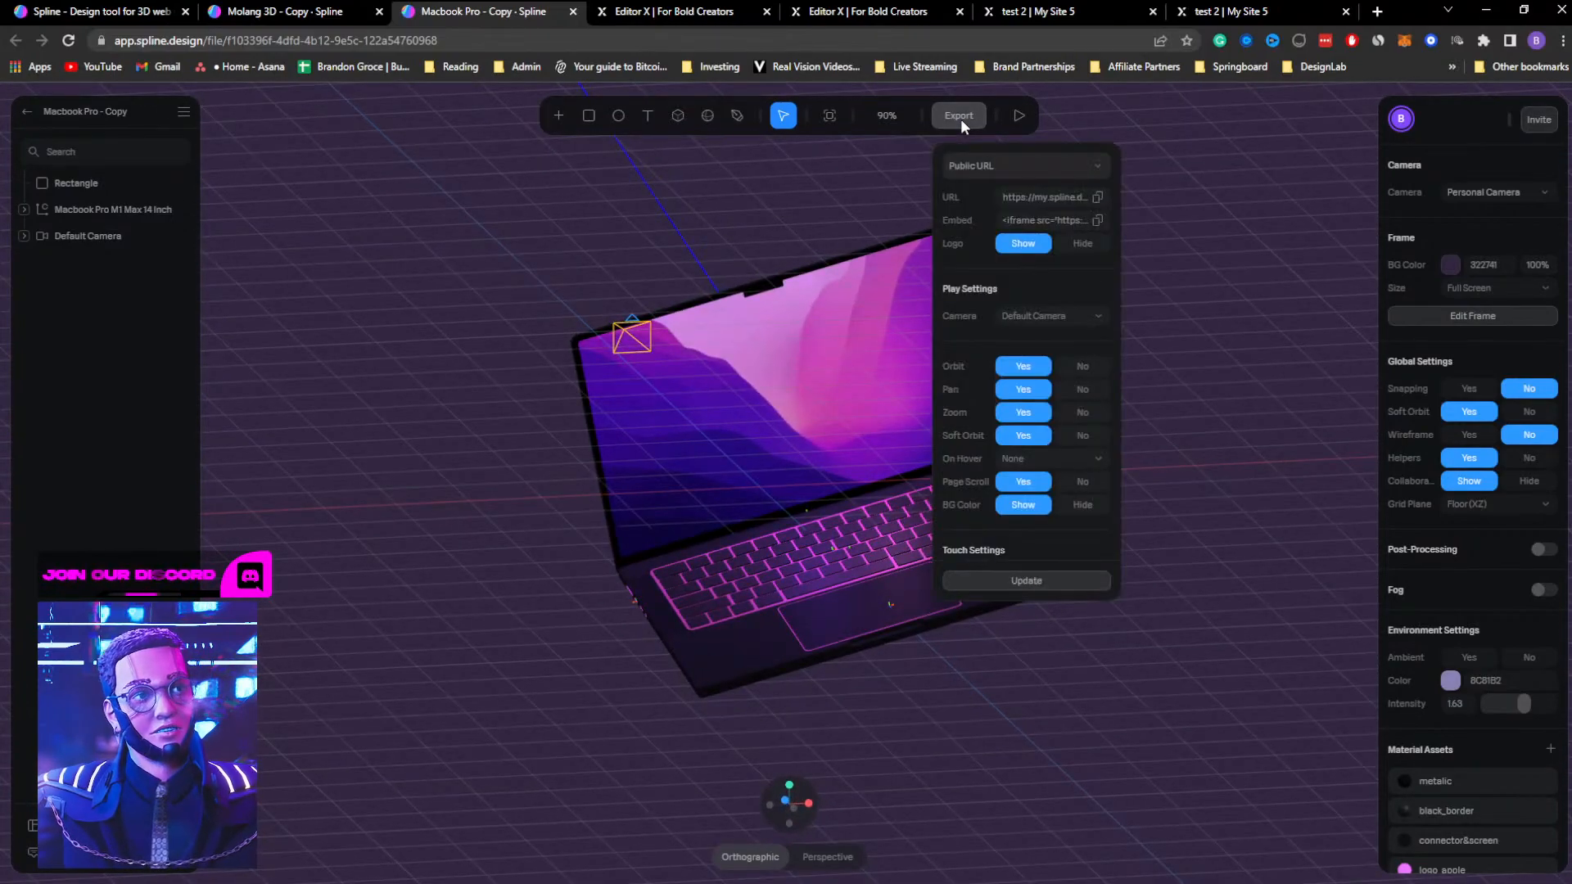
{"action": "left_click", "coordinate": [1096, 221]}
Step: Switch to the test 2 page in Editor X and view the Embed Widget elements under Embed & Social
{"action": "left_click", "coordinate": [887, 13]}
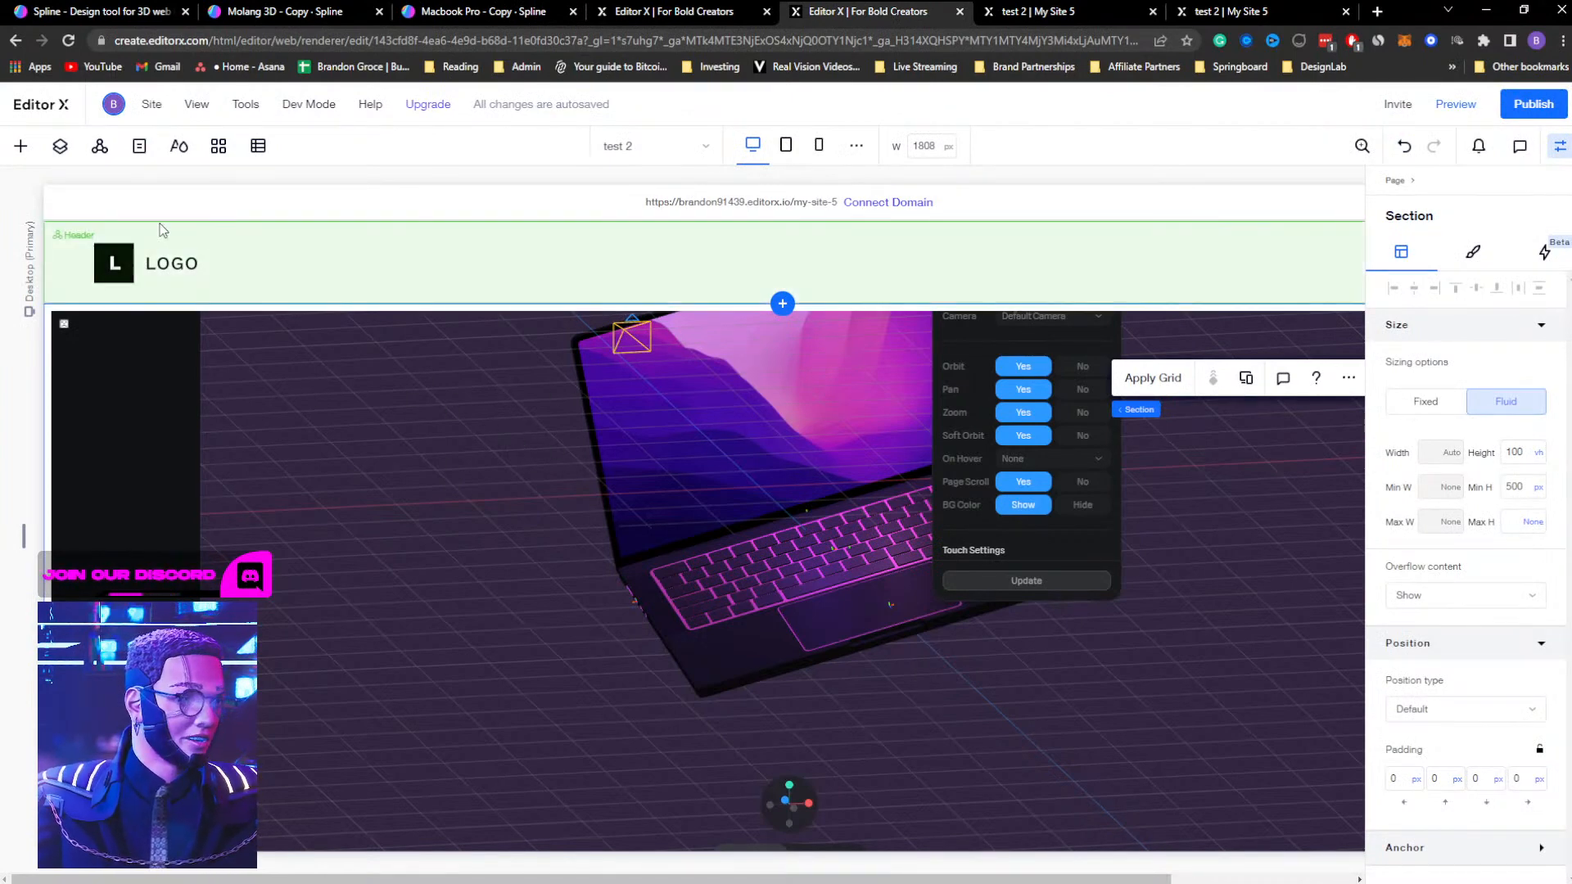
{"action": "left_click", "coordinate": [20, 147]}
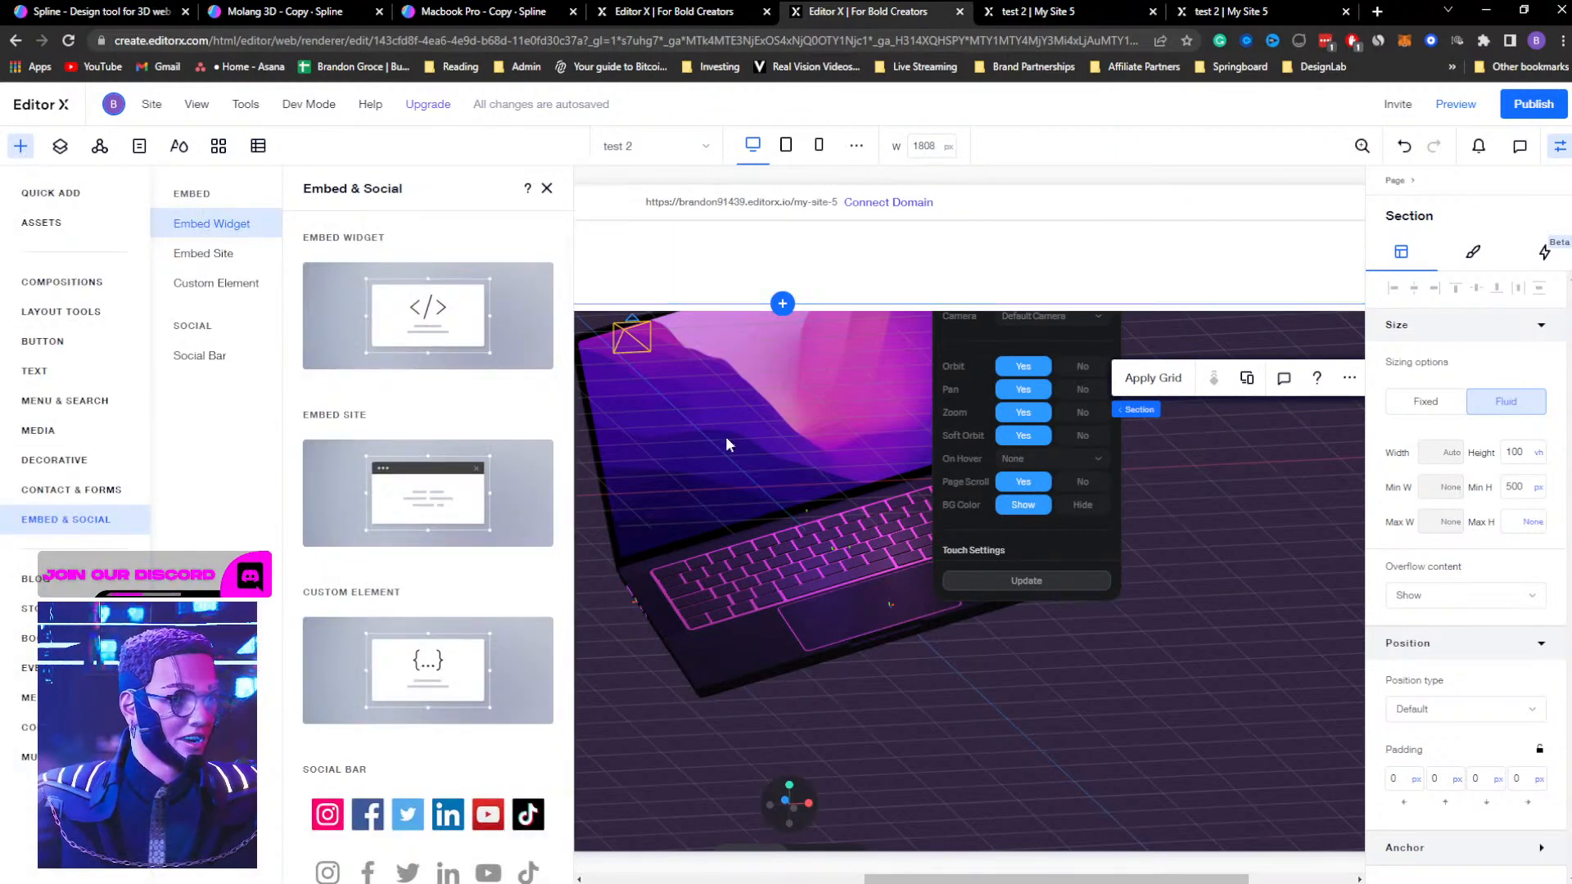
{"action": "left_click", "coordinate": [547, 188]}
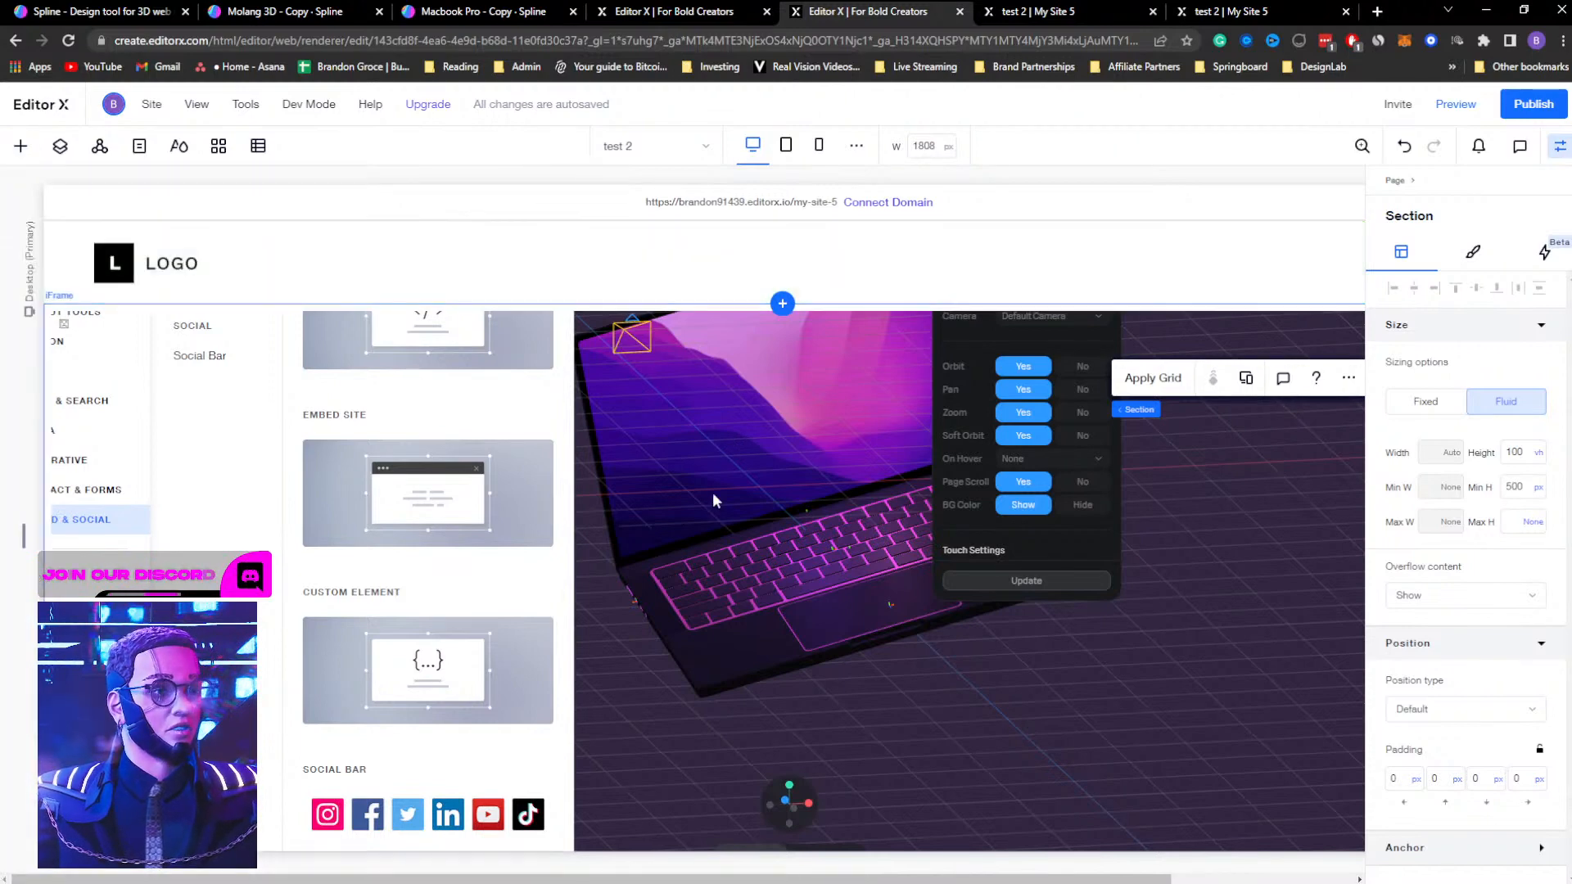
Step: Select the iFrame on the test 2 page and reload the Editor X editor to refresh the canvas
{"action": "left_click", "coordinate": [544, 250]}
{"action": "left_click", "coordinate": [622, 468]}
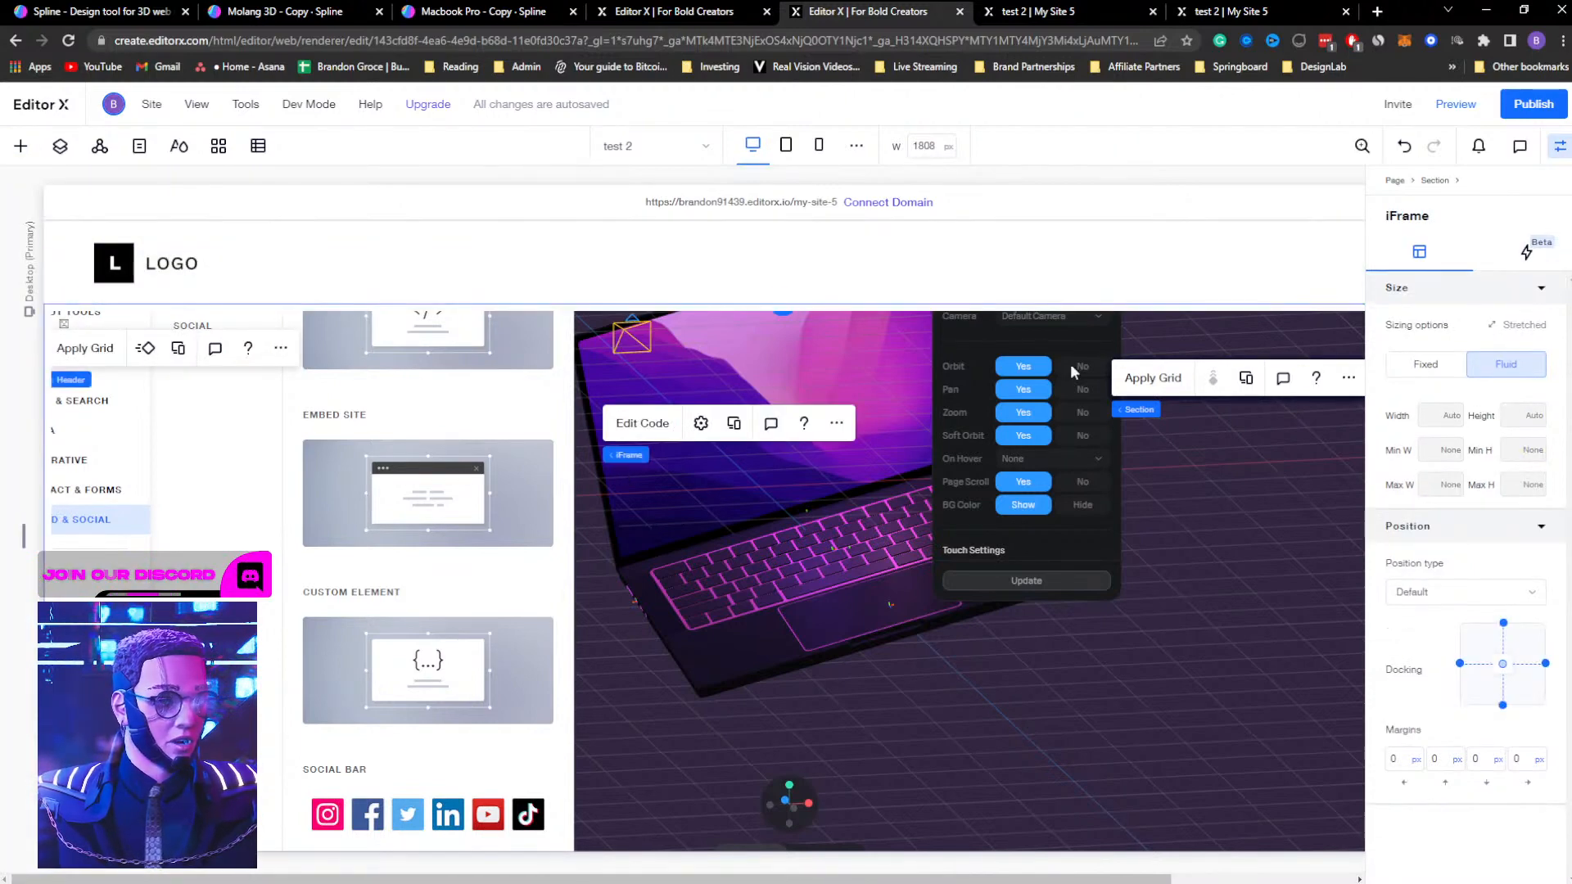
{"action": "left_click", "coordinate": [79, 612]}
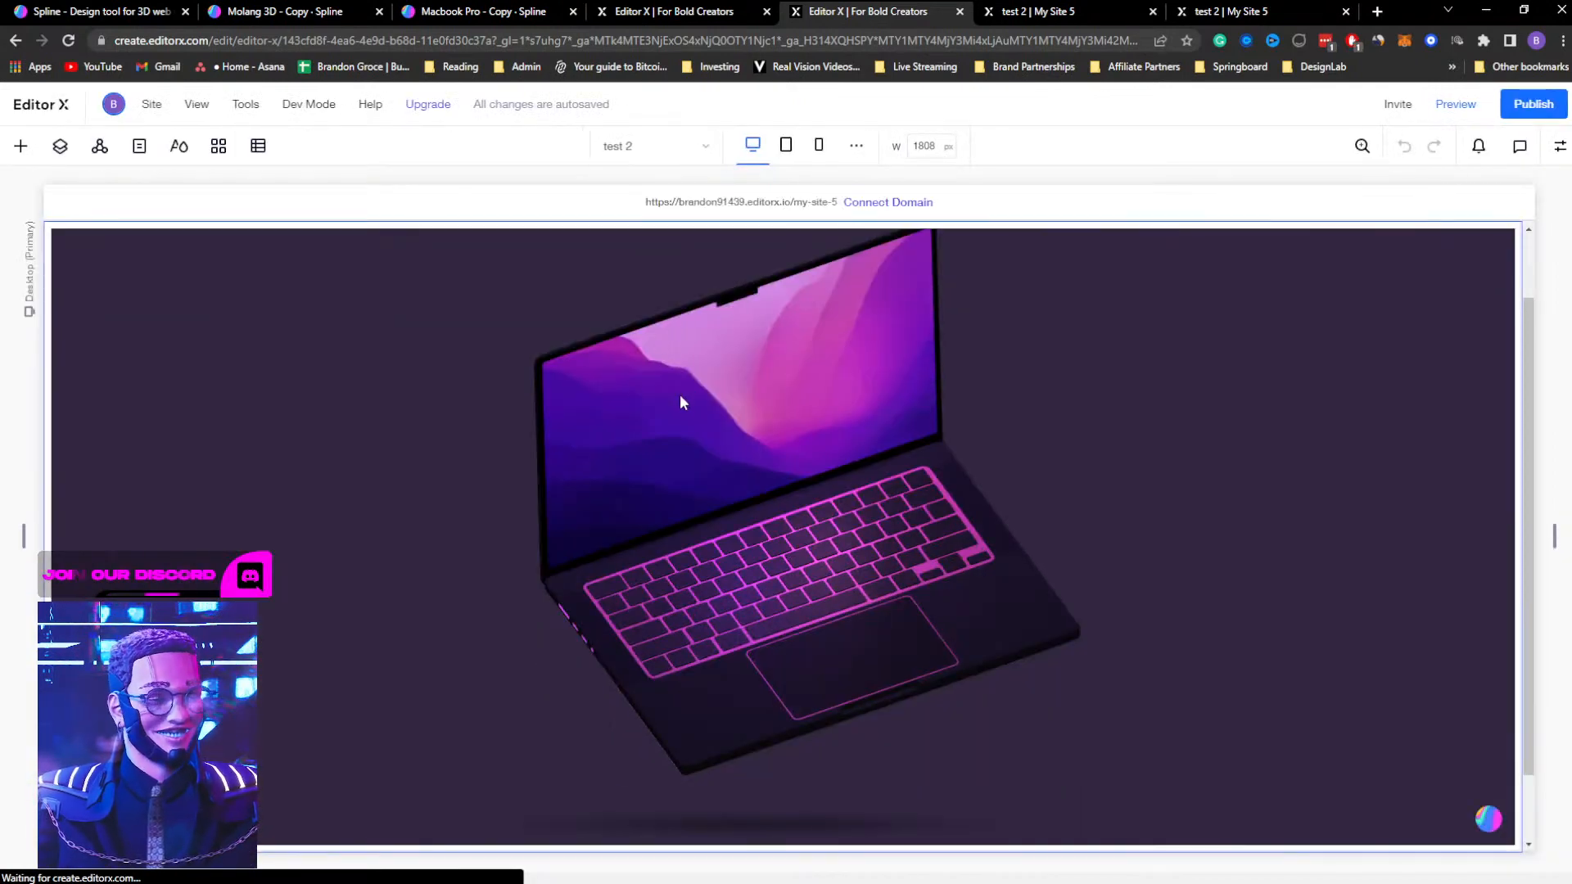
Step: Select the laptop iFrame and locate it inside the Section in the page's layers
{"action": "left_click", "coordinate": [619, 387]}
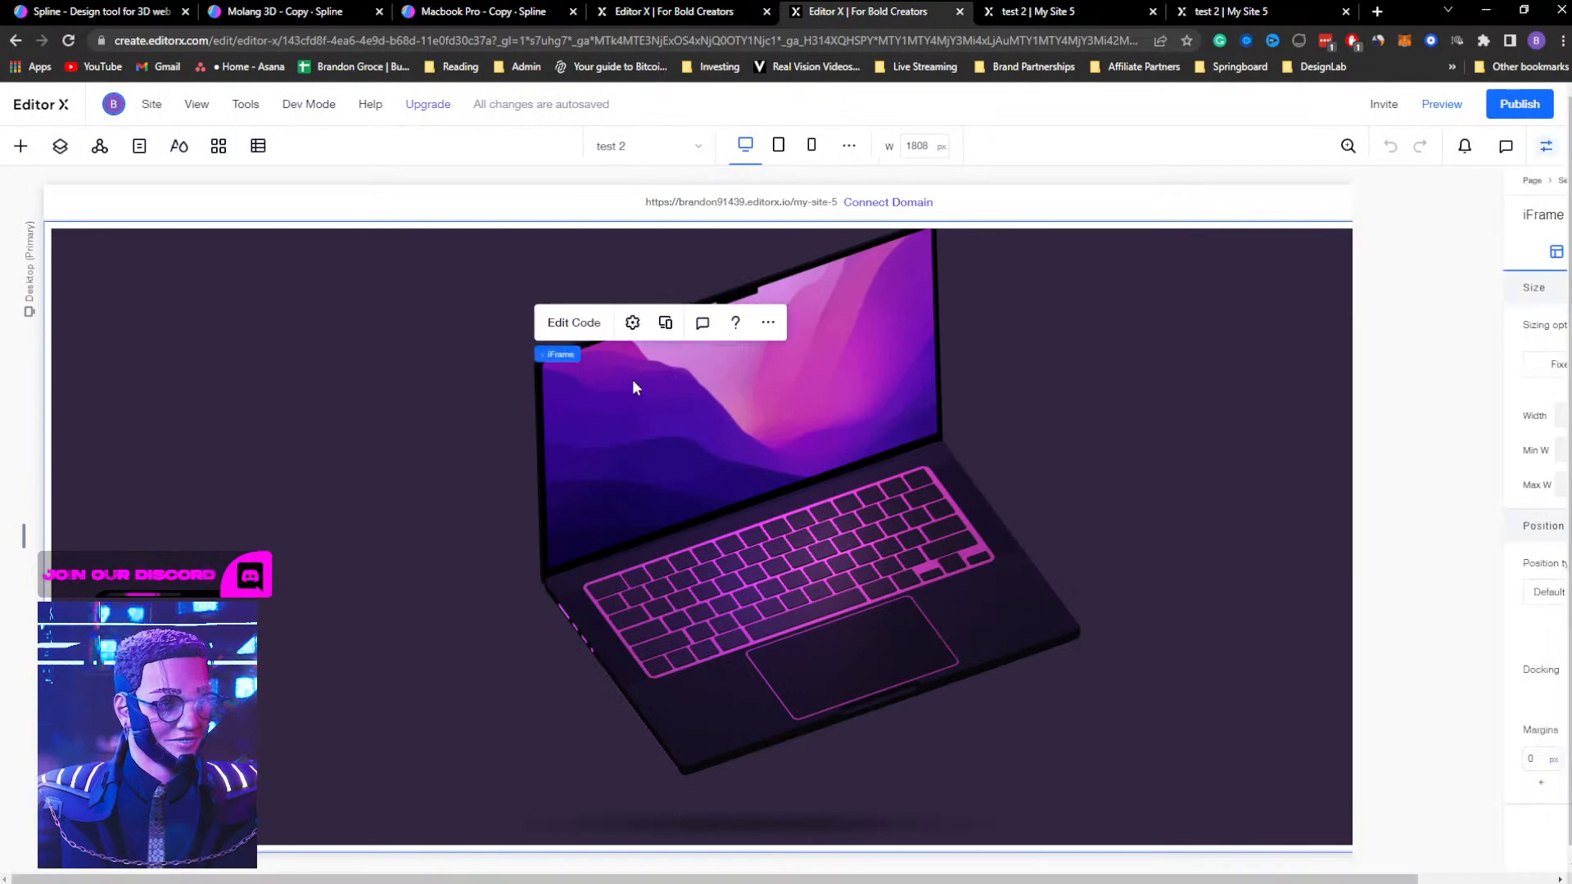
{"action": "right_click", "coordinate": [627, 380]}
{"action": "left_click", "coordinate": [464, 383]}
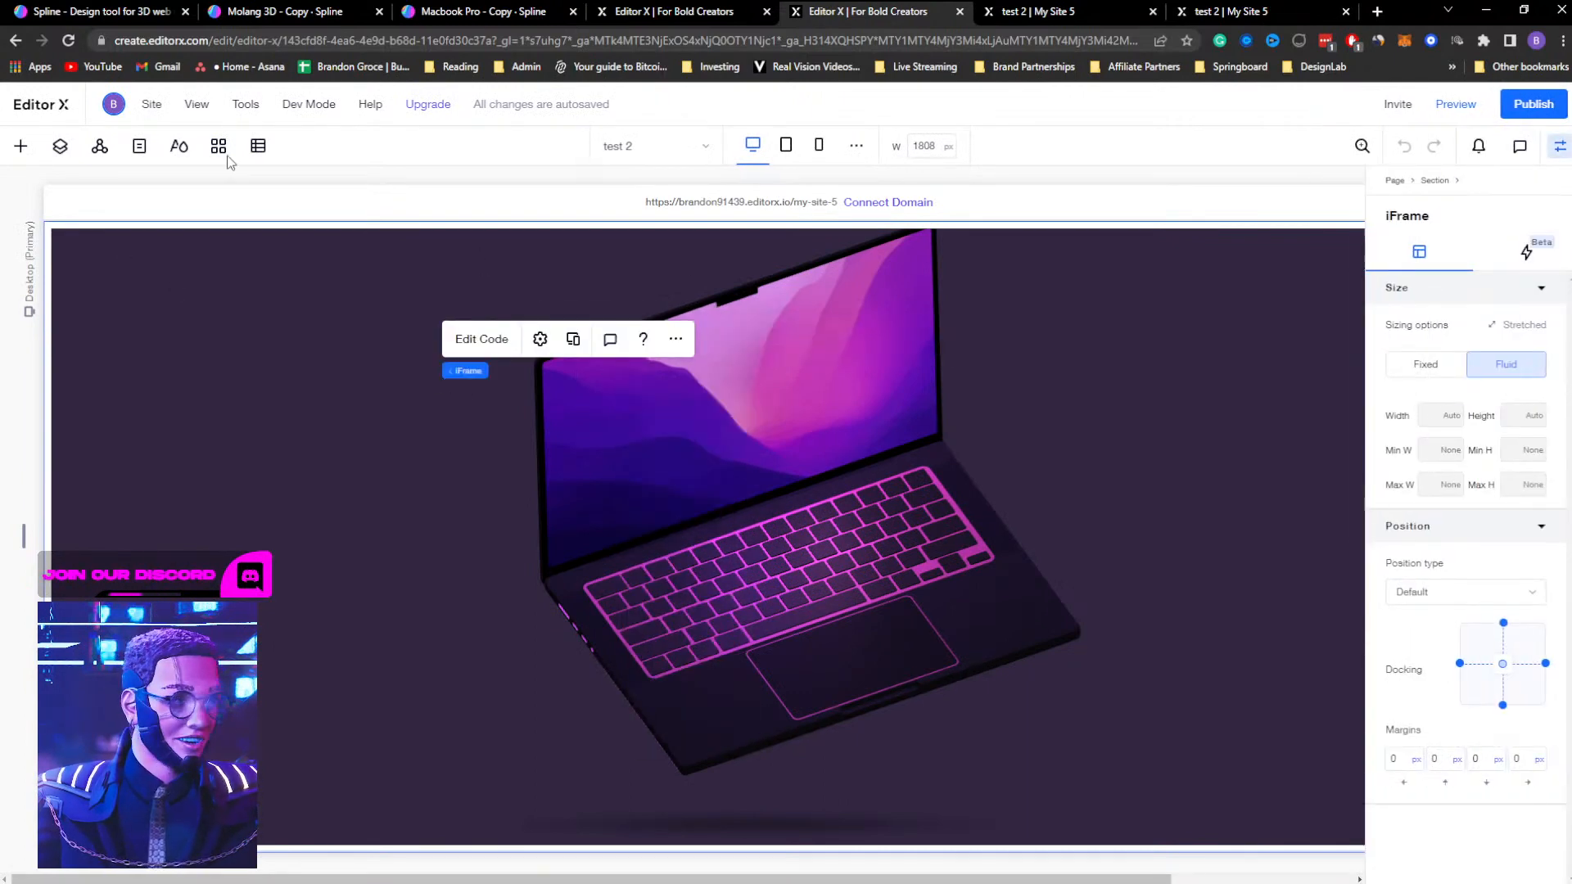
{"action": "left_click", "coordinate": [60, 146]}
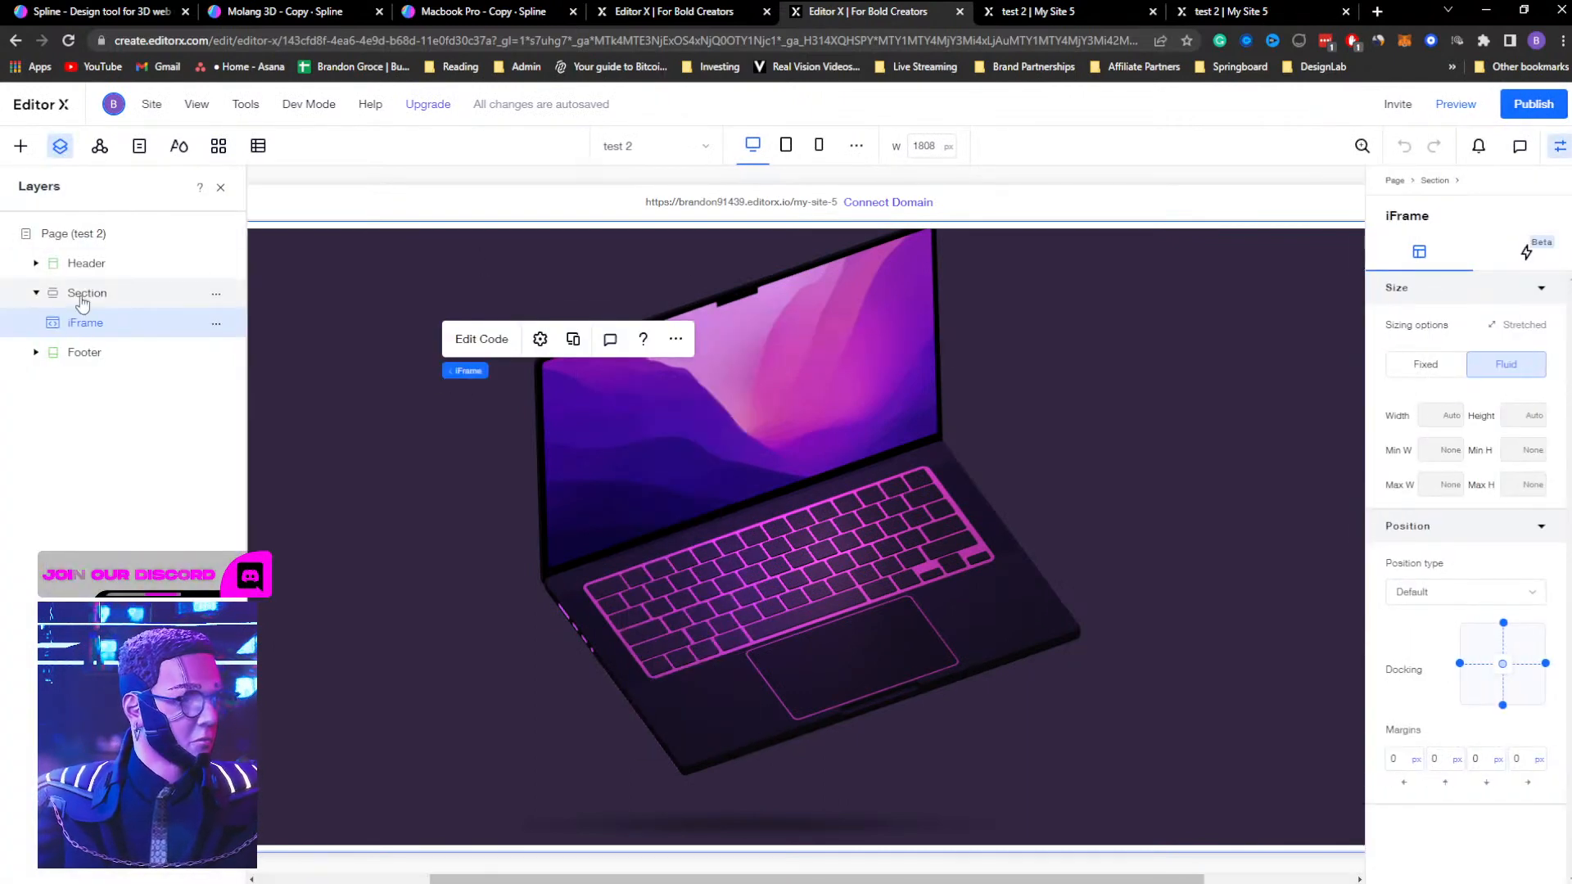
{"action": "left_click", "coordinate": [74, 323]}
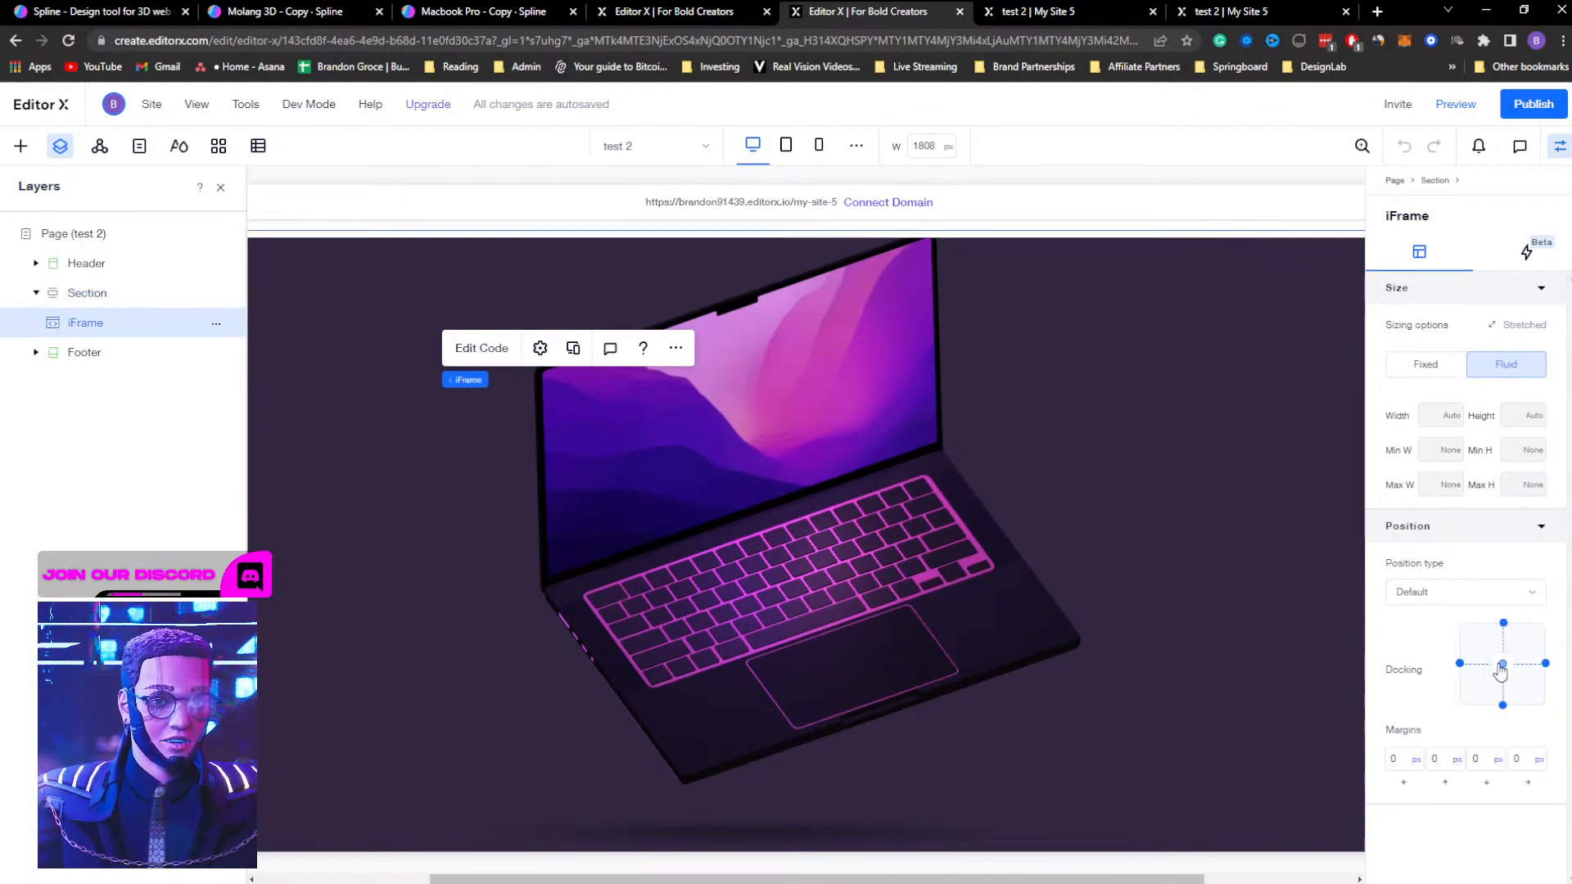
Step: Close the layers view, compare the two published test 2 pages, and close the one with the cropped laptop
{"action": "left_click", "coordinate": [221, 188]}
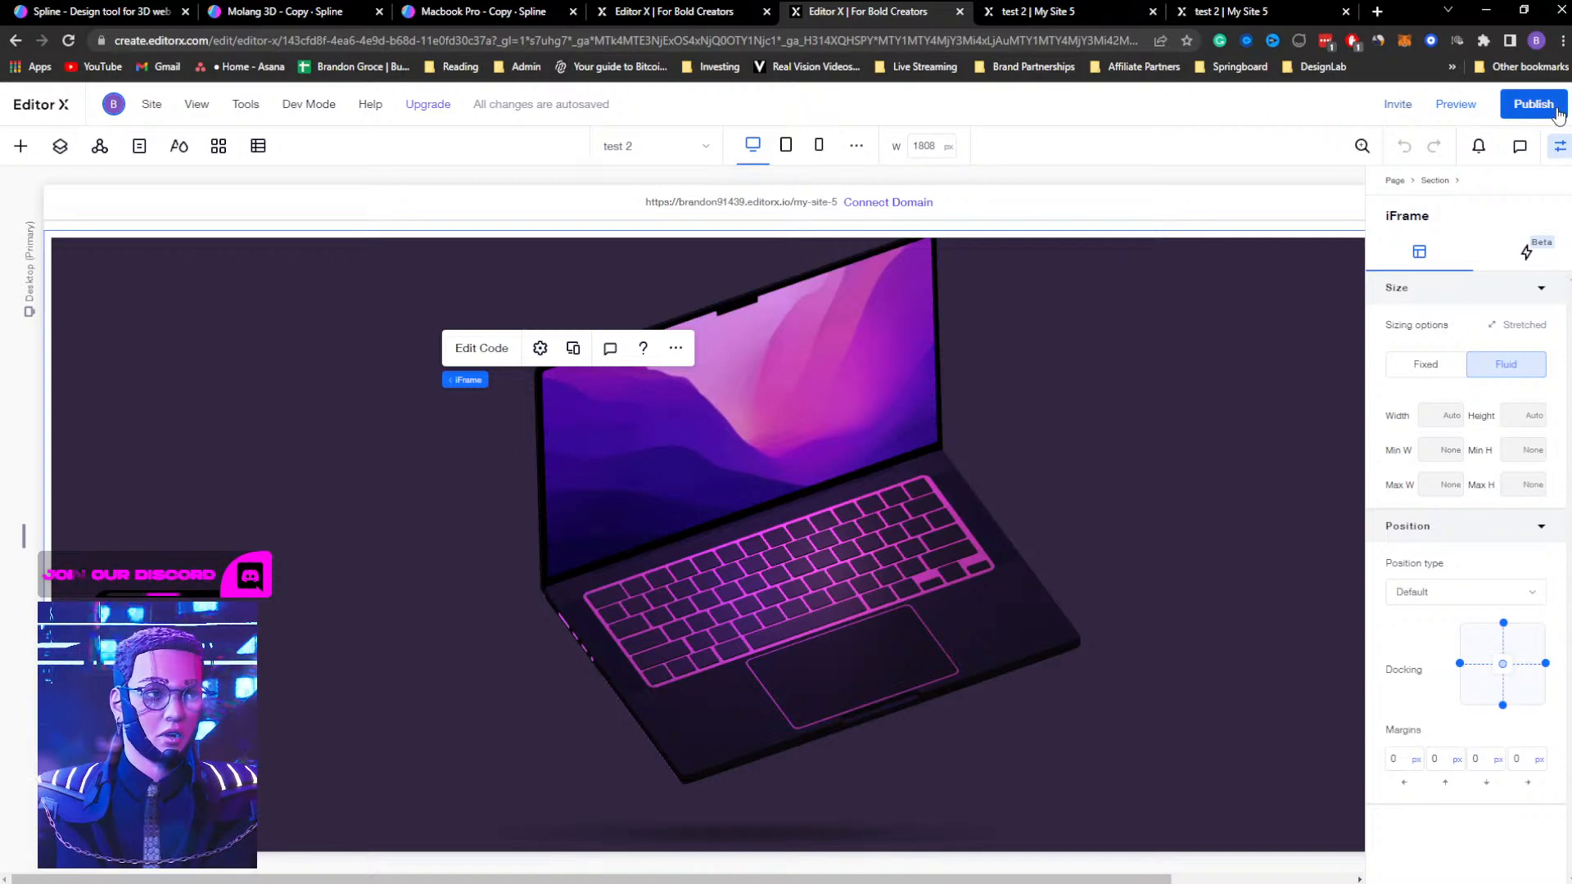
{"action": "left_click", "coordinate": [1056, 11]}
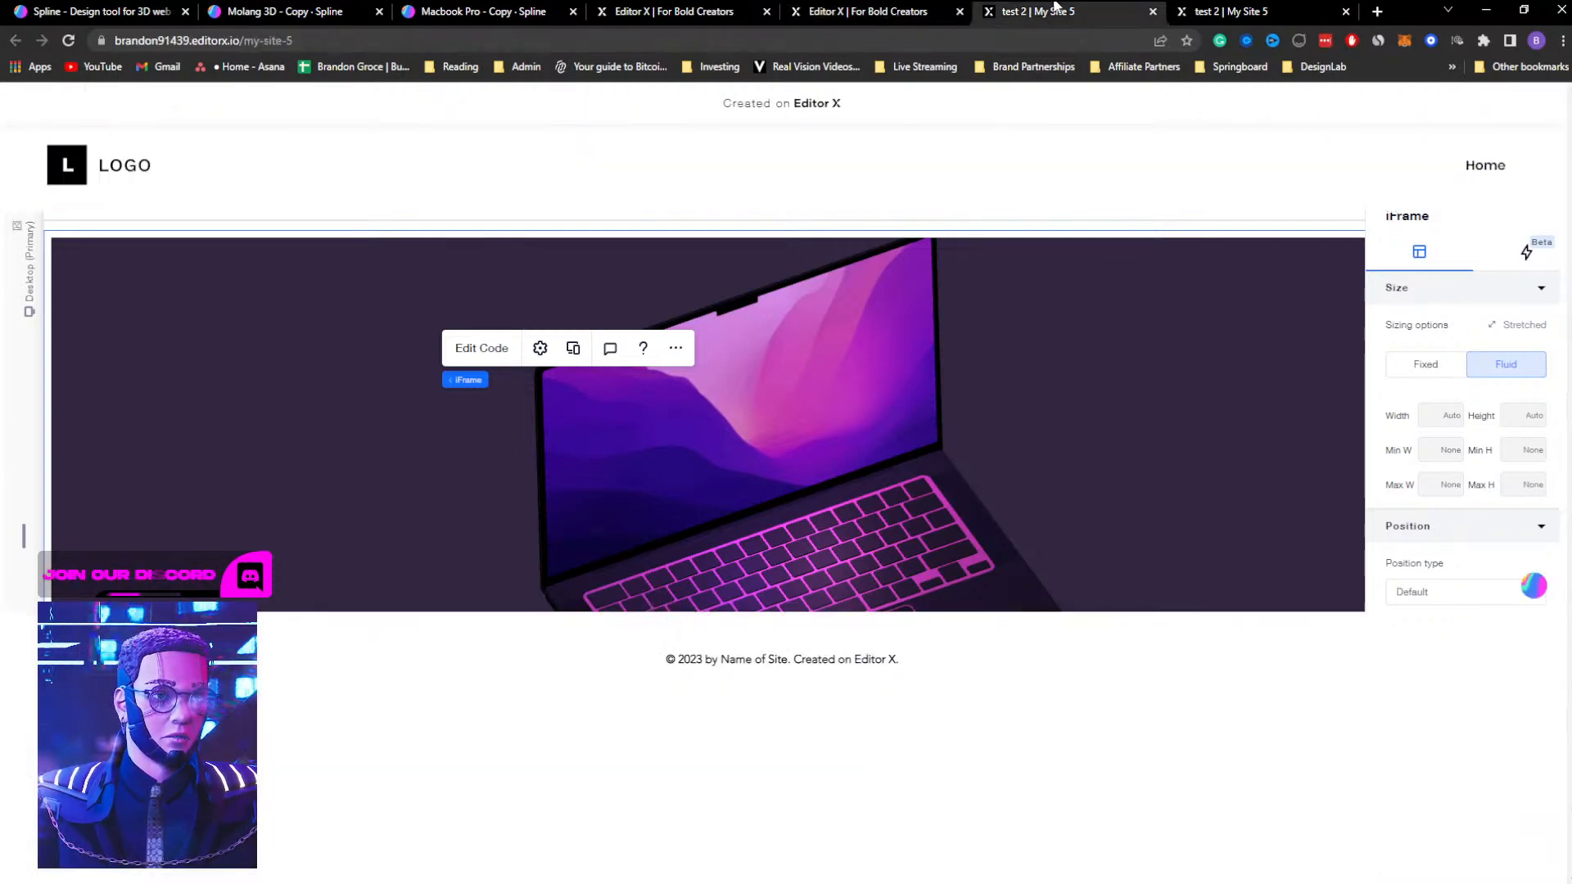
{"action": "left_click", "coordinate": [1250, 14]}
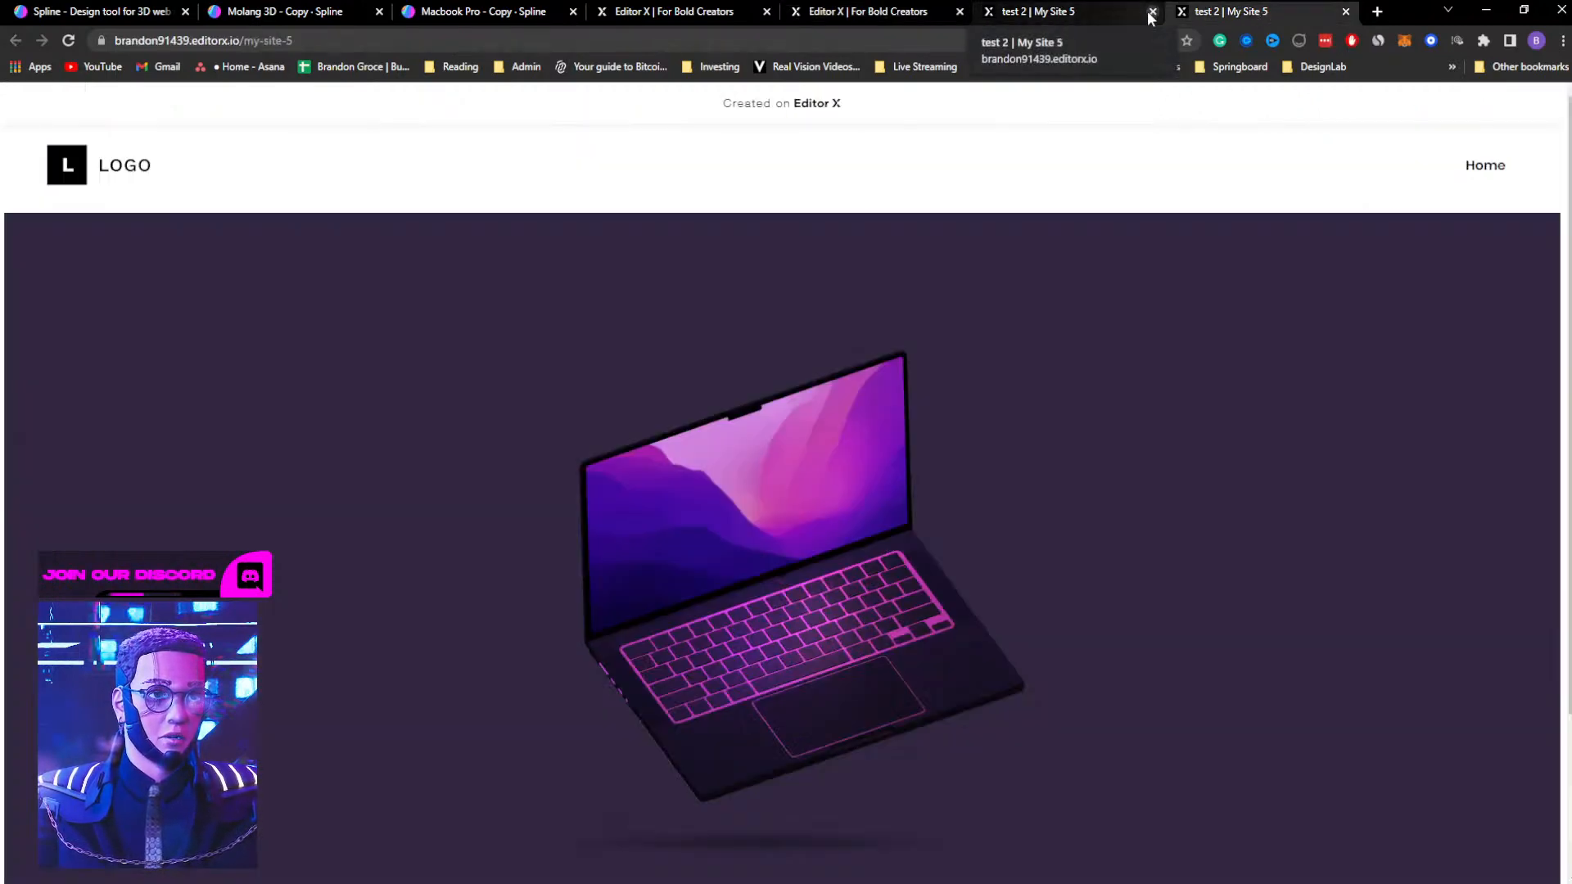
{"action": "left_click", "coordinate": [1049, 18]}
{"action": "left_click", "coordinate": [1153, 11]}
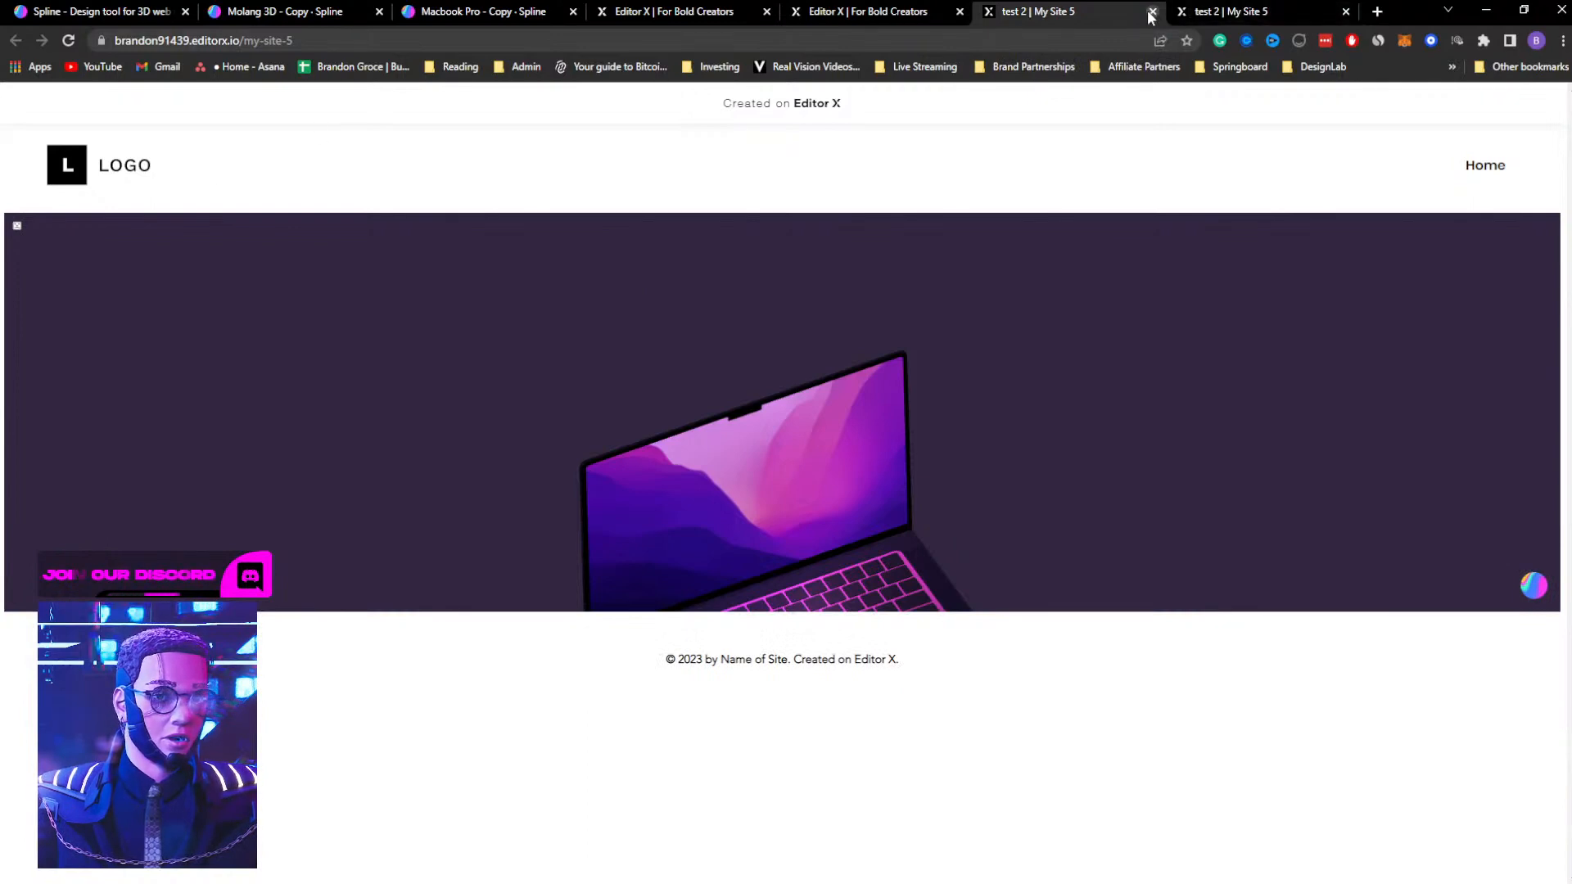
Step: Rotate and zoom the 3D laptop on the published test 2 page to try out its interactivity
{"action": "left_click_drag", "start_coordinate": [622, 475], "coordinate": [864, 501]}
{"action": "scroll", "coordinate": [862, 495], "scroll_direction": "up", "scroll_amount": 2}
{"action": "scroll", "coordinate": [872, 491], "scroll_direction": "down", "scroll_amount": 5}
{"action": "scroll", "coordinate": [873, 484], "scroll_direction": "up", "scroll_amount": 5}
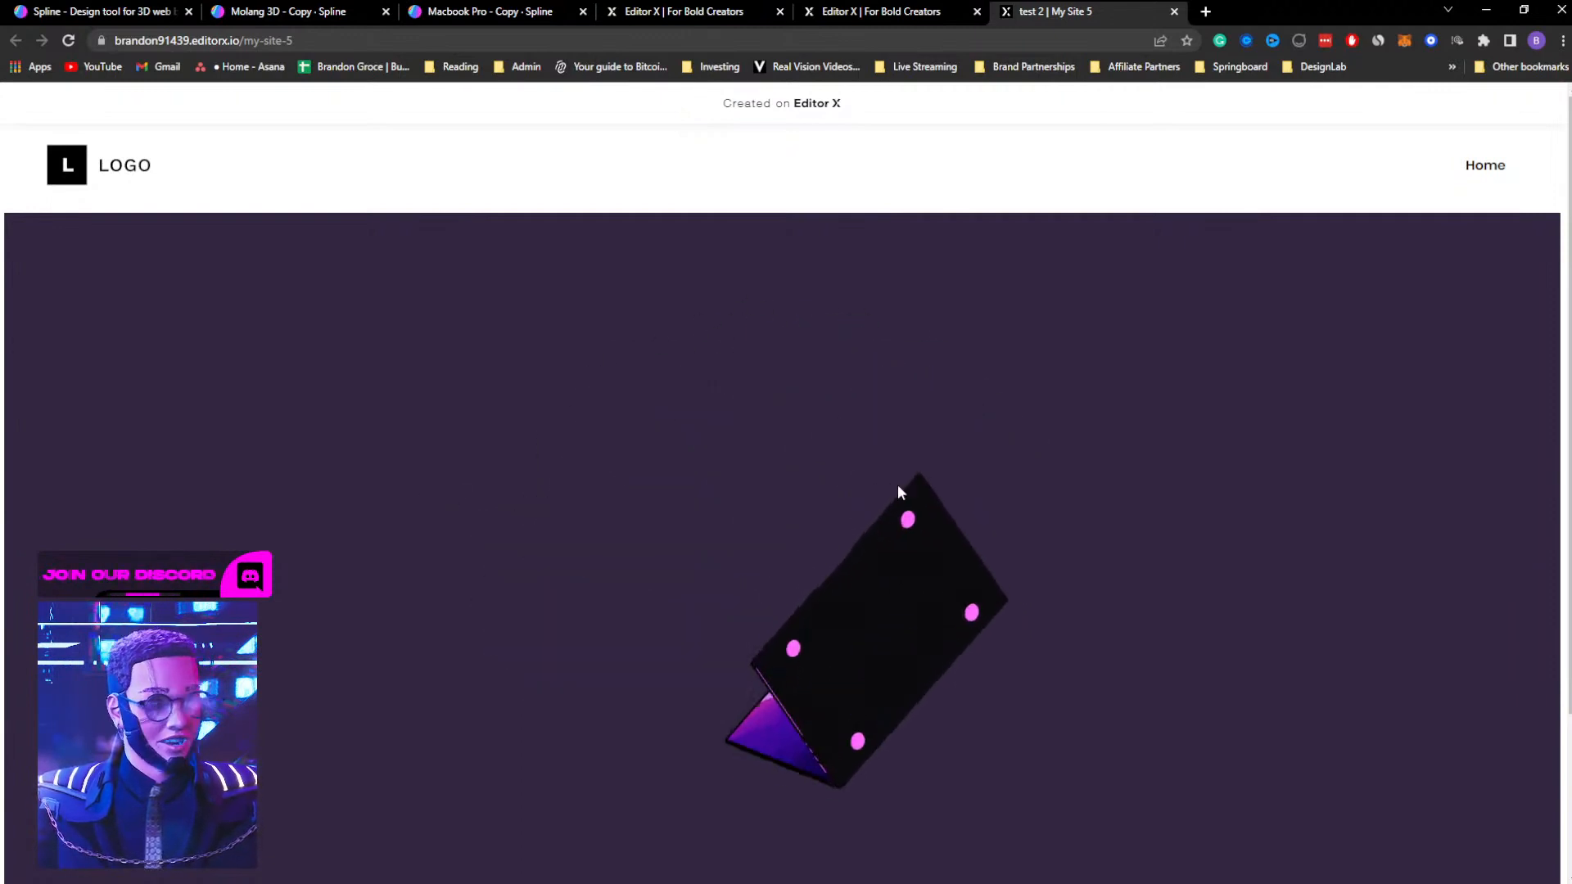
{"action": "left_click_drag", "start_coordinate": [838, 421], "coordinate": [908, 536]}
{"action": "scroll", "coordinate": [983, 500], "scroll_direction": "up", "scroll_amount": 3}
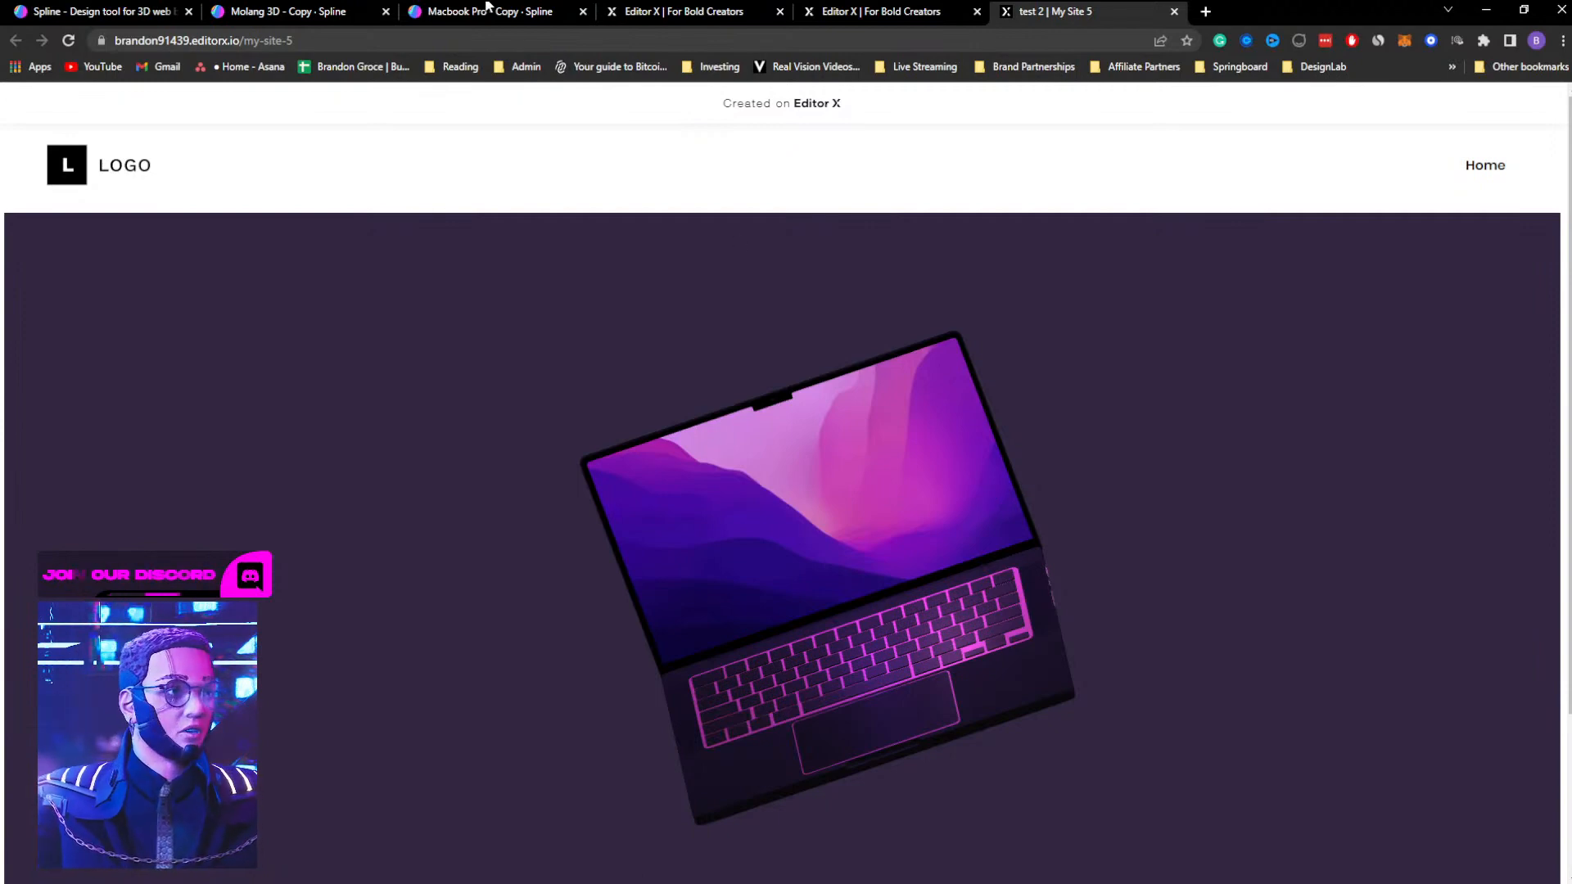
Step: Switch to the Molang 3D - Copy scene in Spline and inspect the individual shapes inside the Little group
{"action": "left_click", "coordinate": [310, 10]}
{"action": "left_click", "coordinate": [631, 512]}
{"action": "left_click", "coordinate": [631, 512]}
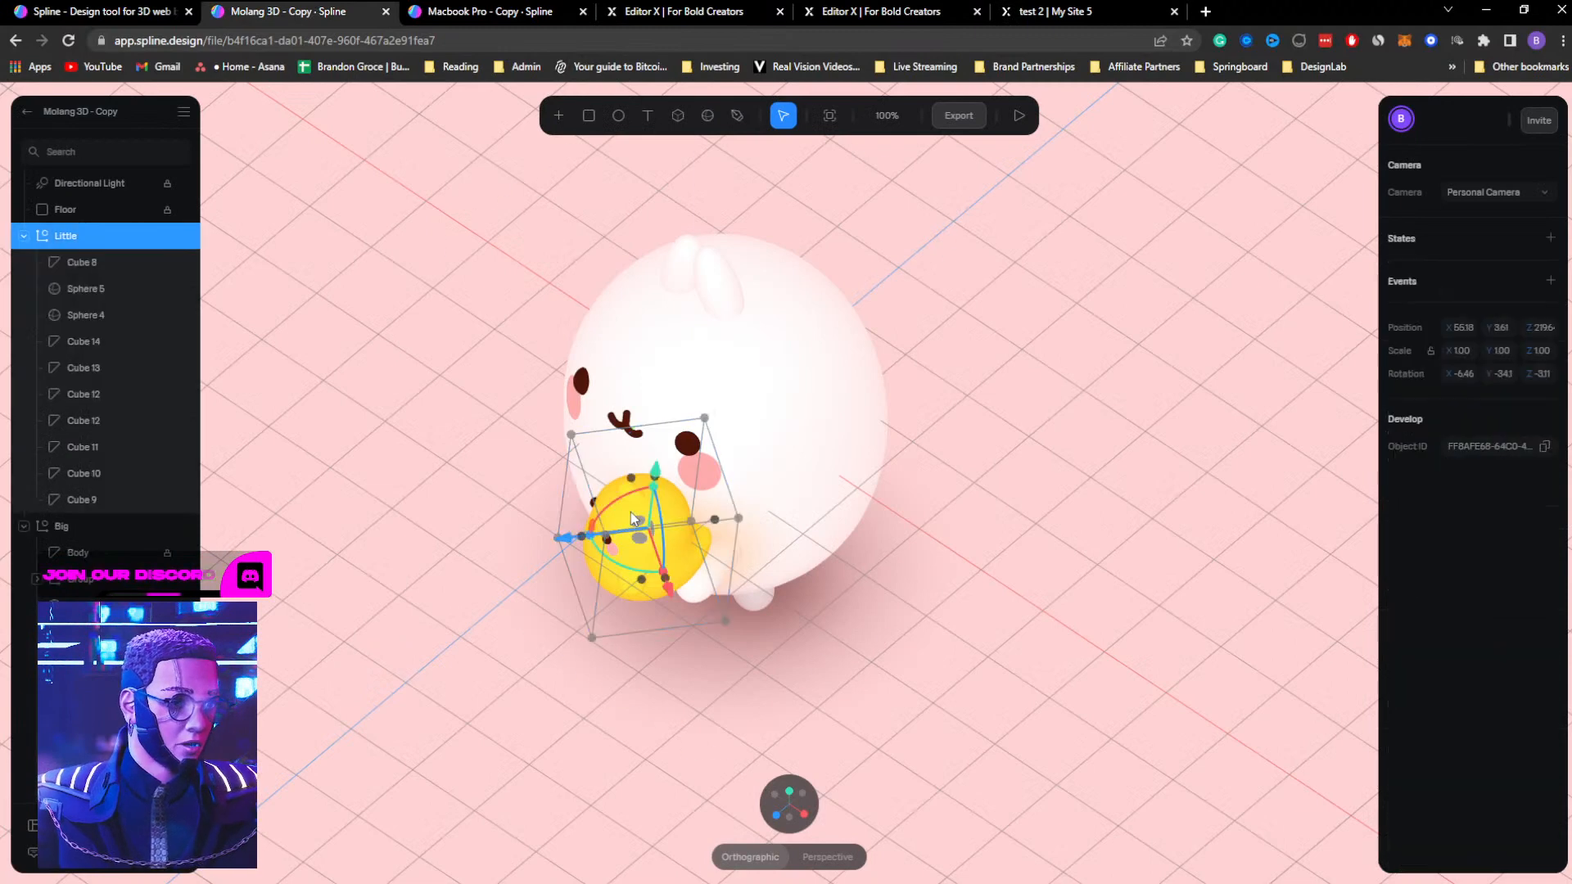
{"action": "left_click", "coordinate": [63, 262]}
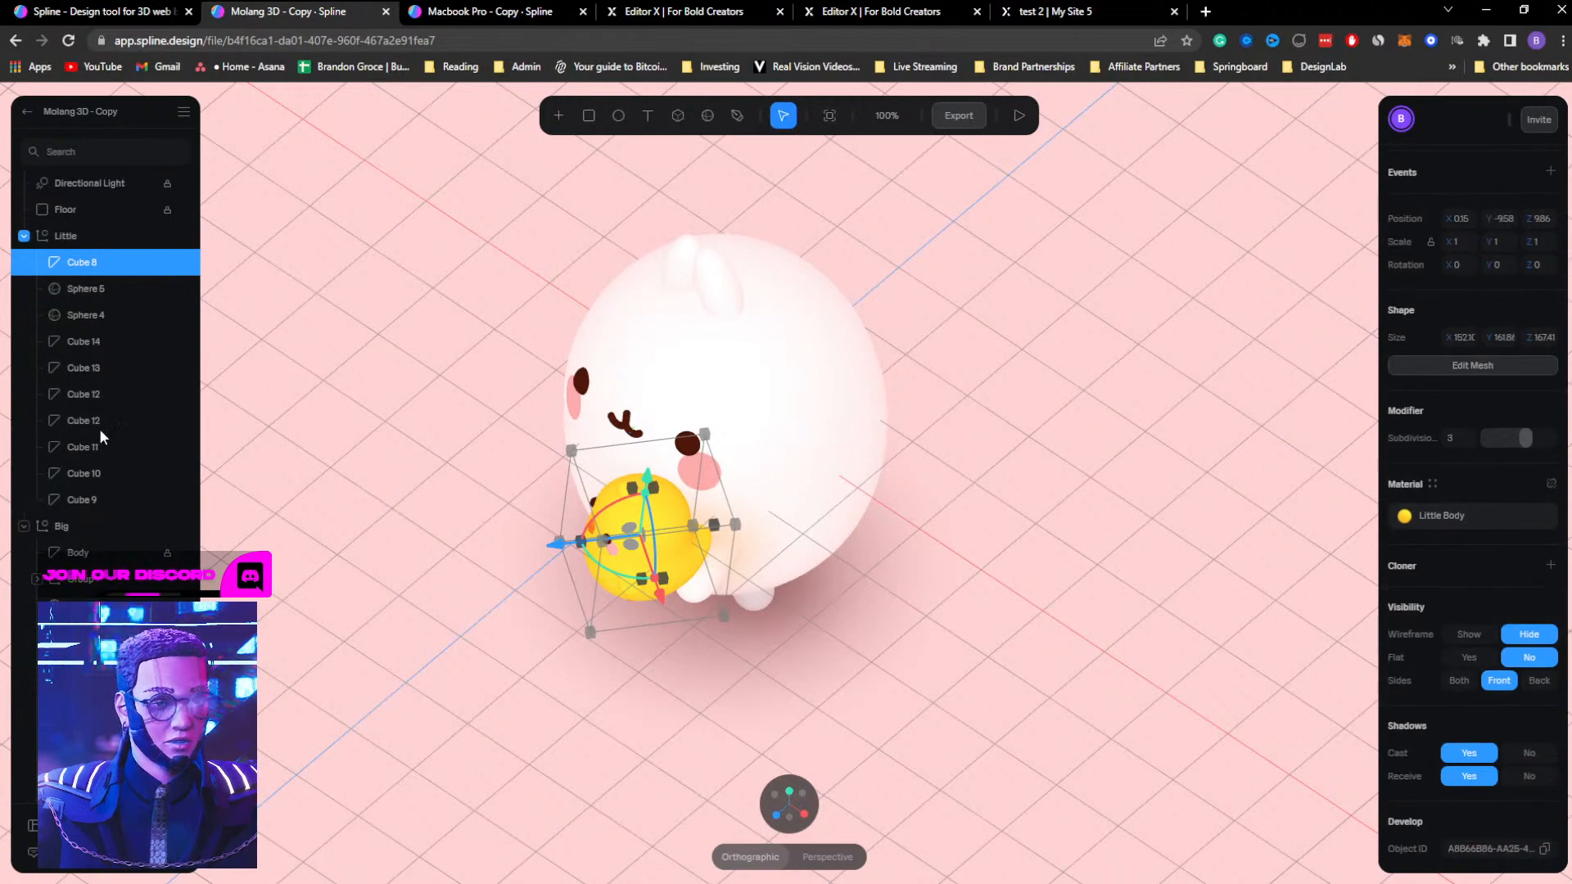
{"action": "left_click", "coordinate": [72, 289]}
{"action": "left_click", "coordinate": [76, 315]}
{"action": "left_click", "coordinate": [81, 342]}
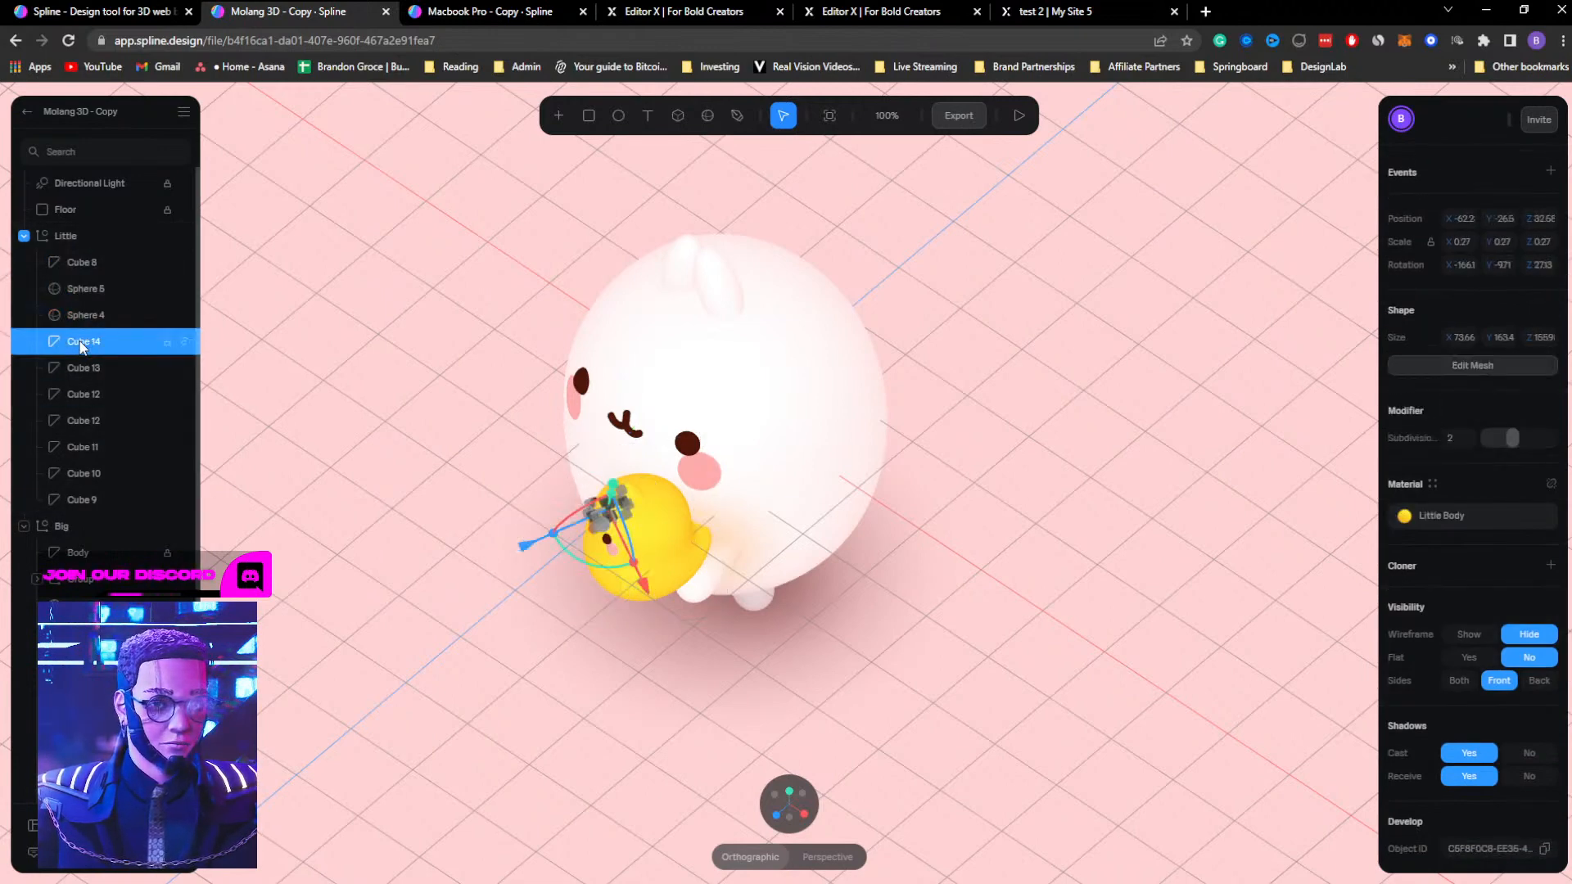
{"action": "left_click", "coordinate": [81, 366]}
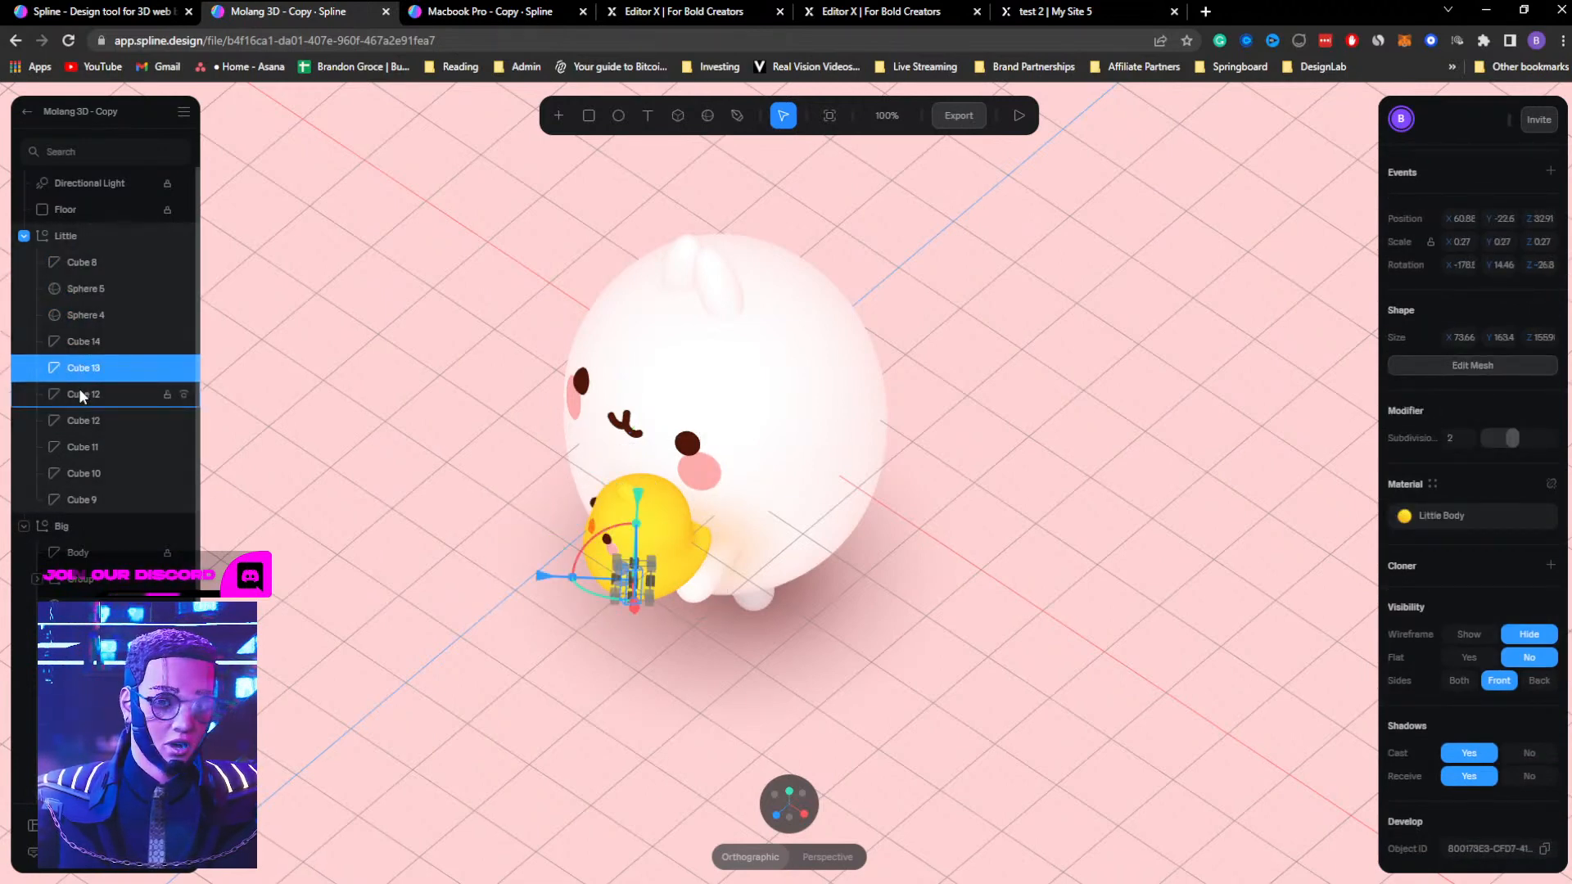
{"action": "left_click", "coordinate": [78, 395]}
{"action": "left_click", "coordinate": [77, 411]}
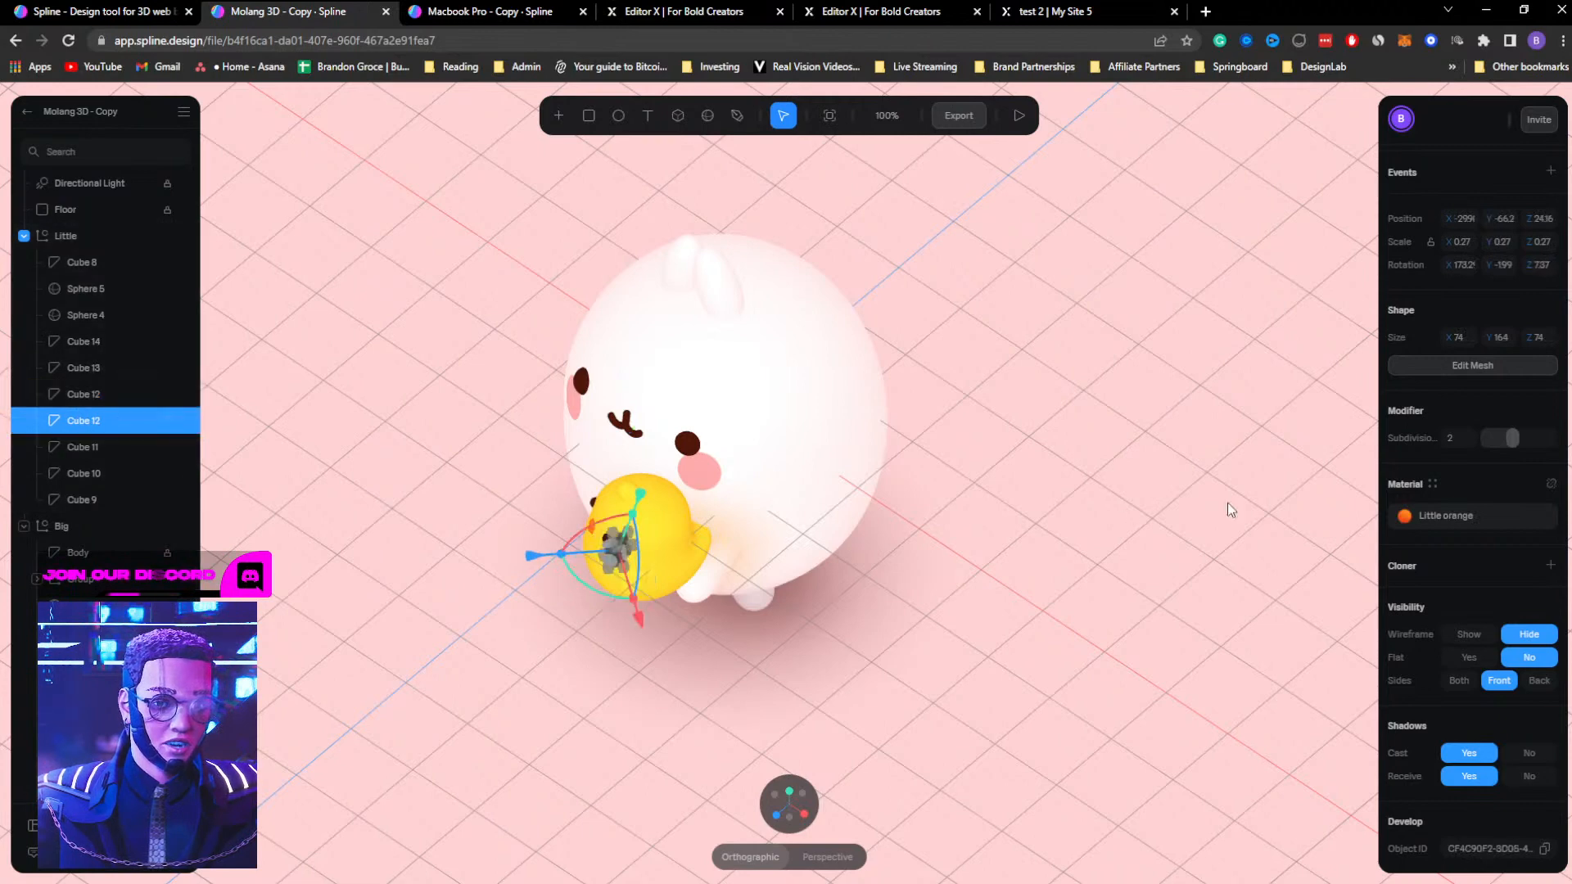
Step: Open the colour of the Little orange material on the second Cube 12, and inspect Sphere 4 and Sphere 5
{"action": "left_click", "coordinate": [1401, 516]}
{"action": "left_click", "coordinate": [1271, 741]}
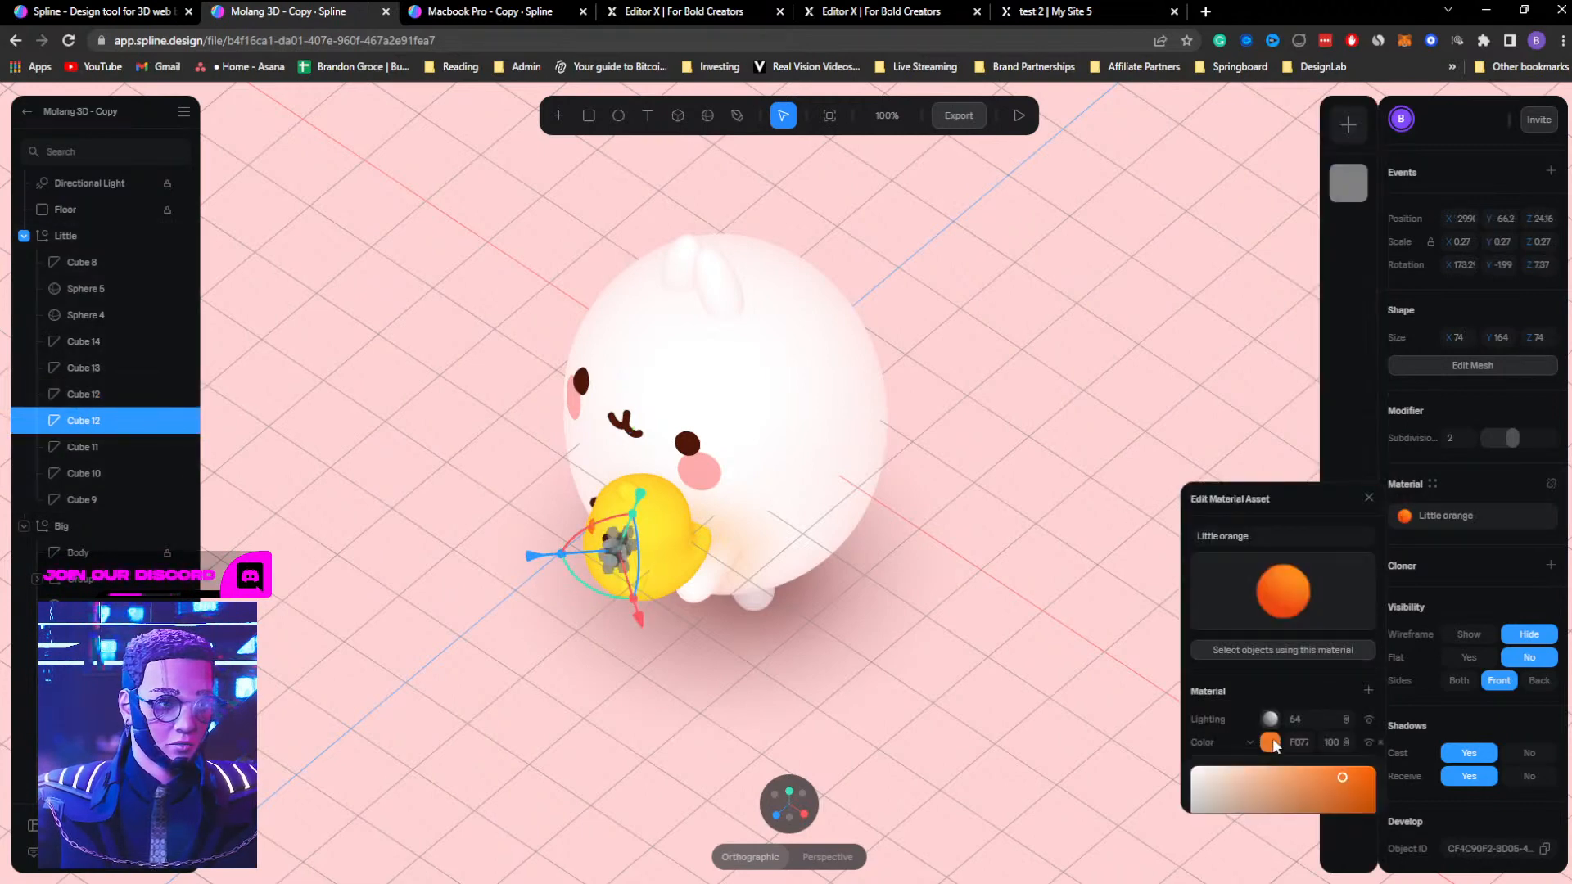
{"action": "left_click", "coordinate": [94, 313]}
{"action": "left_click", "coordinate": [95, 291]}
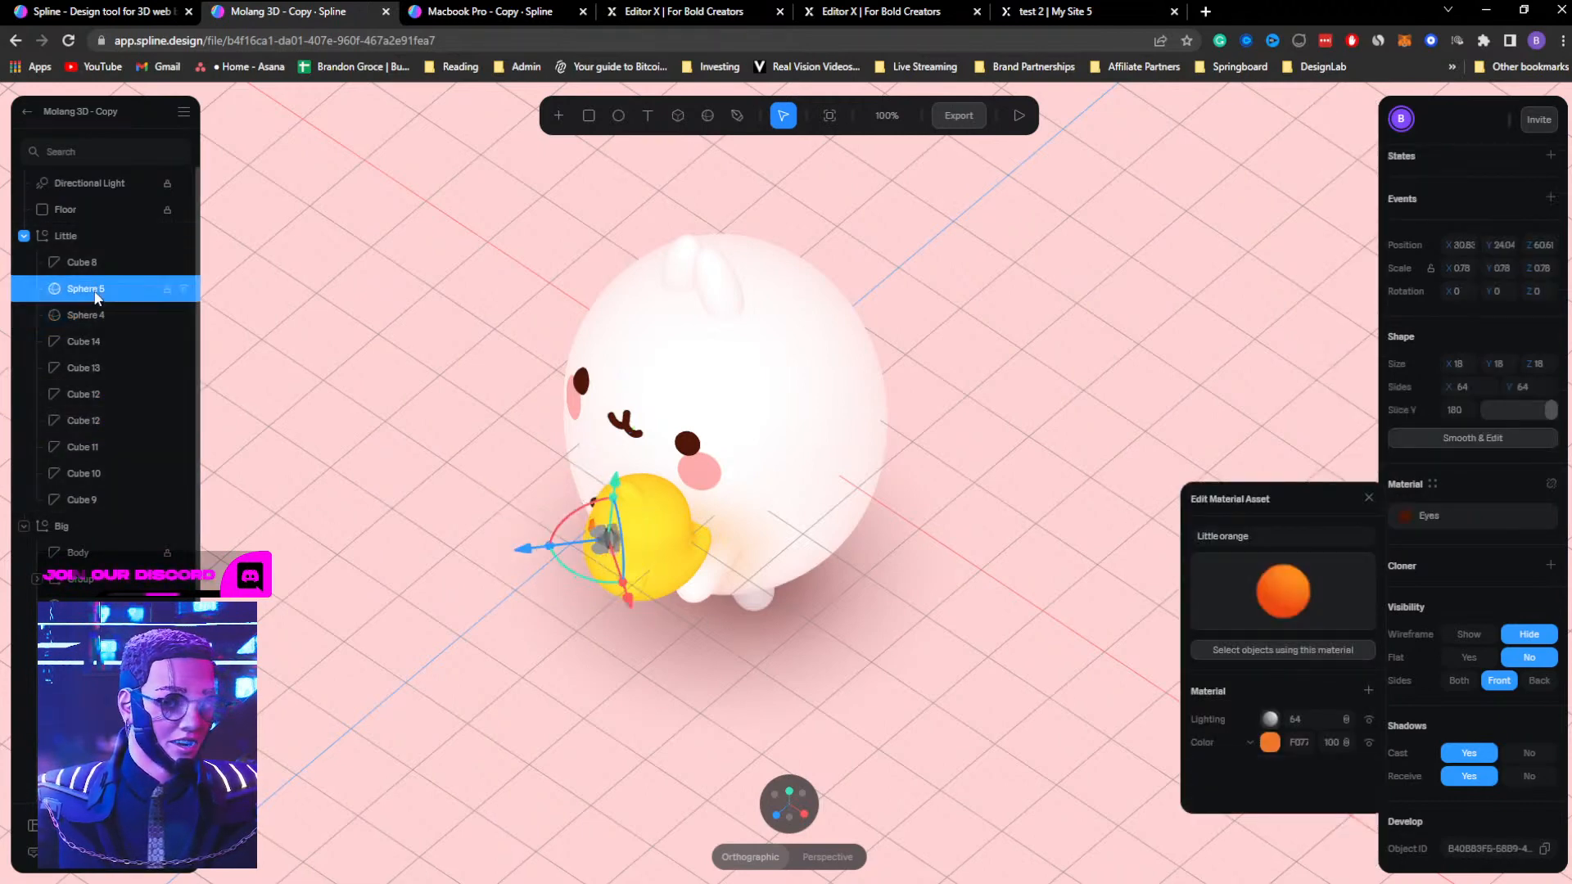
Step: Set the colour of Cube 8's Little Body material to cyan, RGB(66, 239, 255), and deselect the shape
{"action": "left_click", "coordinate": [82, 262]}
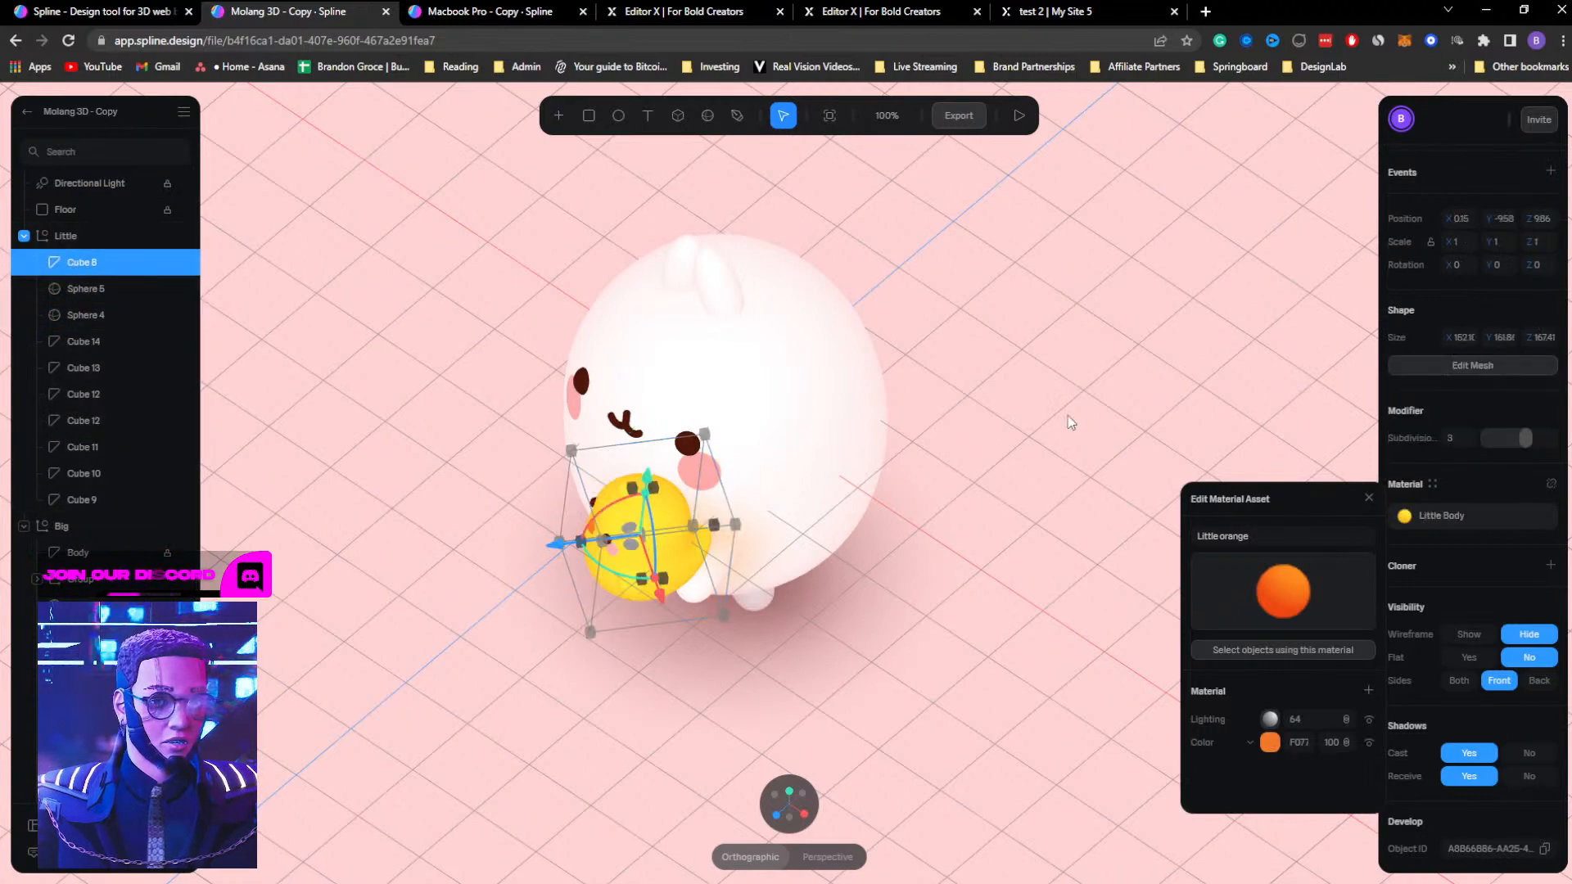
{"action": "left_click", "coordinate": [1458, 524]}
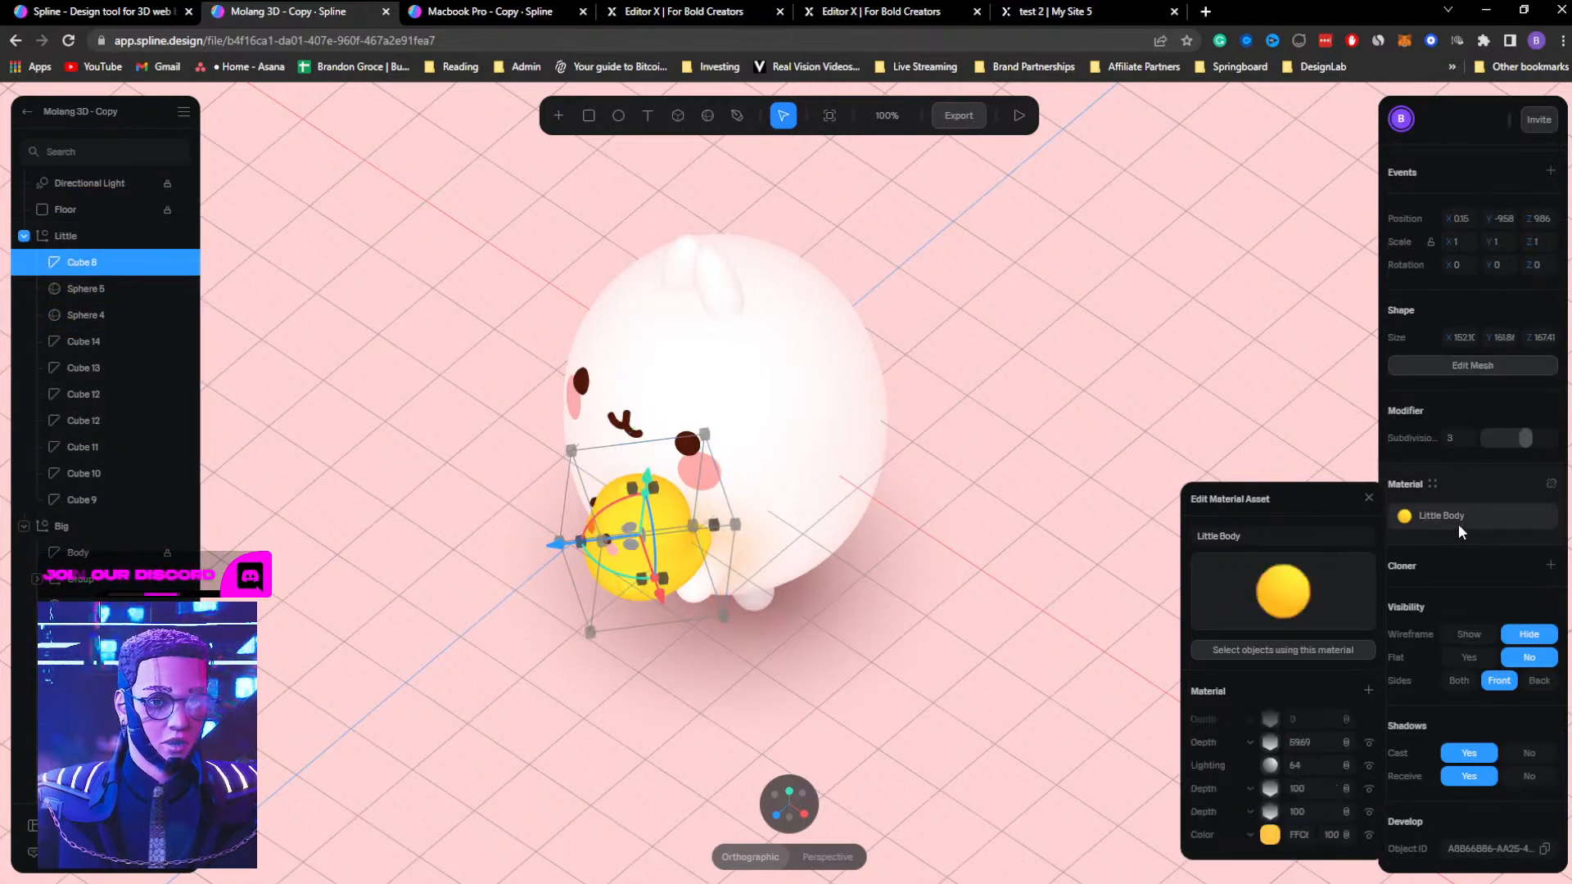
{"action": "left_click", "coordinate": [1270, 835]}
{"action": "scroll", "coordinate": [1377, 528], "scroll_direction": "down", "scroll_amount": 1}
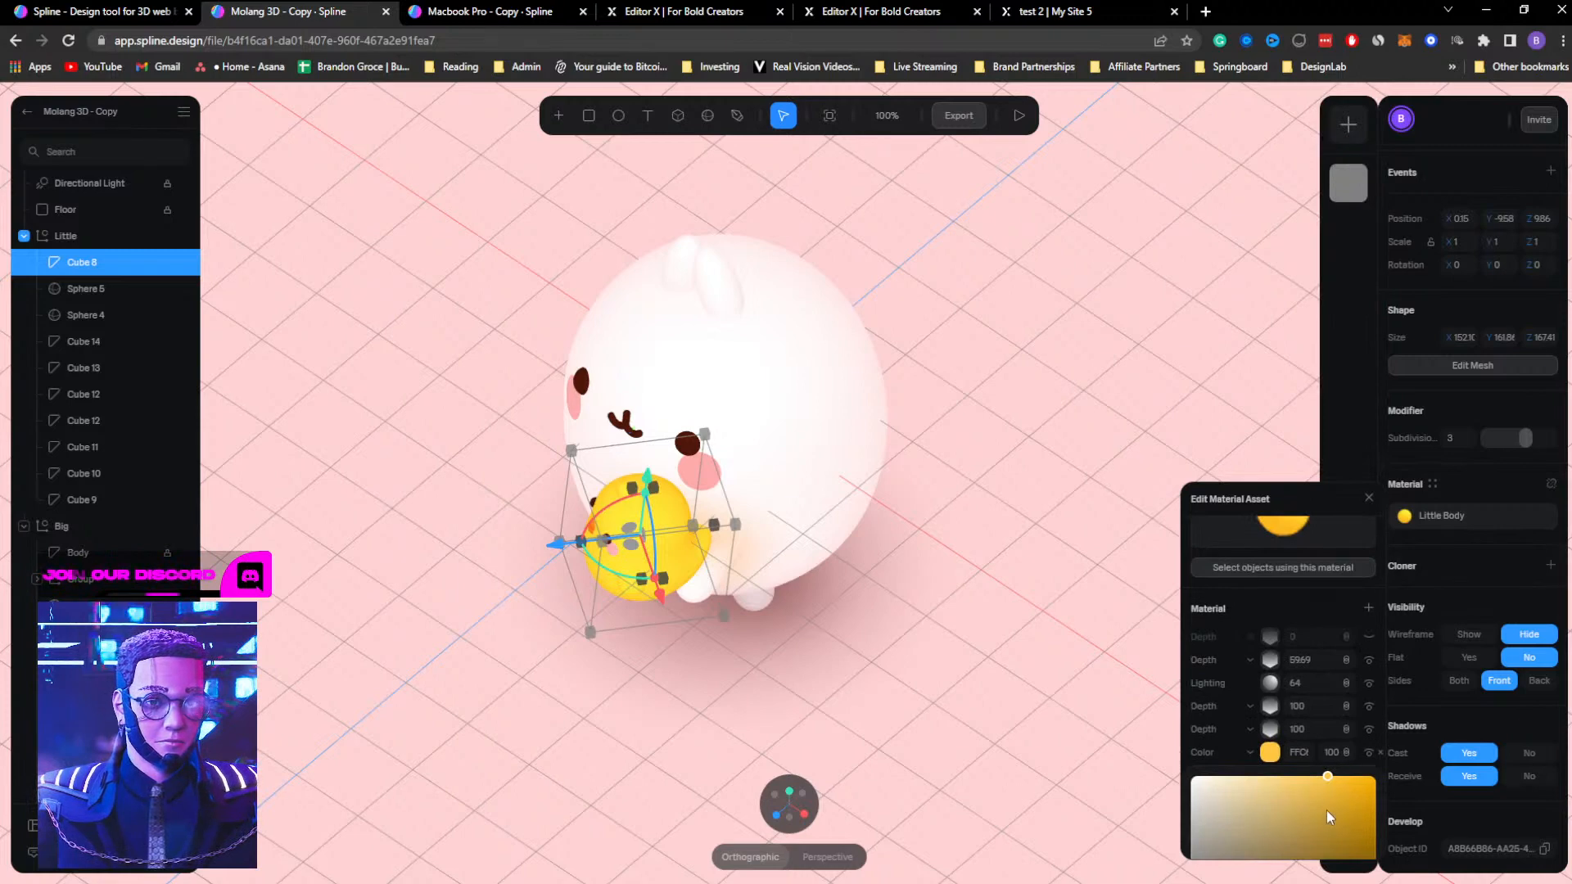
{"action": "scroll", "coordinate": [1324, 807], "scroll_direction": "down", "scroll_amount": 3}
{"action": "left_click", "coordinate": [1286, 792]}
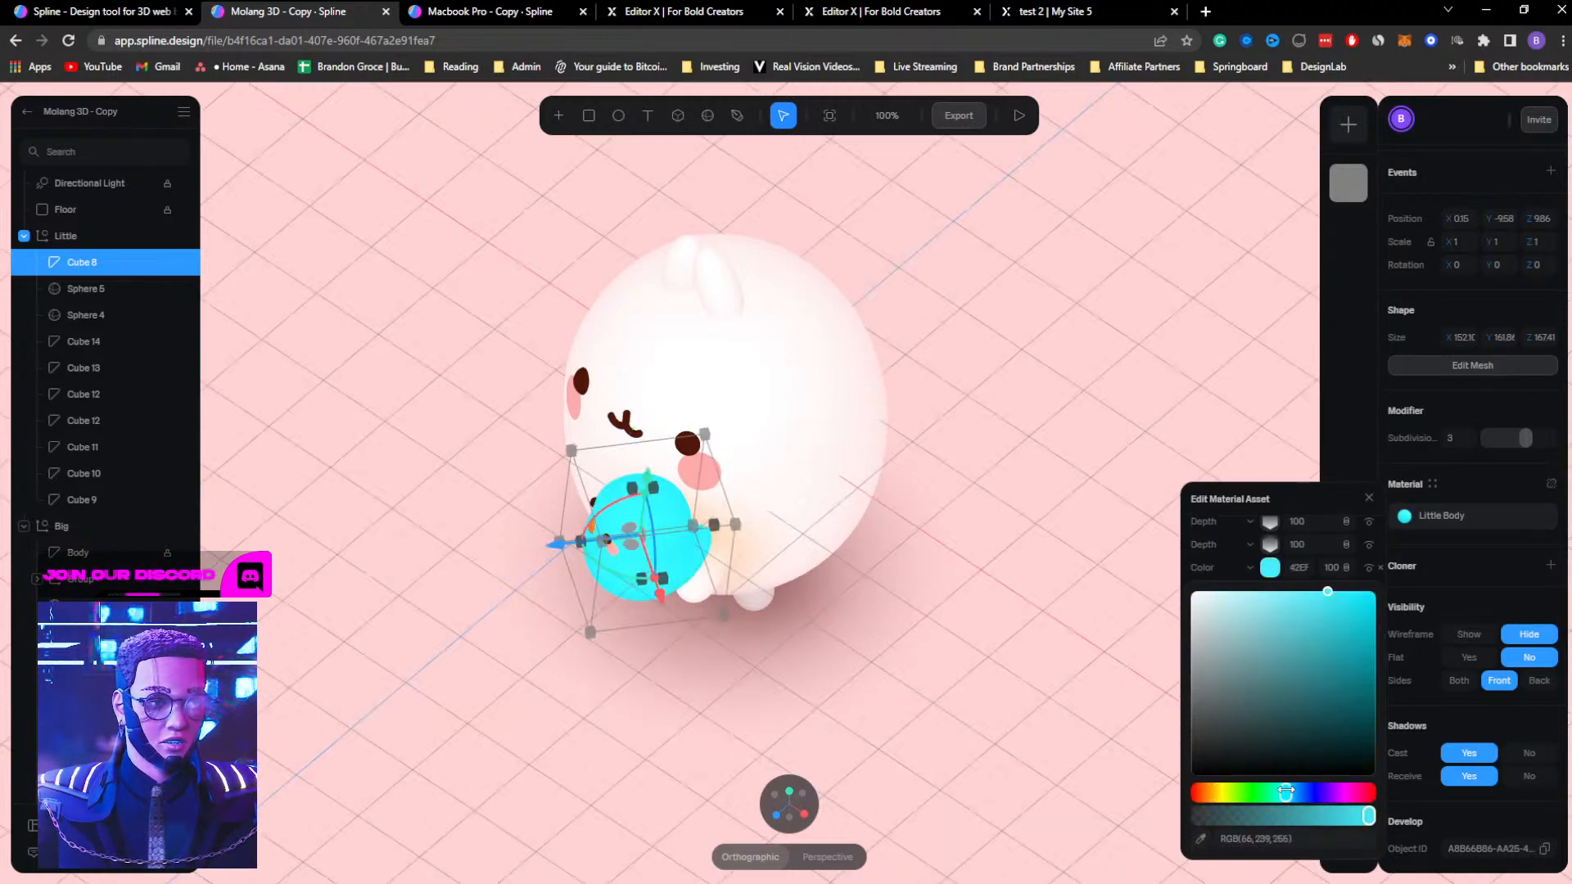
{"action": "left_click", "coordinate": [1063, 248]}
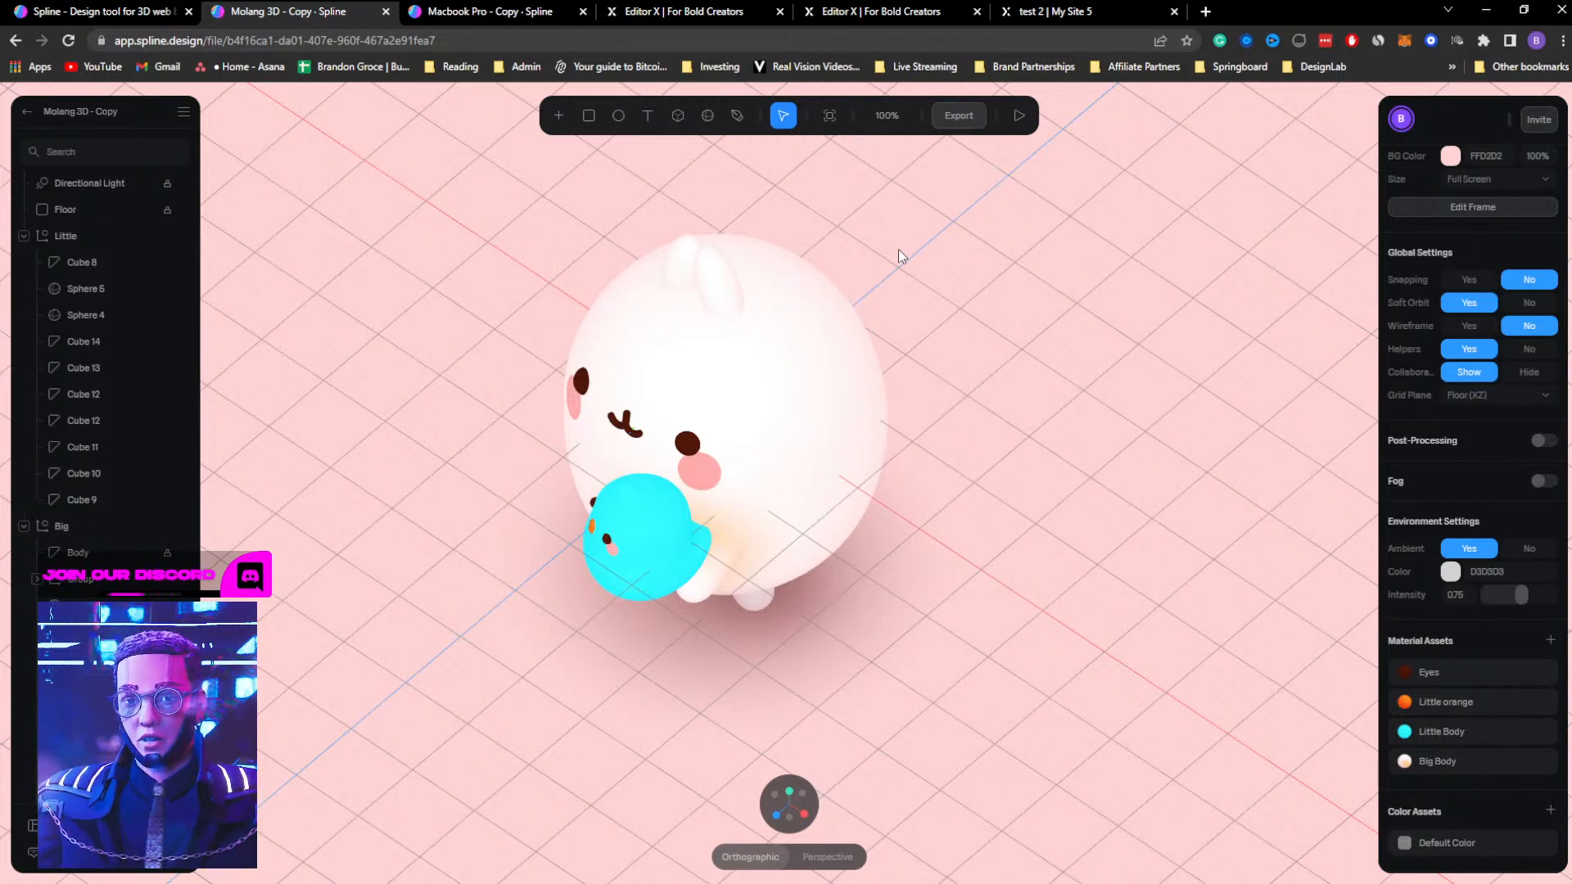
Step: Switch to the published test 2 page and rotate the 3D laptop again
{"action": "left_click", "coordinate": [1087, 8]}
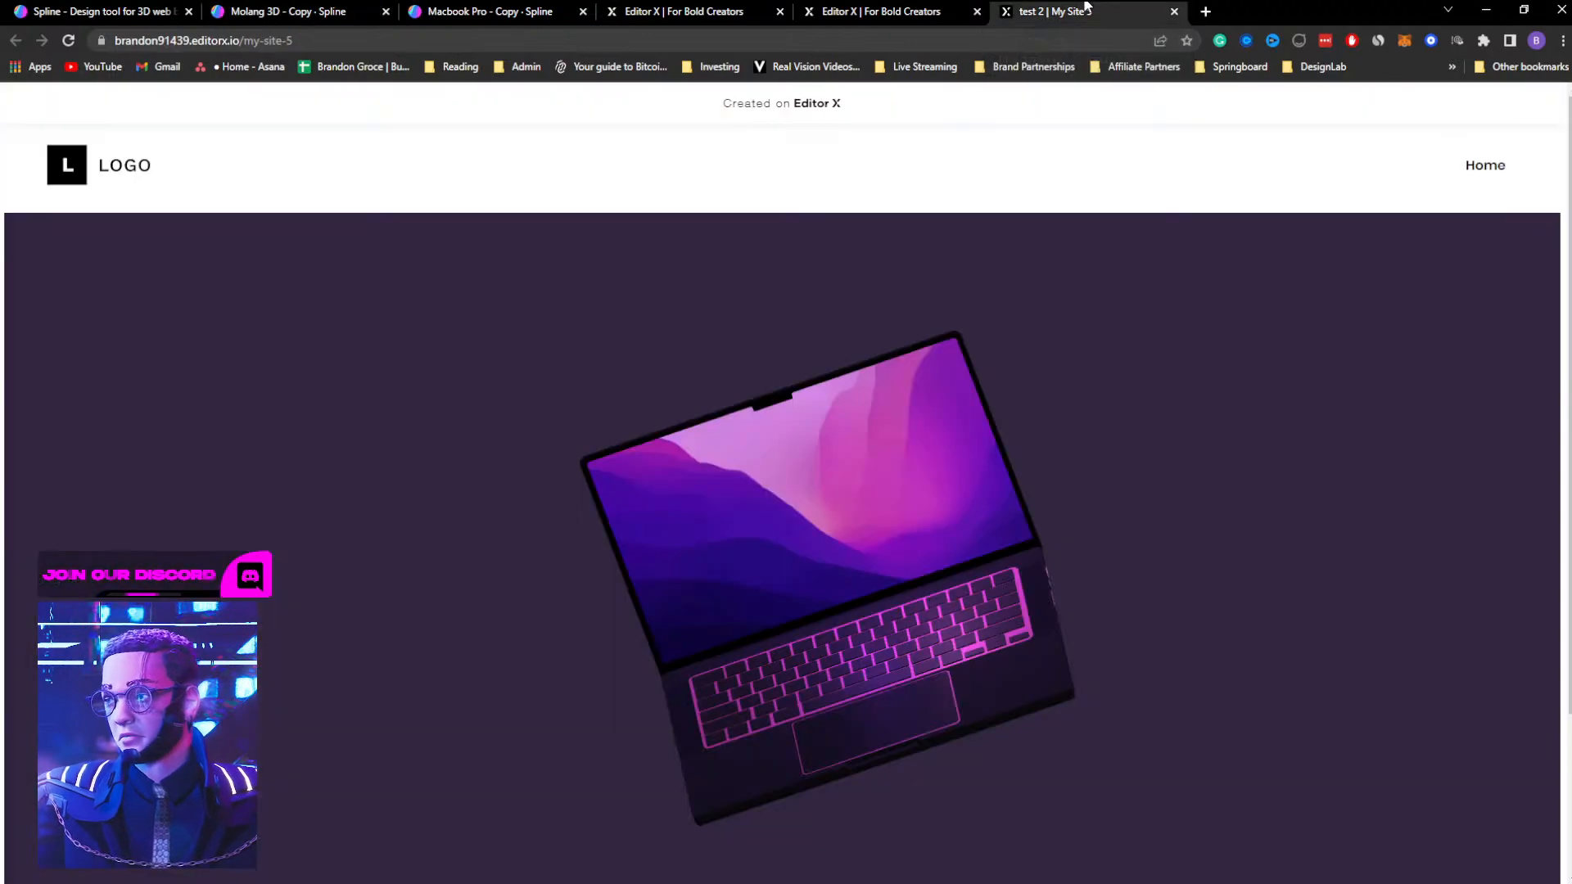
{"action": "left_click_drag", "start_coordinate": [836, 378], "coordinate": [684, 509]}
Step: Return to the site in Editor X and set the Home page as the homepage
{"action": "left_click", "coordinate": [877, 11]}
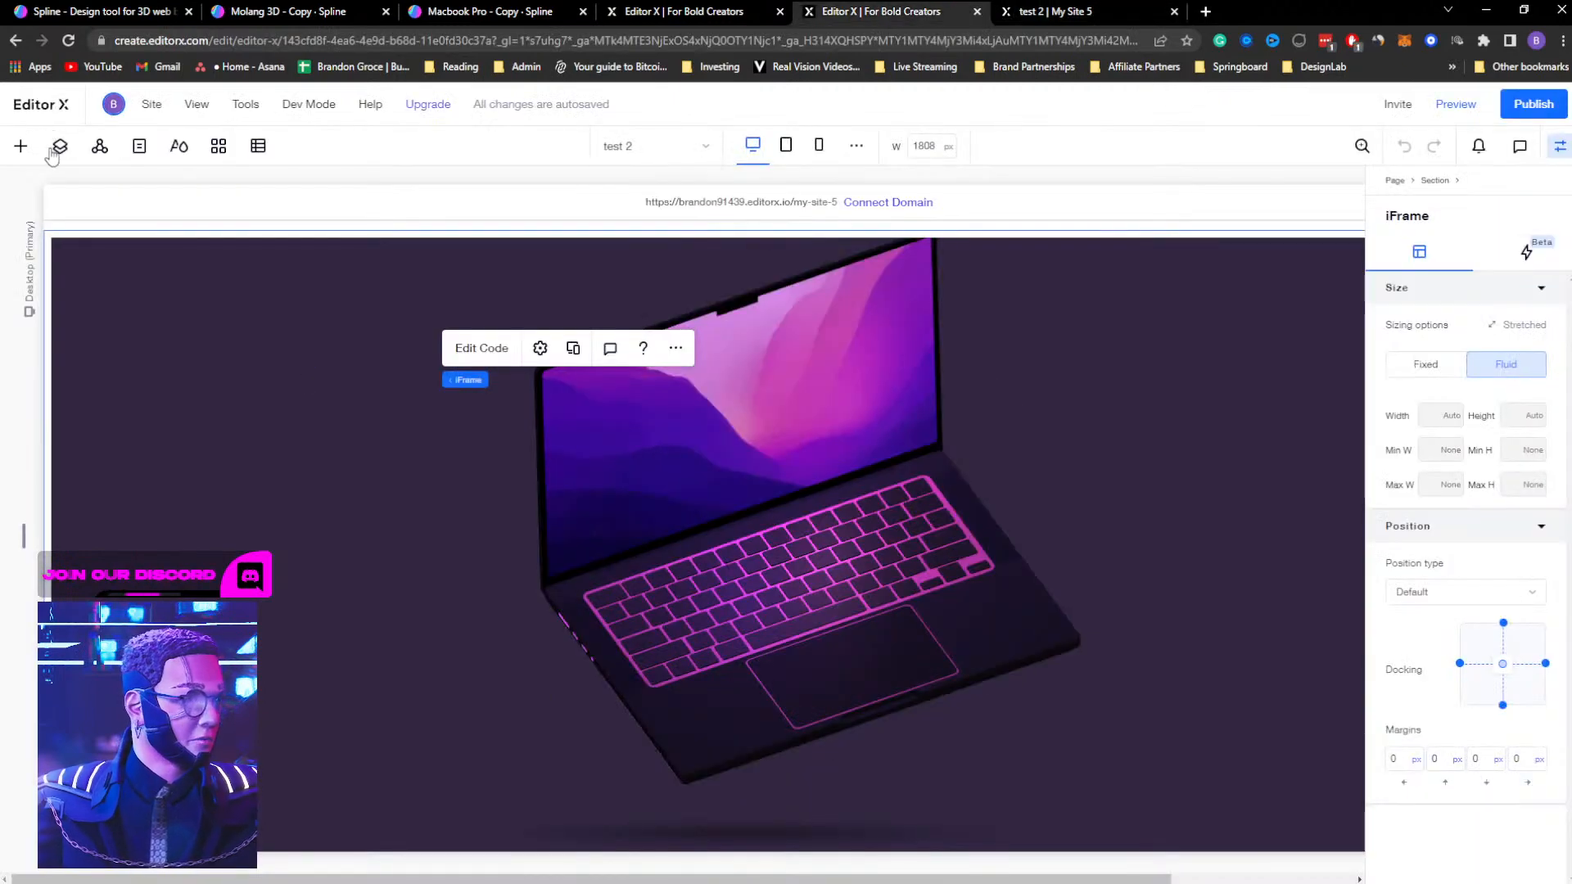
{"action": "left_click", "coordinate": [139, 146]}
{"action": "left_click", "coordinate": [111, 332]}
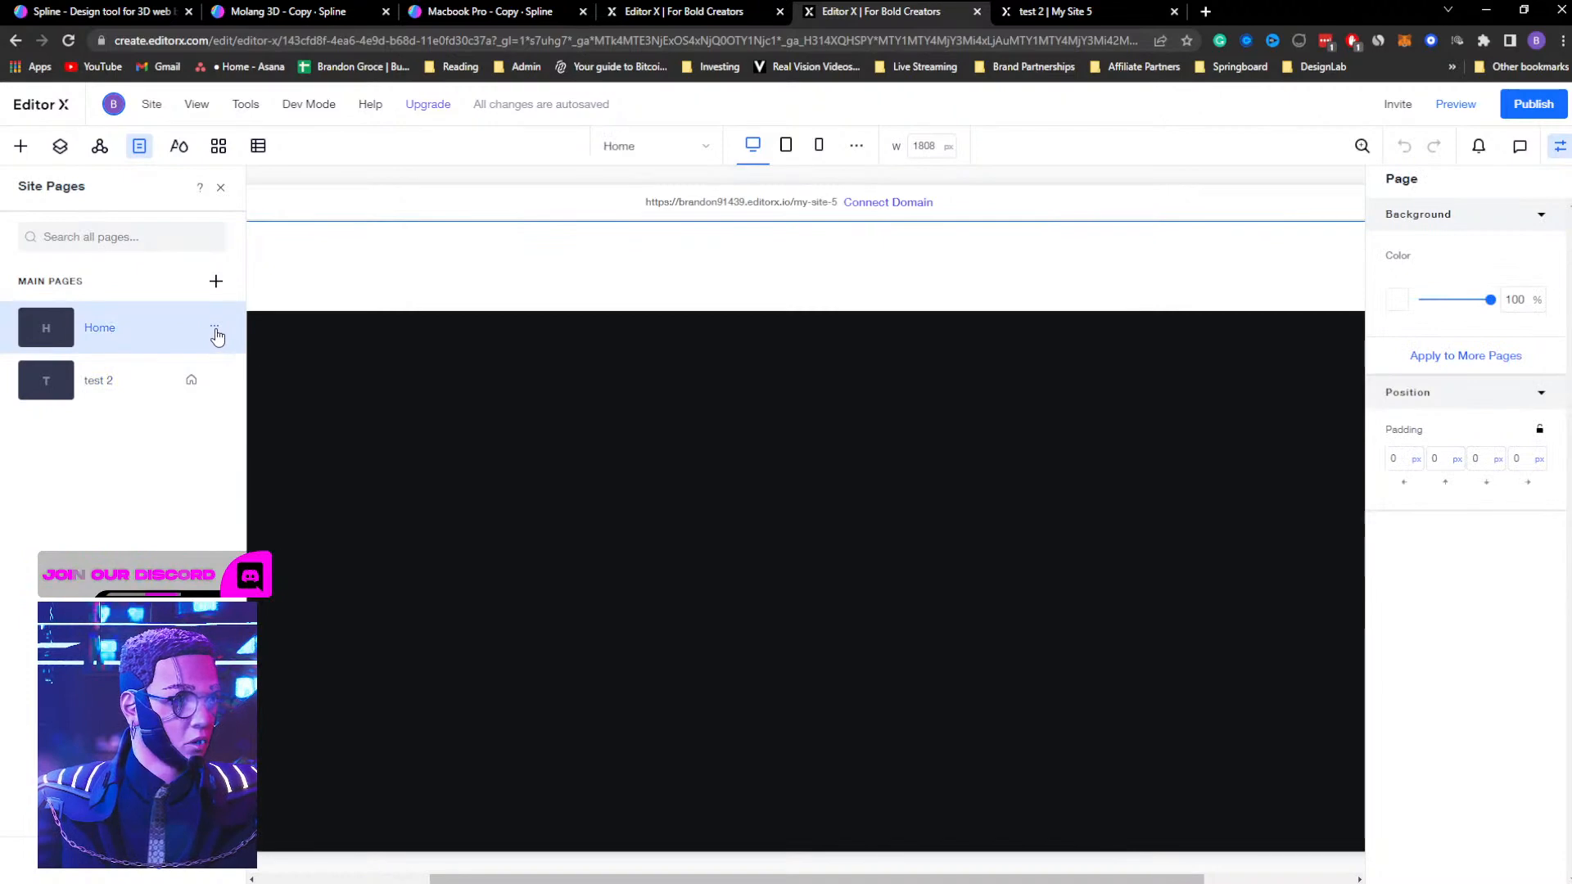
{"action": "left_click", "coordinate": [216, 329]}
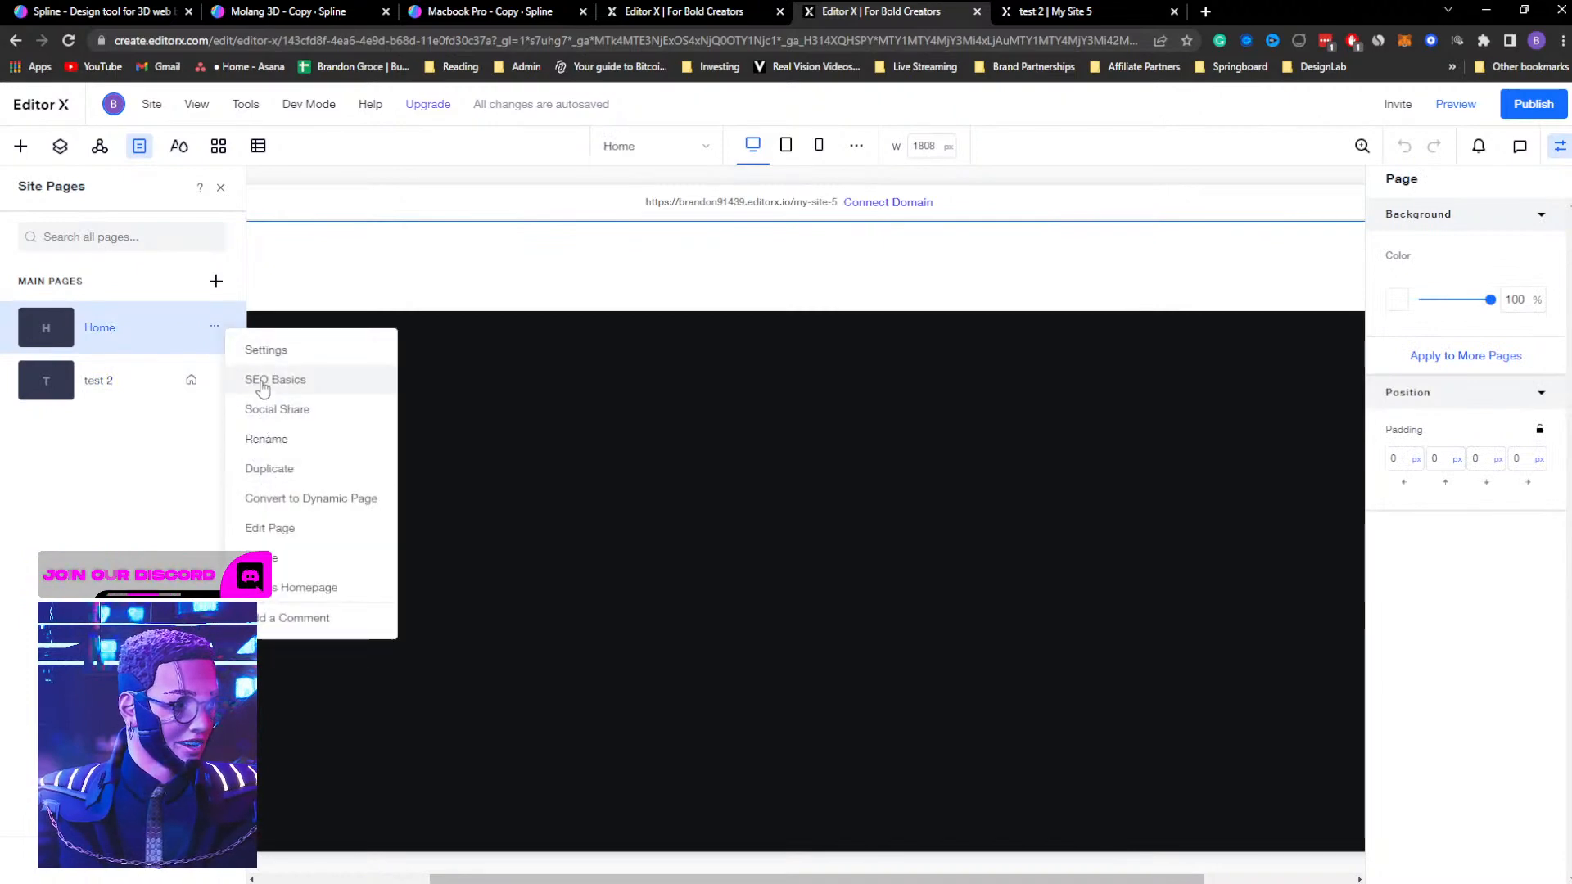
{"action": "left_click", "coordinate": [295, 587]}
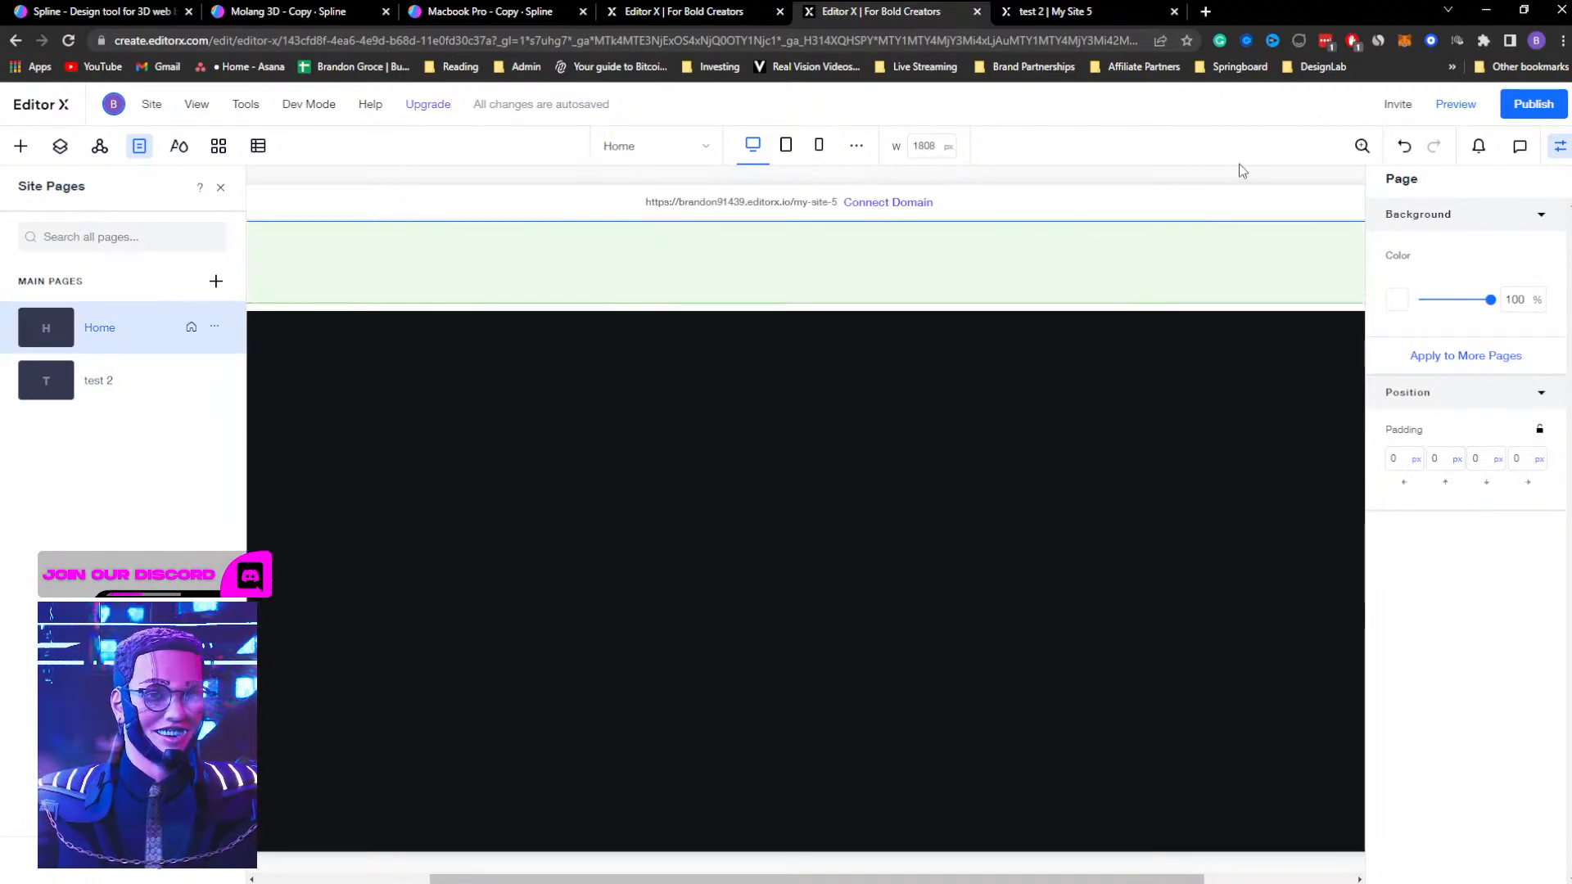
Step: Publish the site and open its live version
{"action": "left_click", "coordinate": [1533, 104]}
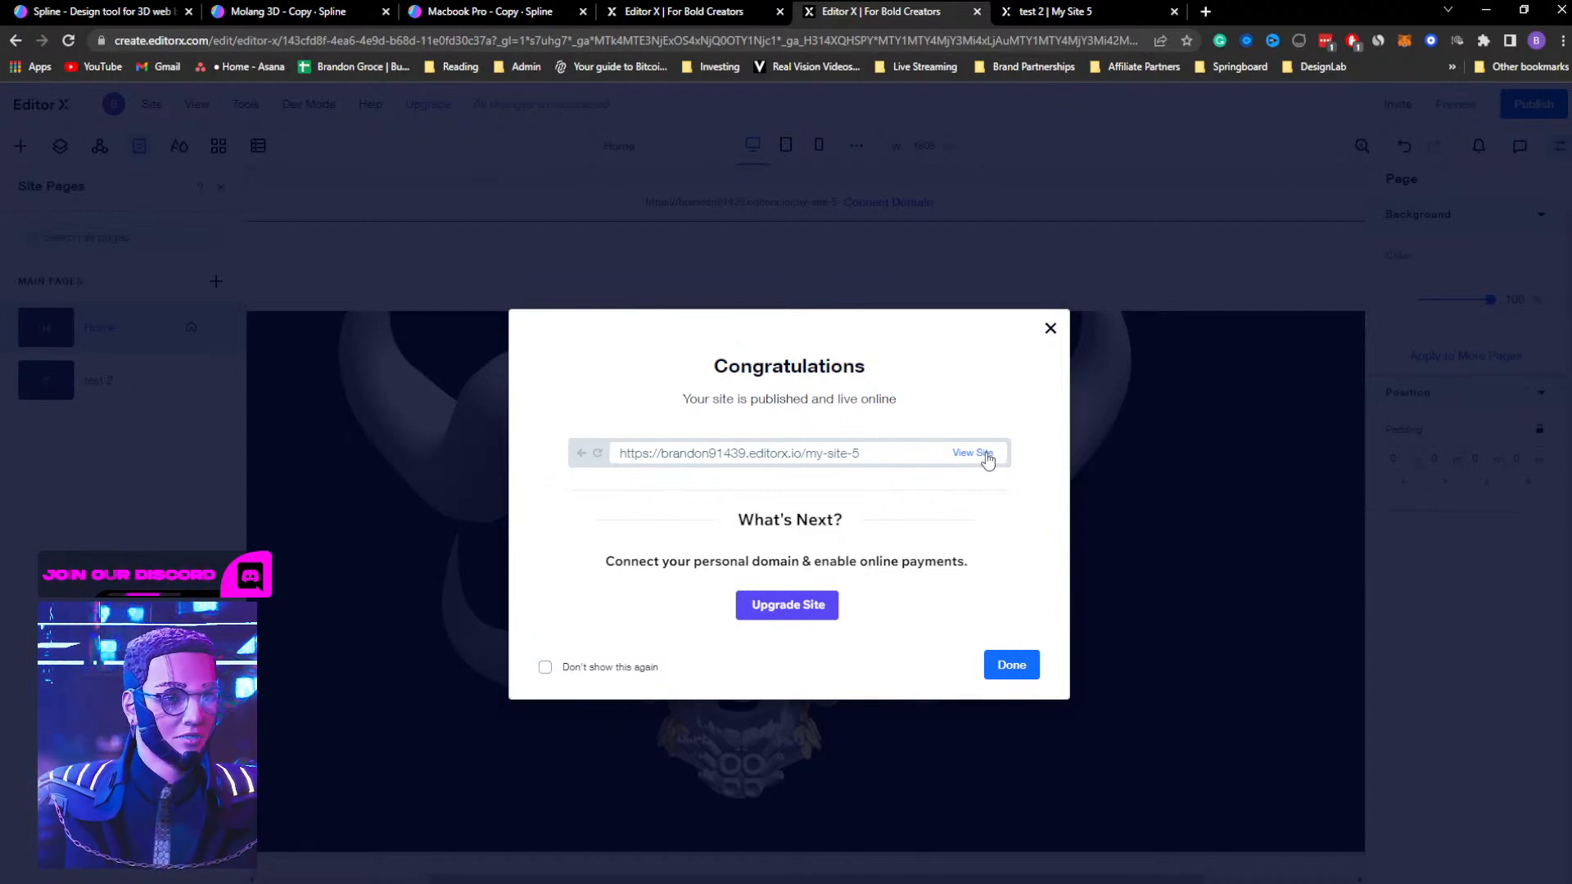
{"action": "left_click", "coordinate": [987, 455]}
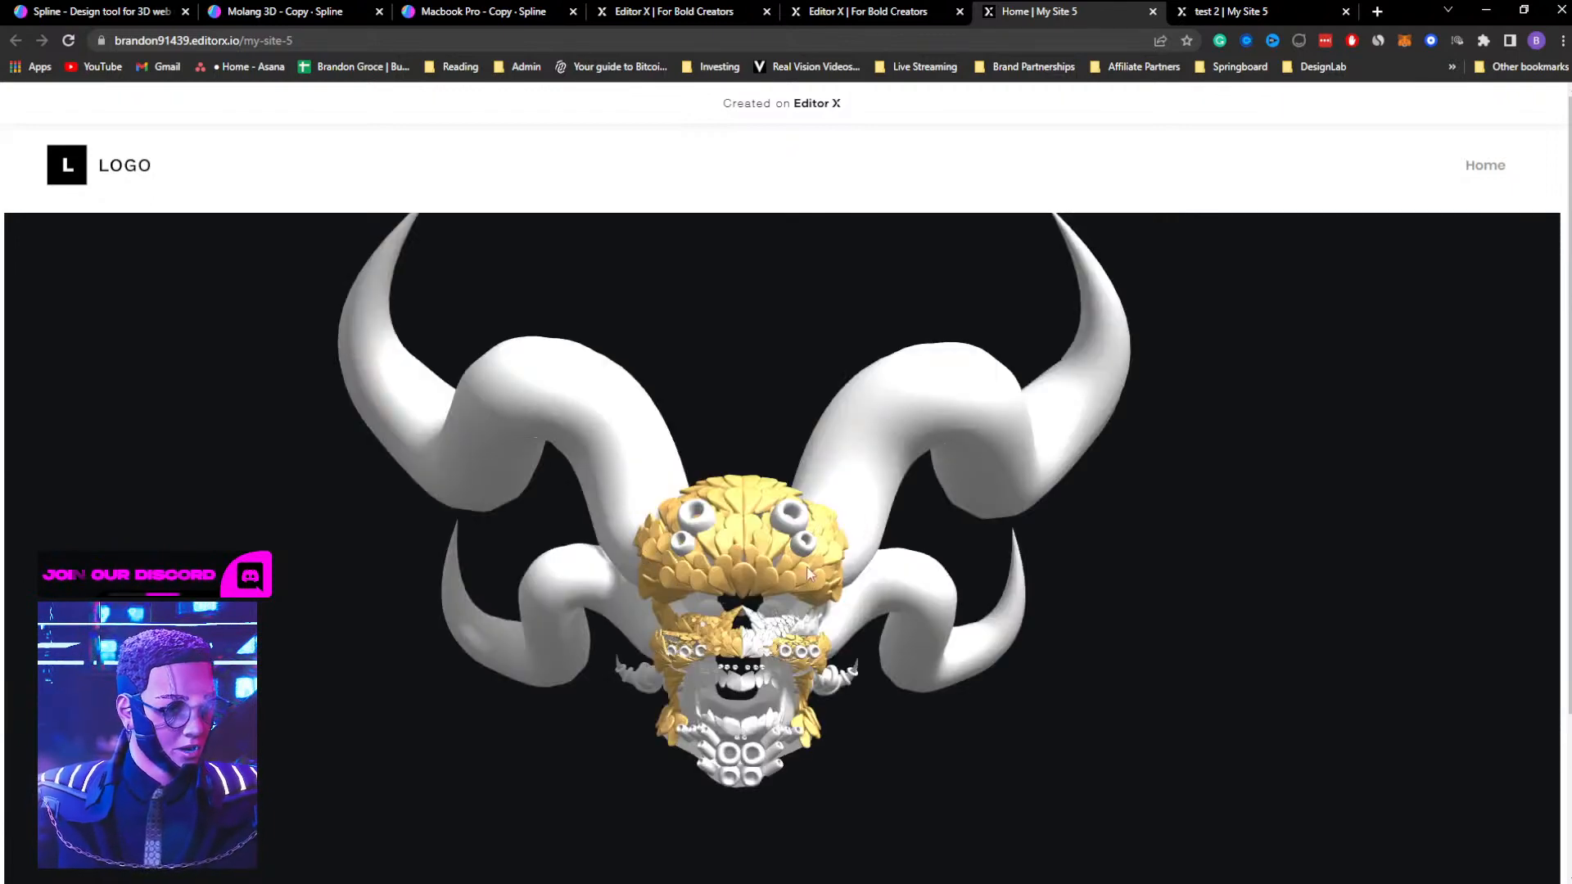
Step: Examine the embedded horned skull scene on the published Home page from several angles and close up
{"action": "left_click_drag", "start_coordinate": [675, 572], "coordinate": [570, 592]}
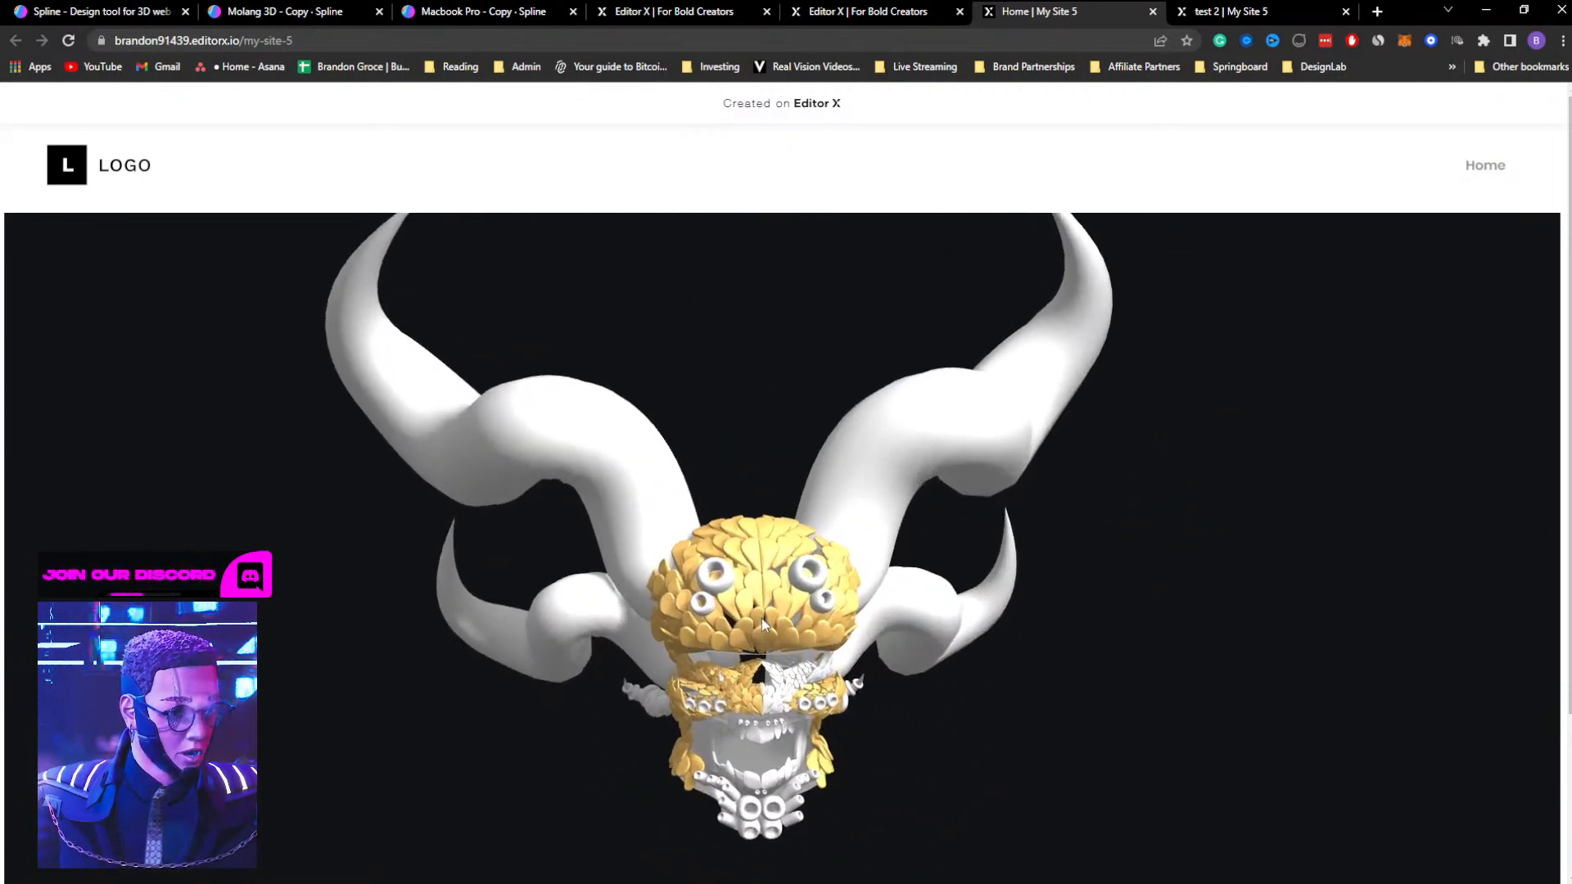
{"action": "scroll", "coordinate": [771, 634], "scroll_direction": "up", "scroll_amount": 4}
{"action": "left_click_drag", "start_coordinate": [773, 637], "coordinate": [641, 635]}
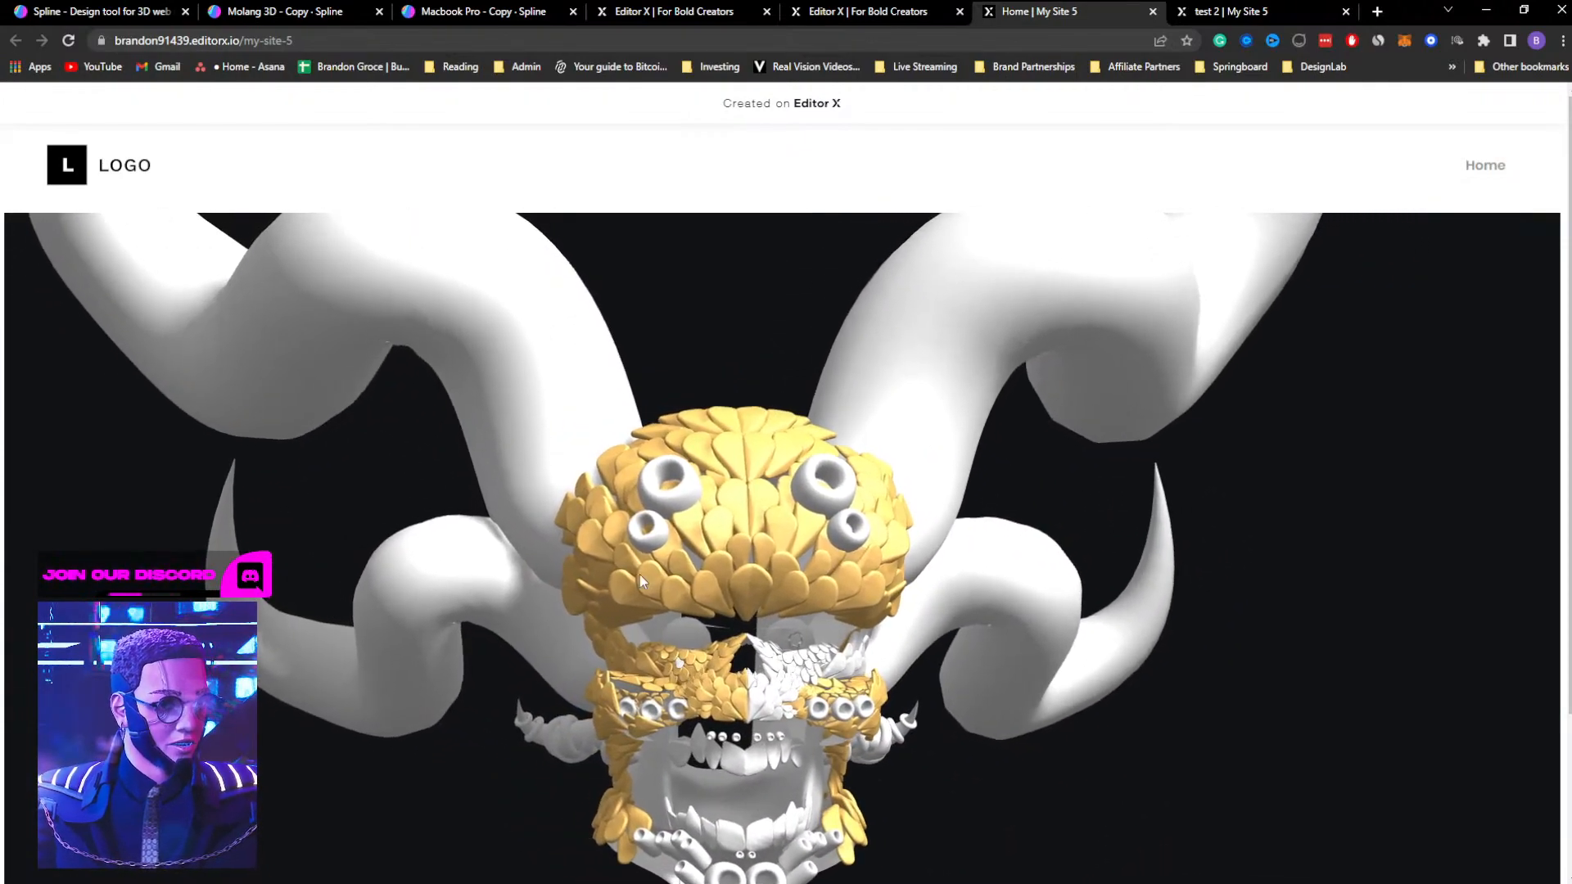
{"action": "scroll", "coordinate": [714, 575], "scroll_direction": "up", "scroll_amount": 3}
{"action": "scroll", "coordinate": [714, 576], "scroll_direction": "up", "scroll_amount": 2}
{"action": "left_click_drag", "start_coordinate": [631, 598], "coordinate": [671, 595]}
{"action": "left_click_drag", "start_coordinate": [1031, 583], "coordinate": [1253, 528]}
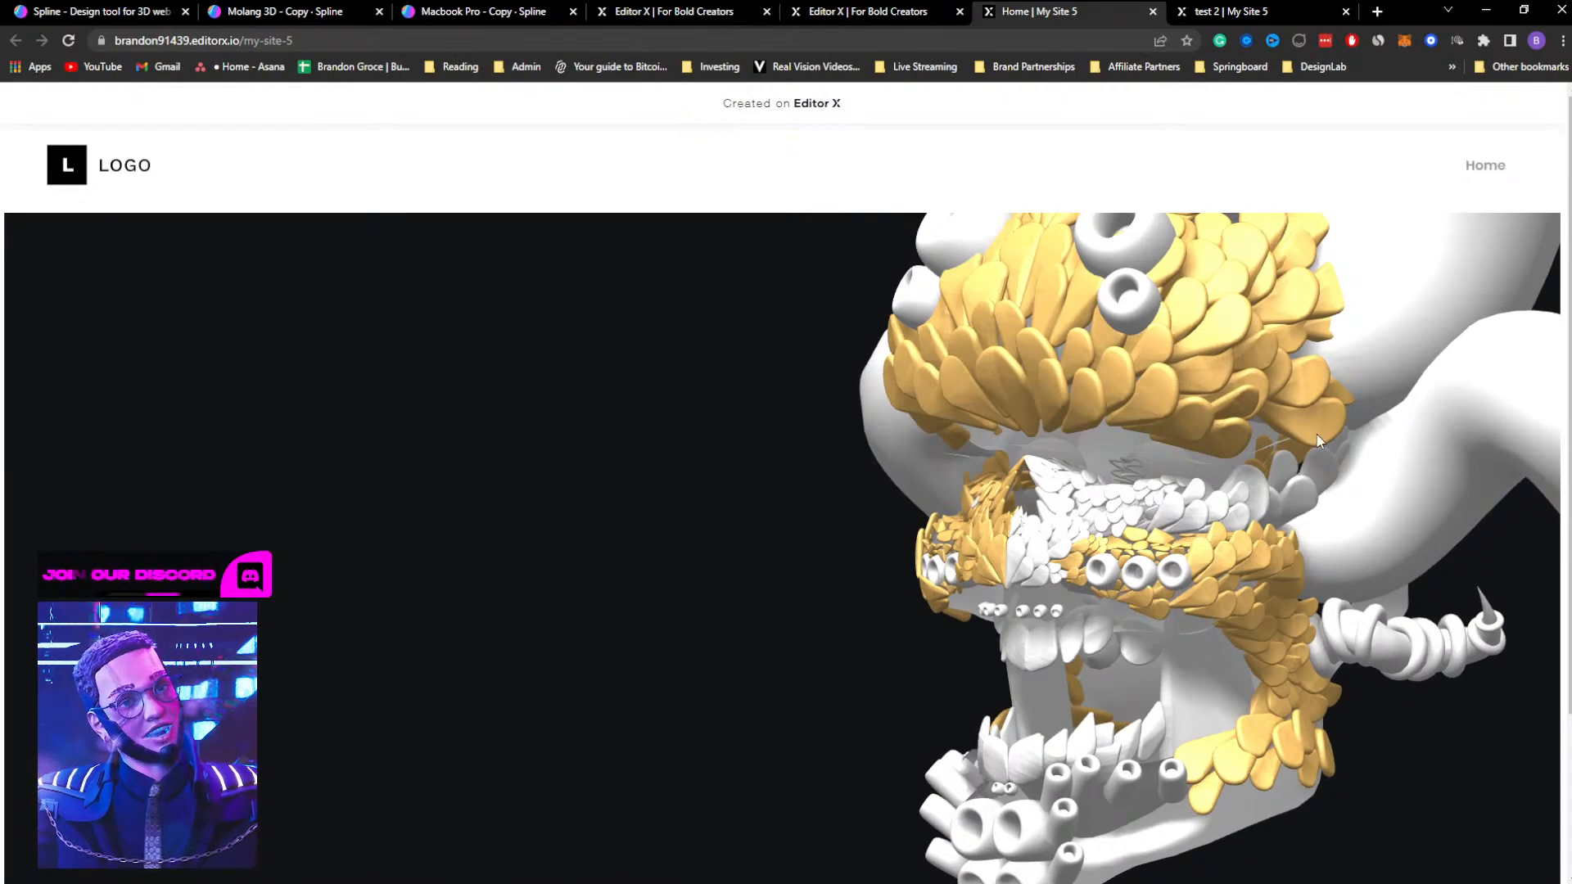
{"action": "left_click_drag", "start_coordinate": [1349, 434], "coordinate": [979, 478]}
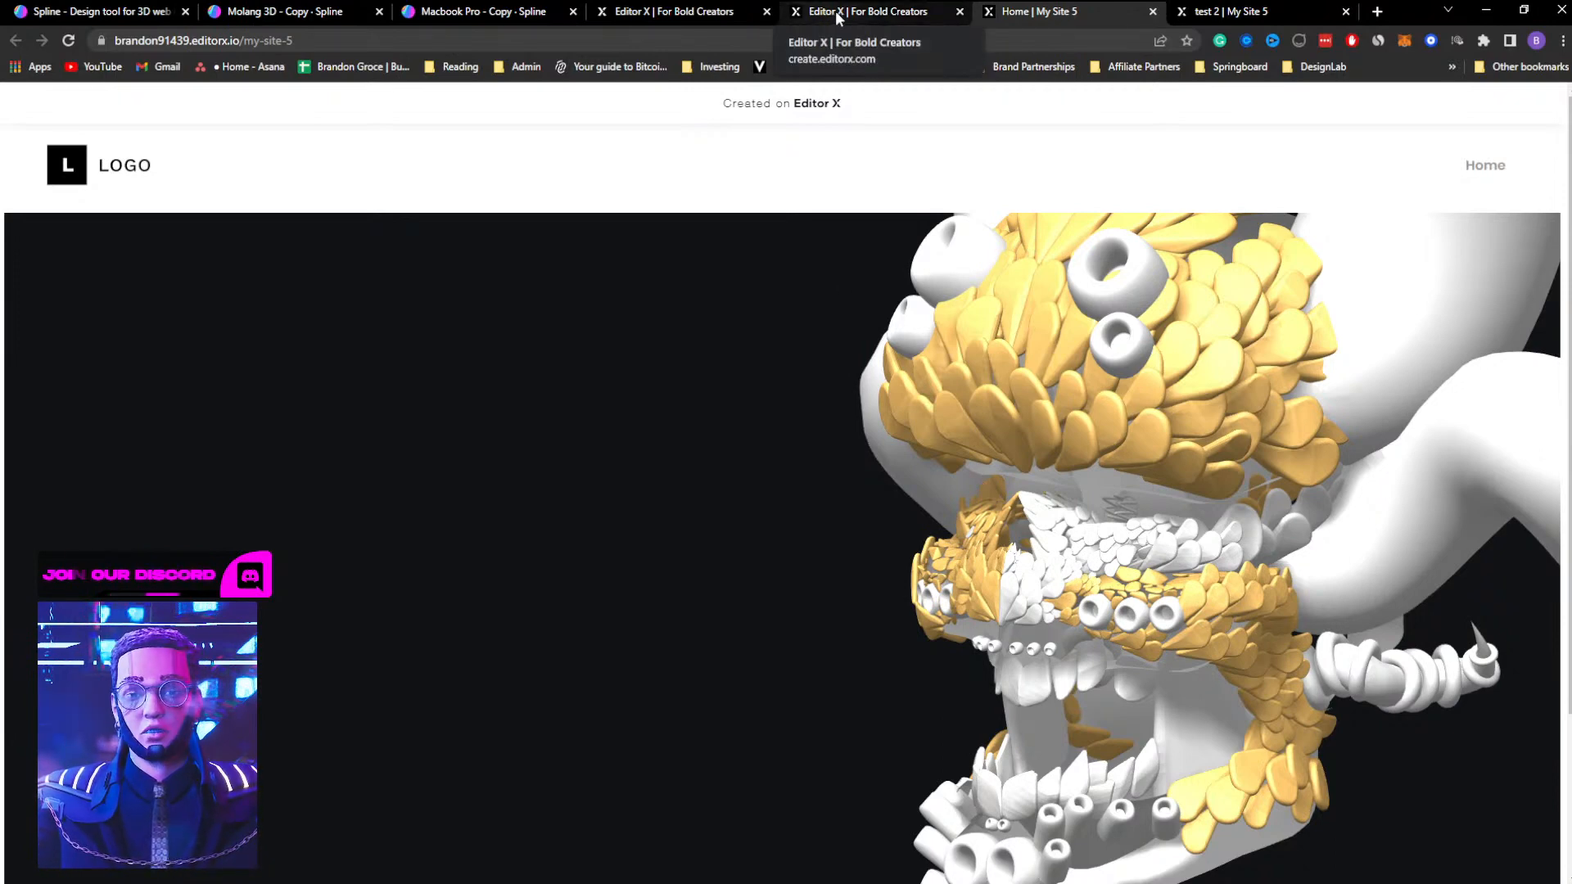
Step: Back in Editor X, dismiss the publish confirmation, view the test 2 page and its options, and return to the Home page
{"action": "left_click", "coordinate": [881, 12]}
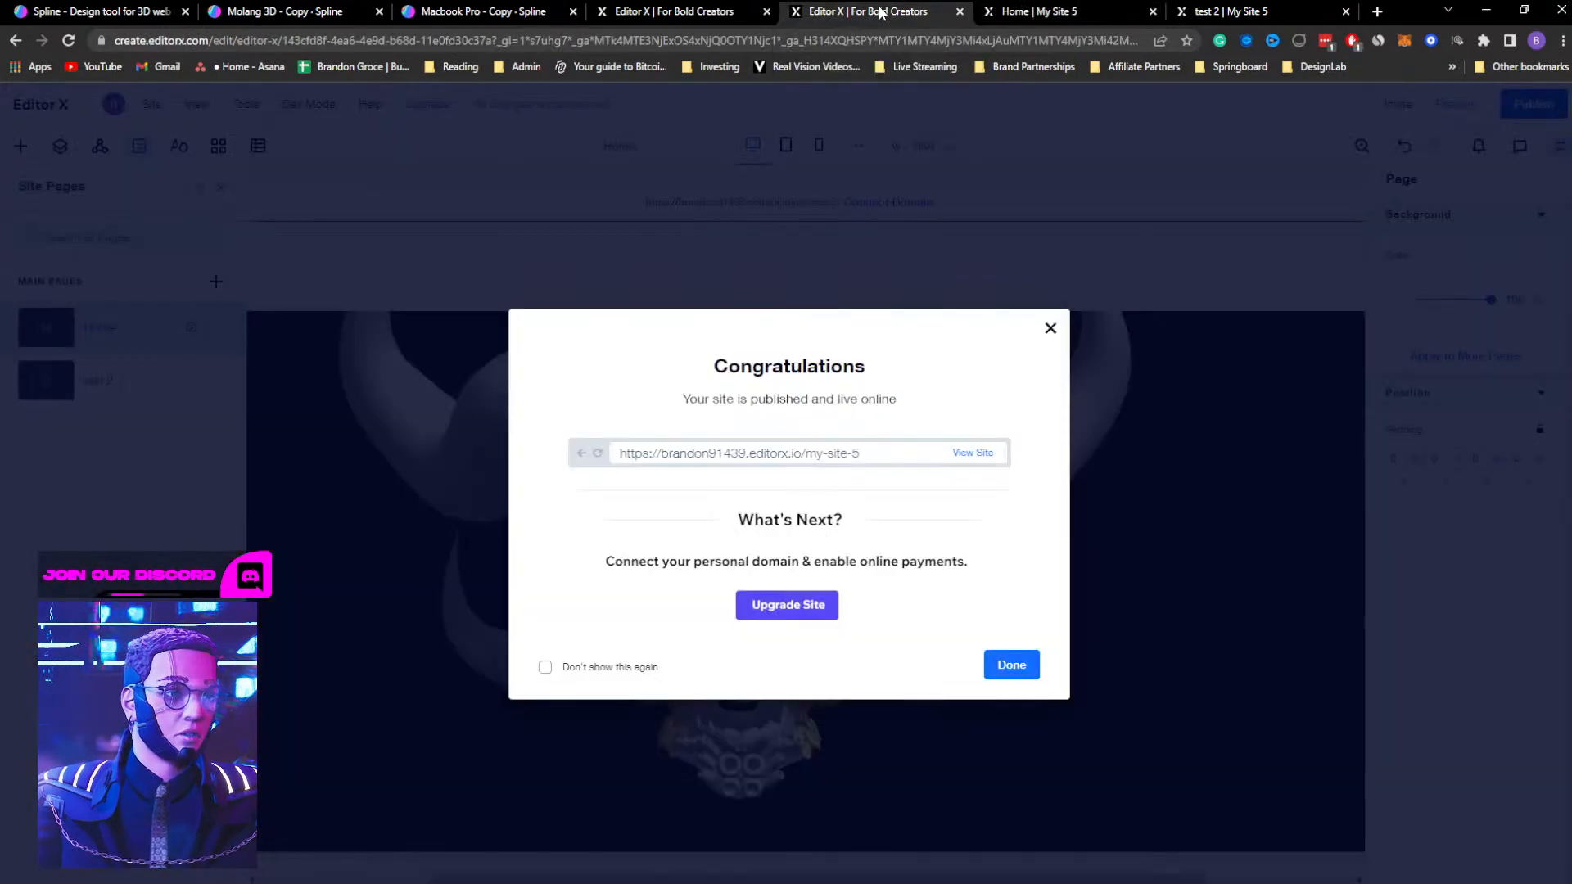
{"action": "left_click", "coordinate": [1050, 329]}
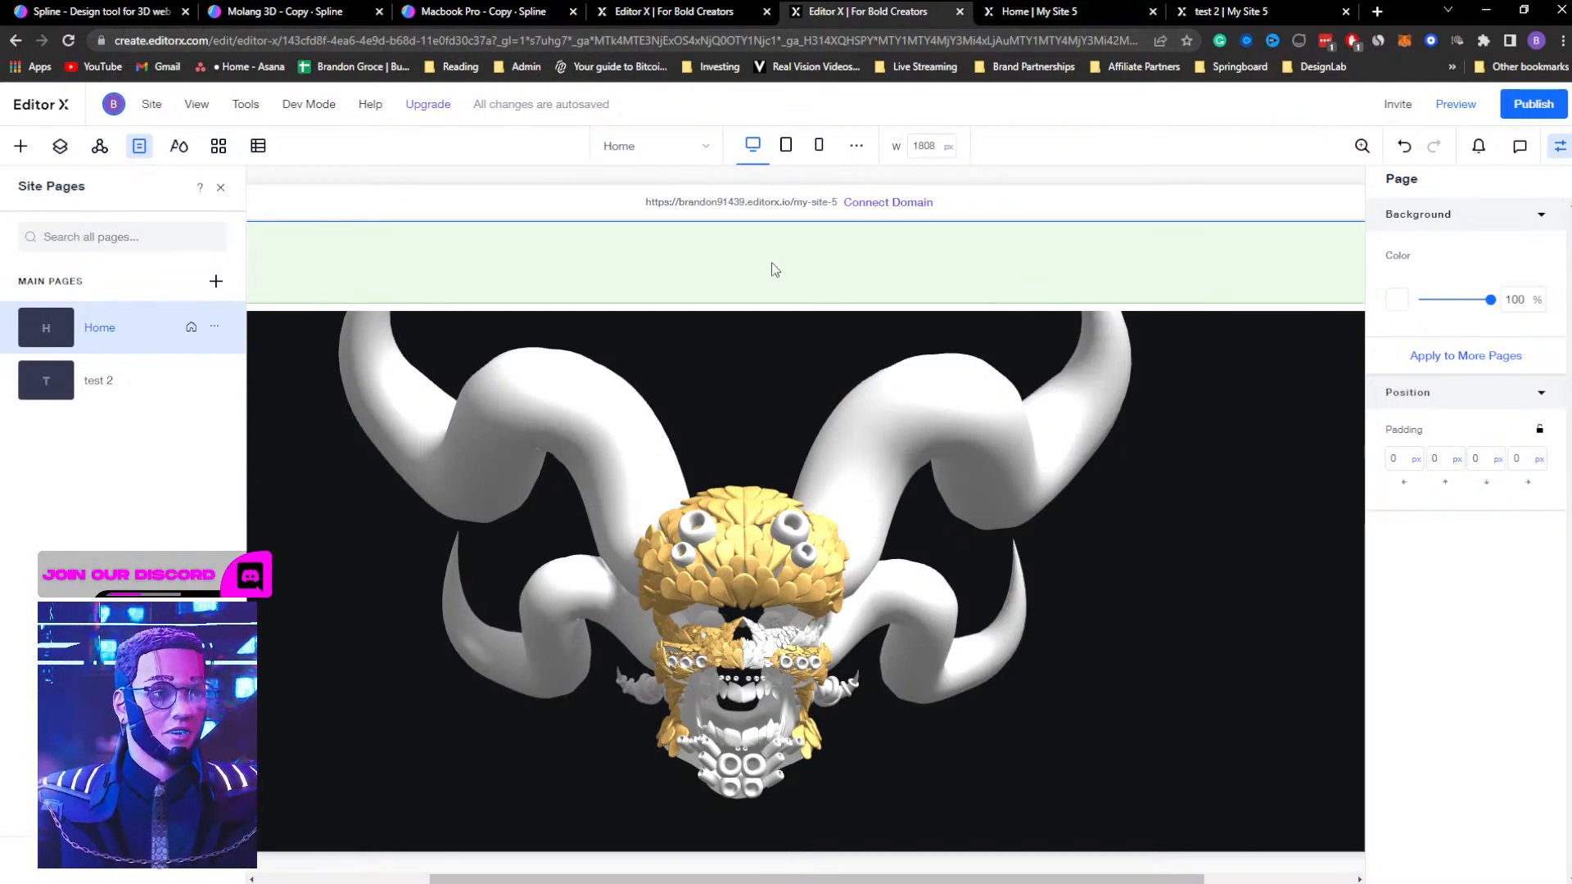
{"action": "left_click", "coordinate": [139, 386]}
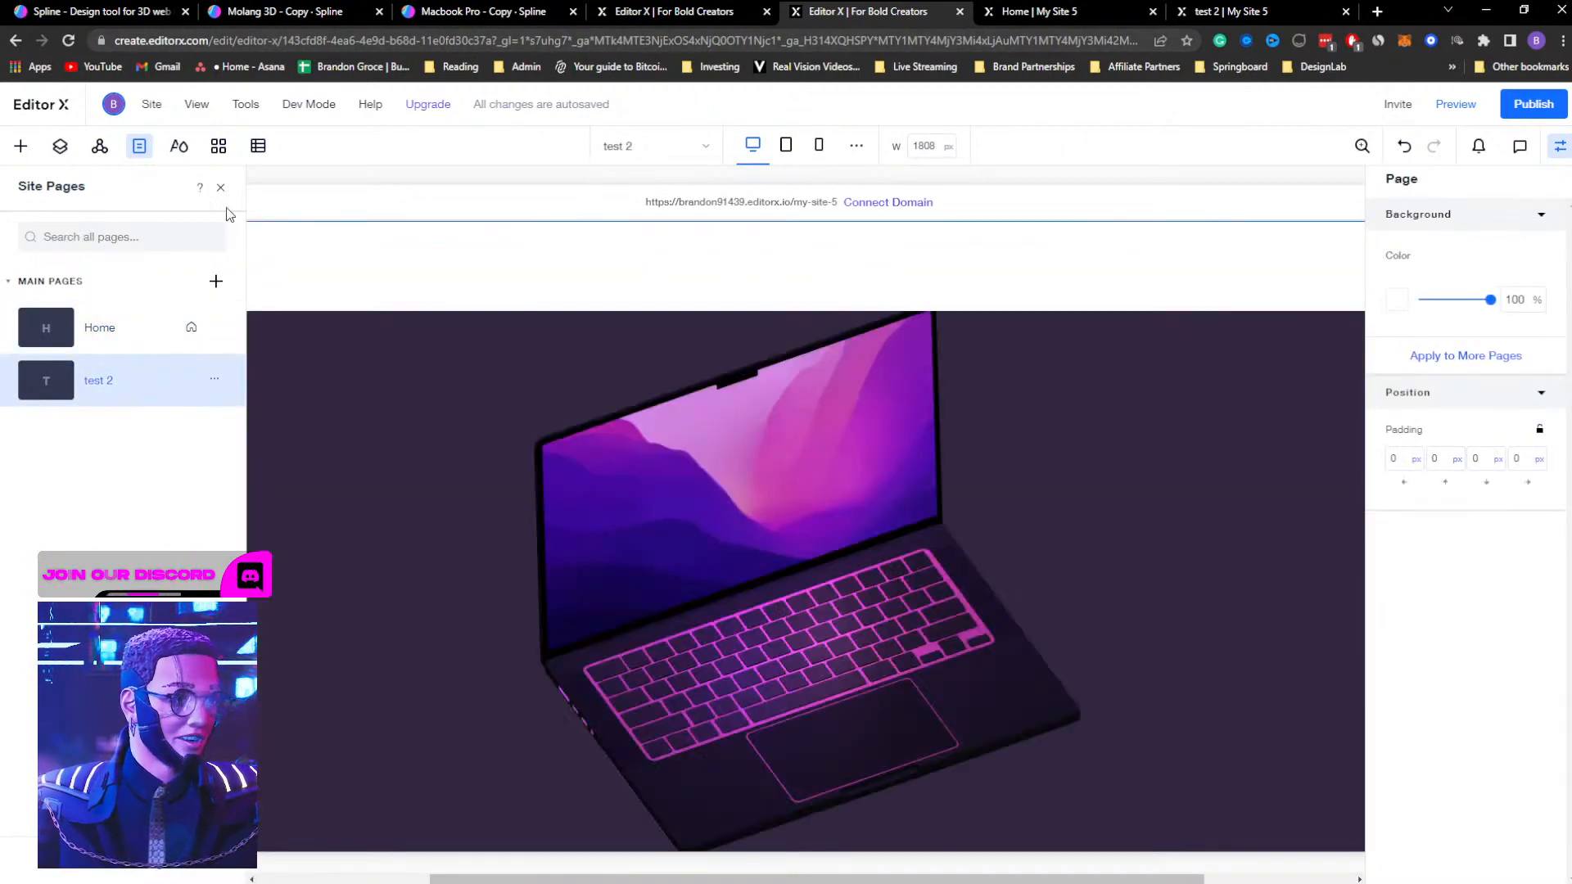
{"action": "left_click", "coordinate": [216, 381]}
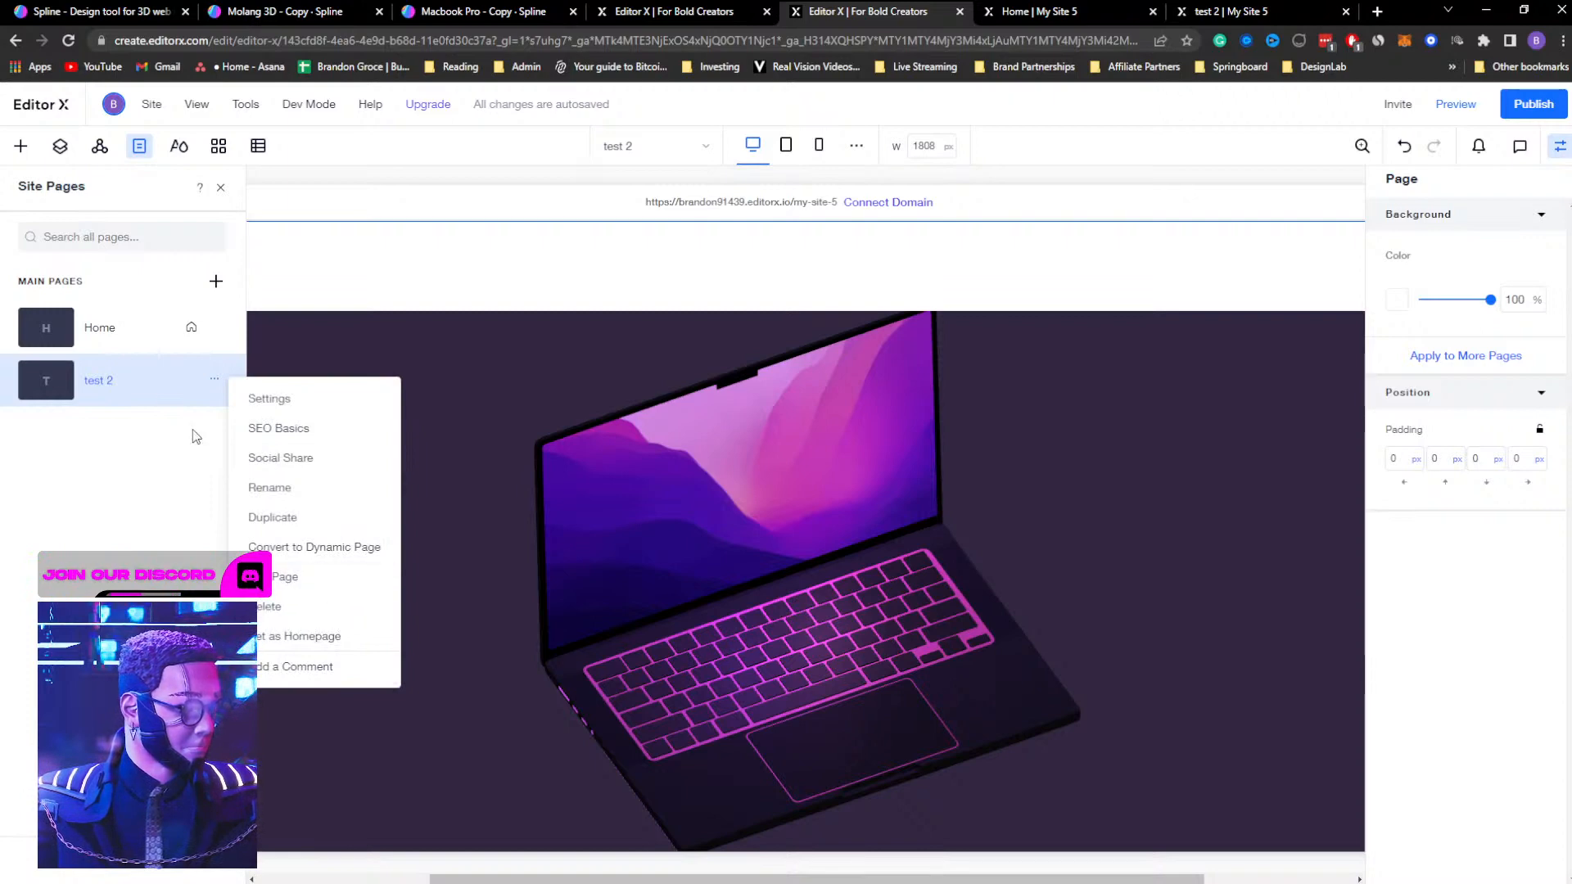
{"action": "left_click", "coordinate": [135, 347]}
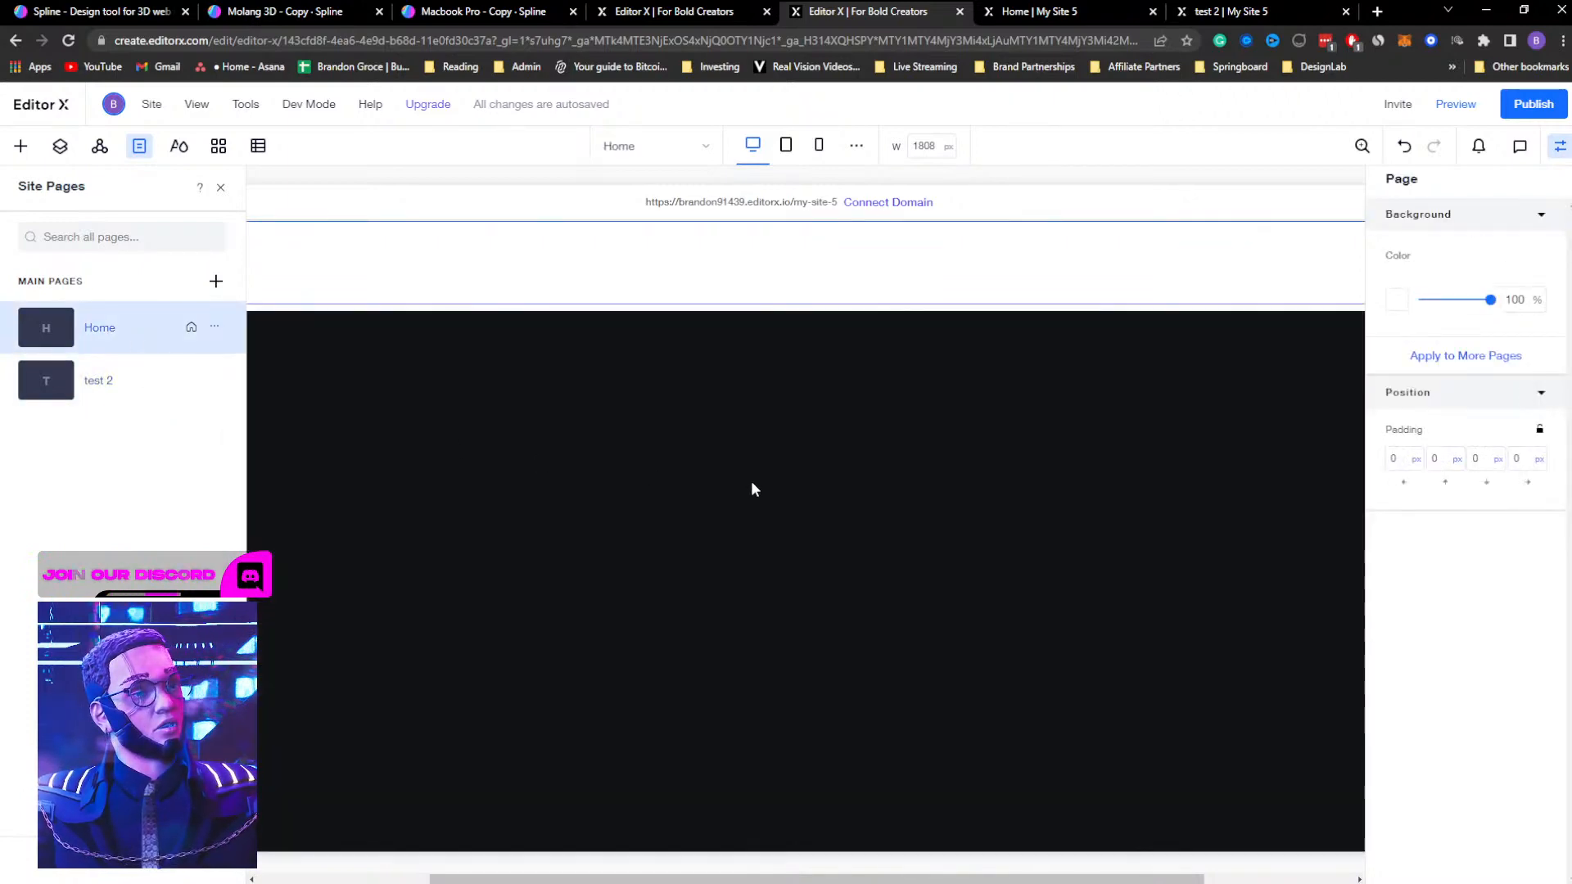
{"action": "left_click", "coordinate": [217, 188]}
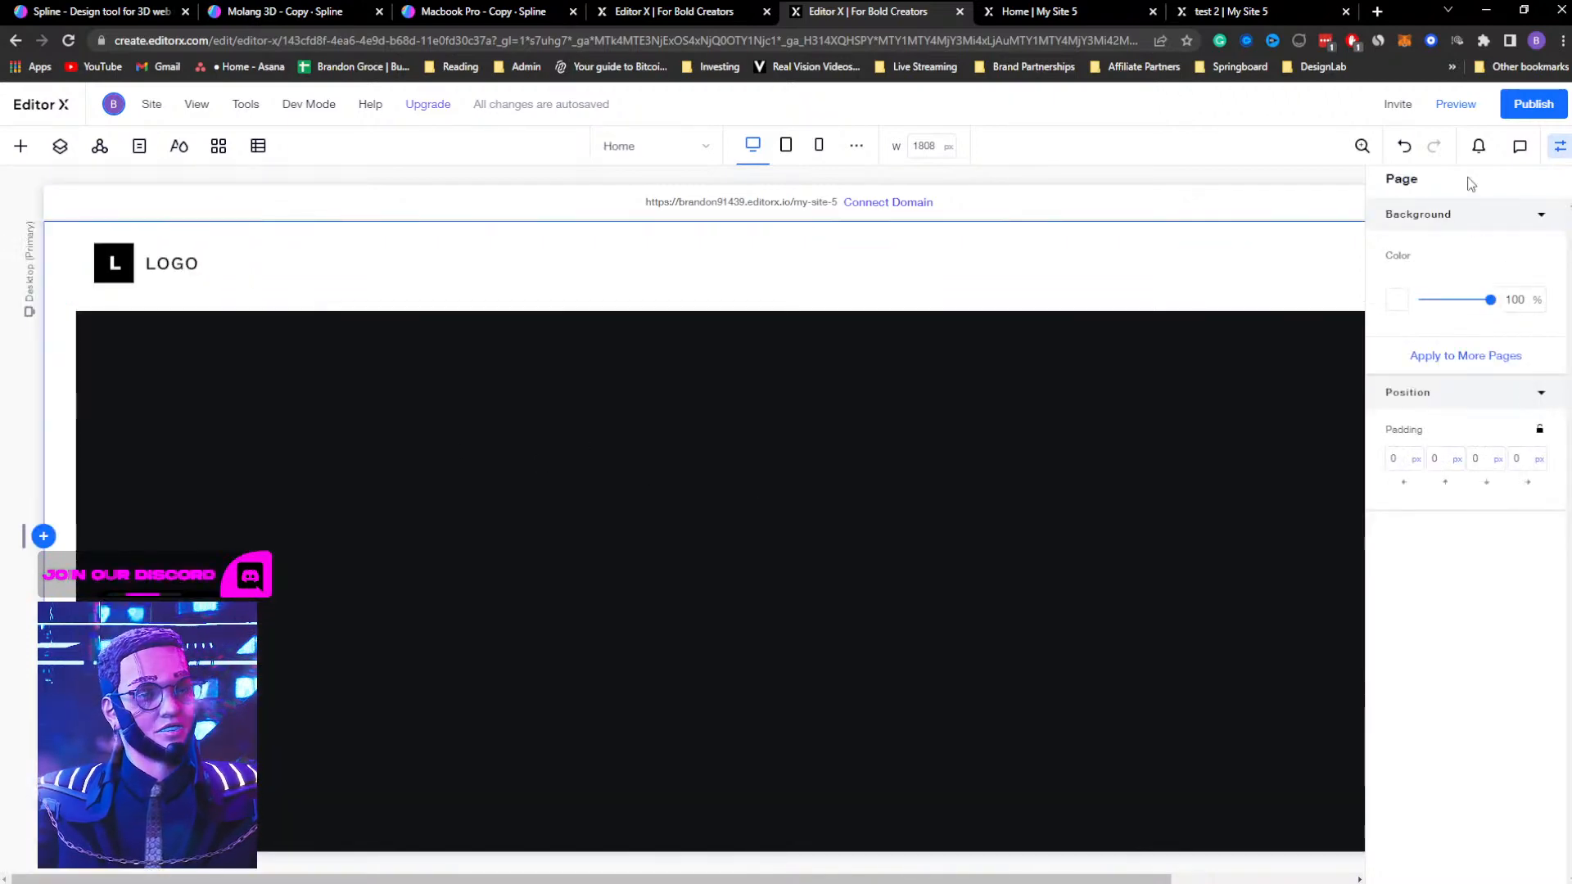
{"action": "left_click", "coordinate": [1560, 148]}
{"action": "scroll", "coordinate": [1182, 483], "scroll_direction": "down", "scroll_amount": 3}
{"action": "scroll", "coordinate": [1183, 483], "scroll_direction": "up", "scroll_amount": 3}
{"action": "scroll", "coordinate": [1182, 484], "scroll_direction": "down", "scroll_amount": 1}
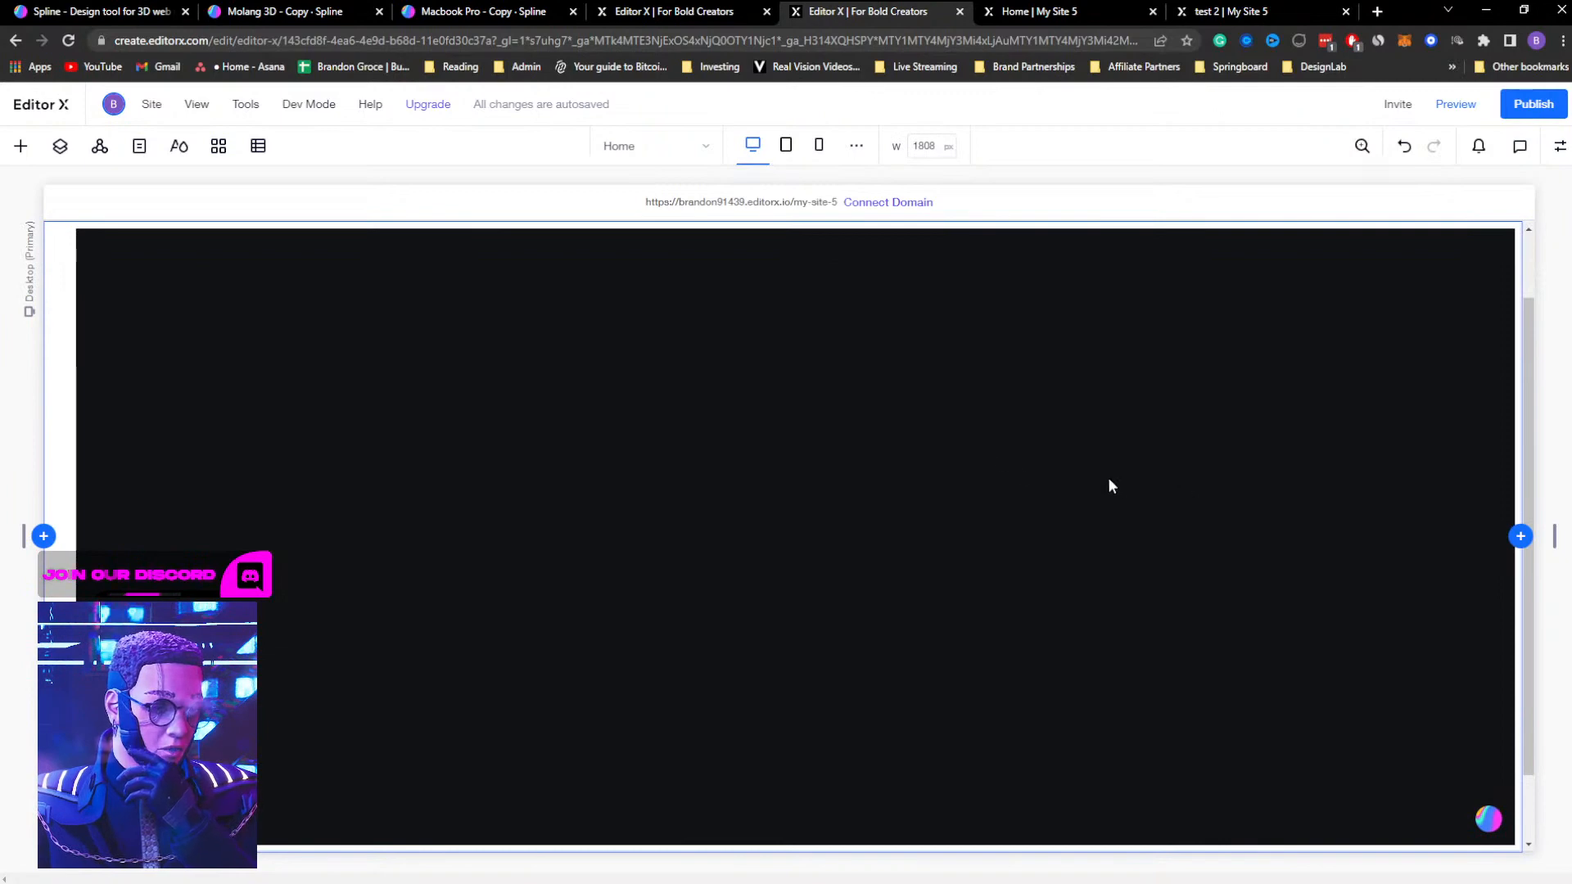
{"action": "left_click", "coordinate": [21, 146]}
{"action": "left_click", "coordinate": [139, 146]}
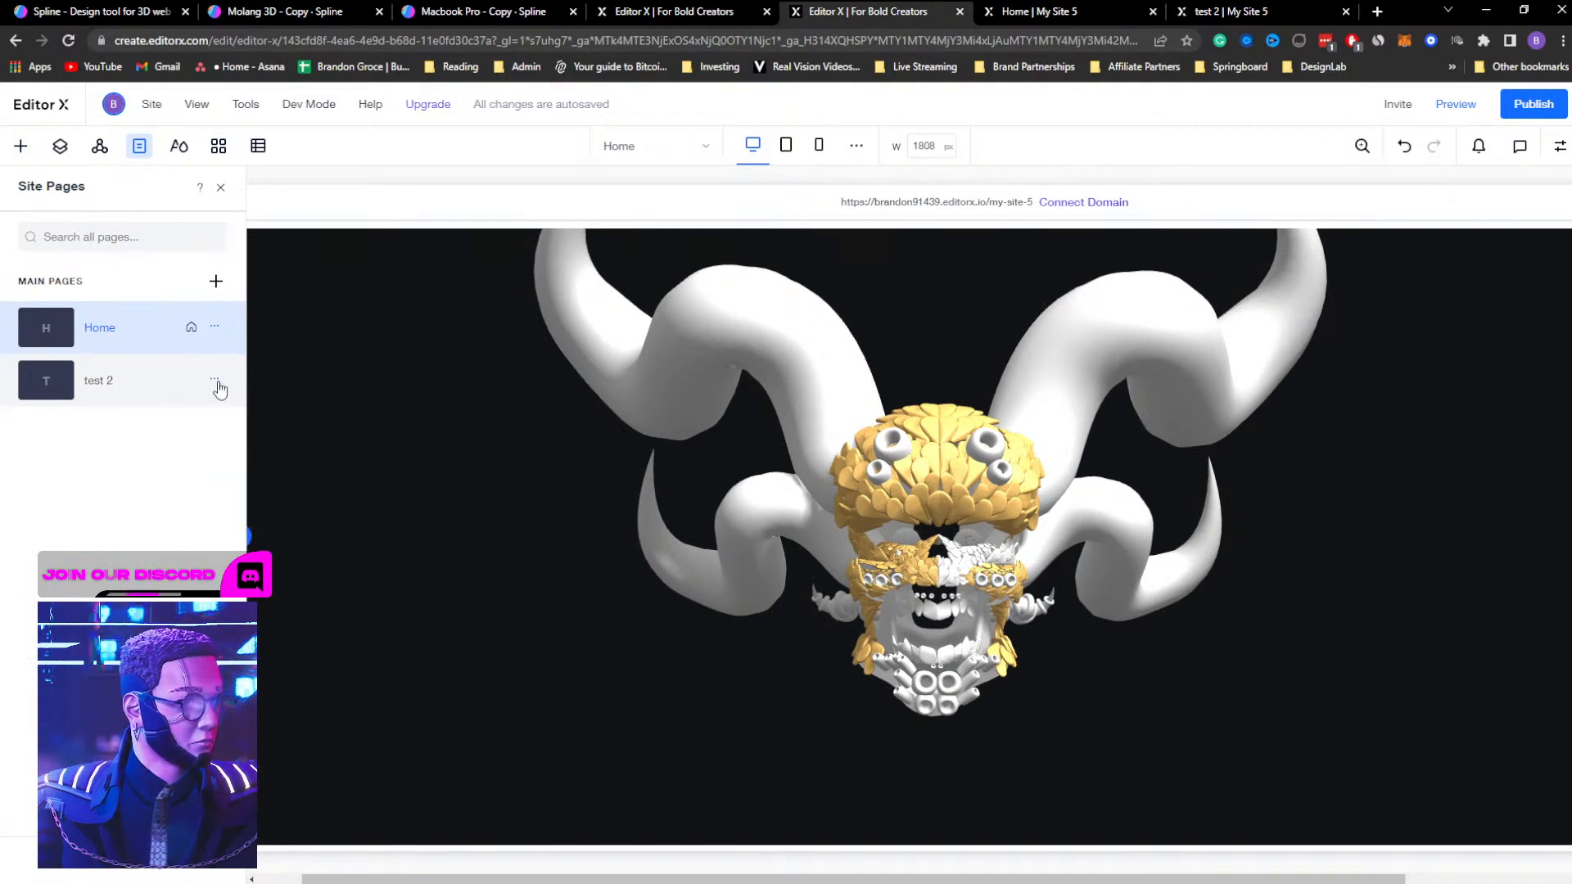
{"action": "left_click", "coordinate": [216, 384]}
{"action": "left_click", "coordinate": [577, 337]}
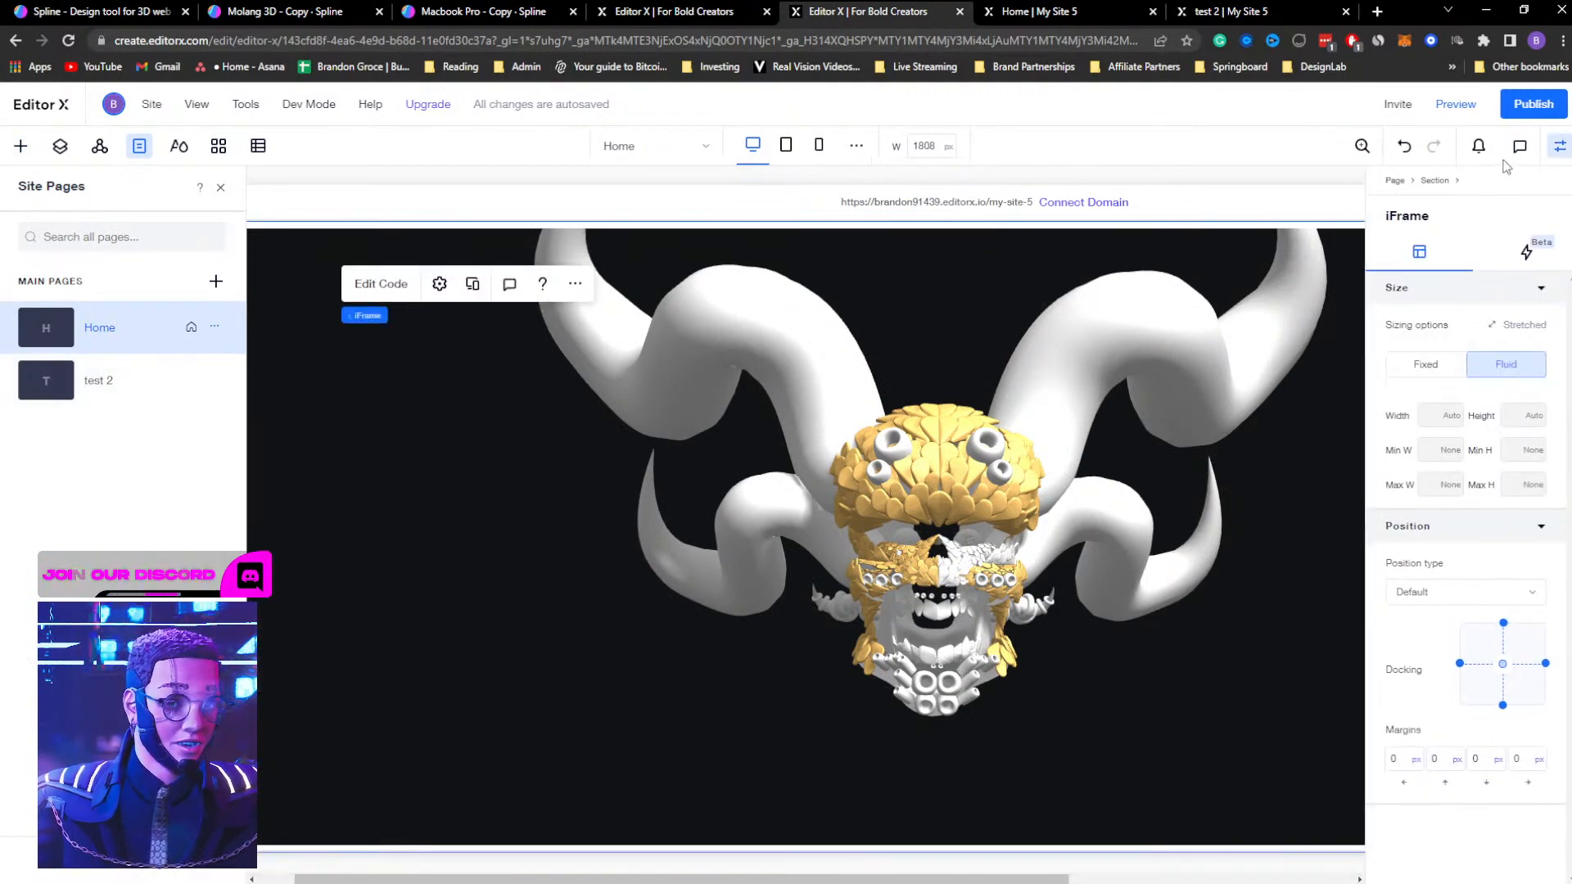
{"action": "left_click", "coordinate": [1546, 146]}
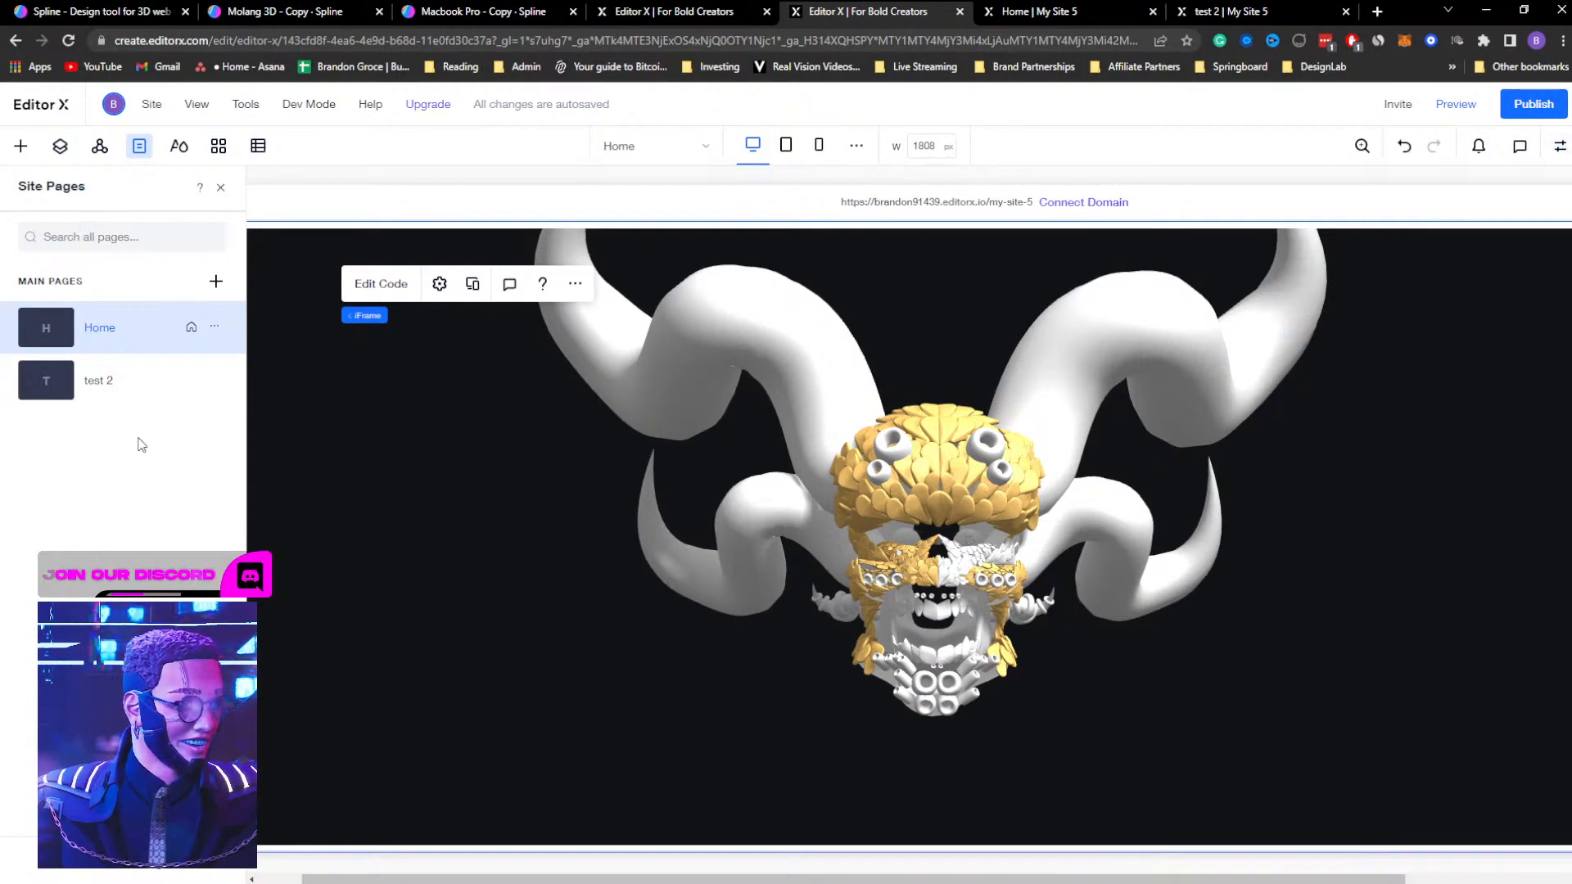
{"action": "left_click", "coordinate": [221, 190]}
{"action": "mouse_move", "coordinate": [309, 106]}
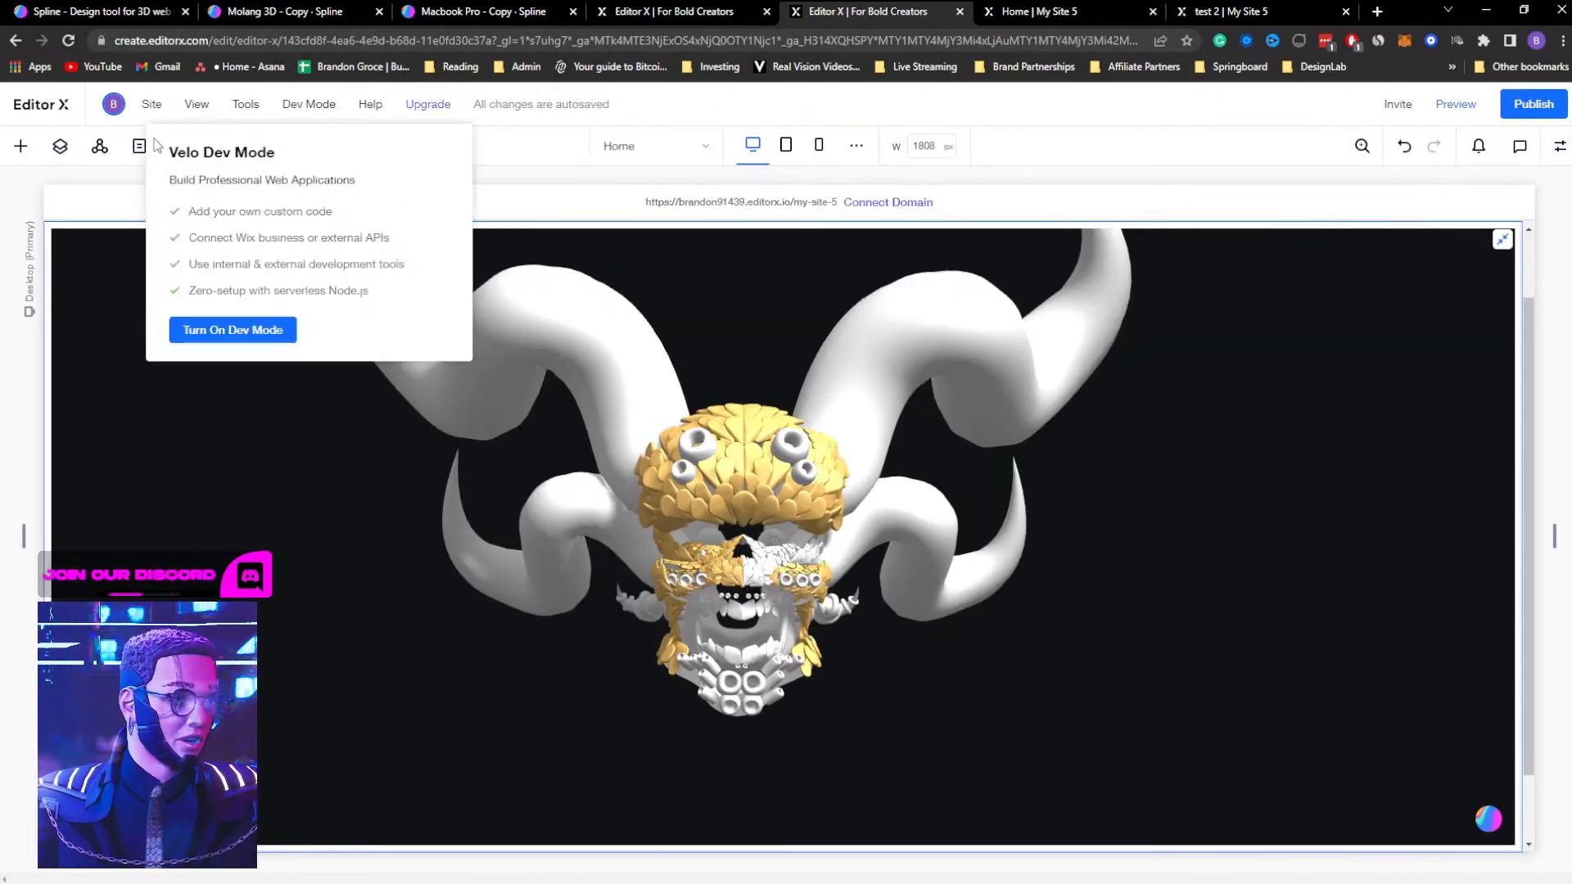
Step: Add a container to the Home page's section that holds the iFrame, and stretch it to fill the section
{"action": "left_click", "coordinate": [60, 145]}
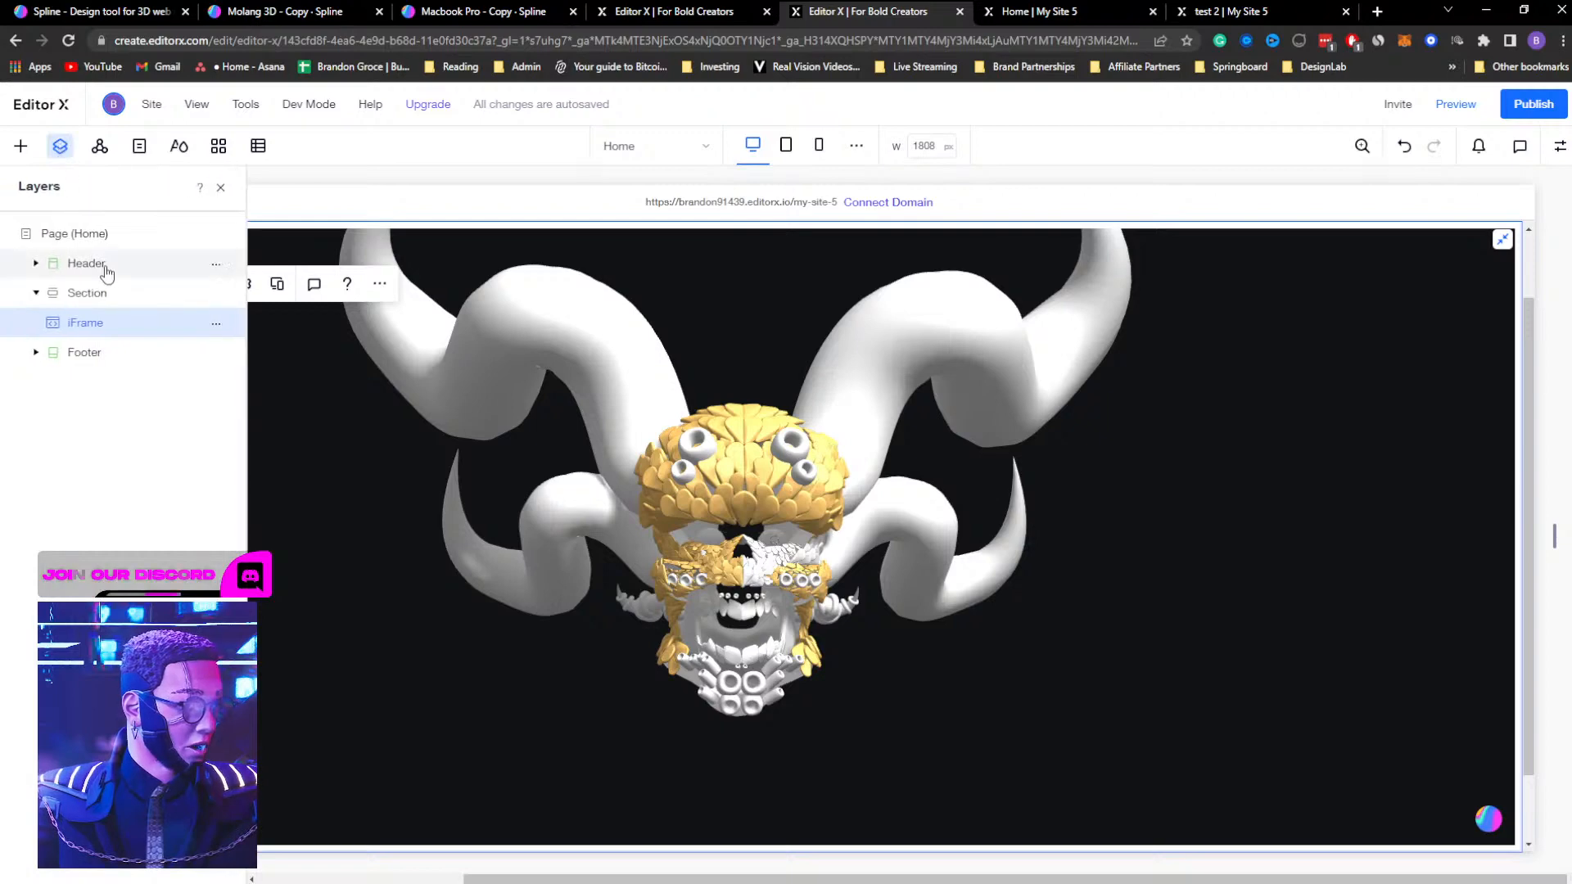
{"action": "left_click", "coordinate": [78, 294]}
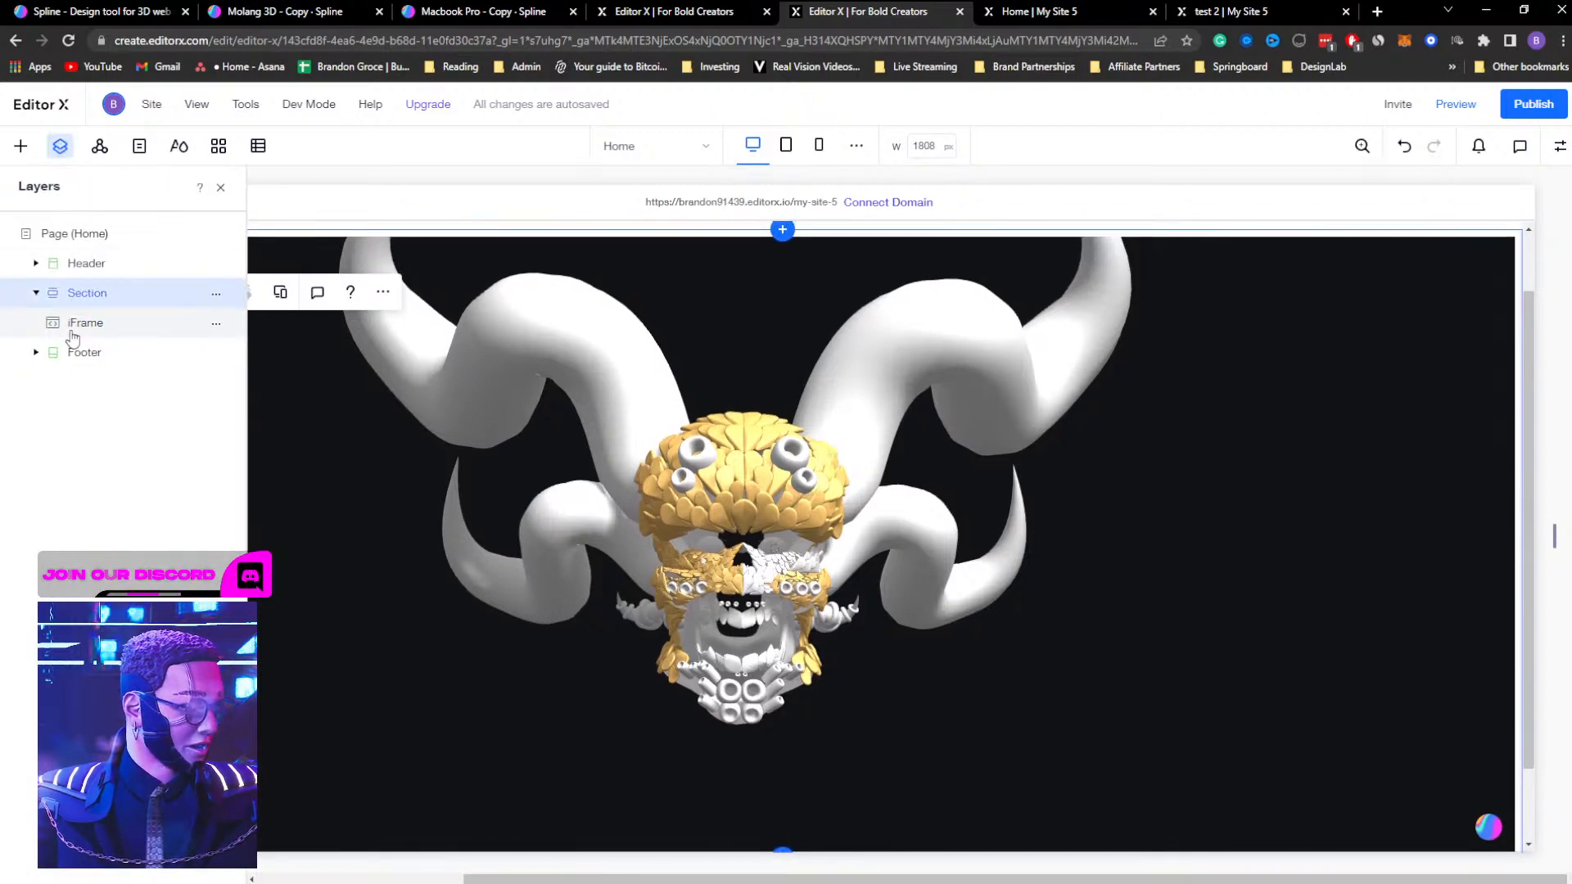
{"action": "left_click", "coordinate": [73, 324]}
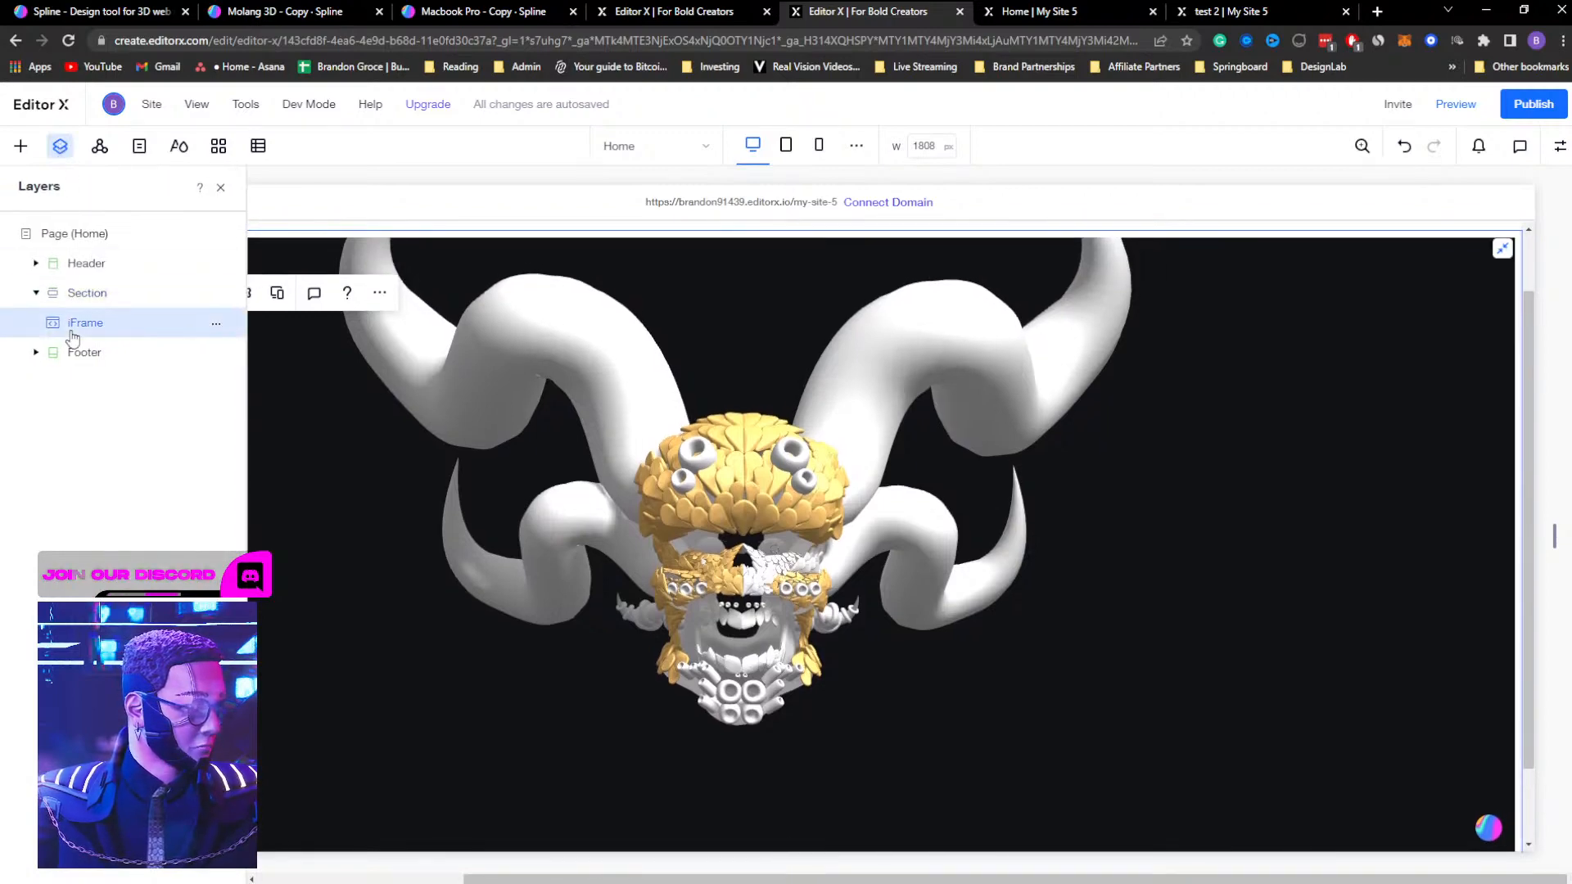
{"action": "left_click", "coordinate": [85, 293]}
{"action": "left_click", "coordinate": [381, 293]}
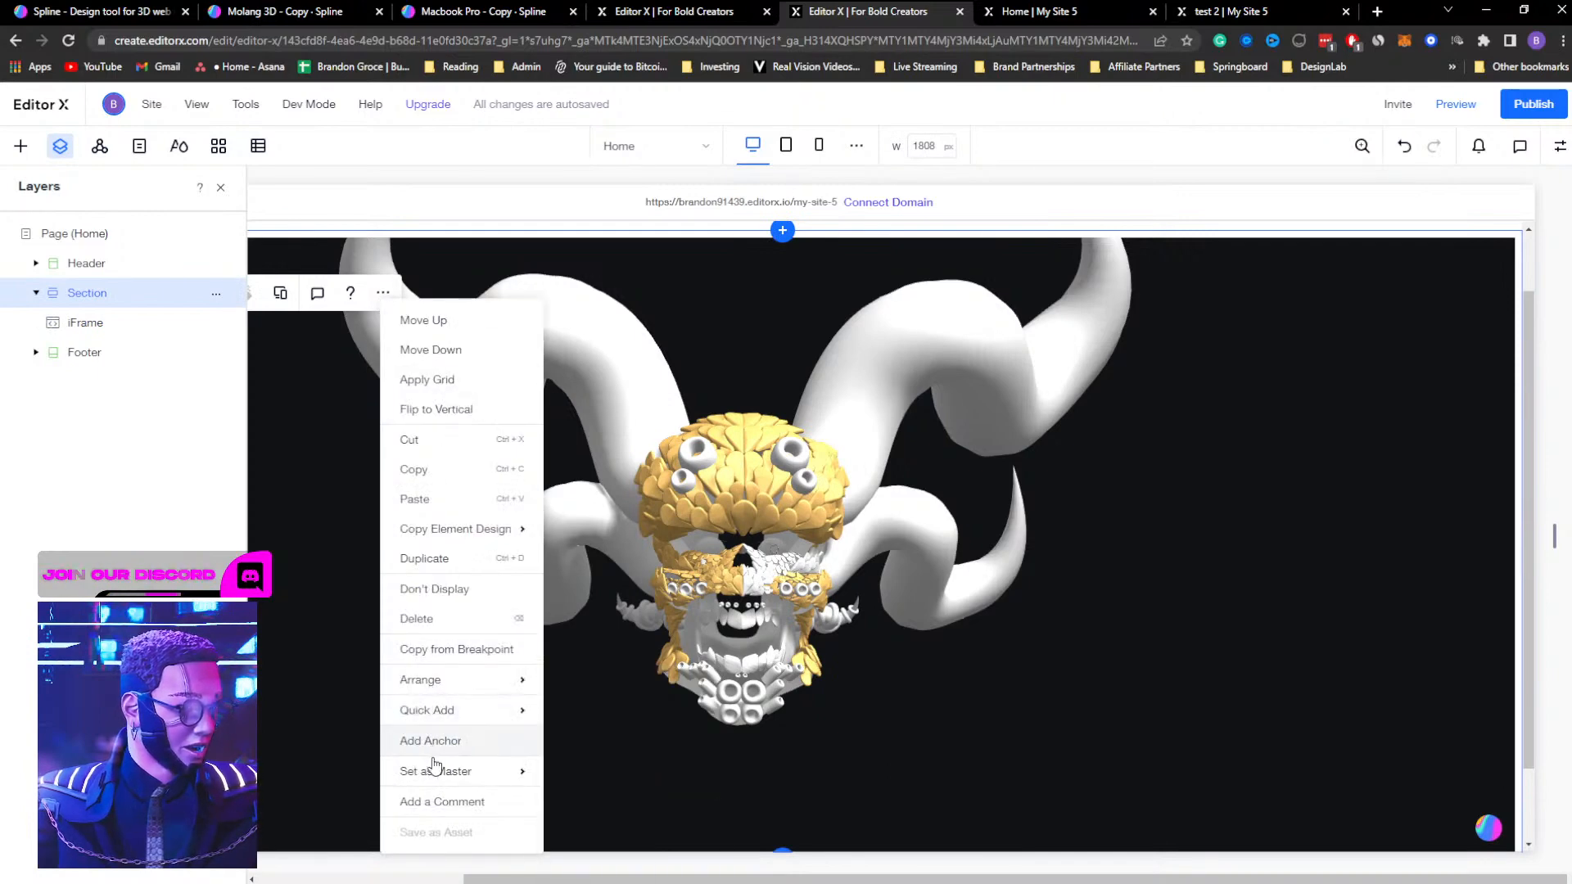
{"action": "mouse_move", "coordinate": [453, 539]}
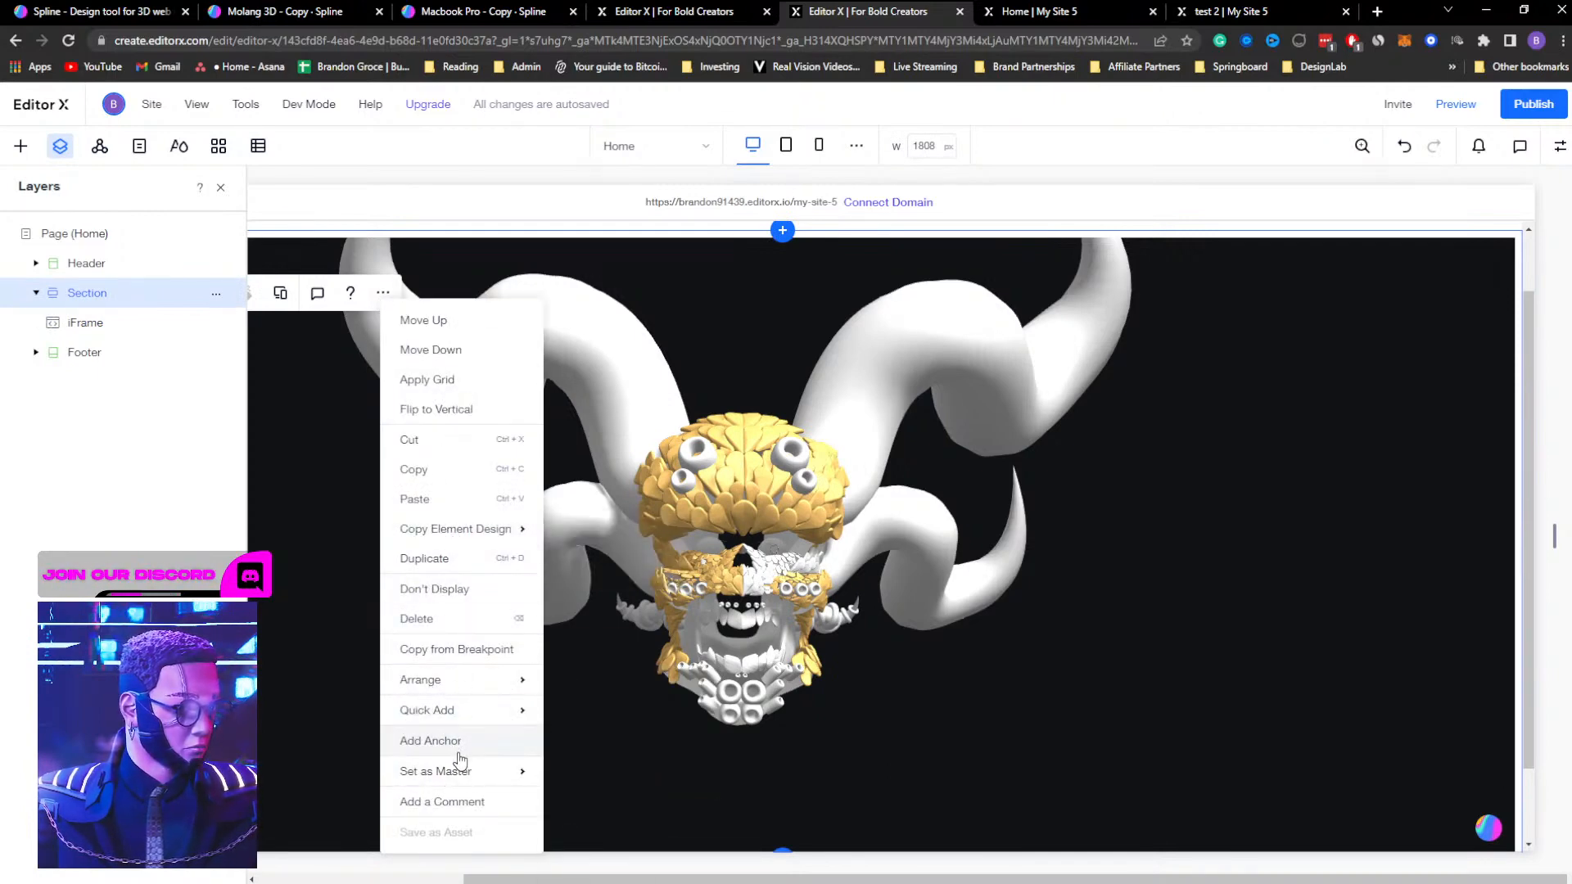
{"action": "mouse_move", "coordinate": [459, 709]}
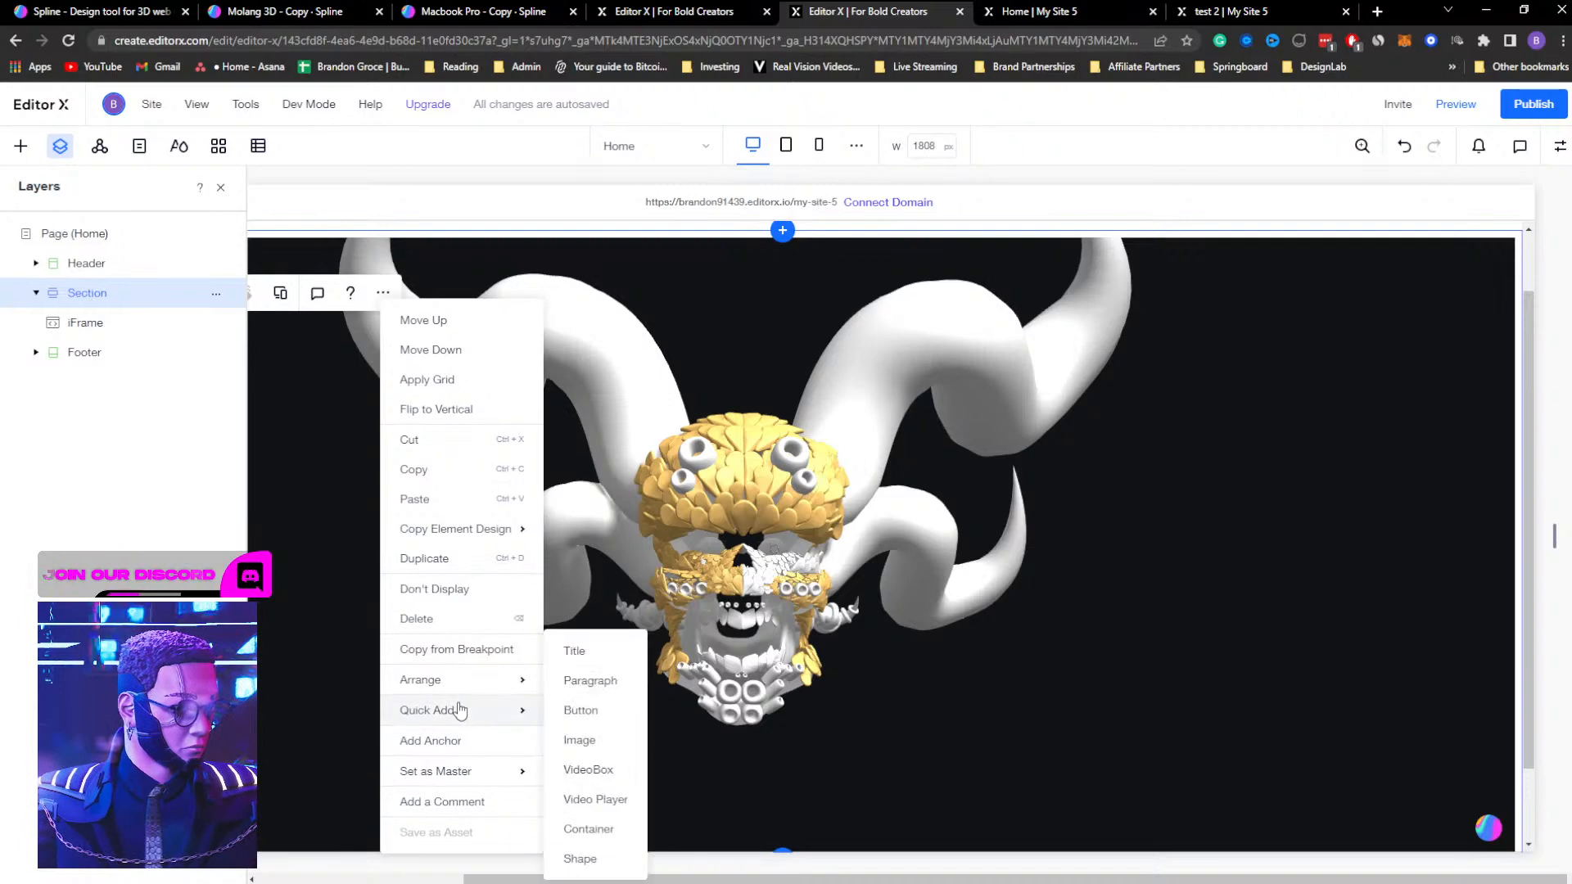
{"action": "left_click", "coordinate": [616, 830]}
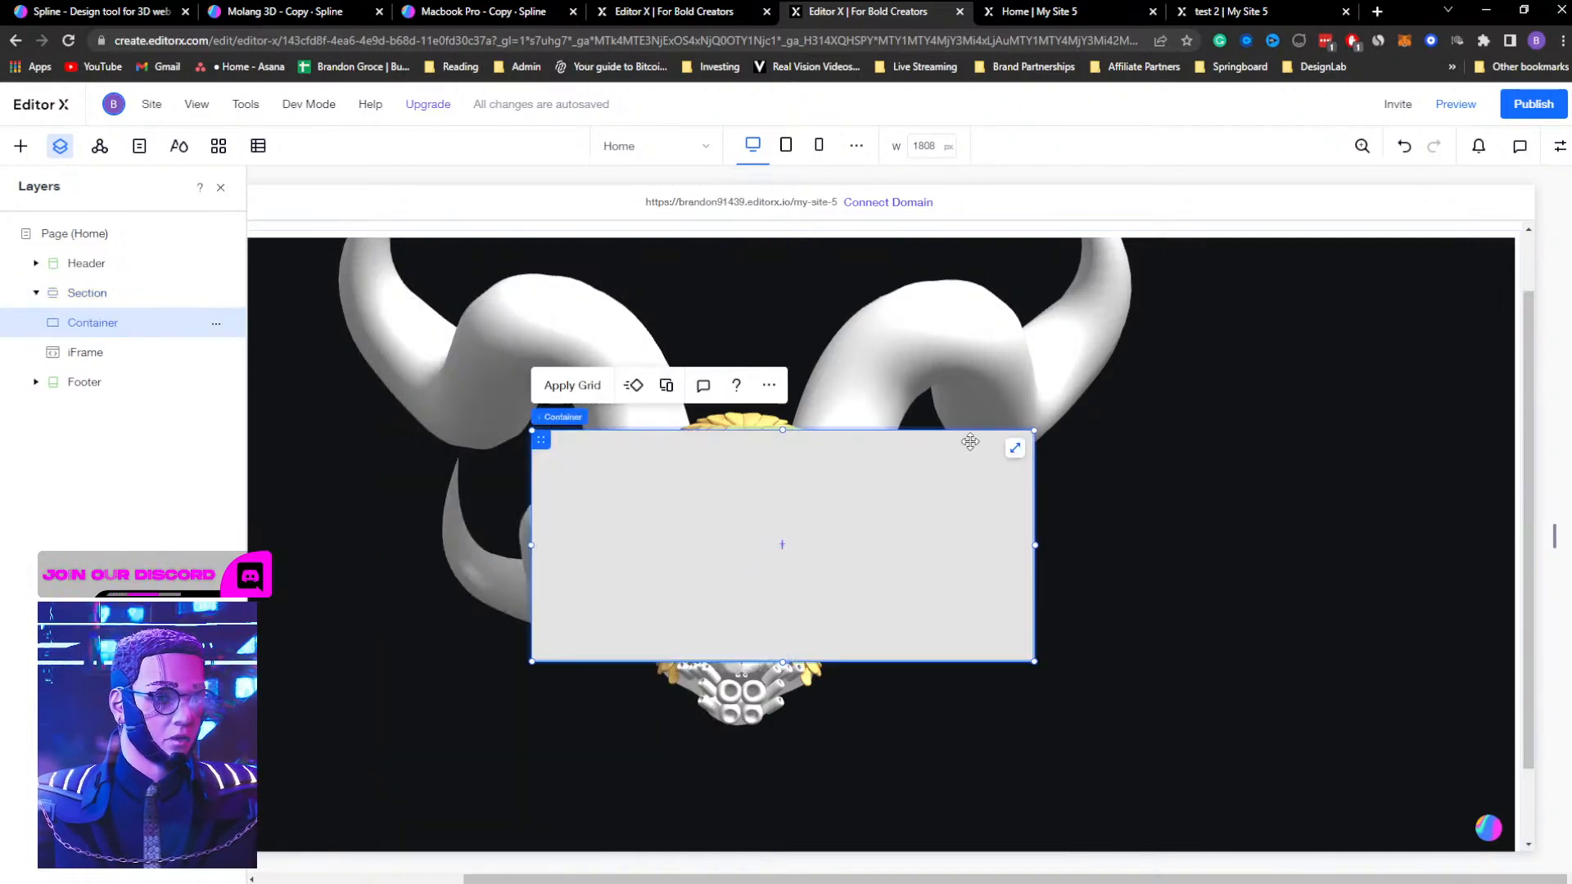
{"action": "left_click", "coordinate": [1015, 453]}
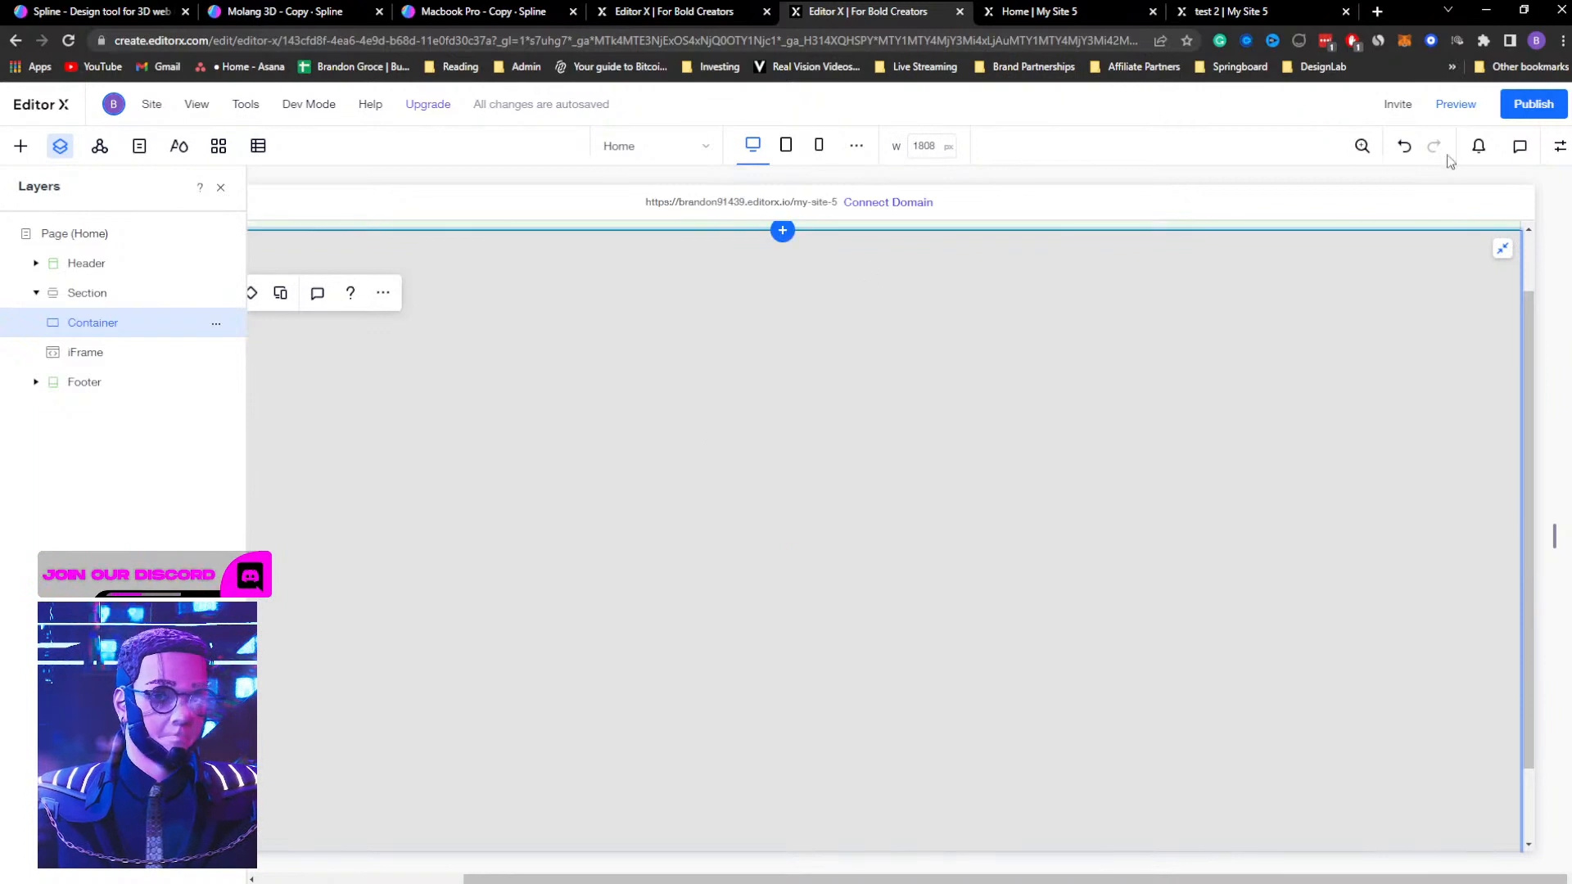
Step: Set the container's background to the custom colour #141732
{"action": "left_click", "coordinate": [1562, 152]}
{"action": "left_click", "coordinate": [1478, 254]}
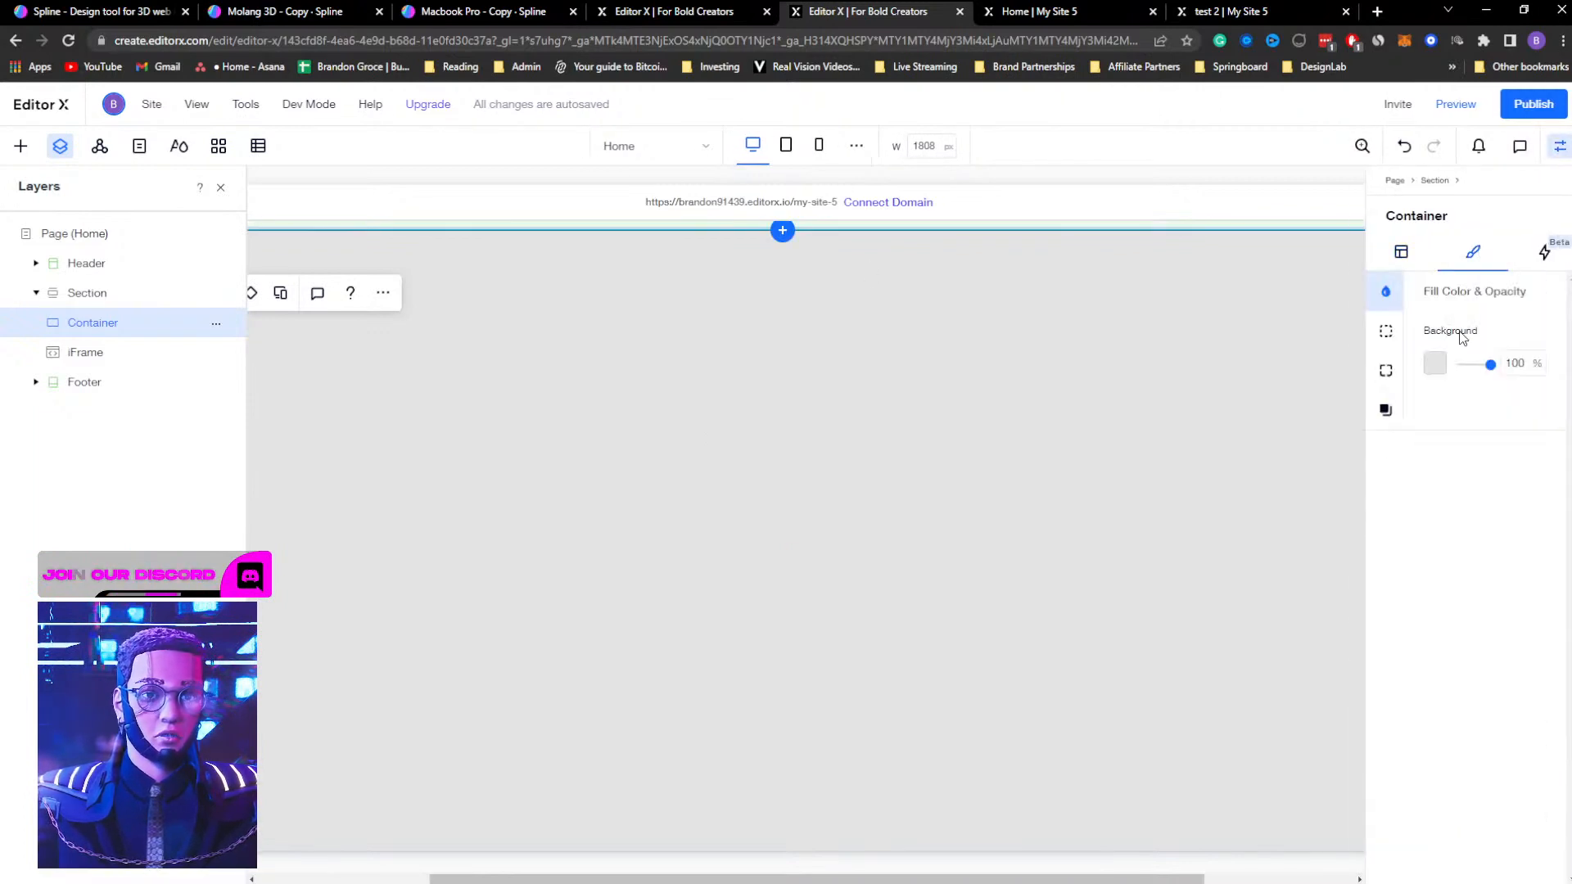
{"action": "left_click", "coordinate": [1432, 366]}
{"action": "left_click", "coordinate": [1514, 458]}
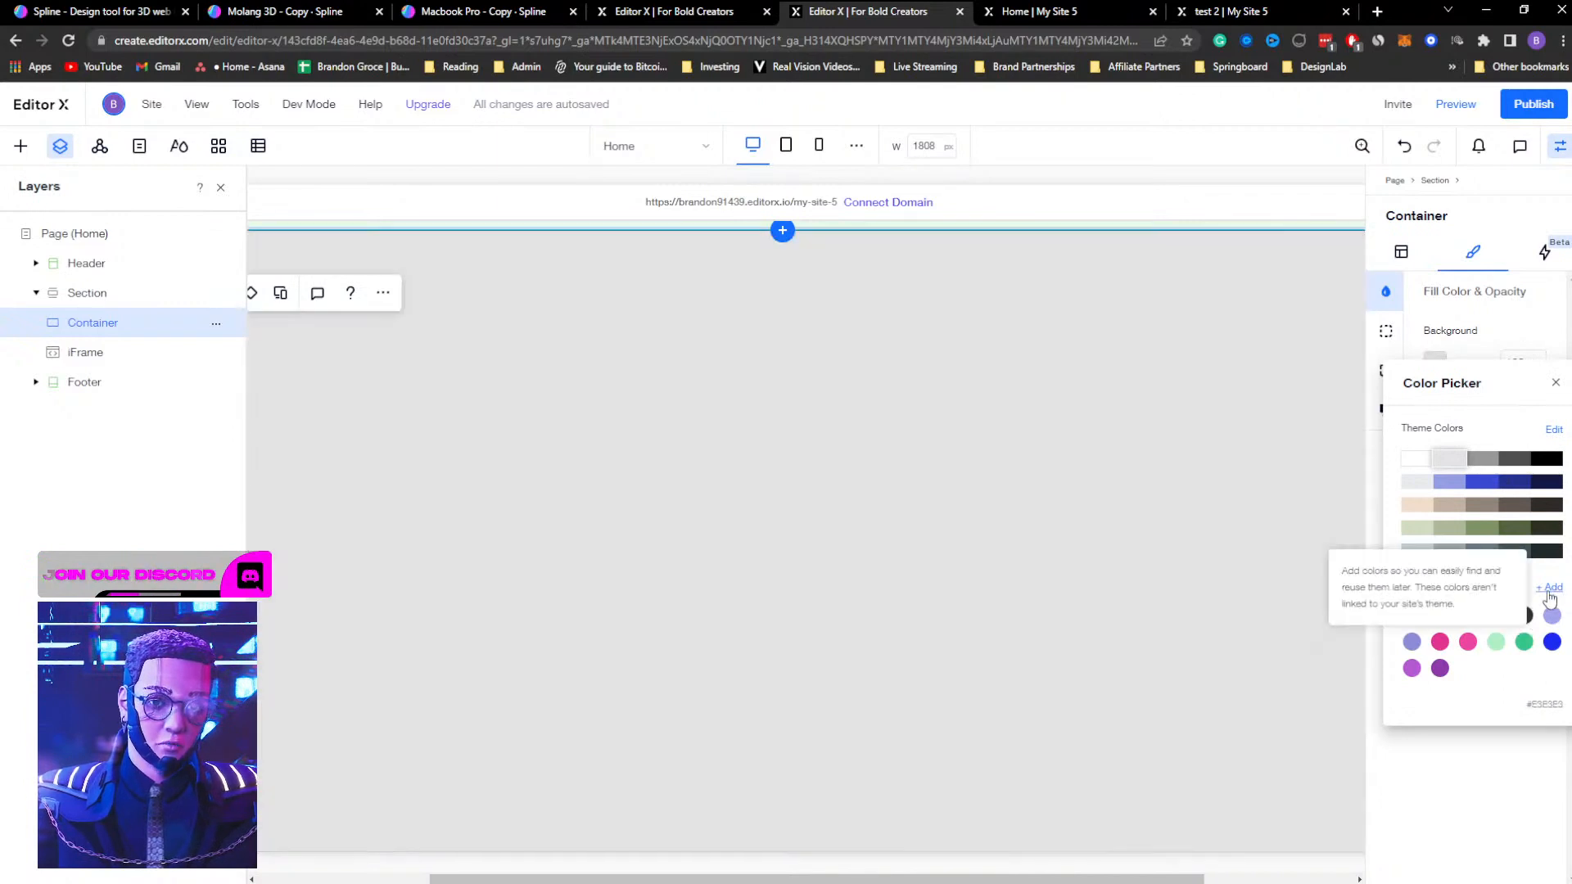
{"action": "left_click", "coordinate": [1548, 590]}
{"action": "left_click_drag", "start_coordinate": [1449, 454], "coordinate": [1514, 521]}
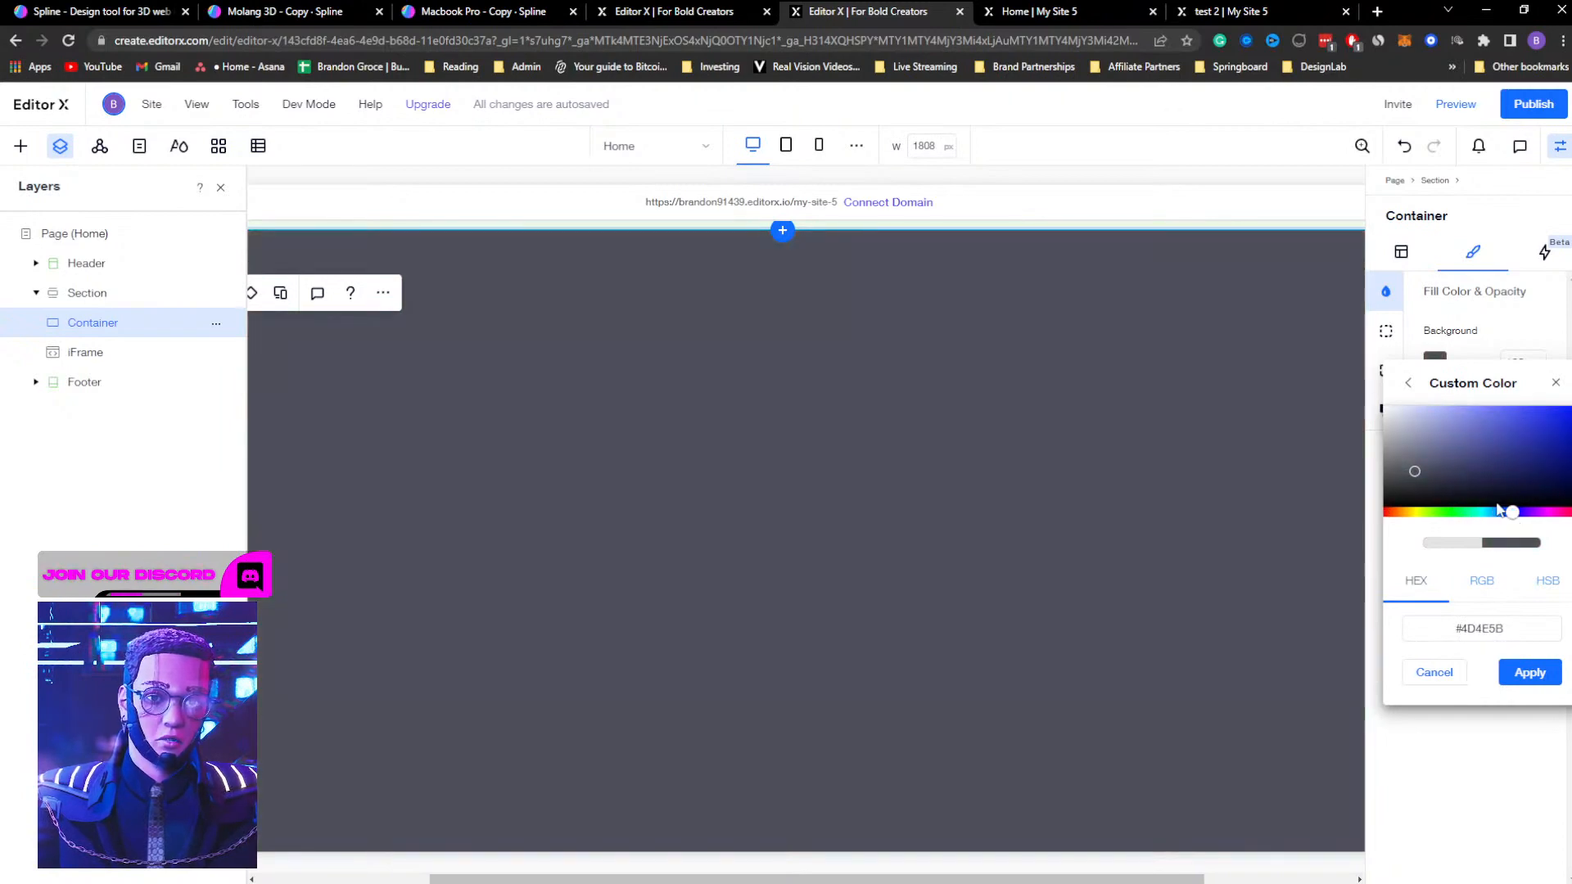
{"action": "left_click", "coordinate": [1500, 487]}
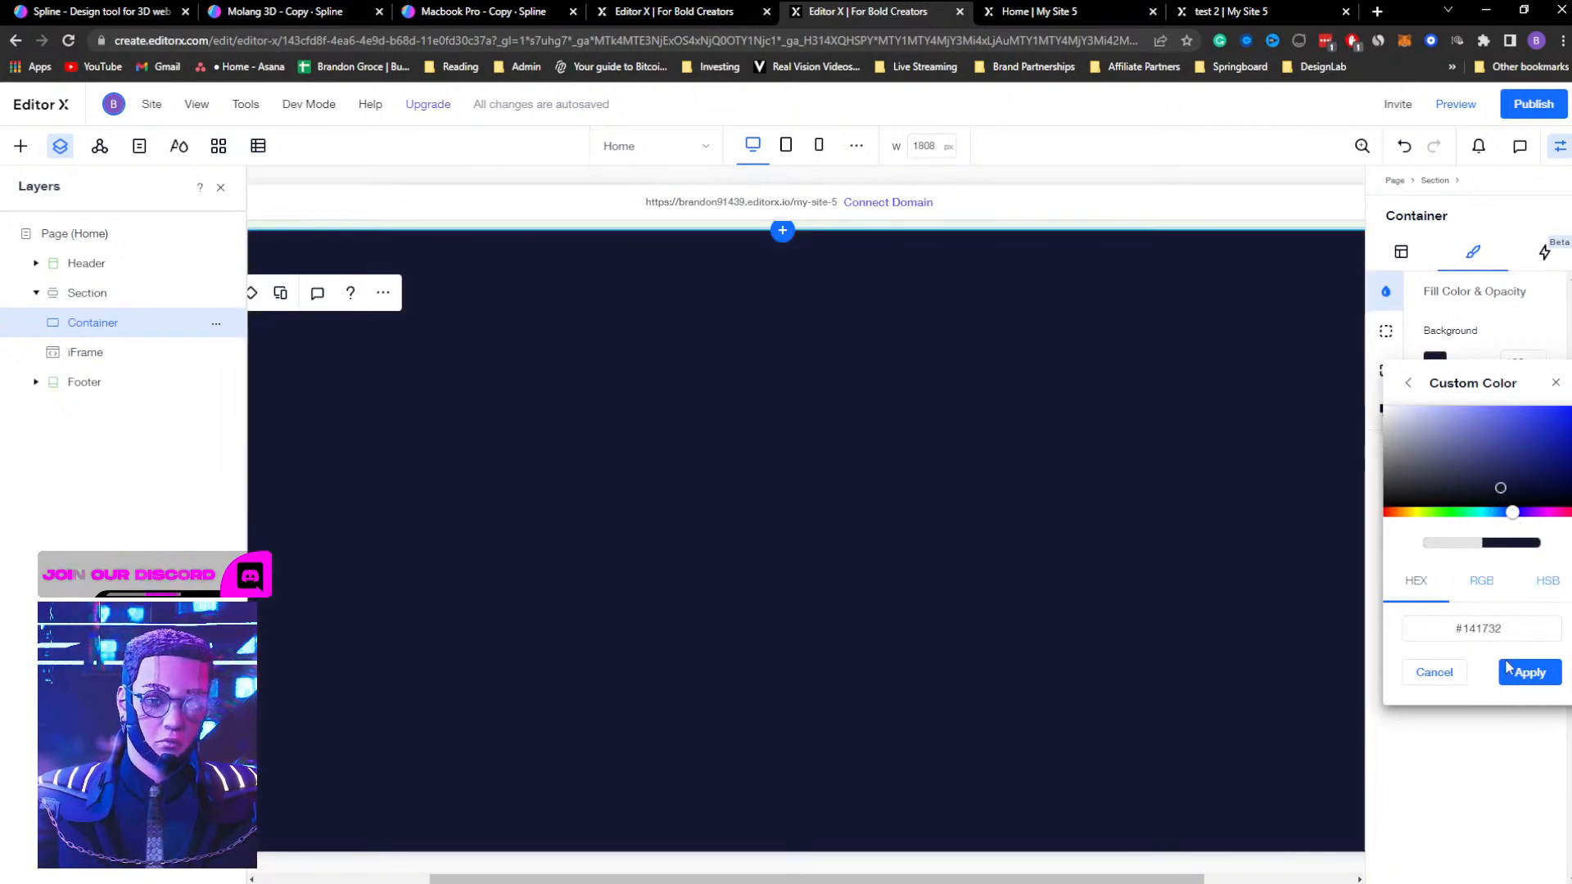
{"action": "left_click", "coordinate": [1531, 673]}
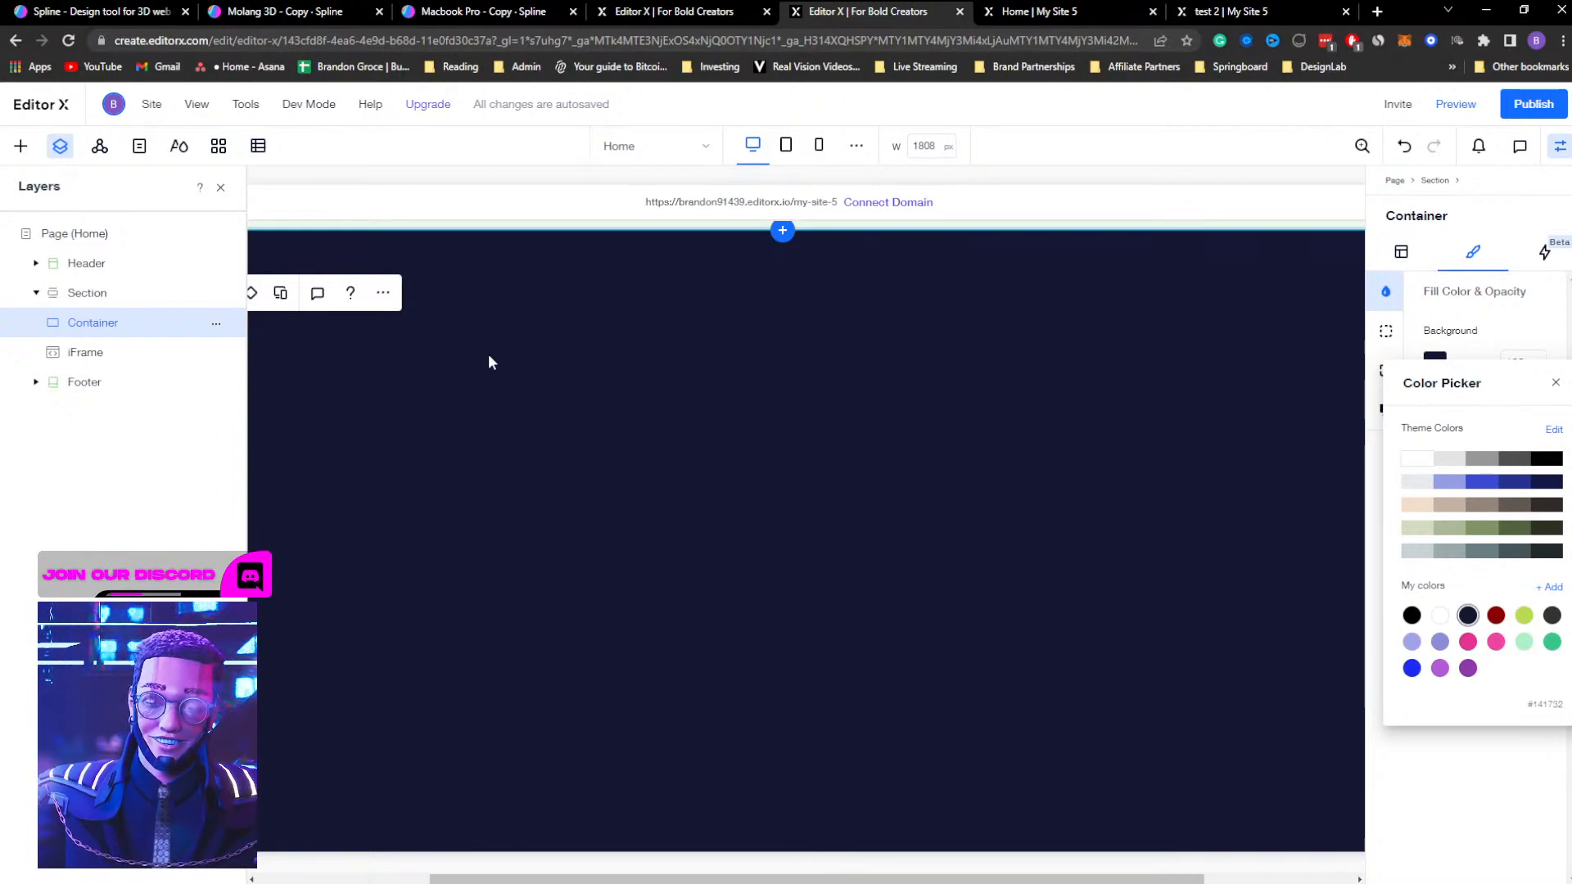
Step: Lower the container's background opacity to 76% so the embedded skull scene shows through
{"action": "left_click", "coordinate": [221, 192]}
{"action": "left_click", "coordinate": [221, 191]}
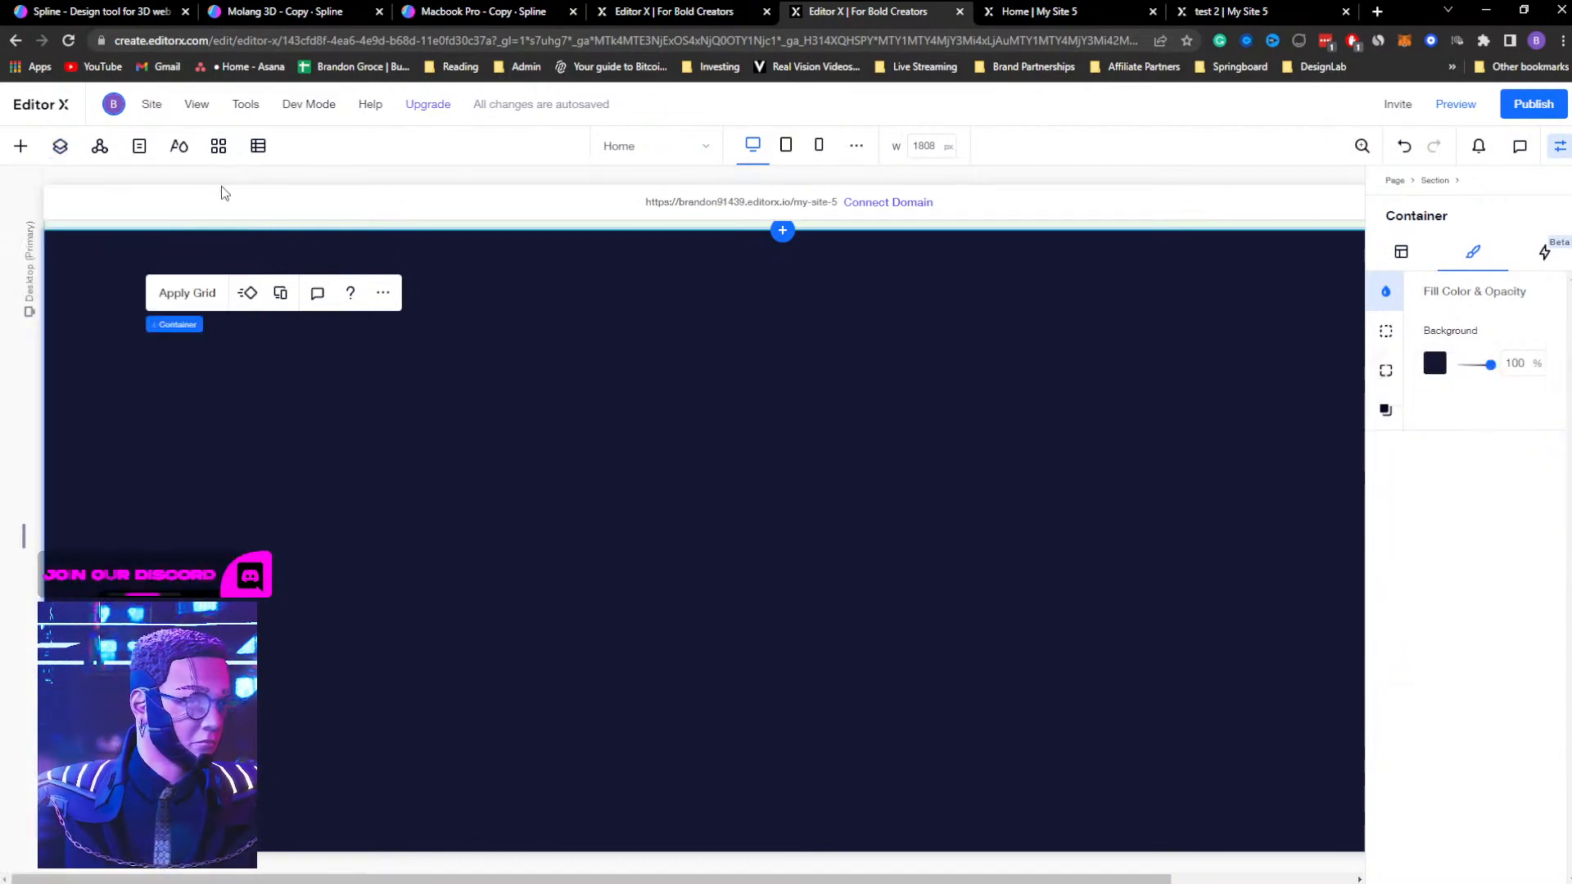
{"action": "left_click_drag", "start_coordinate": [1490, 365], "coordinate": [1484, 374]}
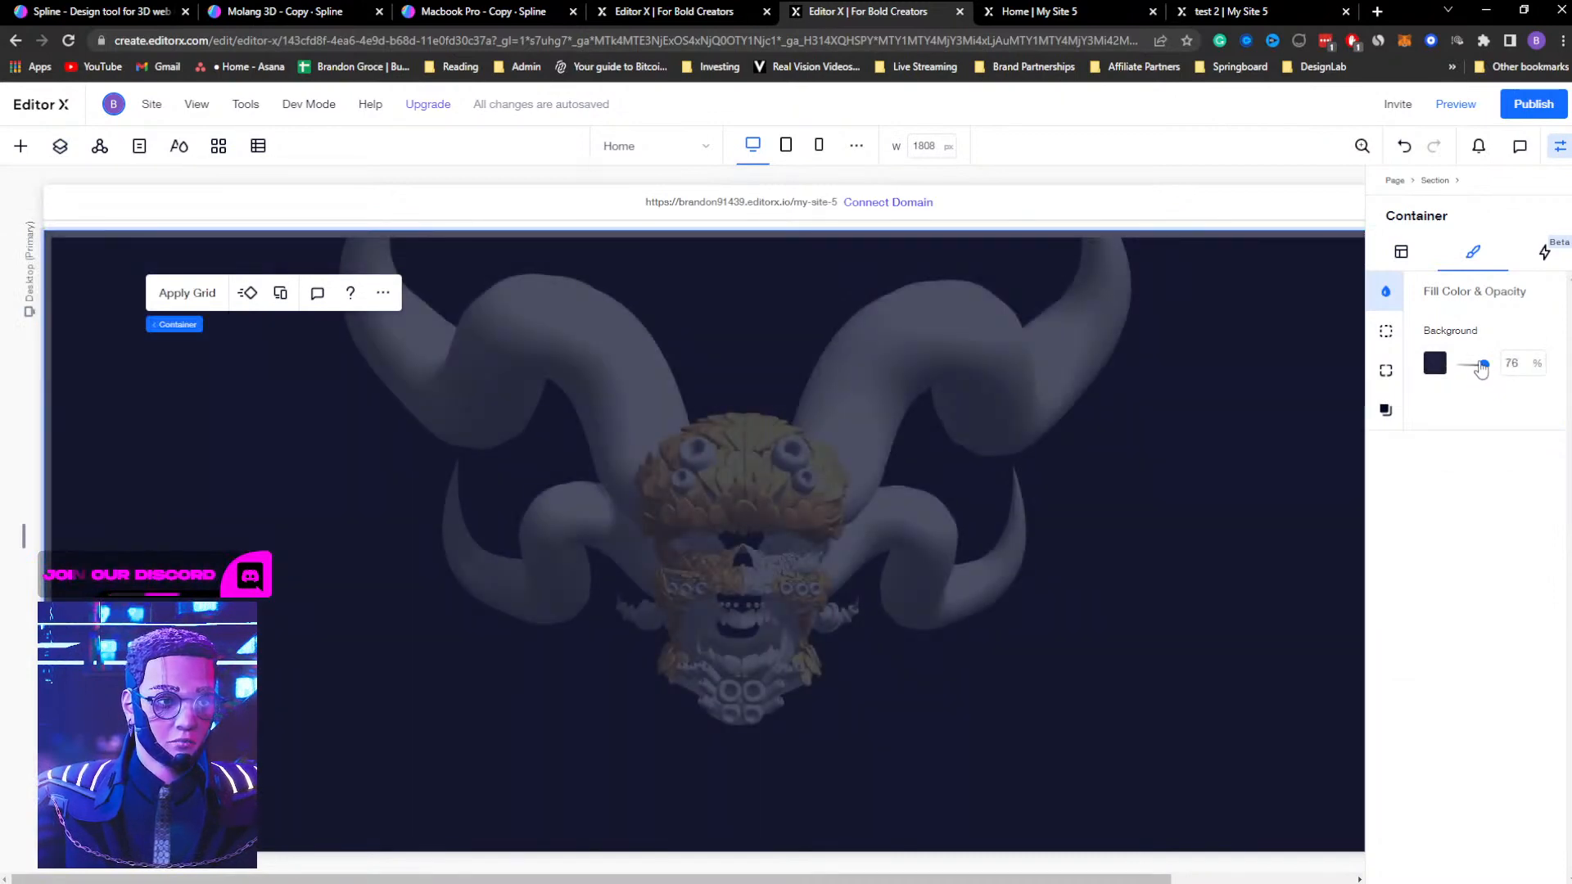
{"action": "left_click", "coordinate": [1561, 148]}
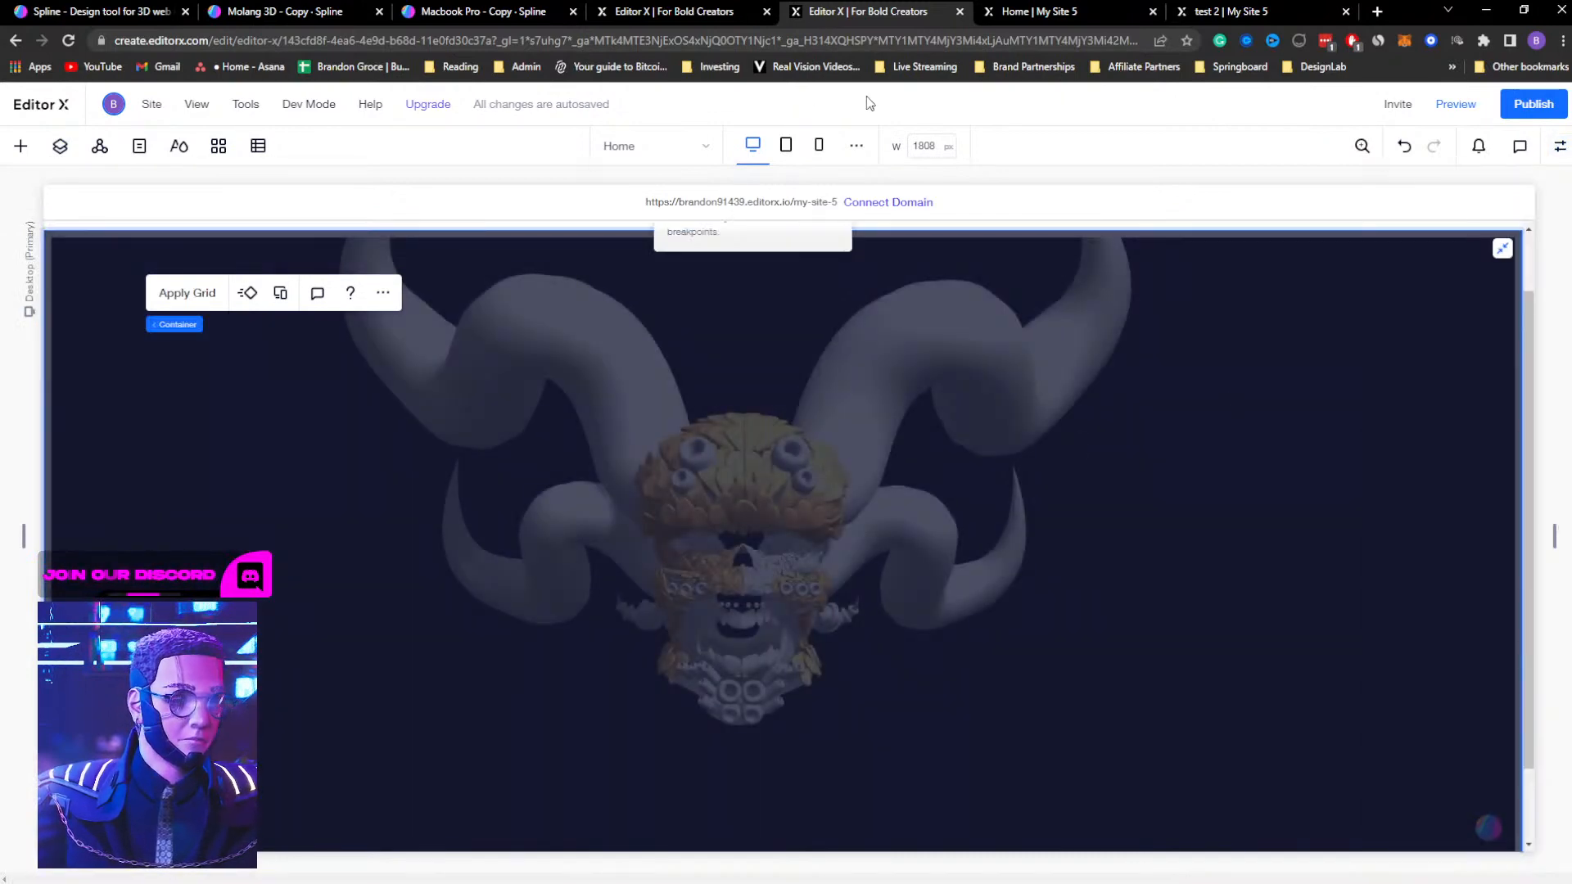
Step: Switch to the Molang 3D - Copy scene in Spline and collapse its Little and Big groups
{"action": "left_click", "coordinate": [528, 15]}
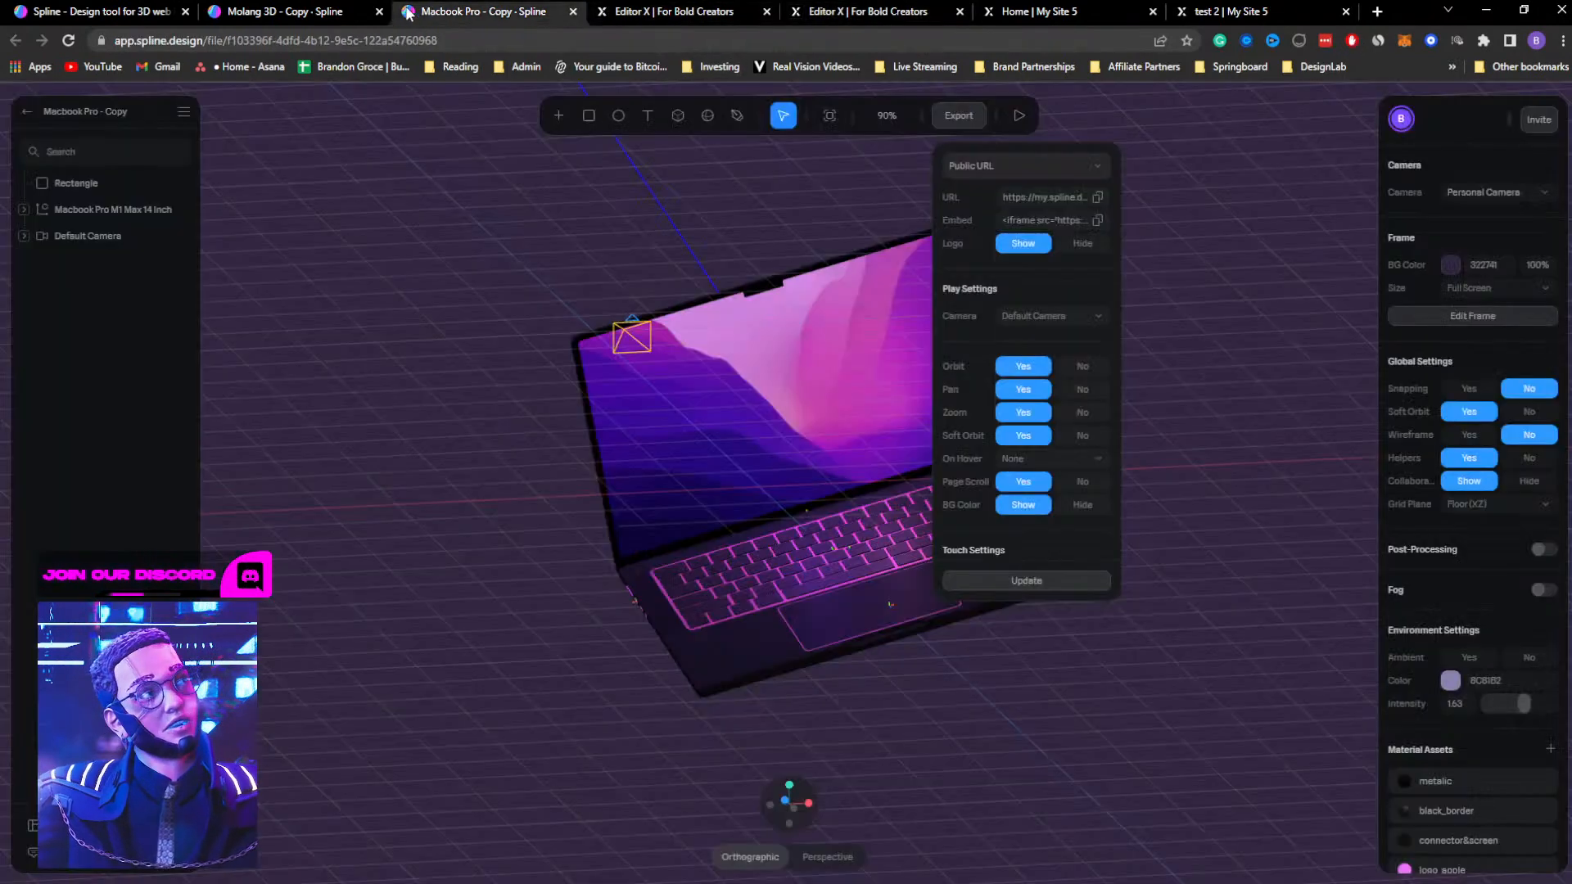
{"action": "left_click", "coordinate": [301, 12]}
{"action": "left_click", "coordinate": [106, 10]}
{"action": "left_click", "coordinate": [286, 11]}
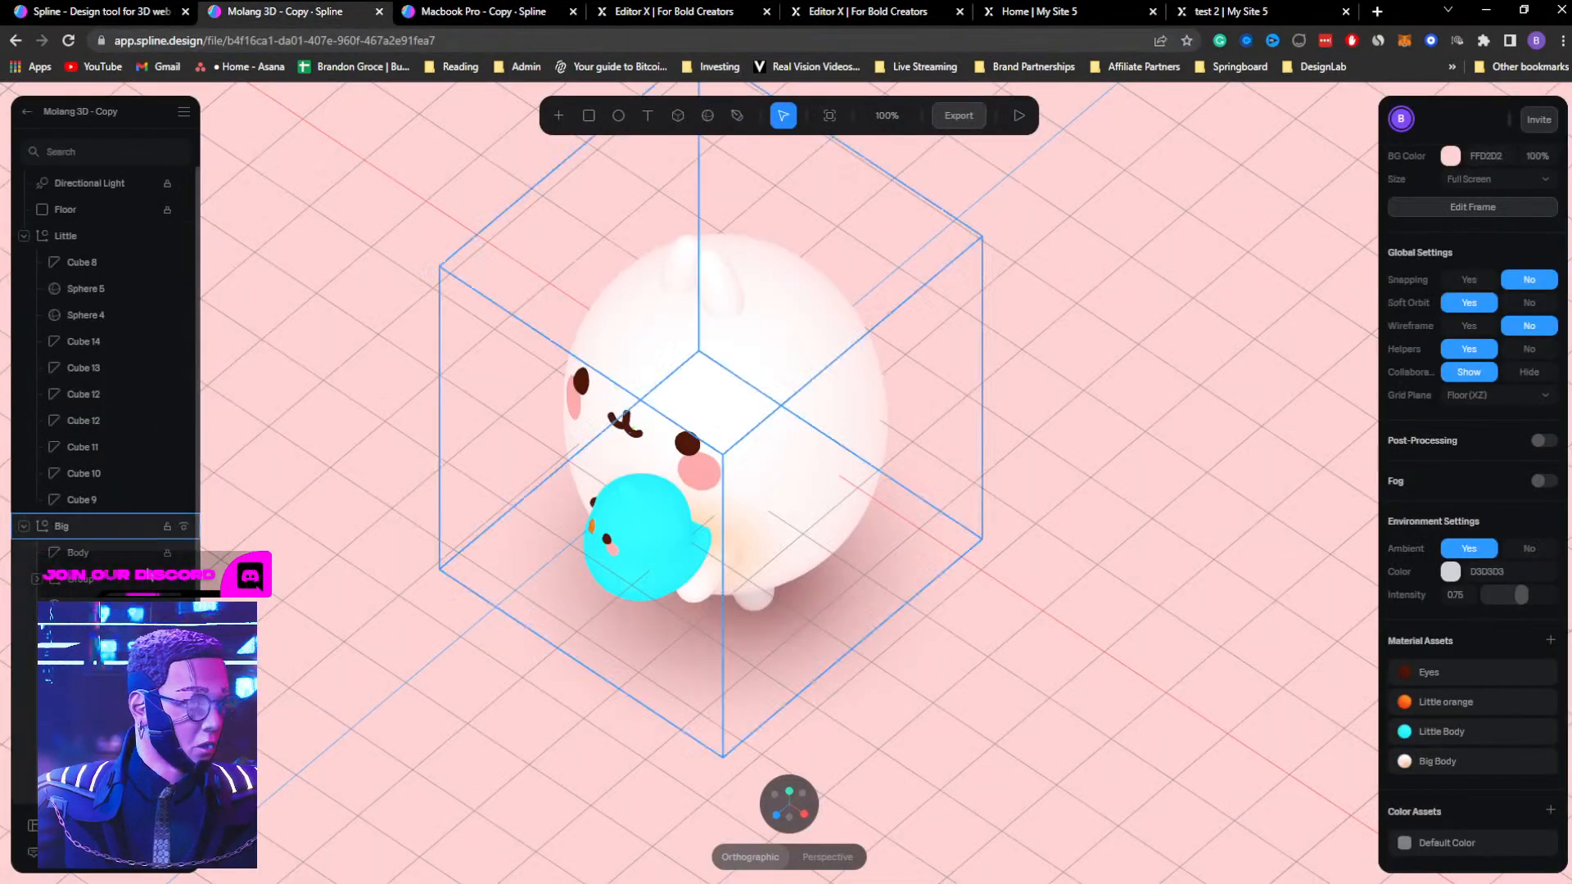
{"action": "left_click", "coordinate": [27, 237]}
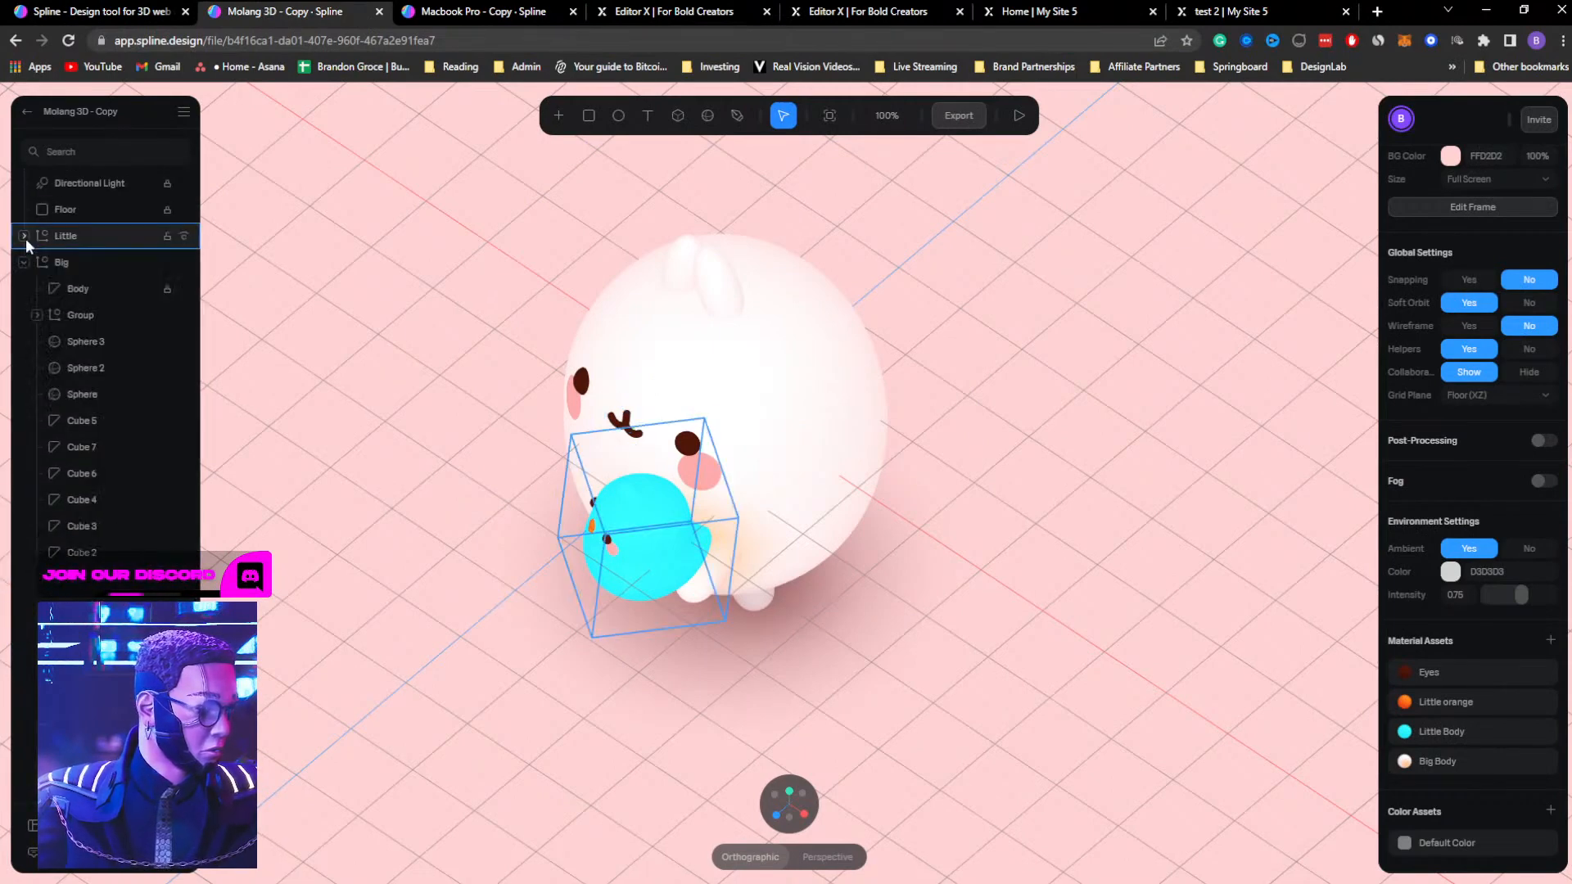
{"action": "left_click", "coordinate": [25, 260]}
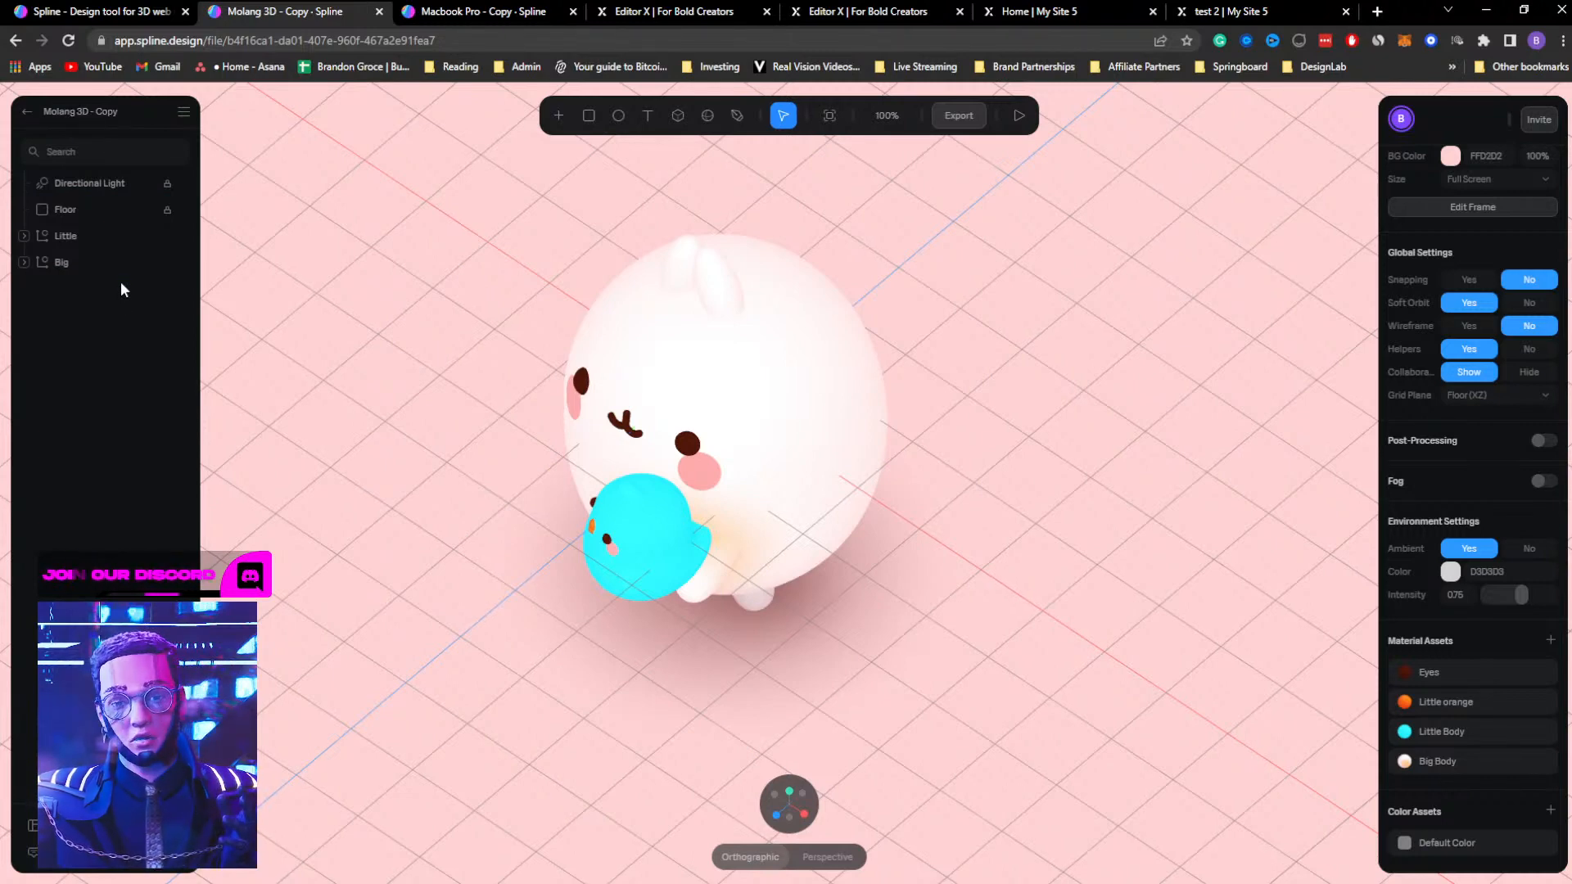
Step: Inspect the scene's directional light and floor, and view the available camera options, keeping Personal Camera
{"action": "left_click", "coordinate": [92, 183]}
{"action": "left_click", "coordinate": [71, 209]}
{"action": "left_click", "coordinate": [81, 185]}
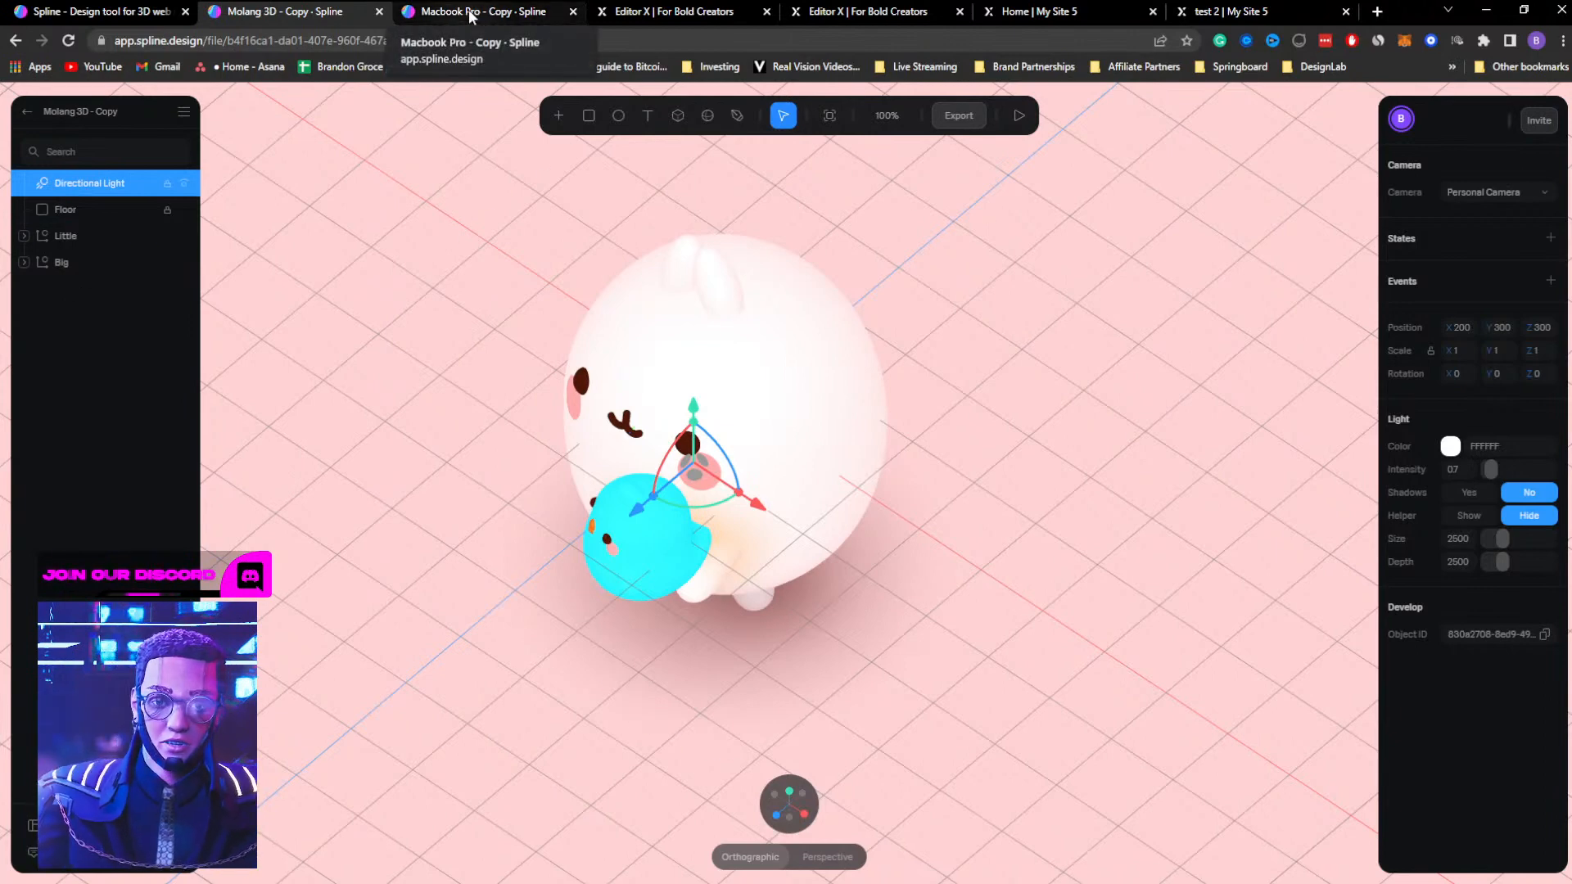
{"action": "left_click", "coordinate": [1517, 193]}
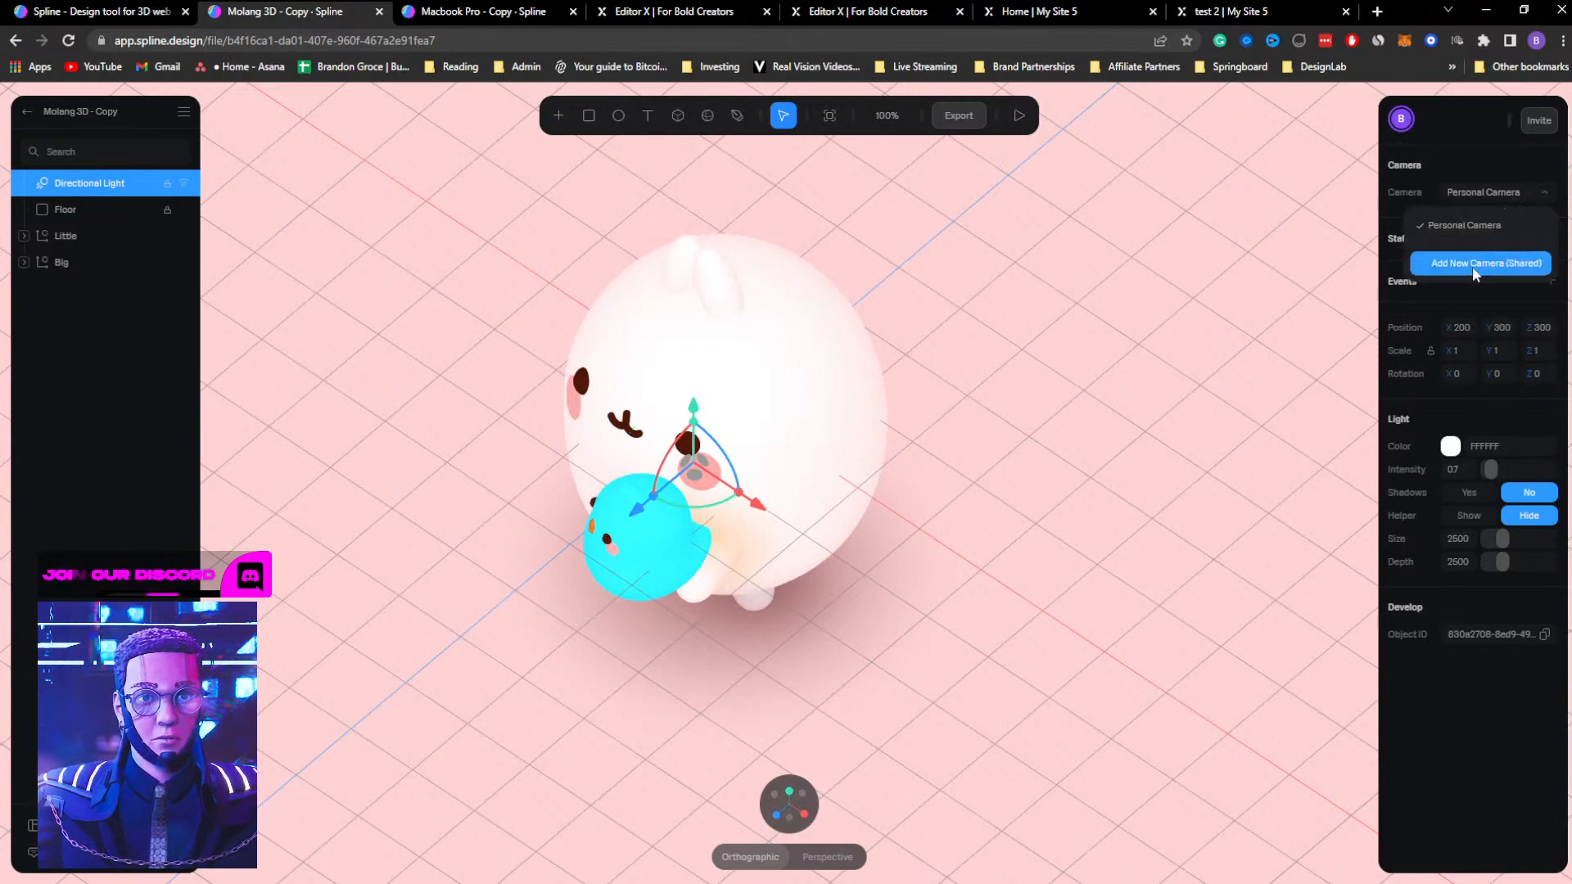
{"action": "left_click", "coordinate": [1481, 226]}
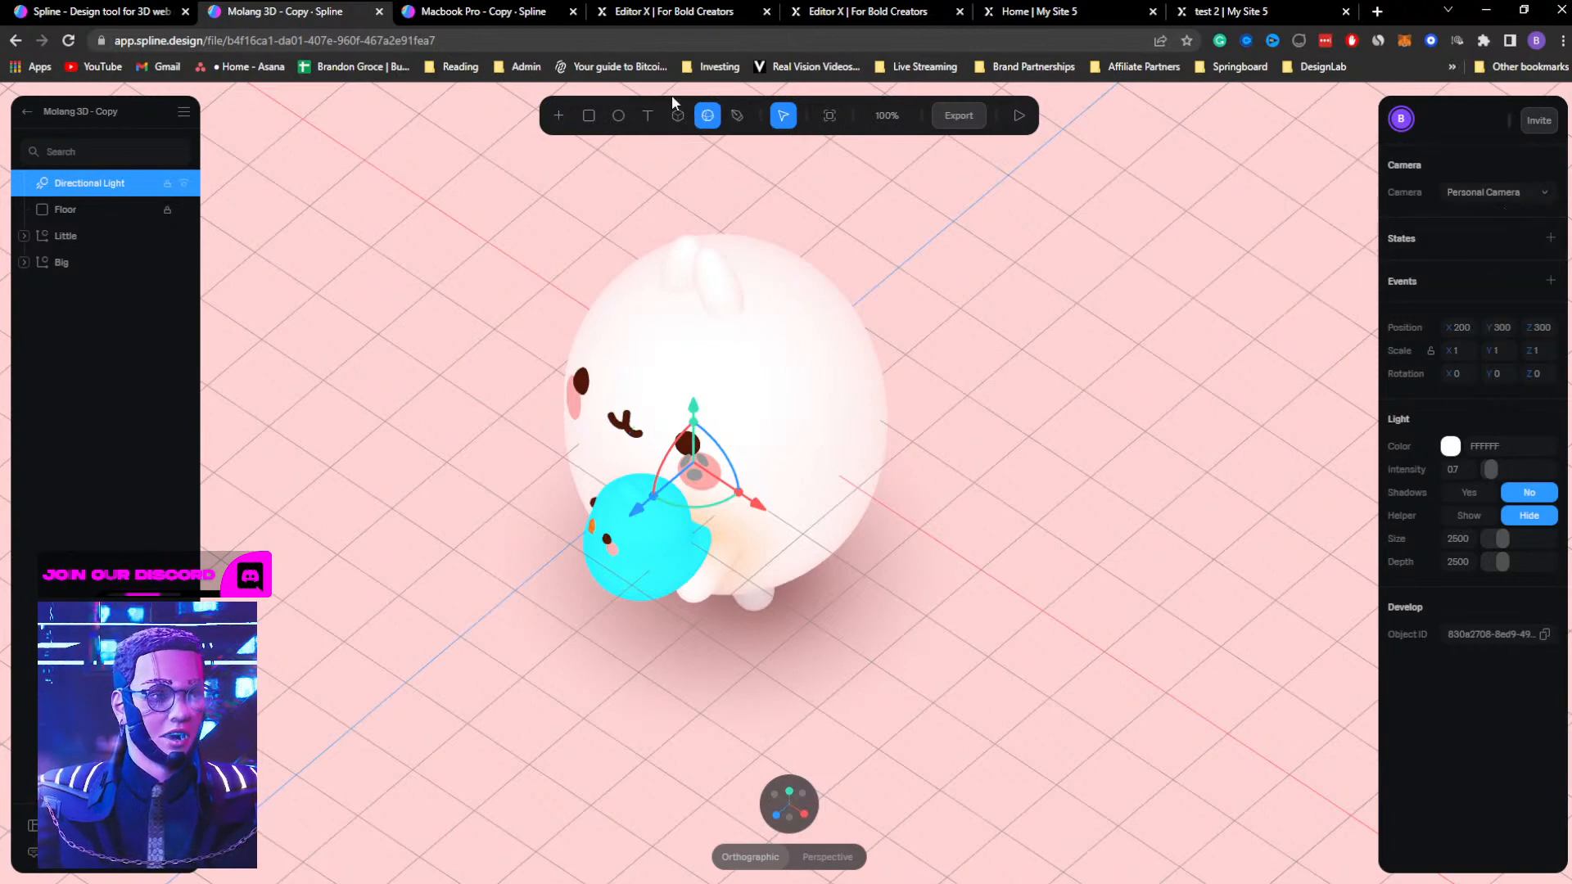
Step: Glance at the Macbook Pro - Copy scene, and leave the Molang scene for the Spline file overview
{"action": "left_click", "coordinate": [471, 12]}
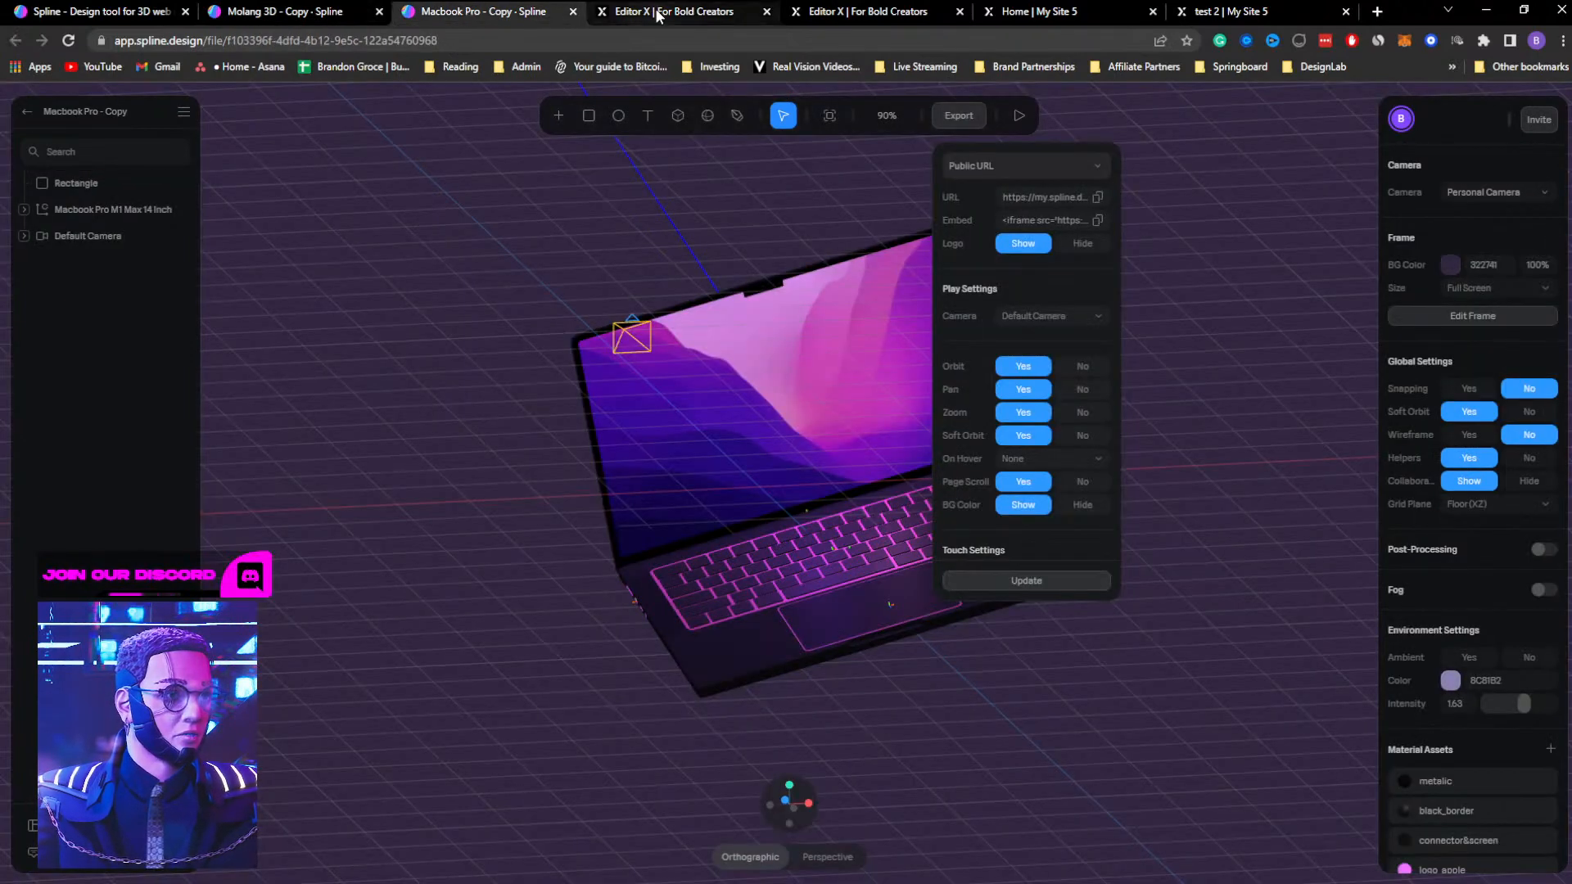
{"action": "left_click", "coordinate": [282, 18]}
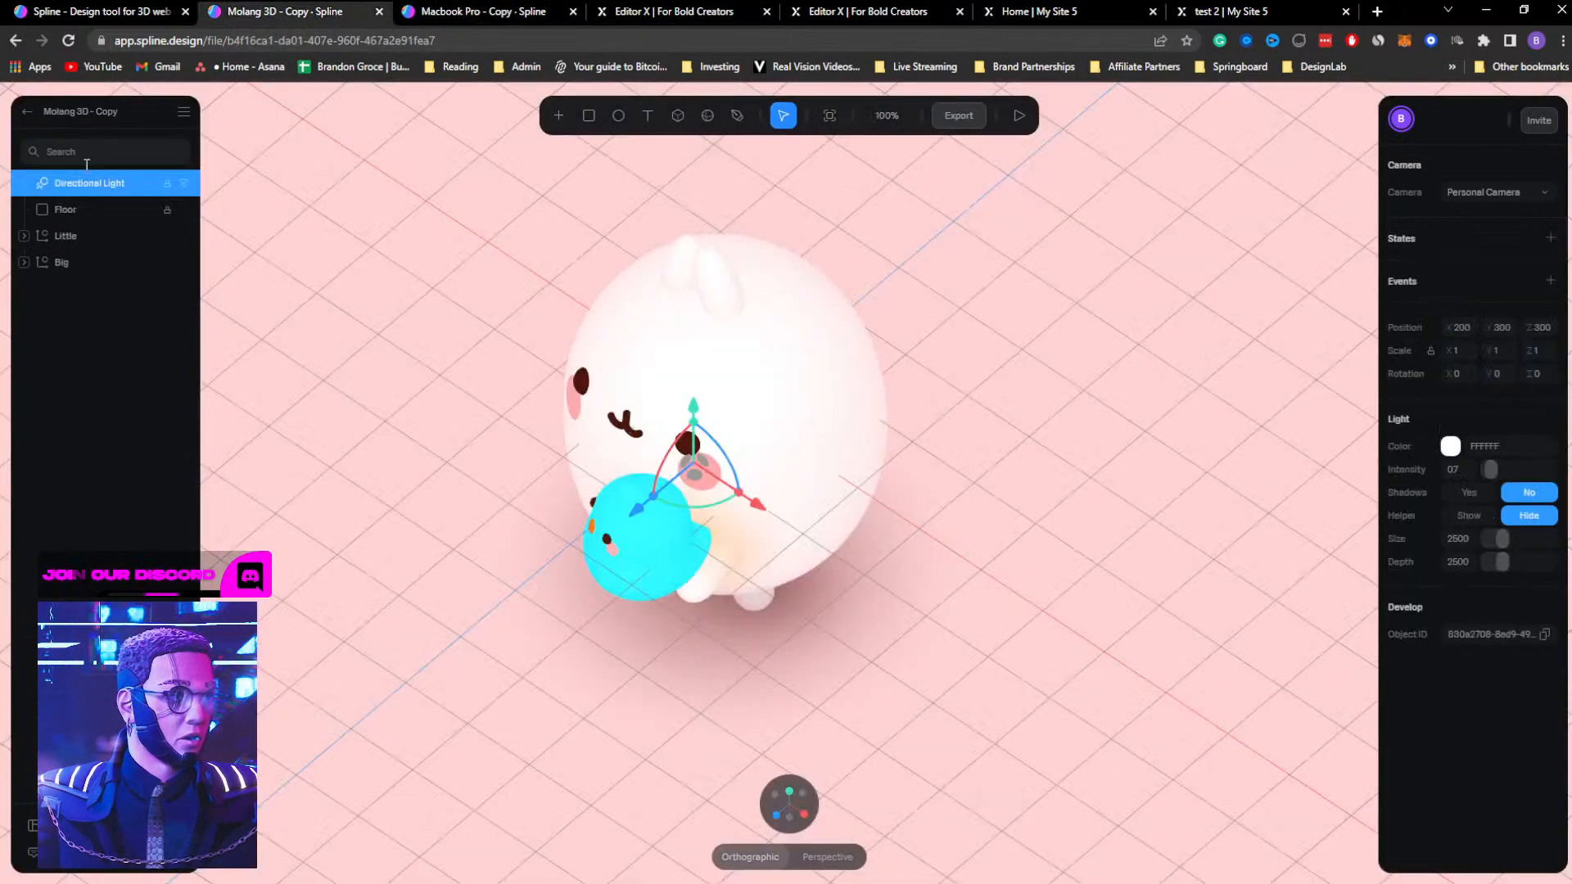
{"action": "left_click", "coordinate": [25, 115]}
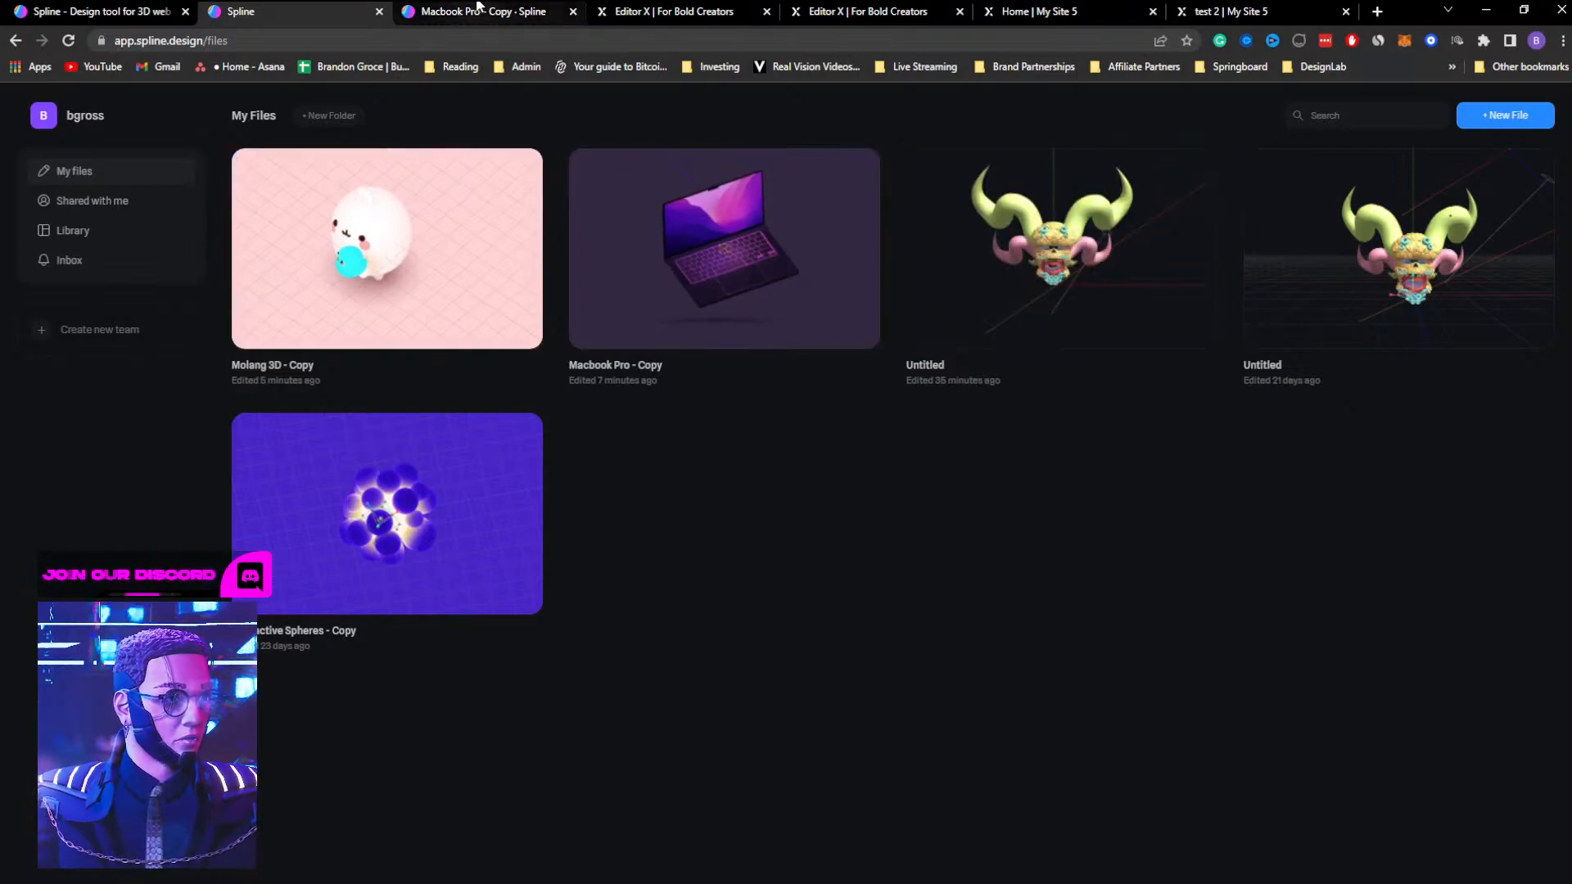
Step: Switch back to the Editor X site with the skull scene and show its list of site pages
{"action": "left_click", "coordinate": [628, 9]}
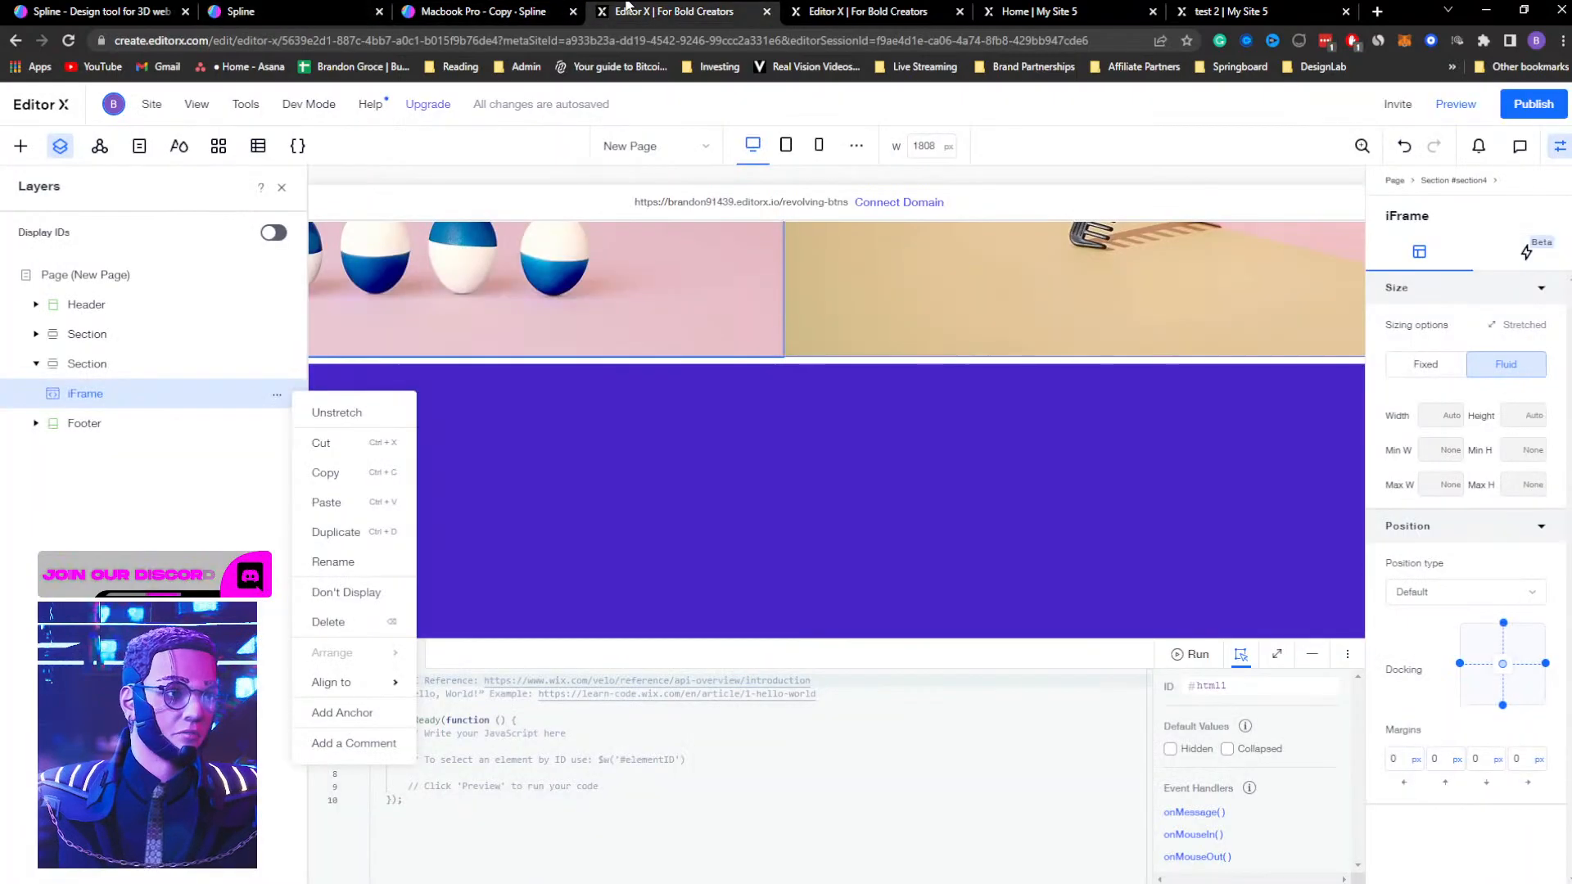
{"action": "left_click", "coordinate": [917, 10]}
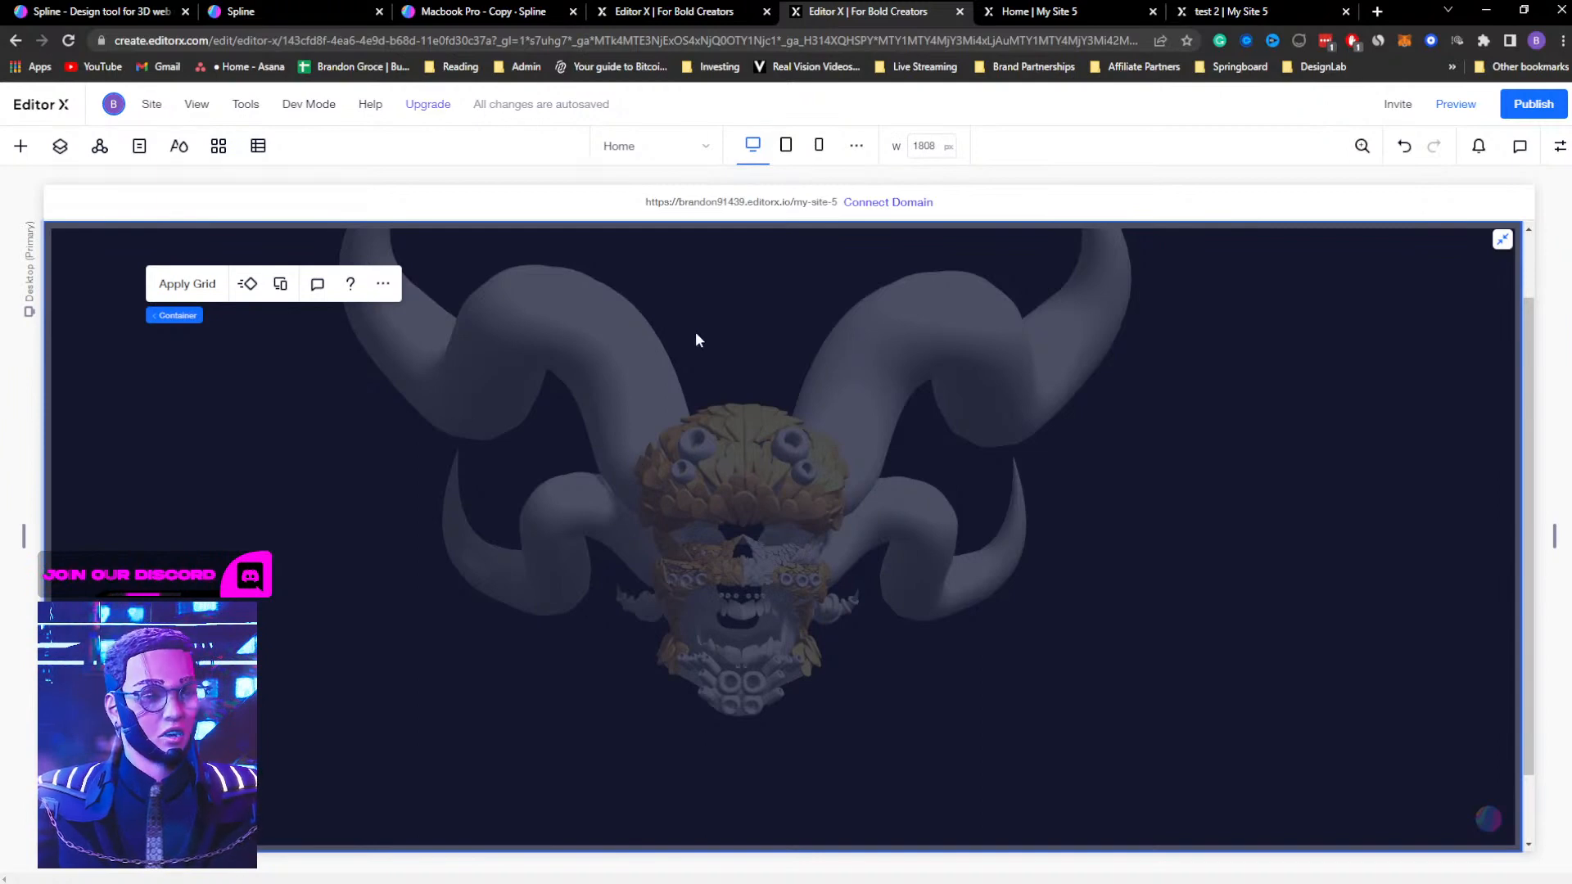
{"action": "left_click", "coordinate": [23, 149]}
{"action": "left_click", "coordinate": [58, 154]}
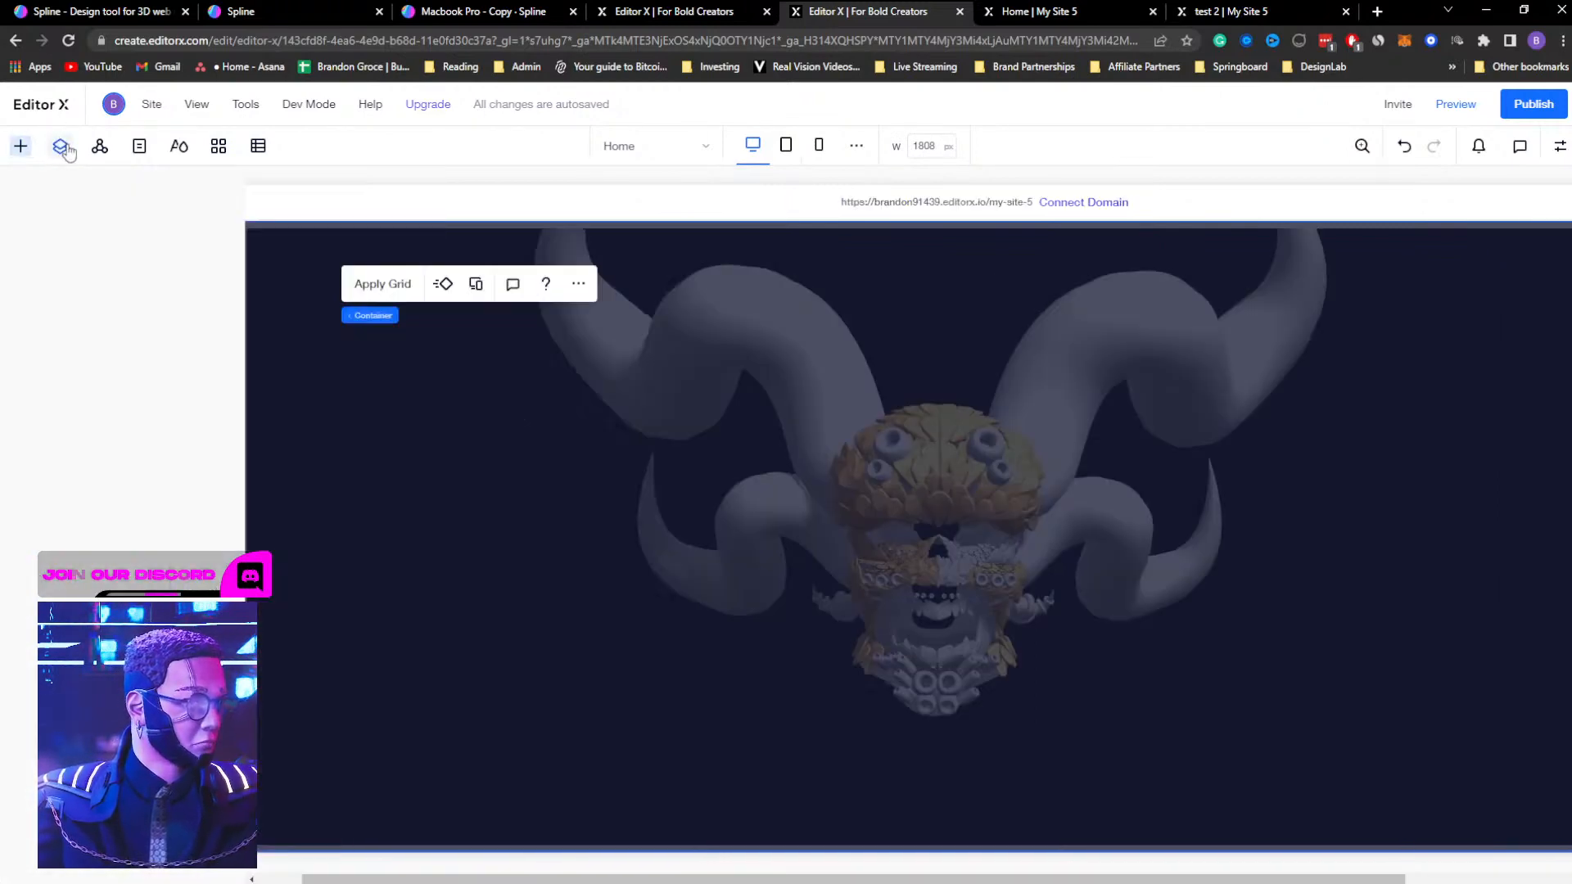
{"action": "left_click", "coordinate": [140, 147]}
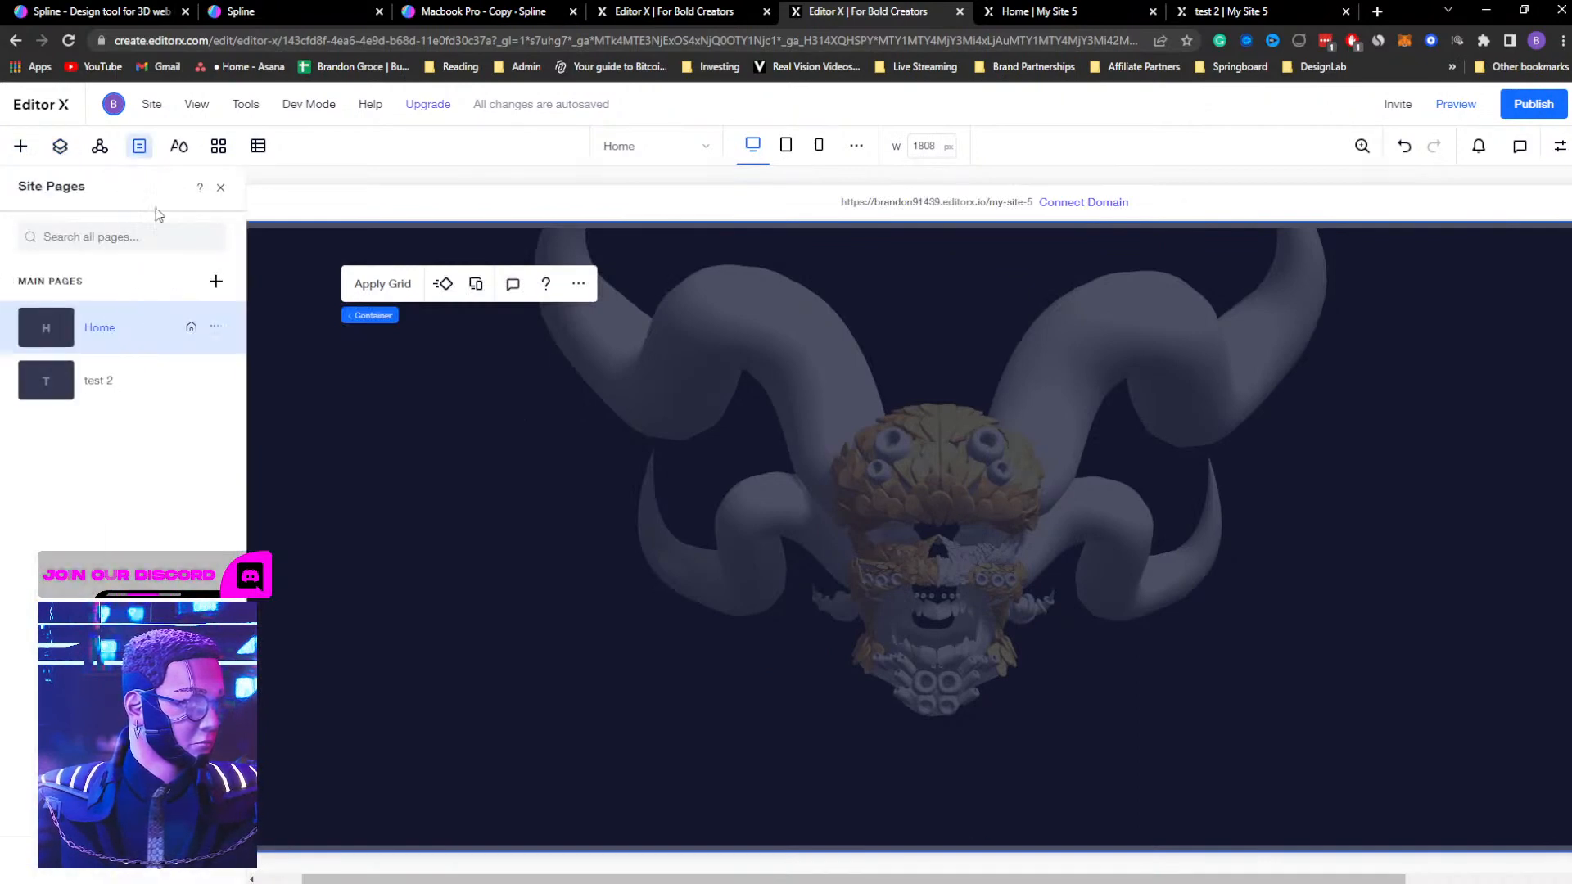
Step: Open the test 2 page of the site and select its embedded MacBook iframe
{"action": "left_click", "coordinate": [103, 378]}
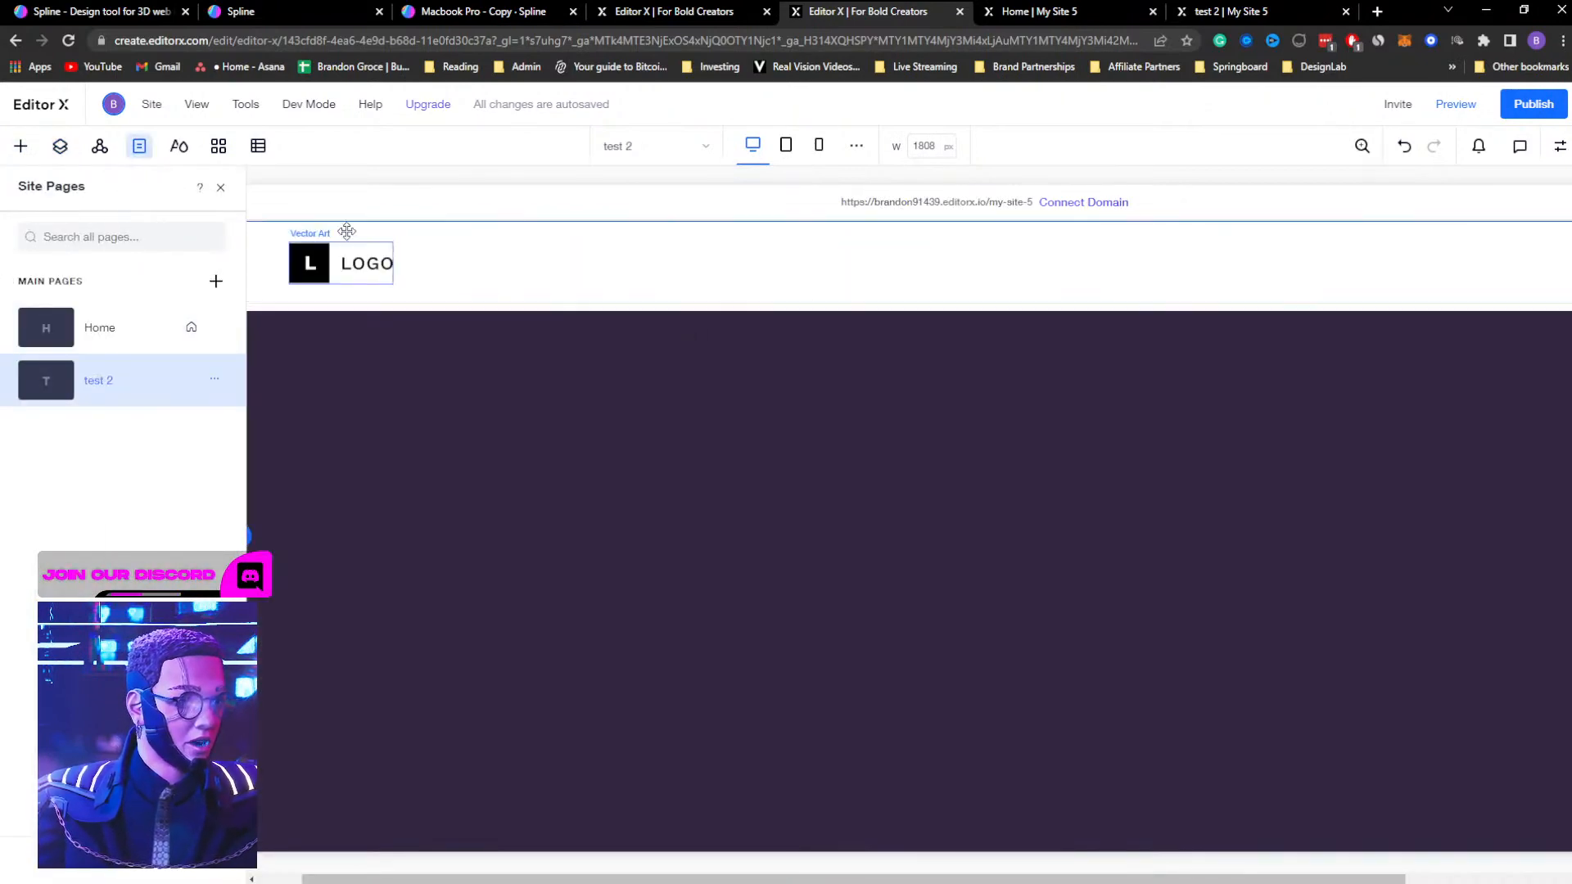
{"action": "left_click", "coordinate": [222, 190]}
{"action": "scroll", "coordinate": [1285, 424], "scroll_direction": "down", "scroll_amount": 1}
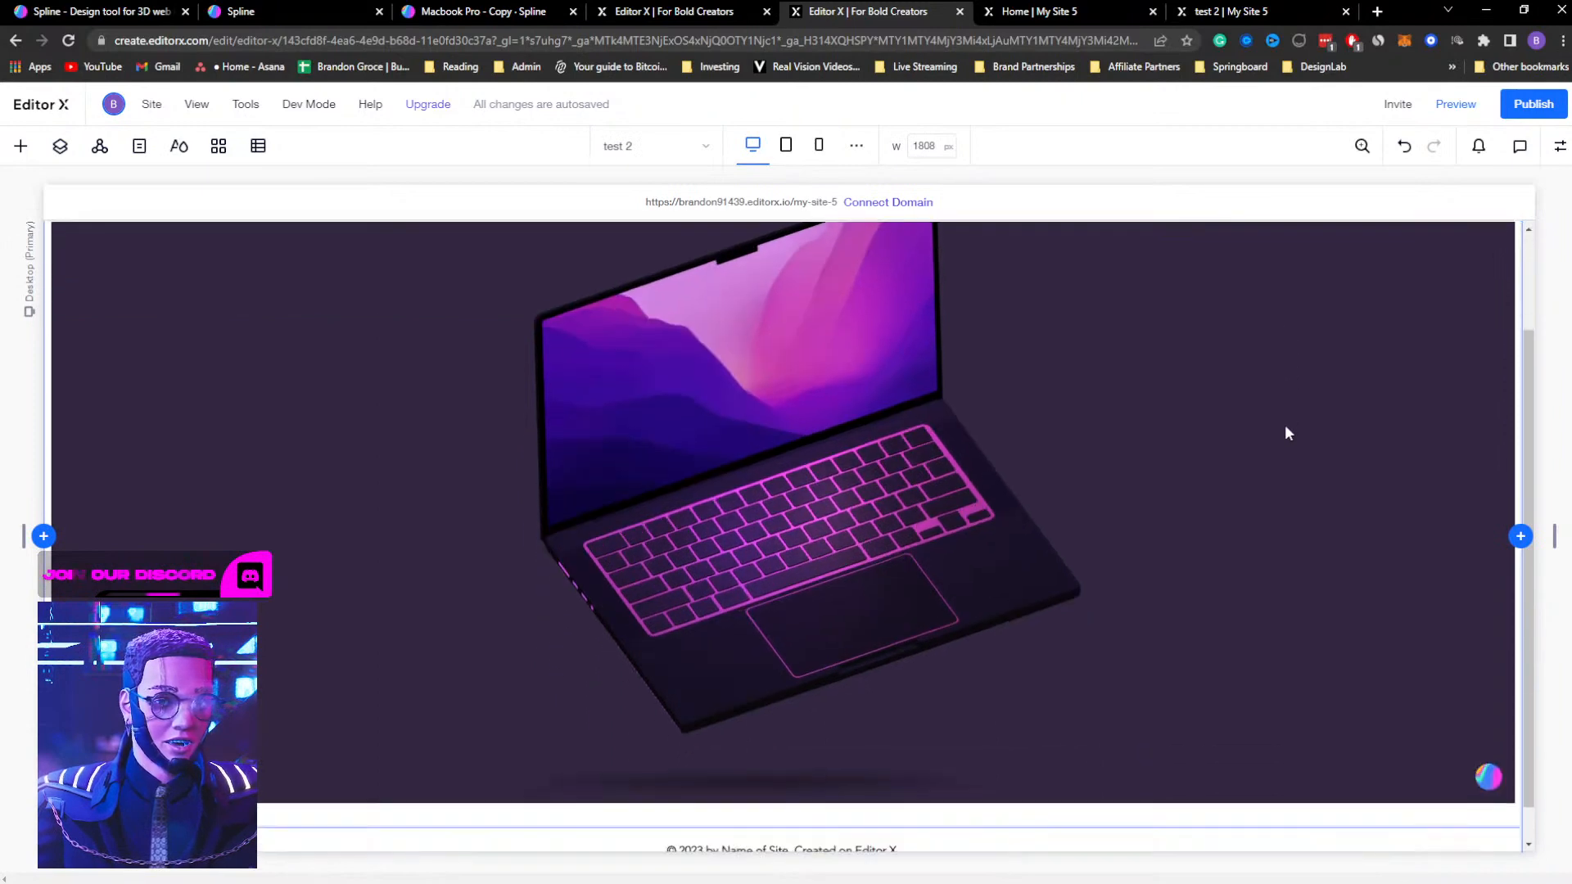
{"action": "scroll", "coordinate": [1285, 424], "scroll_direction": "up", "scroll_amount": 1}
{"action": "scroll", "coordinate": [1285, 421], "scroll_direction": "down", "scroll_amount": 1}
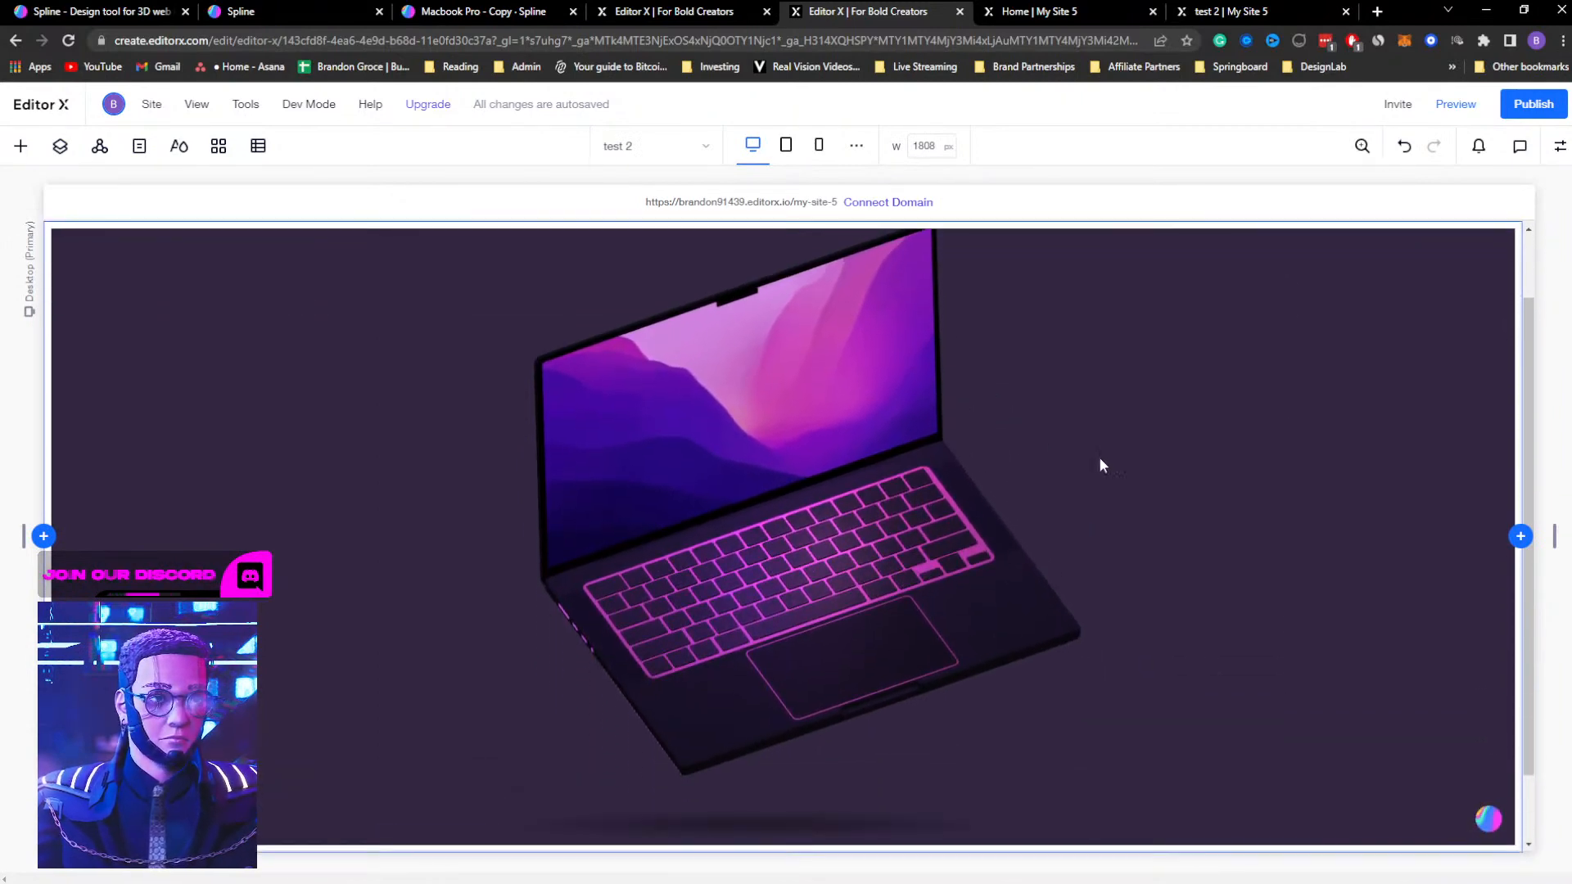
{"action": "left_click", "coordinate": [793, 411]}
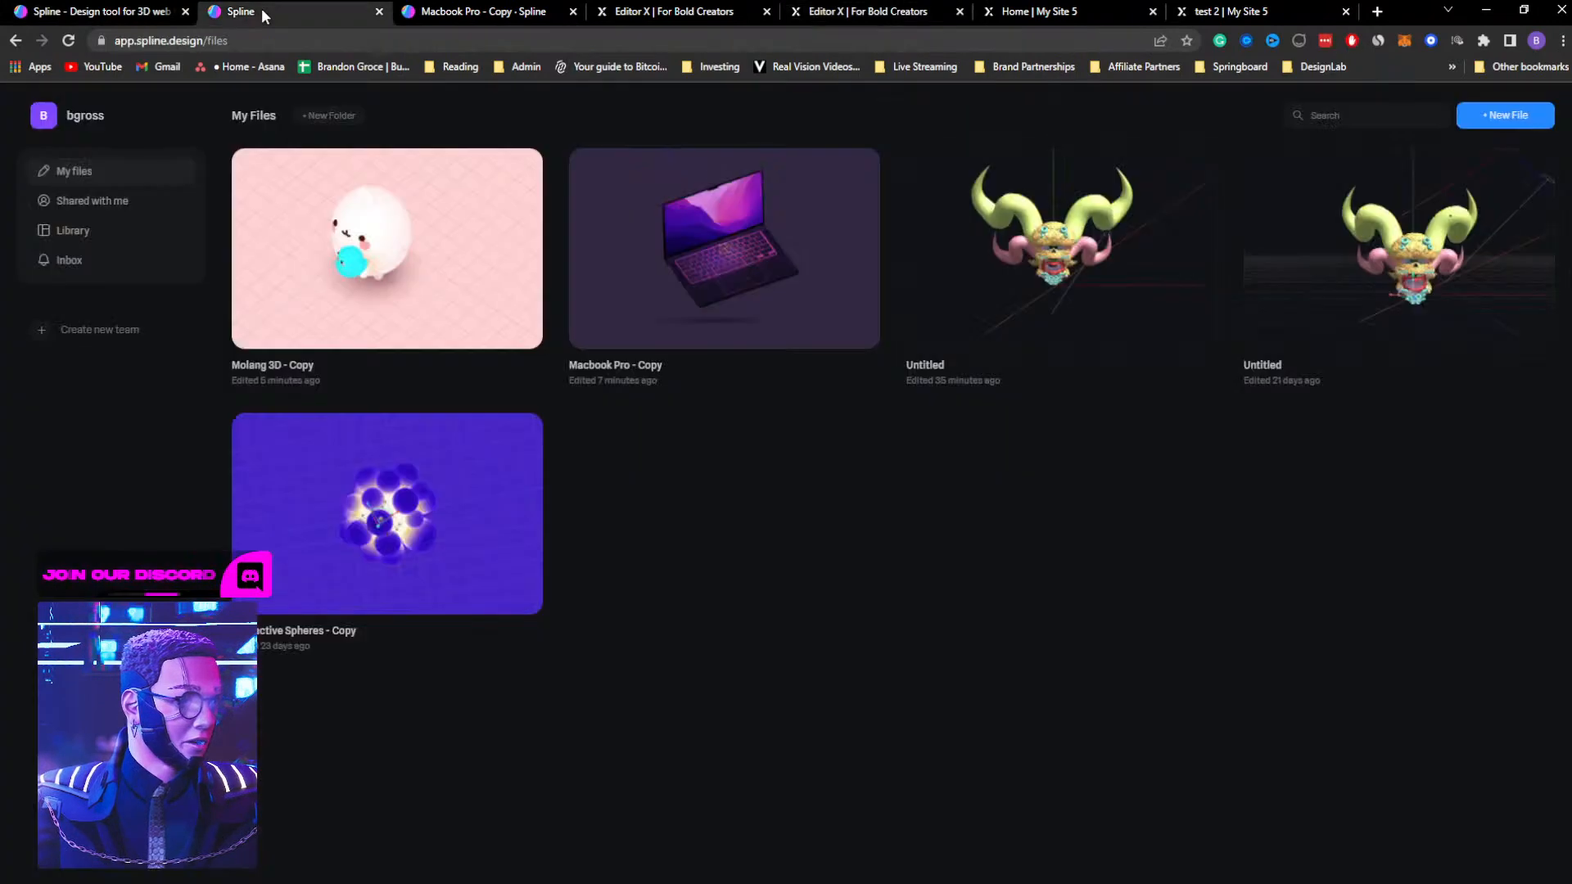
Step: Open the Macbook Pro - Copy scene in Spline, shift the laptop right of centre in the view, and keep Personal Camera
{"action": "left_click", "coordinate": [246, 11]}
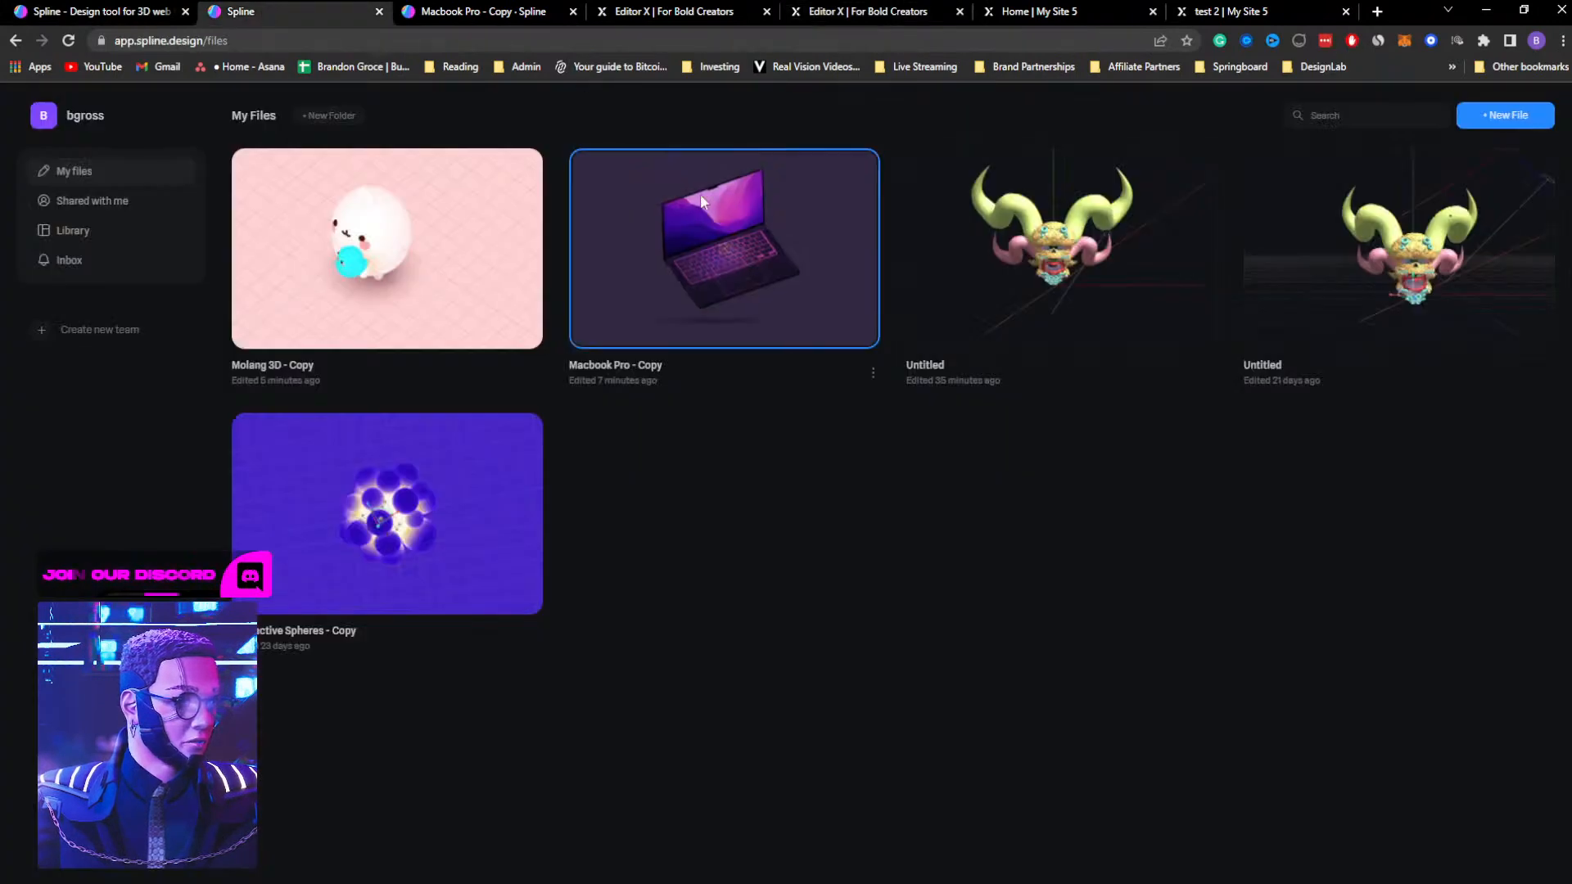
{"action": "double_click", "coordinate": [781, 291]}
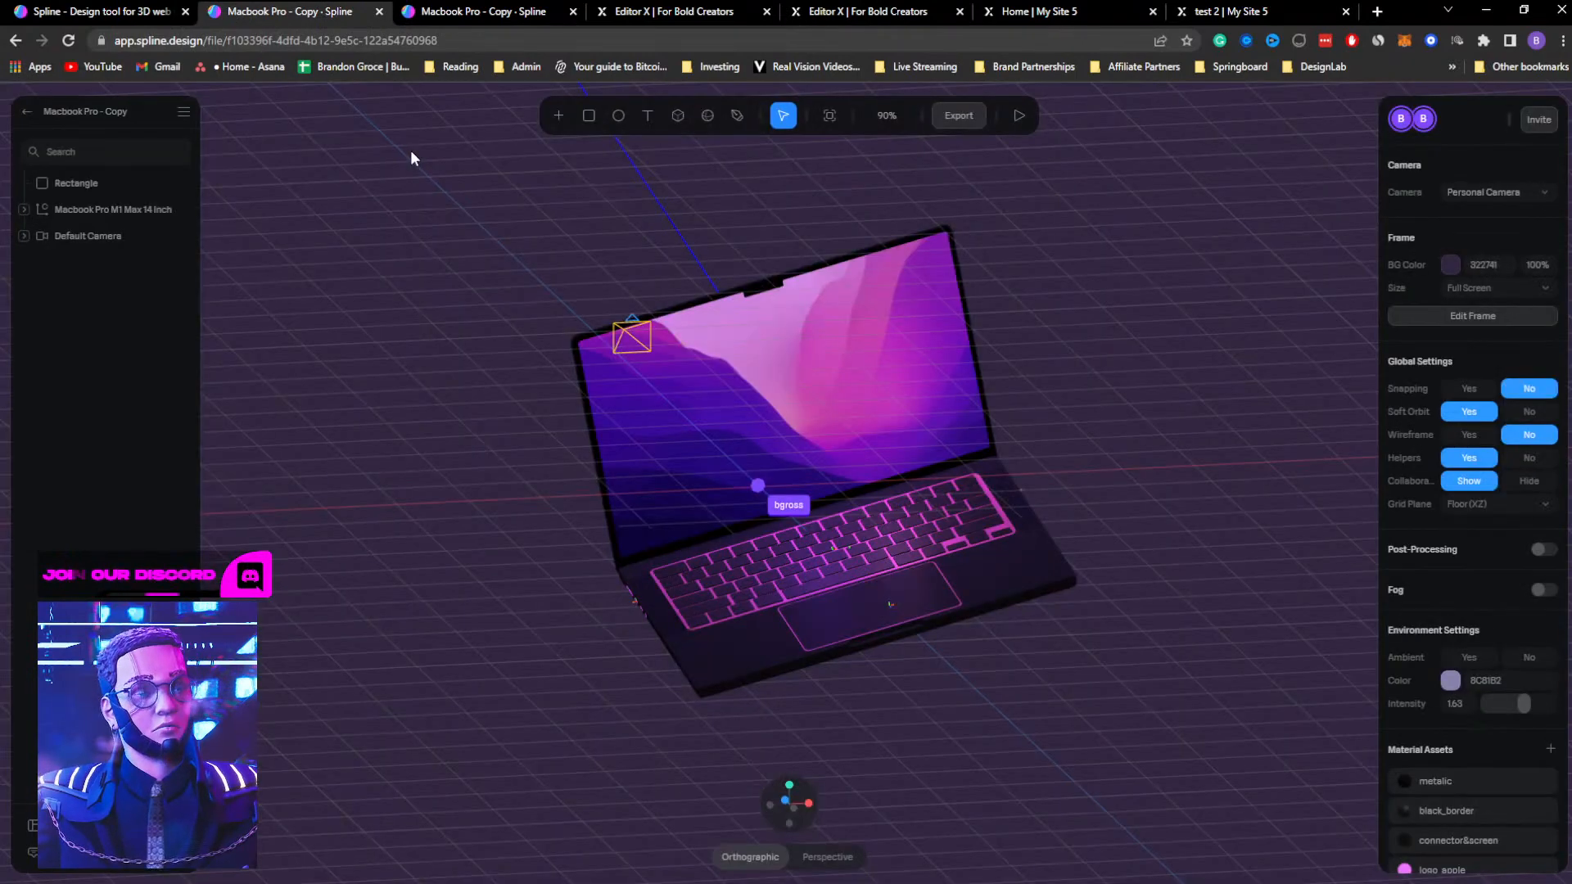
{"action": "left_click_drag", "start_coordinate": [446, 414], "coordinate": [705, 424]}
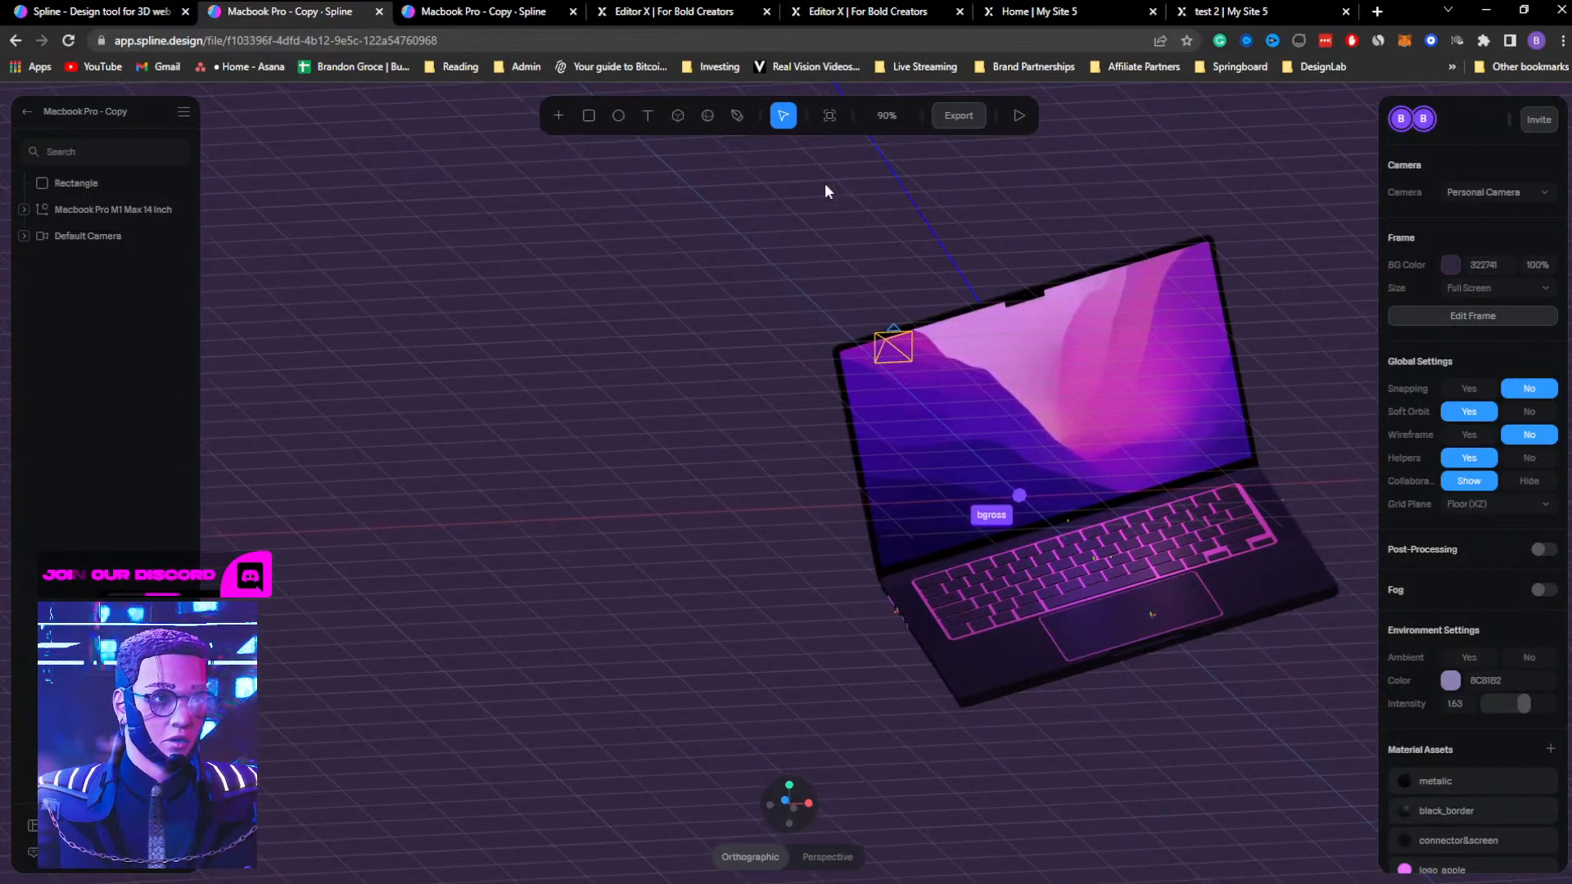
{"action": "left_click", "coordinate": [1464, 193]}
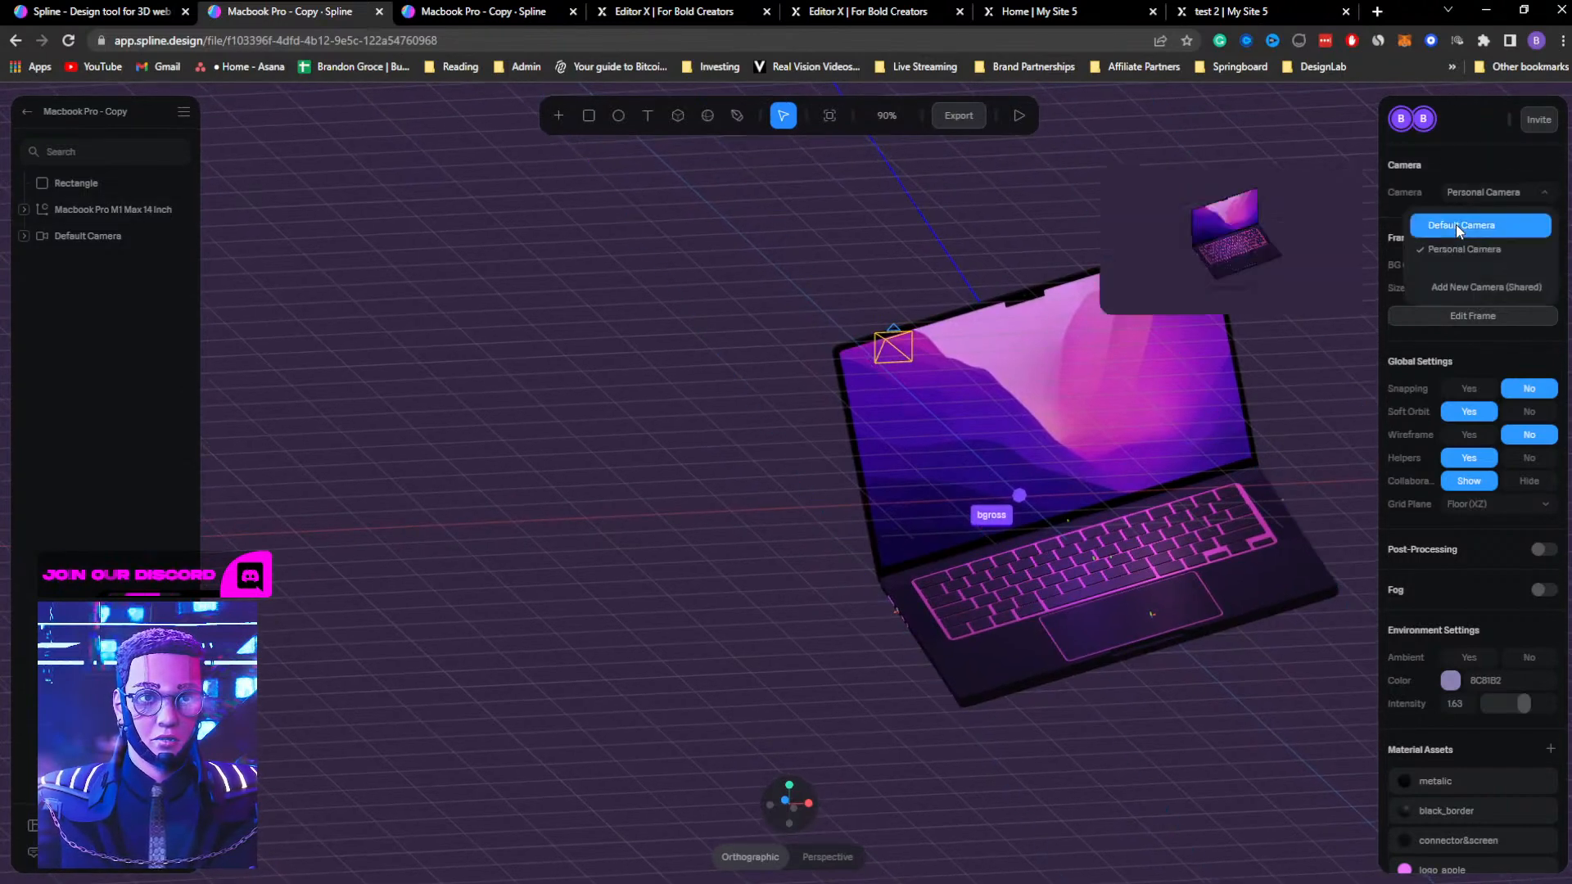
{"action": "left_click", "coordinate": [1451, 248]}
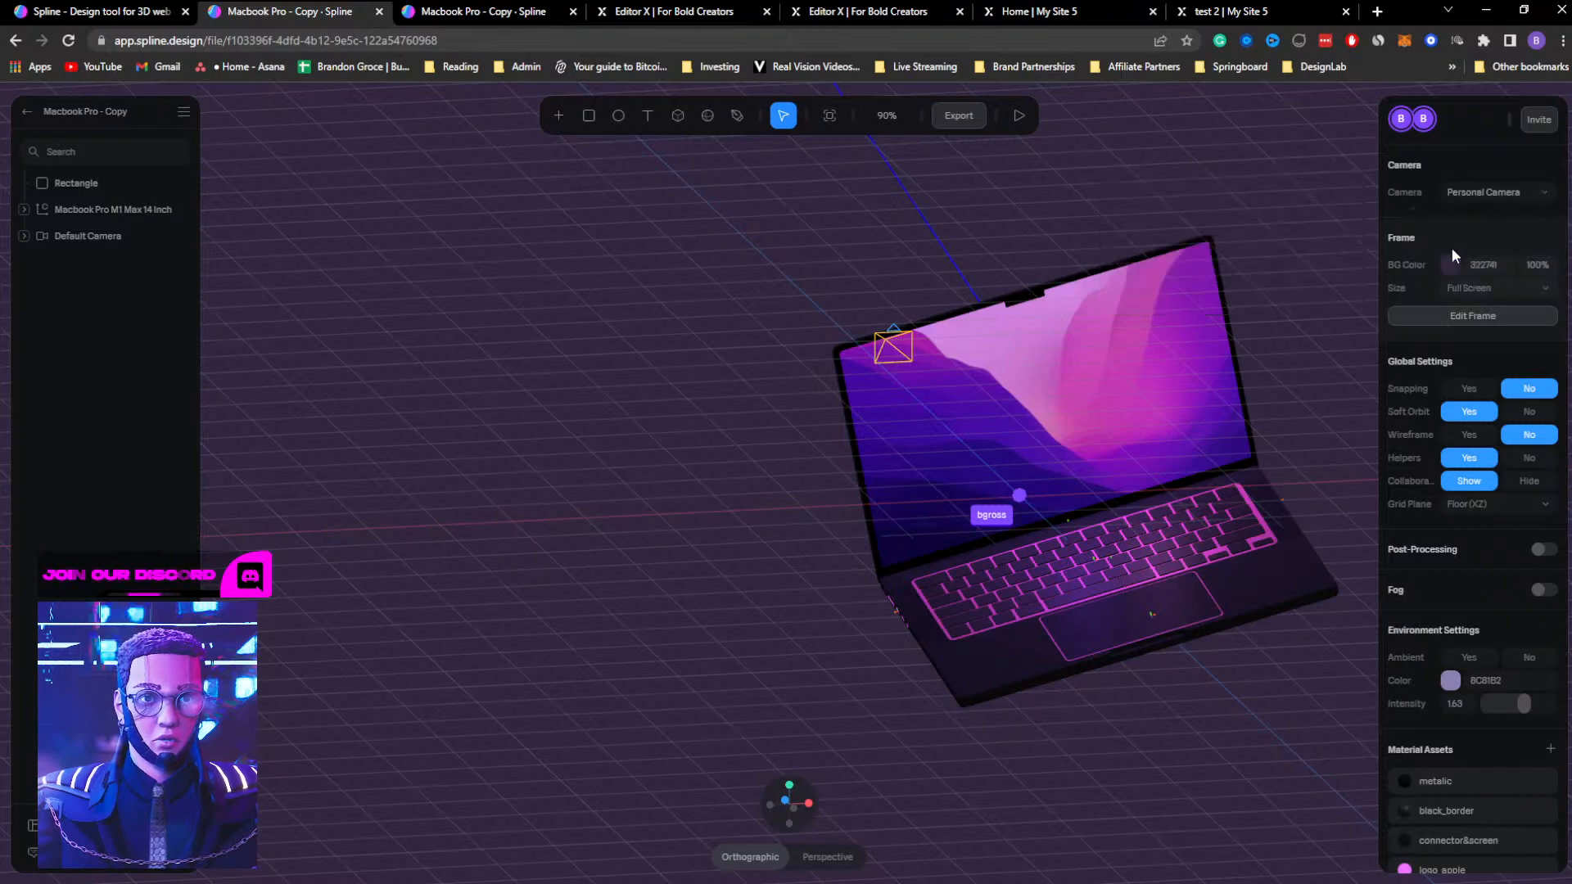
{"action": "left_click", "coordinate": [1474, 190]}
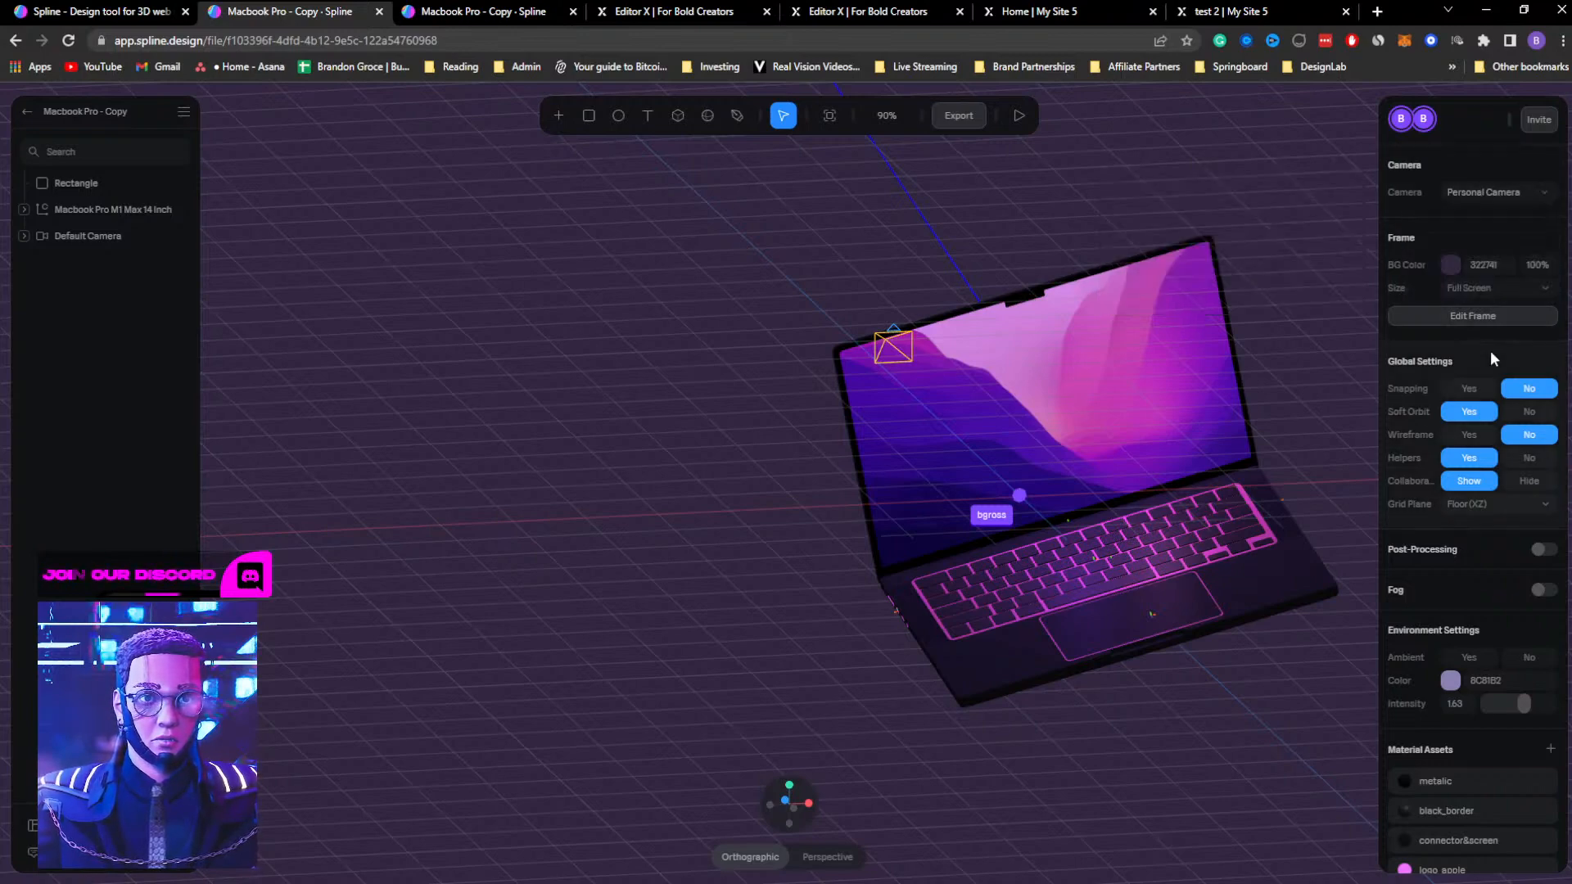
Step: Check the laptop's placement in the frame preview and shift the scene view so it sits farther right within the frame
{"action": "left_click", "coordinate": [1477, 319]}
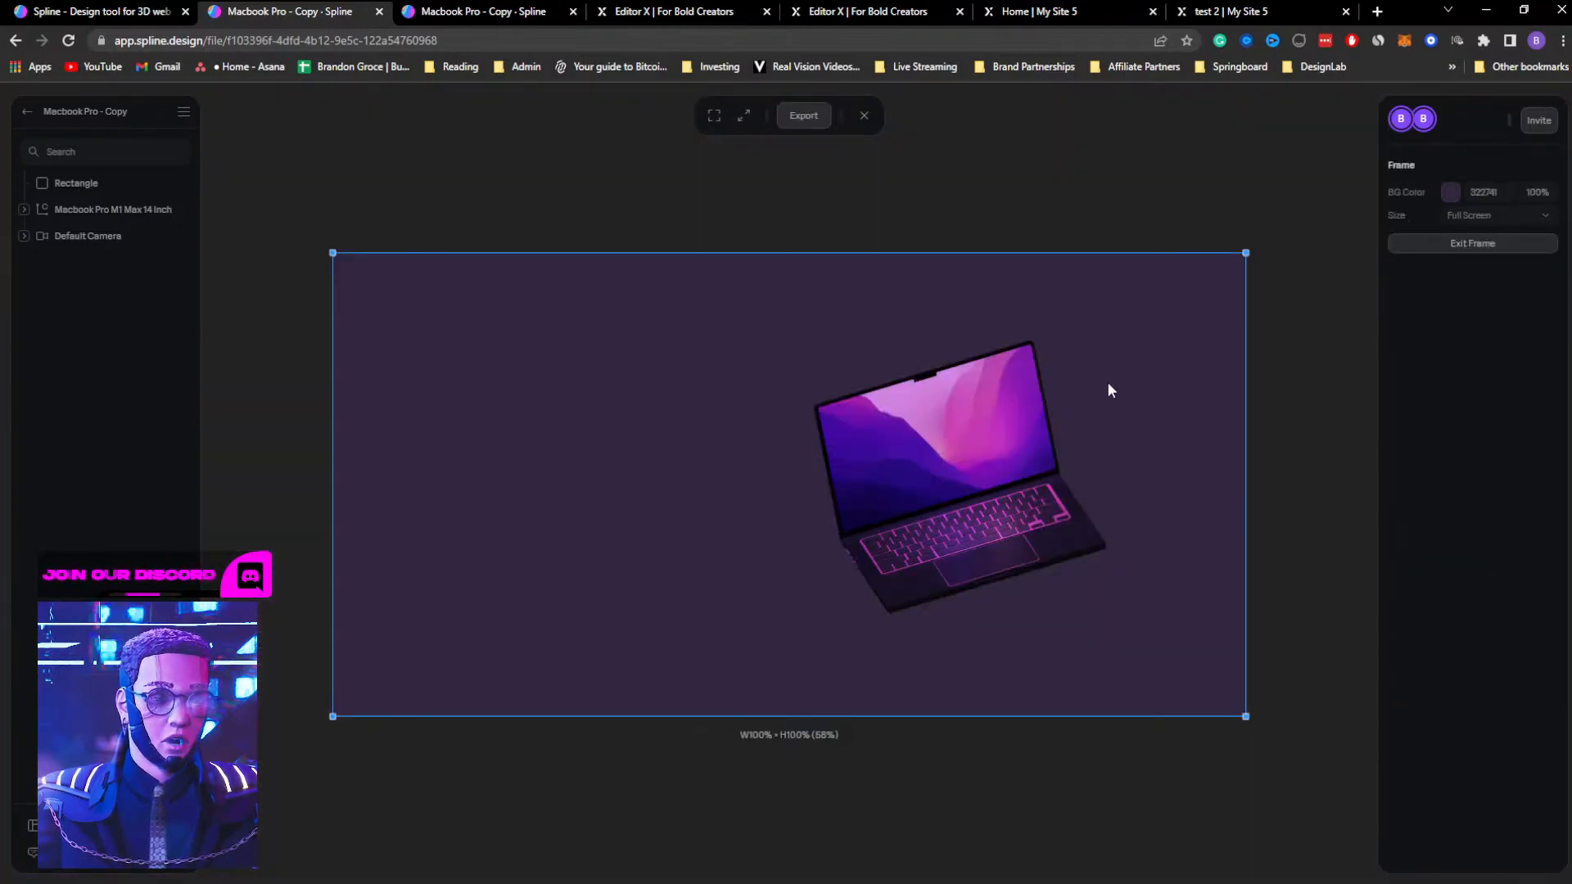
{"action": "left_click_drag", "start_coordinate": [970, 440], "coordinate": [922, 430]}
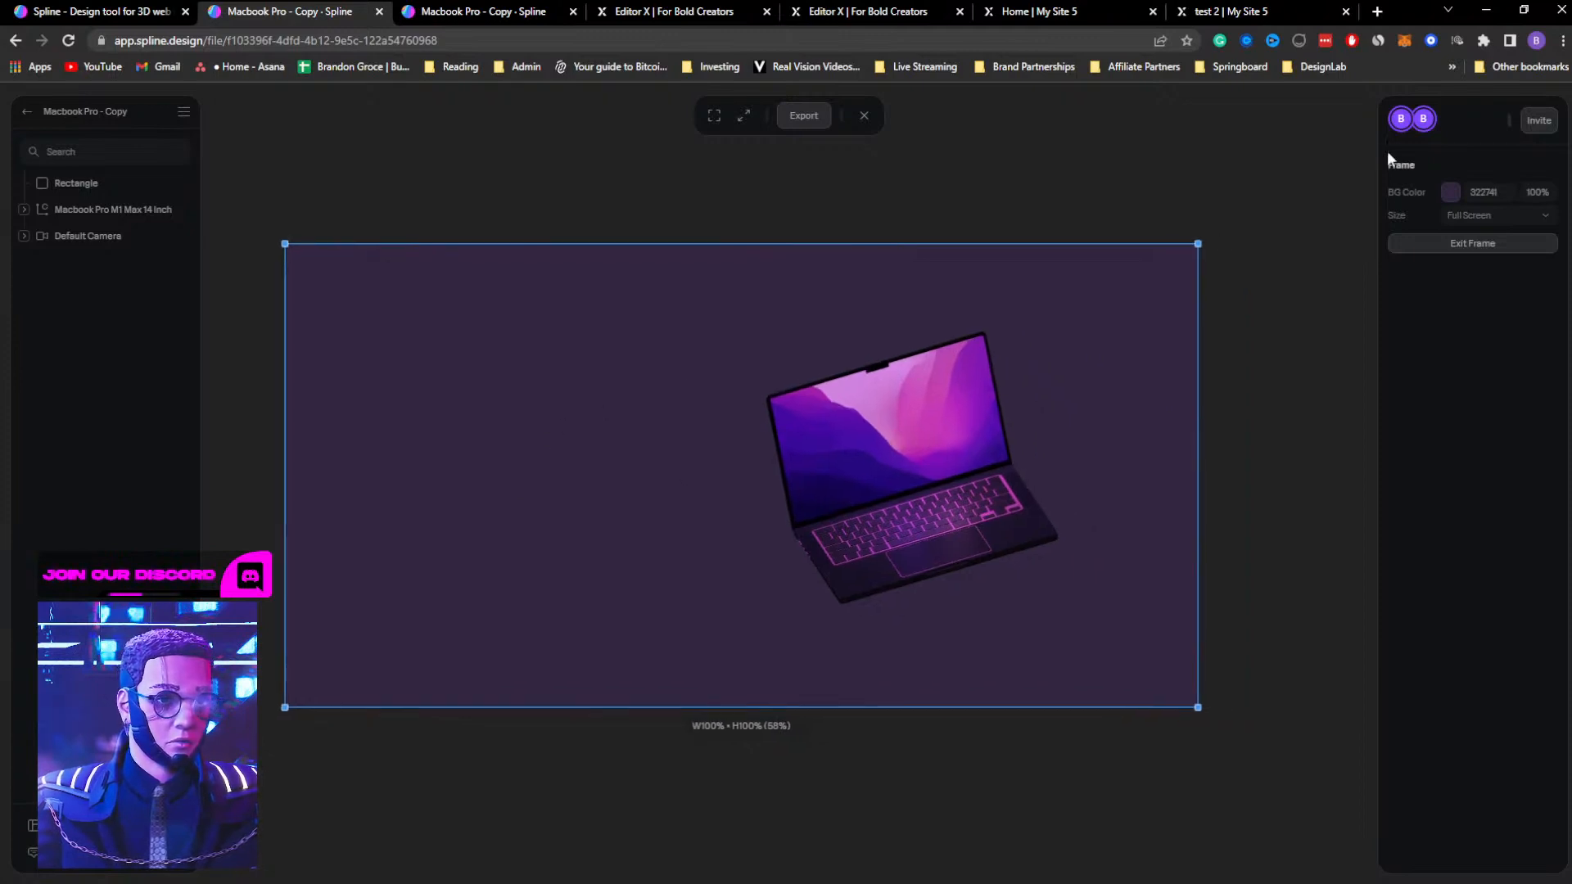
{"action": "left_click", "coordinate": [1487, 244]}
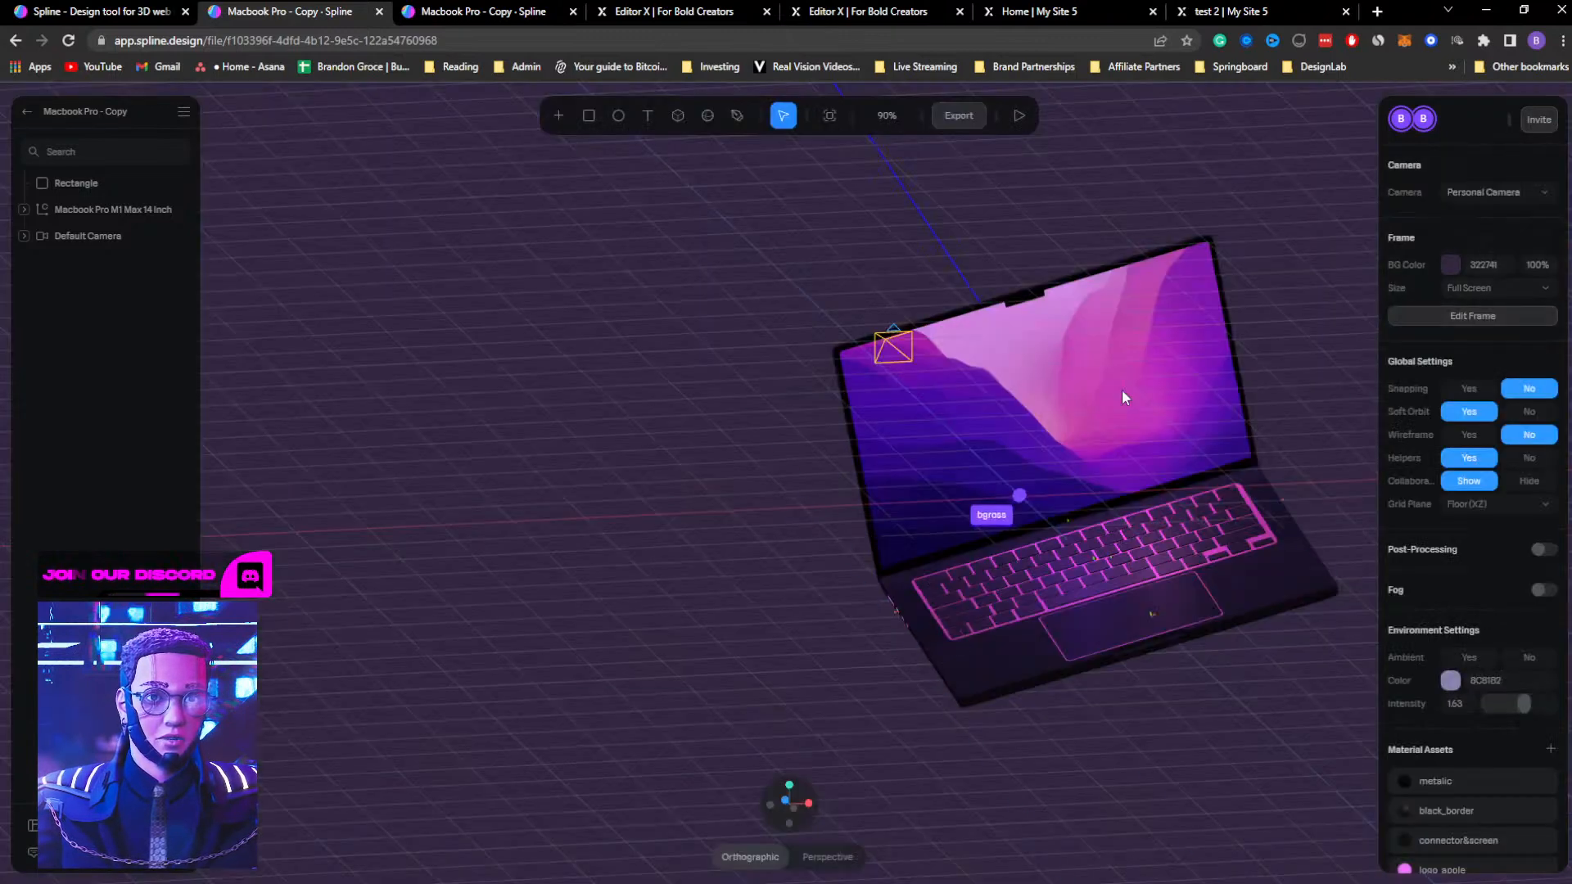
{"action": "left_click_drag", "start_coordinate": [990, 385], "coordinate": [1104, 378]}
{"action": "left_click", "coordinate": [1473, 319]}
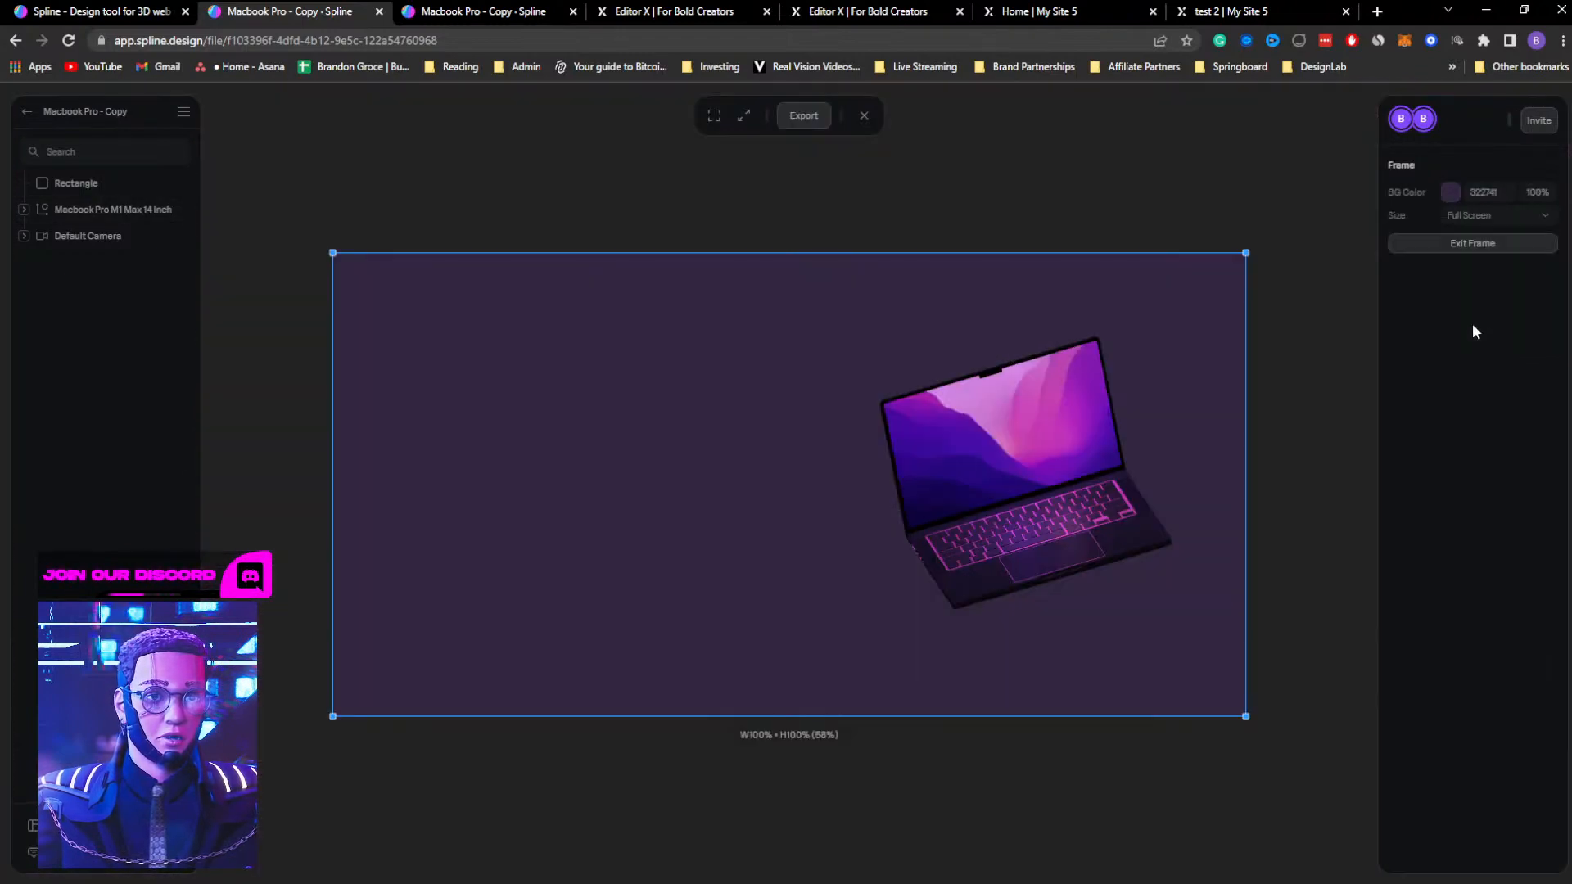
{"action": "left_click", "coordinate": [1498, 243]}
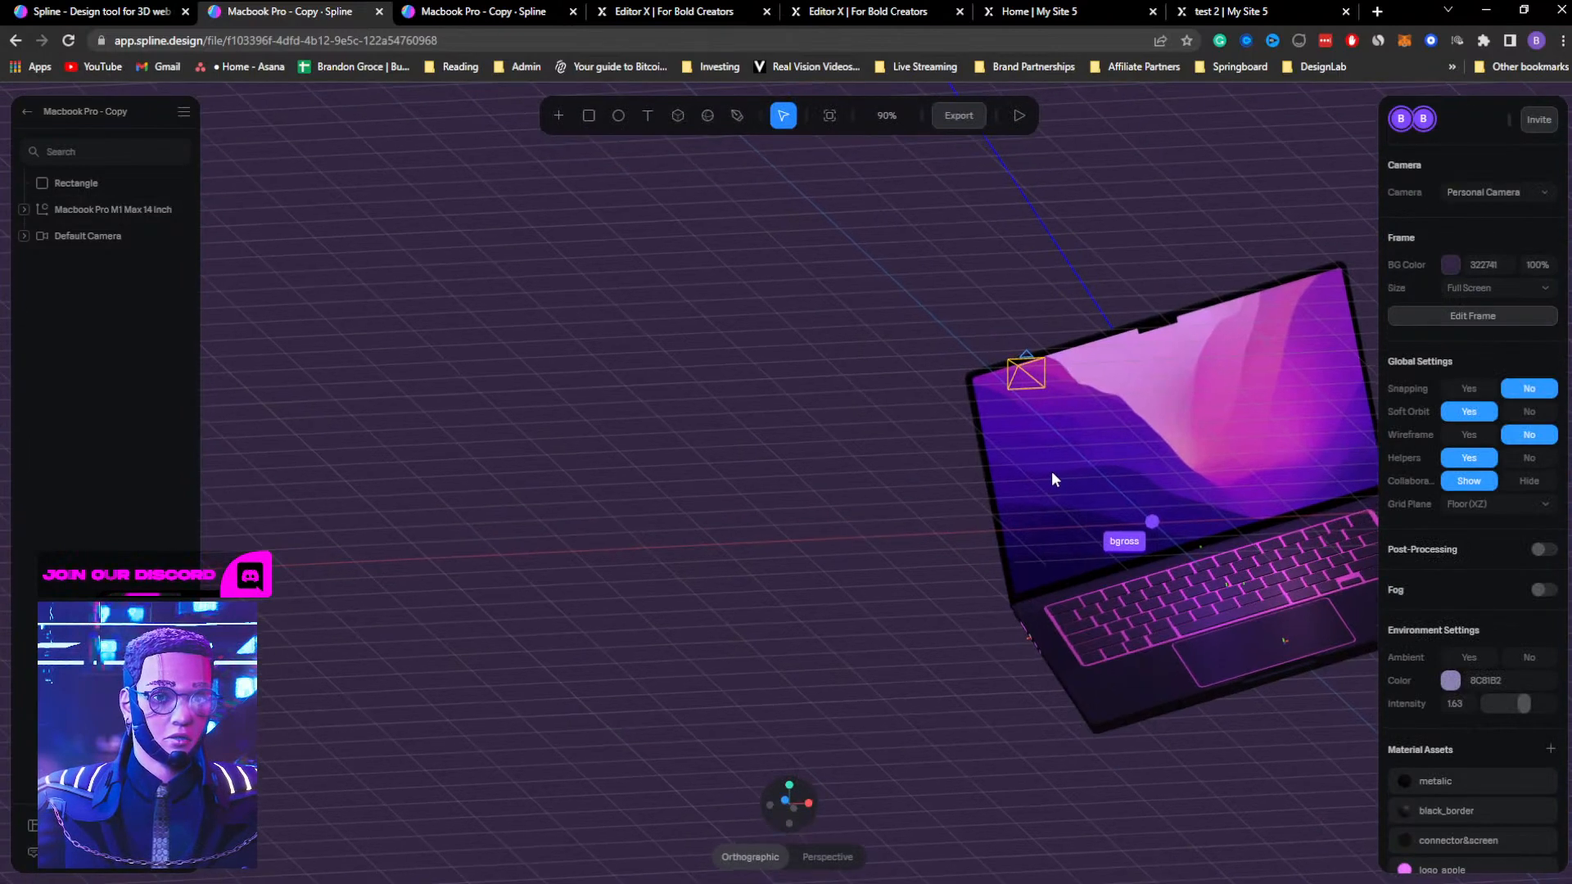
{"action": "left_click", "coordinate": [1455, 316]}
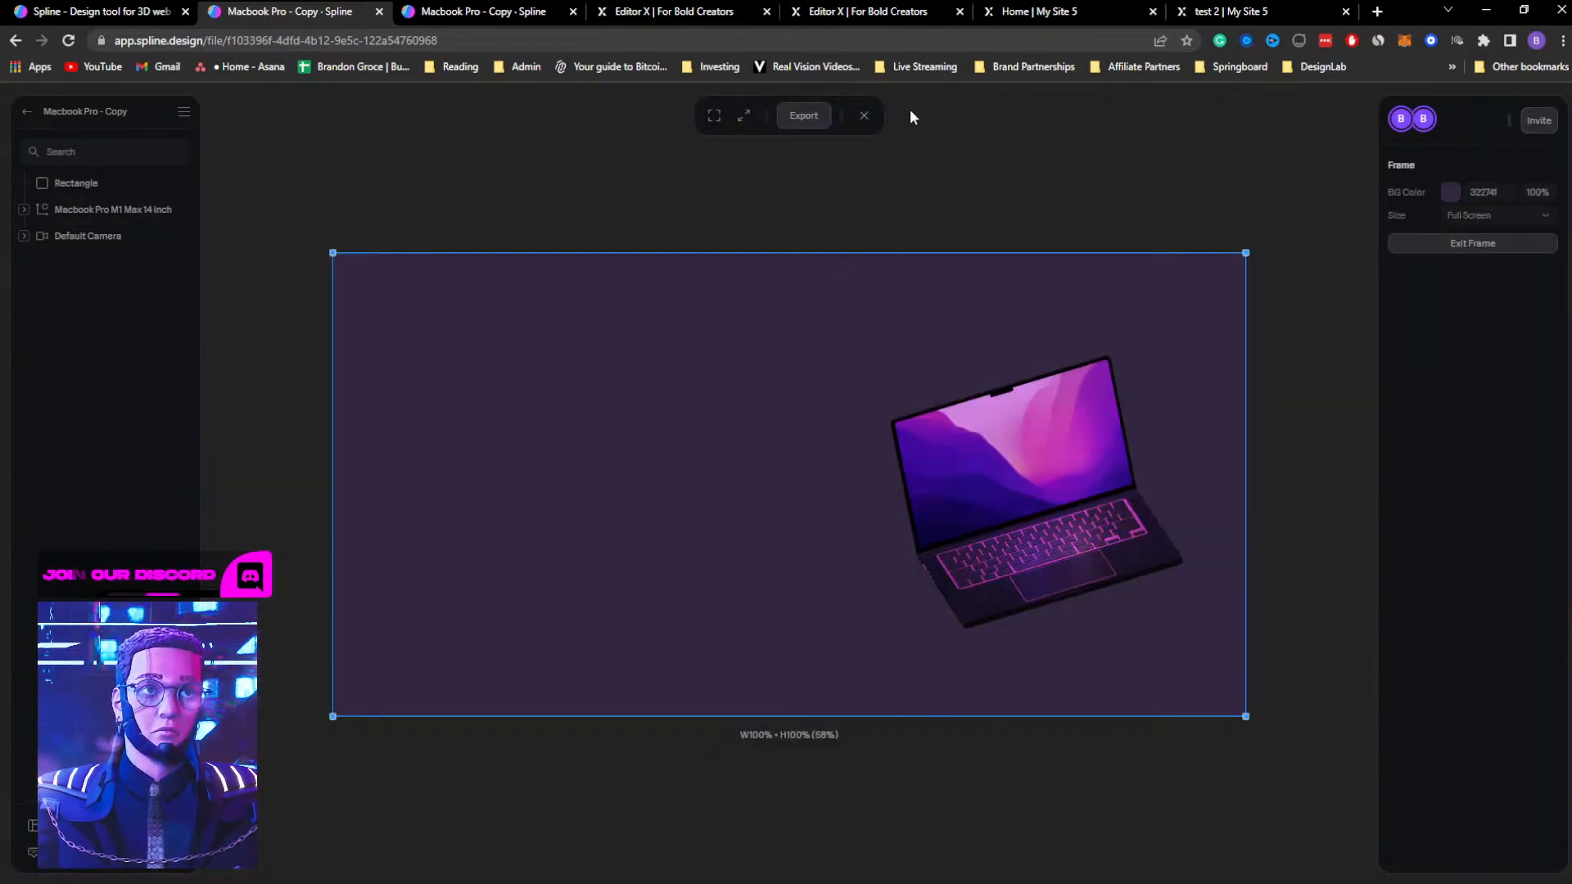
Step: Copy the scene's public embed code and replace the iframe code on the Editor X test 2 page with it
{"action": "left_click", "coordinate": [802, 107]}
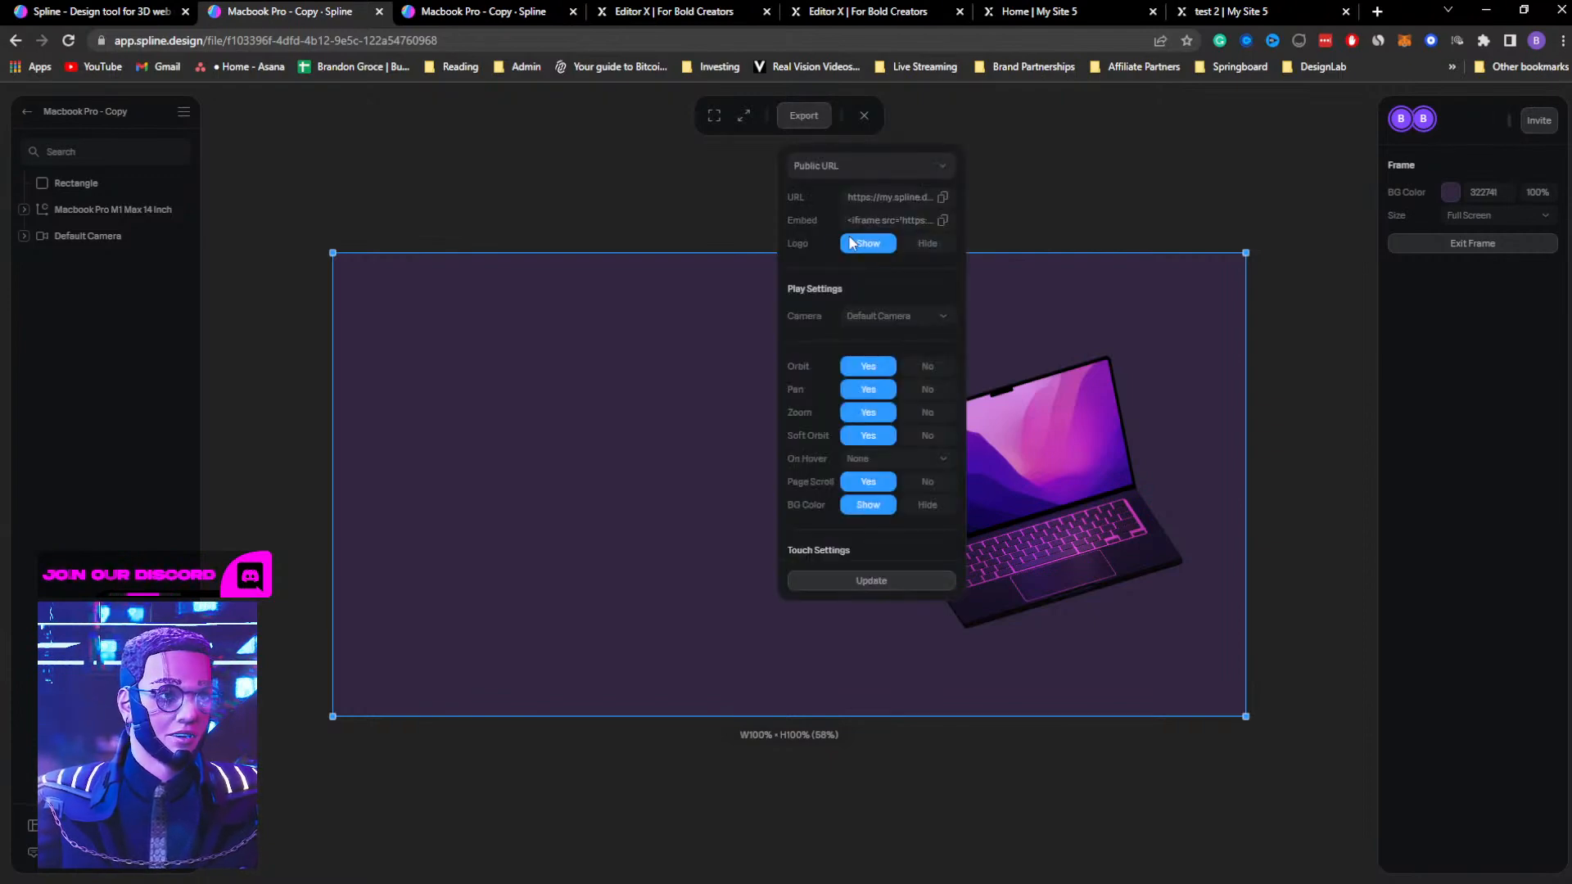
{"action": "left_click", "coordinate": [943, 220]}
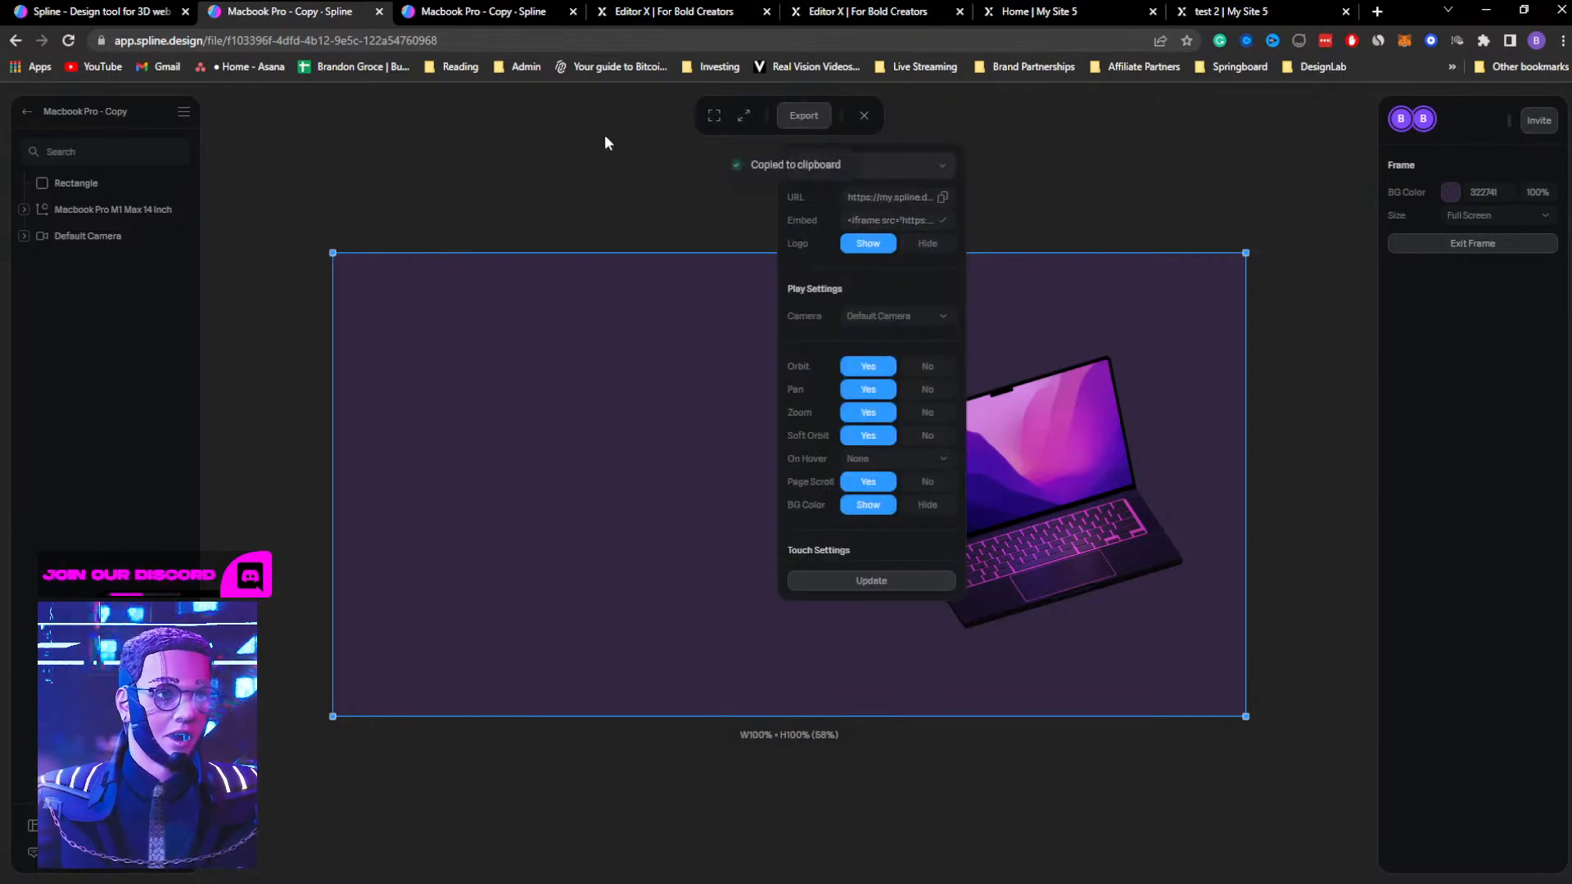
{"action": "left_click", "coordinate": [660, 10]}
{"action": "left_click", "coordinate": [858, 11]}
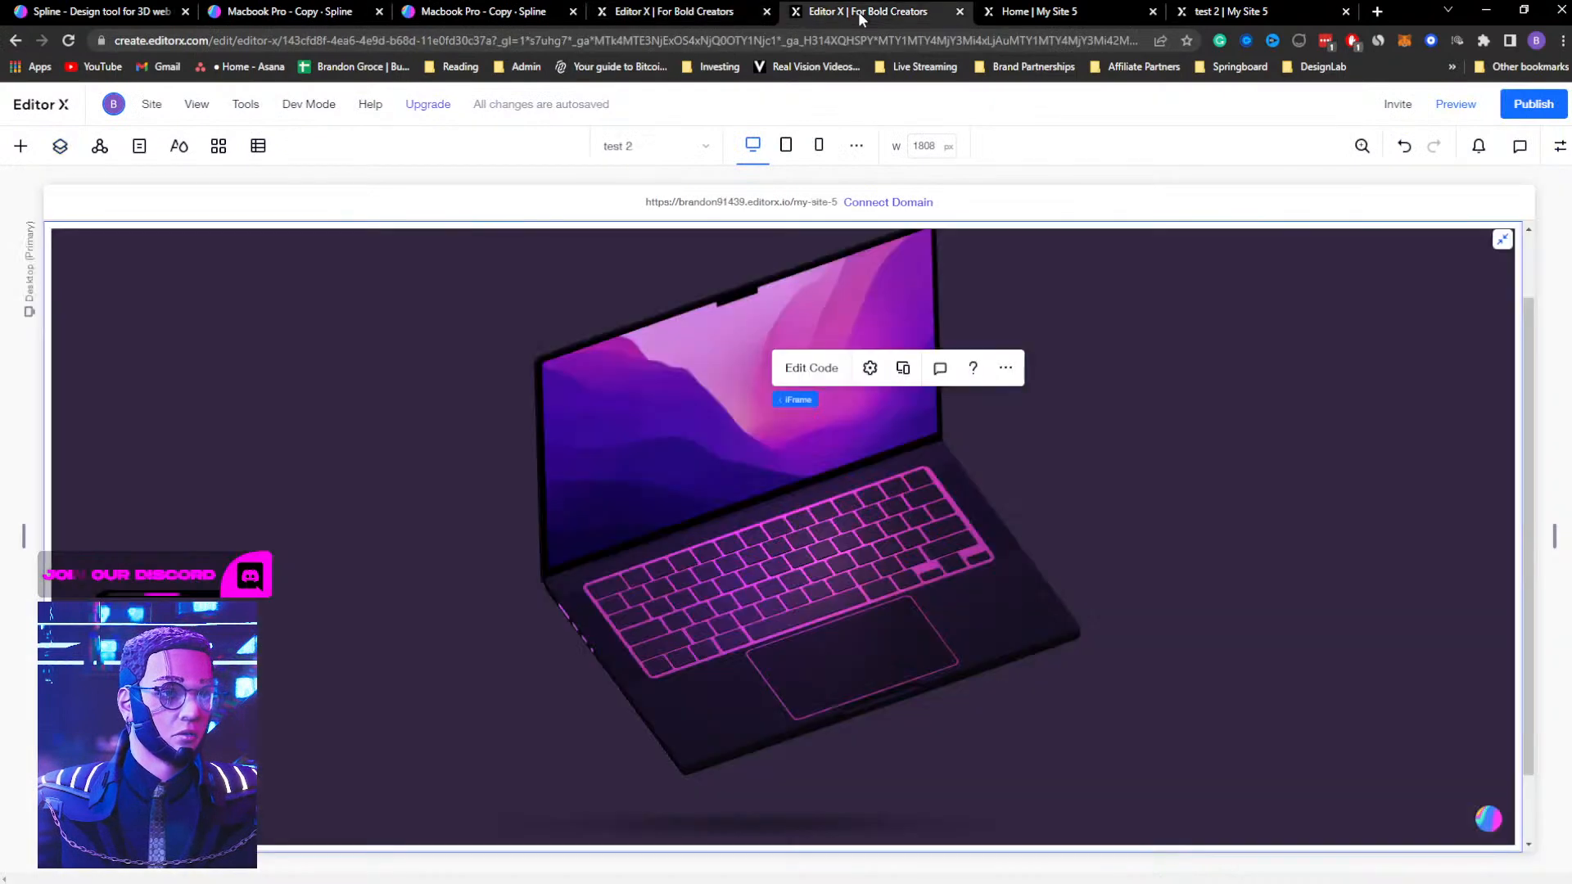
{"action": "left_click", "coordinate": [801, 368]}
{"action": "left_click", "coordinate": [235, 470]}
{"action": "key", "text": "ctrl+a"}
{"action": "key", "text": "ctrl+v"}
{"action": "left_click", "coordinate": [294, 649]}
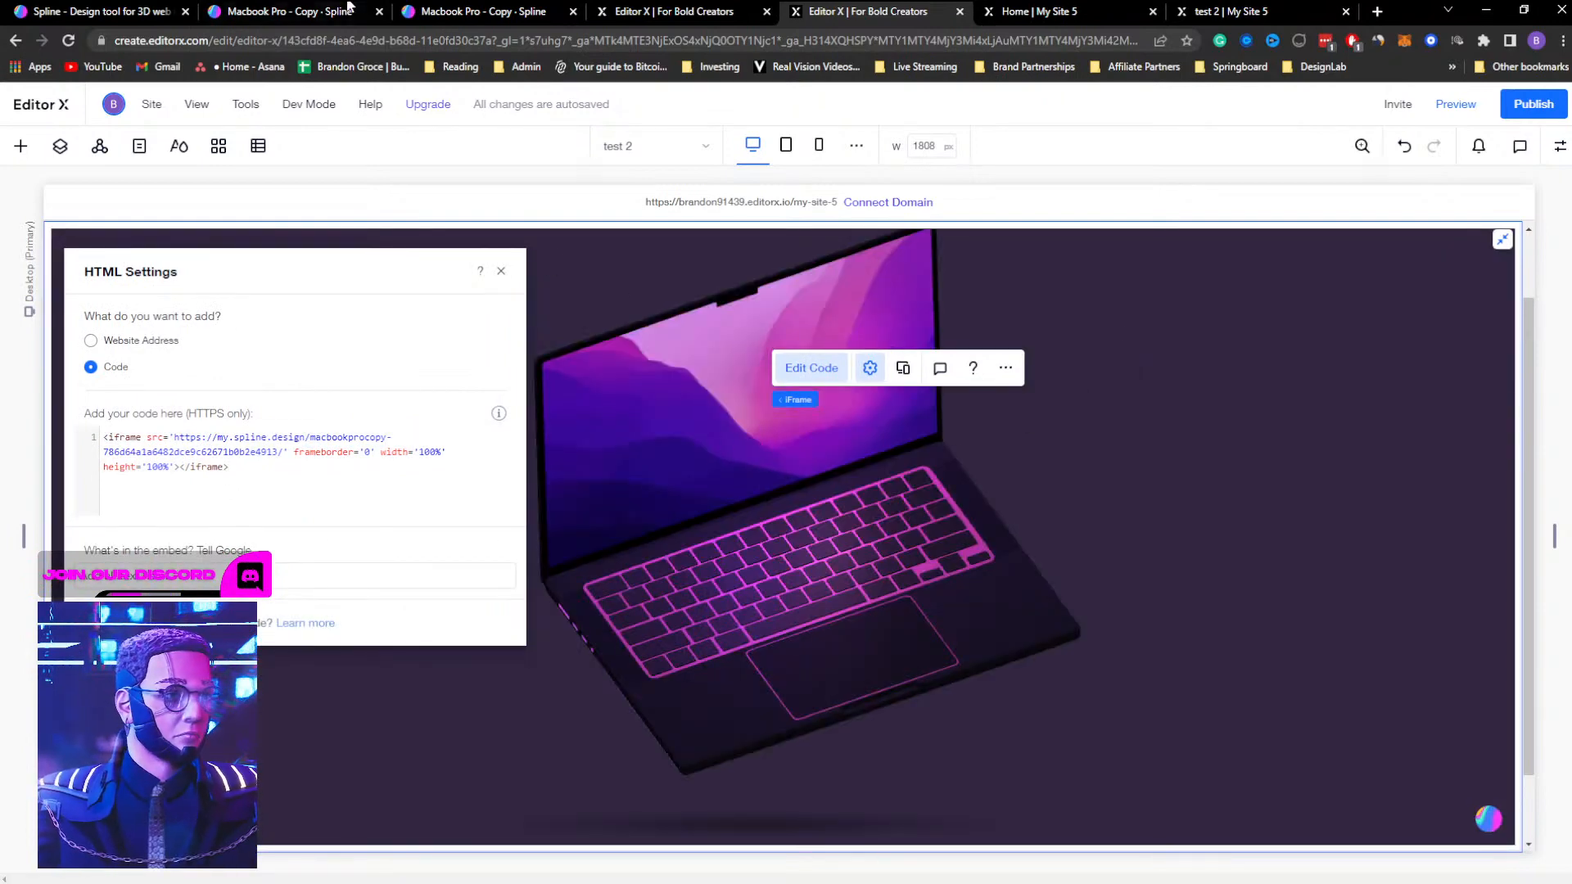
Step: Switch back to the Spline MacBook scene, set the export's play camera to Personal Camera, and recheck the laptop's placement in the frame
{"action": "left_click", "coordinate": [308, 15]}
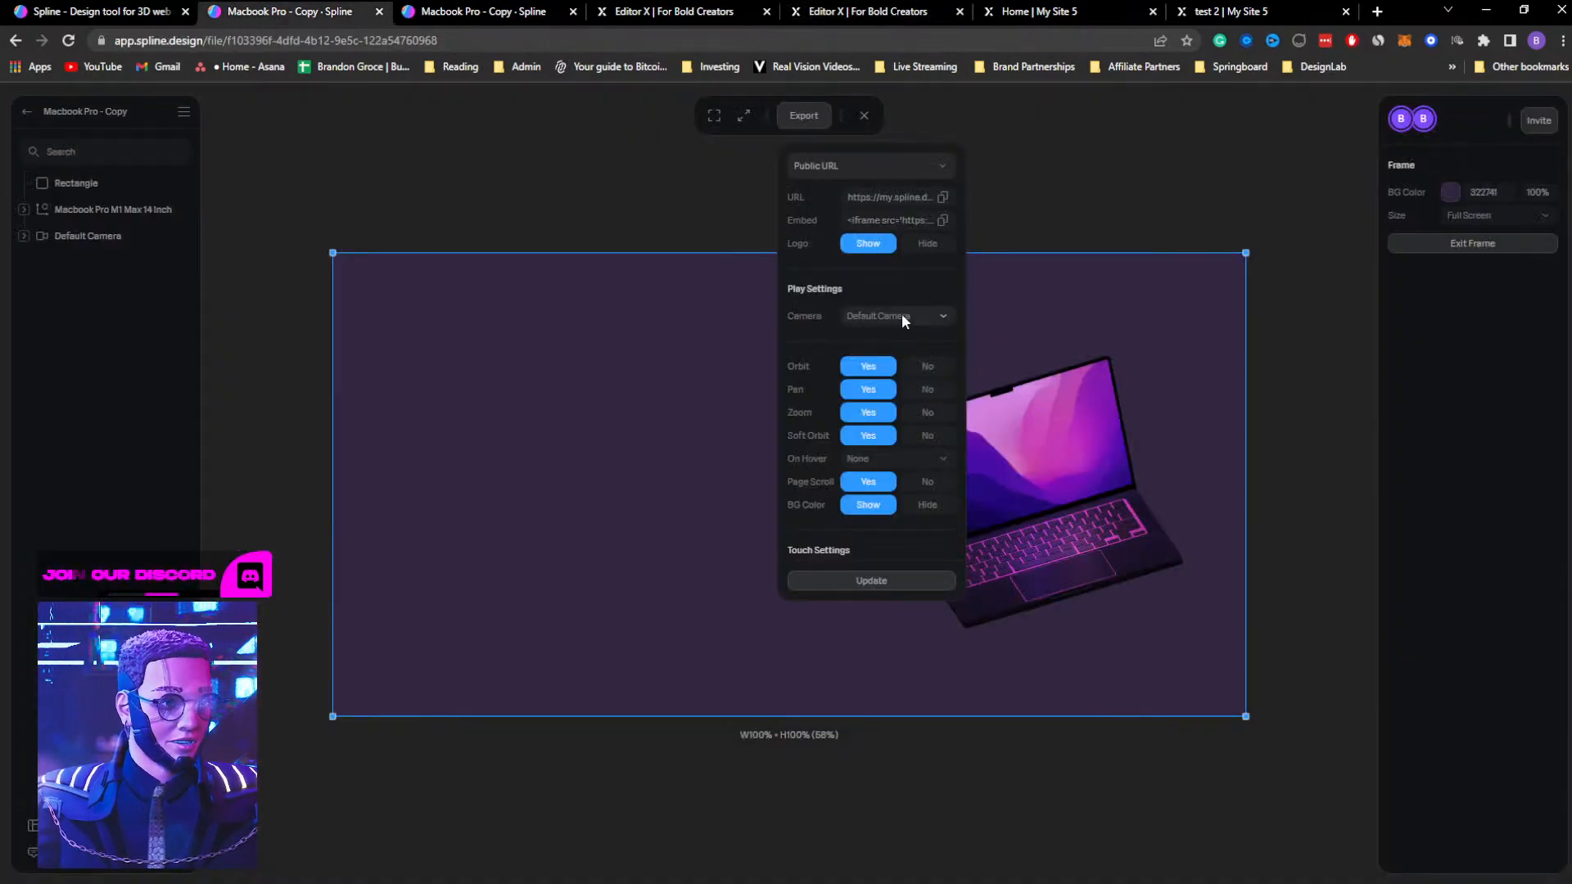
{"action": "left_click", "coordinate": [864, 319]}
{"action": "left_click", "coordinate": [883, 334]}
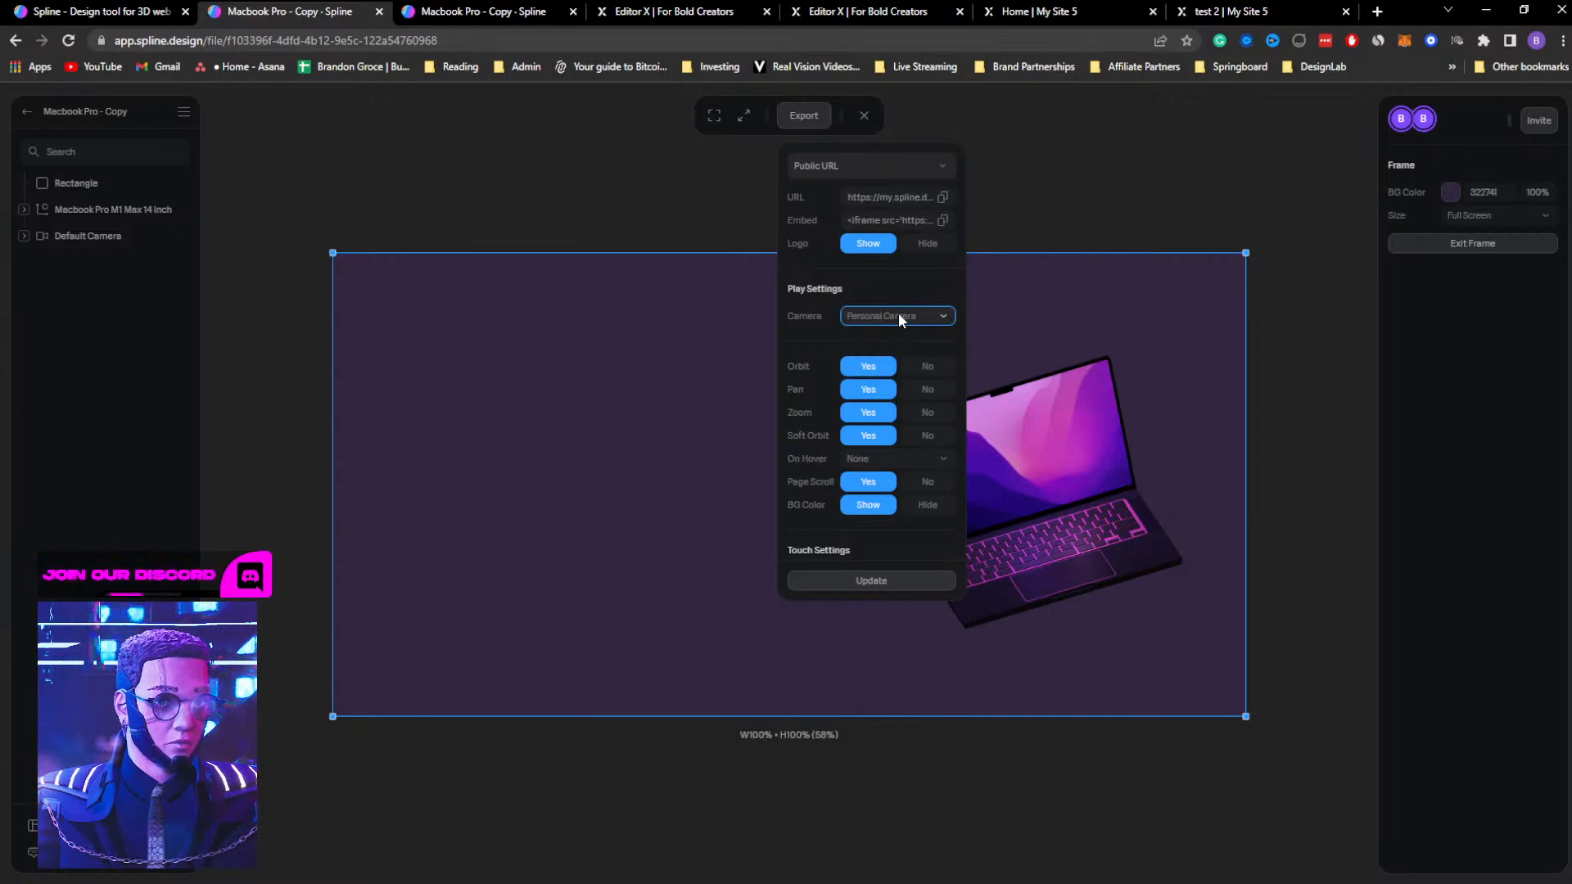
{"action": "left_click", "coordinate": [1066, 178]}
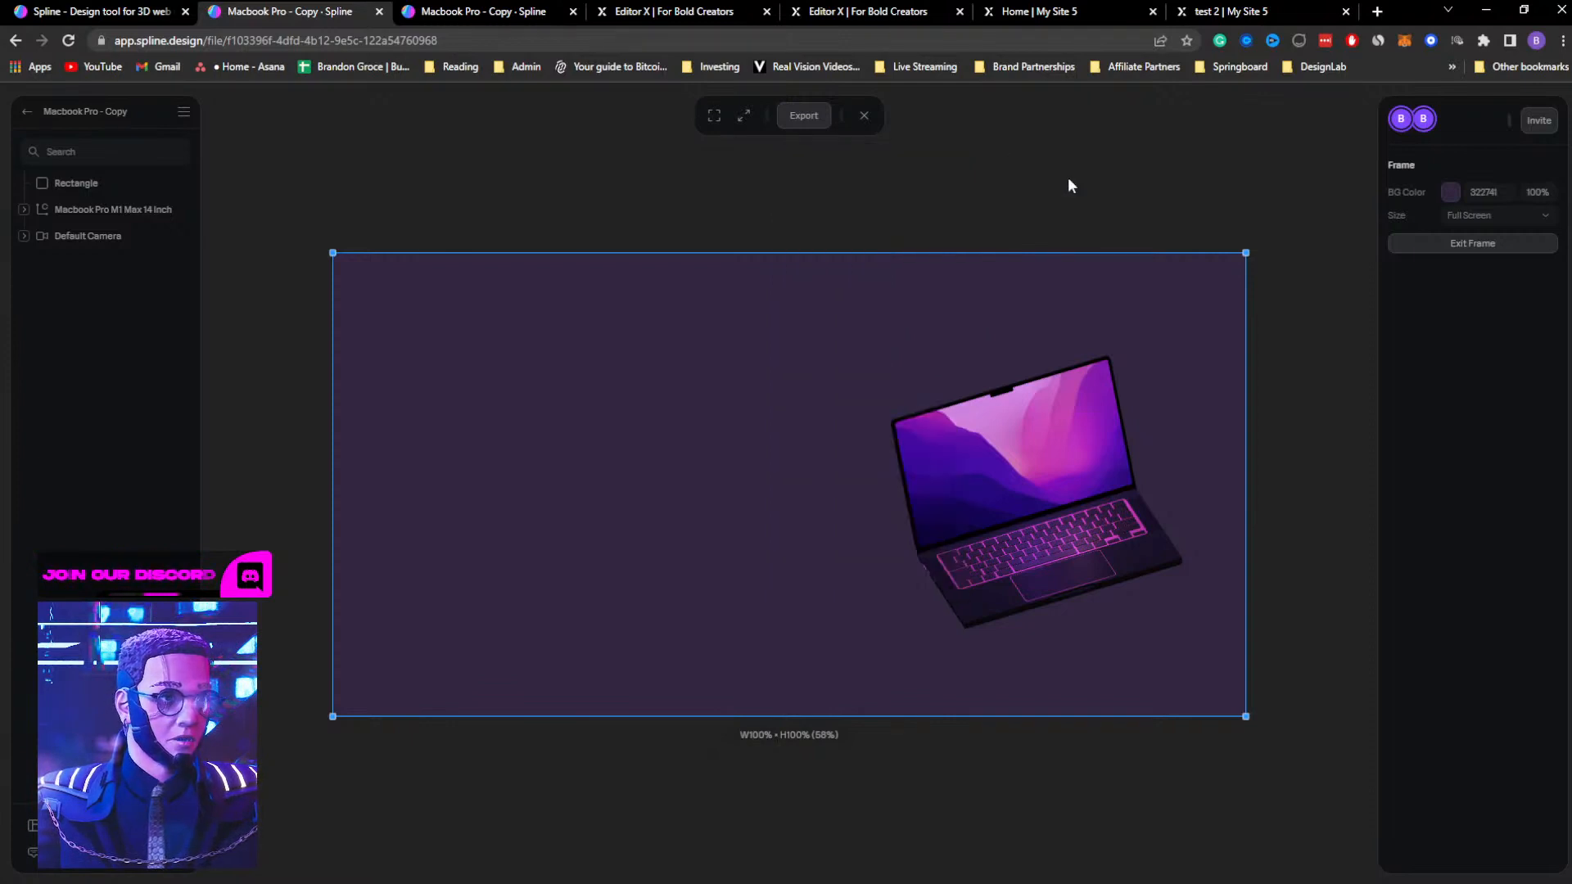
{"action": "left_click", "coordinate": [1466, 244]}
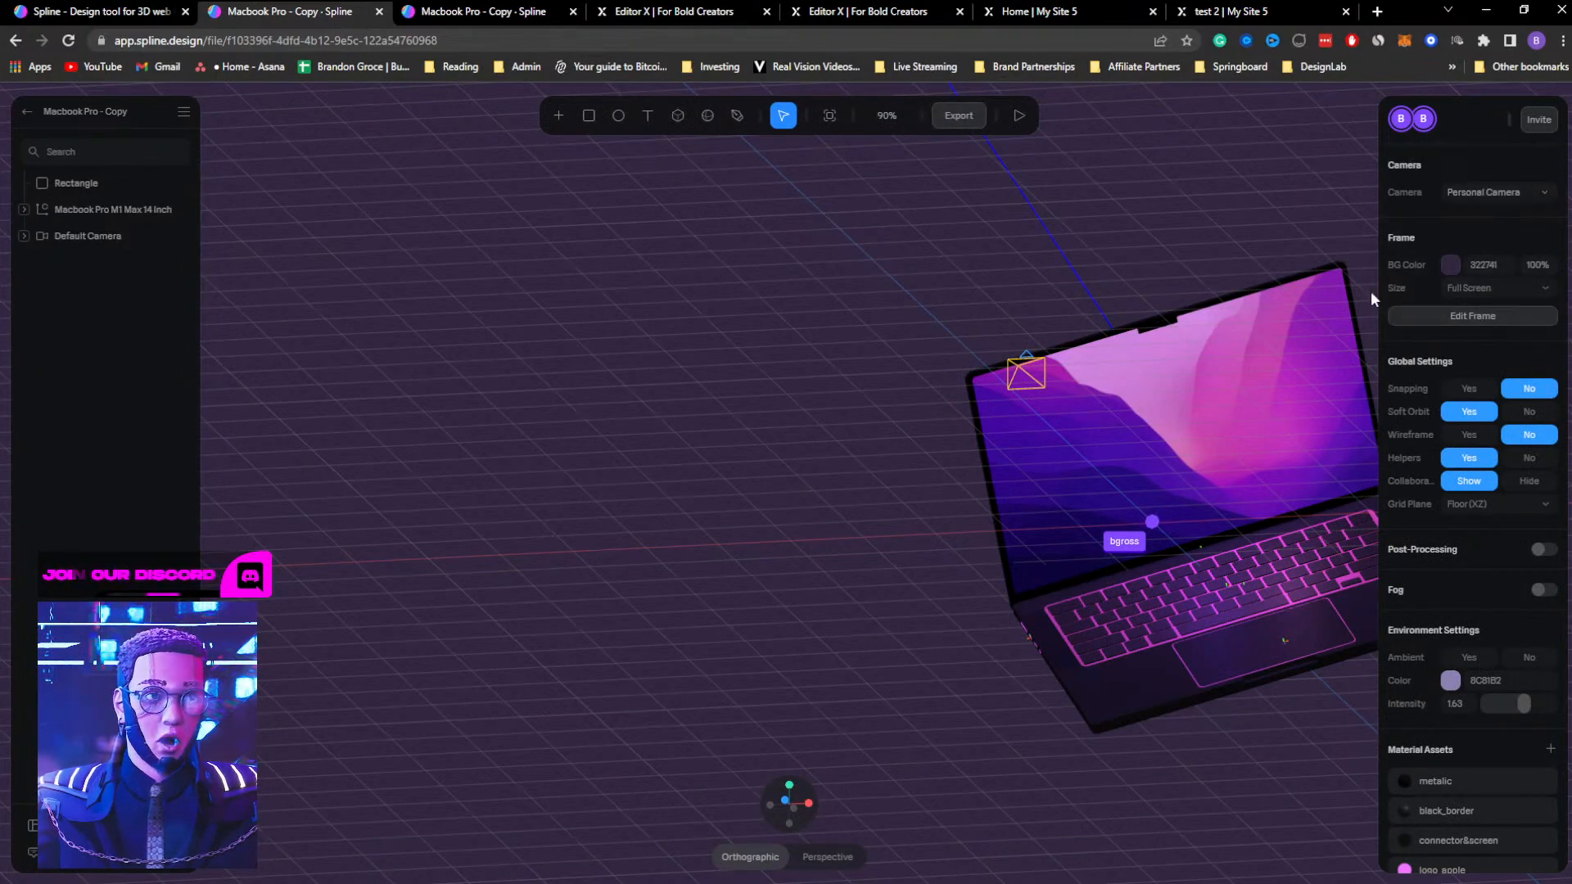
{"action": "left_click", "coordinate": [1465, 316]}
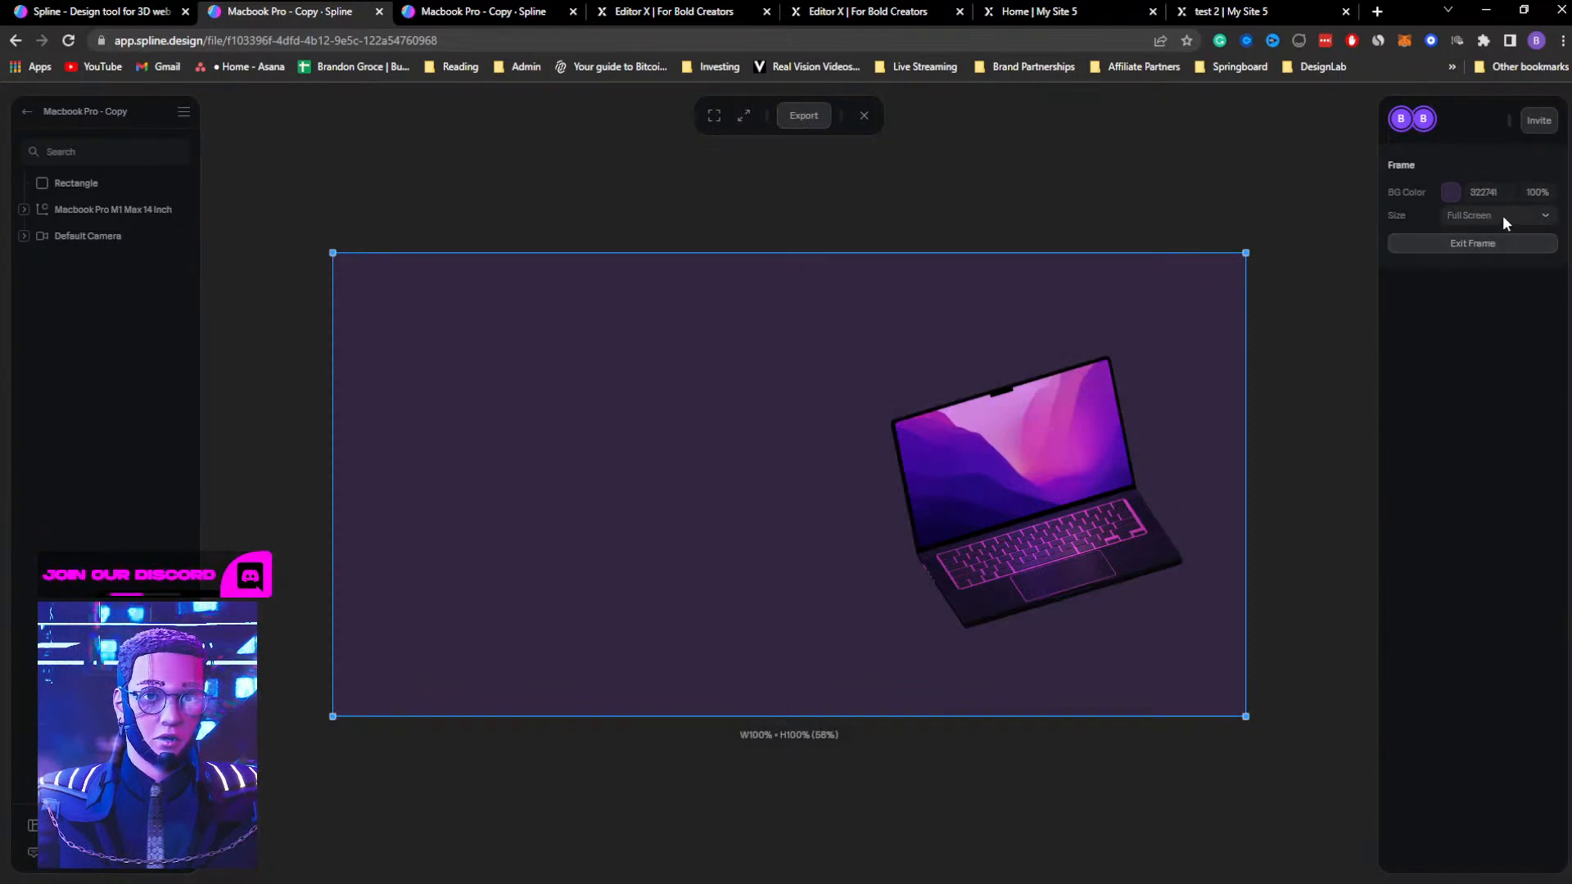
{"action": "left_click", "coordinate": [1510, 244]}
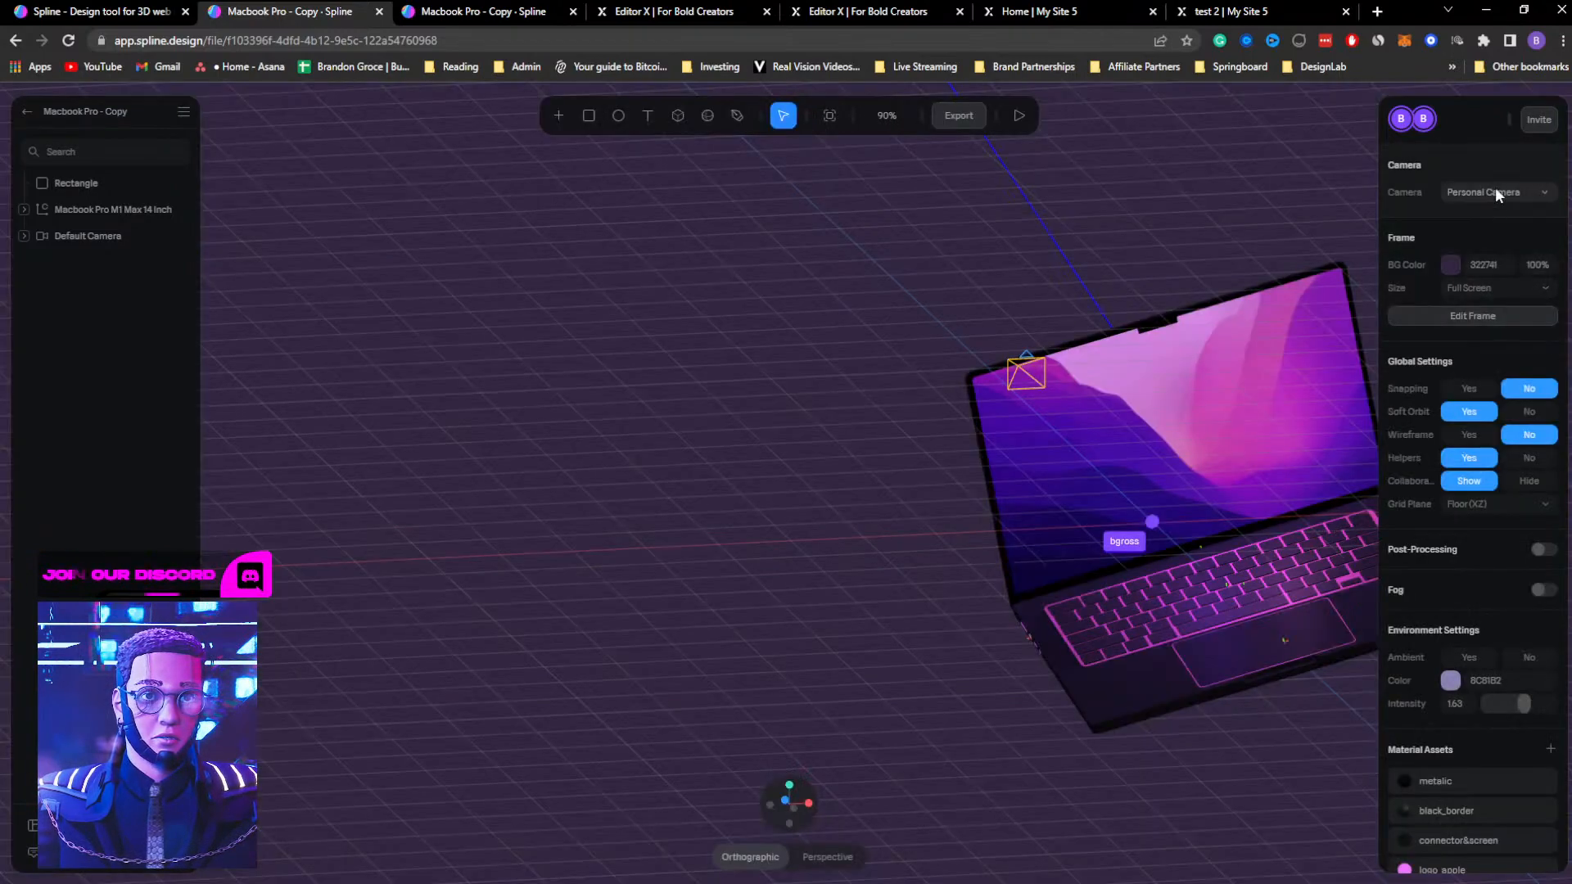
Step: Copy the embed code of the Personal Camera export and update the test 2 page's iframe in Editor X with it
{"action": "left_click", "coordinate": [964, 118]}
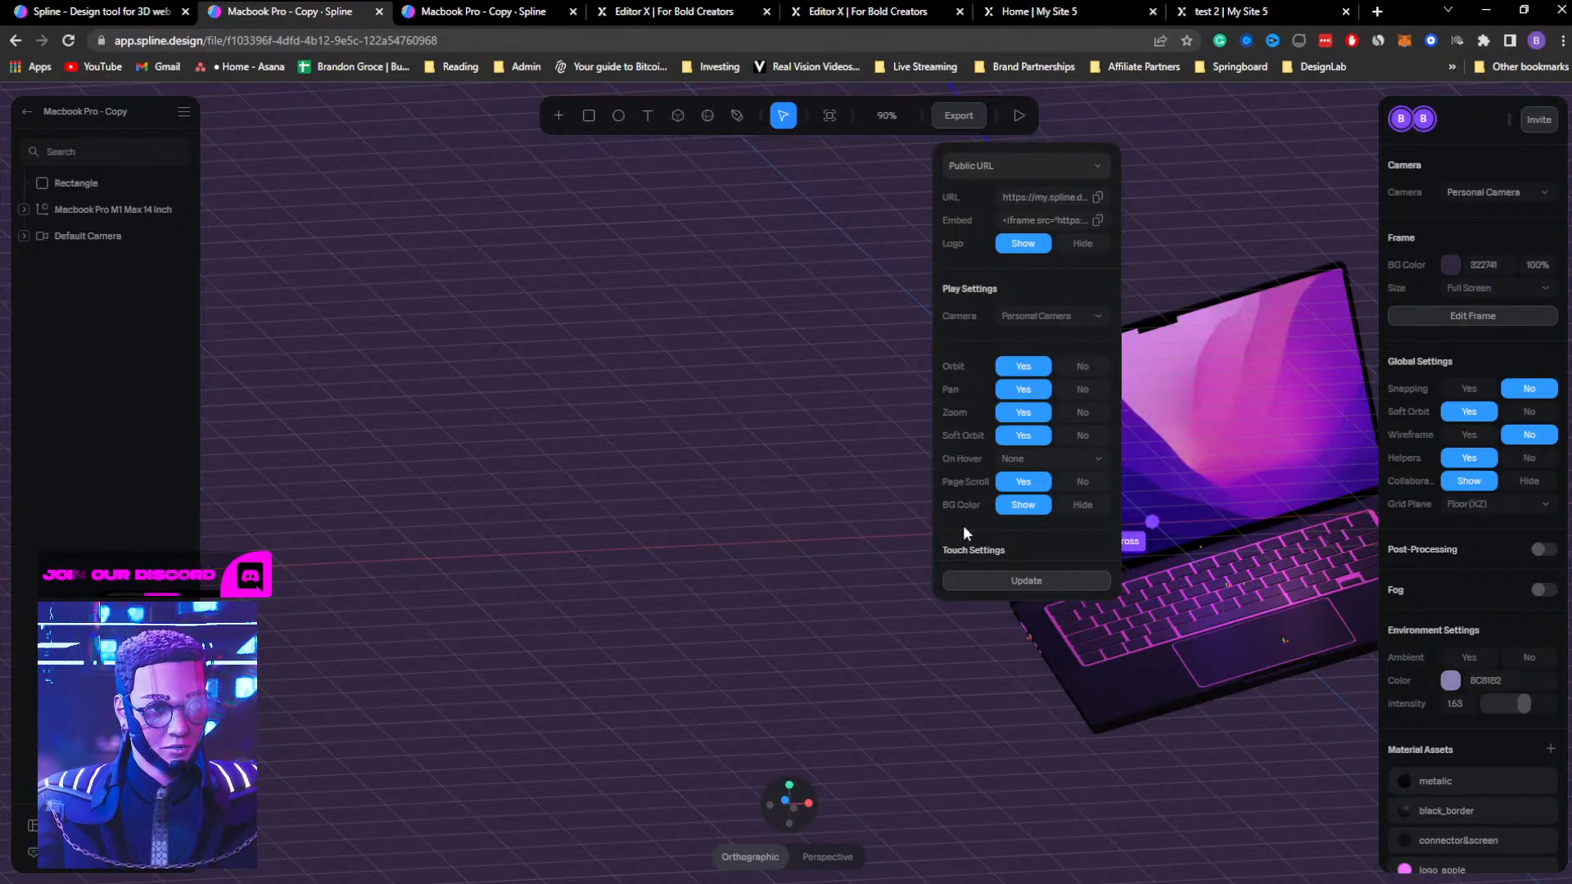
{"action": "left_click", "coordinate": [1096, 220]}
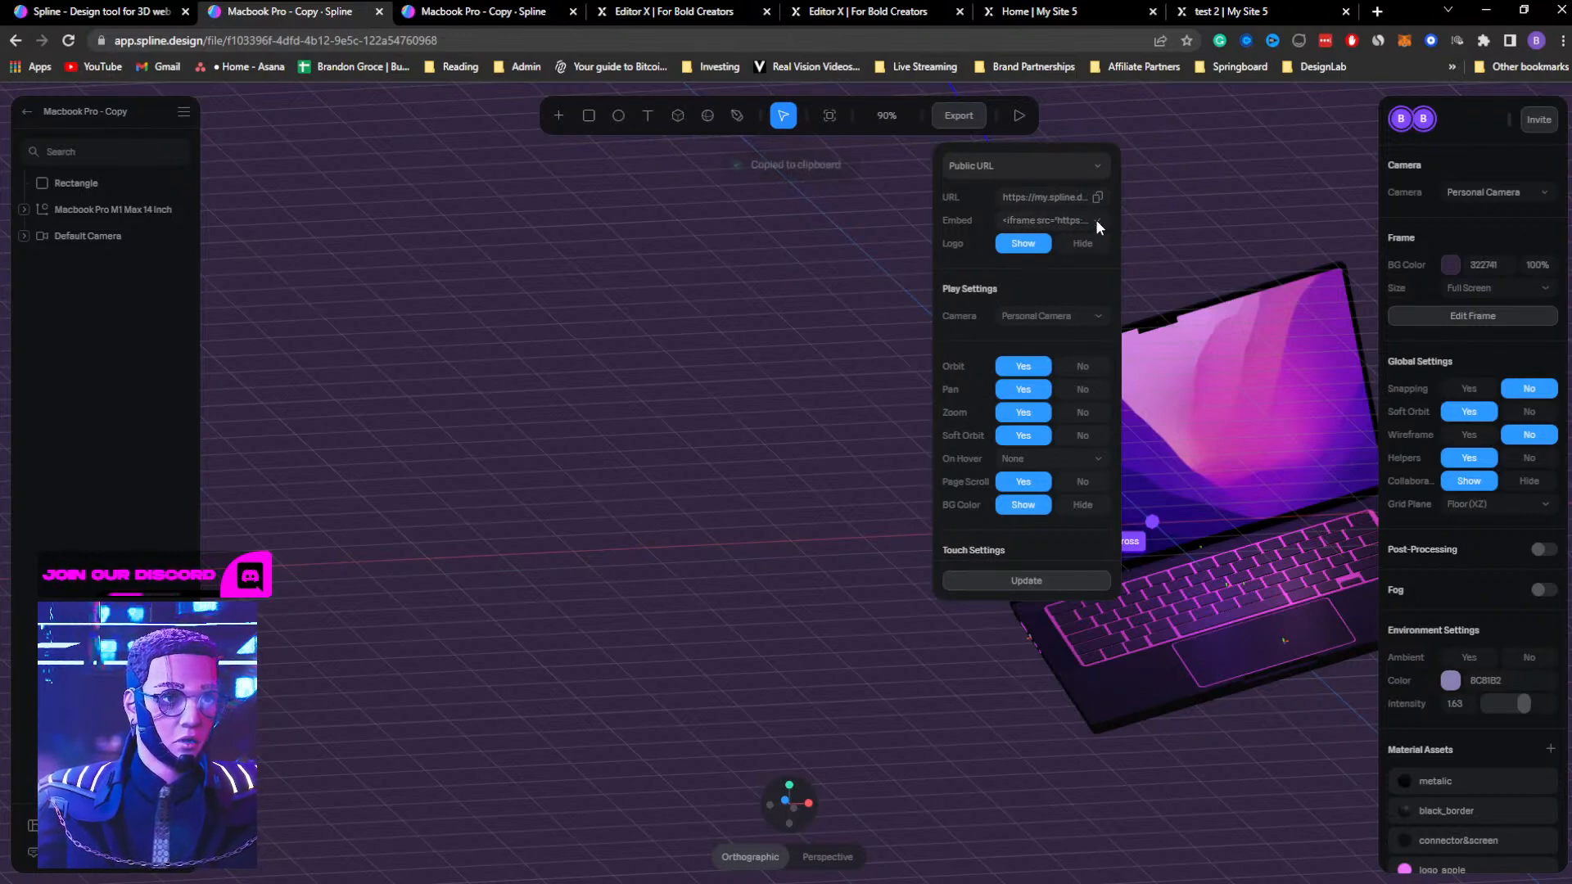
{"action": "left_click", "coordinate": [1012, 9]}
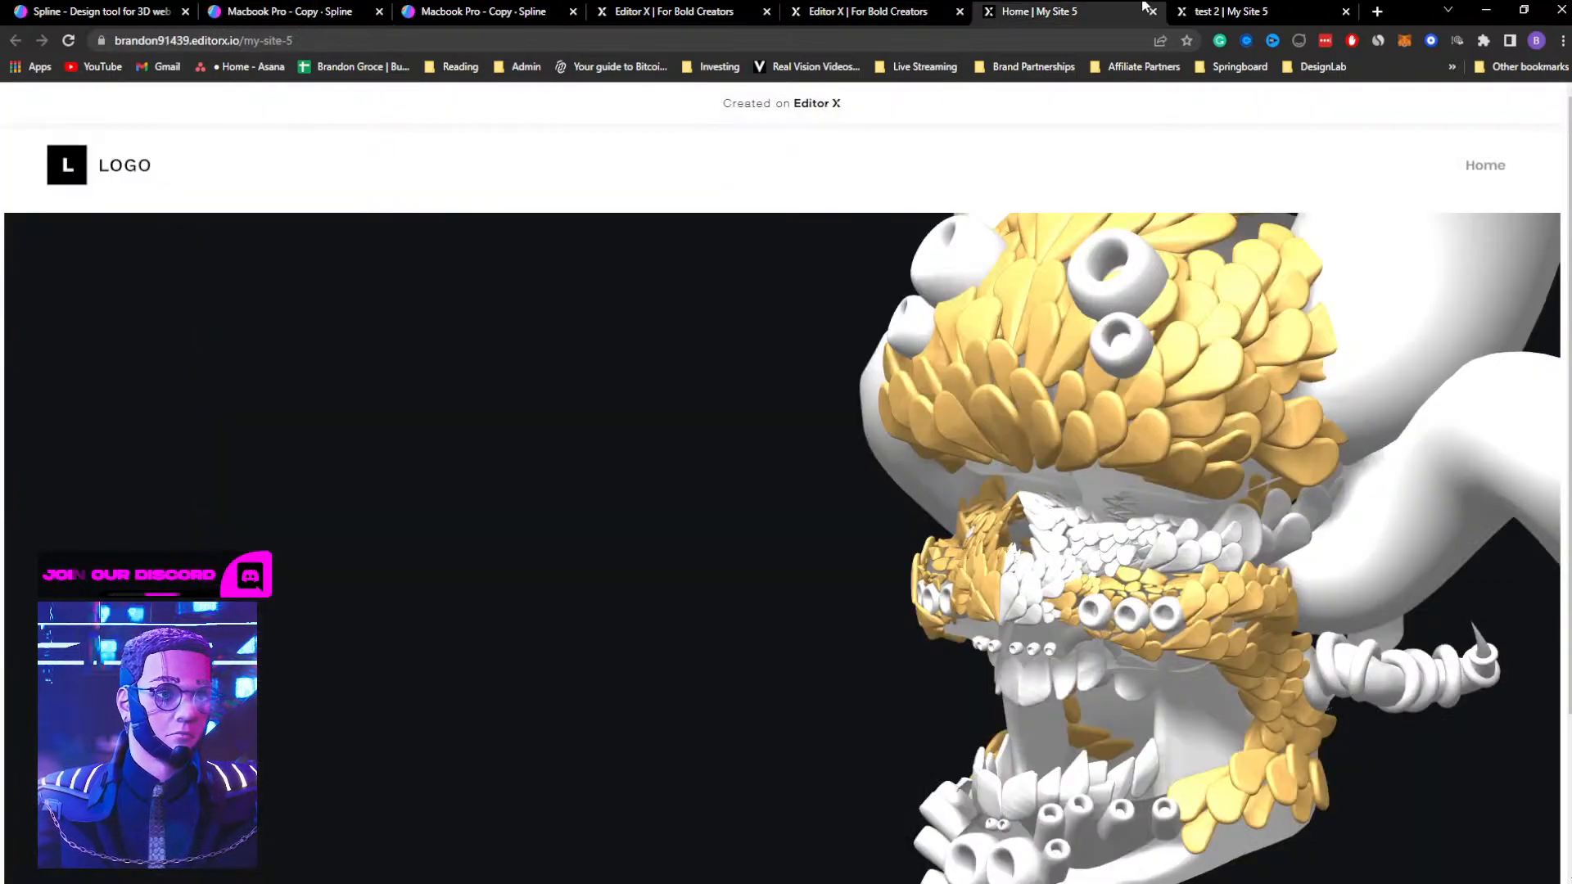
{"action": "left_click", "coordinate": [1191, 11]}
{"action": "left_click", "coordinate": [1056, 13]}
{"action": "left_click", "coordinate": [868, 13]}
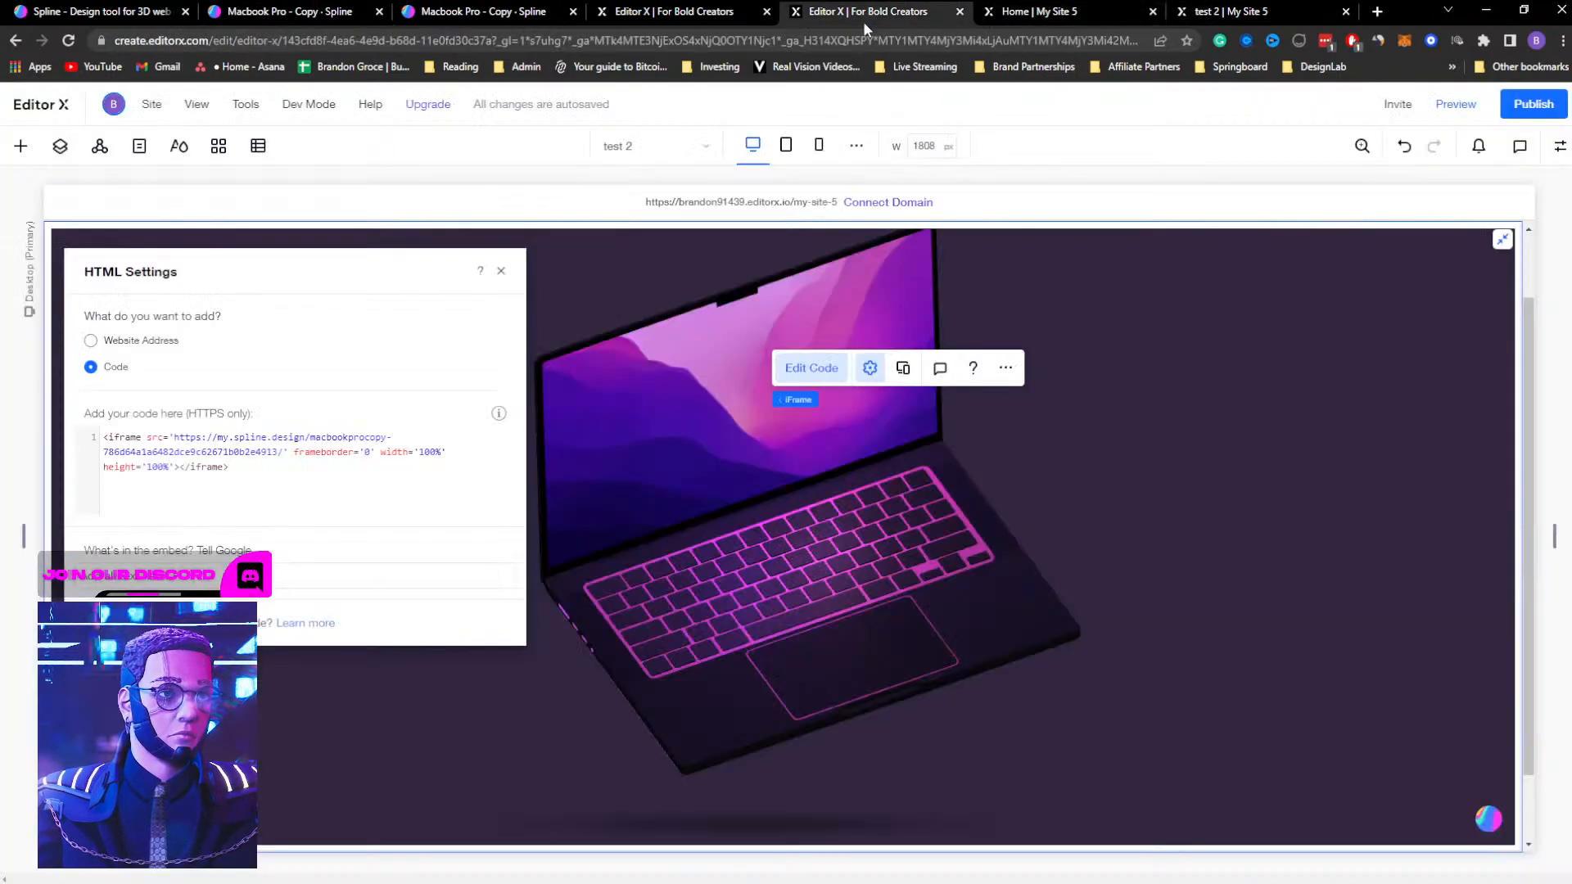
{"action": "left_click", "coordinate": [287, 468]}
{"action": "key", "text": "ctrl+a"}
{"action": "key", "text": "ctrl+v"}
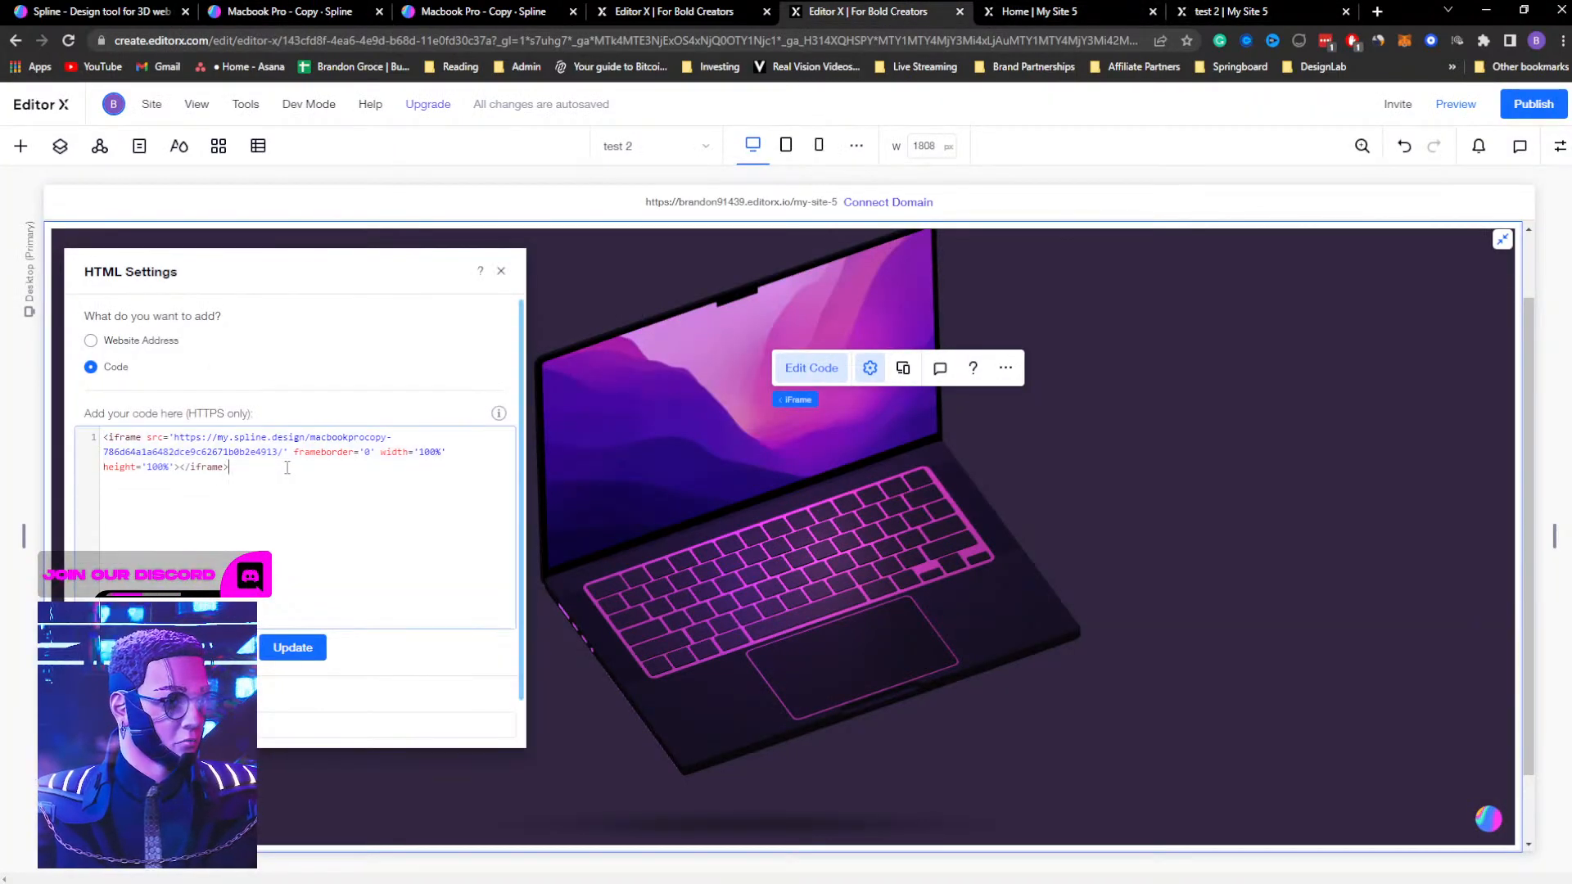
{"action": "left_click", "coordinate": [307, 650]}
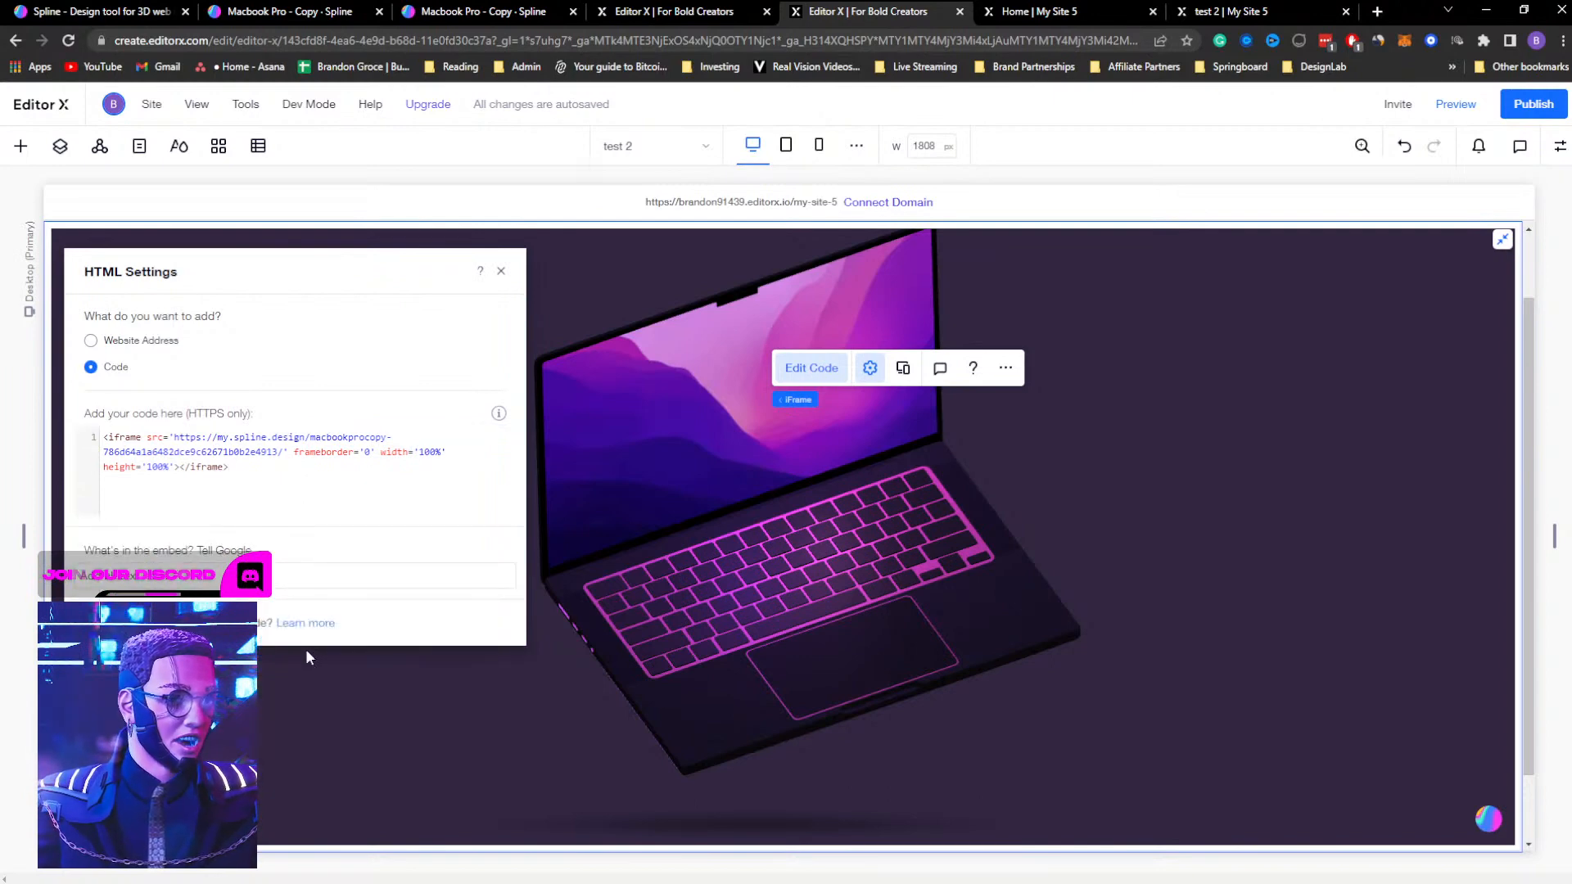
Step: Publish the site, view it live, and switch to the older Home page tab
{"action": "left_click", "coordinate": [1504, 104]}
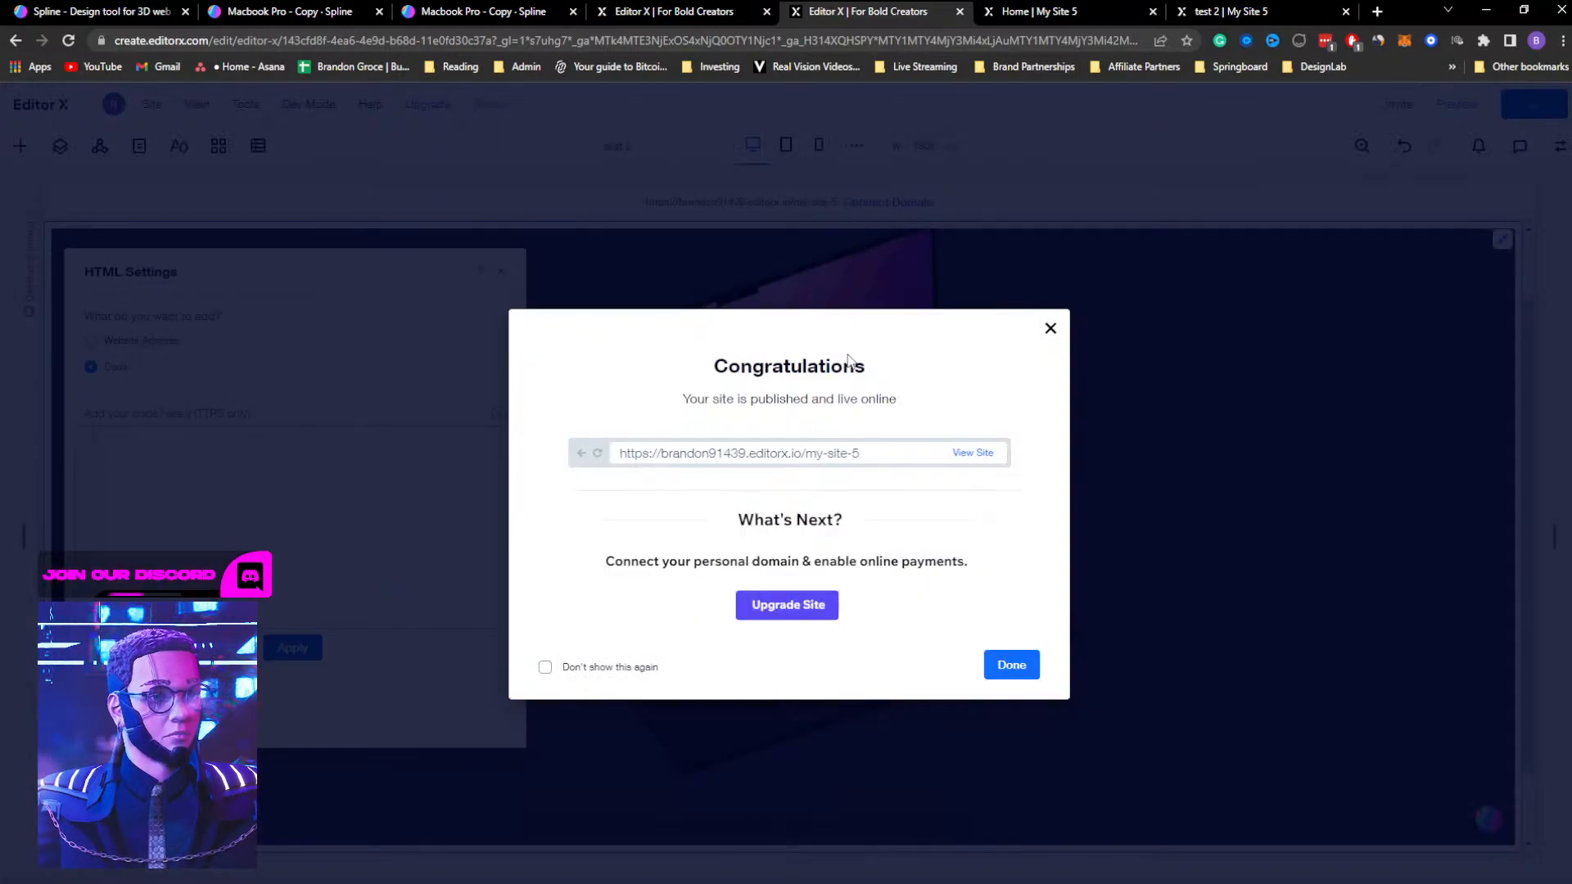
{"action": "left_click", "coordinate": [966, 455]}
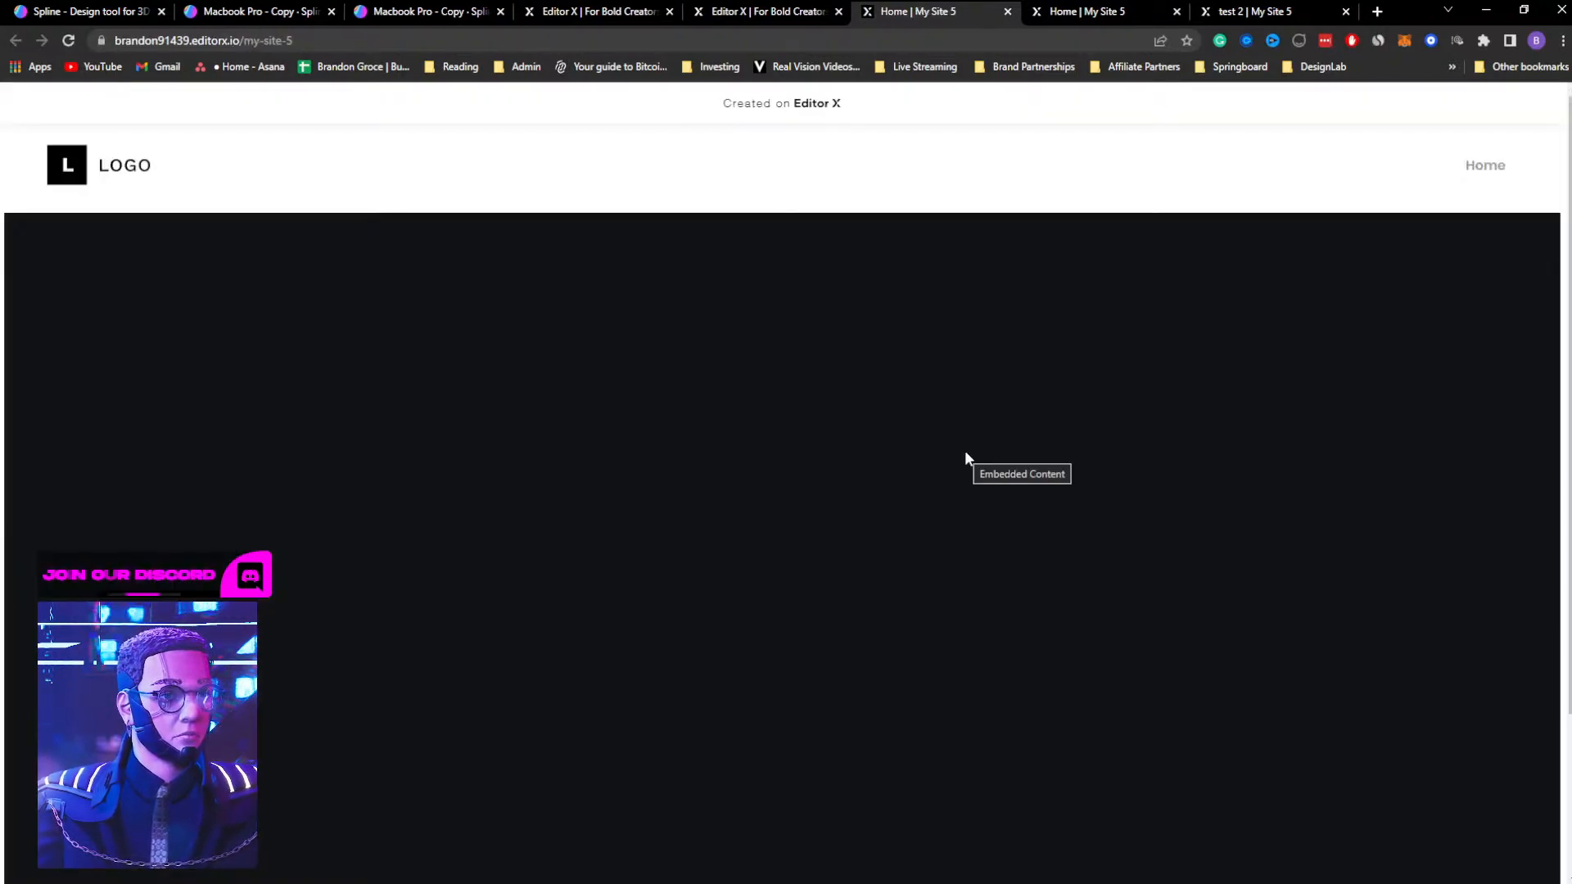
{"action": "left_click", "coordinate": [1146, 11]}
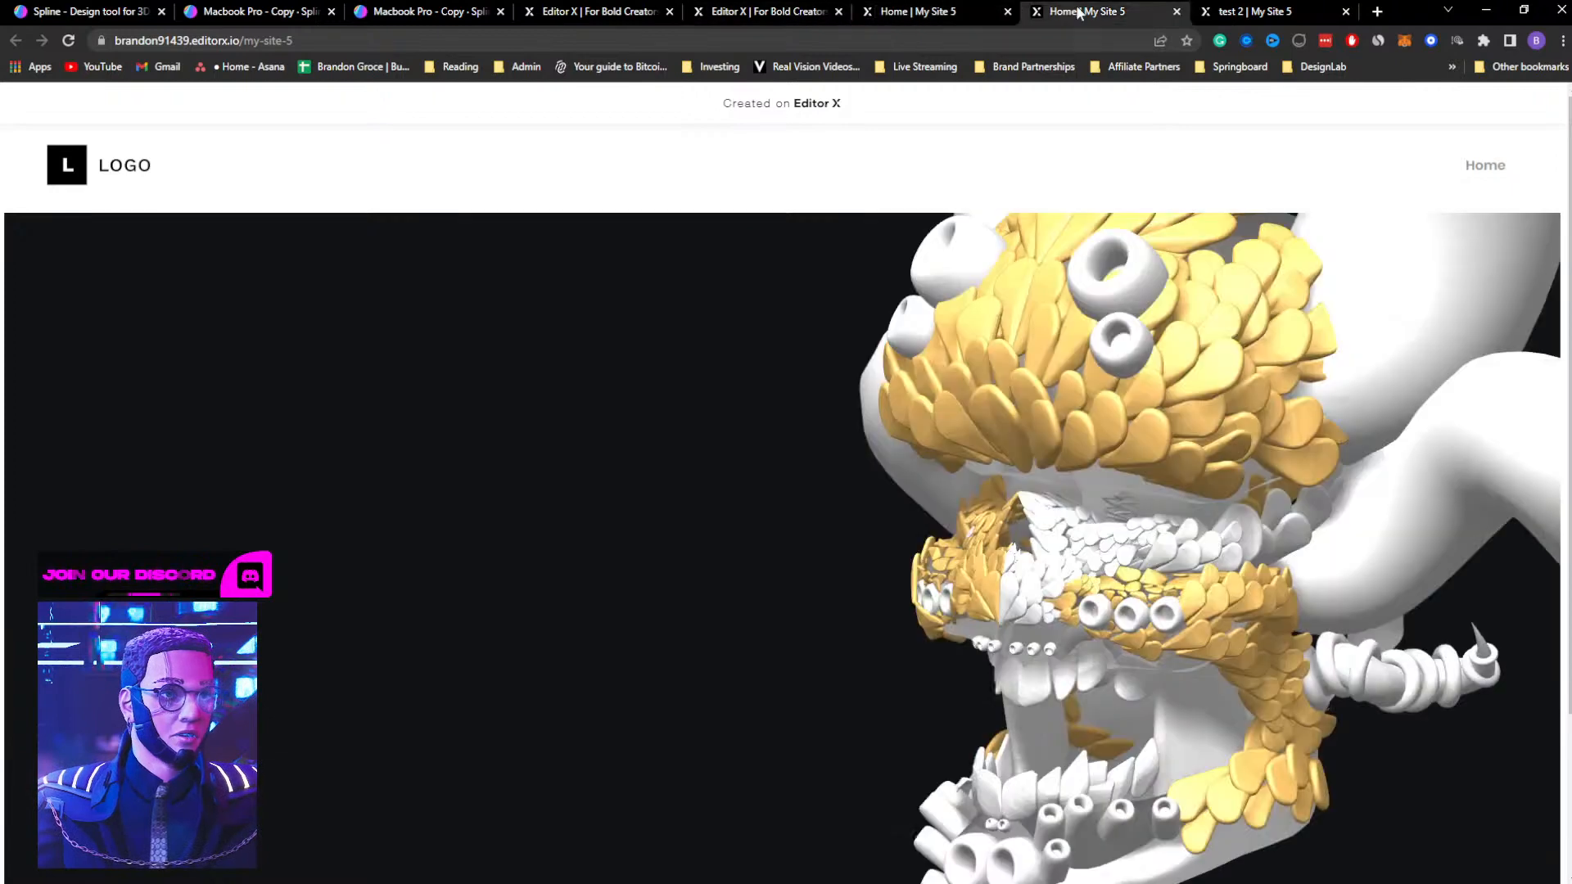
Step: Close the open live site tabs and dismiss the publish confirmation and the iframe's HTML settings in the editor
{"action": "left_click", "coordinate": [1177, 11]}
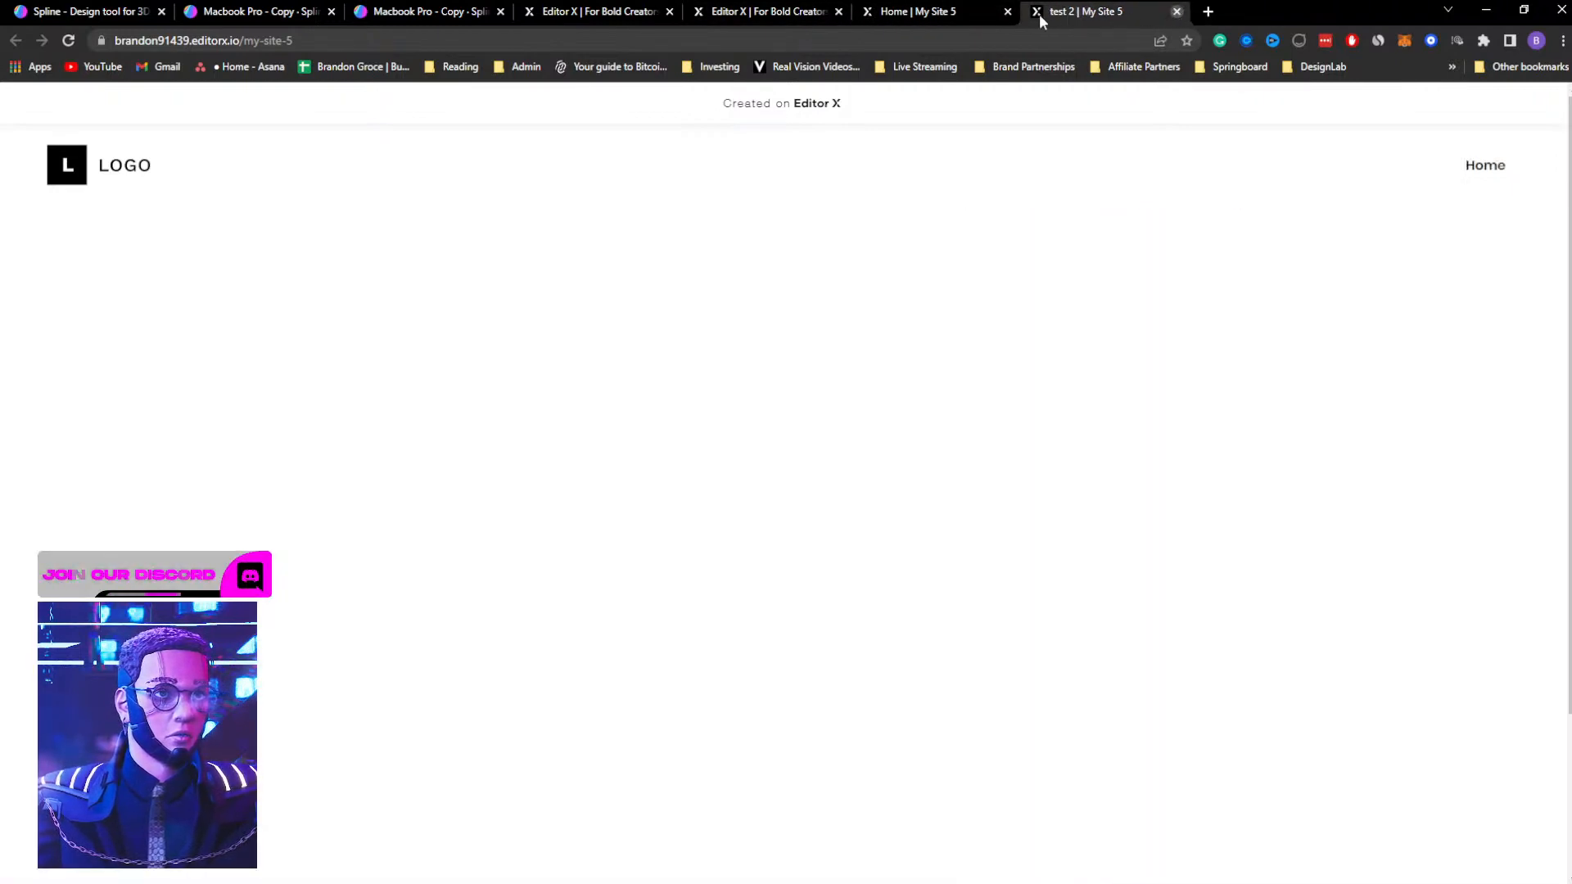
{"action": "key", "text": "ctrl+w"}
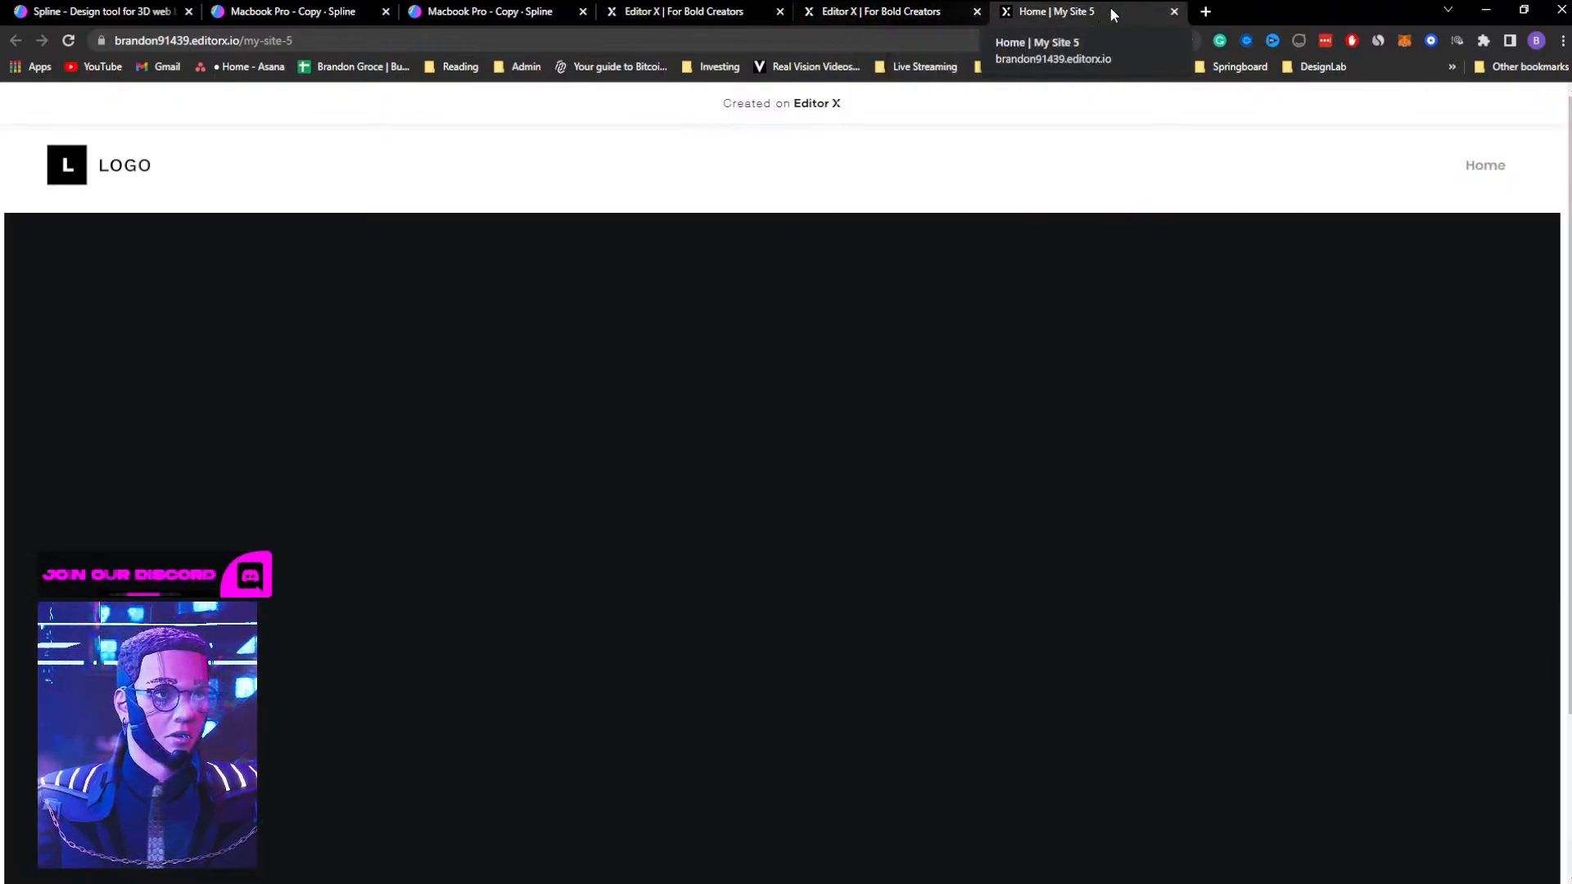
{"action": "left_click", "coordinate": [1173, 10]}
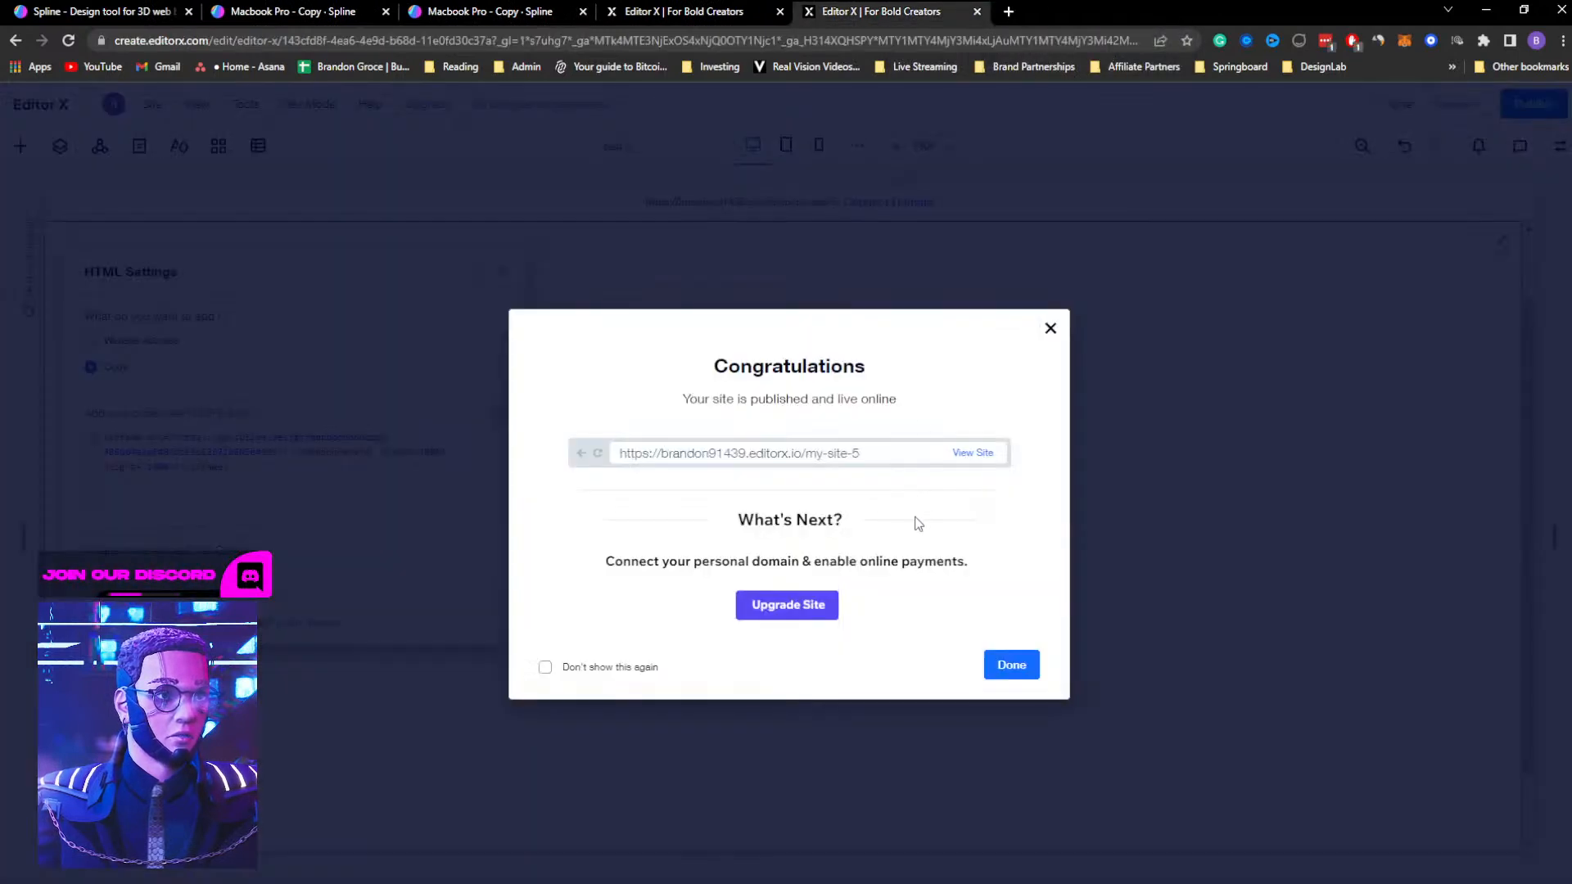
{"action": "left_click", "coordinate": [1051, 328]}
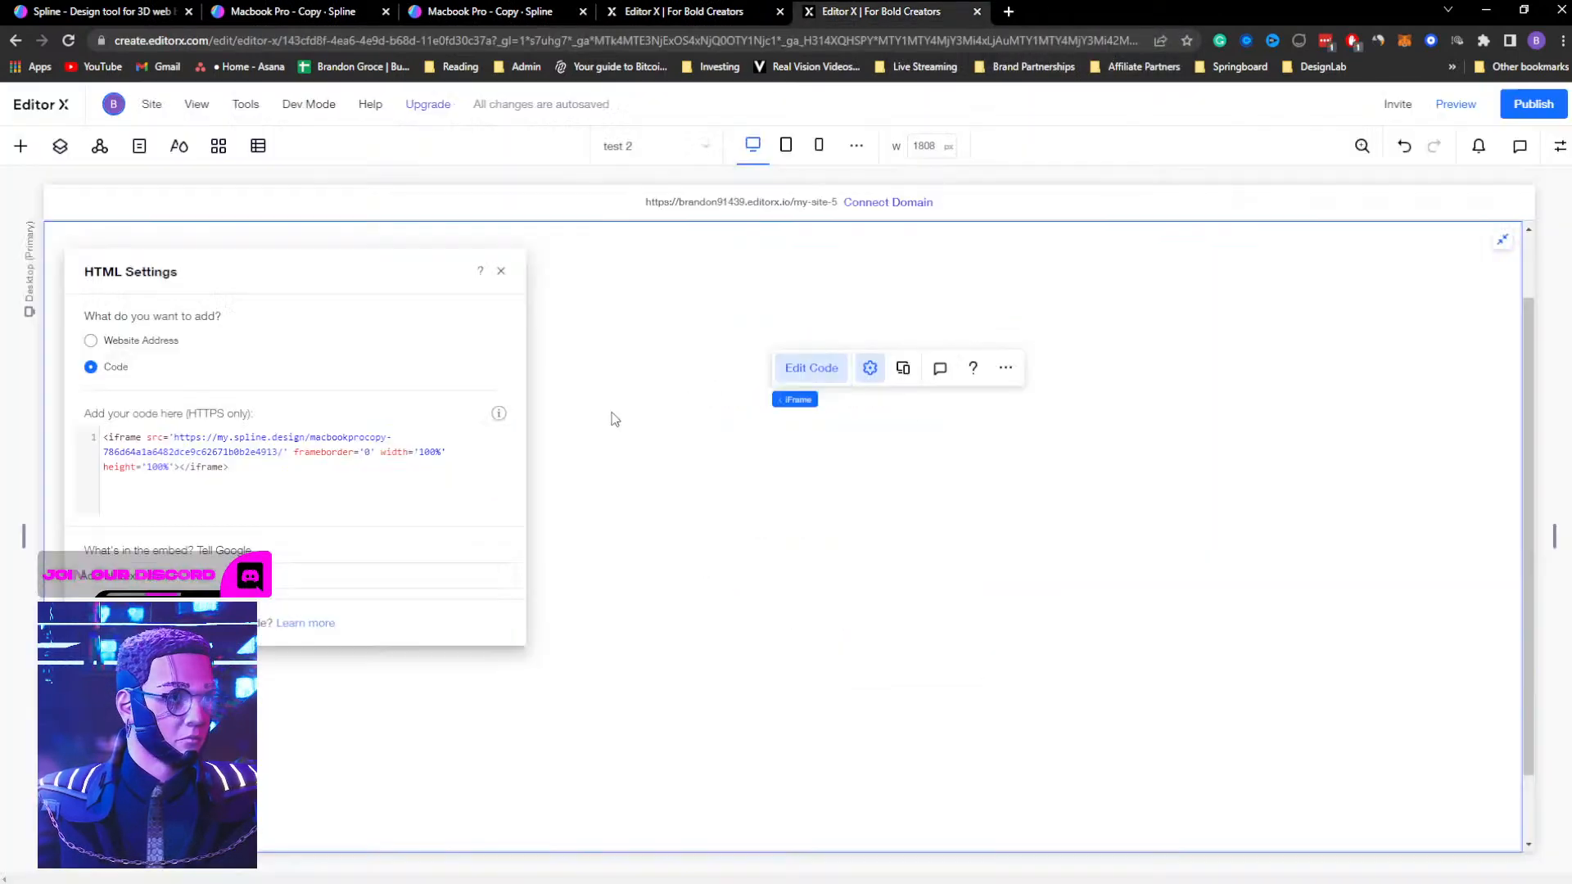
{"action": "left_click", "coordinate": [501, 271]}
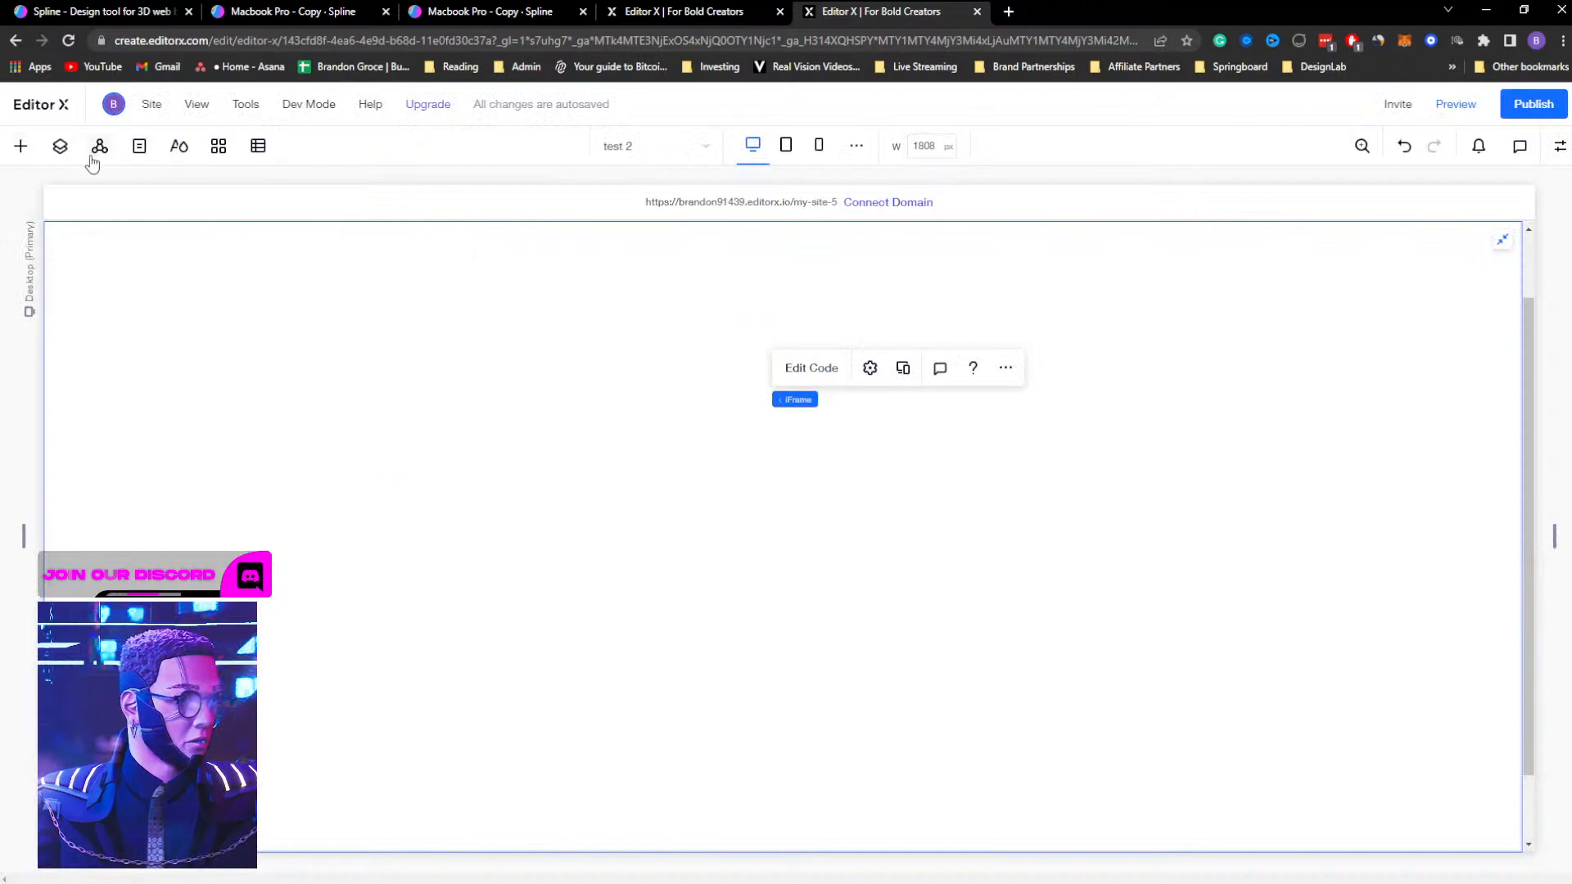
Step: Set the test 2 page as the site's homepage
{"action": "left_click", "coordinate": [60, 146]}
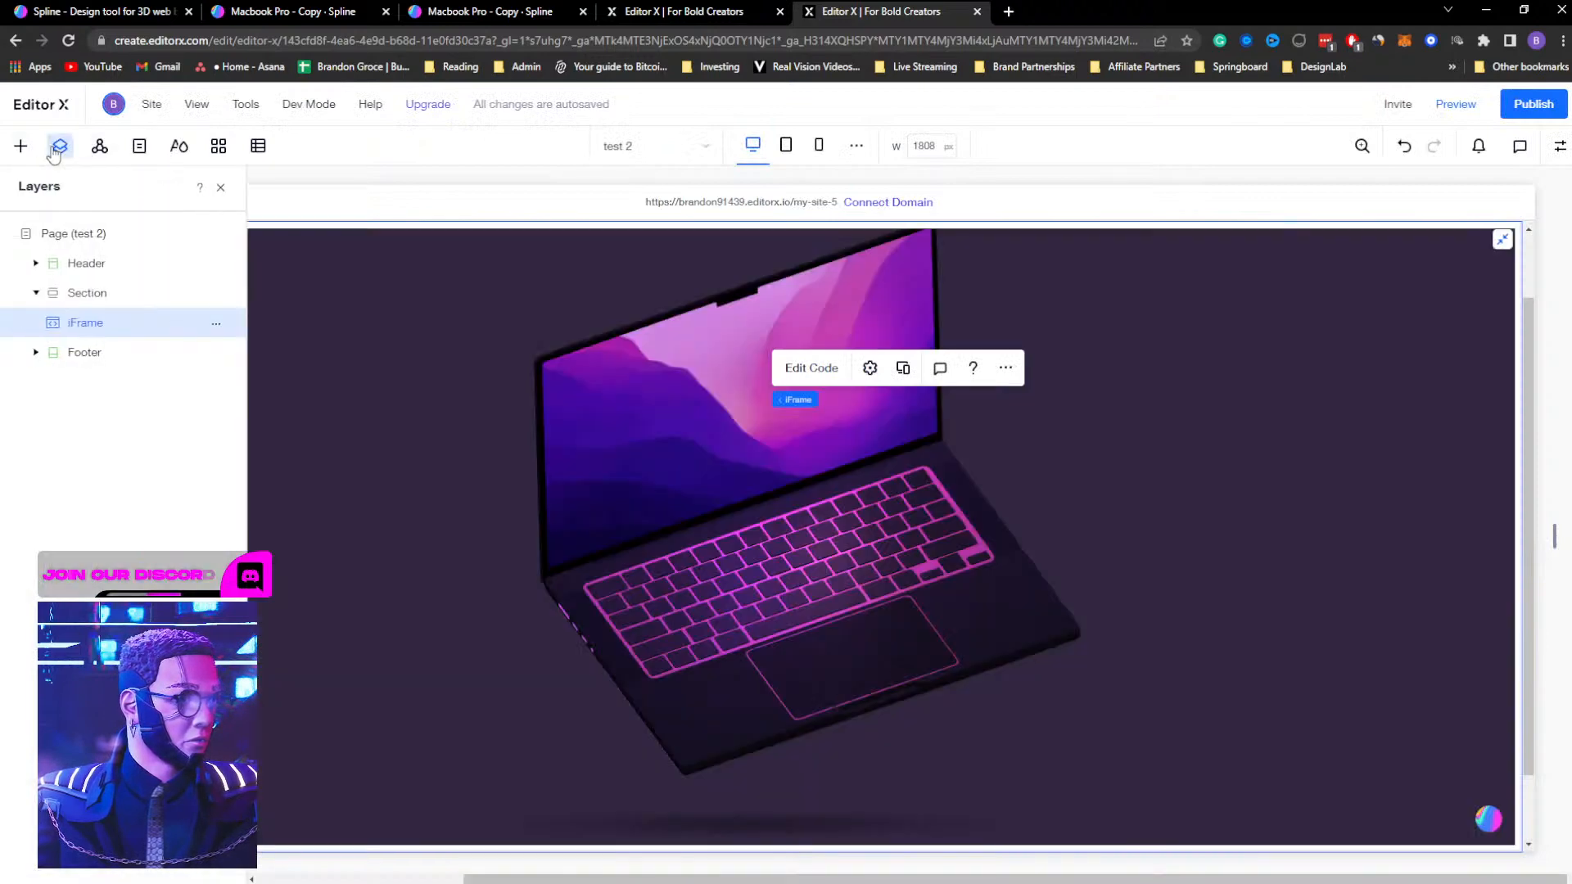
{"action": "left_click", "coordinate": [139, 145]}
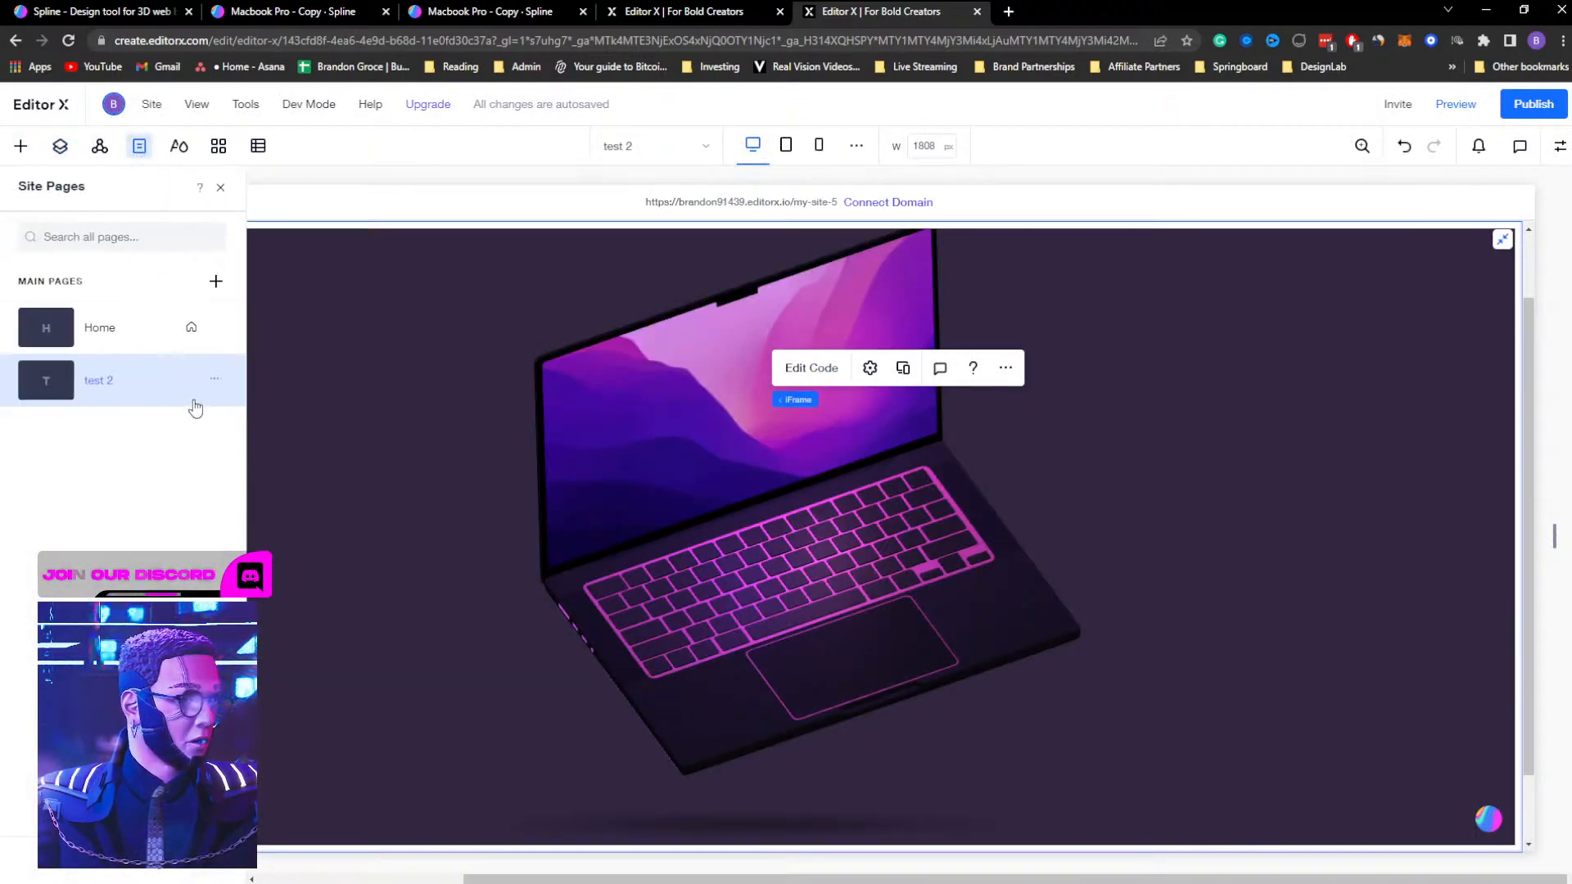
{"action": "left_click", "coordinate": [214, 380]}
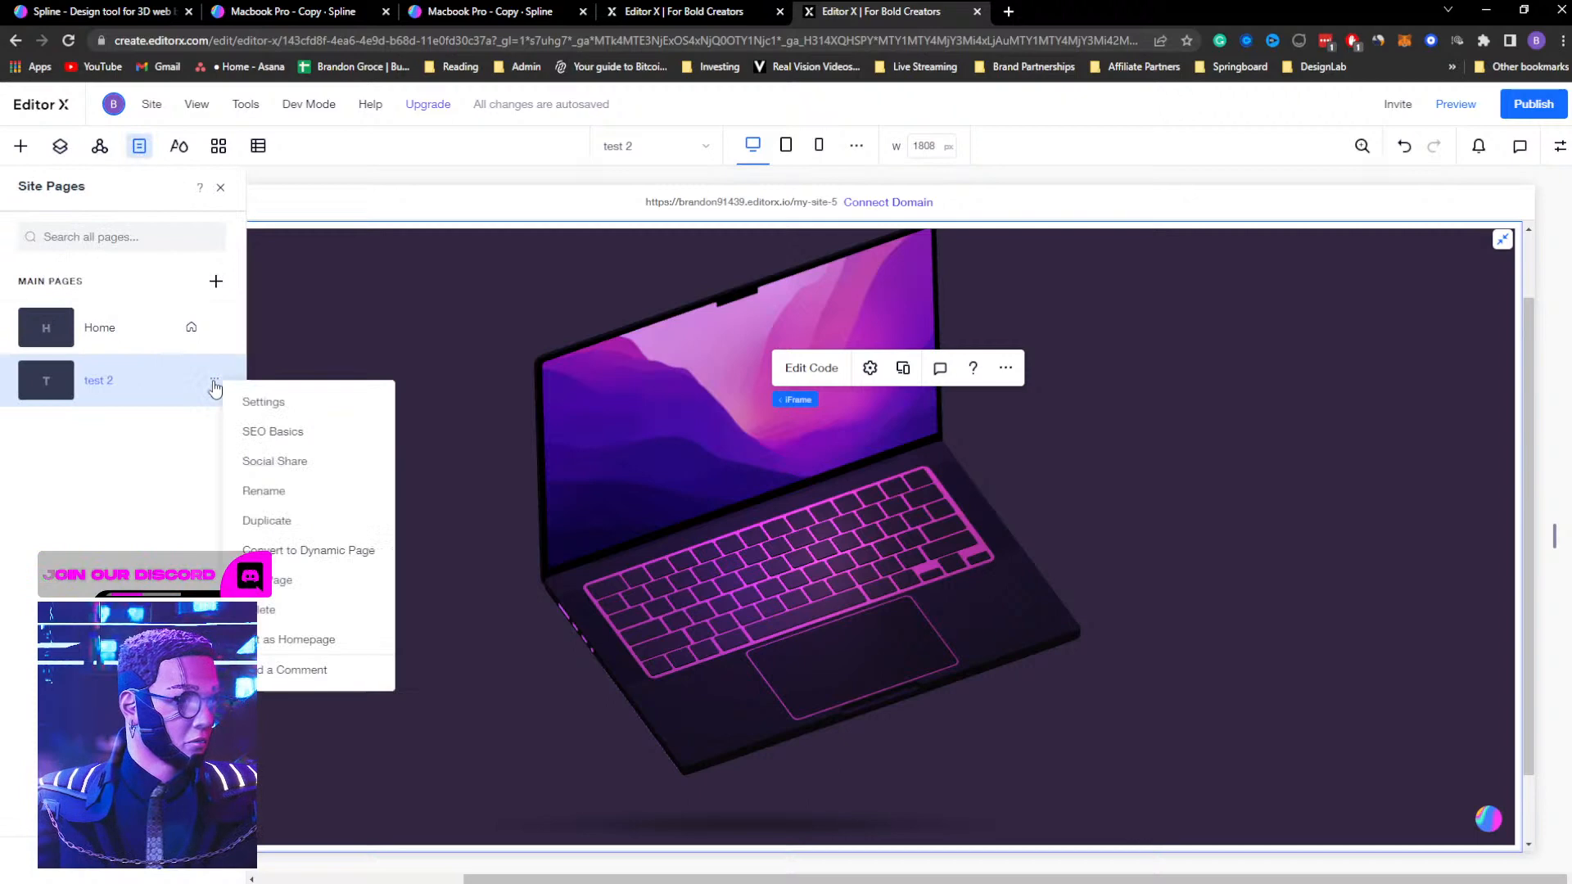
{"action": "left_click", "coordinate": [305, 639]}
Step: Publish the site, open it live, and rotate the embedded laptop to view it from several angles
{"action": "left_click", "coordinate": [1533, 104]}
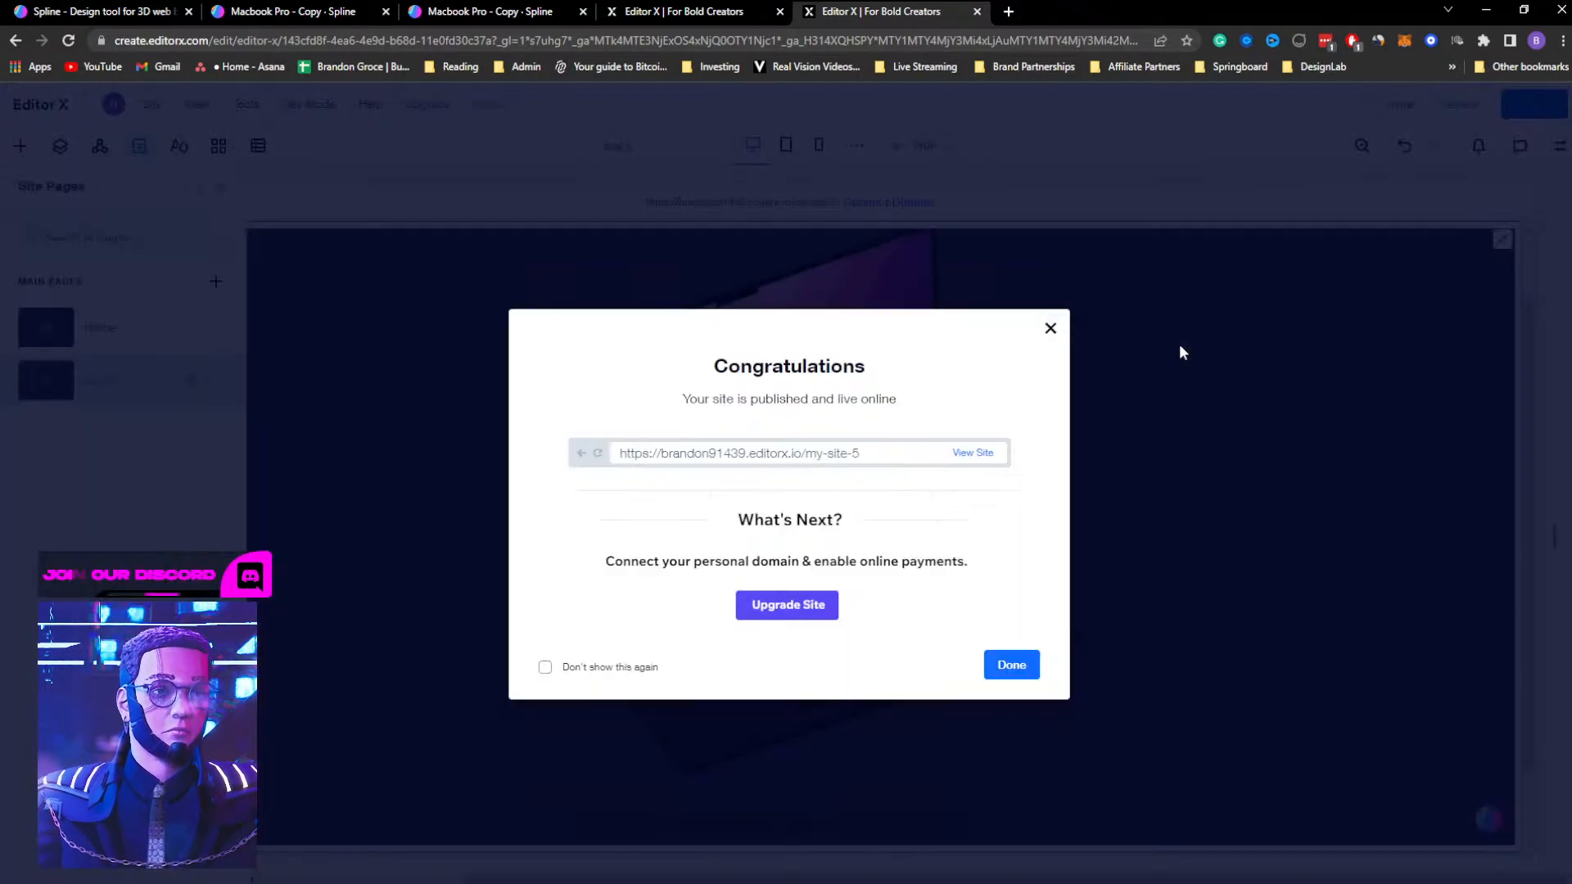
{"action": "left_click", "coordinate": [972, 456]}
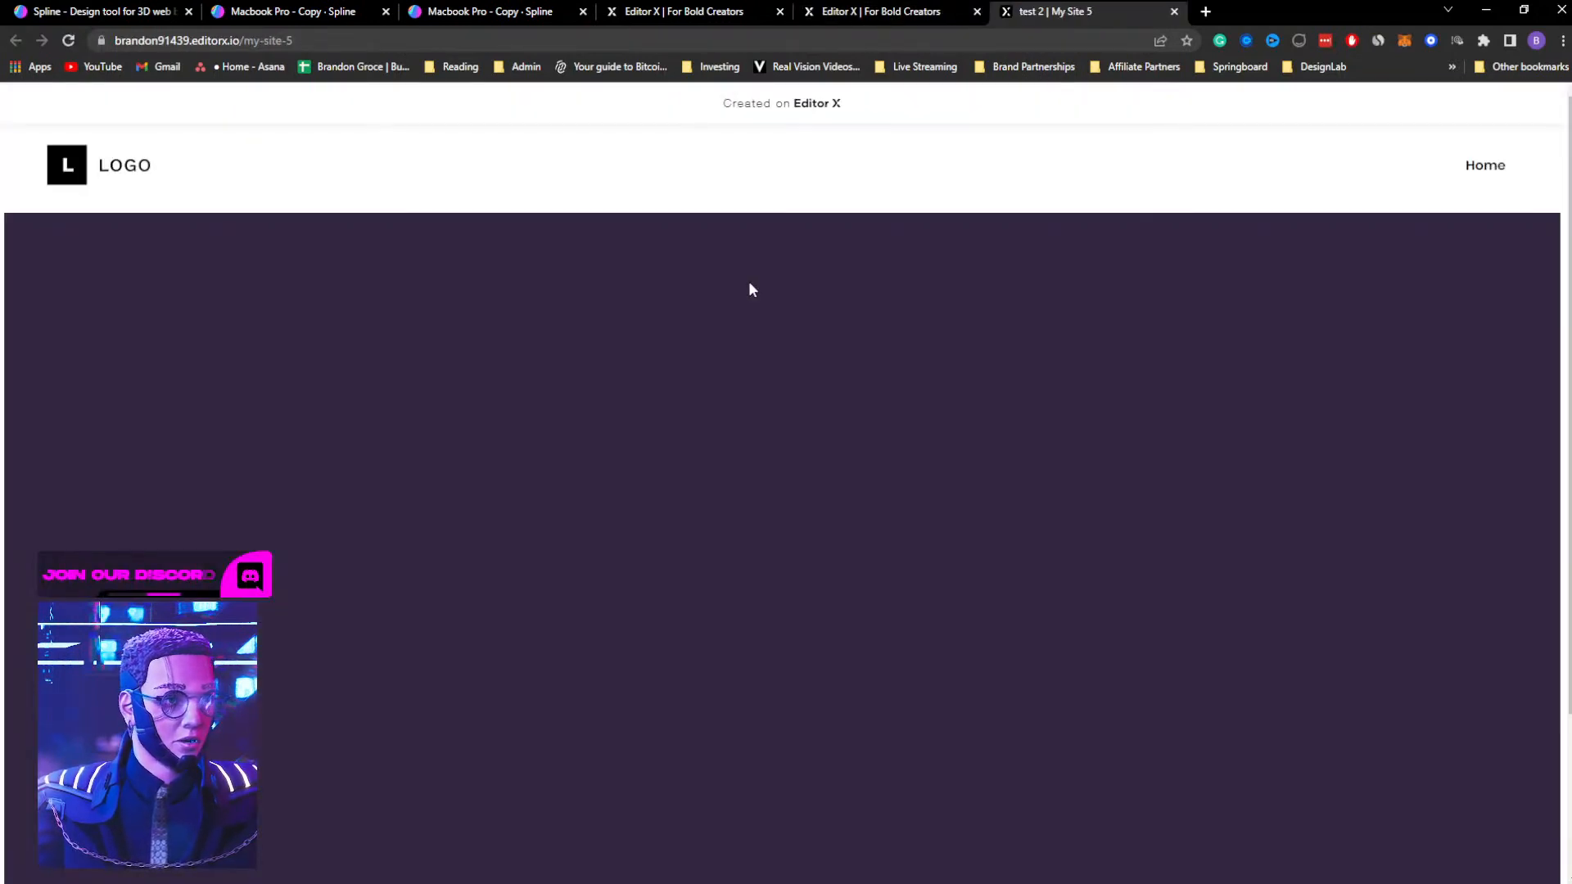
{"action": "left_click_drag", "start_coordinate": [765, 546], "coordinate": [1130, 544]}
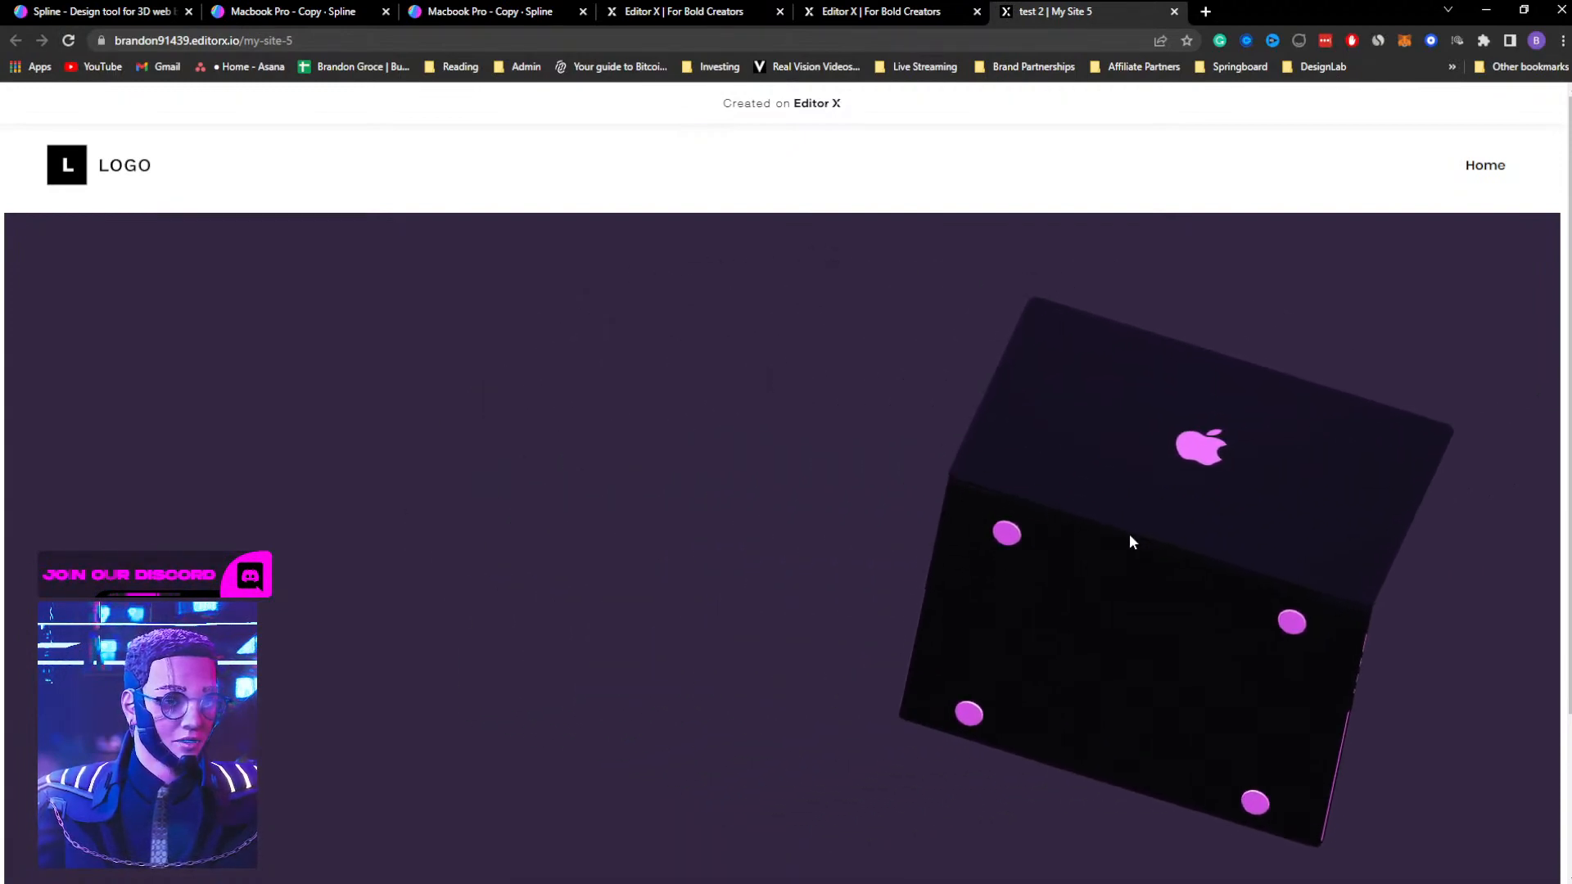
{"action": "left_click_drag", "start_coordinate": [1089, 444], "coordinate": [1175, 551]}
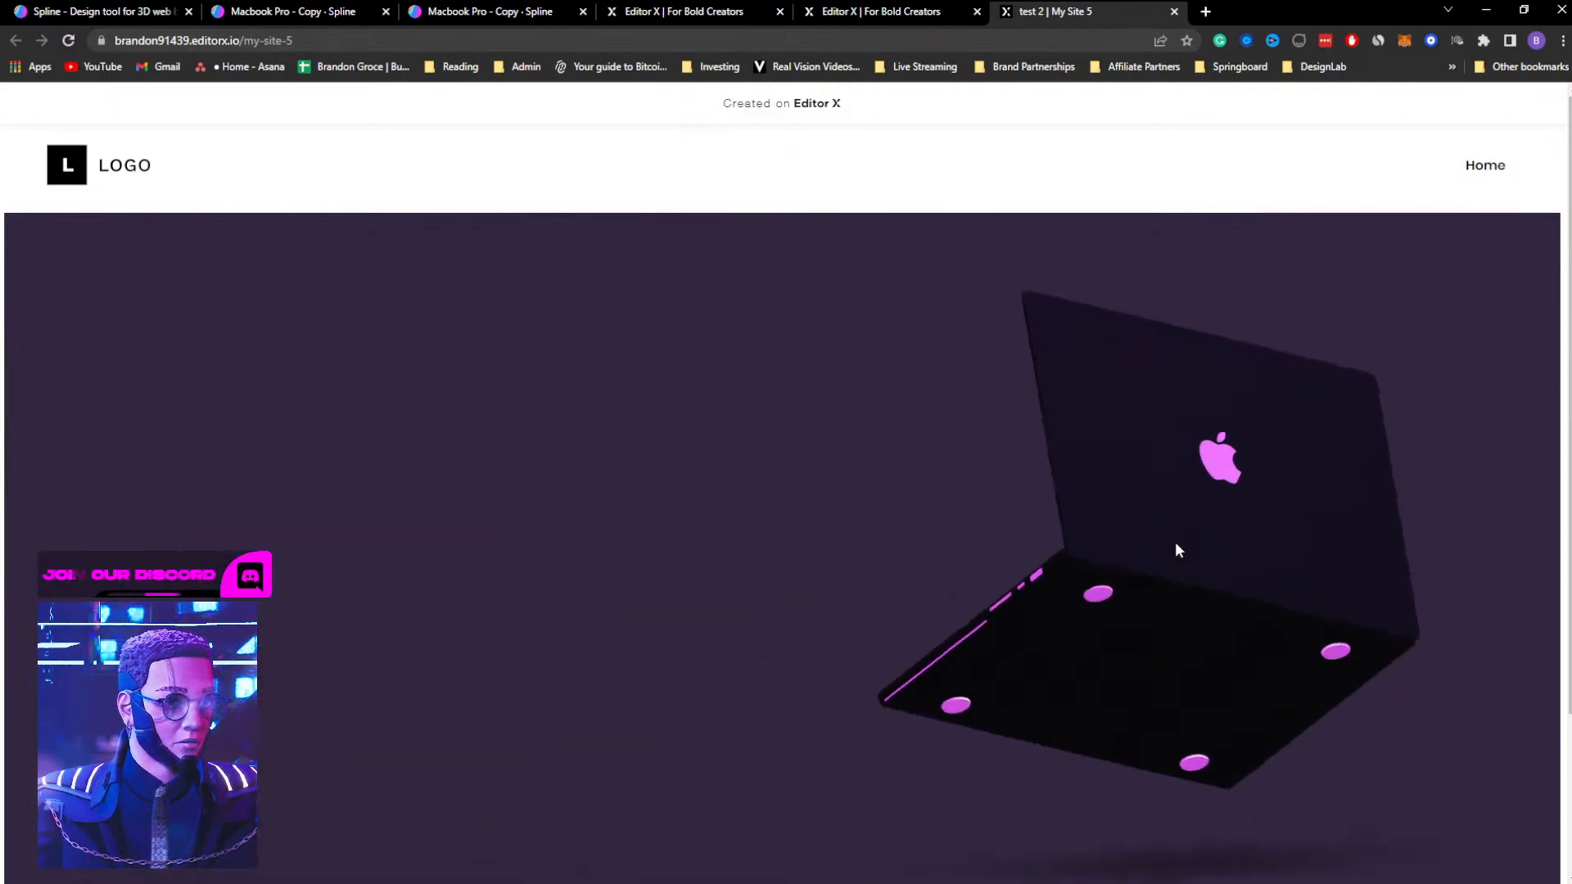
Step: Return to the Editor X tab and close the publish confirmation and the site pages list
{"action": "left_click", "coordinate": [882, 13]}
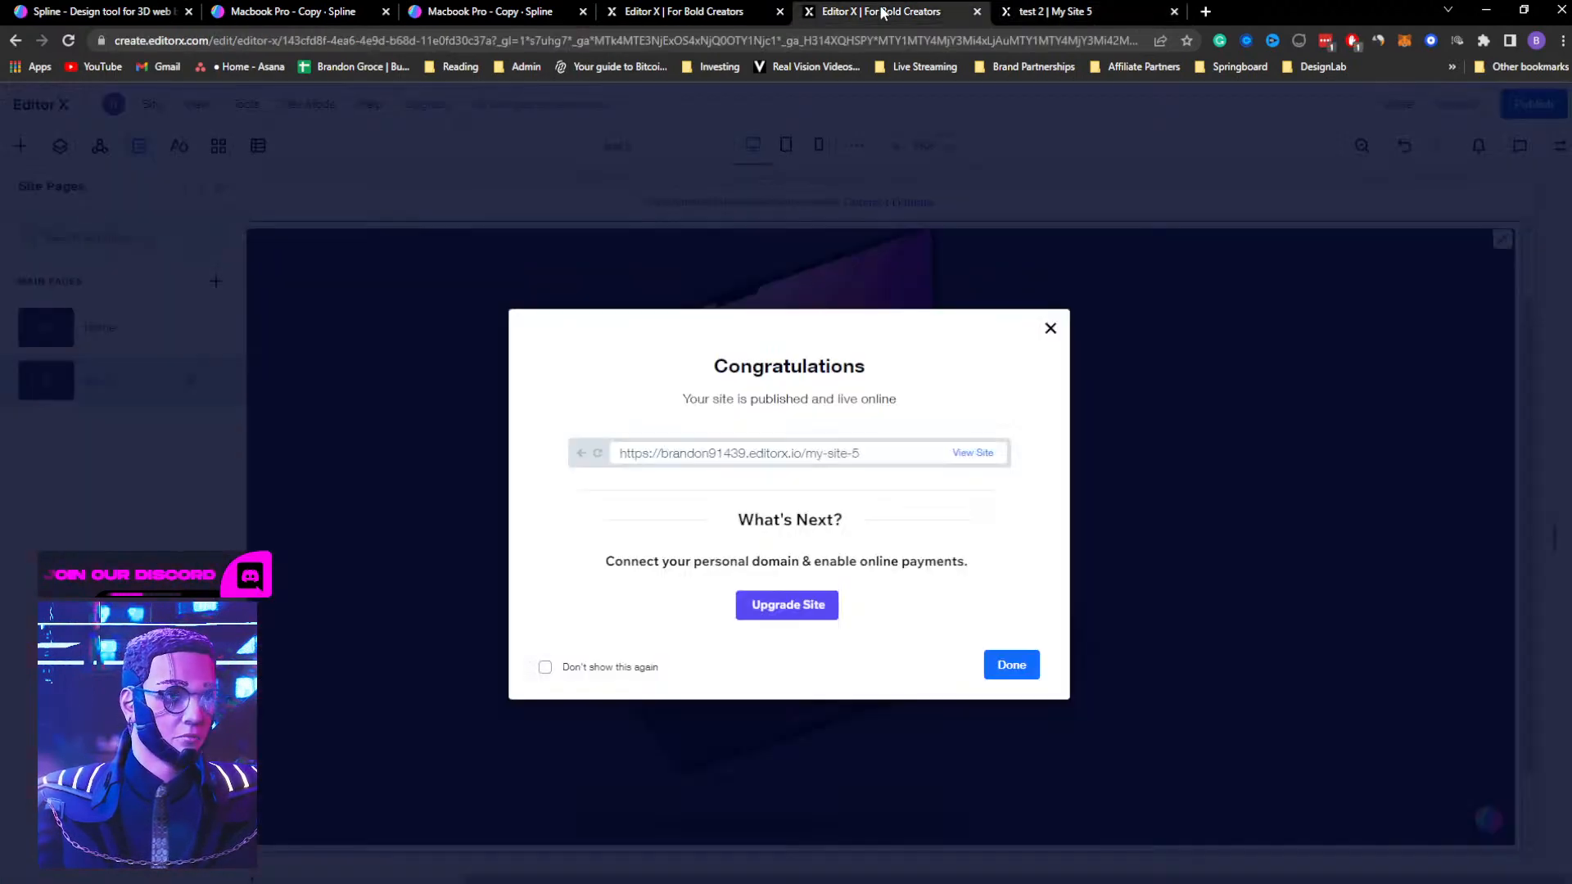
{"action": "left_click", "coordinate": [1050, 329]}
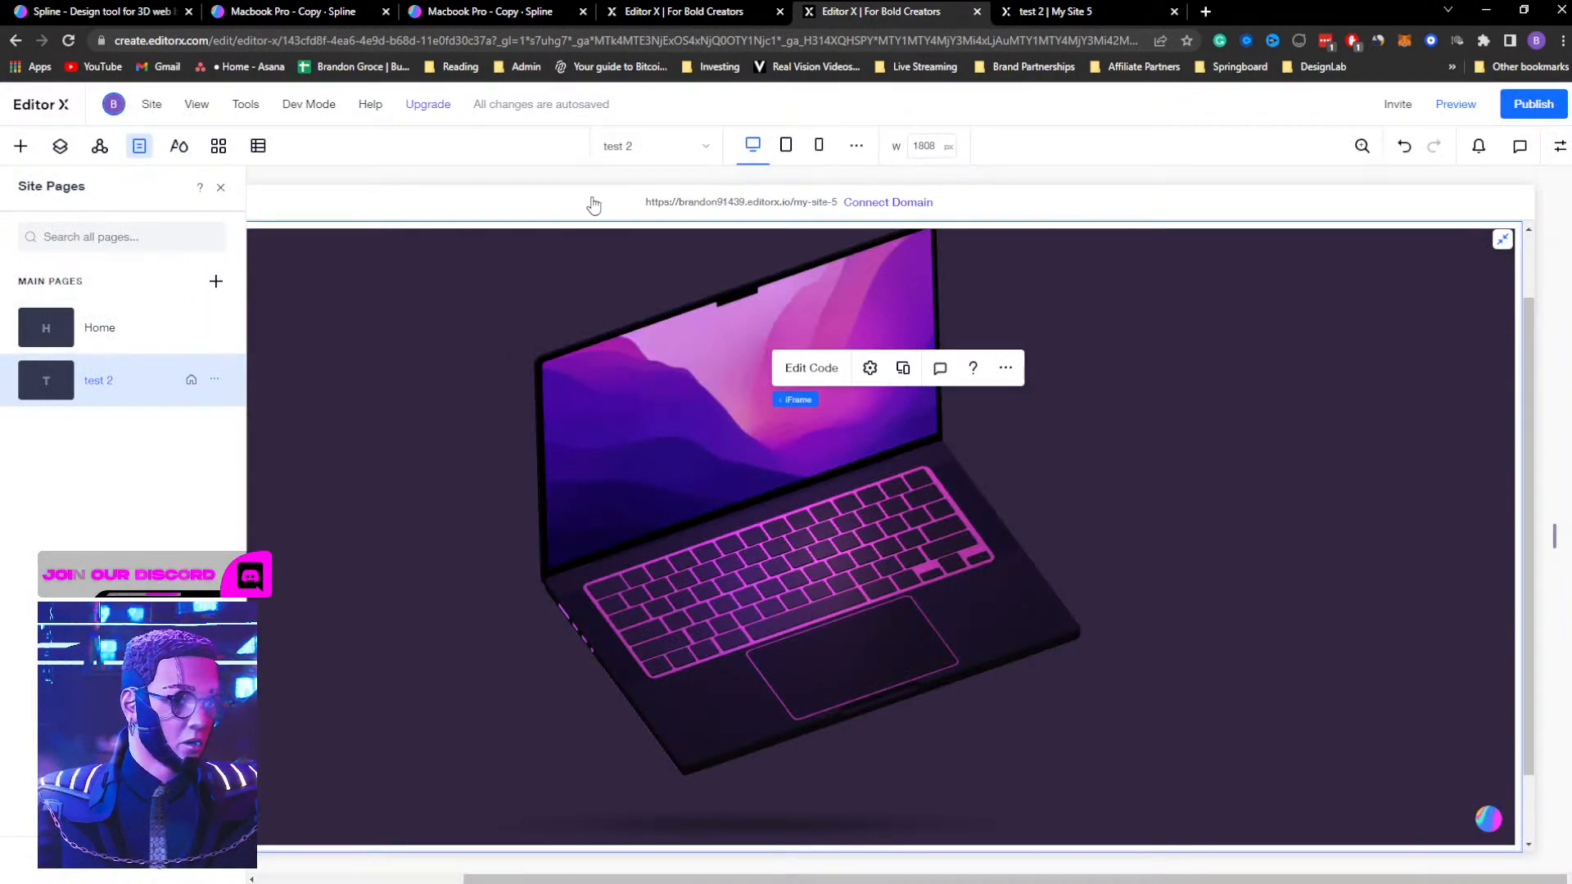
{"action": "left_click", "coordinate": [220, 188]}
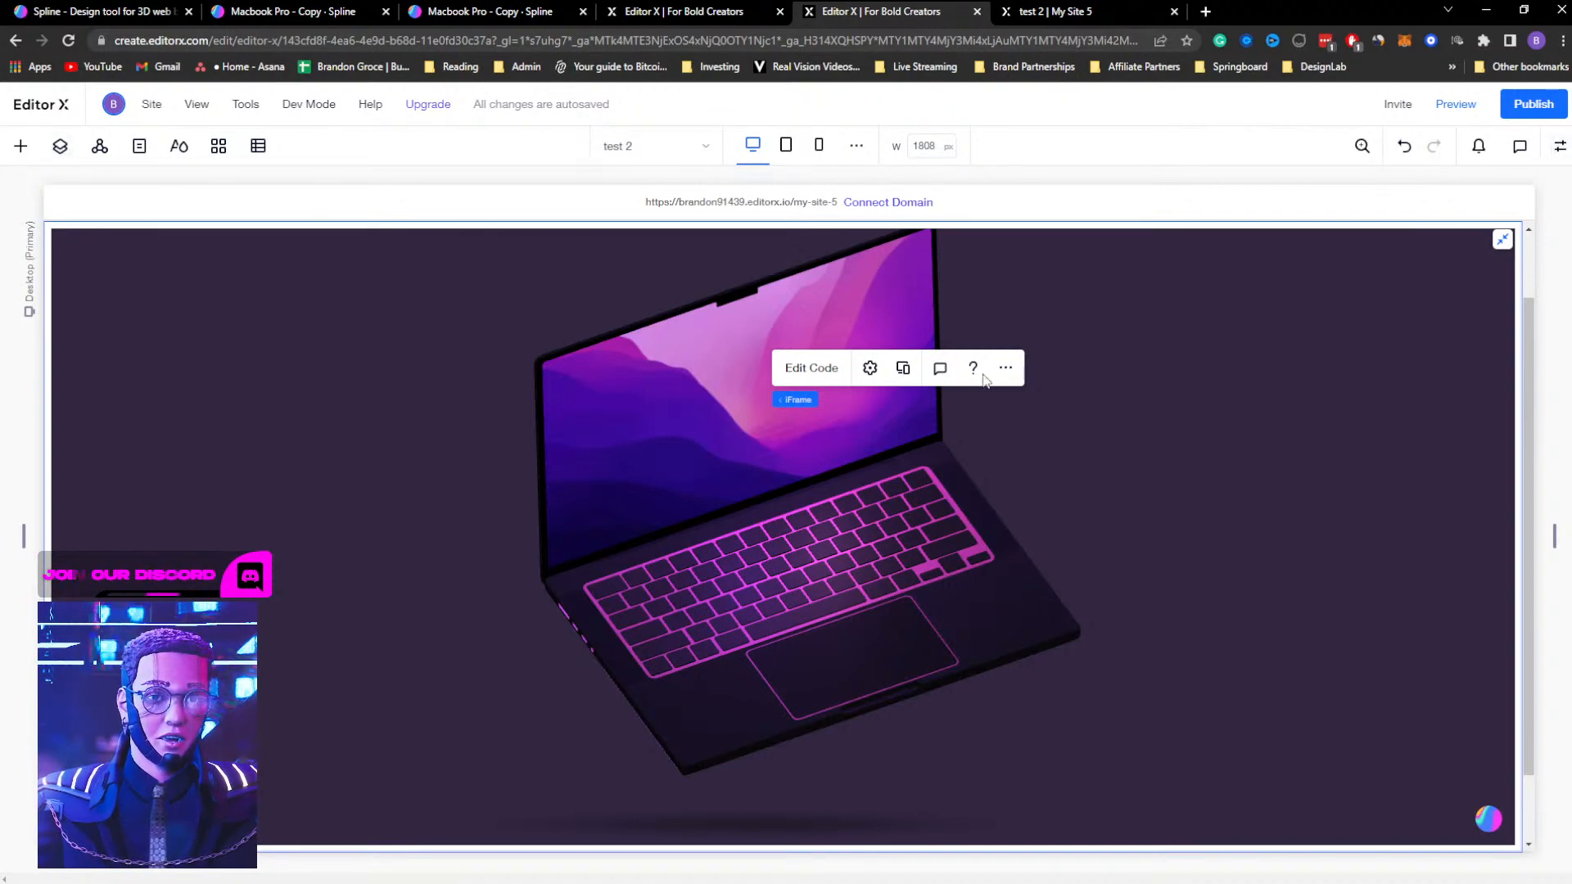
Step: Add a container to the test 2 page section that holds the laptop iframe
{"action": "right_click", "coordinate": [467, 426]}
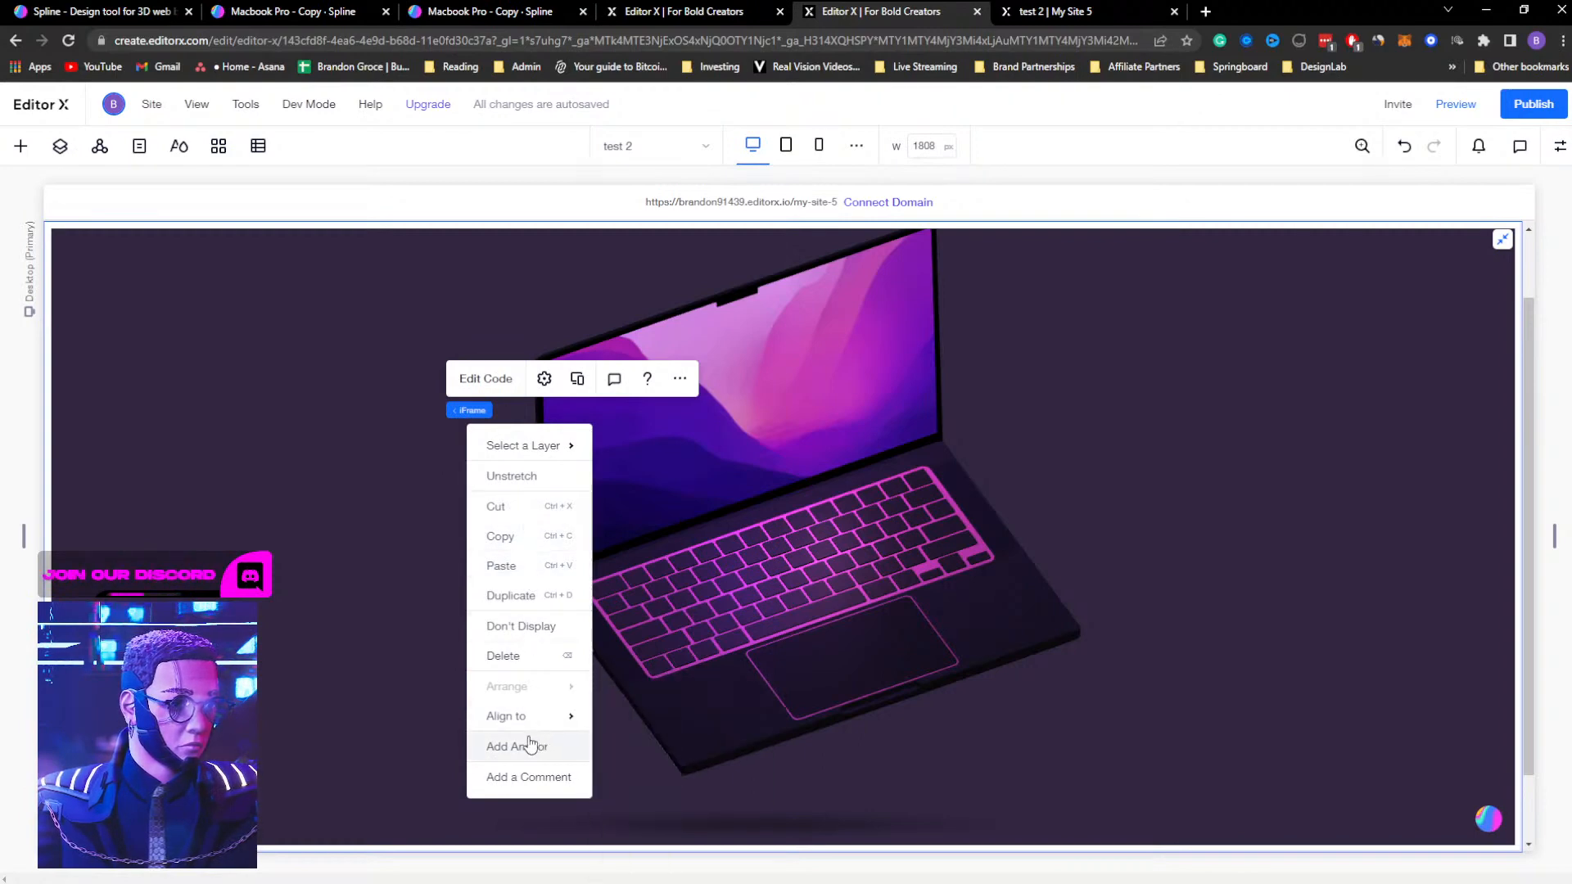
{"action": "left_click", "coordinate": [138, 147]}
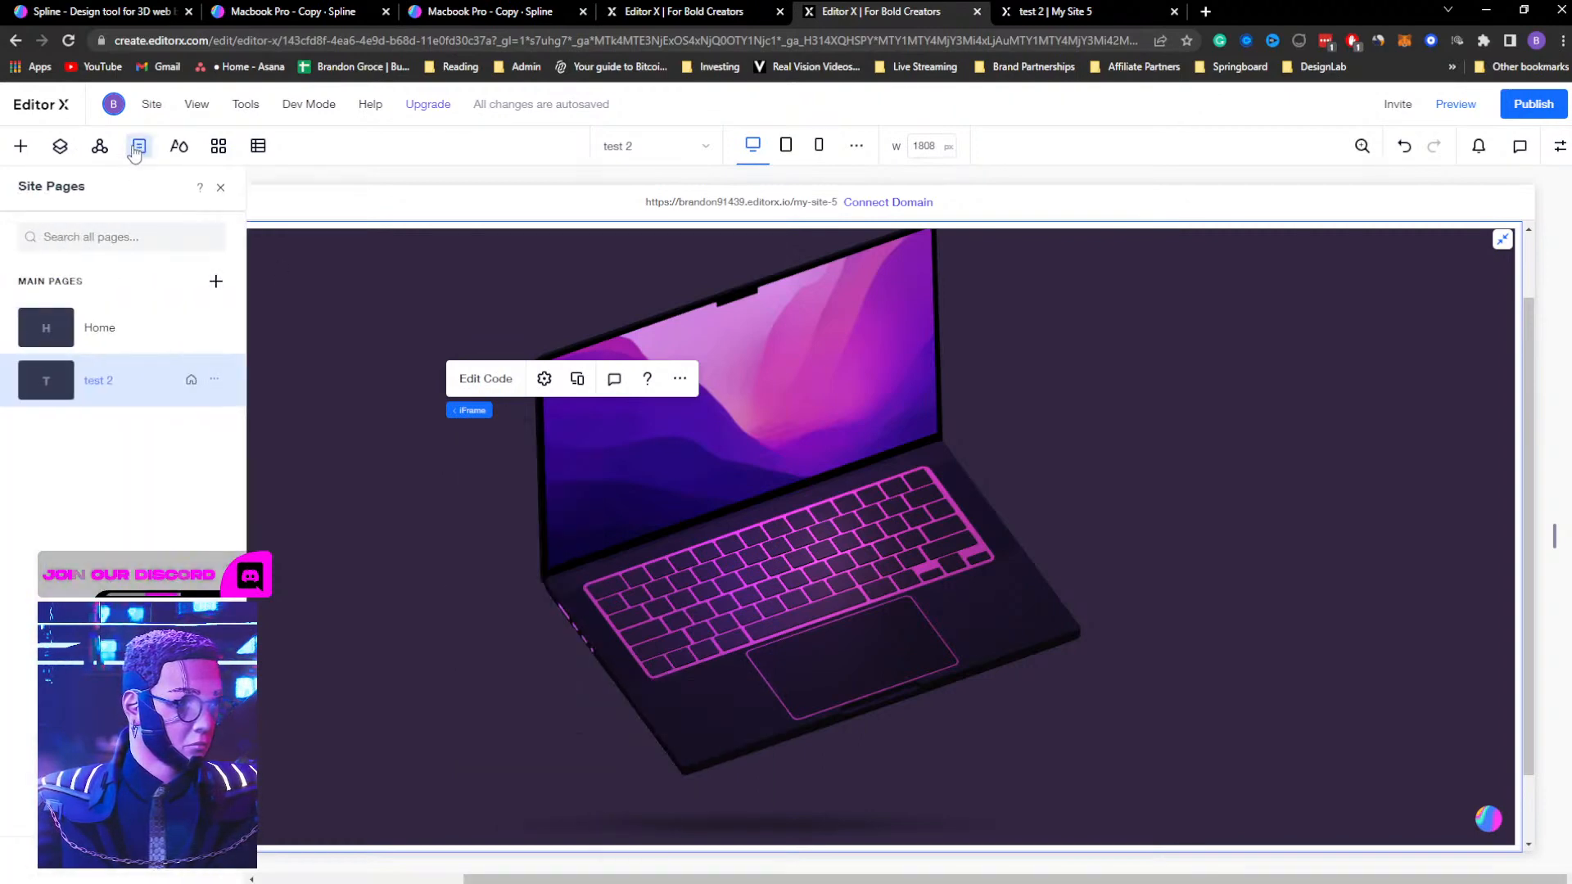
{"action": "left_click", "coordinate": [60, 146]}
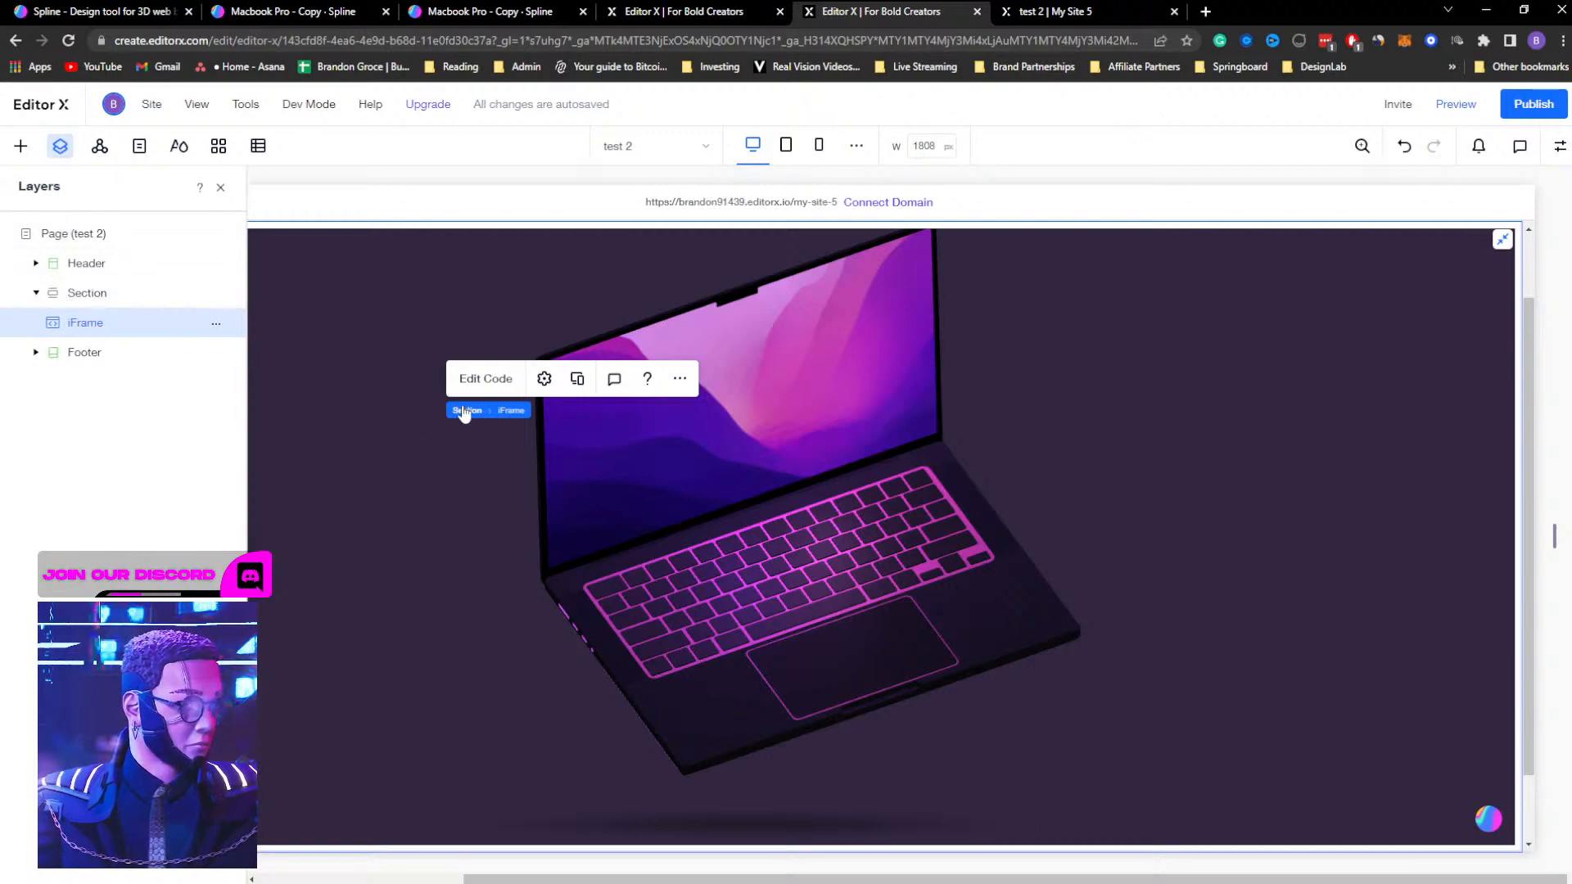
{"action": "left_click", "coordinate": [462, 411]}
{"action": "left_click", "coordinate": [683, 382]}
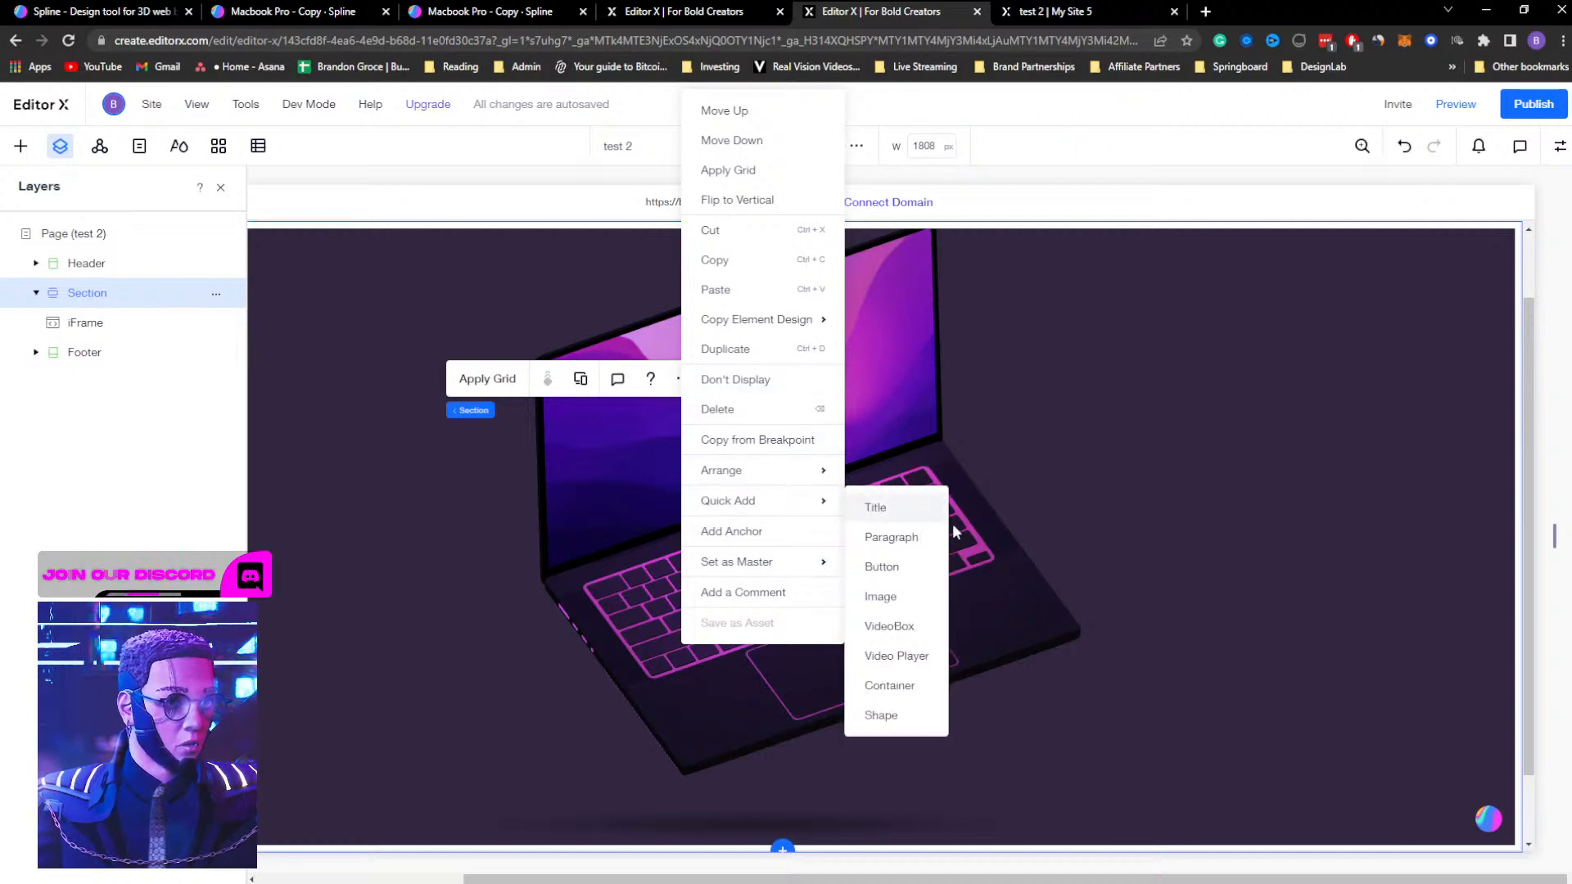
{"action": "mouse_move", "coordinate": [822, 506]}
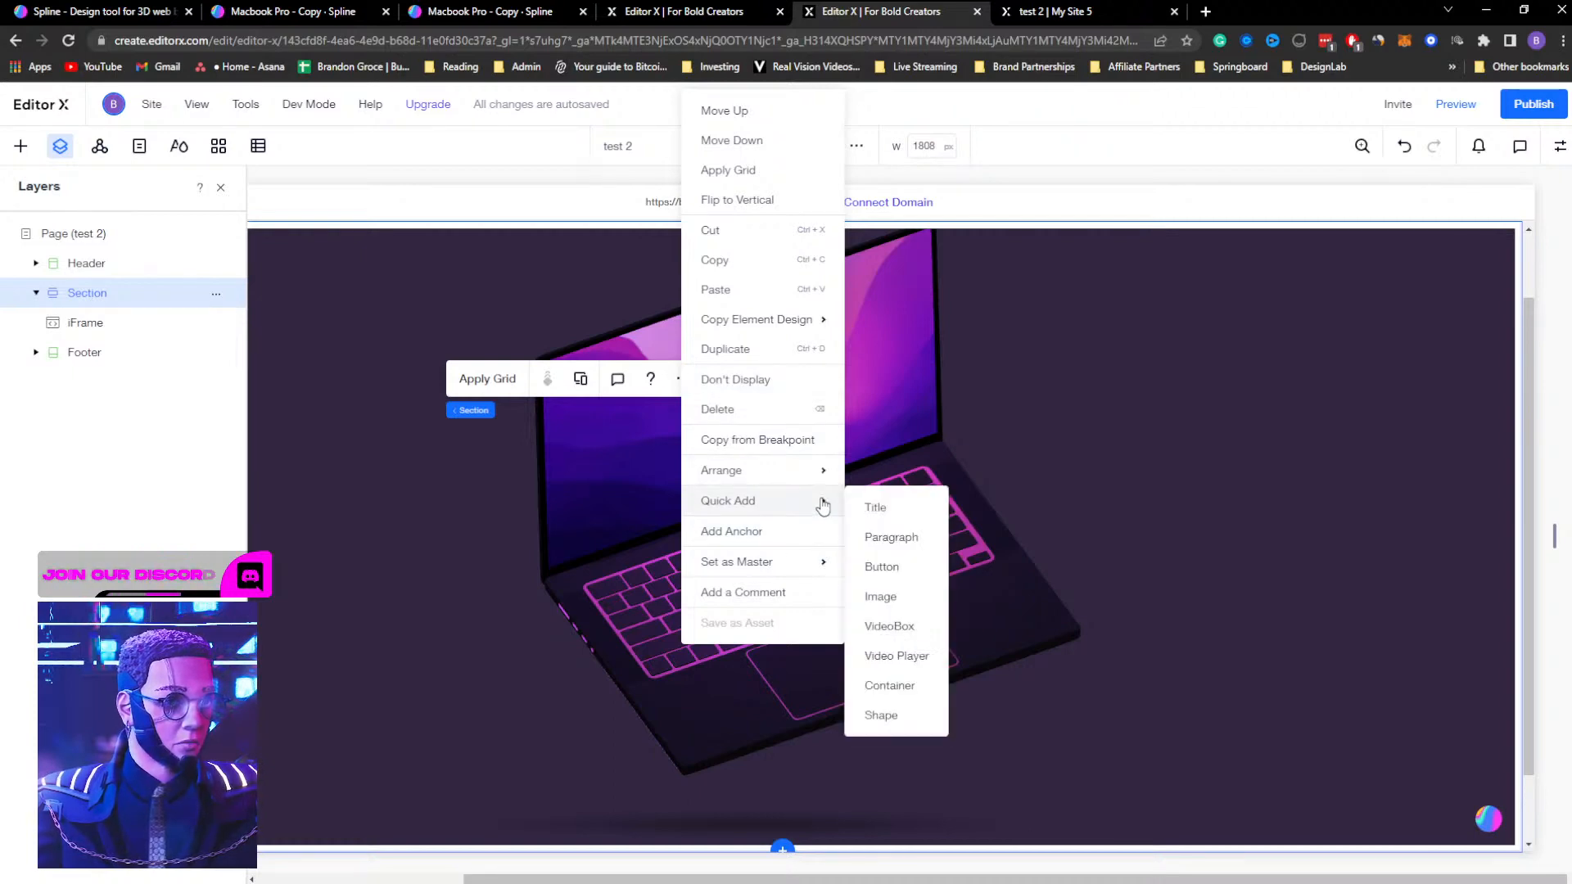
{"action": "left_click", "coordinate": [893, 685]}
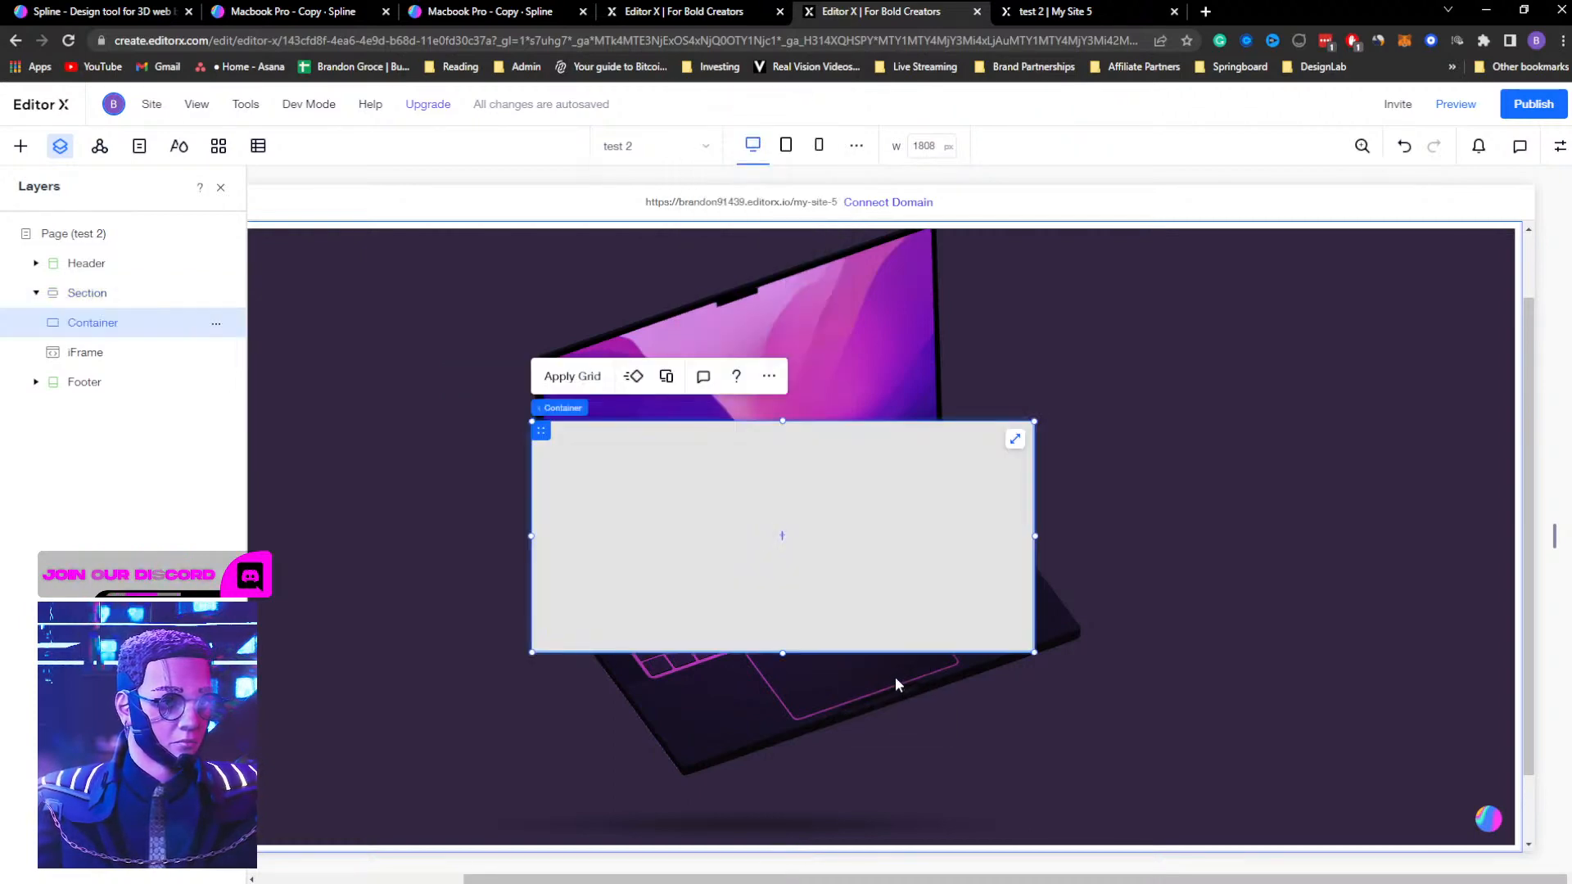
{"action": "left_click", "coordinate": [1015, 439]}
{"action": "left_click", "coordinate": [1560, 146]}
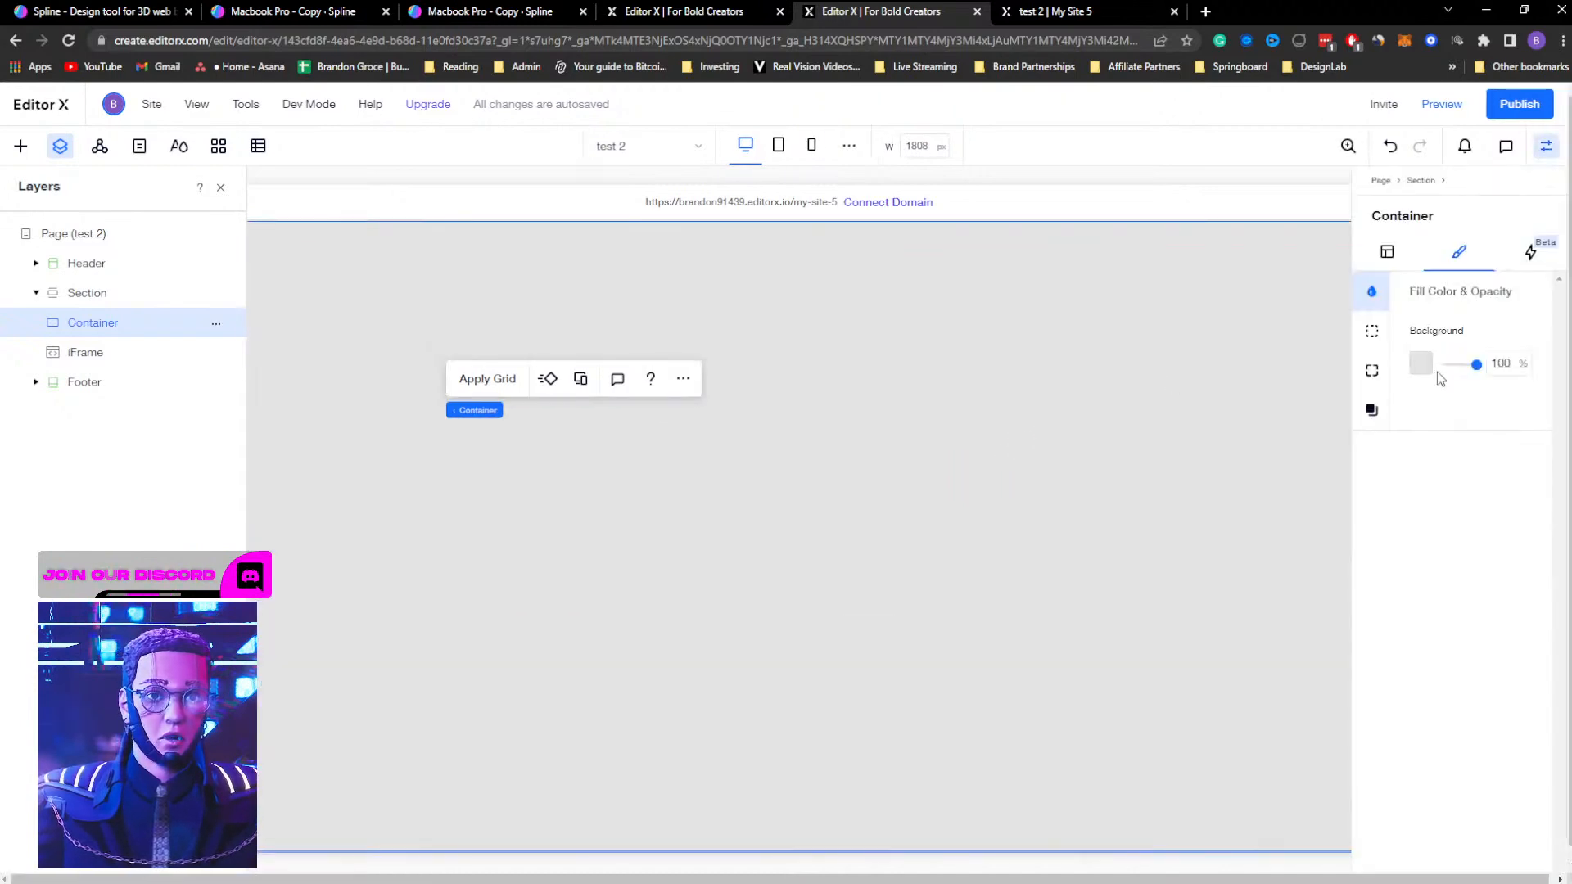
{"action": "left_click", "coordinate": [1403, 252]}
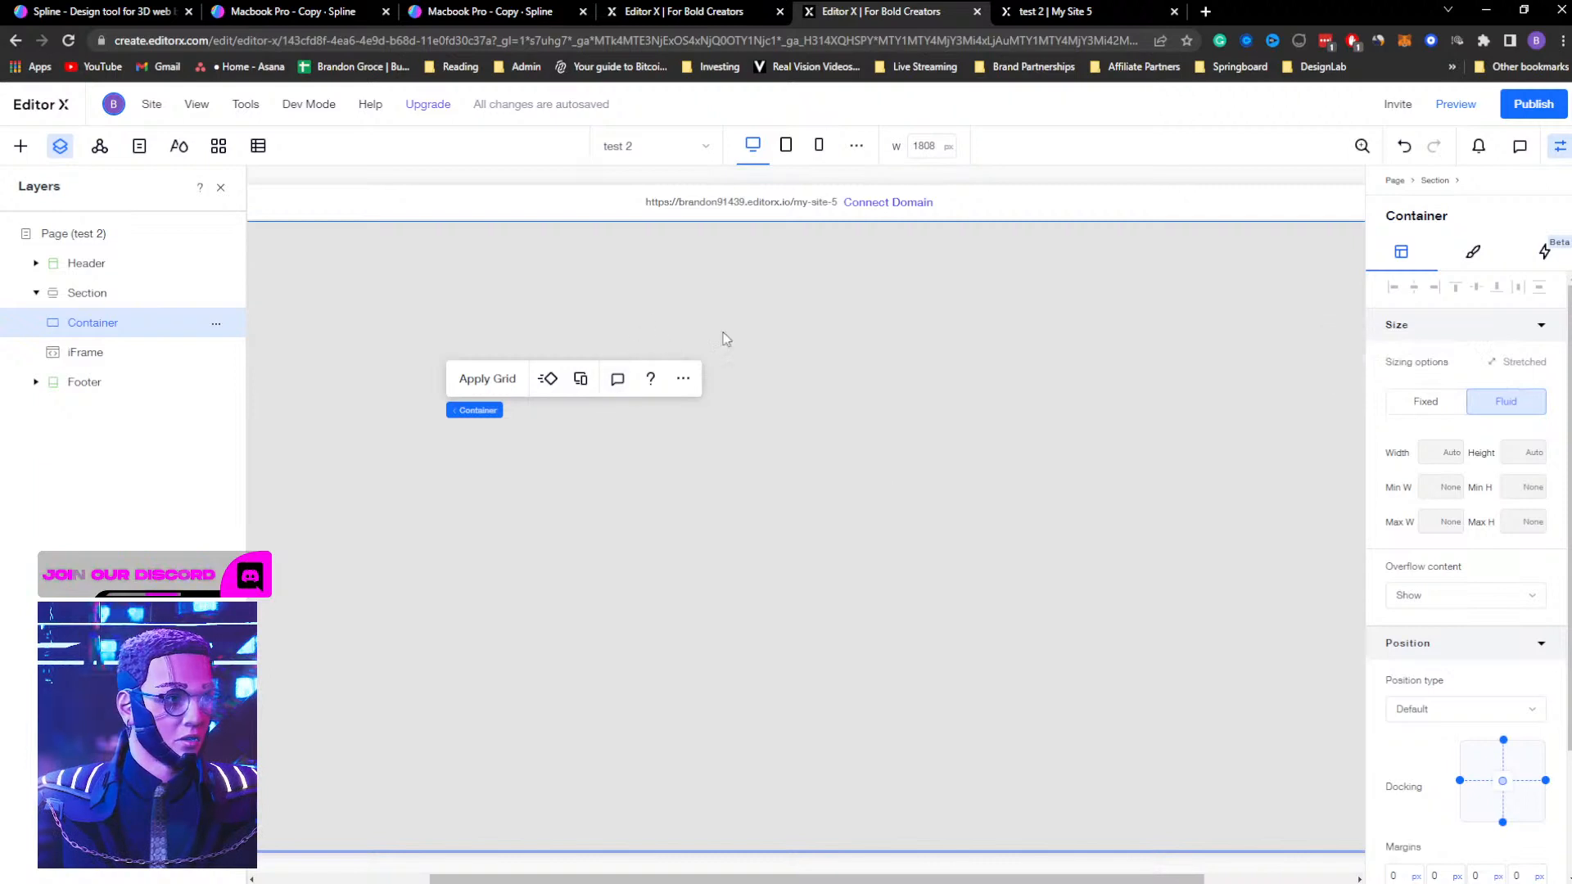
{"action": "left_click", "coordinate": [1559, 146]}
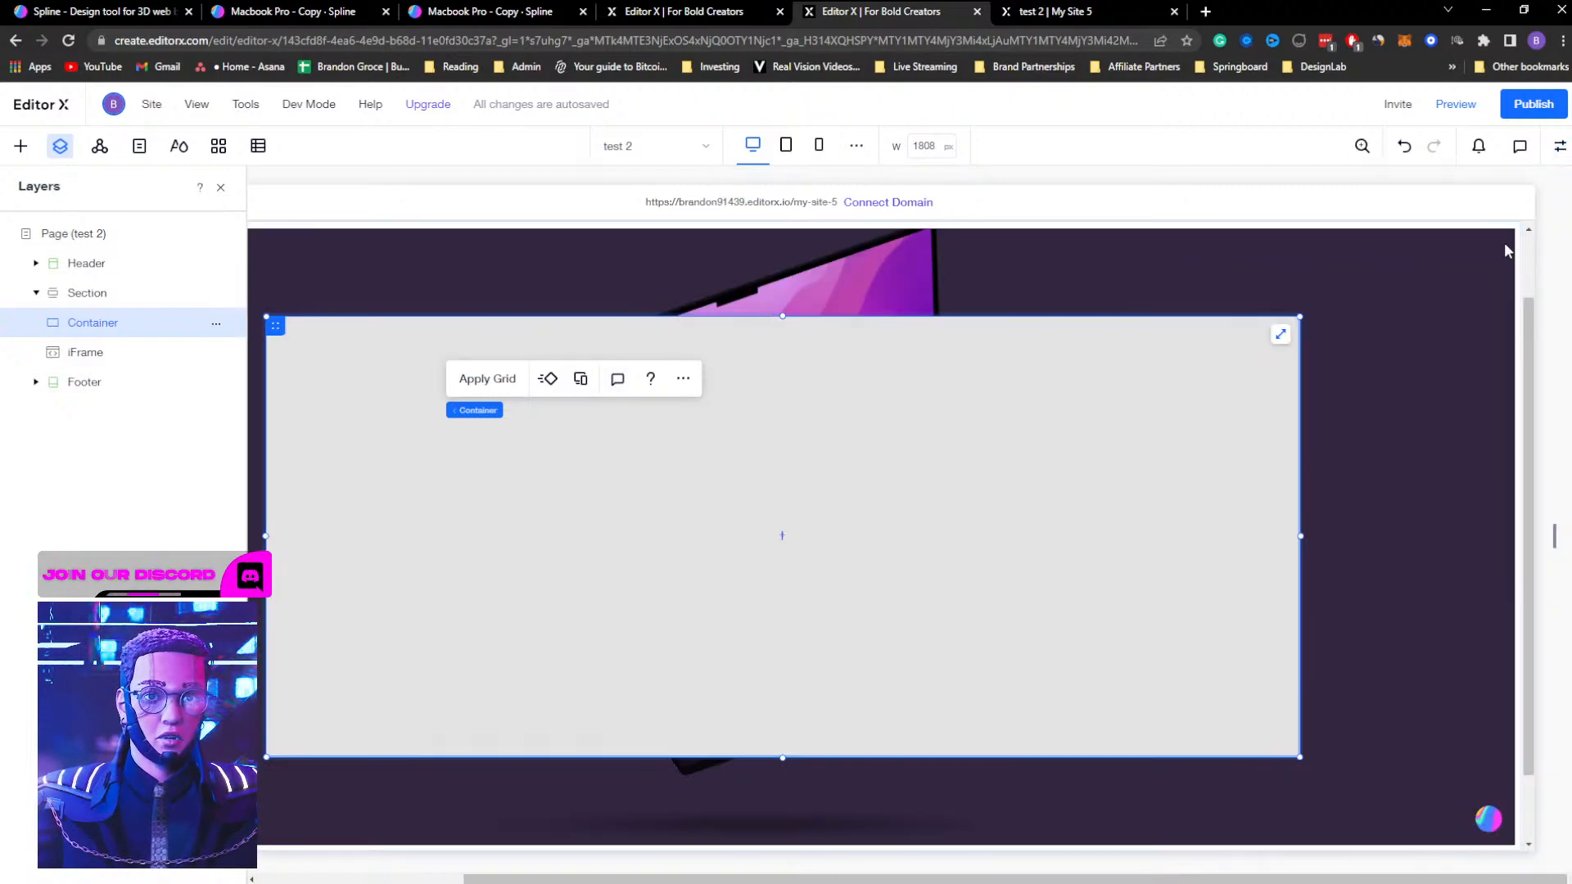
Step: Set the container's width to 50% and height to 100%, and align it to the section's left edge
{"action": "left_click", "coordinate": [1555, 151]}
{"action": "left_click", "coordinate": [1424, 454]}
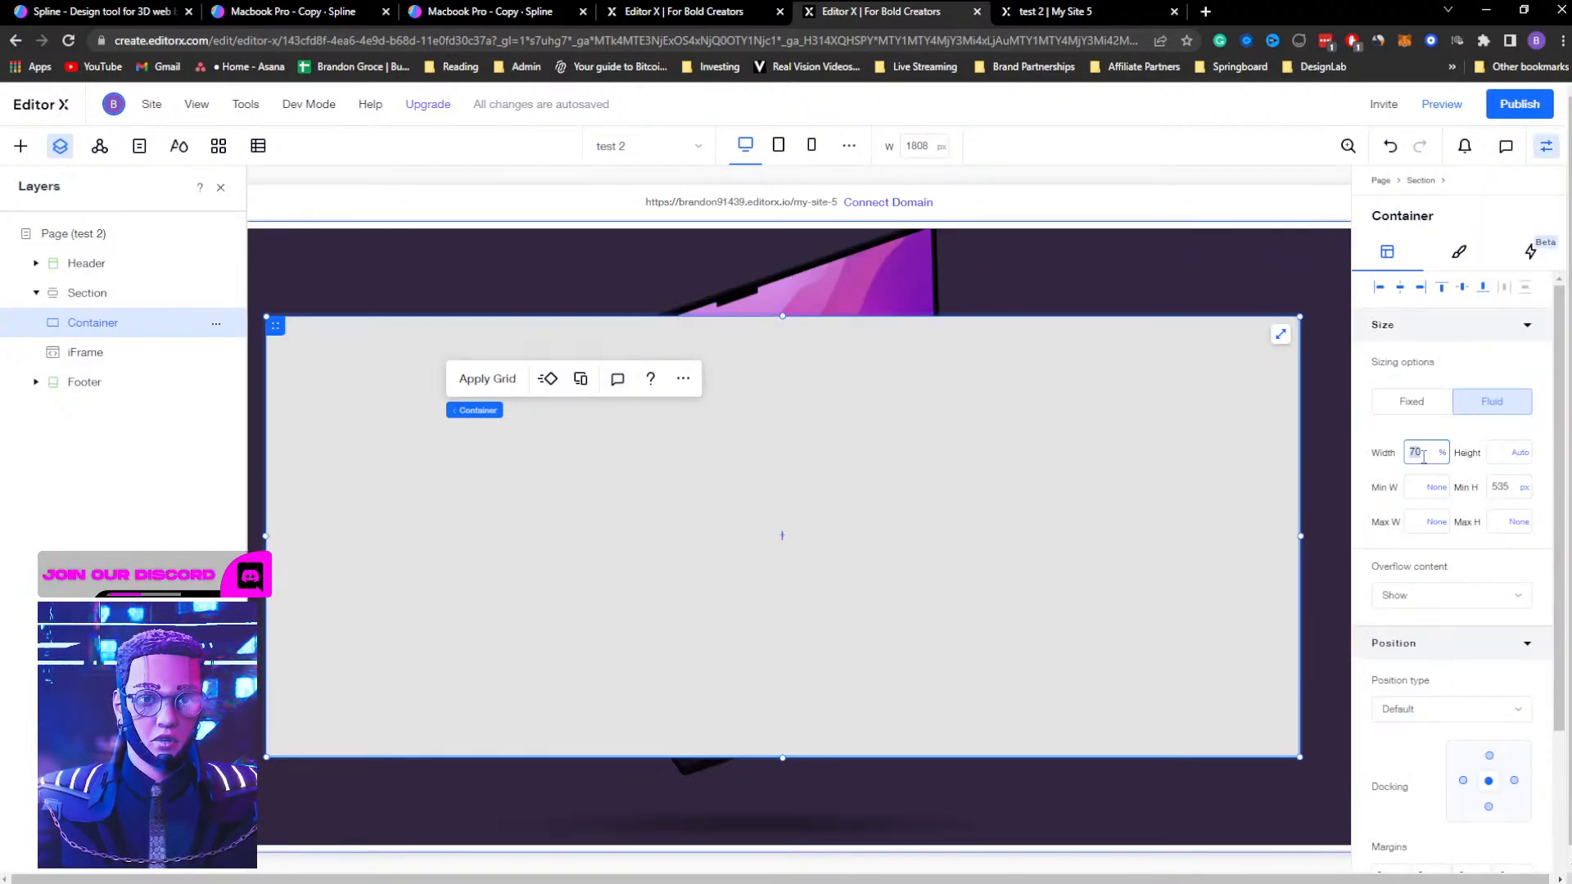
{"action": "type", "text": "50"}
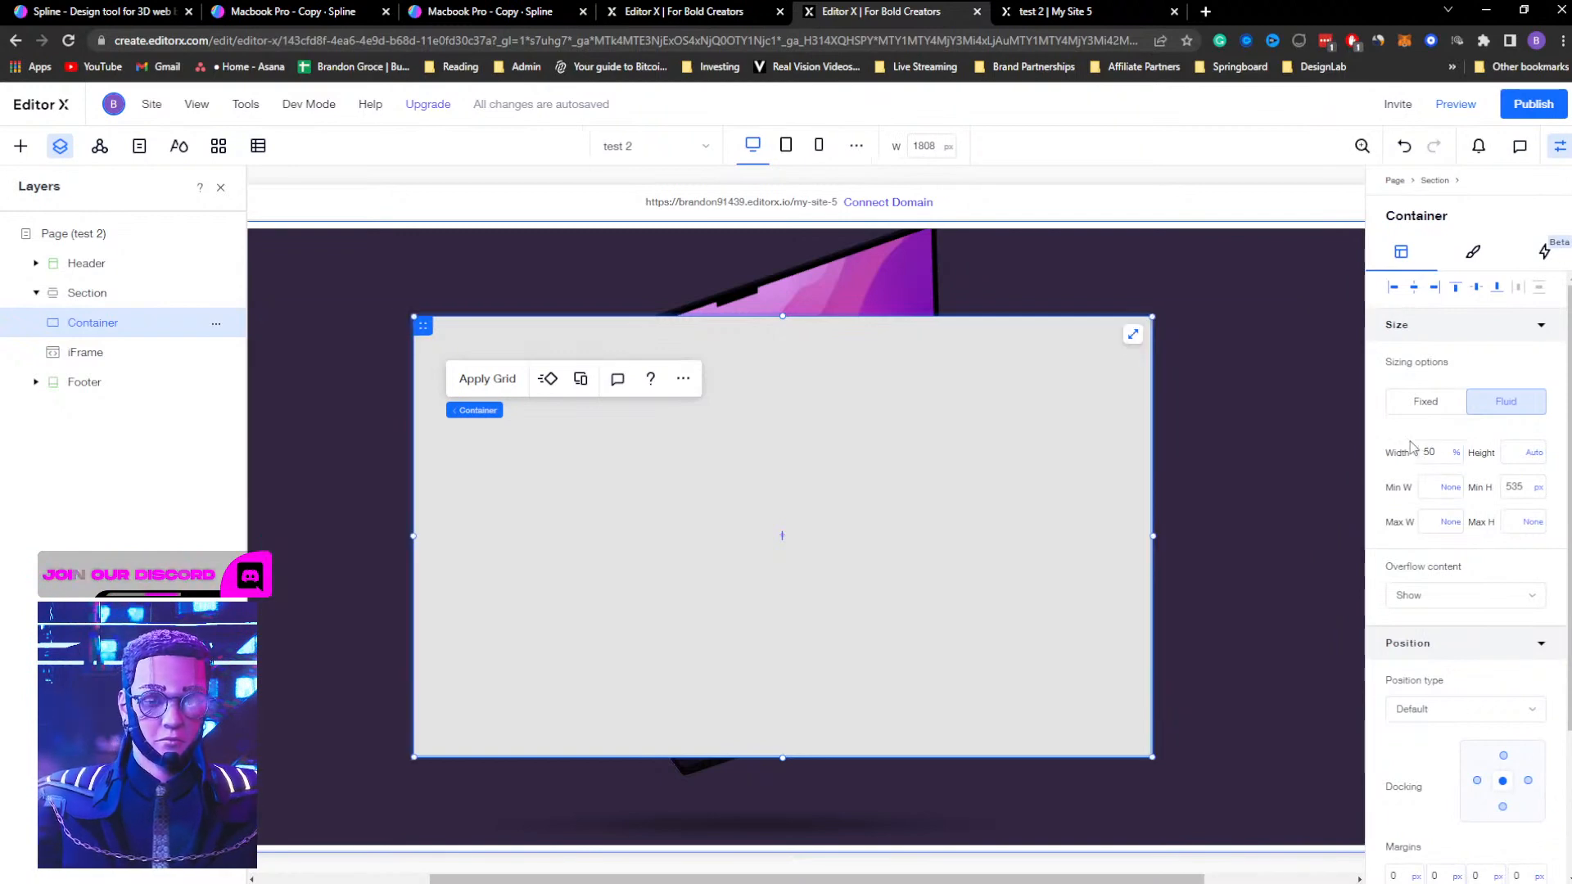
{"action": "left_click", "coordinate": [1512, 452]}
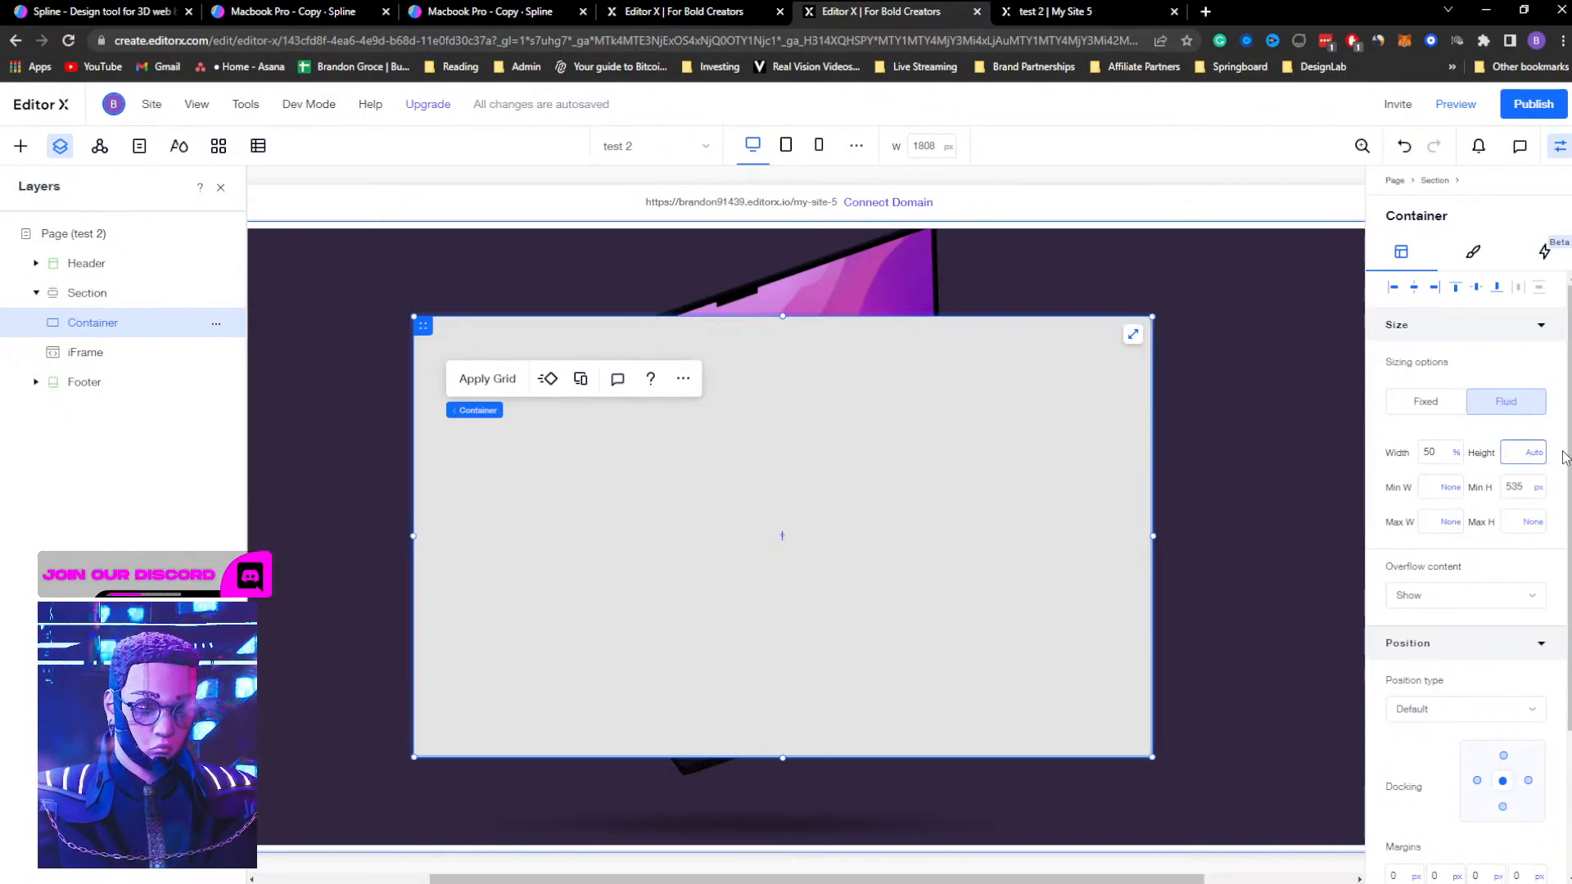
{"action": "type", "text": "100"}
{"action": "key", "text": "Return"}
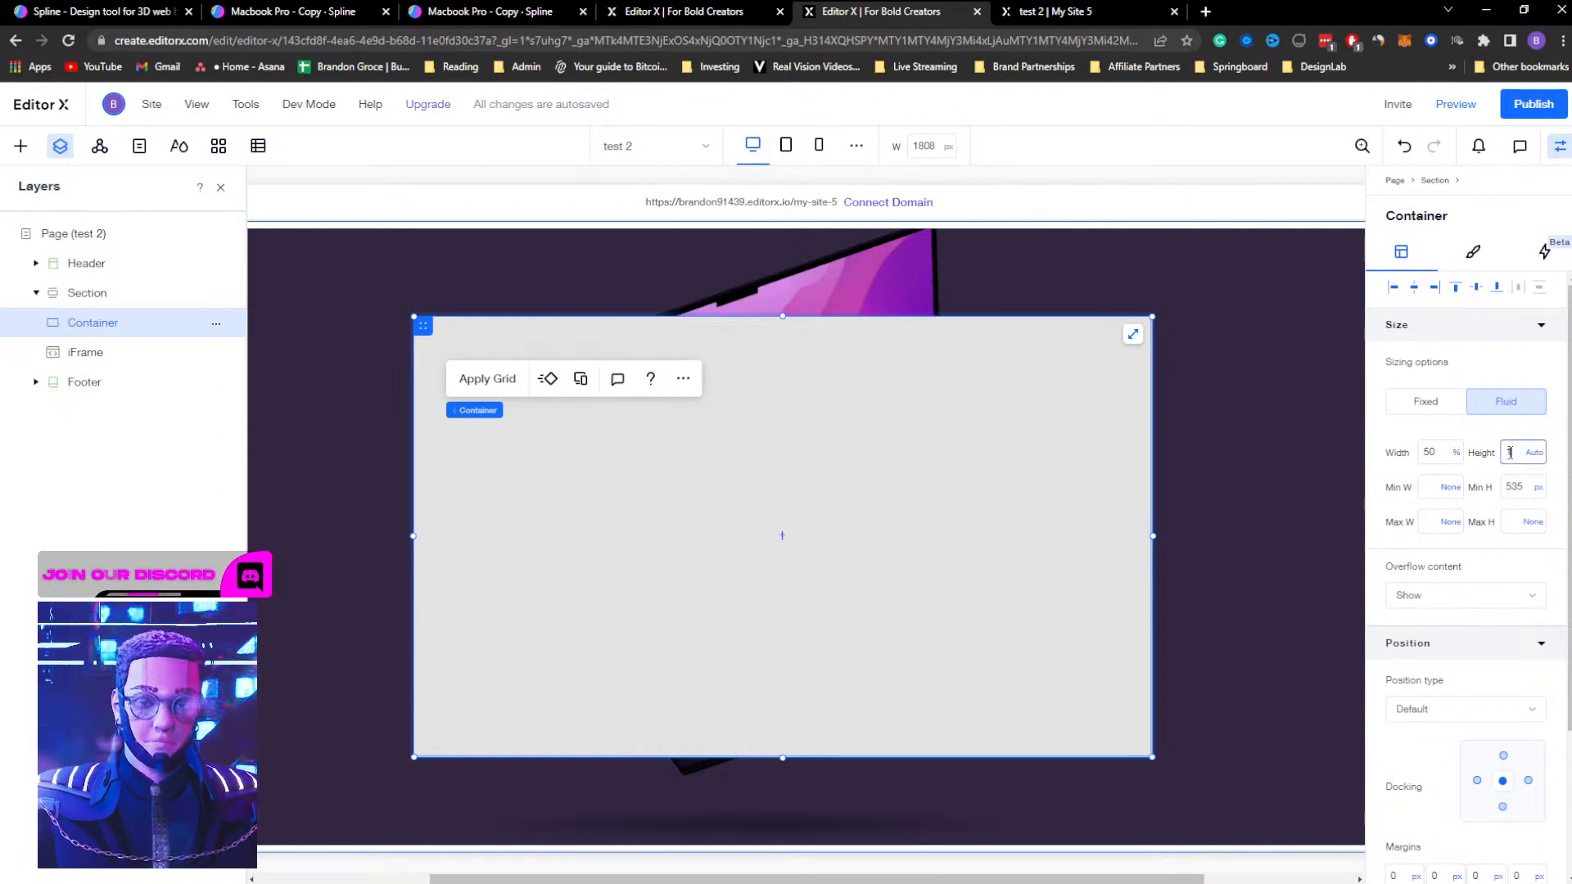
{"action": "key", "text": "Return"}
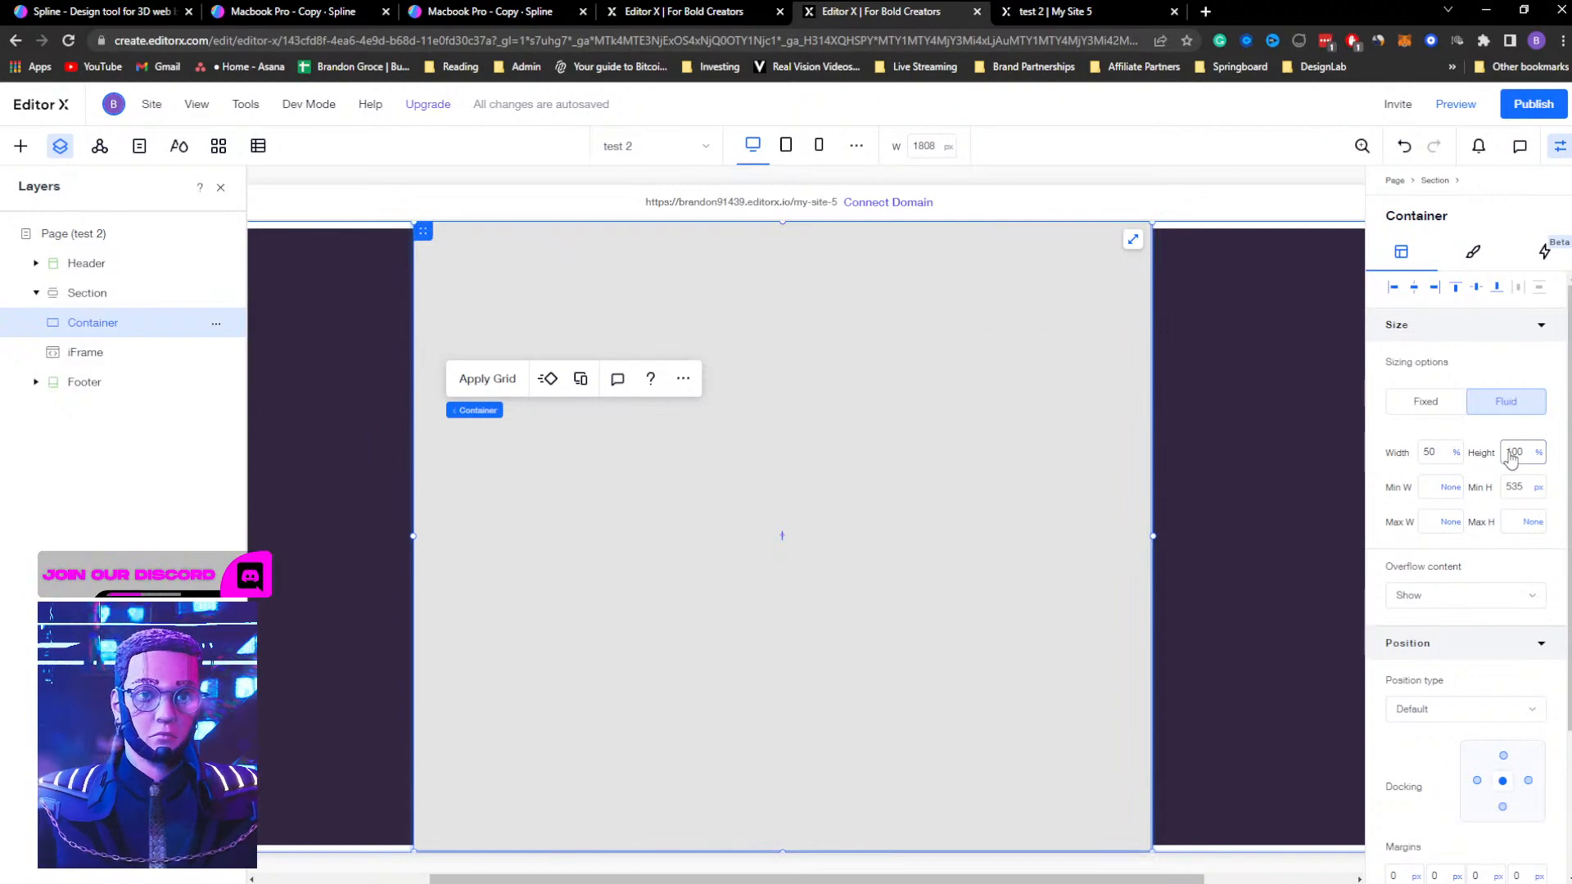
{"action": "left_click", "coordinate": [1394, 288]}
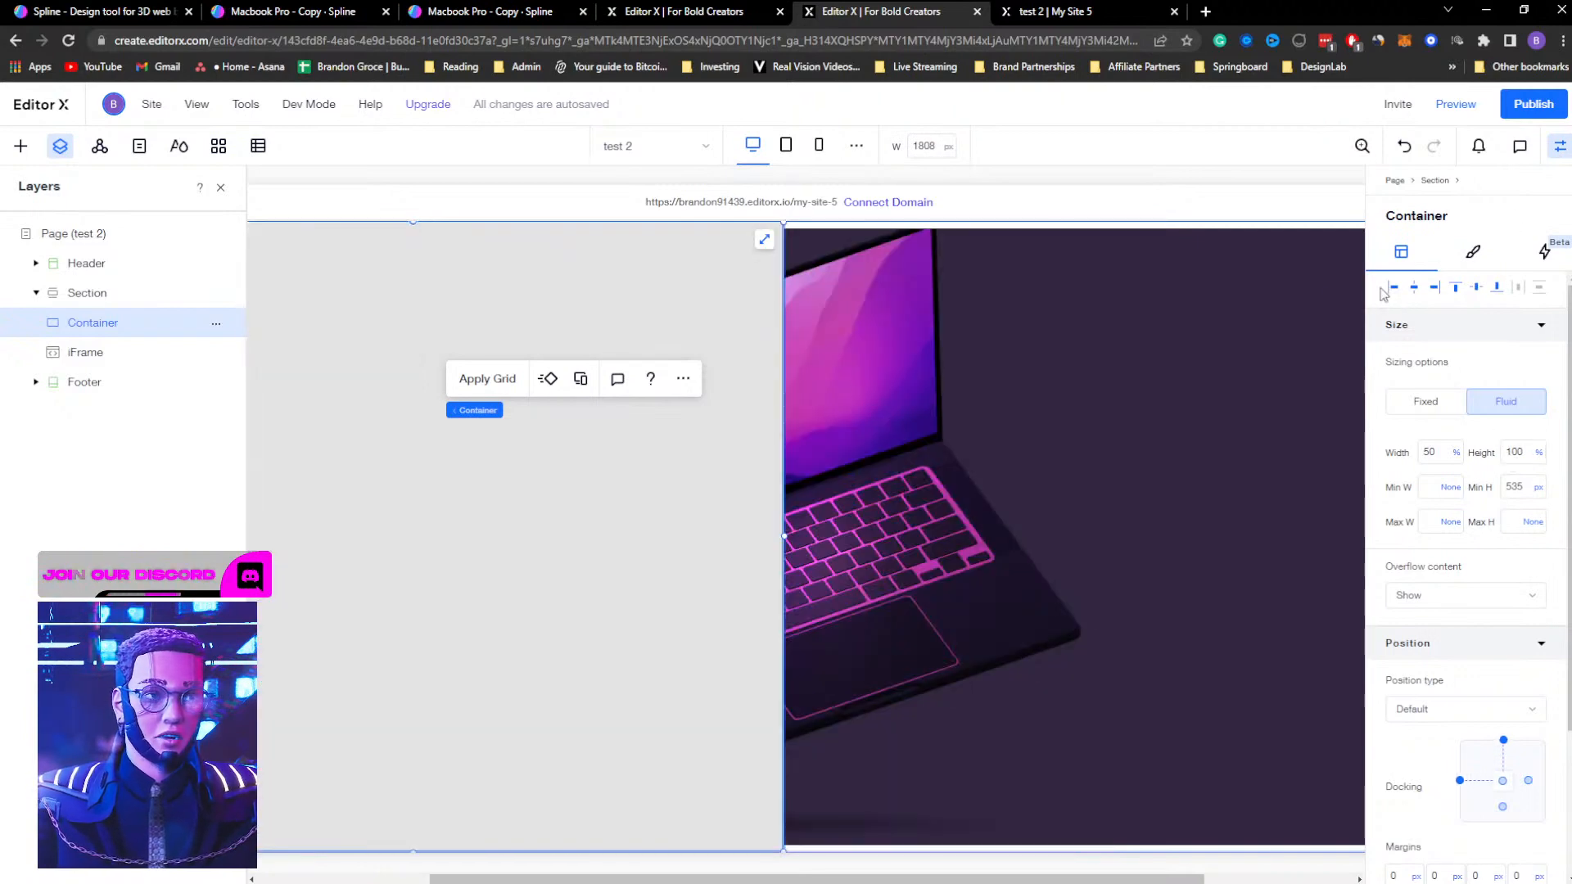
{"action": "left_click", "coordinate": [1561, 147]}
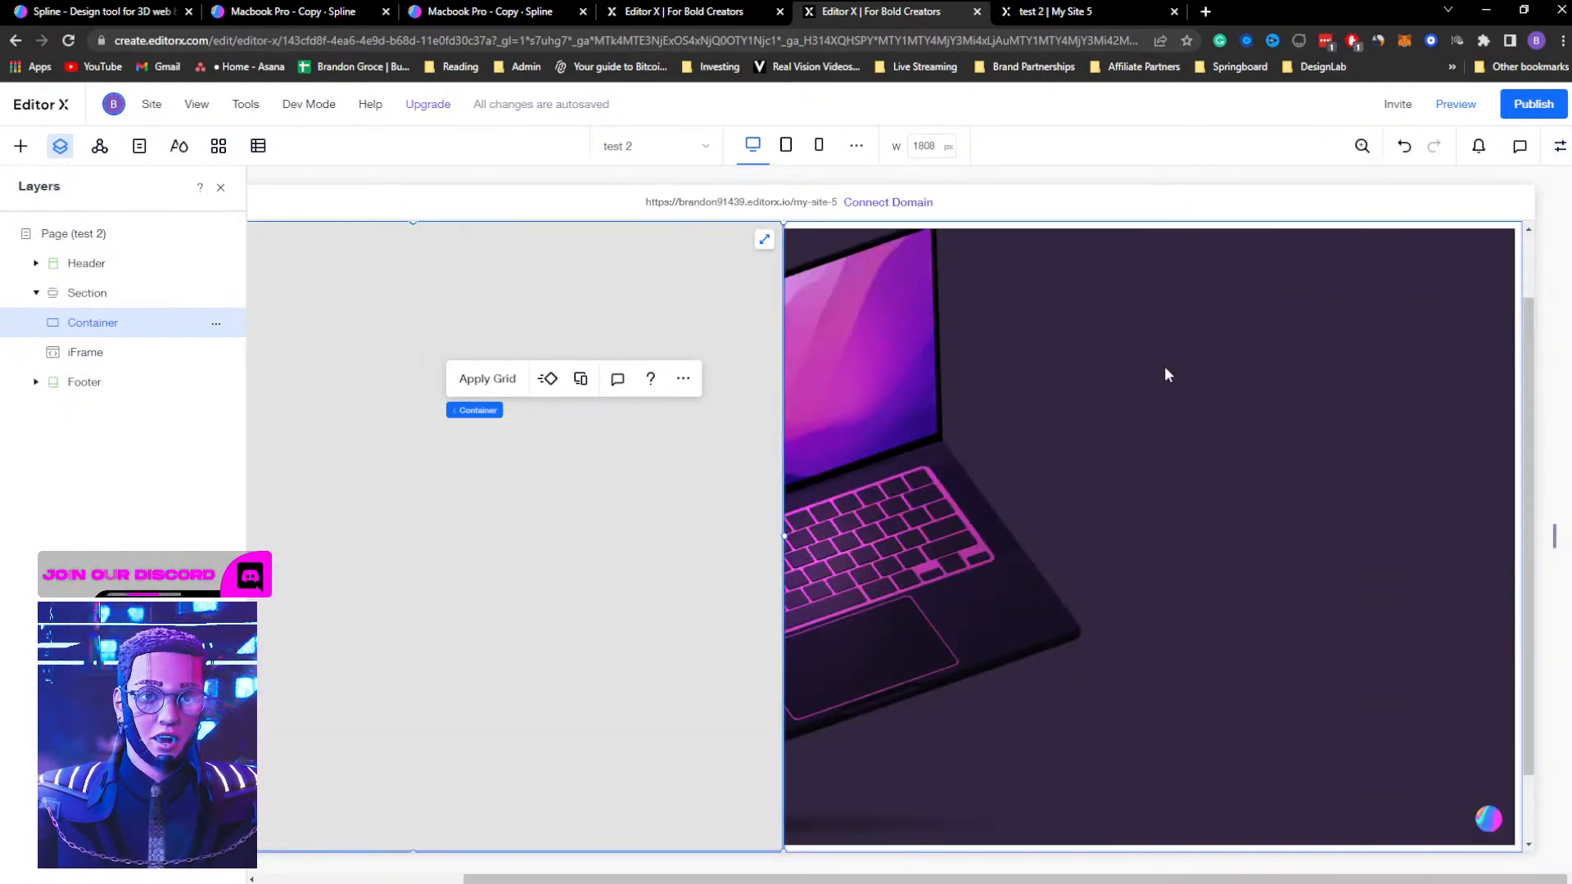
Step: Apply a 2x1 grid to the section that contains the container and the iframe
{"action": "left_click", "coordinate": [1167, 374]}
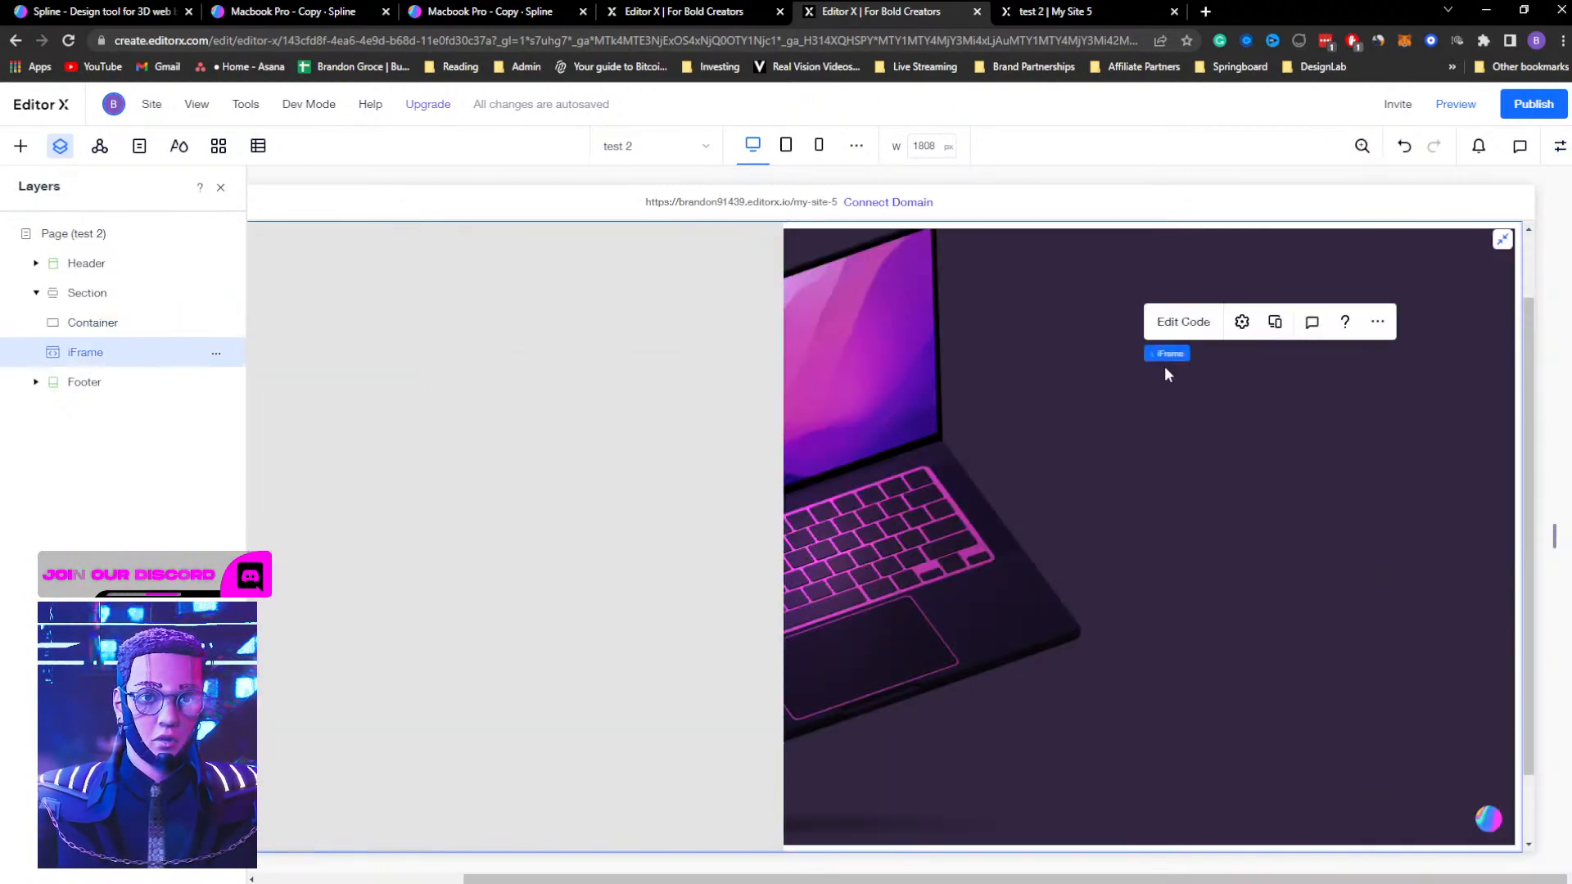
{"action": "left_click", "coordinate": [87, 293]}
{"action": "left_click", "coordinate": [1187, 330]}
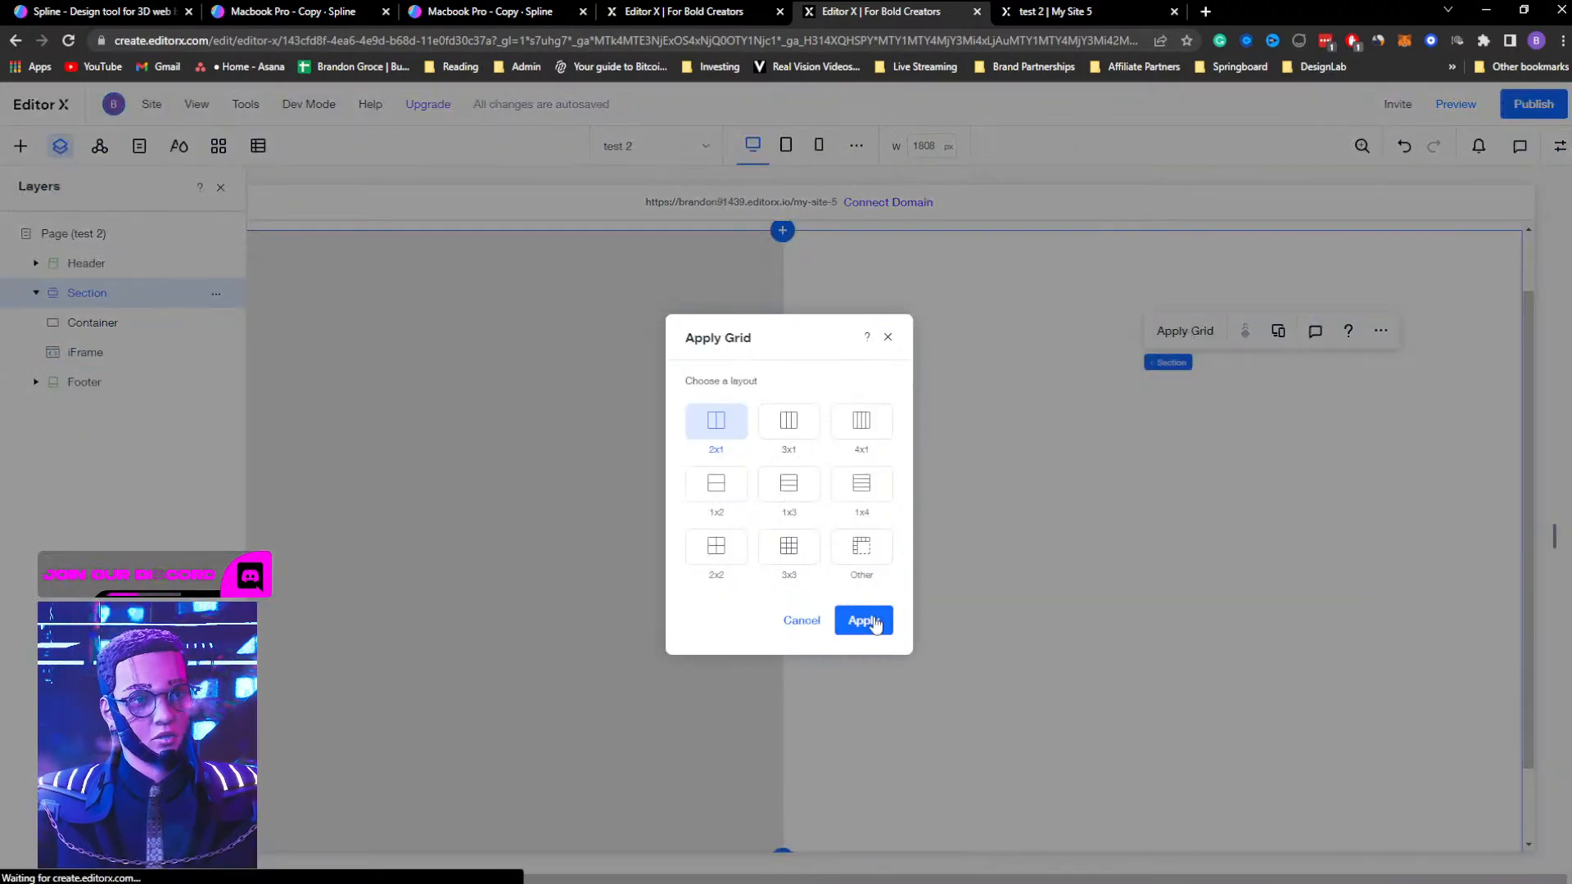
{"action": "left_click", "coordinate": [872, 624]}
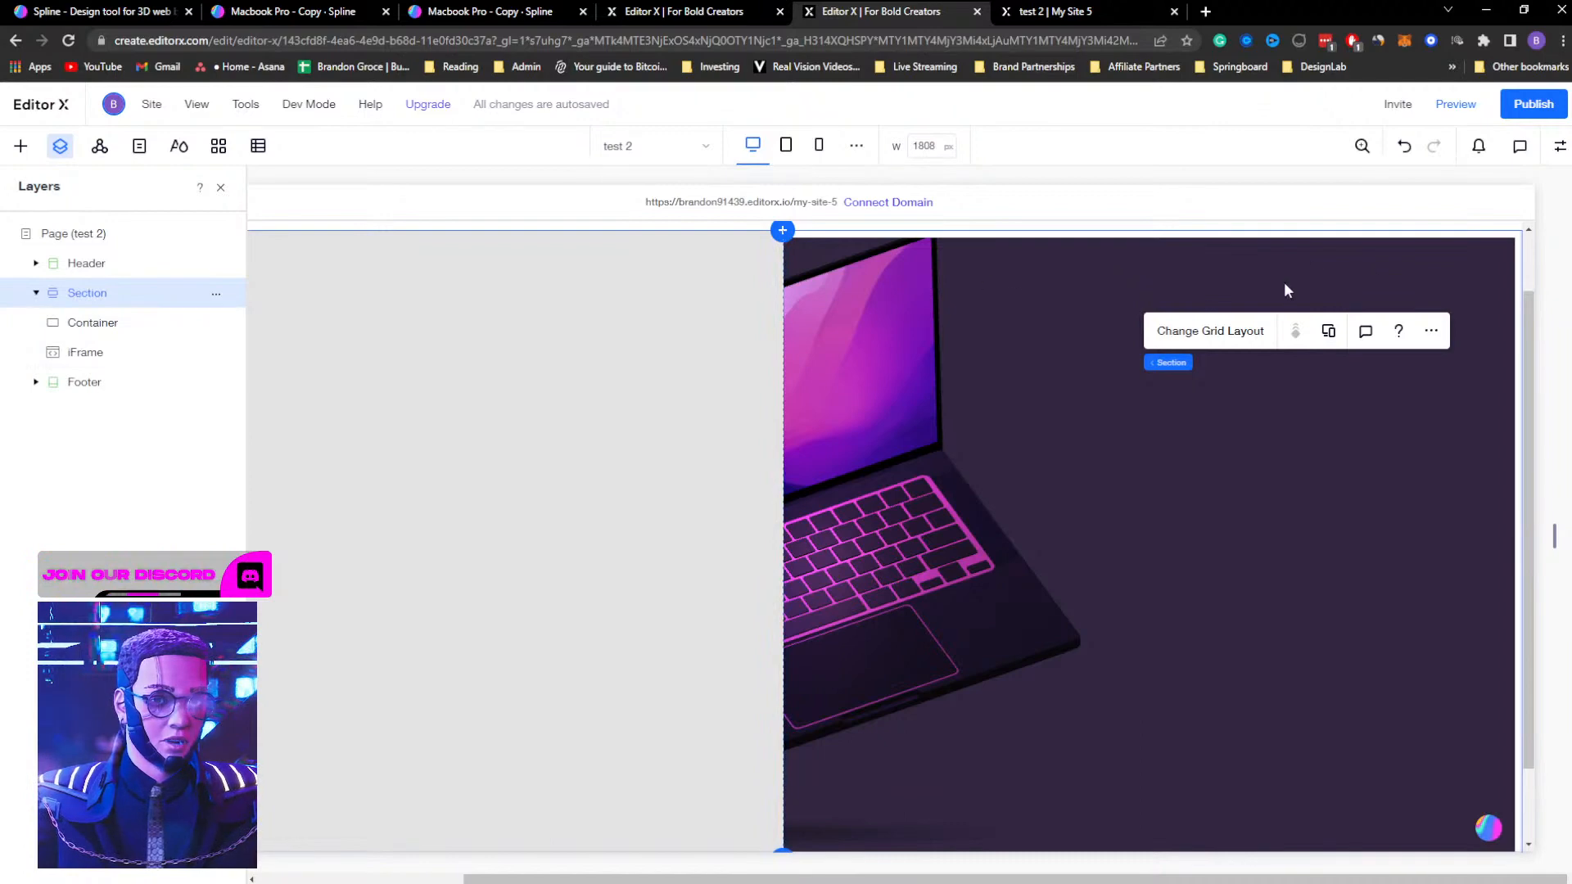
Step: Unstretch the laptop iframe, shrink it to fit inside the section's second grid column, and stretch it to fill that cell
{"action": "left_click", "coordinate": [1147, 295]}
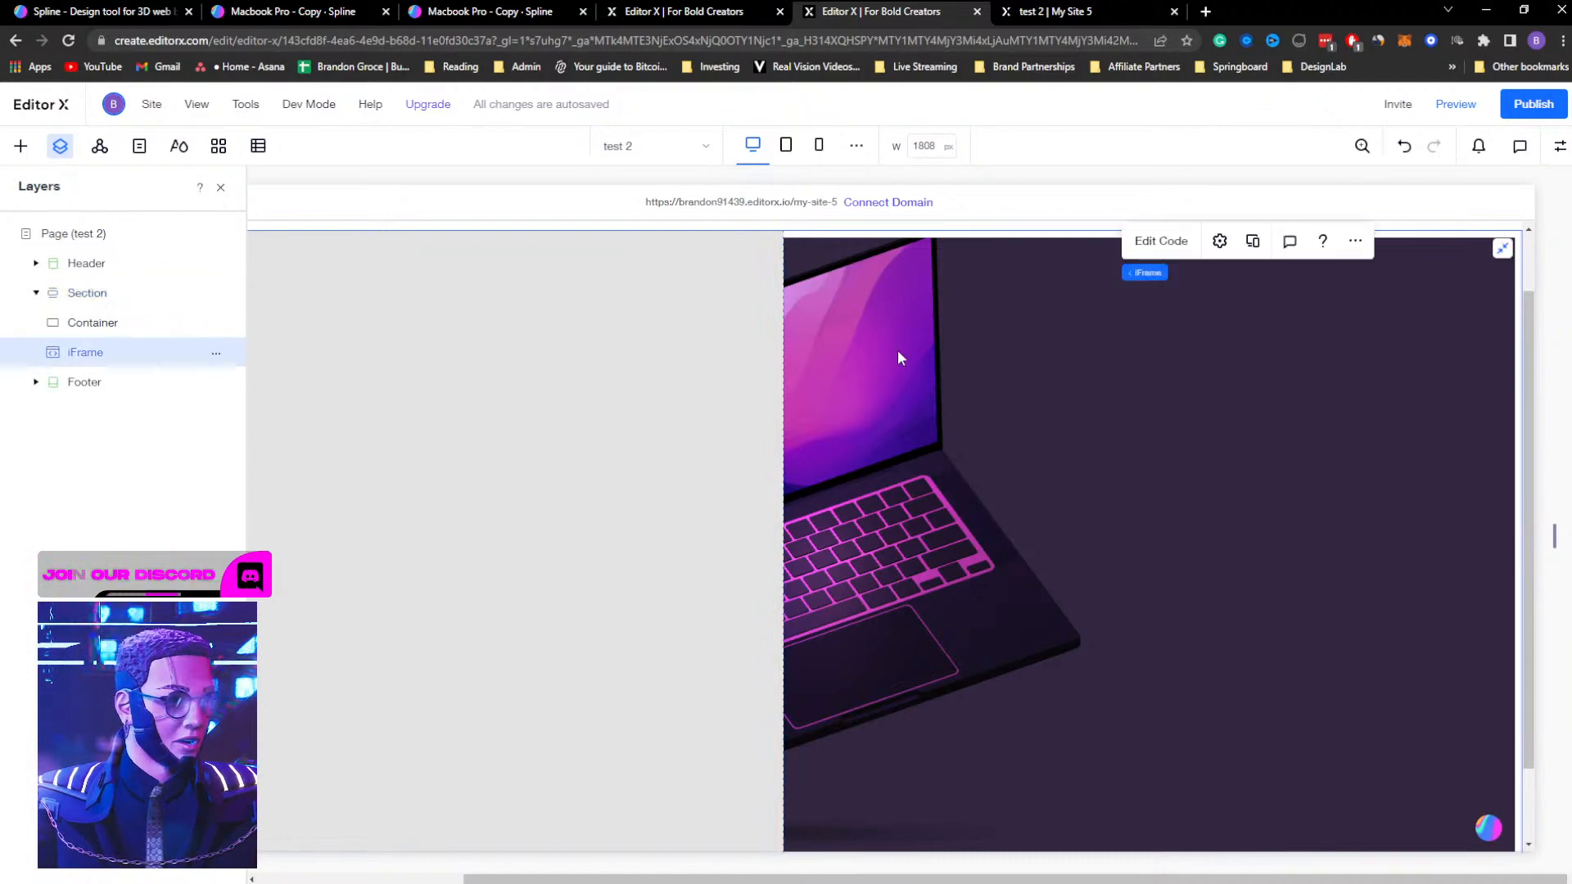
{"action": "left_click", "coordinate": [1502, 247]}
{"action": "left_click_drag", "start_coordinate": [965, 491], "coordinate": [1122, 463]}
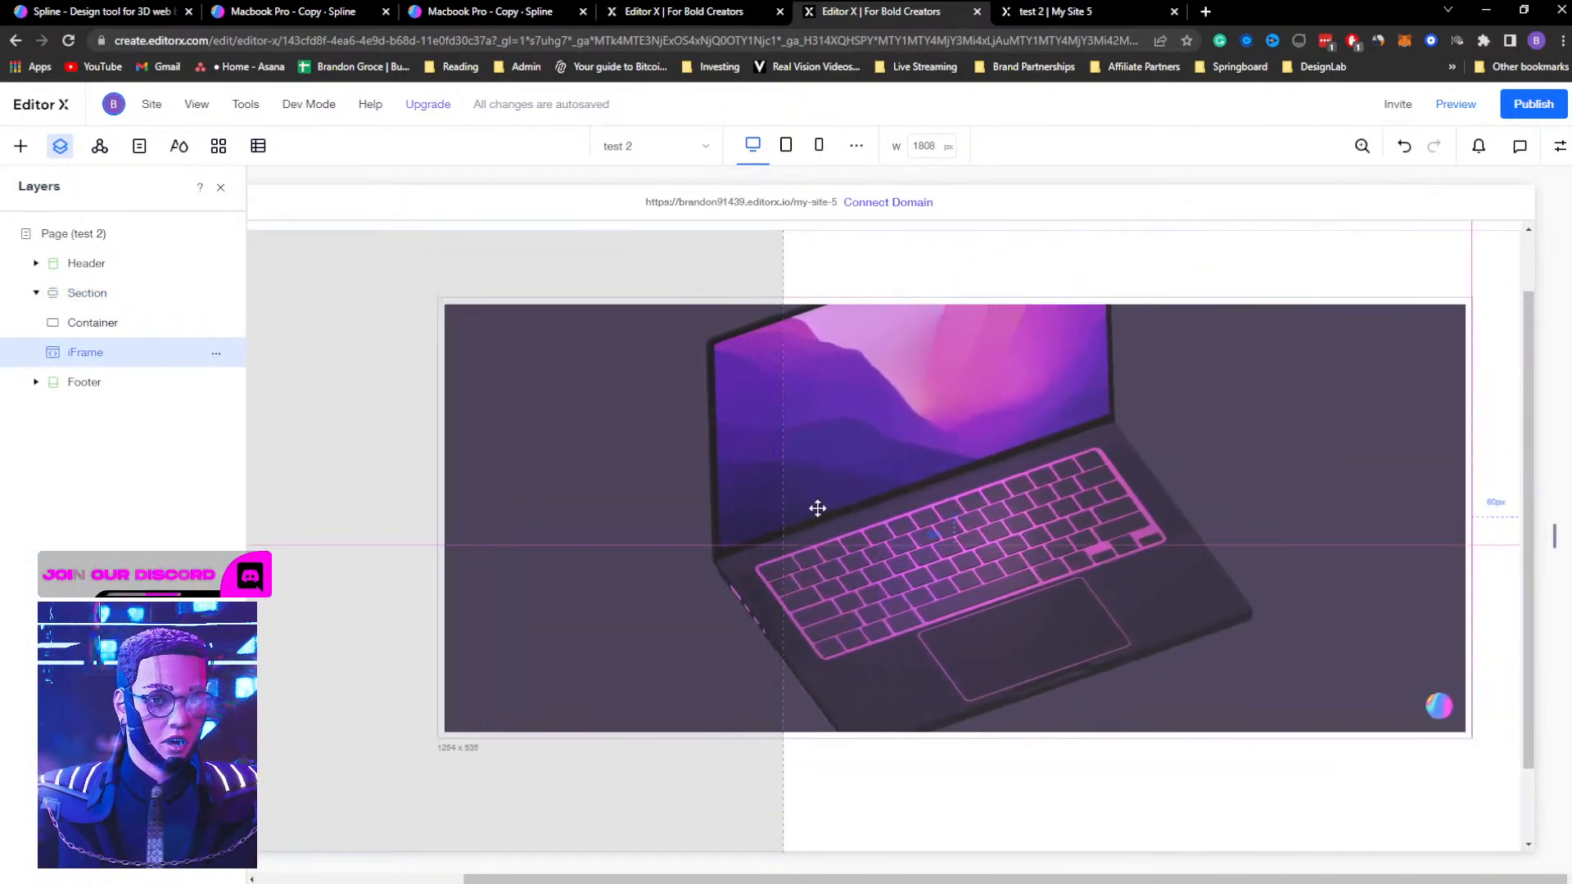
{"action": "left_click_drag", "start_coordinate": [436, 519], "coordinate": [803, 488]}
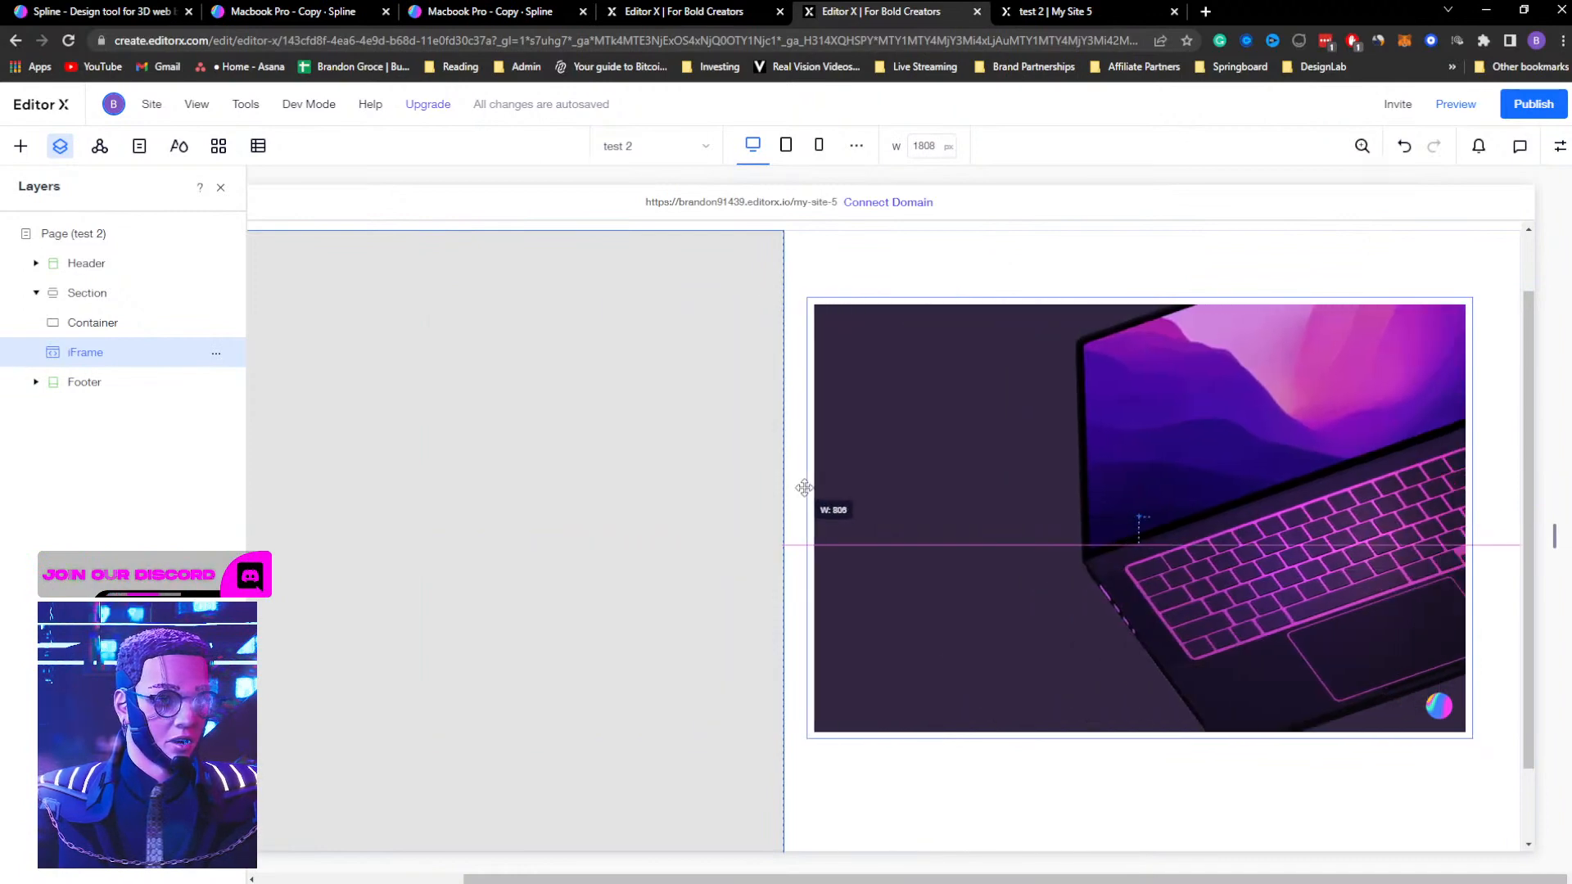
{"action": "left_click", "coordinate": [1453, 320]}
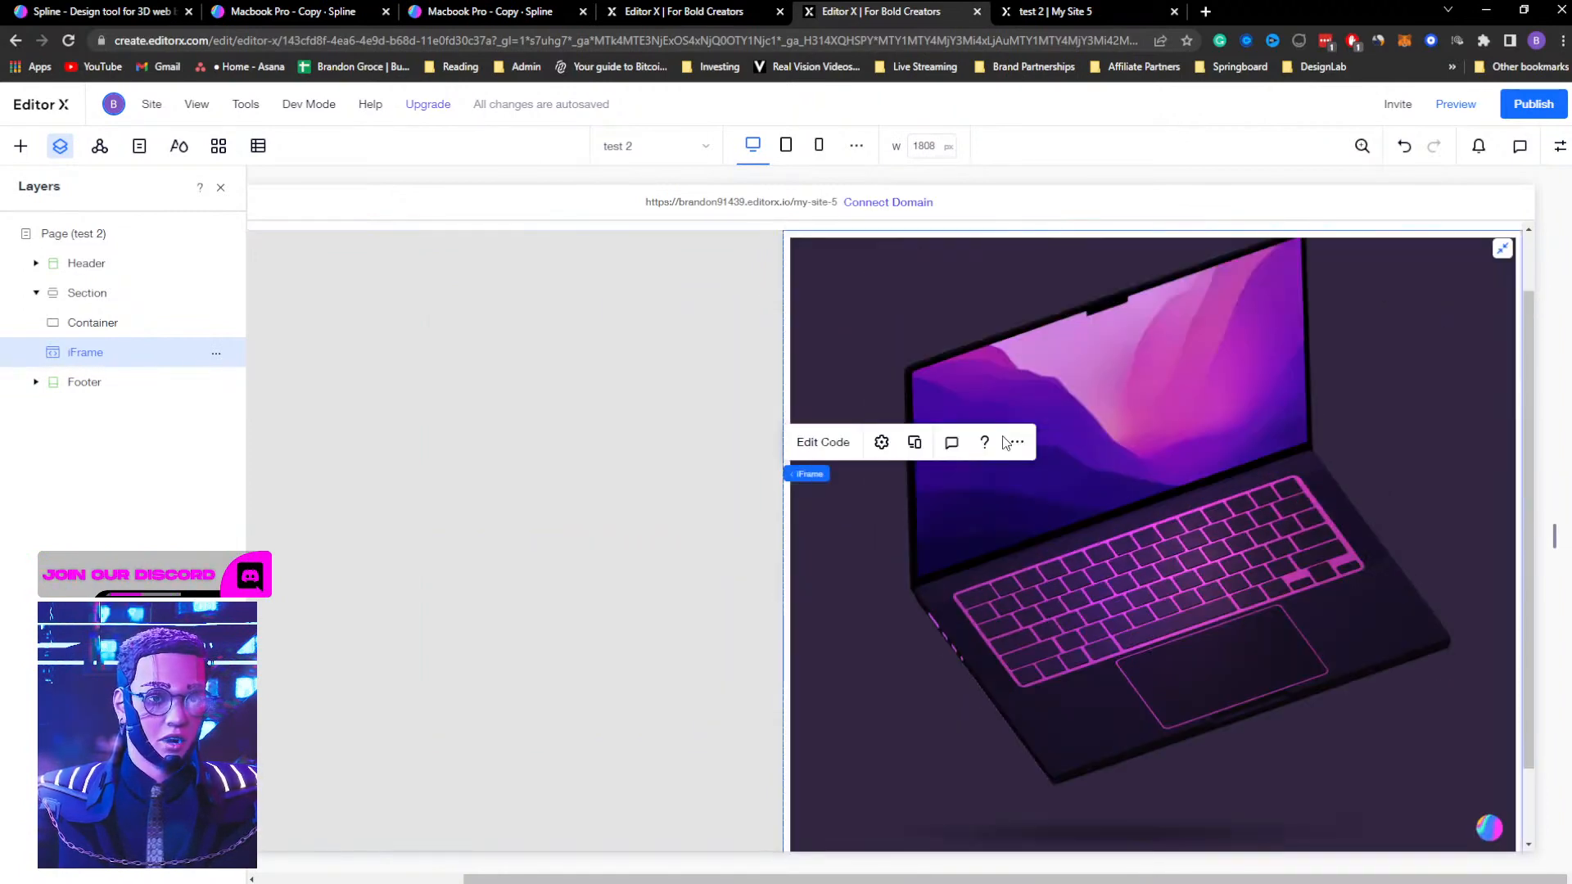
{"action": "left_click", "coordinate": [551, 442]}
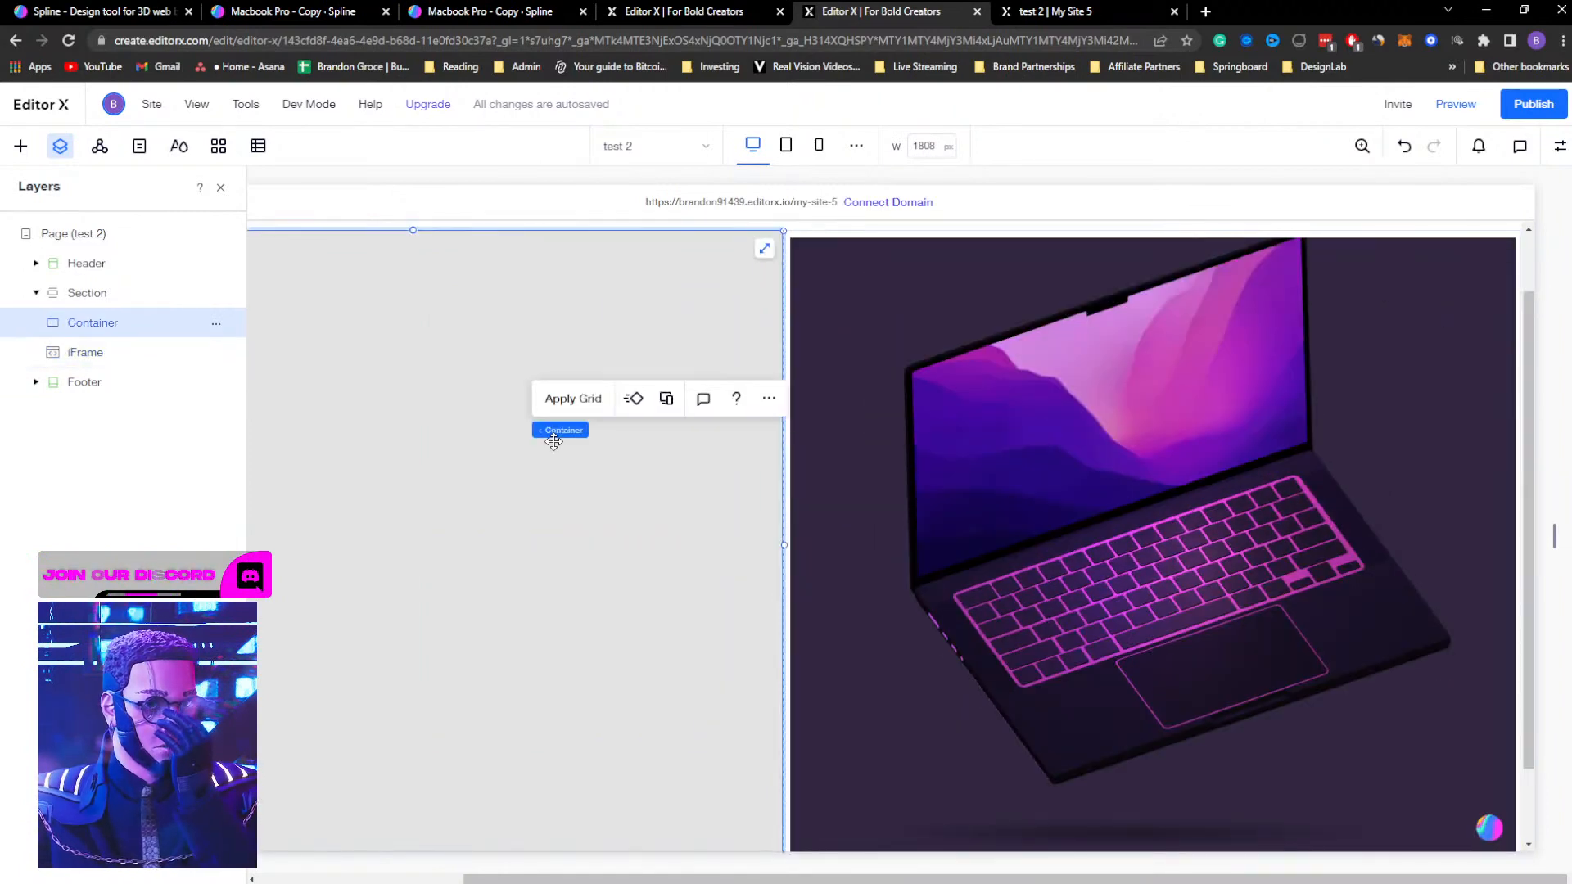
{"action": "left_click", "coordinate": [877, 334]}
{"action": "left_click", "coordinate": [677, 357]}
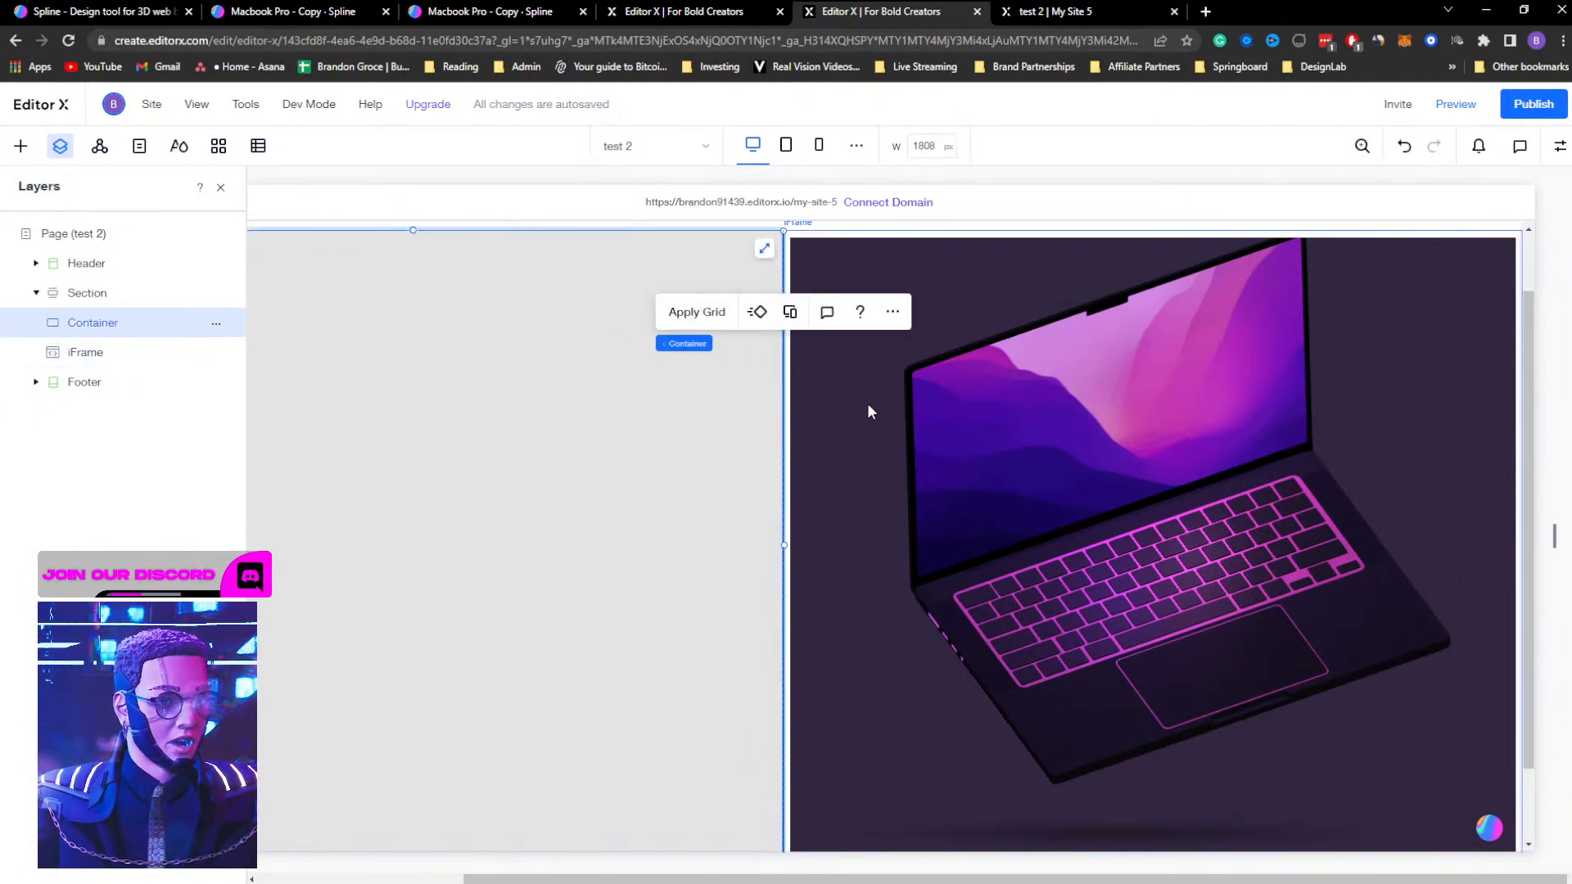
{"action": "key", "text": "super+shift+s"}
{"action": "key", "text": "Escape"}
Step: Switch to the Spline laptop scene, dismiss the export settings, and copy the environment color's hex code
{"action": "left_click", "coordinate": [431, 18]}
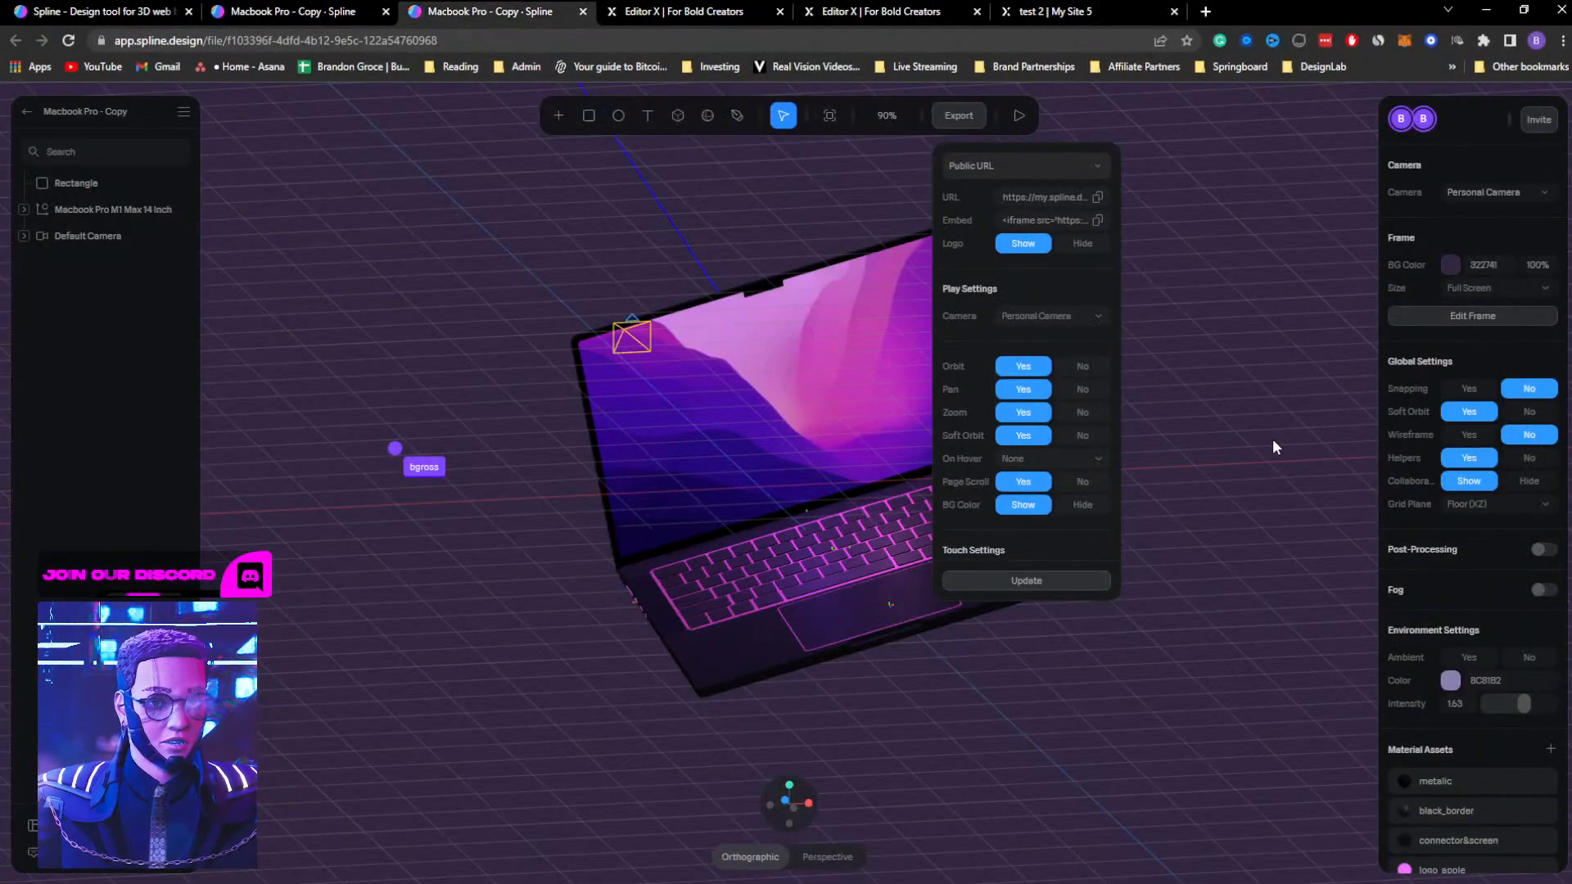
{"action": "left_click", "coordinate": [1227, 538]}
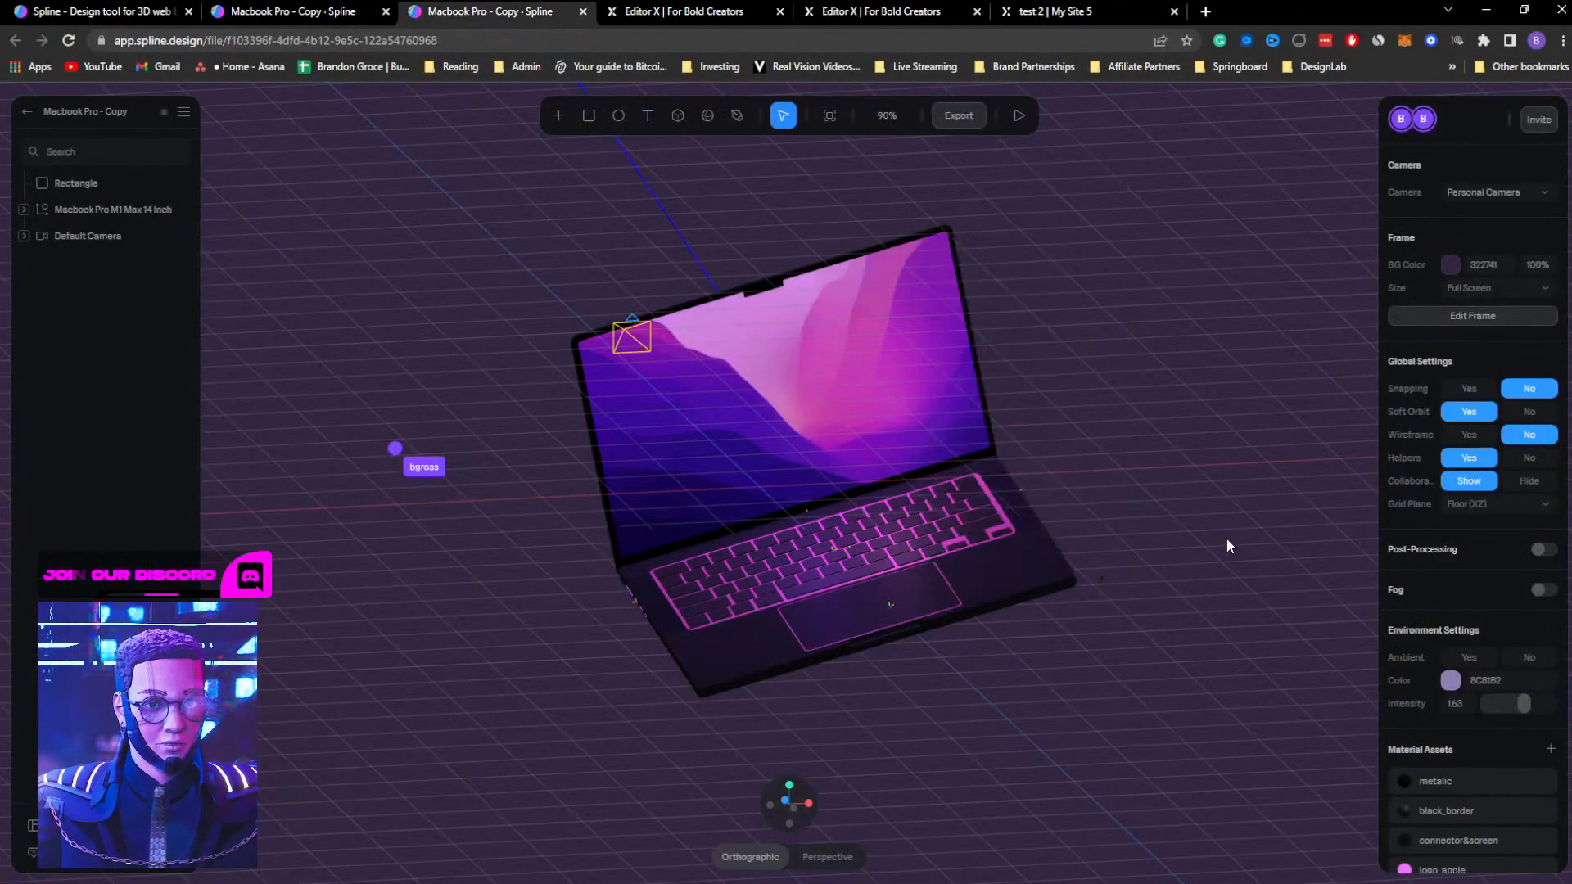
{"action": "left_click", "coordinate": [101, 215]}
{"action": "left_click", "coordinate": [84, 180]}
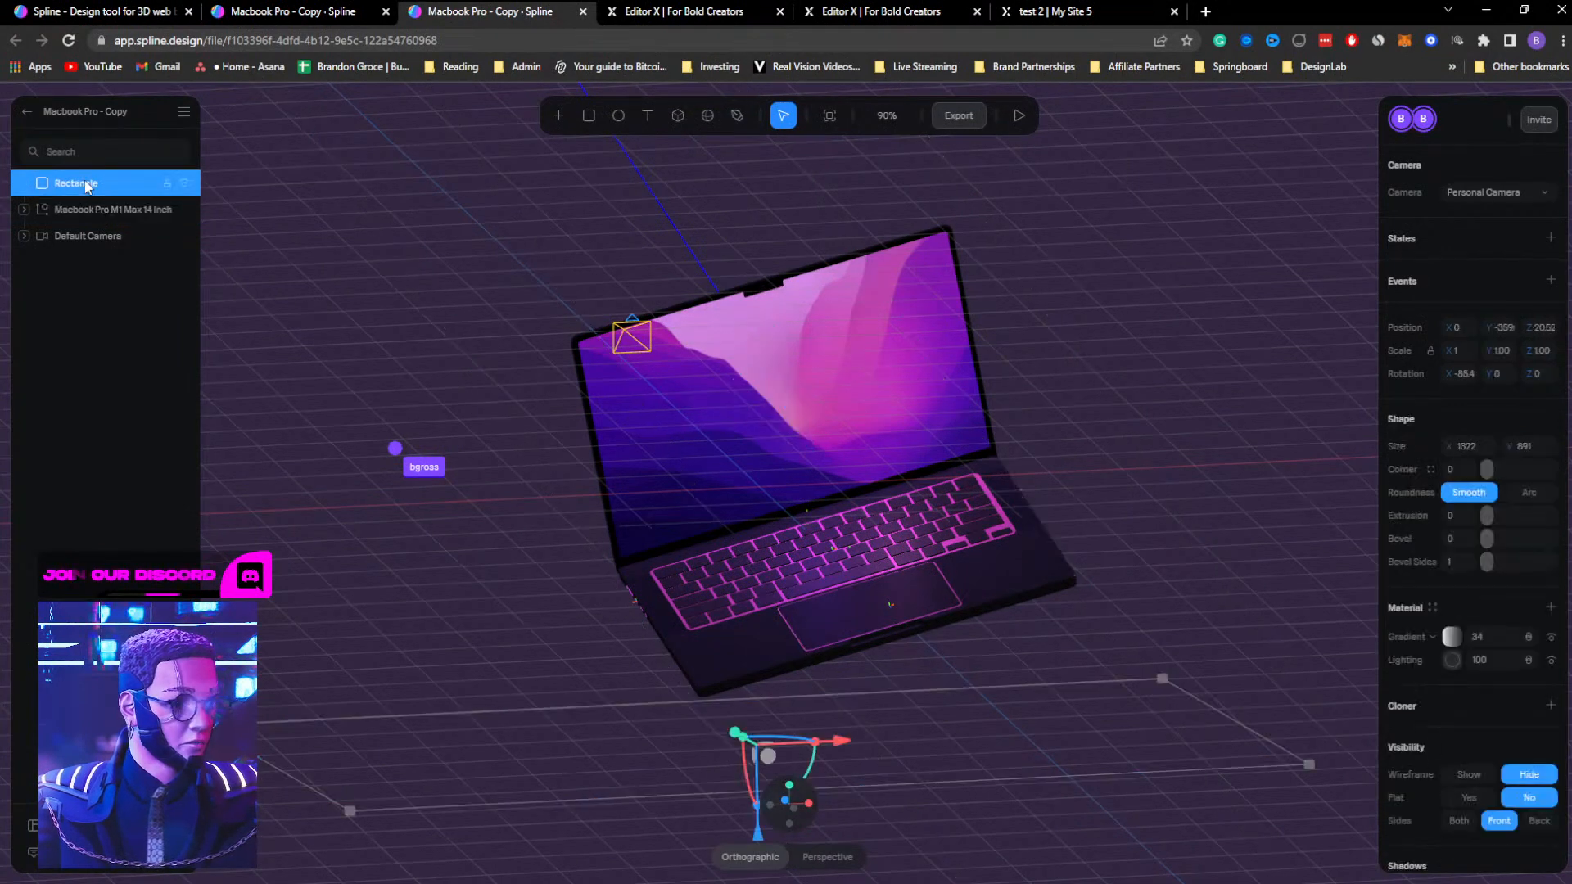
{"action": "left_click", "coordinate": [1138, 418]}
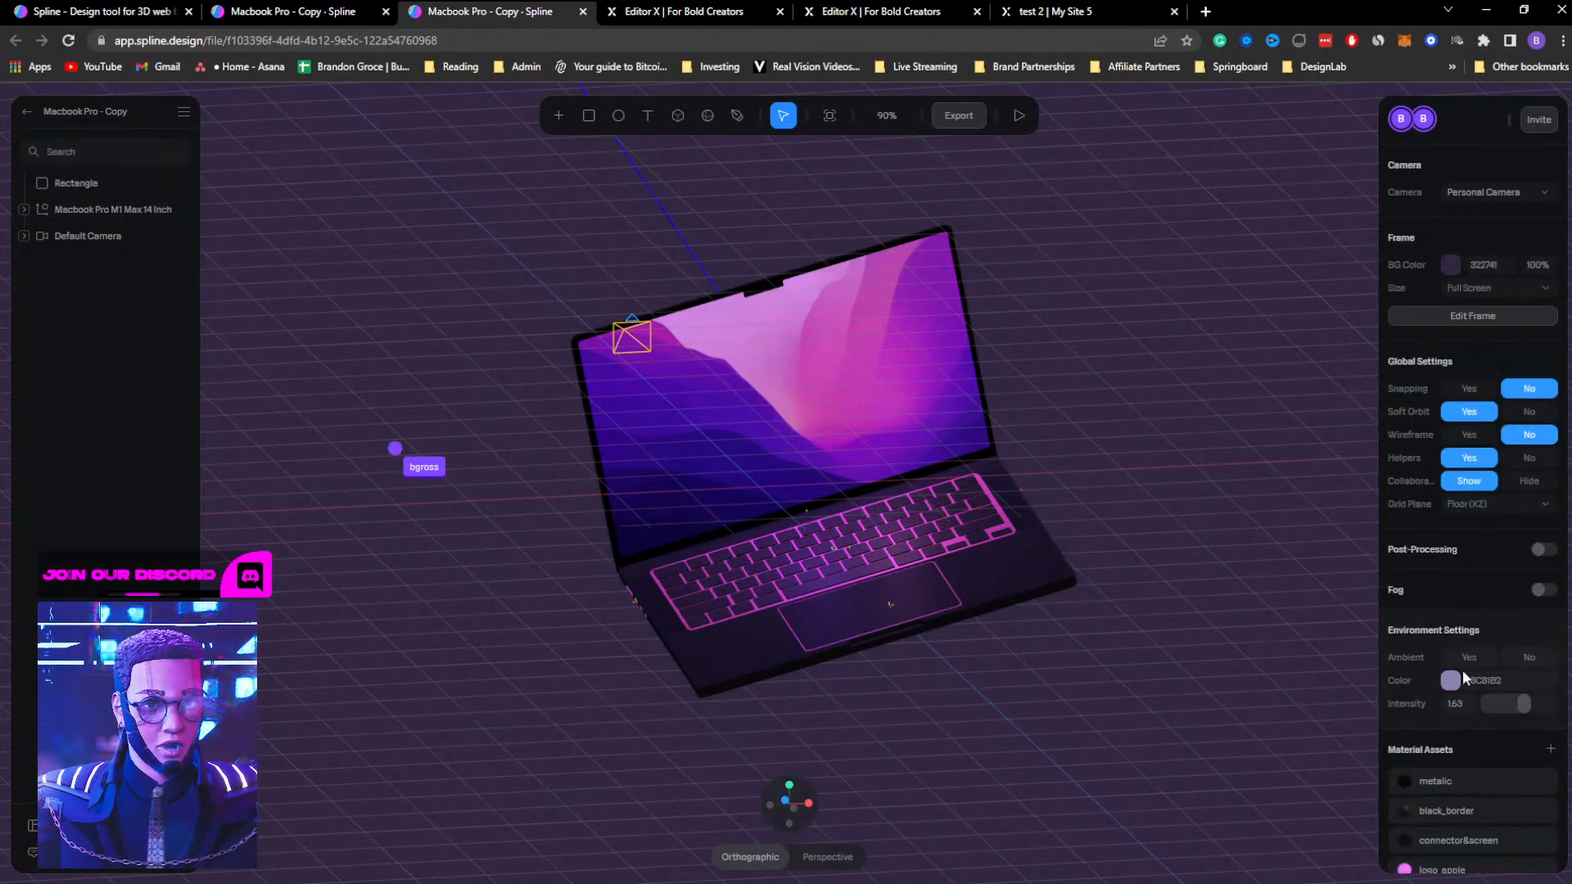
{"action": "left_click", "coordinate": [1483, 681]}
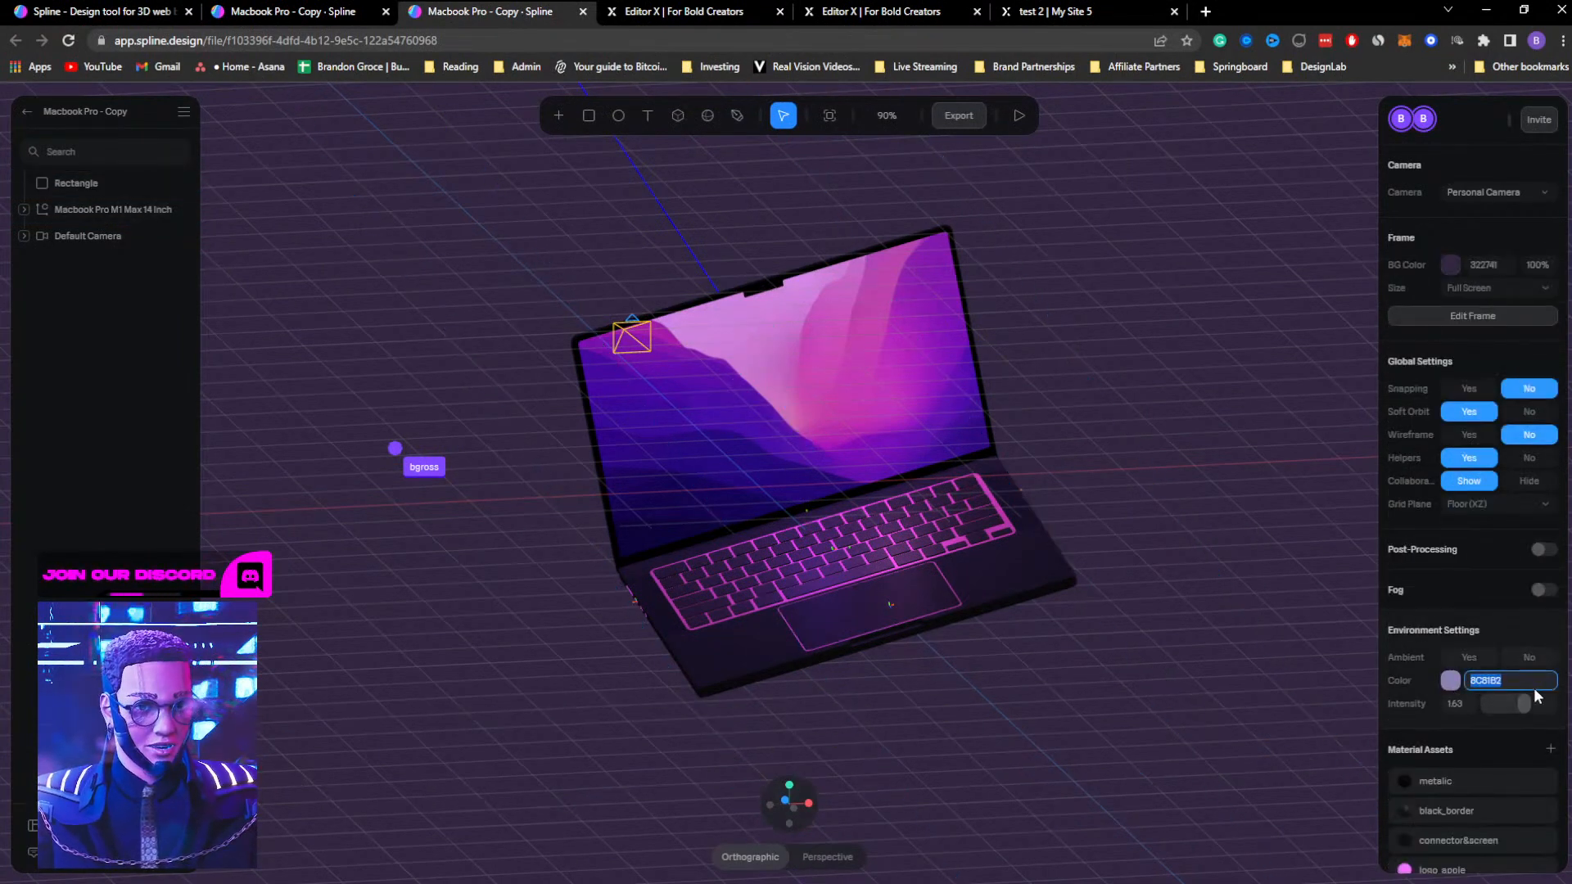
{"action": "left_click", "coordinate": [876, 15]}
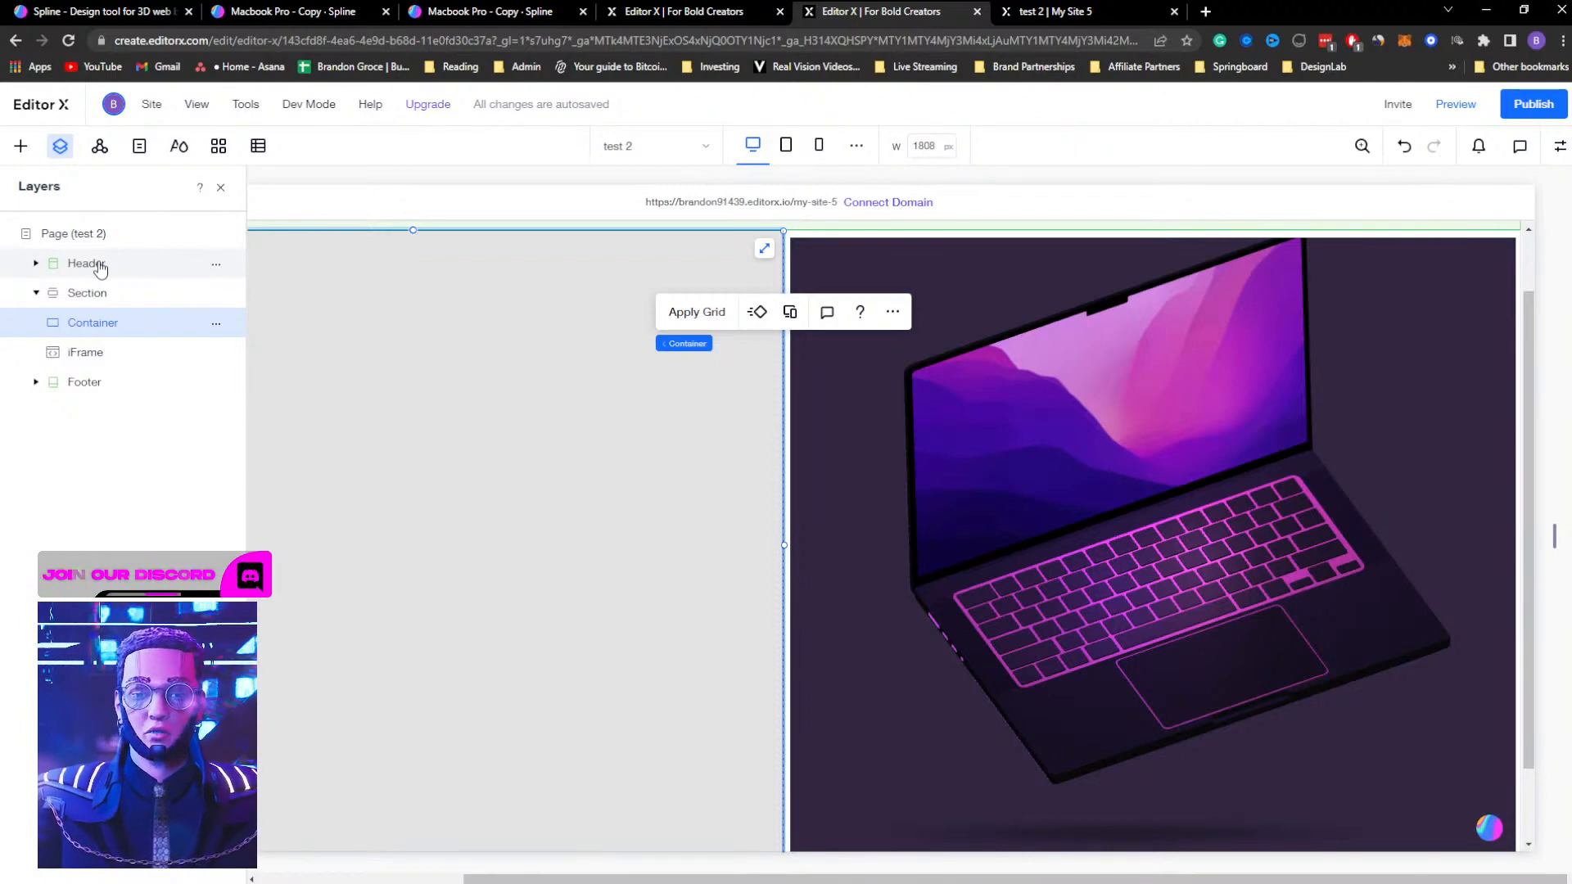
{"action": "left_click", "coordinate": [689, 13]}
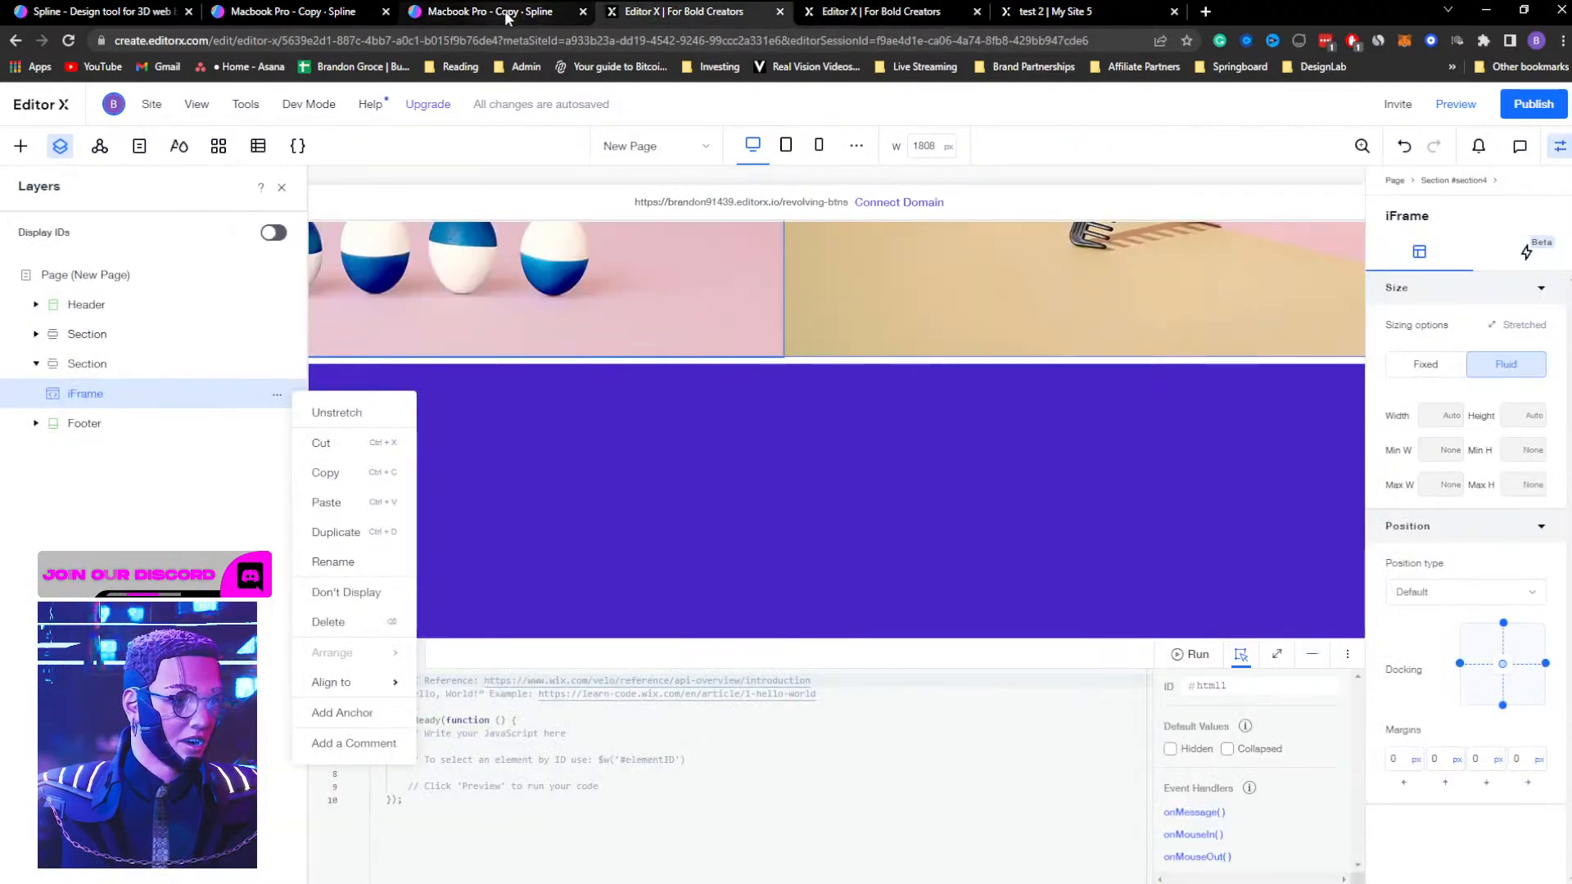
{"action": "left_click", "coordinate": [475, 12]}
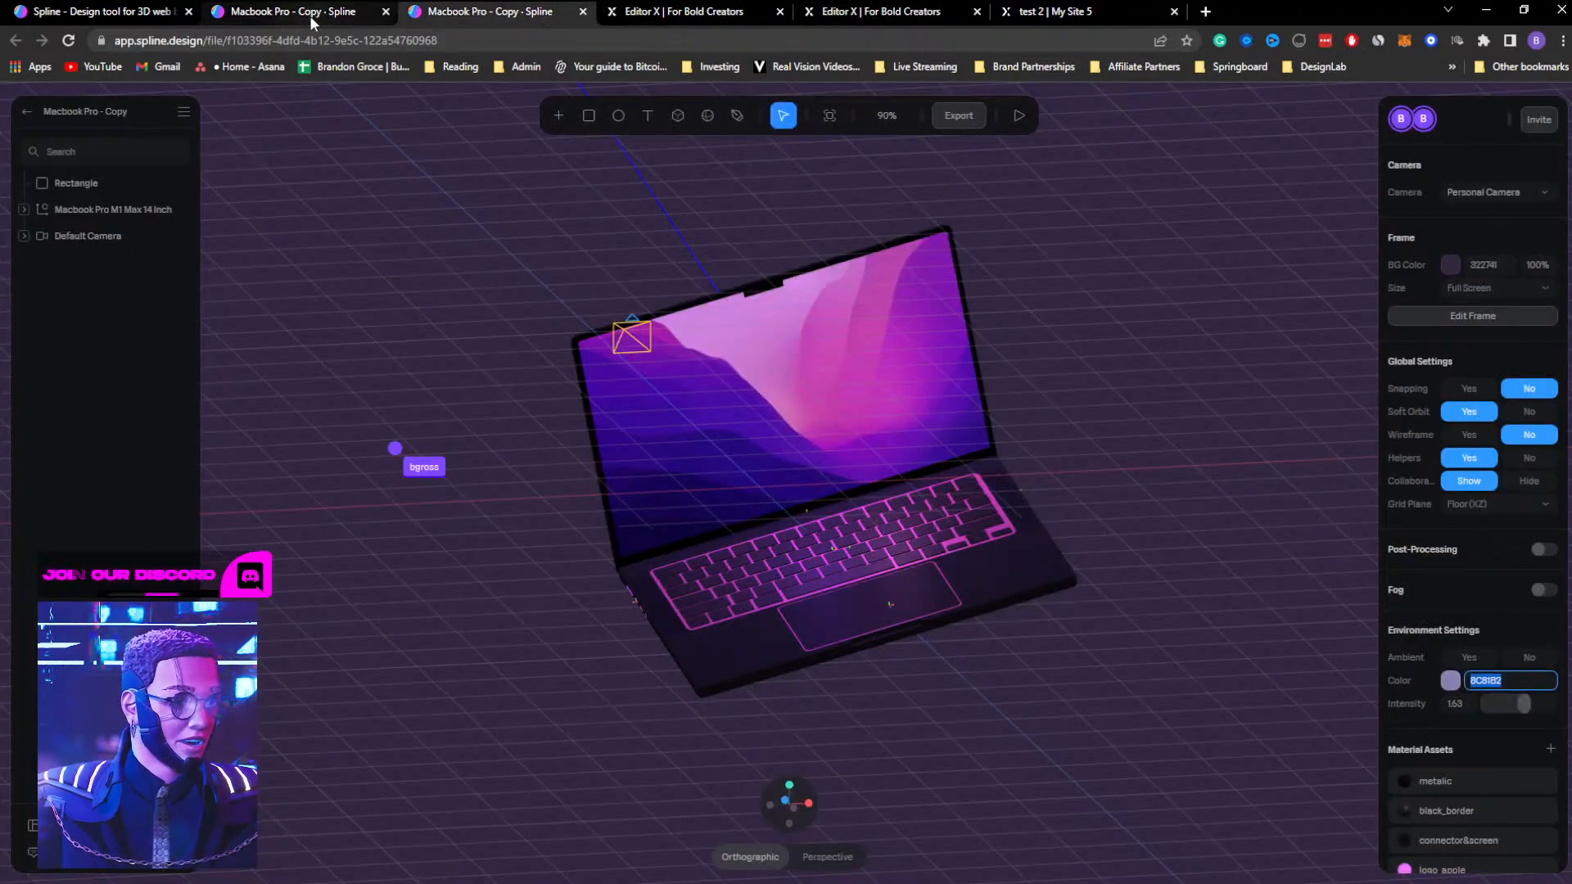
Step: Look through the objects and lights that can be added to the Spline scene, and inspect the scene's frame view
{"action": "left_click", "coordinate": [557, 115]}
{"action": "scroll", "coordinate": [612, 302], "scroll_direction": "down", "scroll_amount": 2}
{"action": "scroll", "coordinate": [614, 307], "scroll_direction": "down", "scroll_amount": 4}
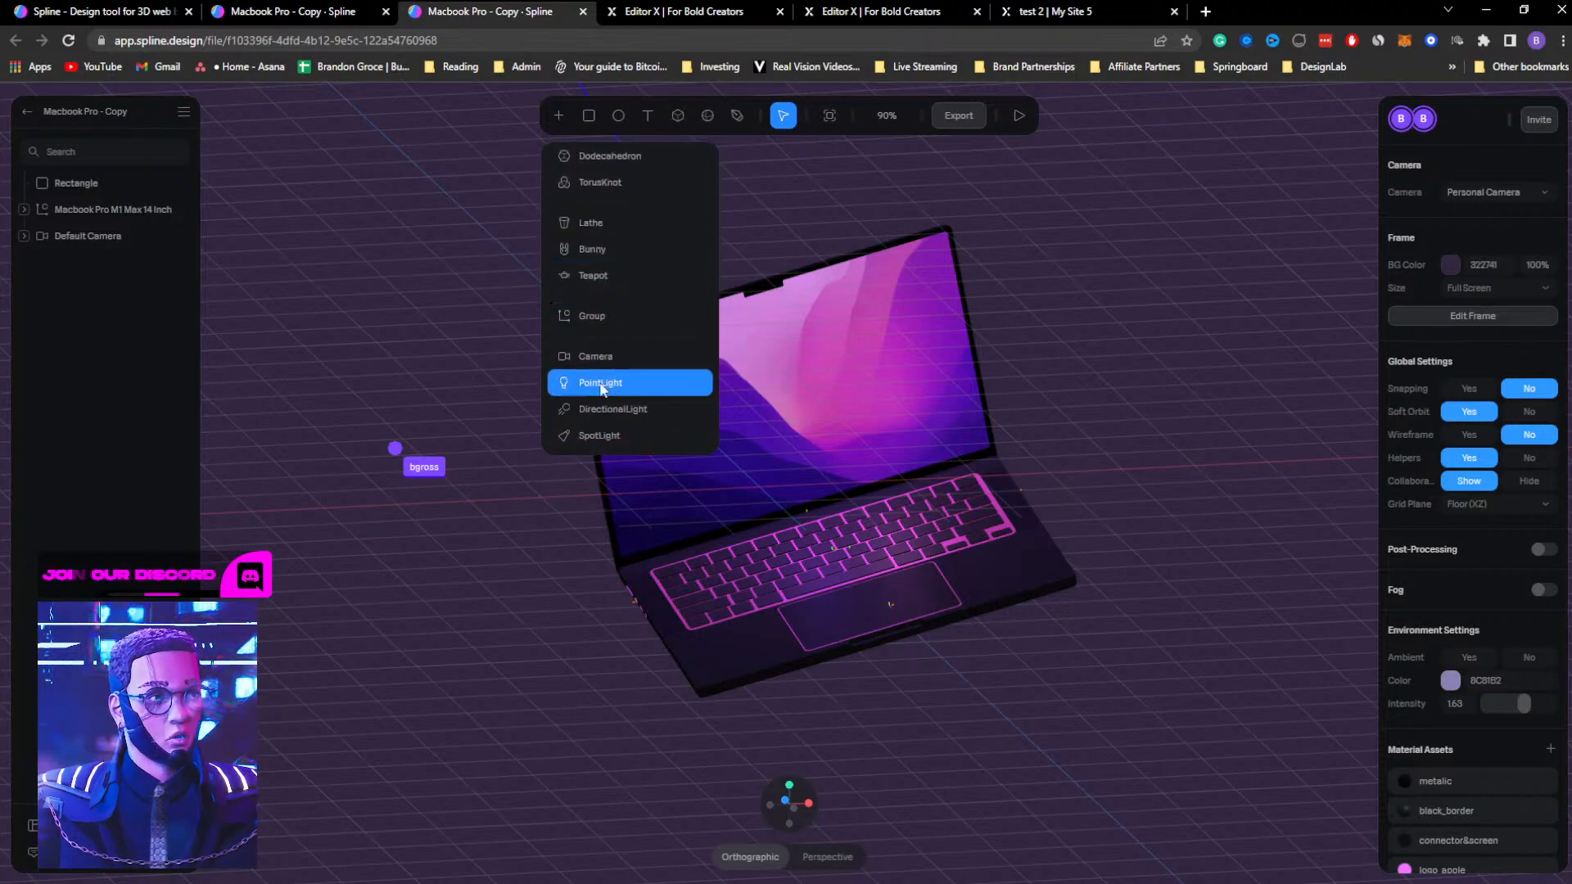
{"action": "left_click", "coordinate": [583, 436]}
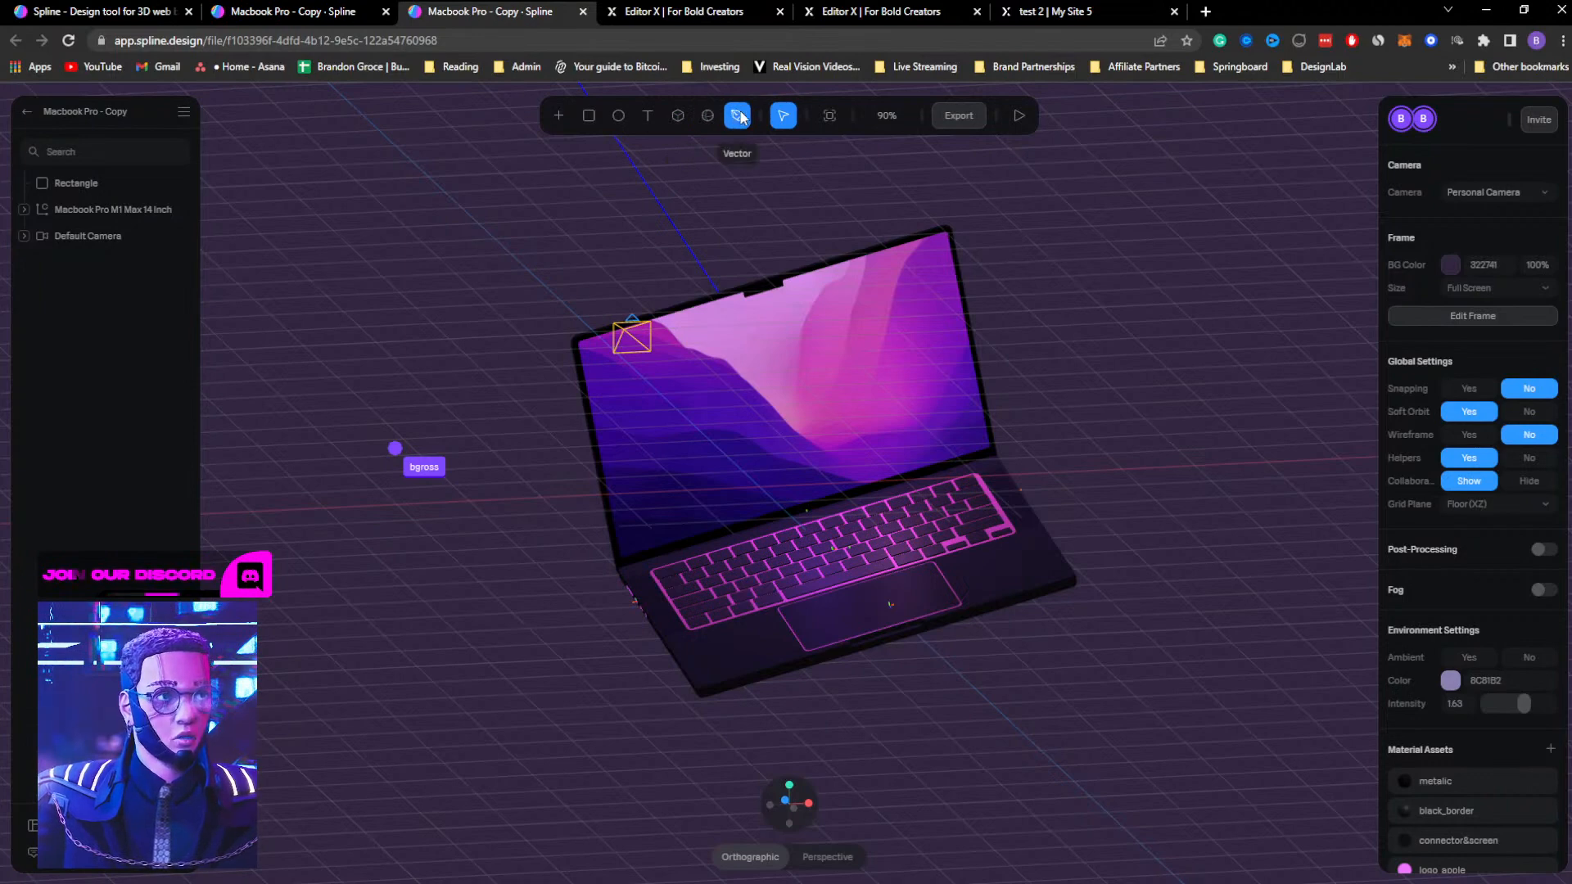
{"action": "left_click", "coordinate": [828, 117]}
{"action": "left_click_drag", "start_coordinate": [816, 404], "coordinate": [748, 407]}
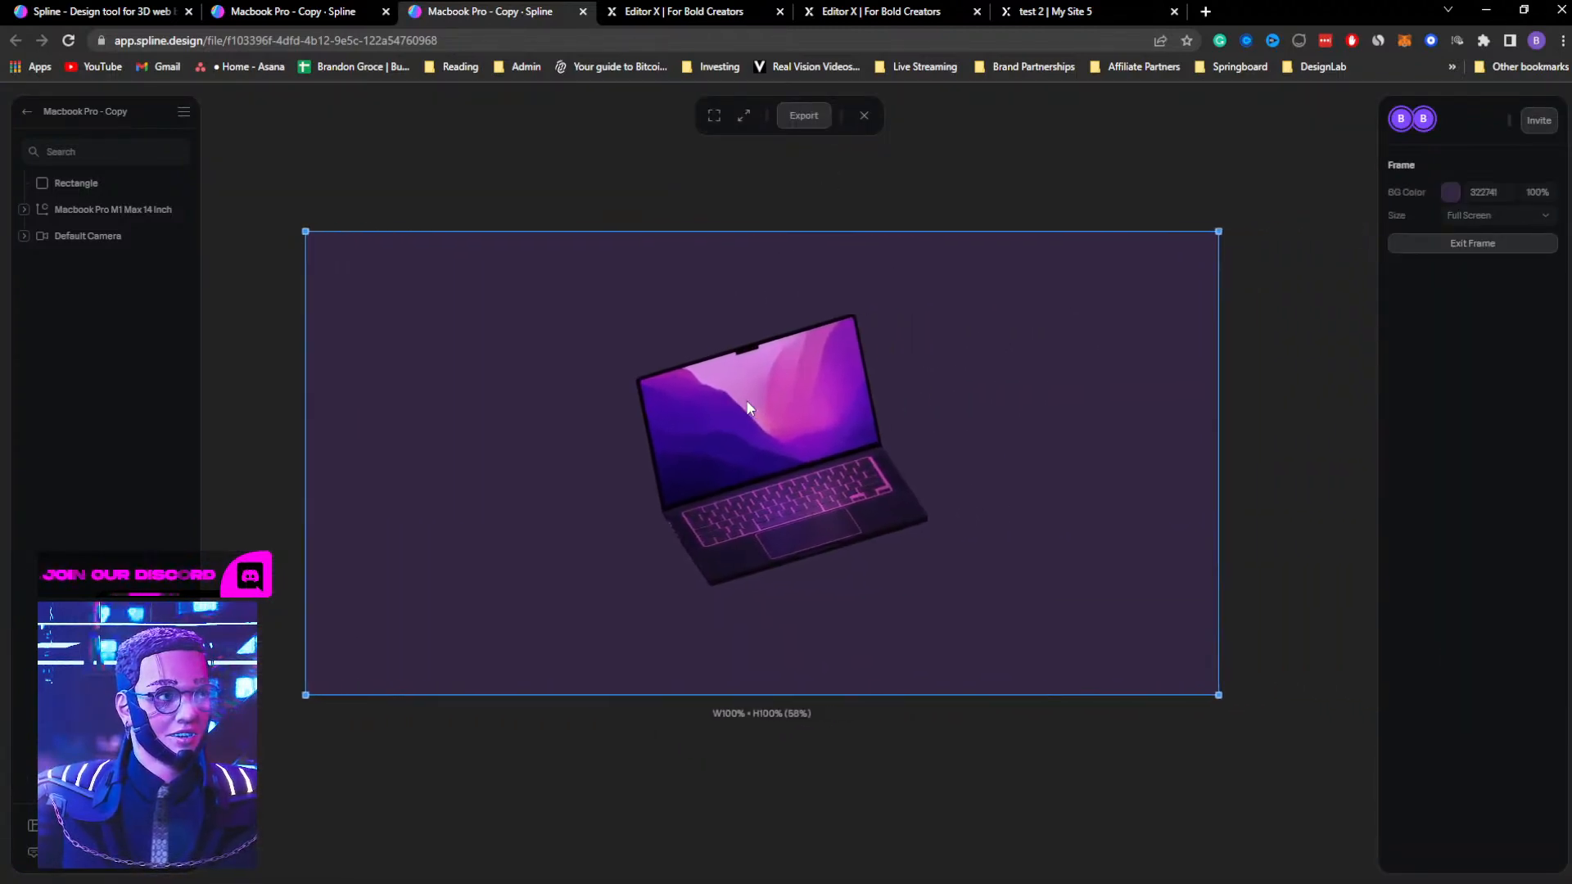
{"action": "left_click", "coordinate": [863, 117]}
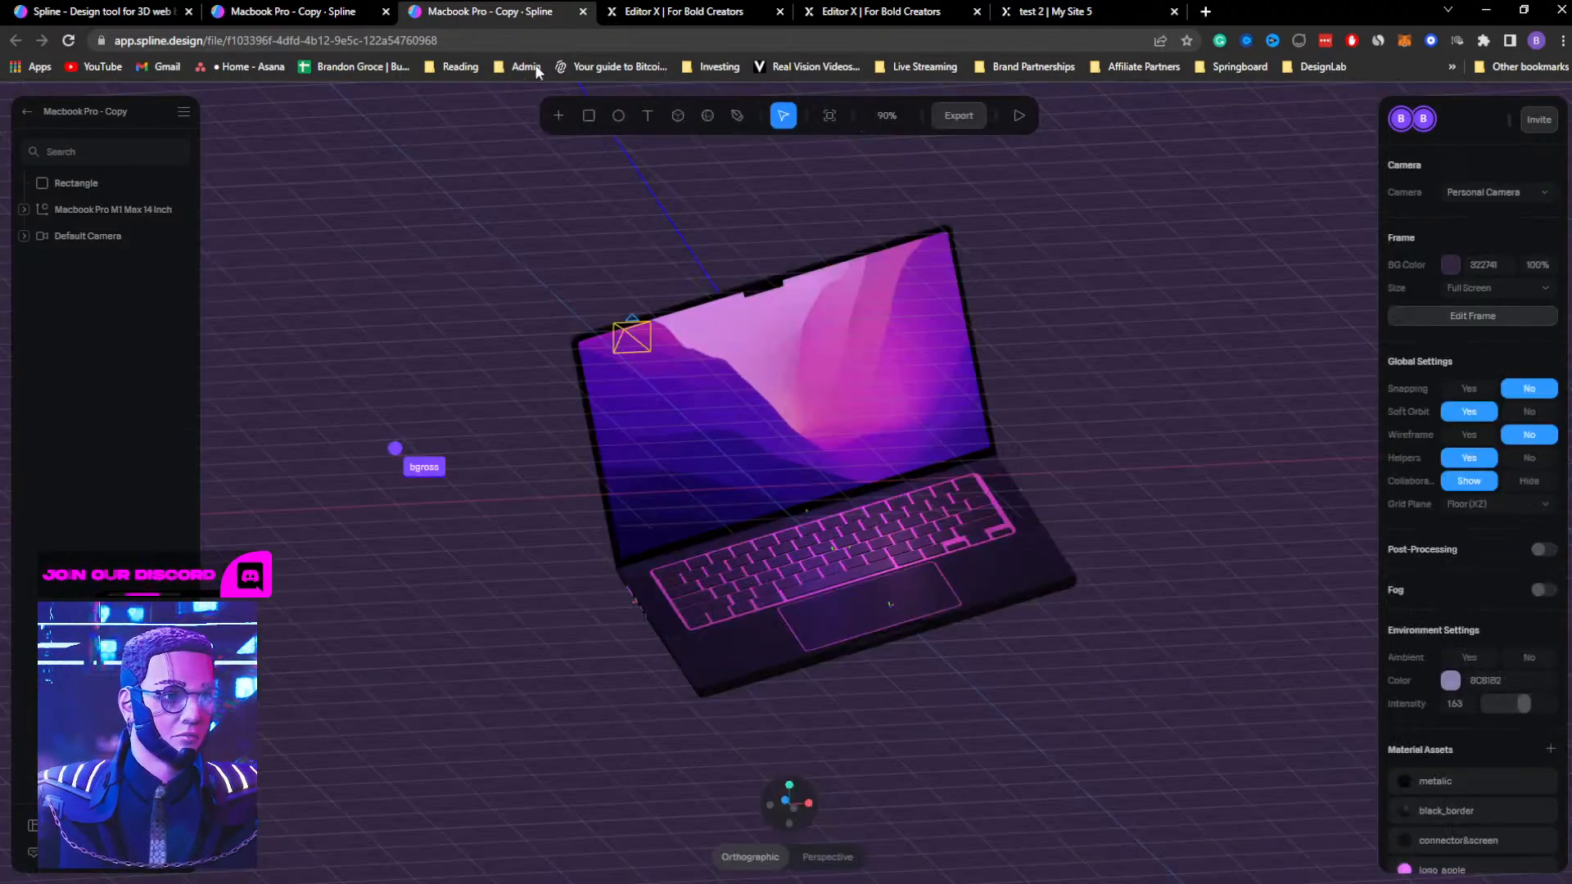
{"action": "left_click", "coordinate": [340, 13]}
{"action": "left_click", "coordinate": [503, 16]}
{"action": "left_click", "coordinate": [290, 11]}
{"action": "left_click", "coordinate": [454, 11]}
{"action": "left_click", "coordinate": [290, 12]}
{"action": "left_click", "coordinate": [449, 8]}
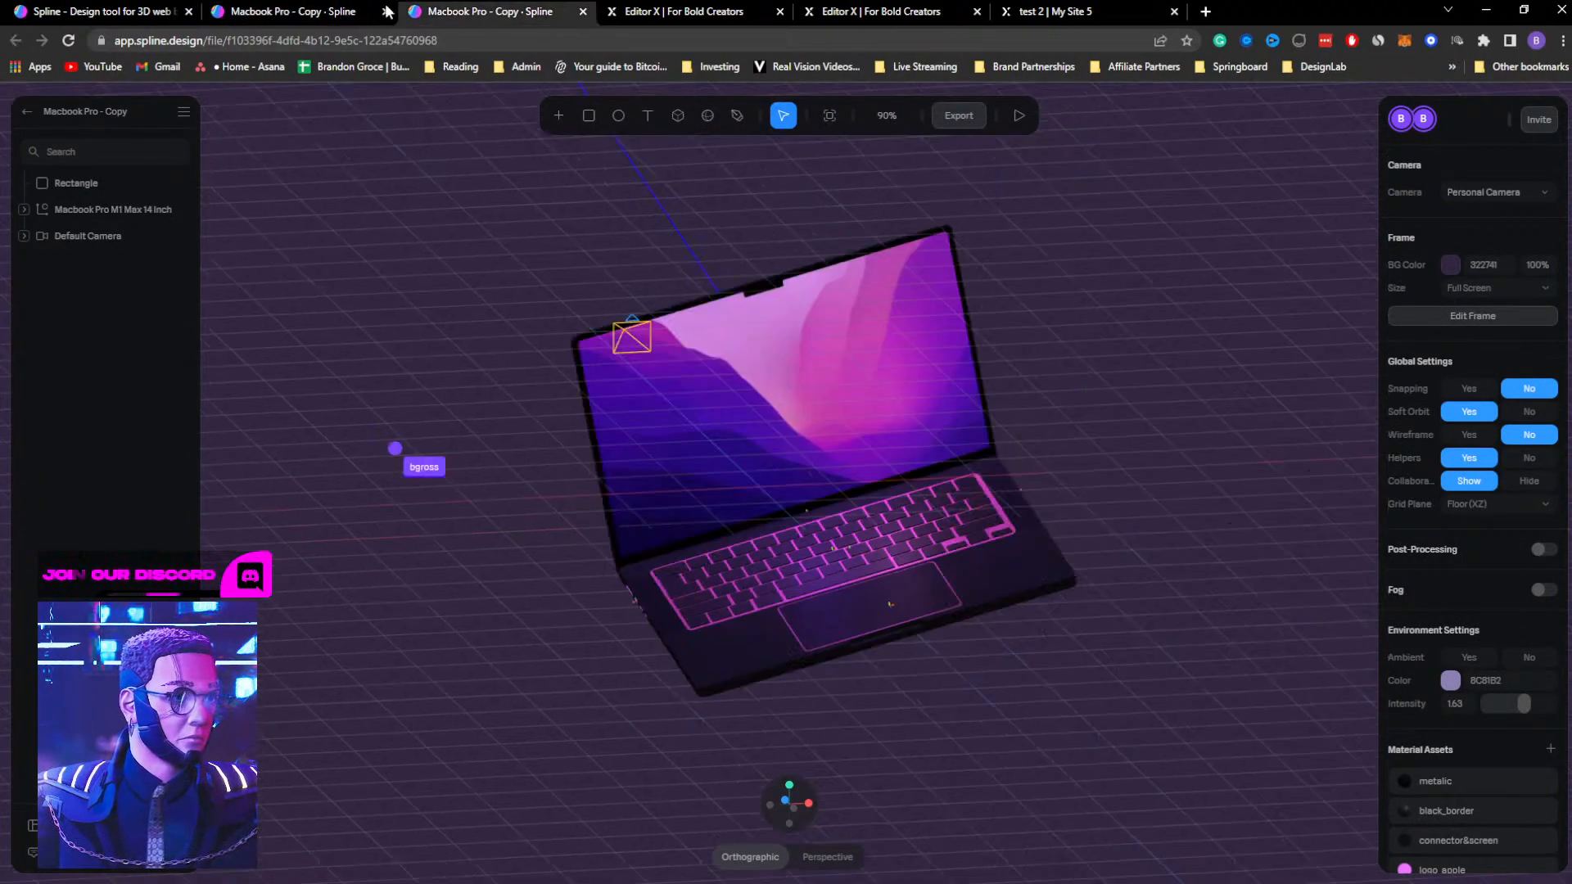
{"action": "left_click", "coordinate": [291, 11]}
{"action": "left_click", "coordinate": [455, 11]}
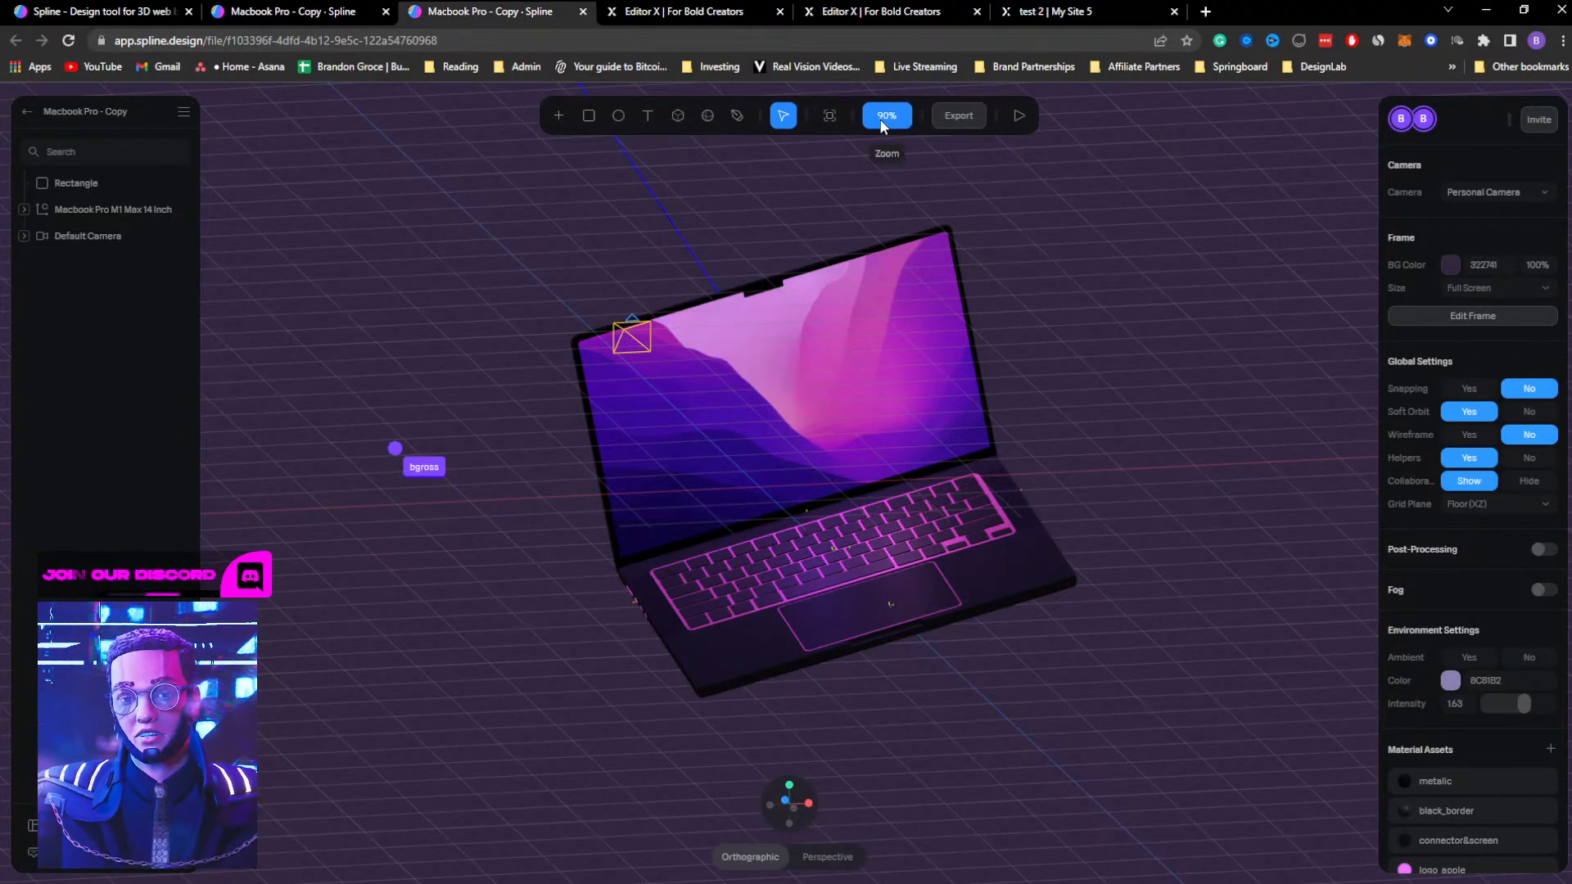
{"action": "left_click", "coordinate": [1079, 12]}
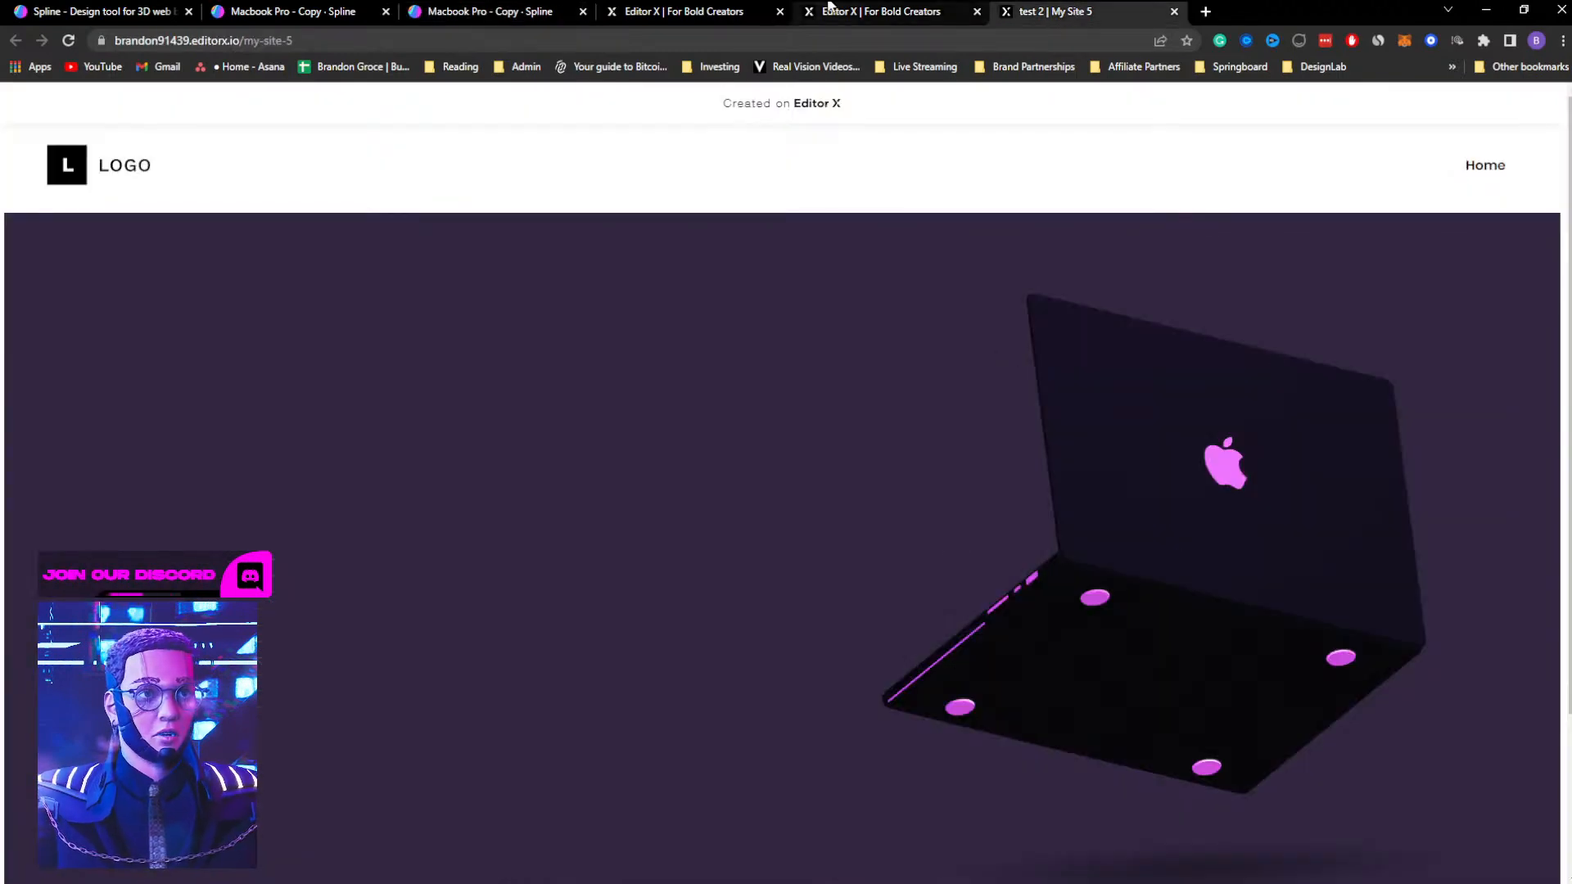
Step: Return to the Editor X test 2 page and set the container's background to the custom color #8C81B2
{"action": "left_click", "coordinate": [819, 12]}
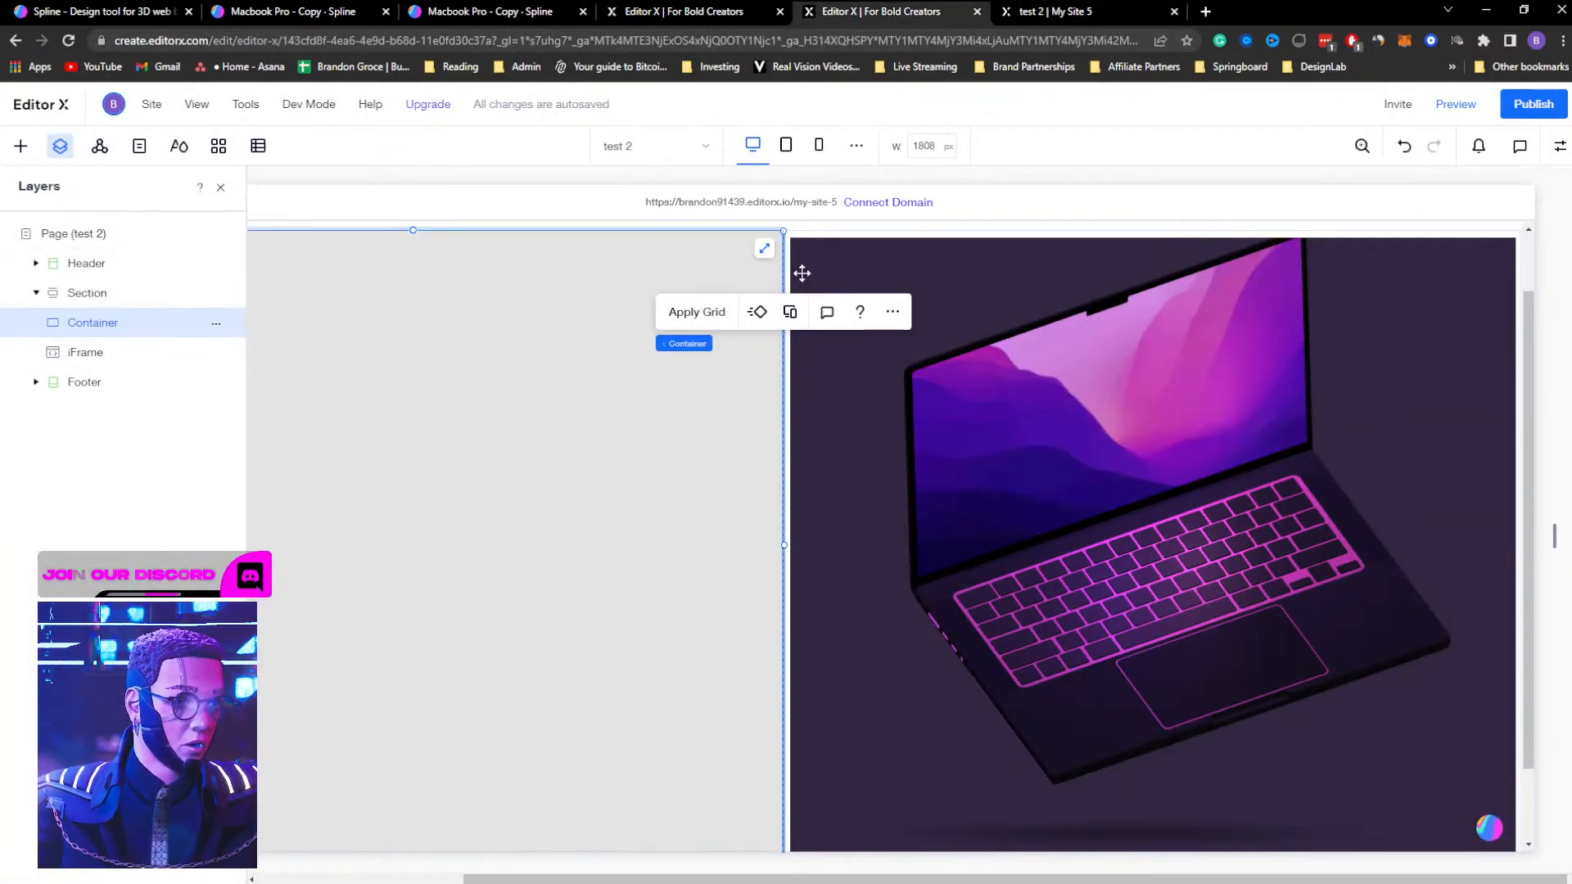
{"action": "left_click", "coordinate": [1560, 145]}
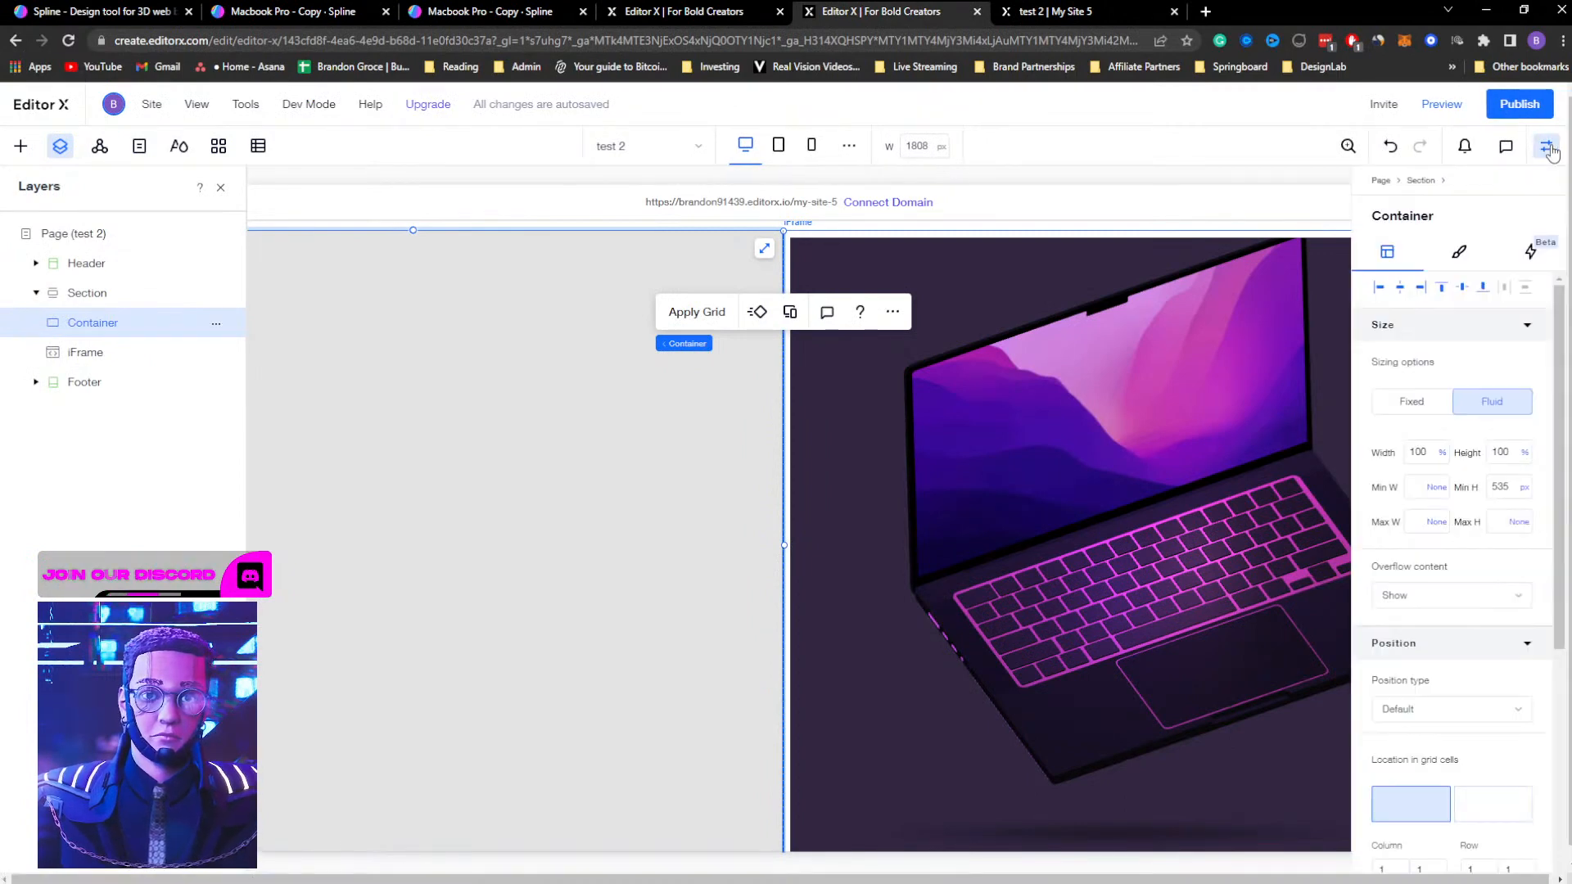
{"action": "left_click", "coordinate": [1458, 251]}
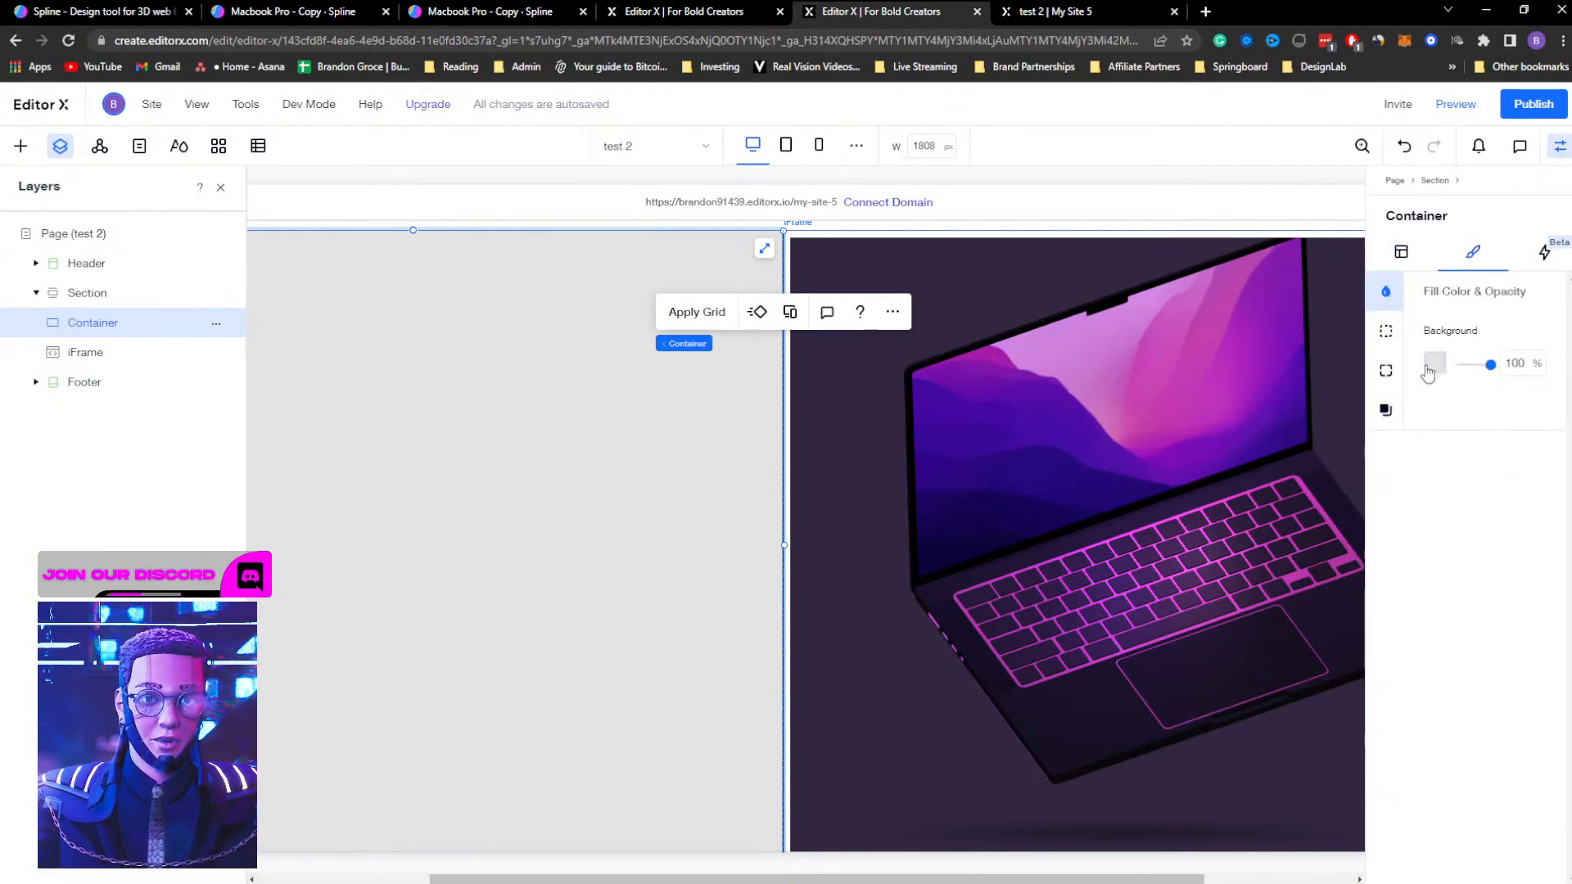
{"action": "left_click", "coordinate": [1433, 361]}
{"action": "left_click", "coordinate": [1550, 593]}
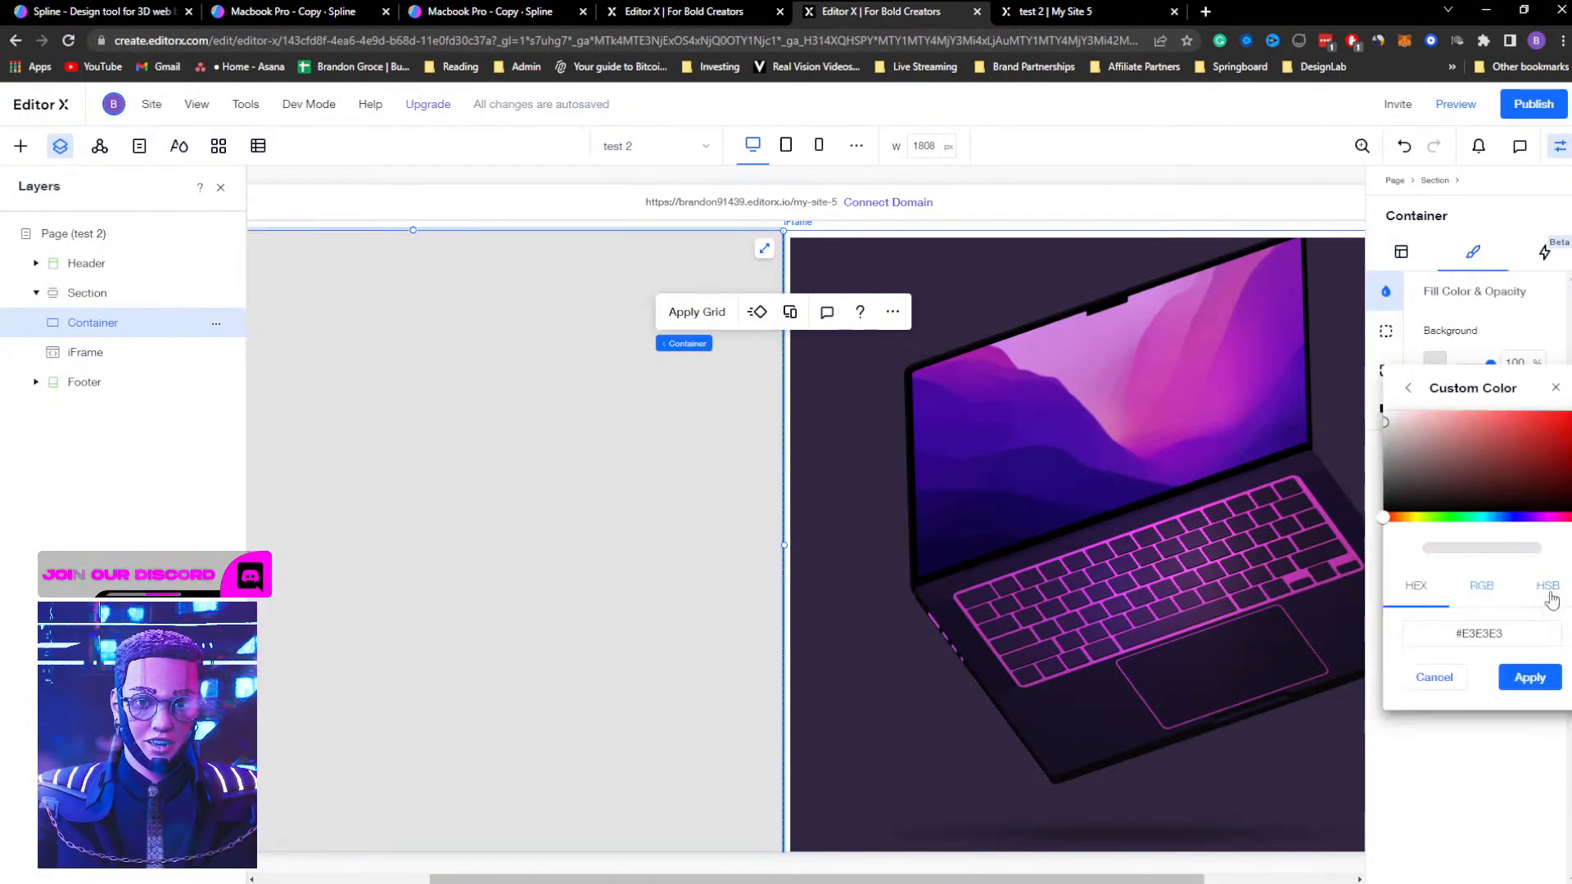
{"action": "double_click", "coordinate": [1486, 635]}
{"action": "type", "text": "8C81B2"}
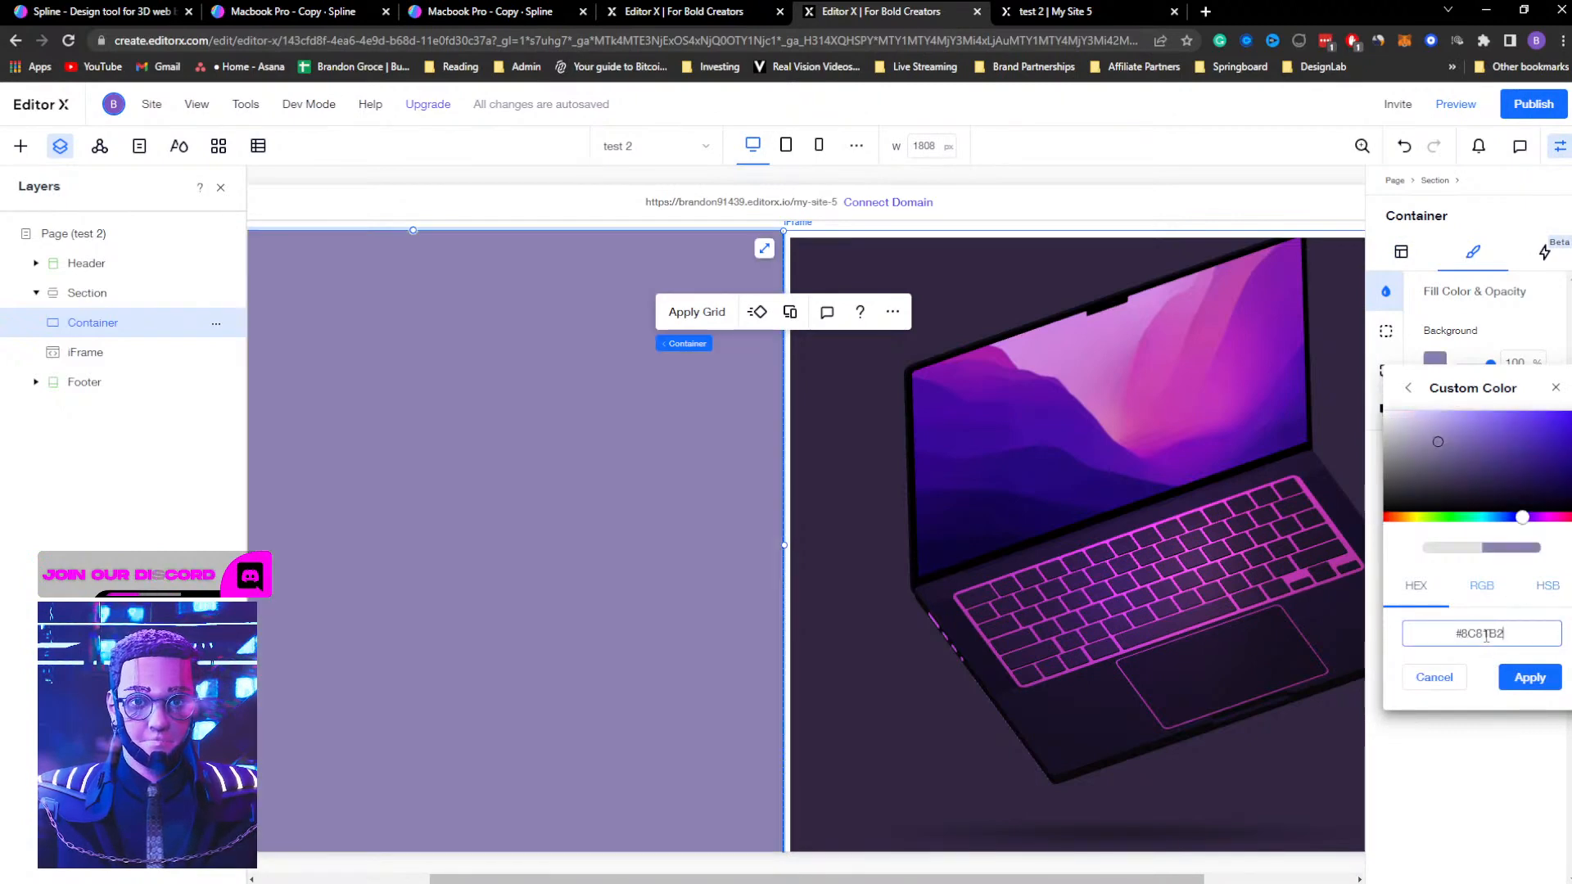
{"action": "left_click", "coordinate": [1530, 677]}
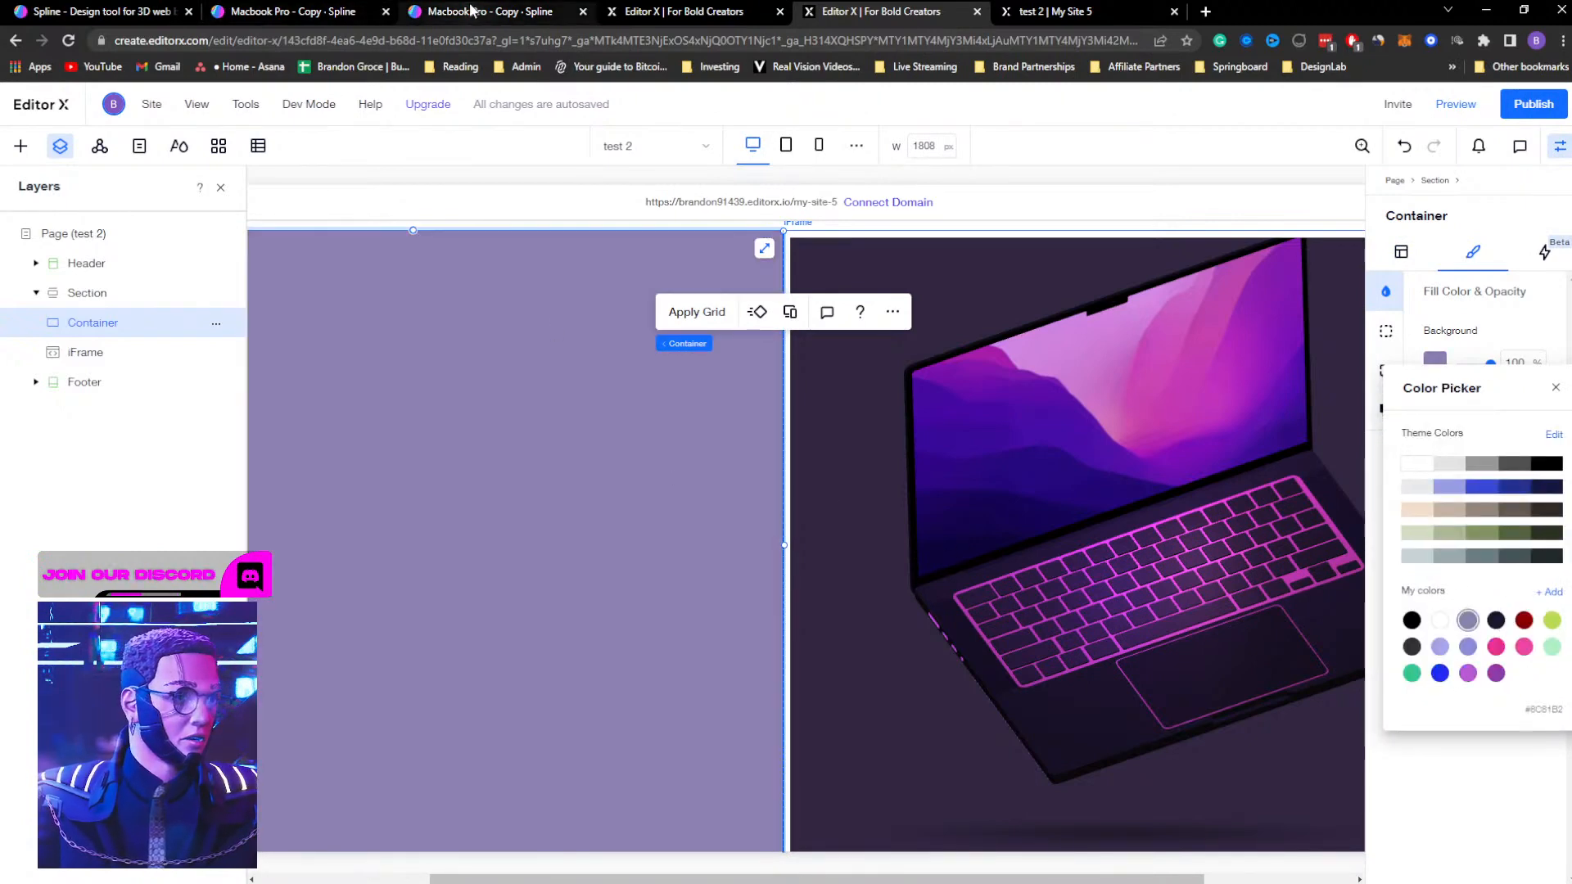
Step: Switch to the Spline scene and capture a screen snip of an empty patch of its purple background
{"action": "left_click", "coordinate": [472, 10]}
{"action": "key", "text": "shift+super+s"}
{"action": "left_click_drag", "start_coordinate": [309, 235], "coordinate": [438, 359]}
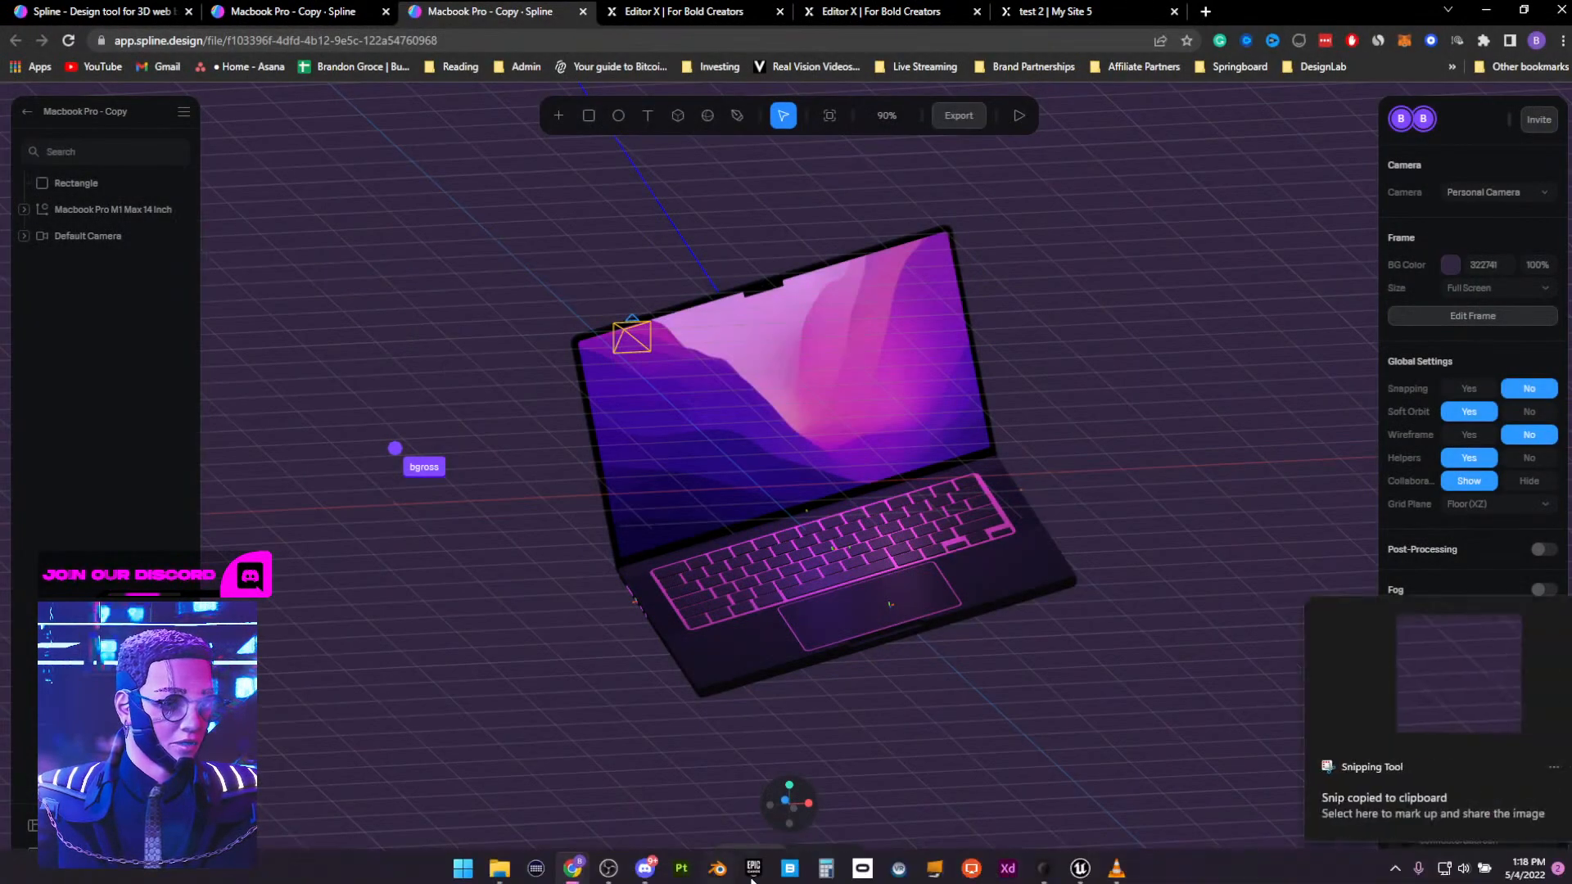
Step: Open Adobe XD, create a Web 1920 document, and paste the background snip onto its artboard
{"action": "left_click", "coordinate": [1008, 868]}
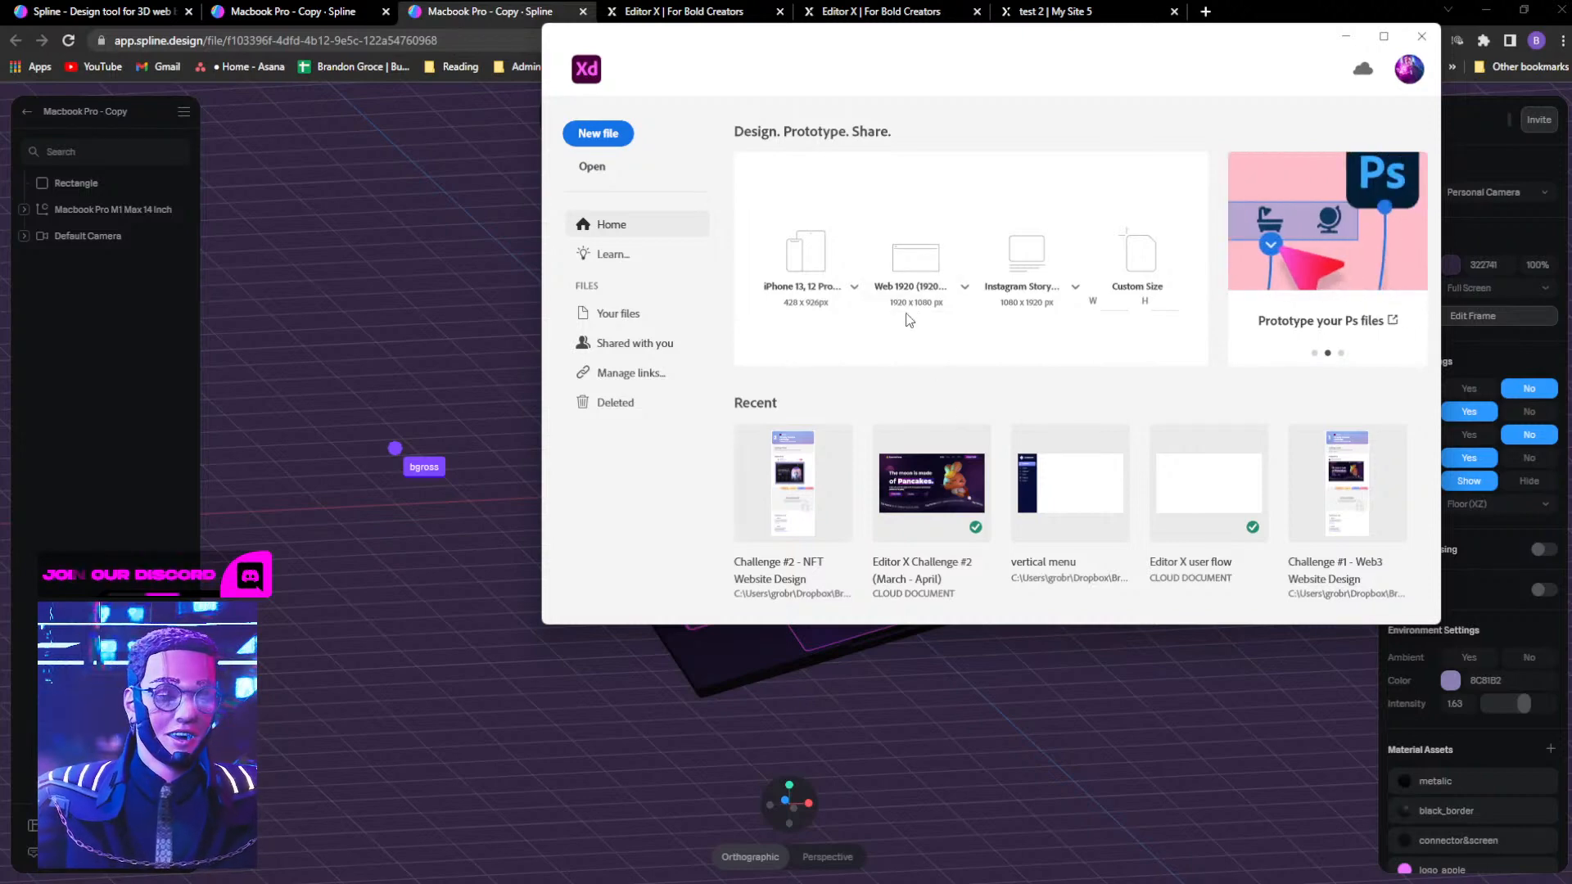
{"action": "left_click", "coordinate": [913, 259]}
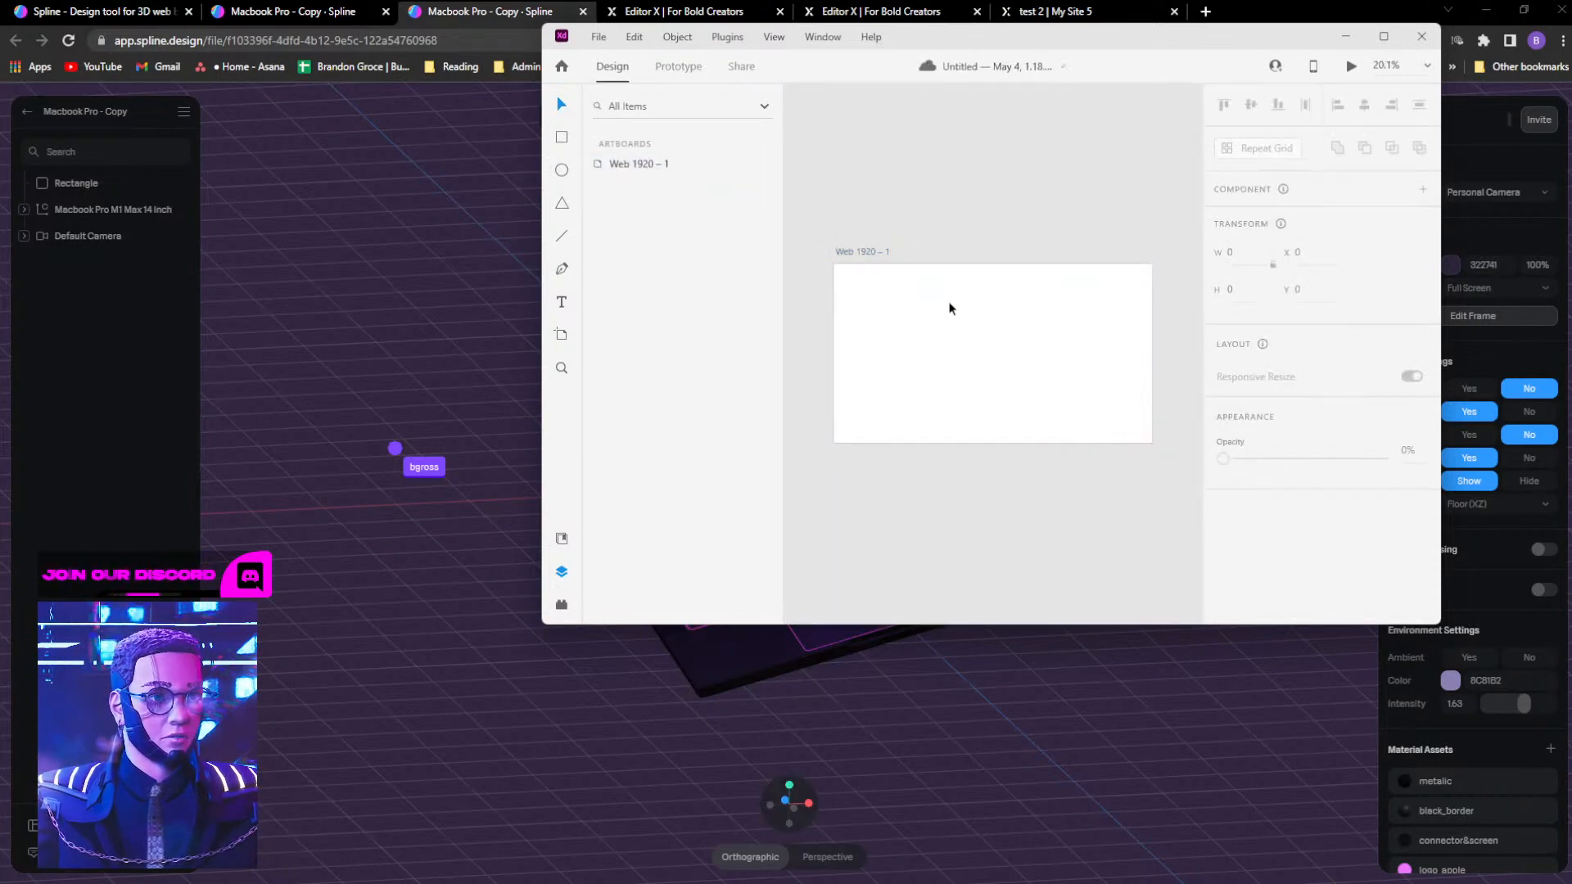
{"action": "key", "text": "ctrl+v"}
{"action": "scroll", "coordinate": [986, 350], "scroll_direction": "up", "scroll_amount": 8}
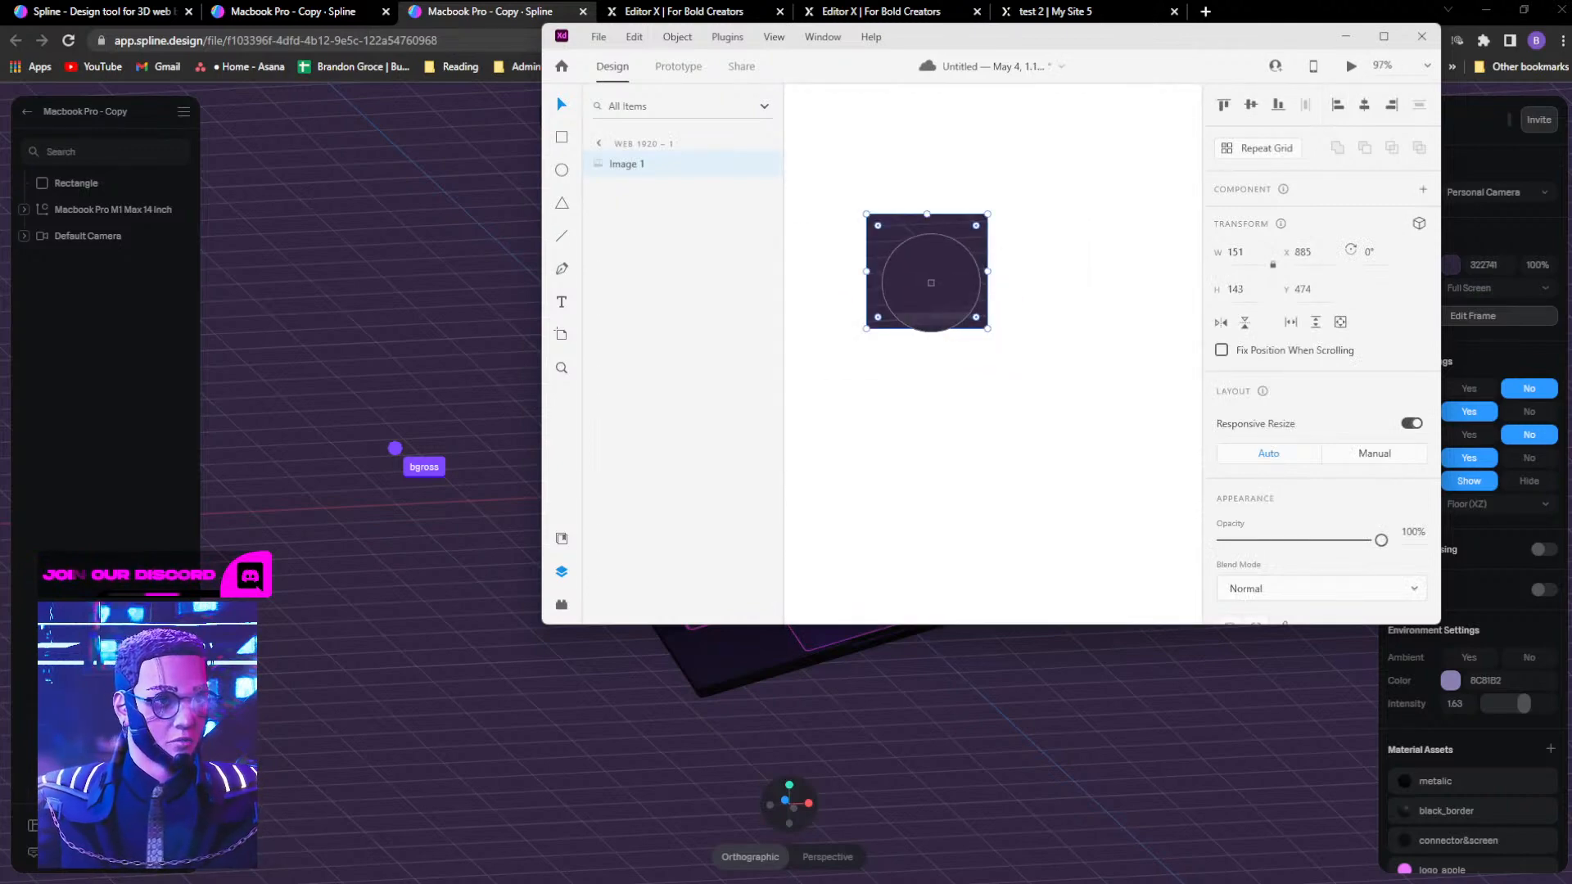
Step: Copy the hex code of the pasted snip's fill color and return to the test 2 page in Editor X
{"action": "scroll", "coordinate": [1286, 431], "scroll_direction": "down", "scroll_amount": 1}
{"action": "scroll", "coordinate": [1285, 432], "scroll_direction": "down", "scroll_amount": 2}
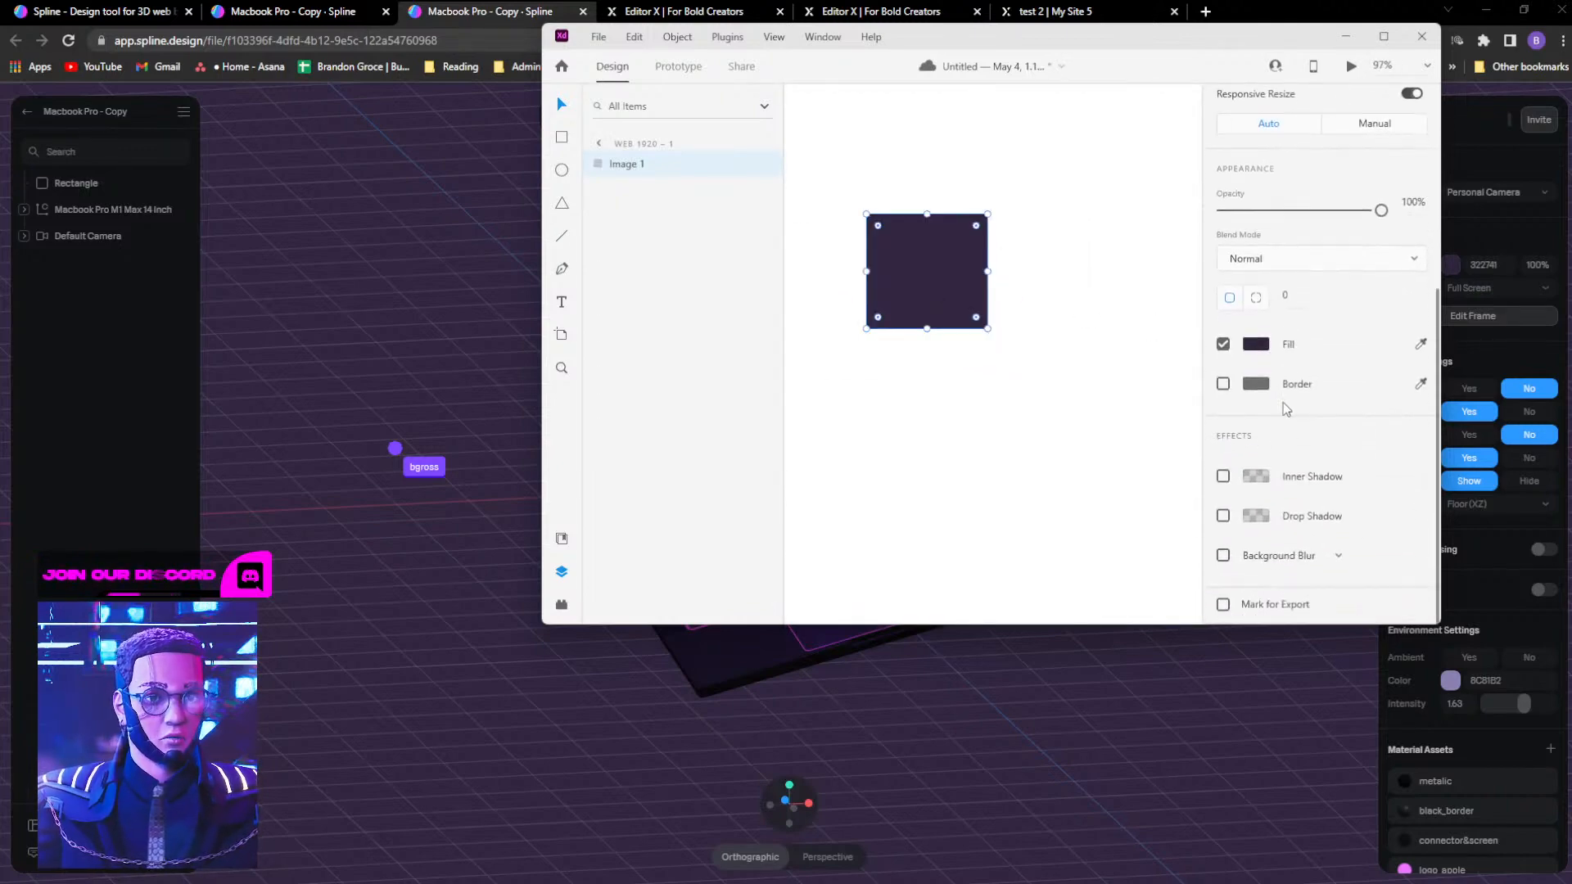
{"action": "left_click", "coordinate": [1257, 344]}
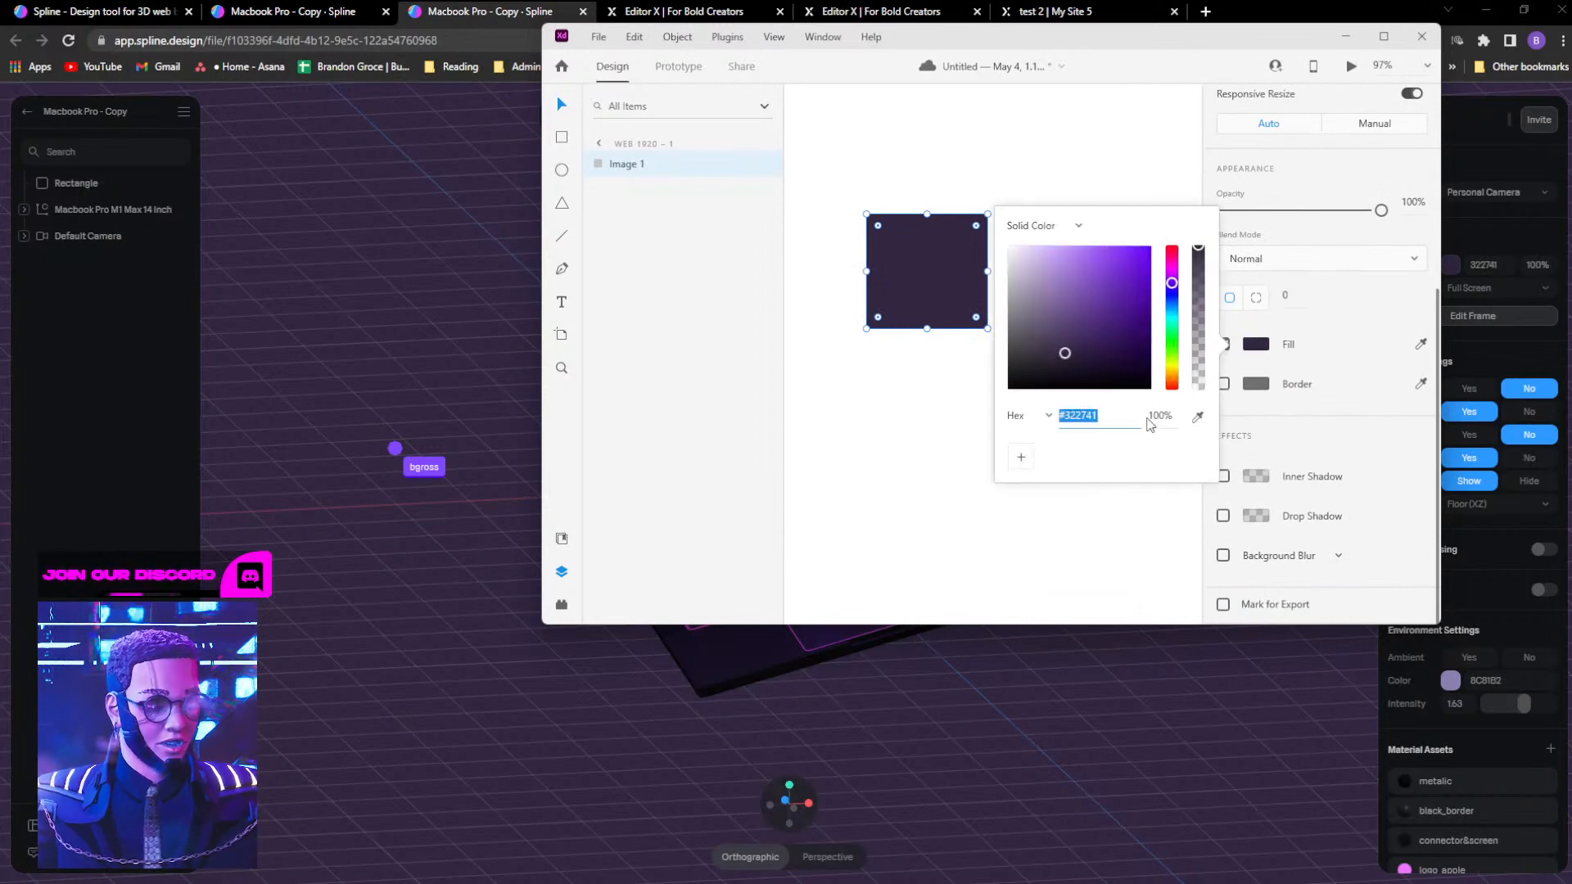
{"action": "left_click", "coordinate": [915, 737]}
{"action": "left_click", "coordinate": [687, 10]}
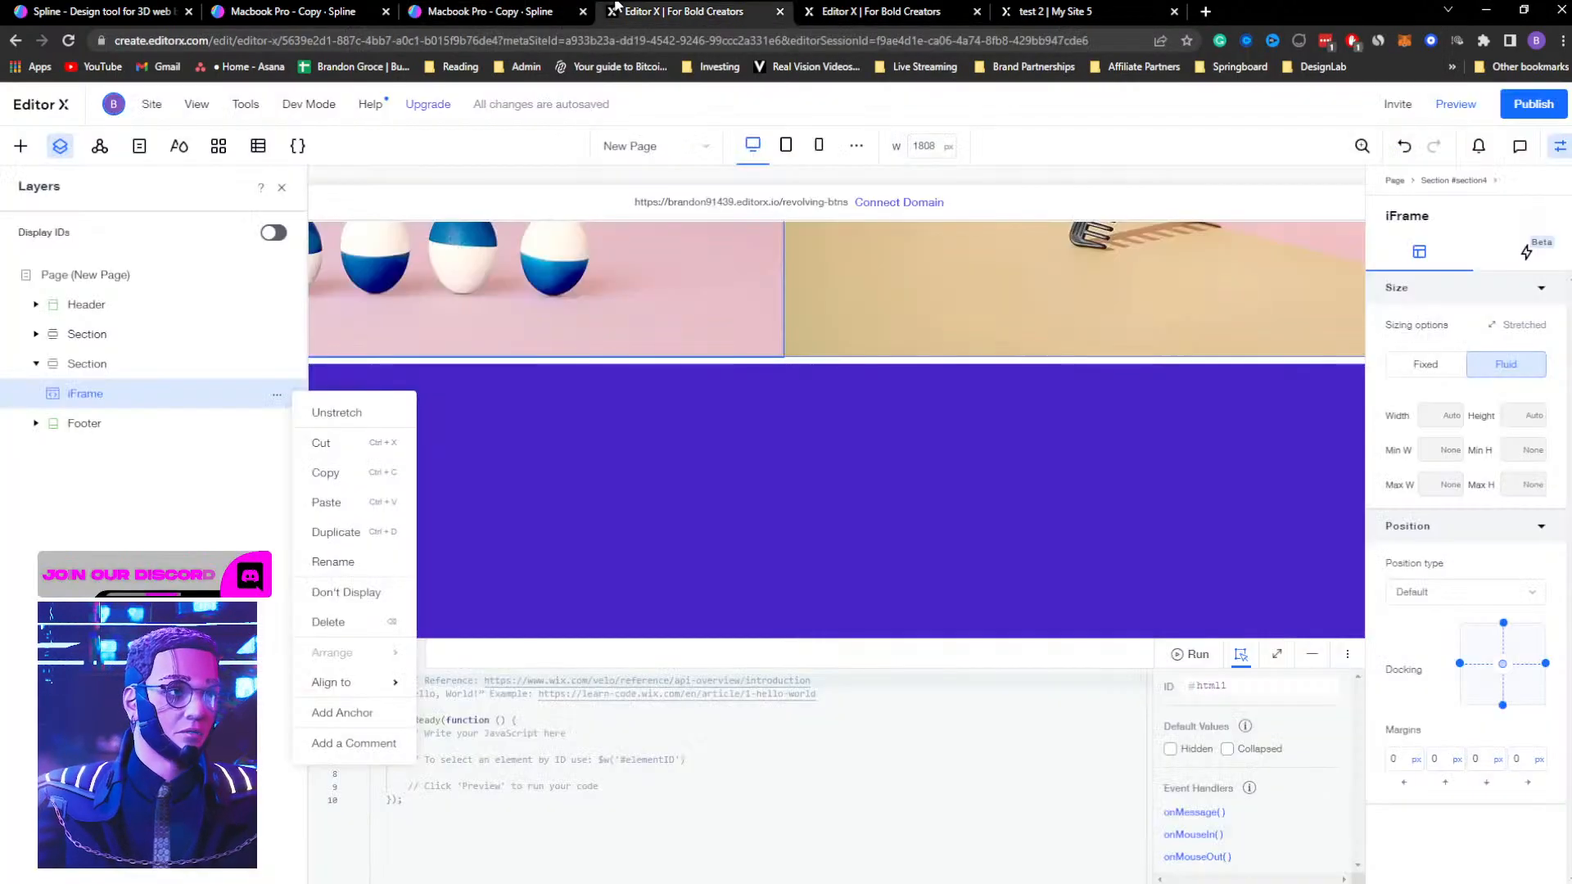
{"action": "left_click", "coordinate": [888, 10]}
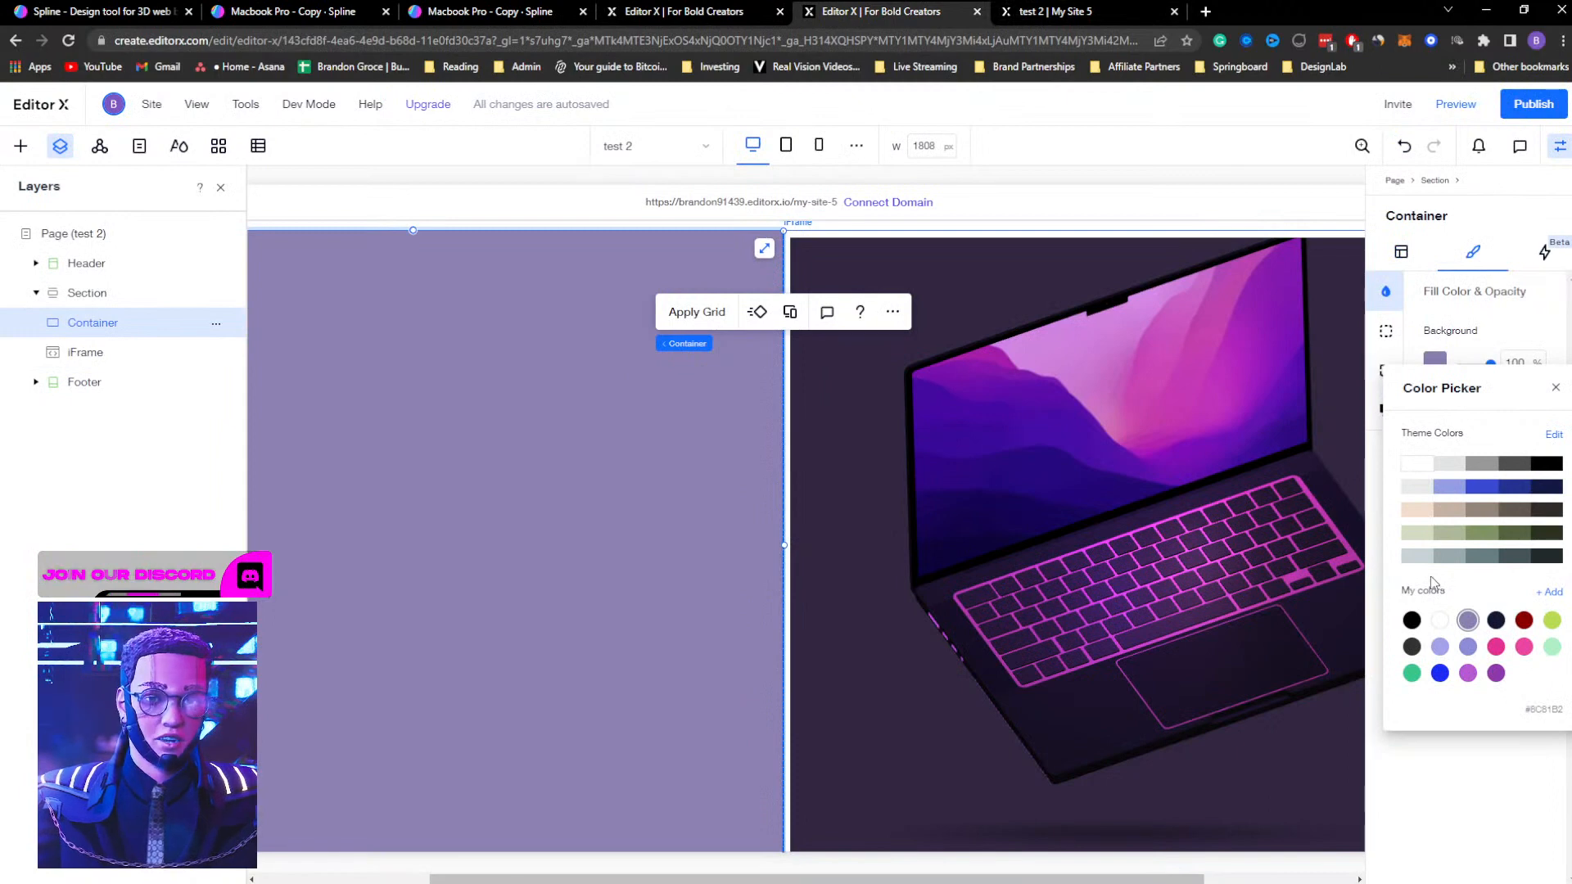
Step: Try to apply the copied hex code as the container's custom background color
{"action": "left_click", "coordinate": [1441, 365]}
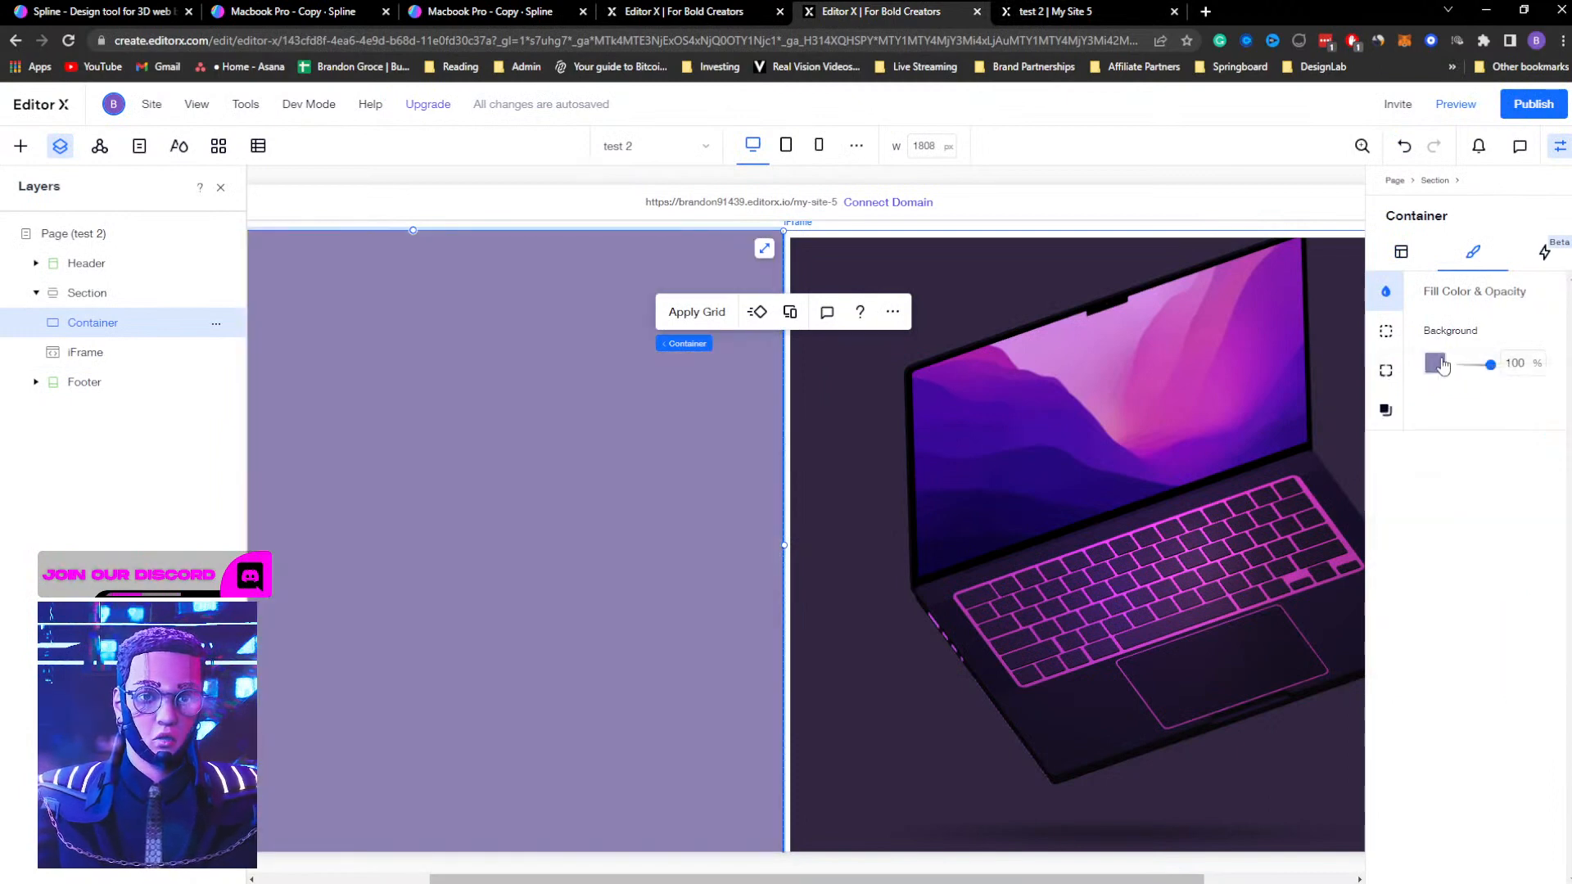
{"action": "left_click", "coordinate": [1441, 365]}
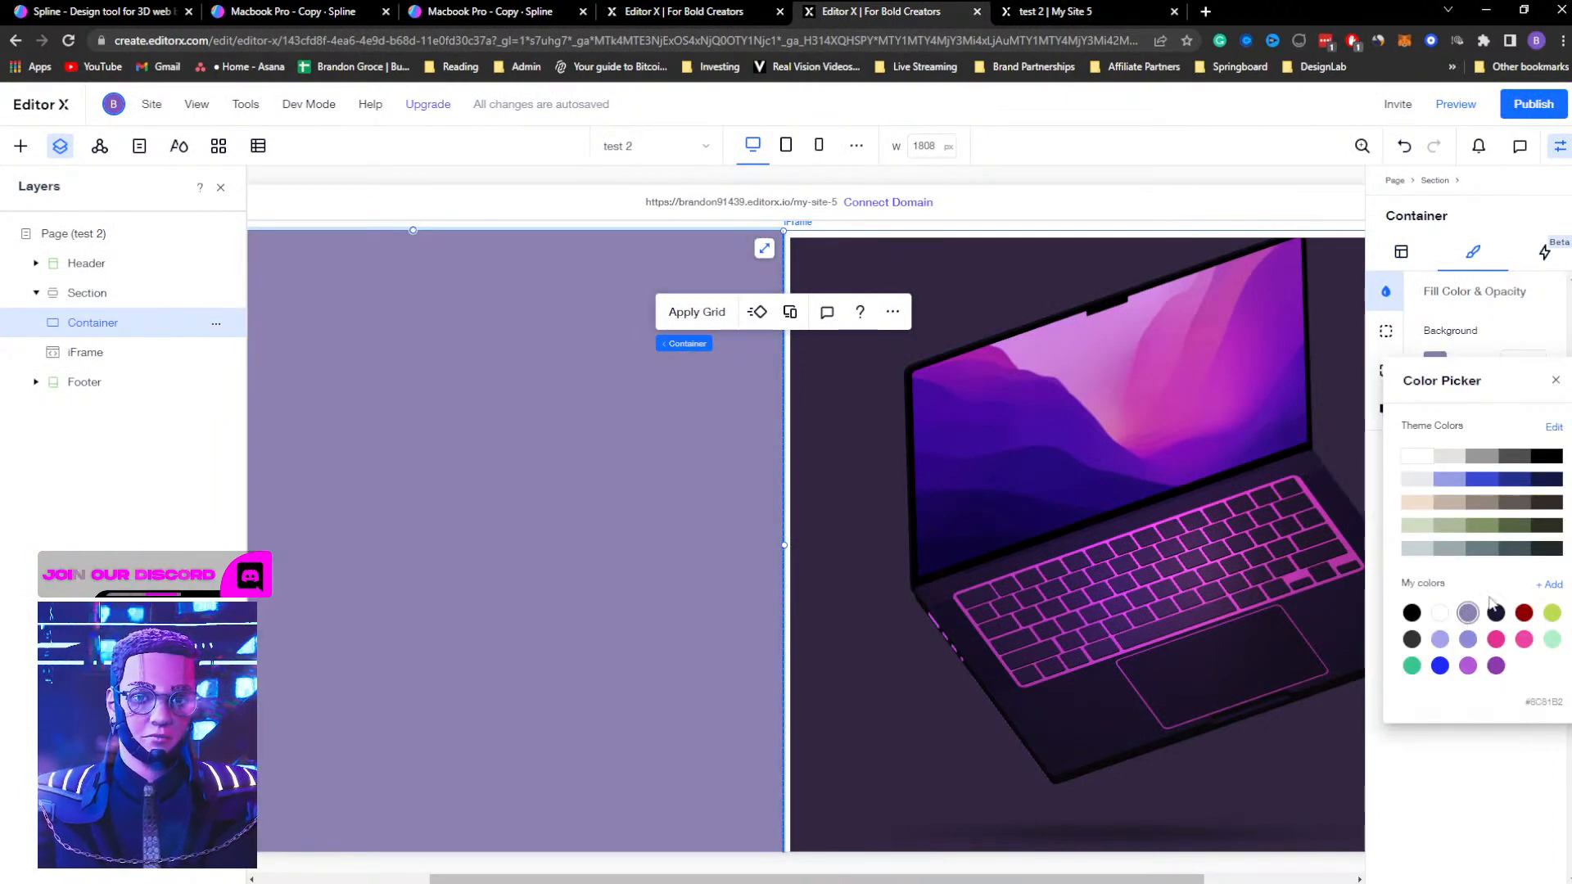
{"action": "left_click", "coordinate": [1550, 584]}
{"action": "double_click", "coordinate": [1488, 624]}
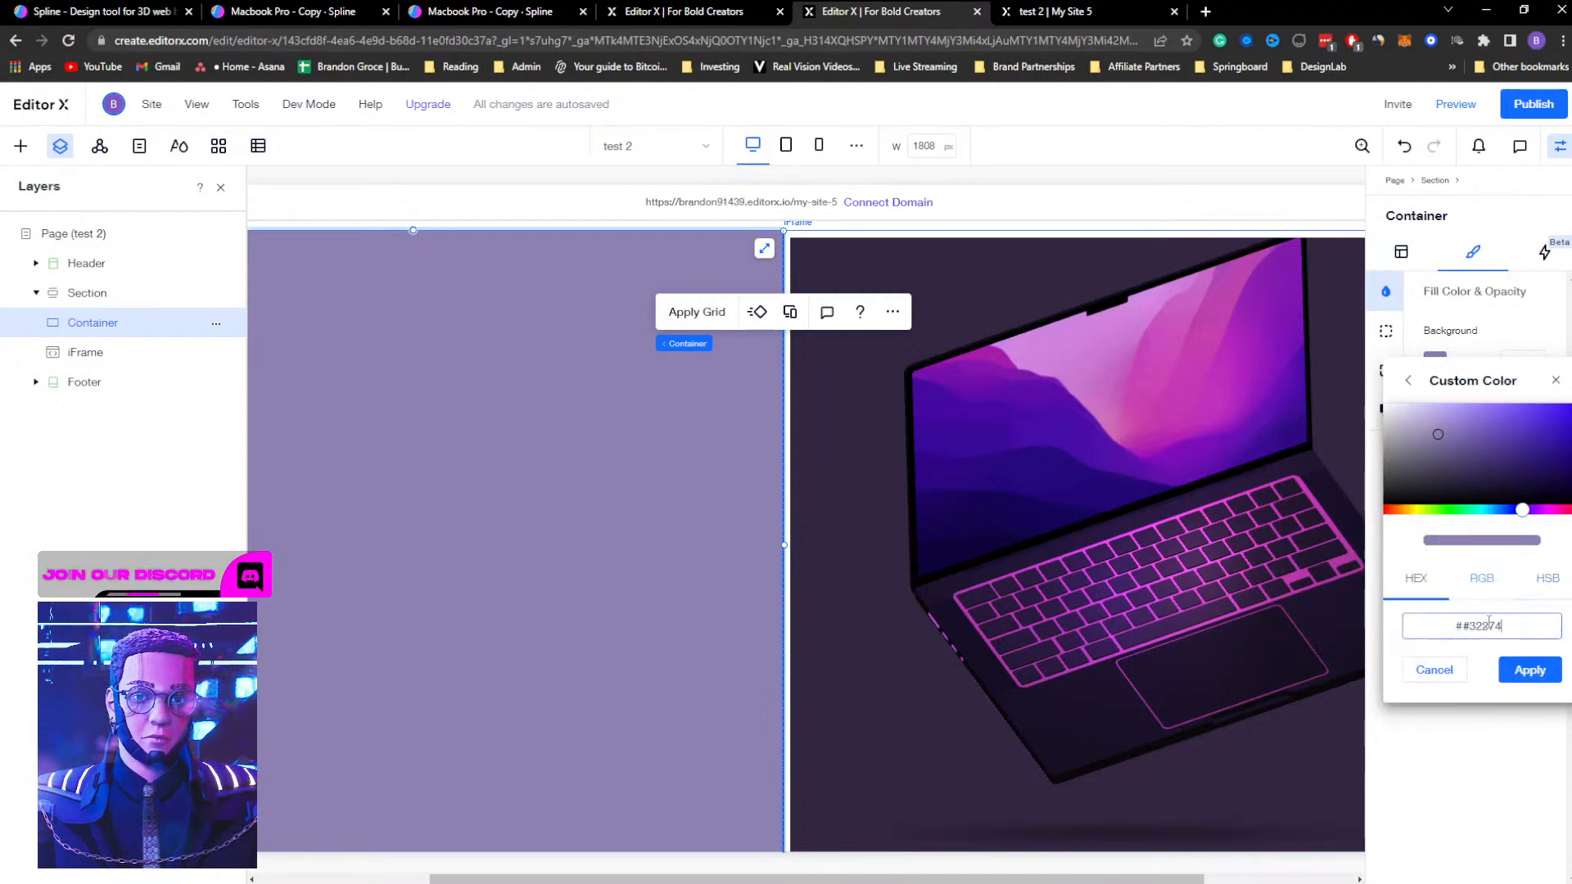
{"action": "left_click", "coordinate": [1528, 669]}
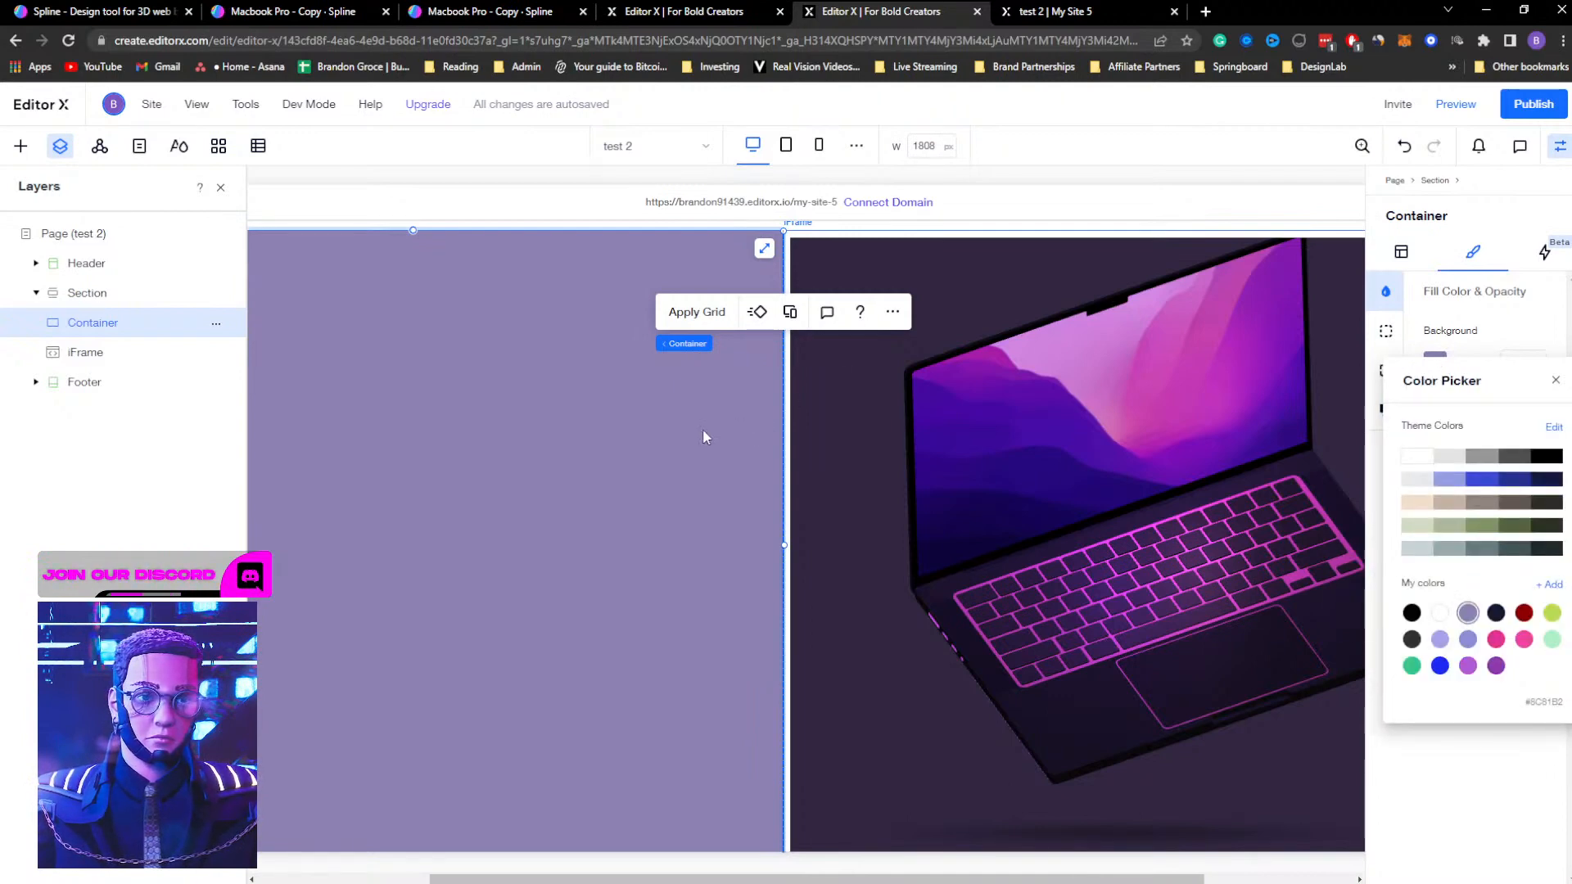
Step: Recopy the snip's hex code from Adobe XD and set the container's background to the custom color #322741 in Editor X
{"action": "left_click", "coordinate": [1545, 589]}
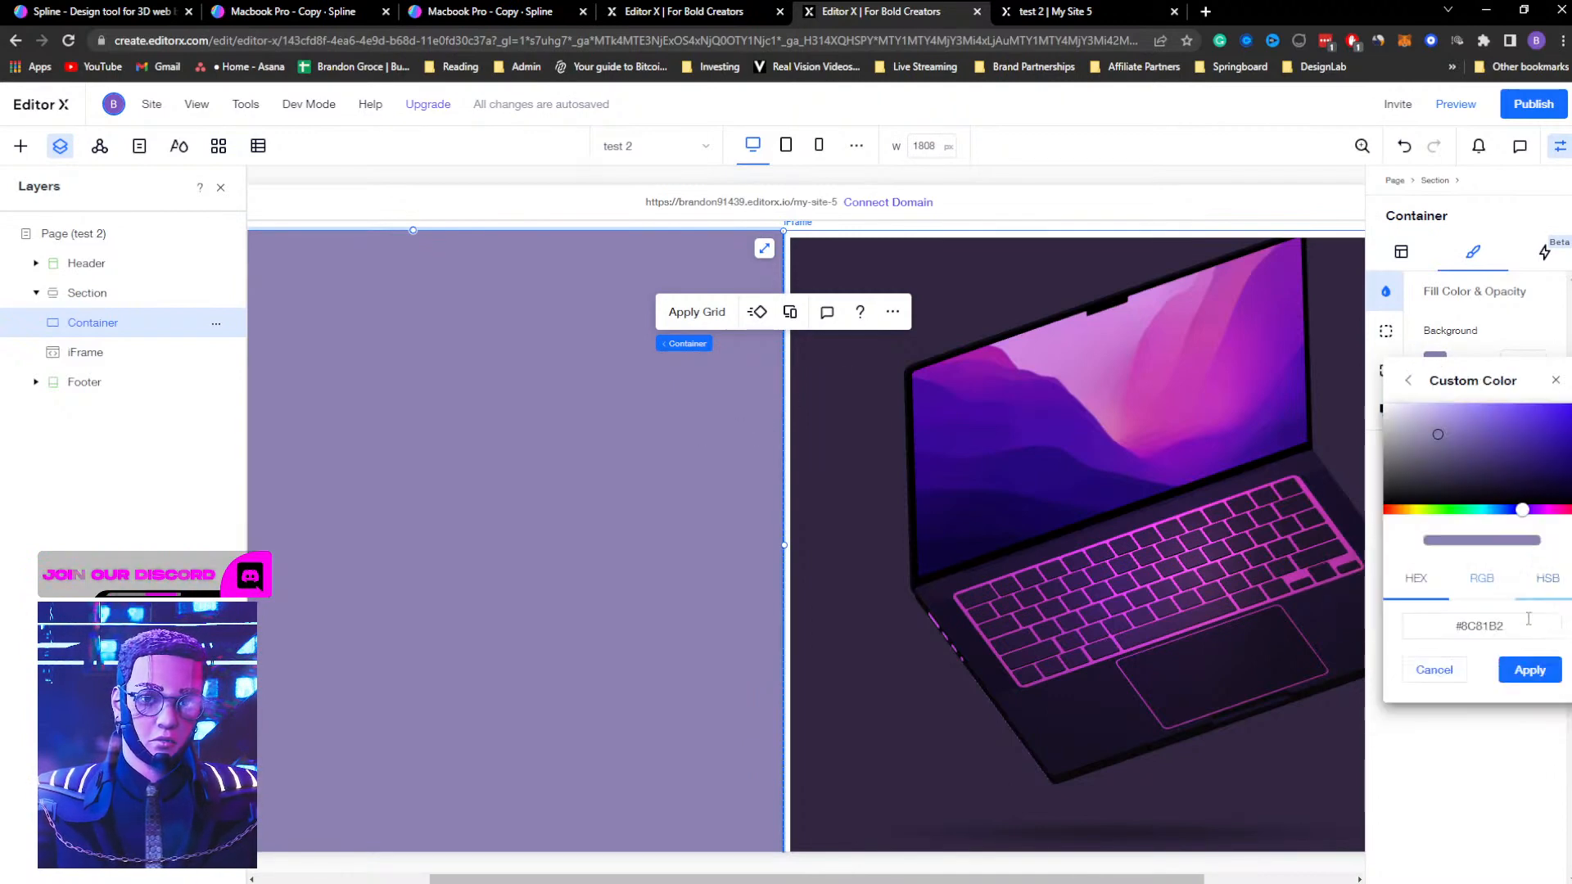
{"action": "key", "text": "alt+Tab"}
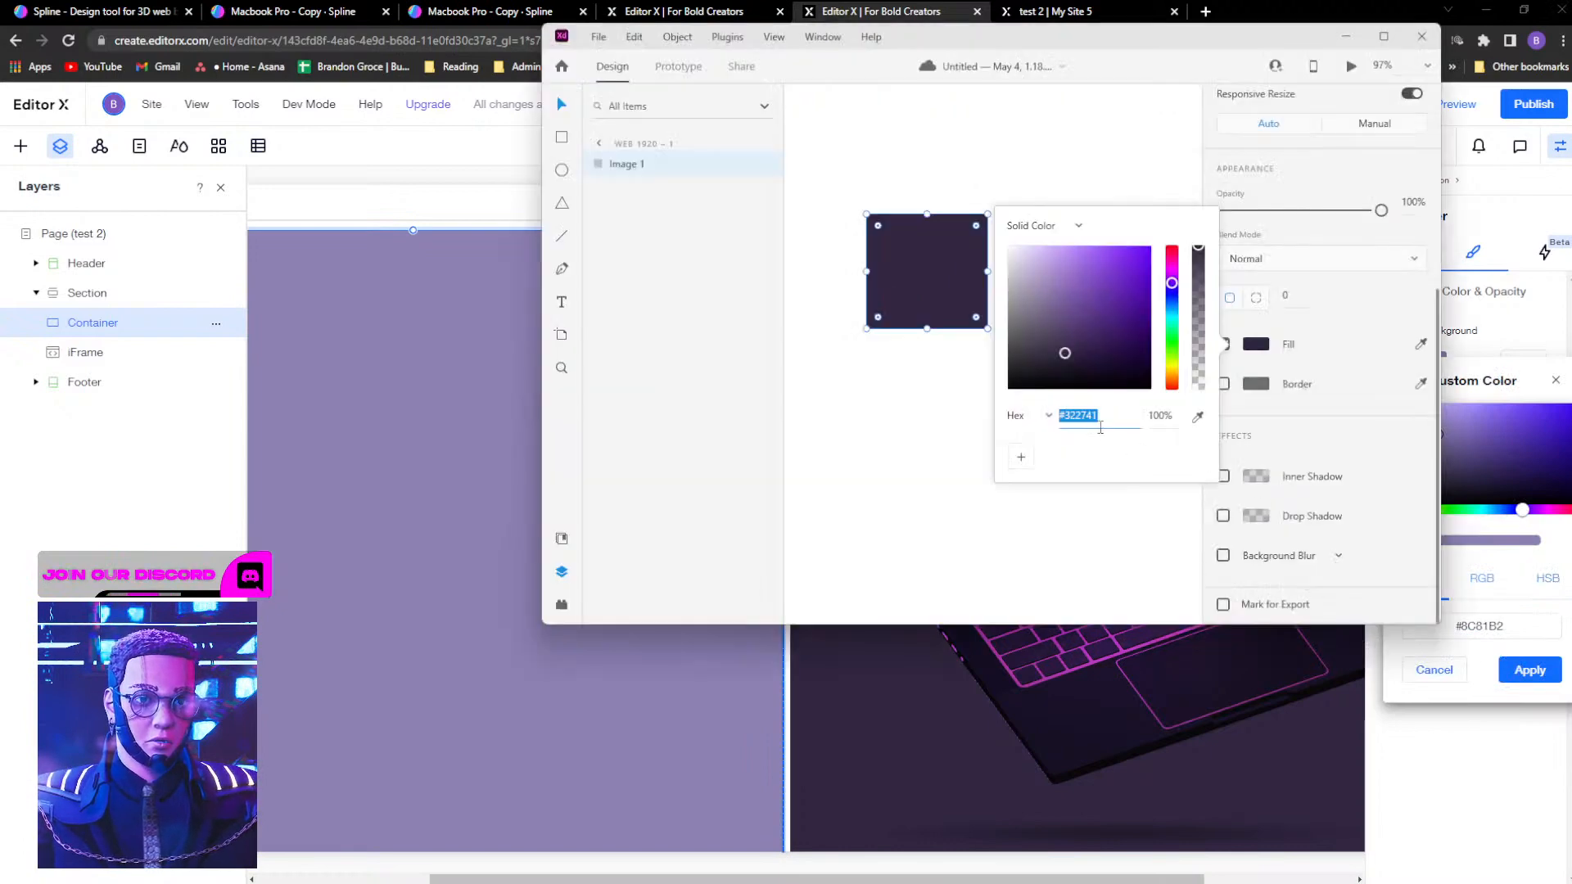
{"action": "left_click", "coordinate": [1511, 627]}
{"action": "type", "text": "#322741"}
{"action": "left_click", "coordinate": [1529, 670]}
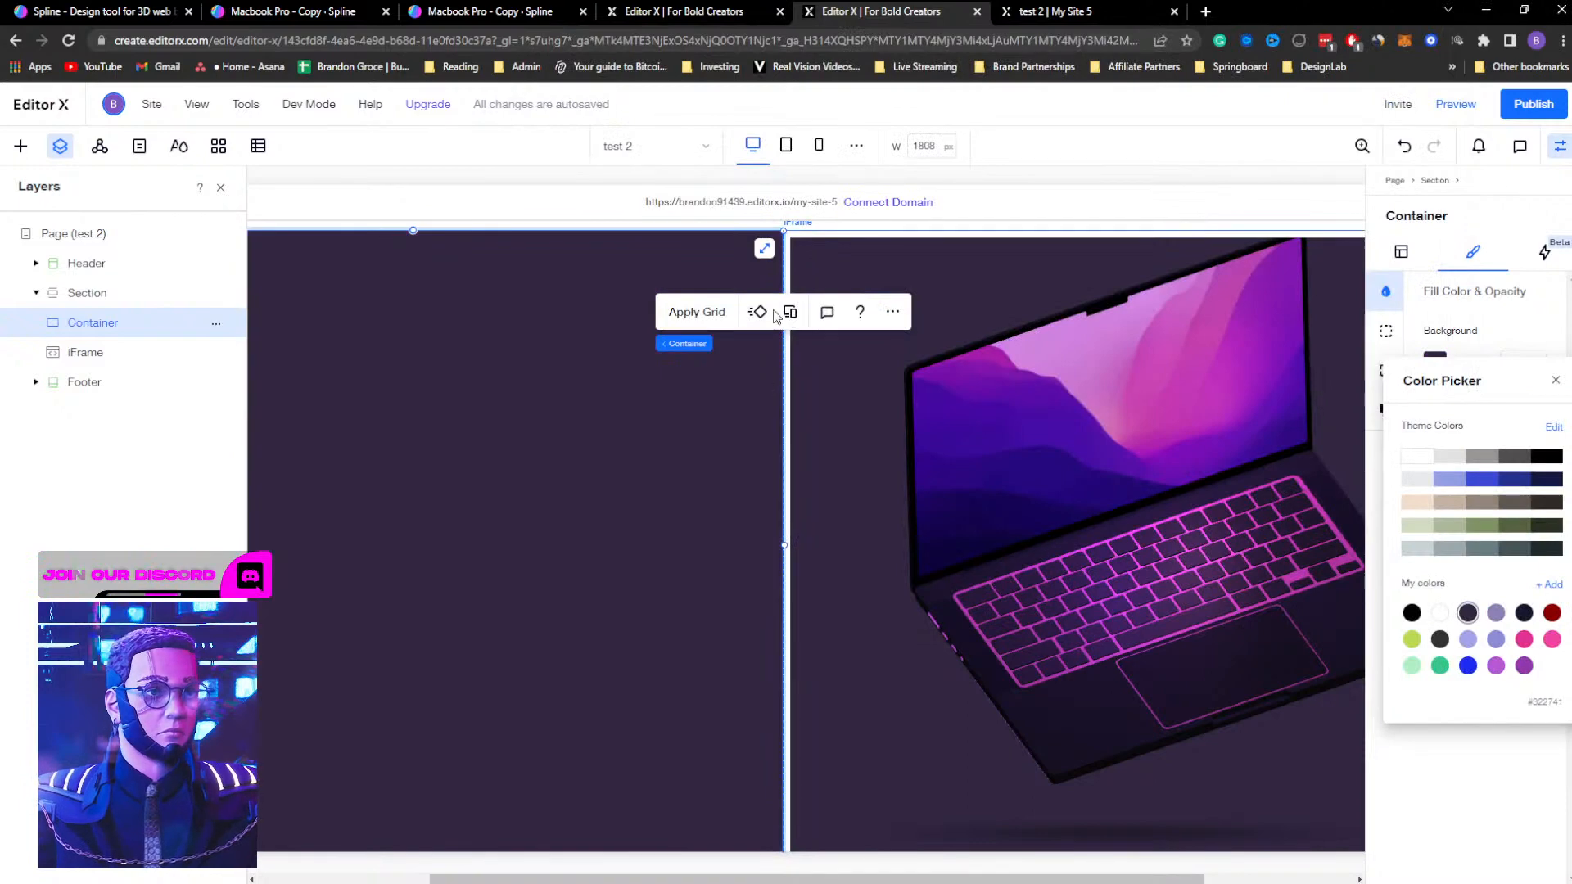
{"action": "left_click", "coordinate": [866, 398]}
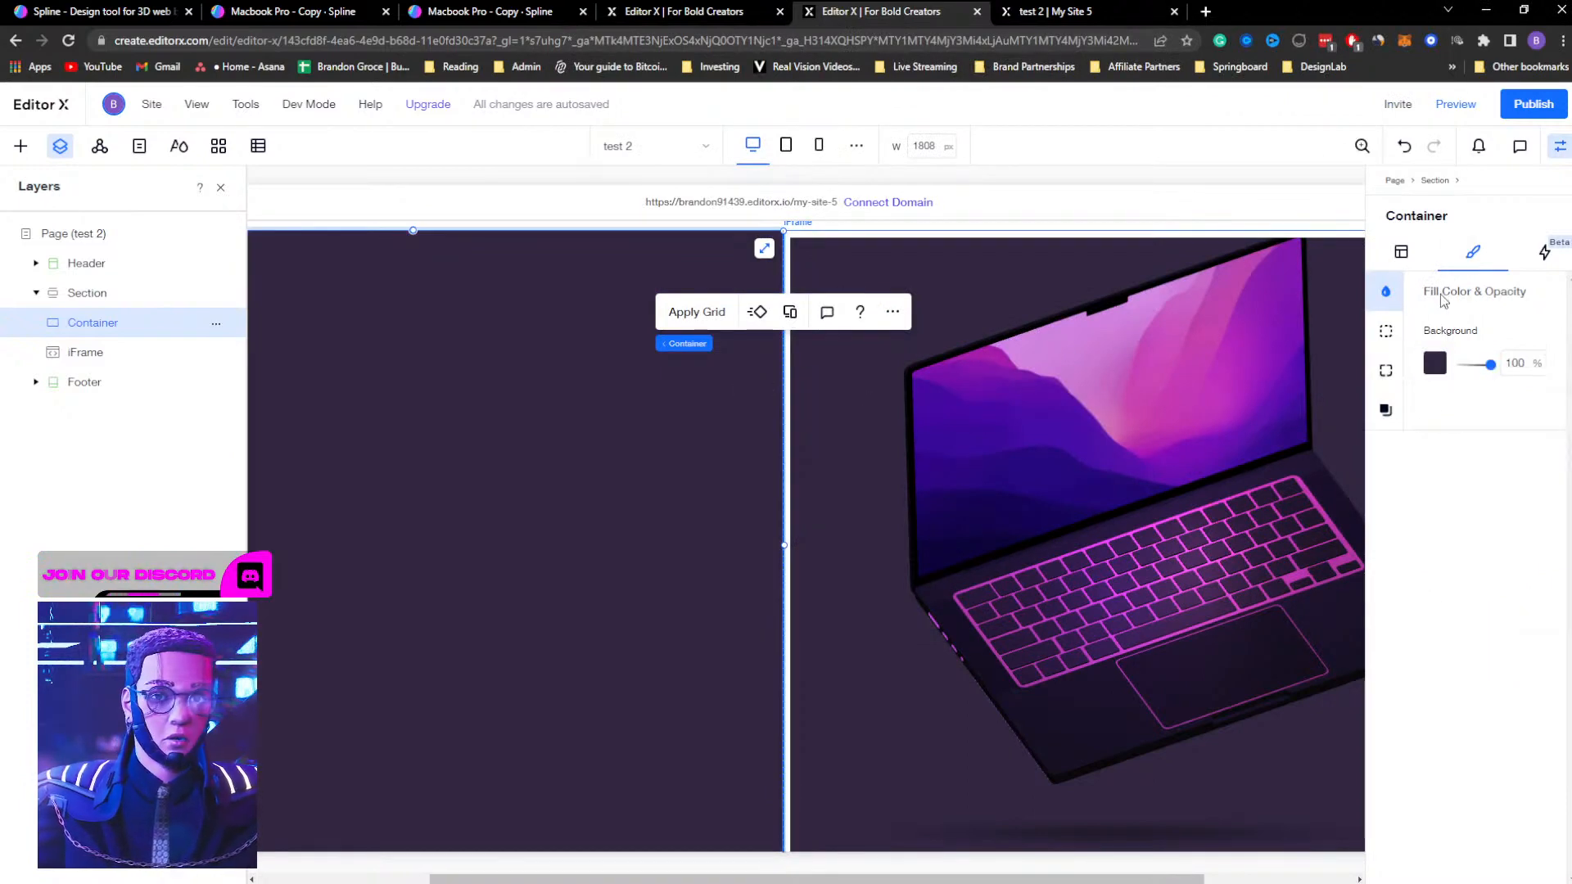
{"action": "left_click", "coordinate": [1386, 330]}
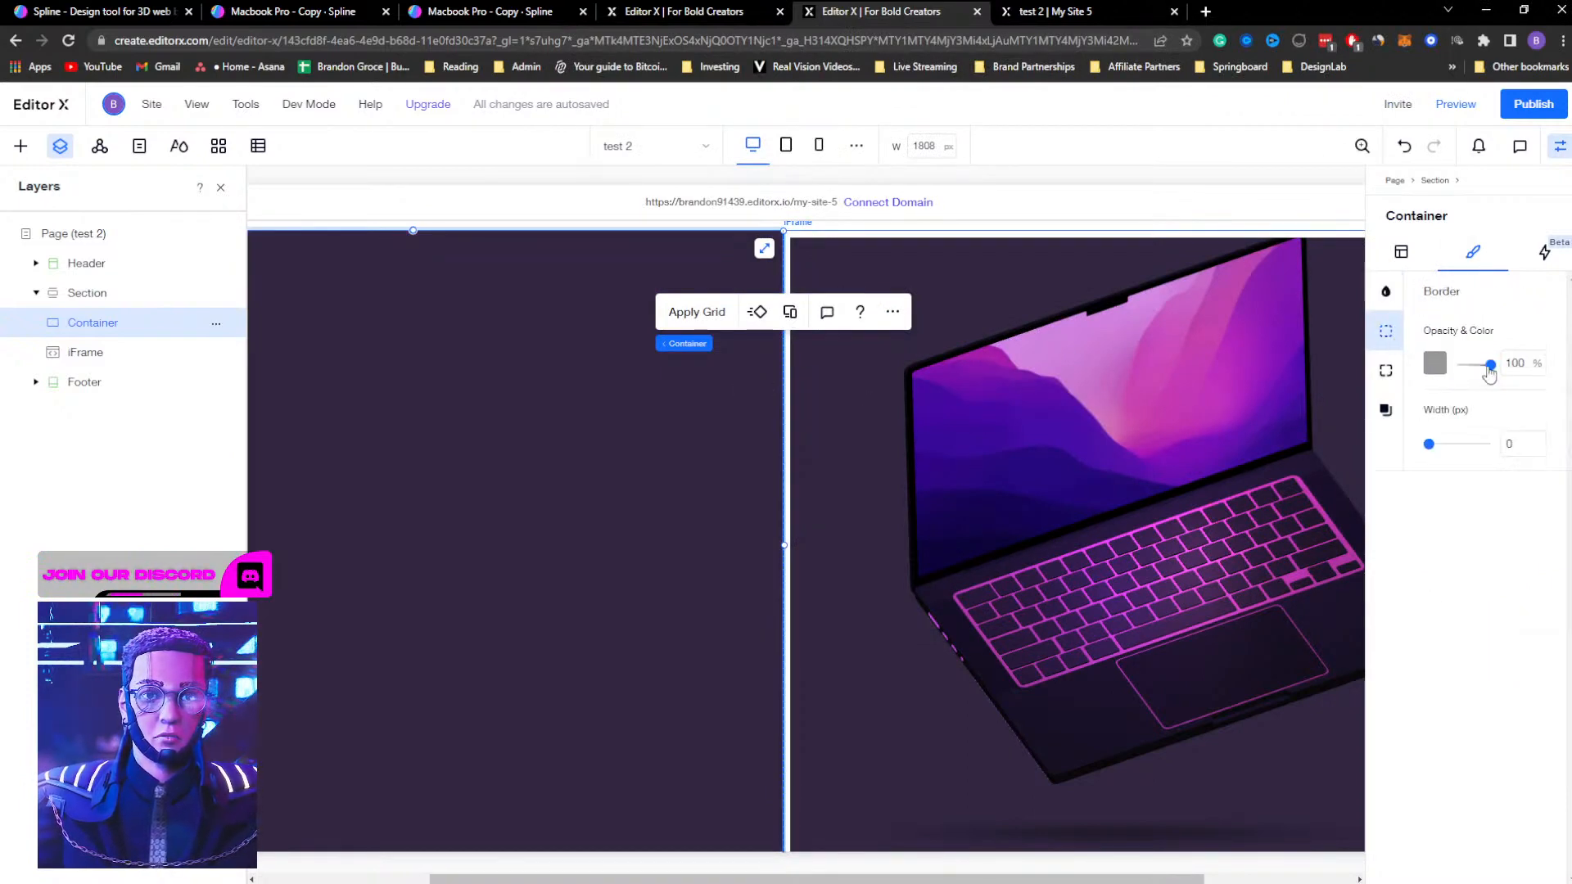
{"action": "left_click", "coordinate": [1386, 371]}
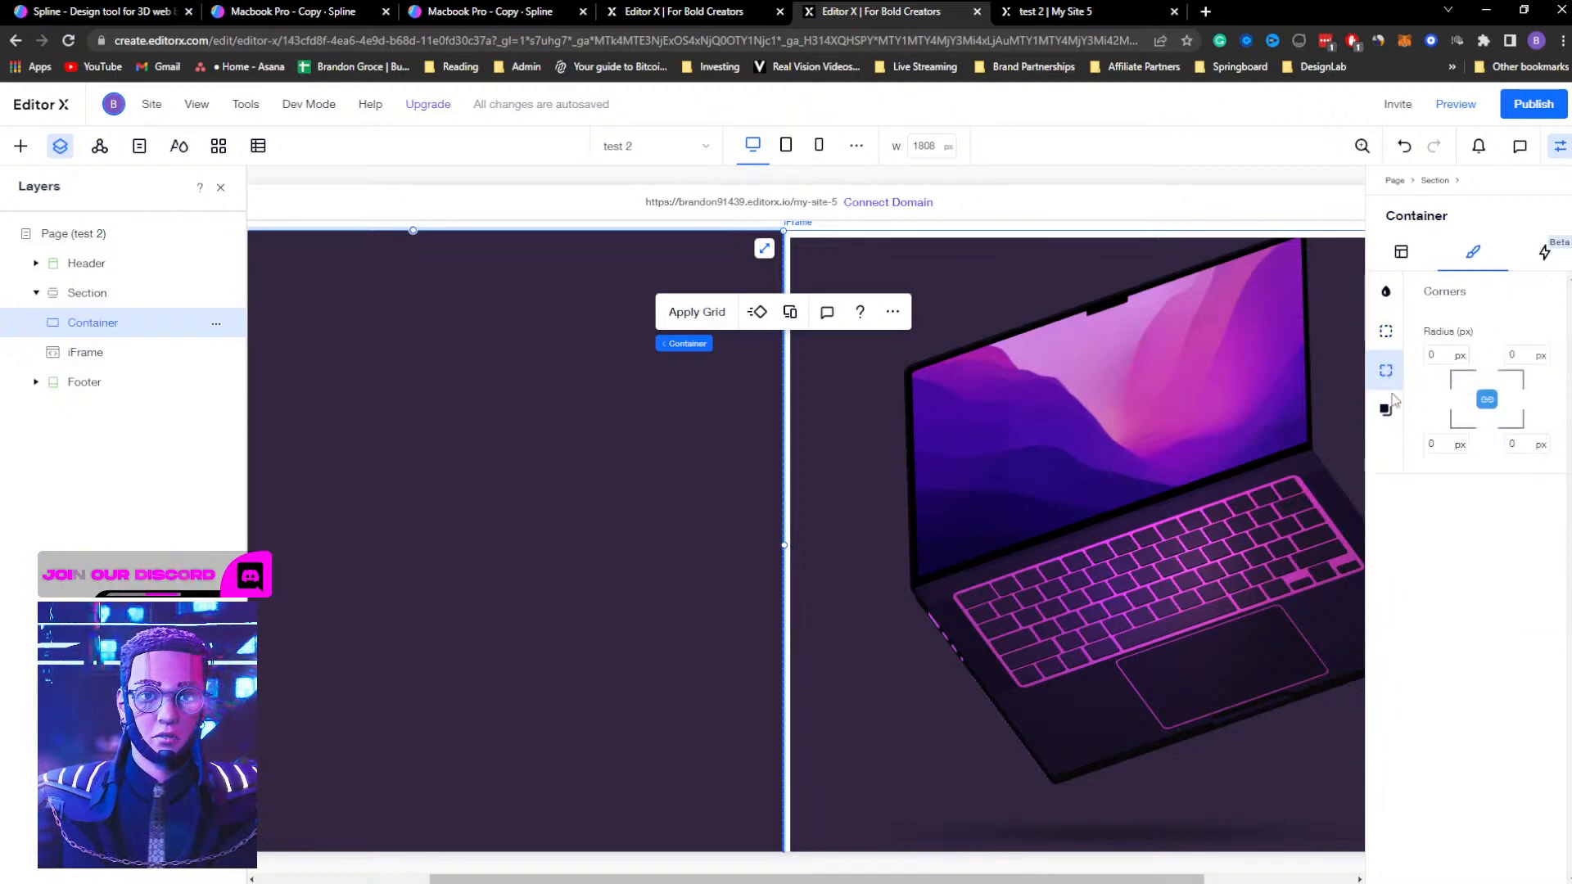
{"action": "left_click", "coordinate": [596, 424]}
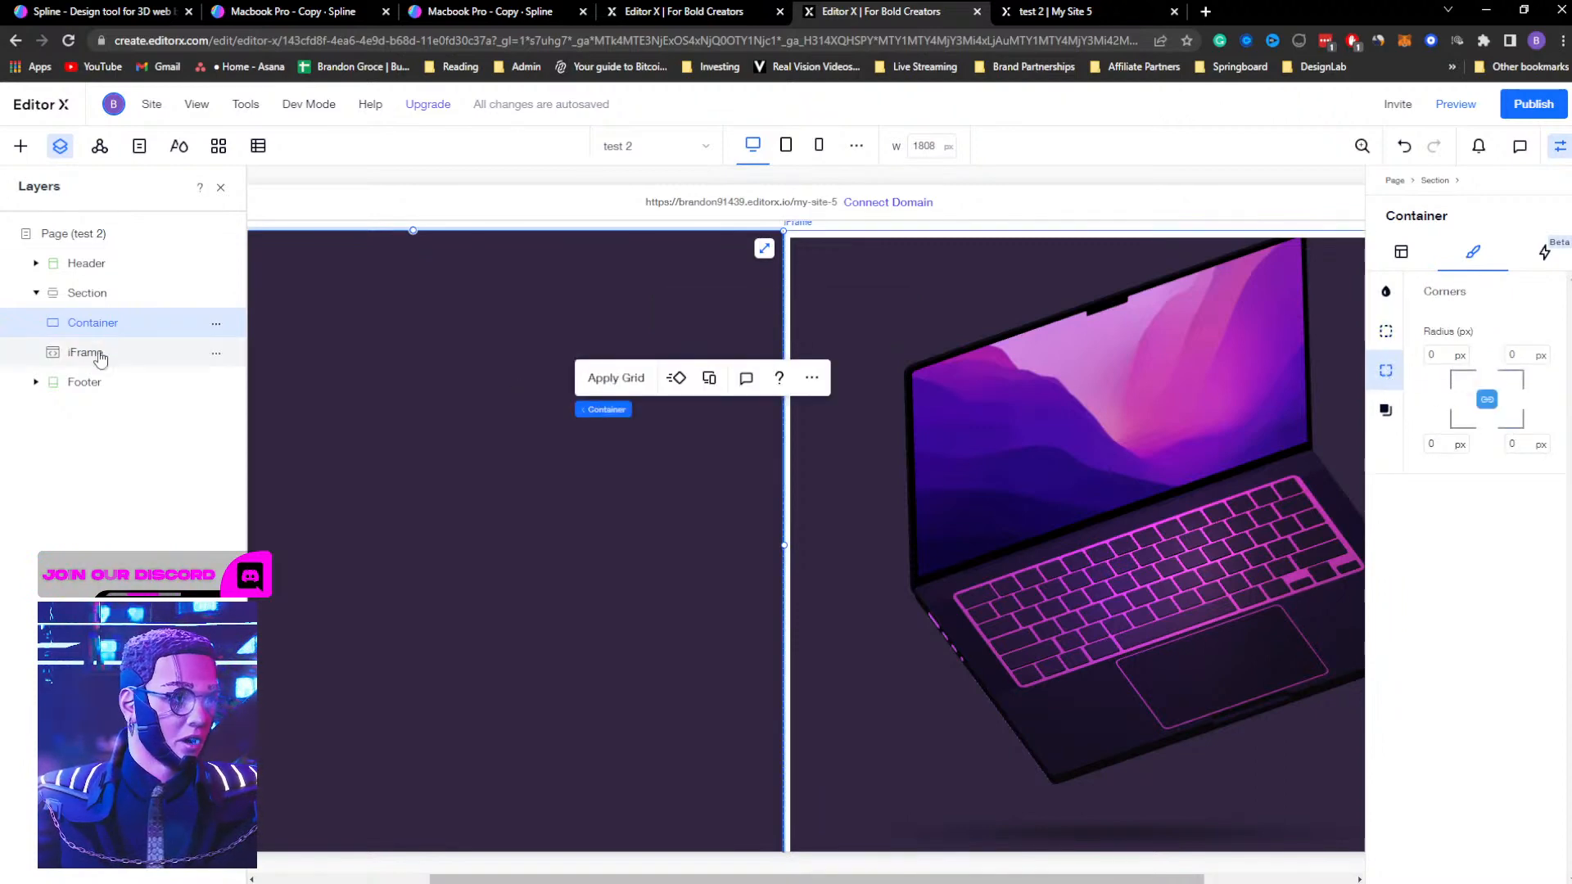
Step: Set the background color of the section holding the container and iFrame to the custom color #322741
{"action": "left_click", "coordinate": [98, 294]}
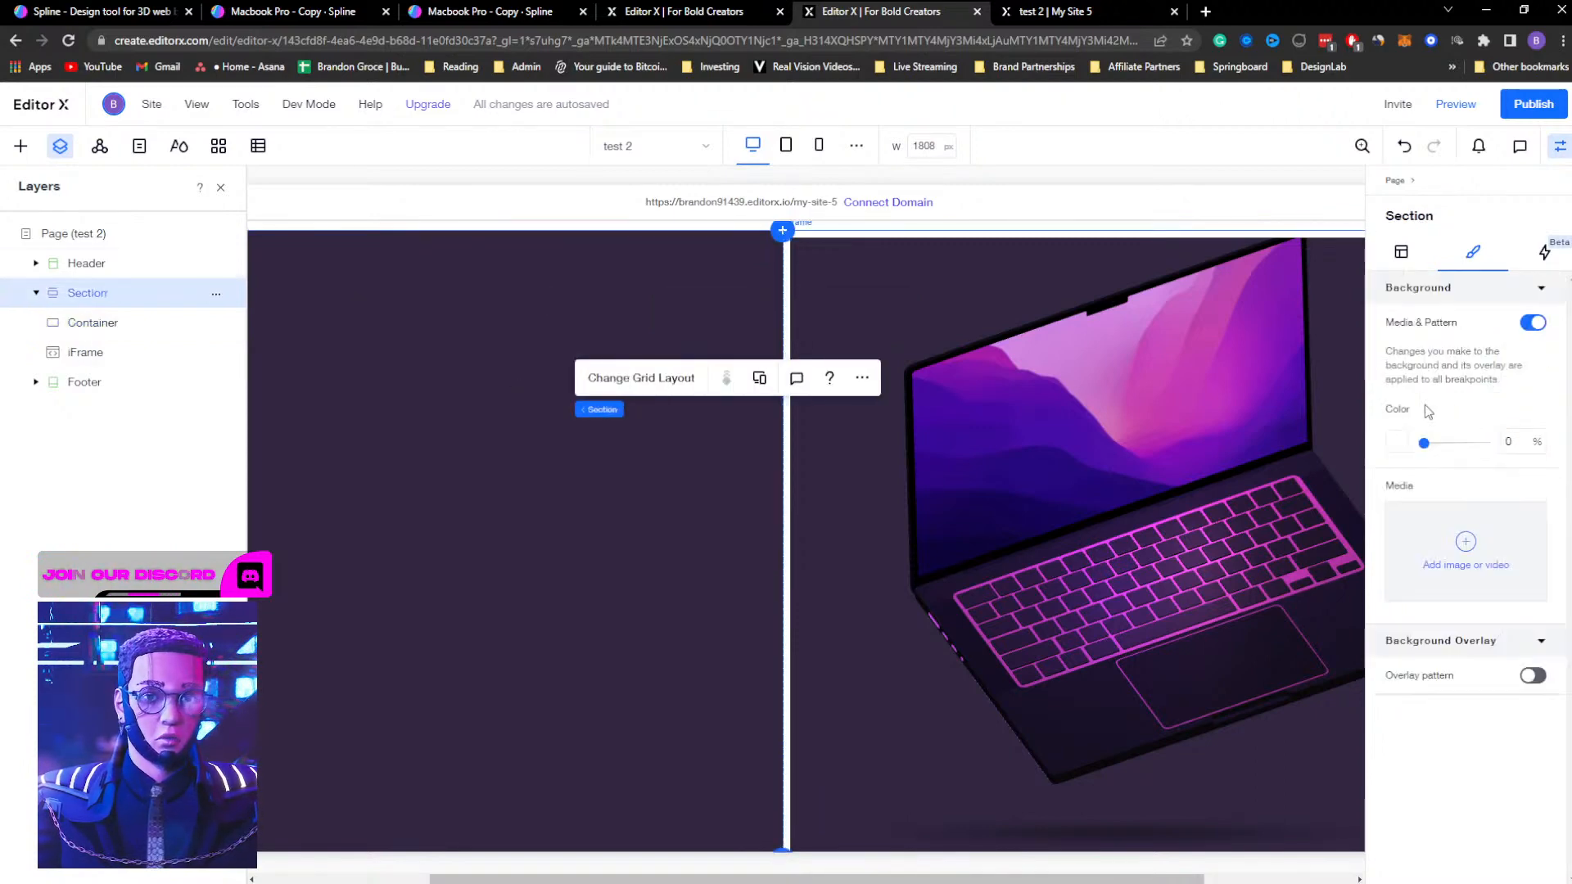
{"action": "left_click", "coordinate": [1398, 443]}
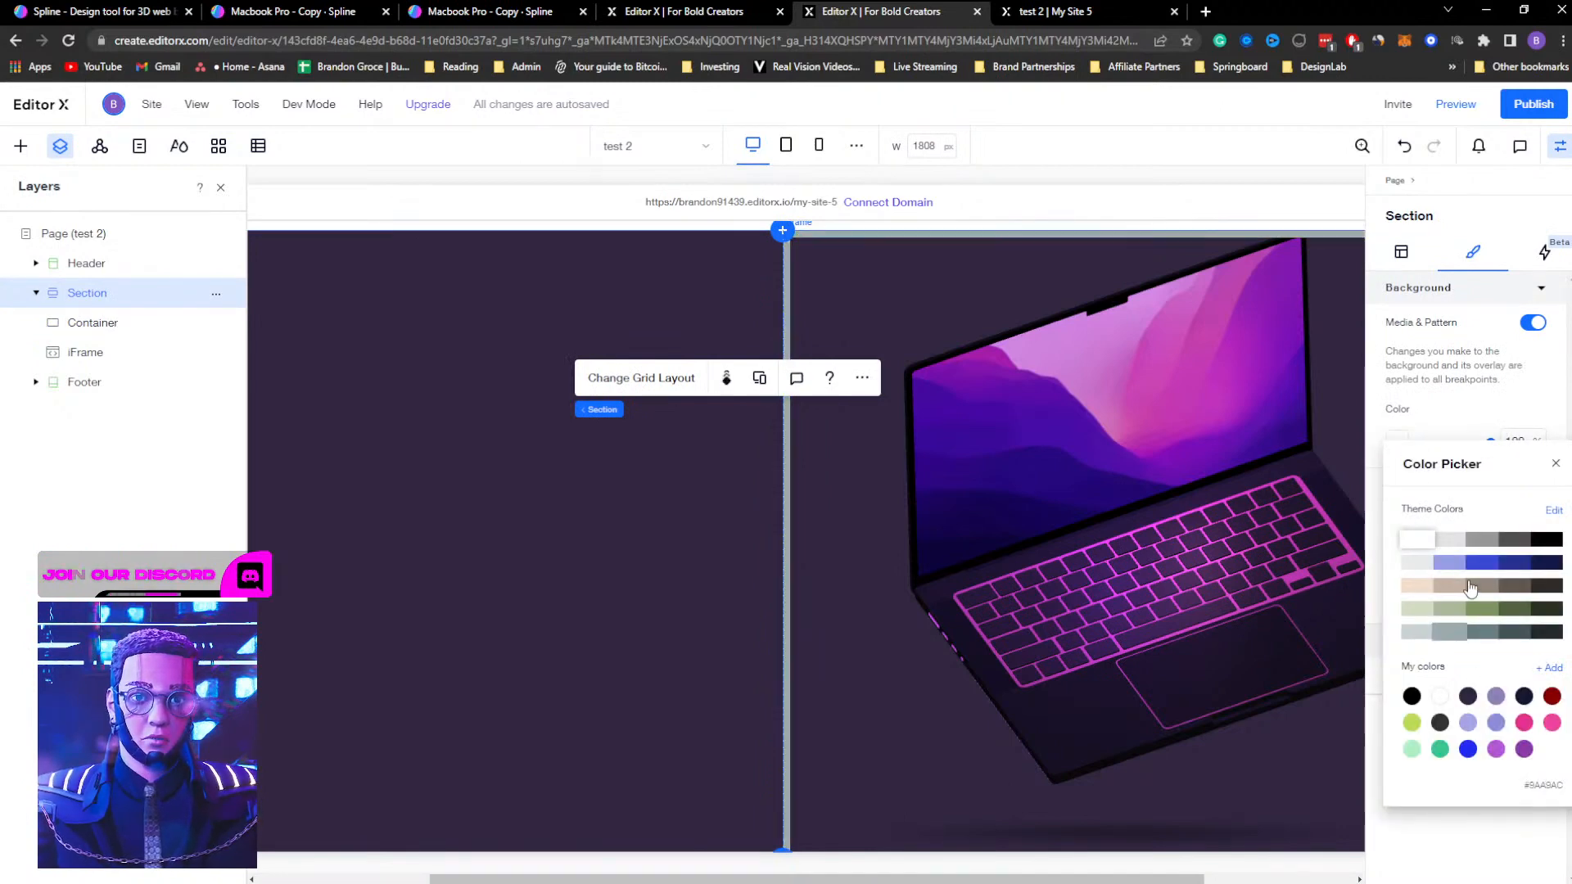
{"action": "left_click", "coordinate": [1495, 724]}
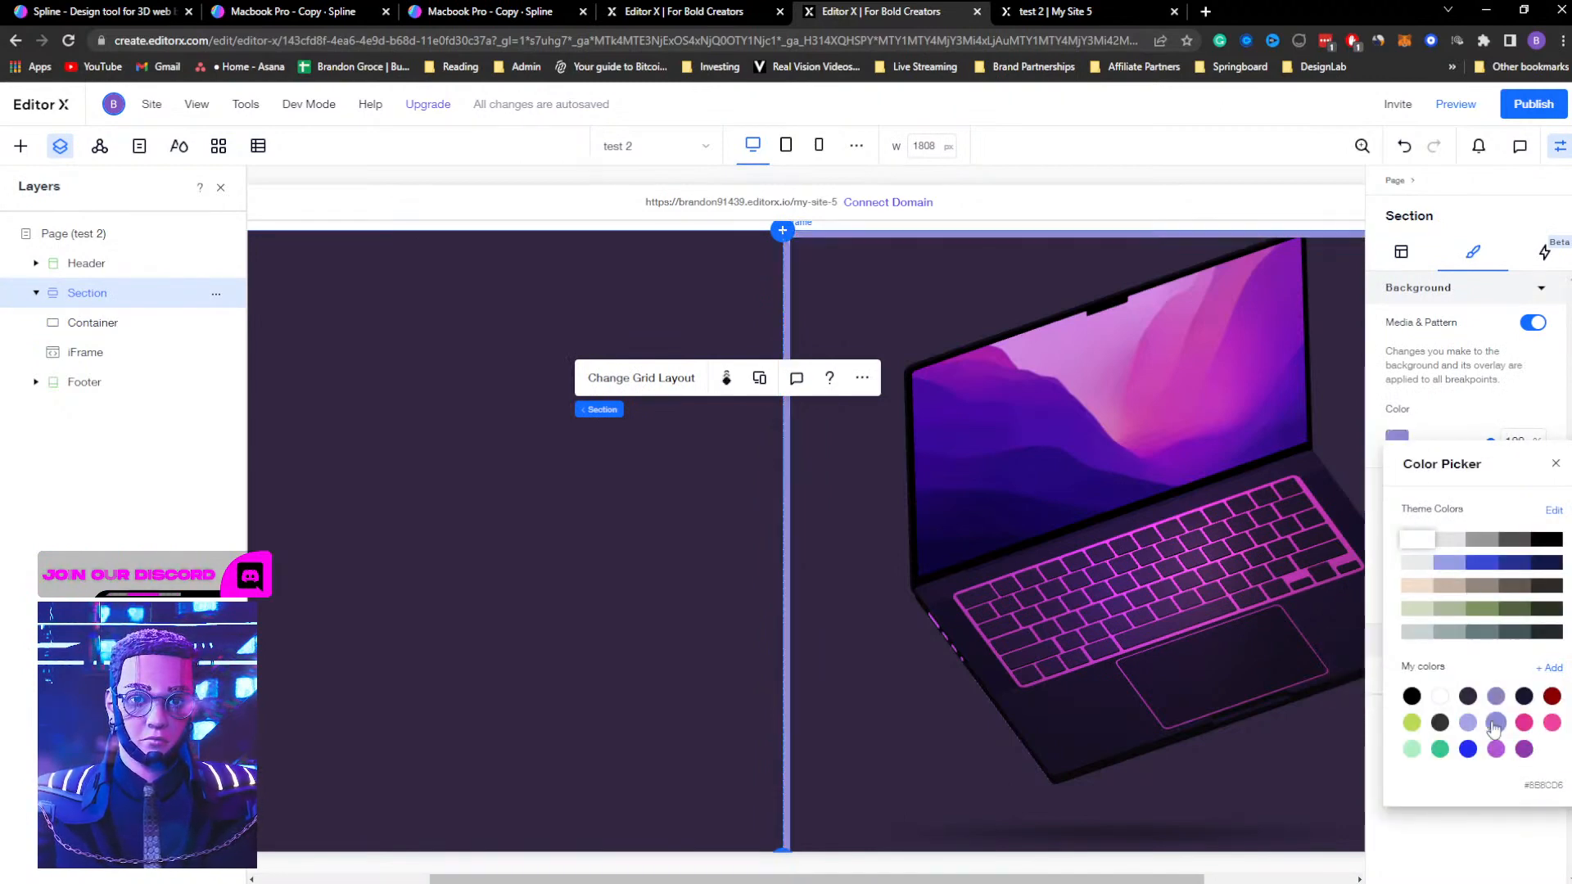
{"action": "left_click", "coordinate": [1552, 667]}
{"action": "left_click", "coordinate": [1507, 711]}
{"action": "type", "text": "#322741"}
{"action": "left_click", "coordinate": [1529, 753]}
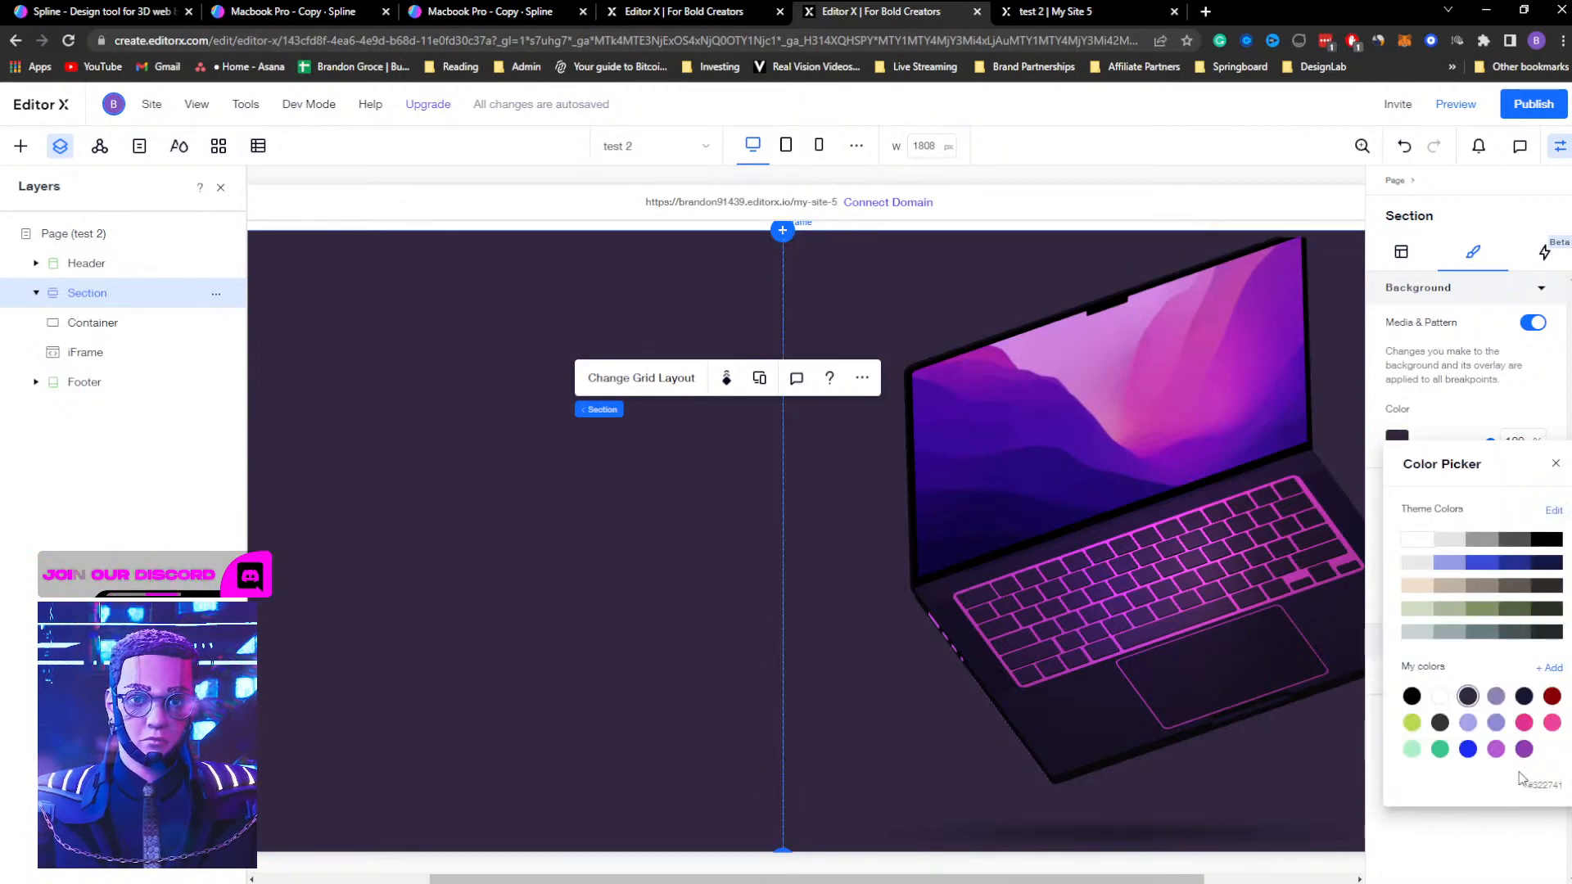
{"action": "left_click", "coordinate": [1507, 845]}
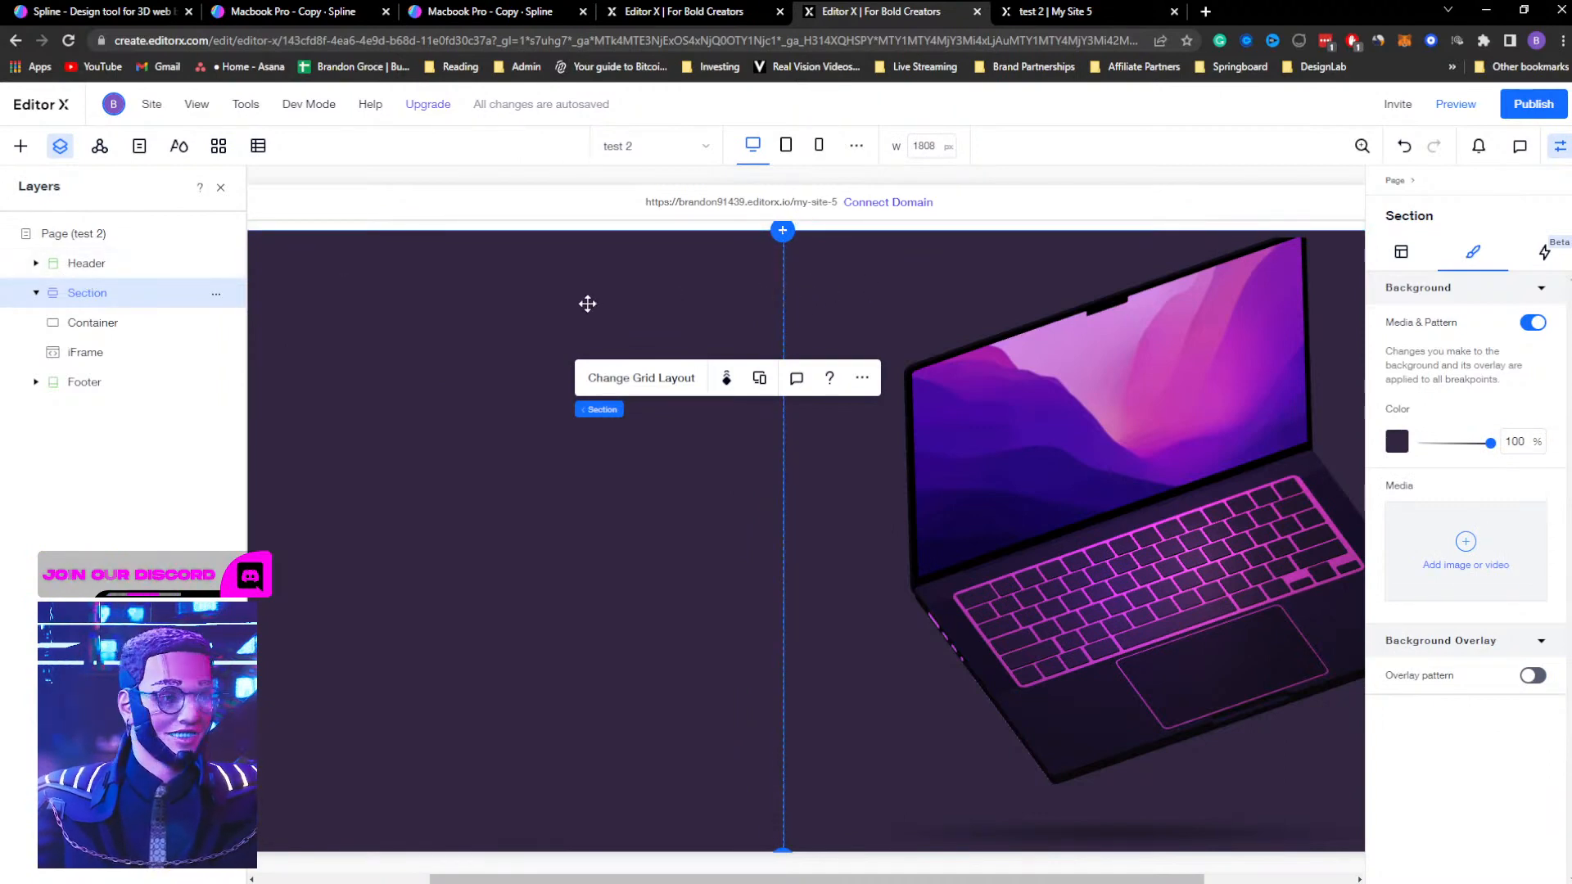
Step: Hide the layers list and apply a 1x3 grid layout to the container beside the laptop scene
{"action": "left_click", "coordinate": [221, 191]}
{"action": "left_click", "coordinate": [455, 490]}
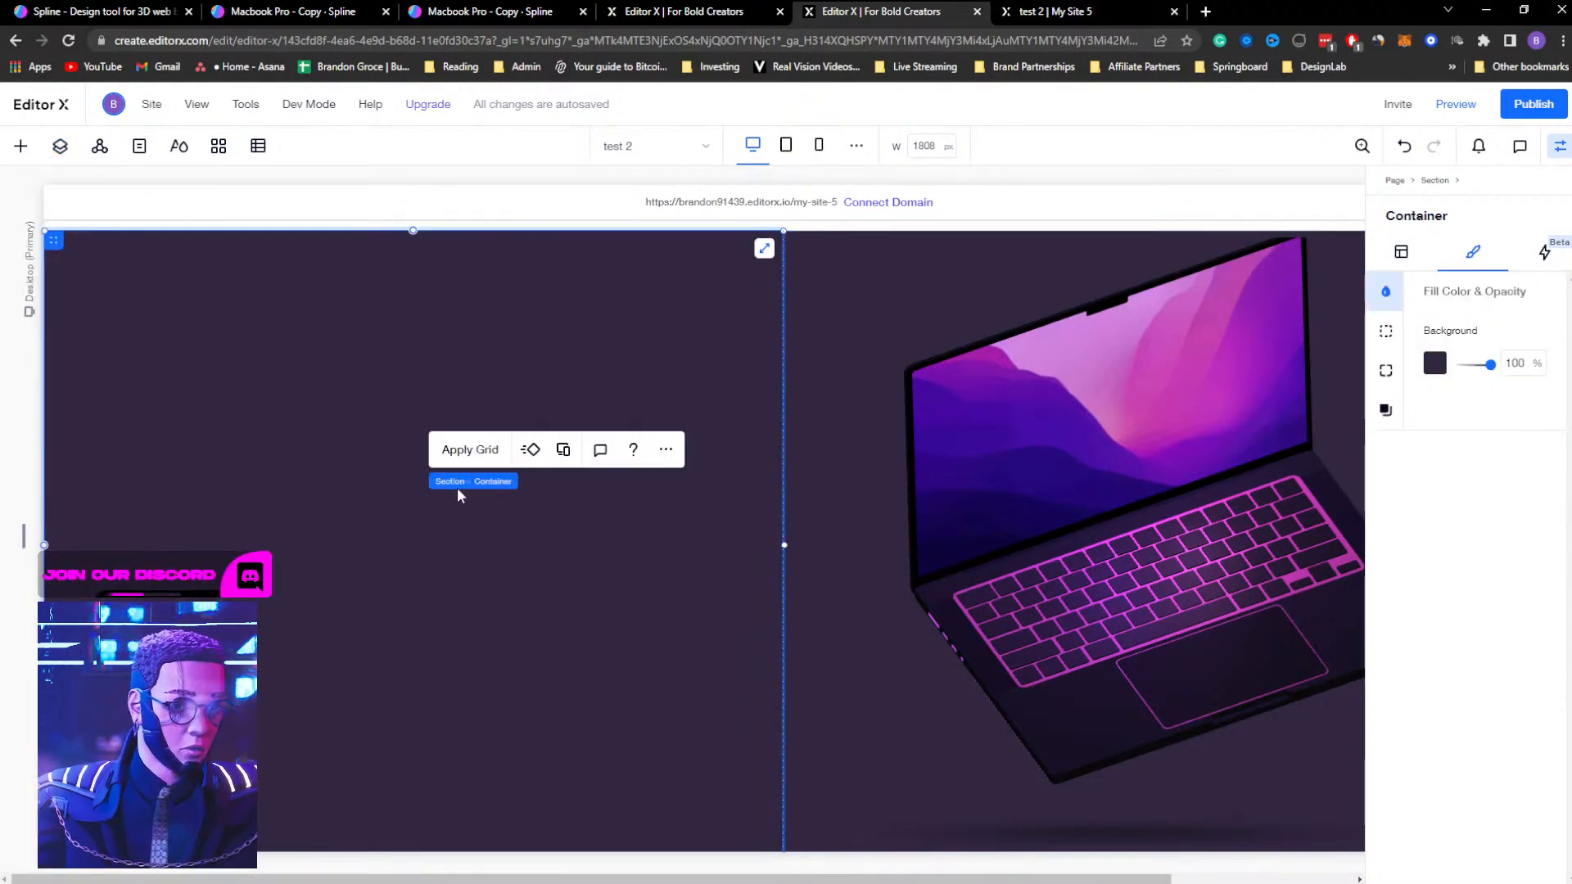
{"action": "left_click", "coordinate": [470, 450]}
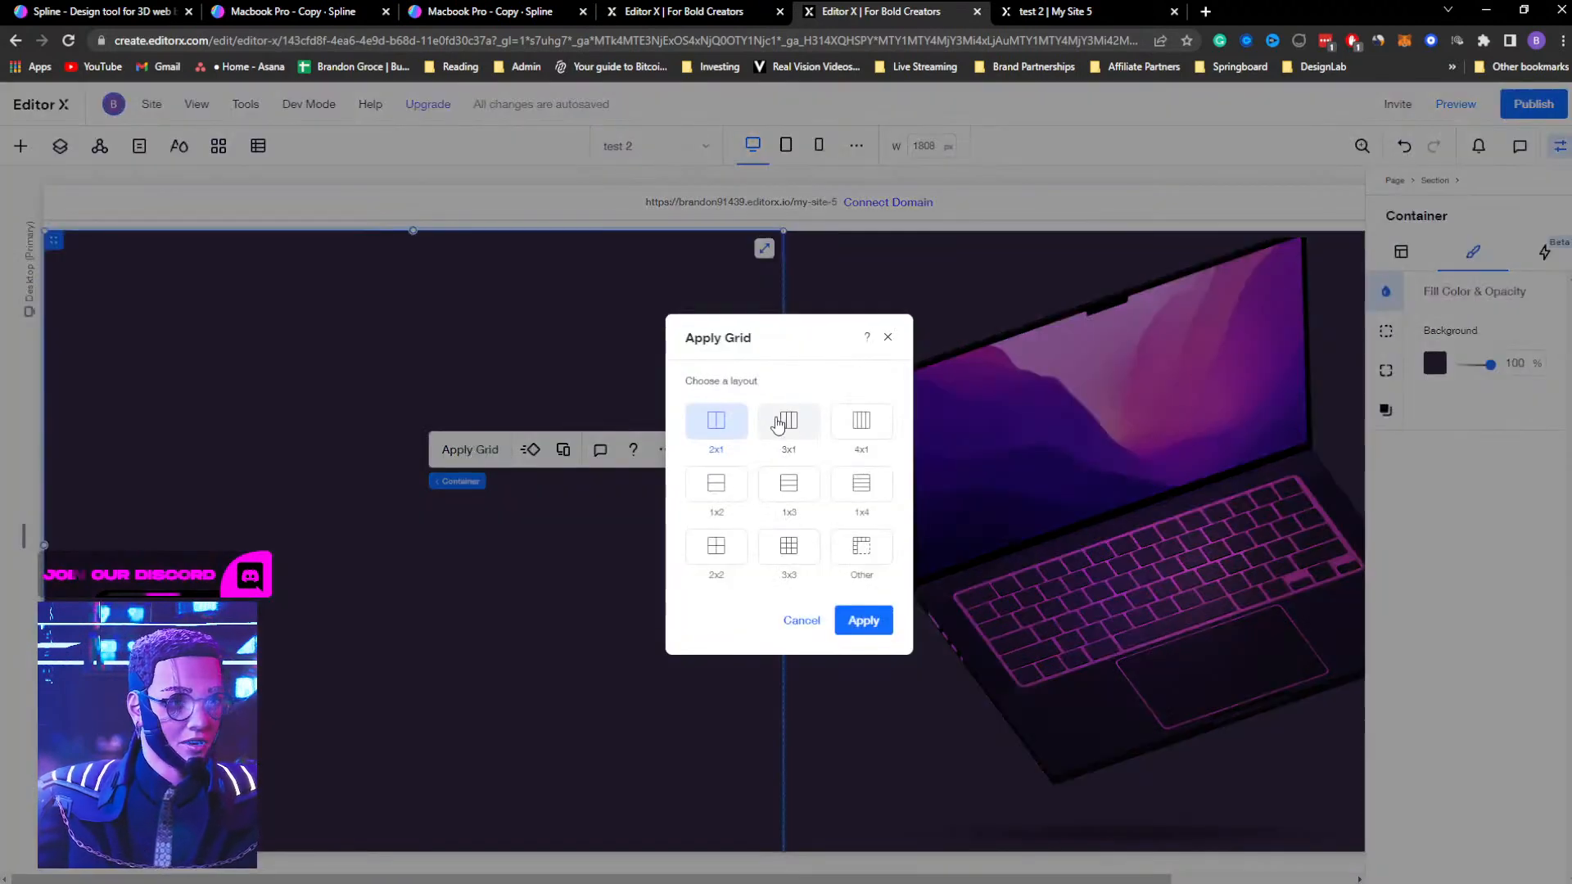
{"action": "left_click", "coordinate": [790, 490]}
{"action": "left_click", "coordinate": [863, 621]}
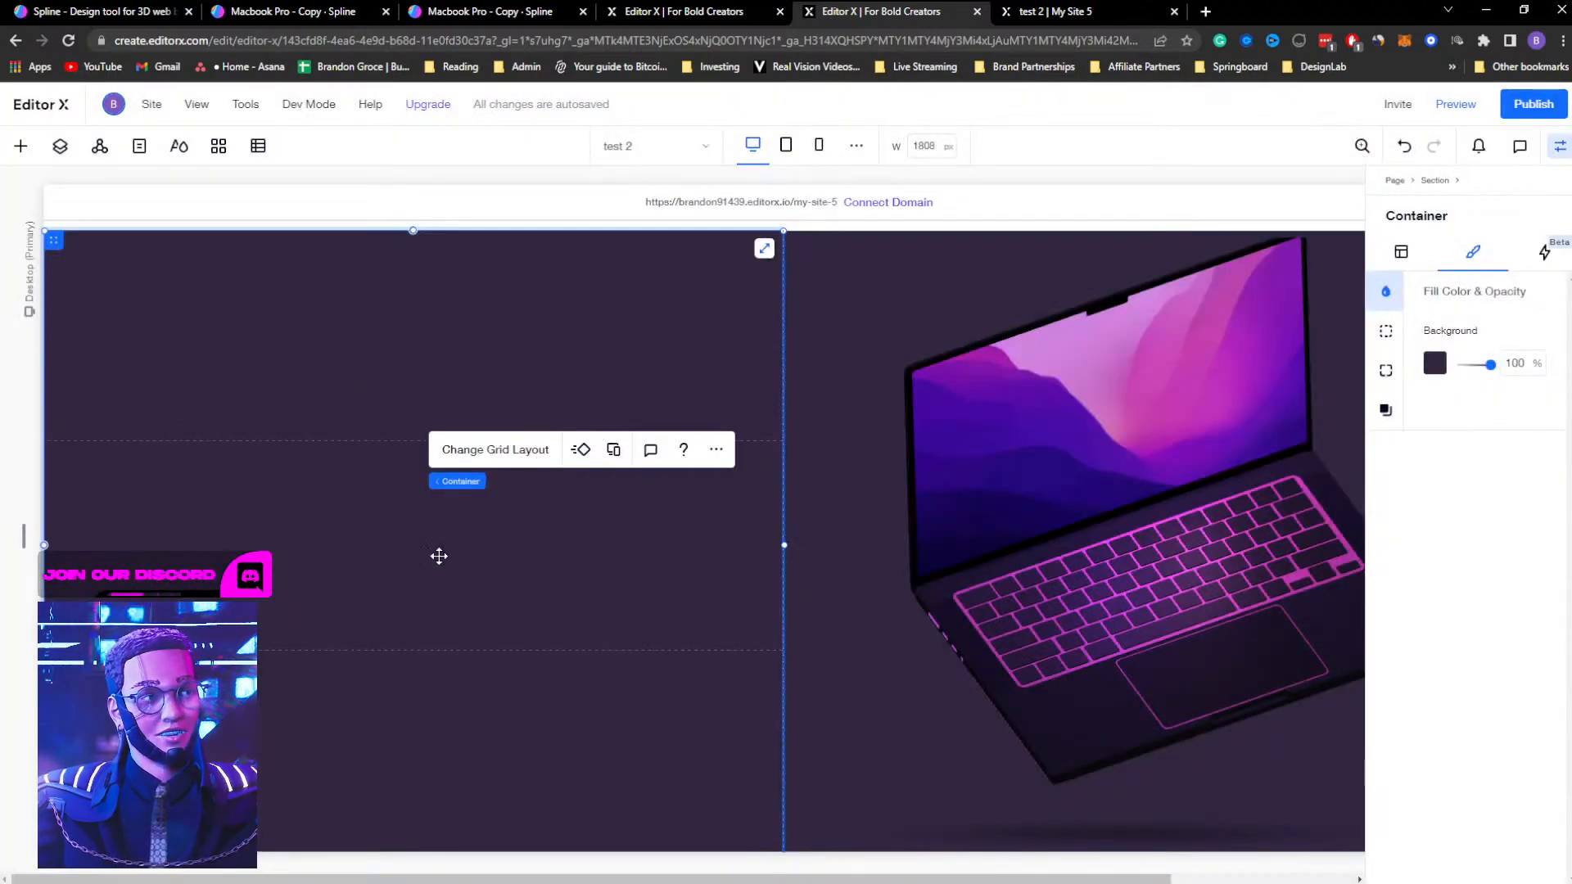
Step: Set the page header's background to 100% opacity with the saved dark purple color #322741
{"action": "scroll", "coordinate": [492, 705], "scroll_direction": "down", "scroll_amount": 1}
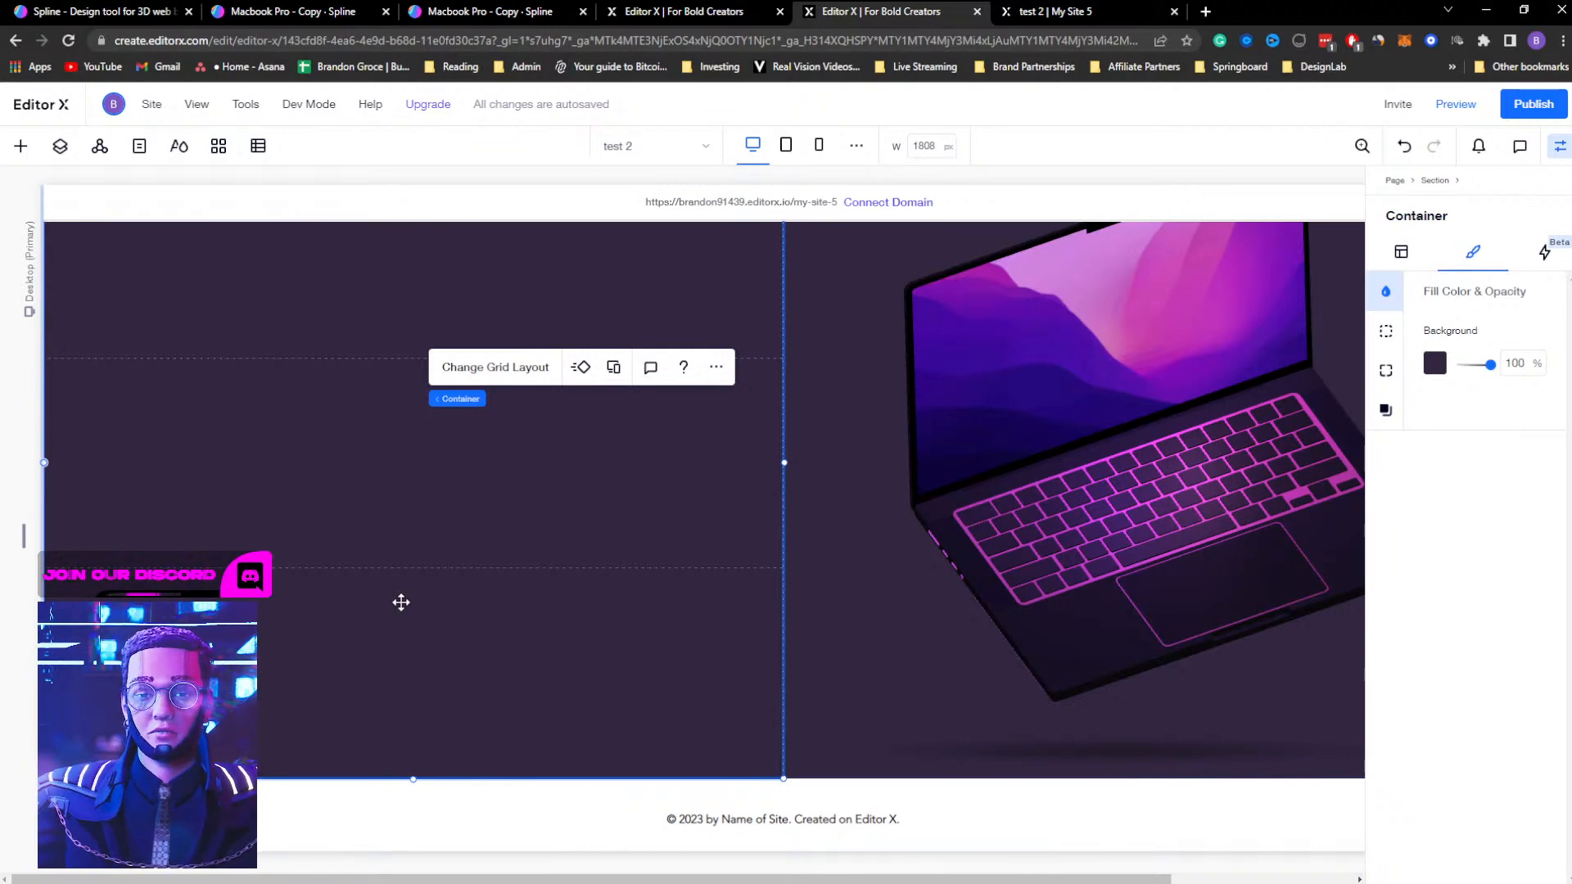
{"action": "scroll", "coordinate": [400, 603], "scroll_direction": "up", "scroll_amount": 2}
{"action": "right_click", "coordinate": [354, 439]}
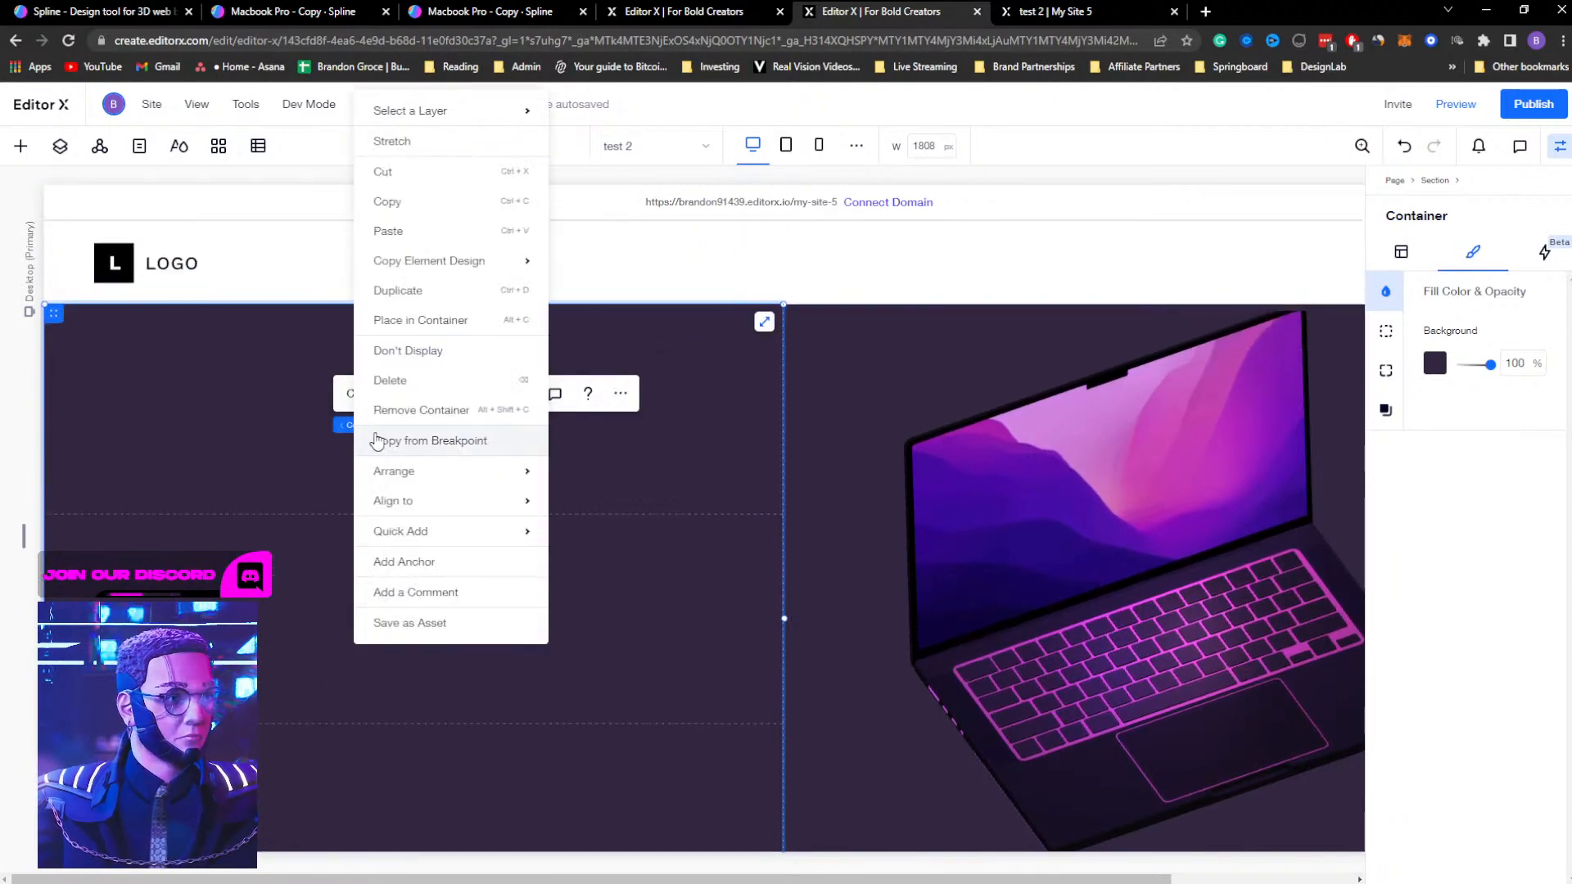
{"action": "left_click", "coordinate": [710, 271]}
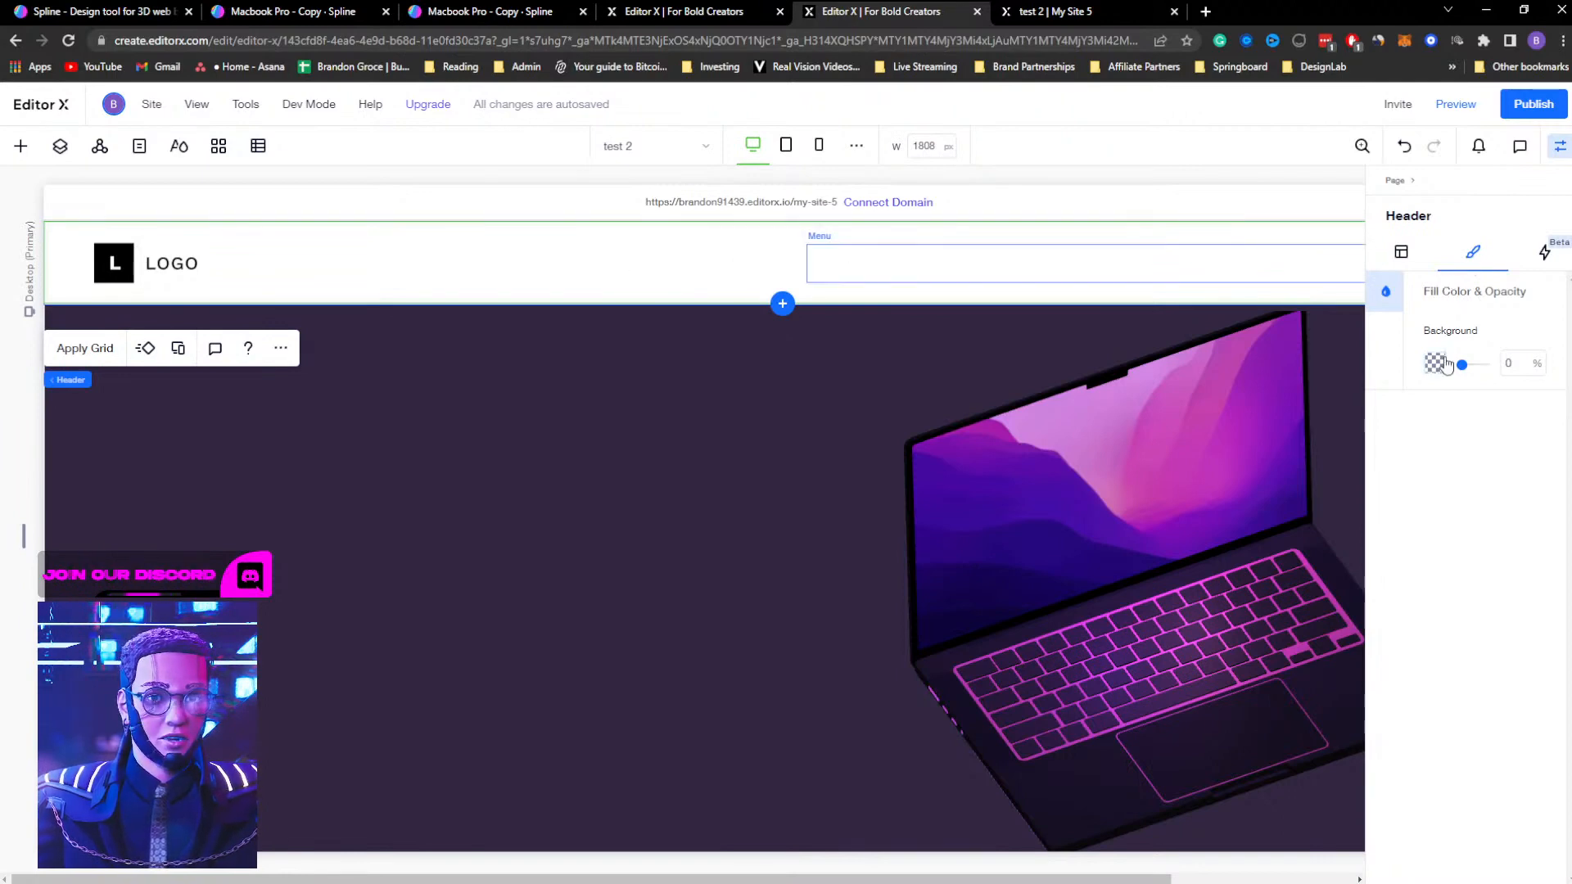
{"action": "left_click_drag", "start_coordinate": [1463, 366], "coordinate": [1491, 368]}
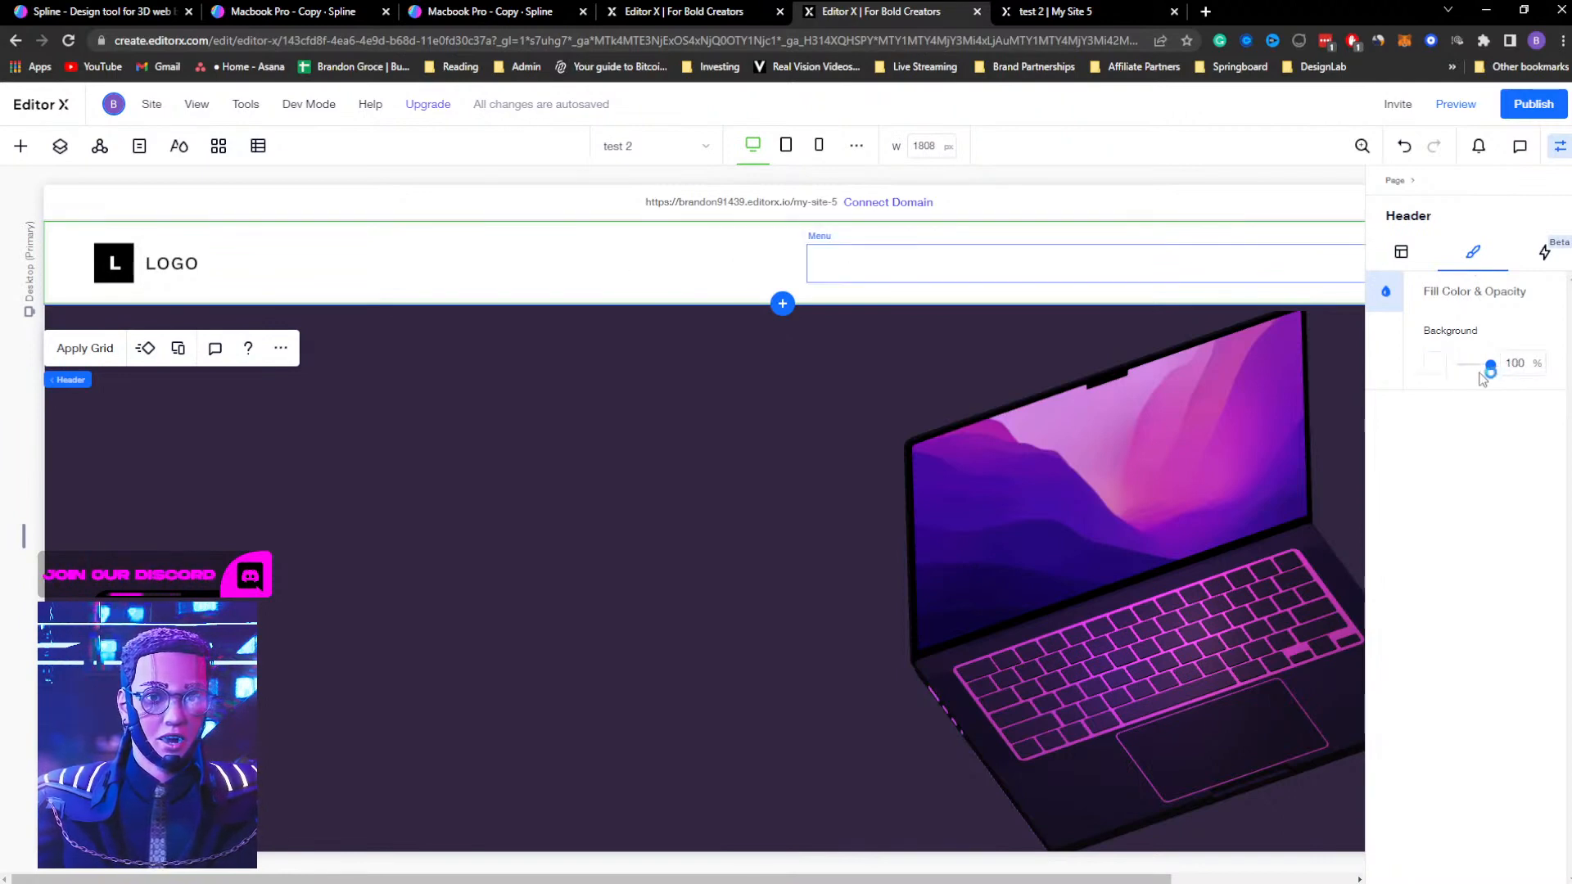
{"action": "left_click", "coordinate": [1434, 362]}
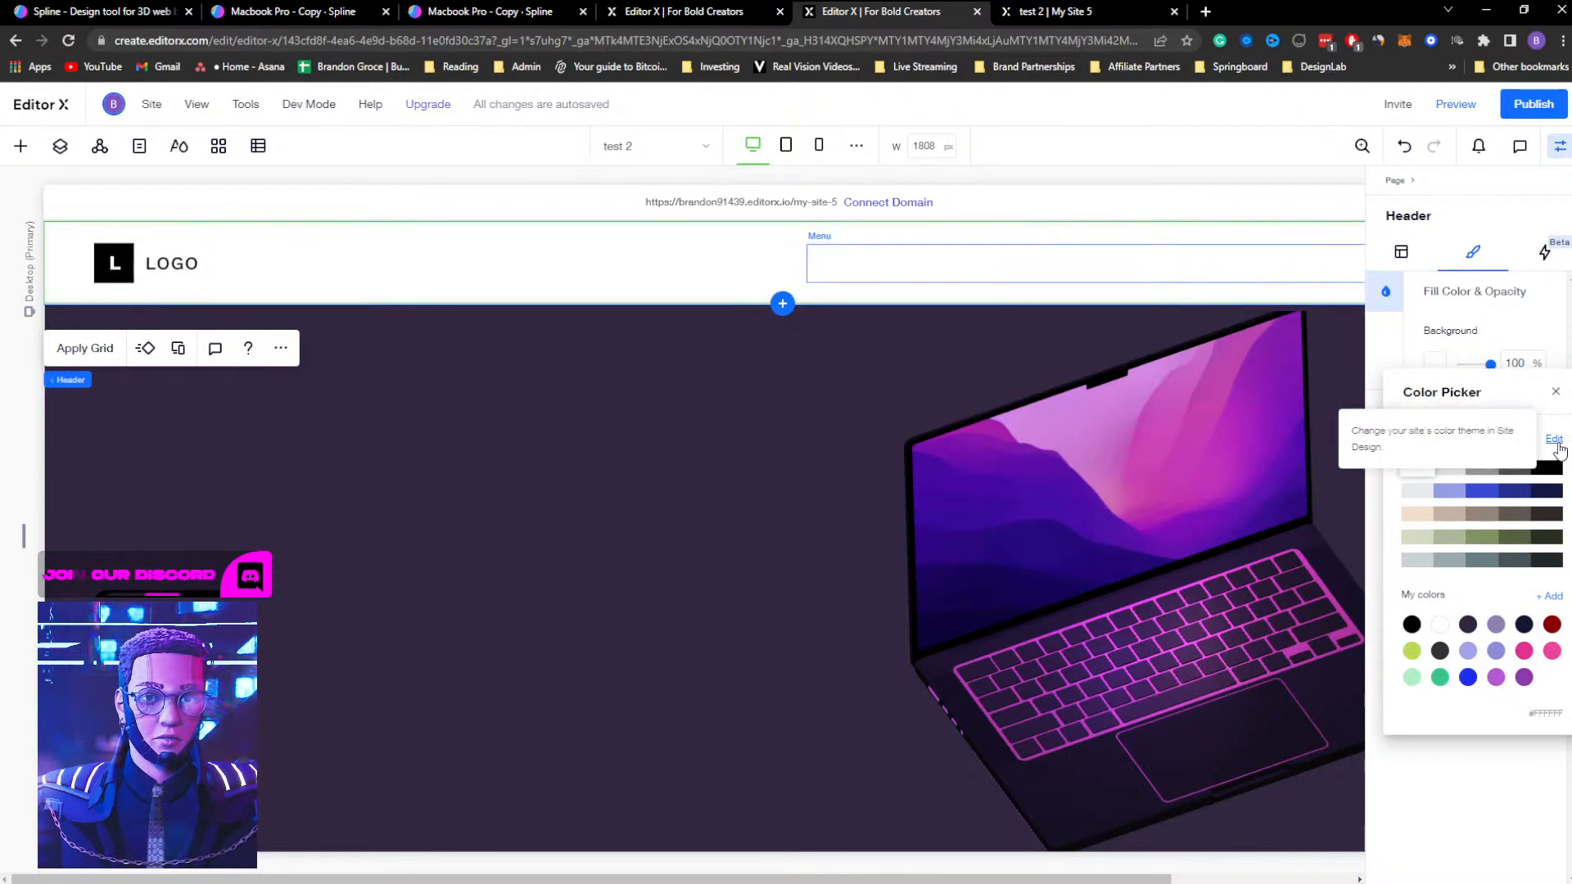
{"action": "left_click", "coordinate": [1470, 626]}
{"action": "left_click", "coordinate": [1472, 627]}
{"action": "left_click", "coordinate": [1491, 793]}
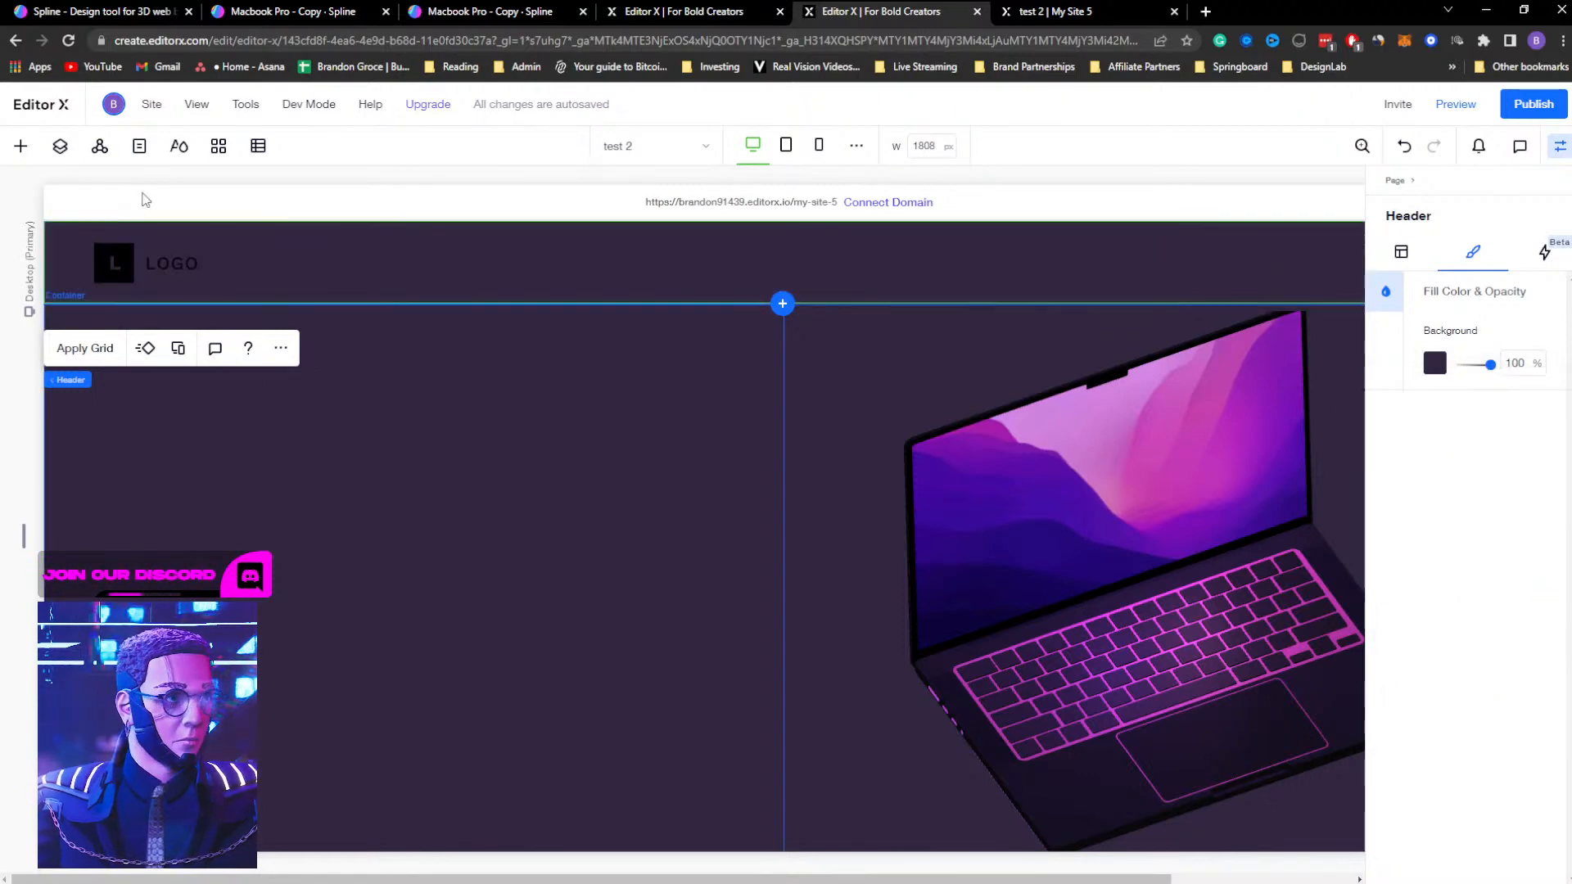
Step: Change the fill color of the header's logo vector art to white
{"action": "left_click", "coordinate": [114, 263]}
{"action": "left_click", "coordinate": [1397, 357]}
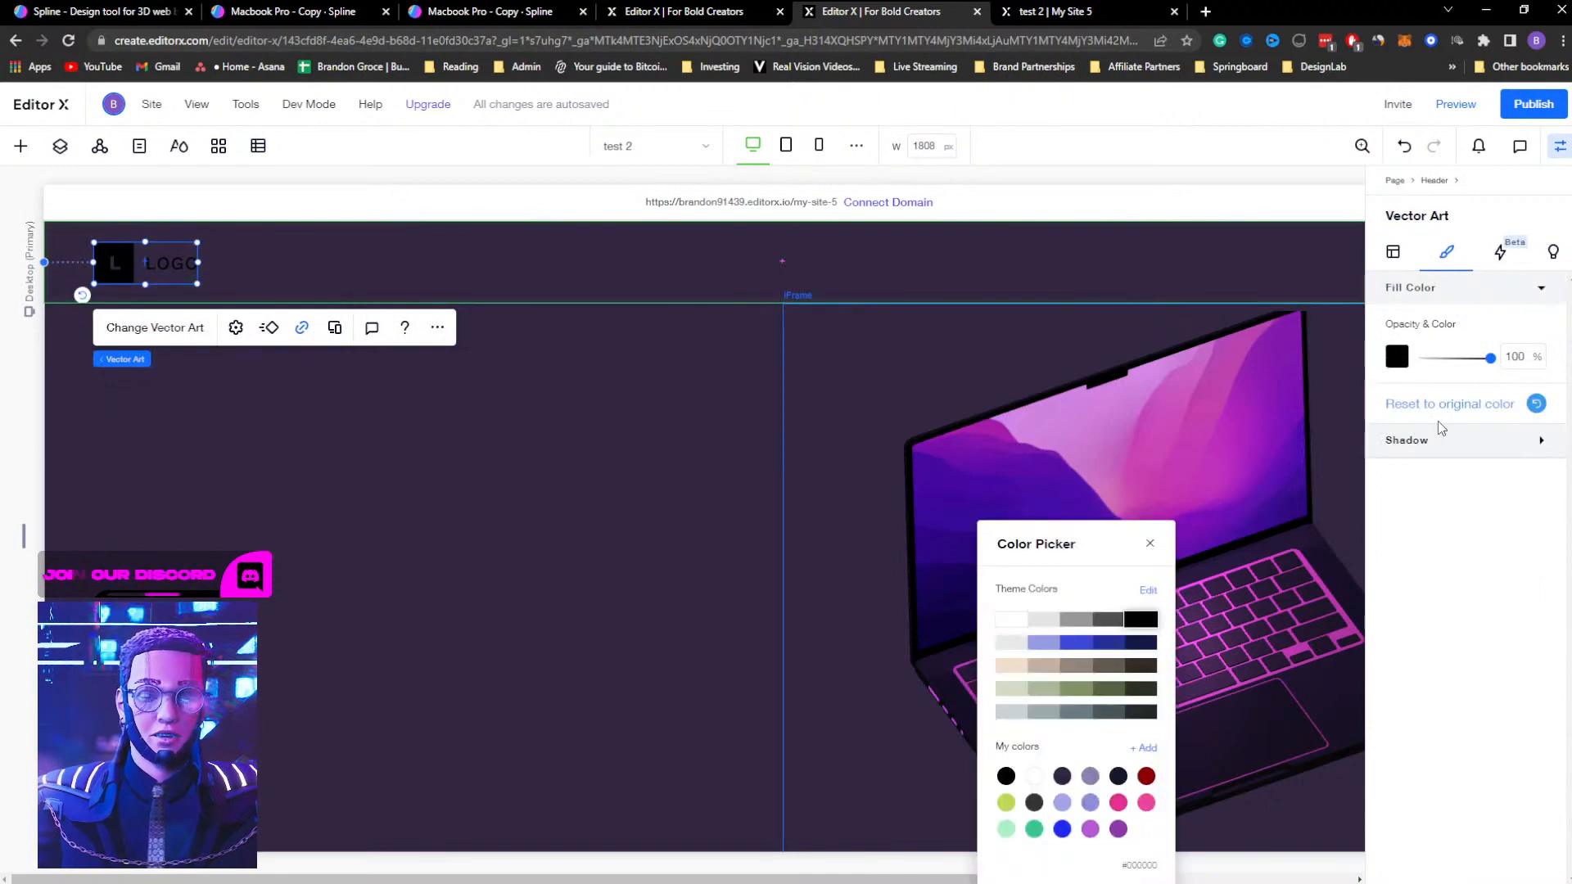
{"action": "left_click", "coordinate": [1011, 620]}
{"action": "left_click", "coordinate": [1474, 541]}
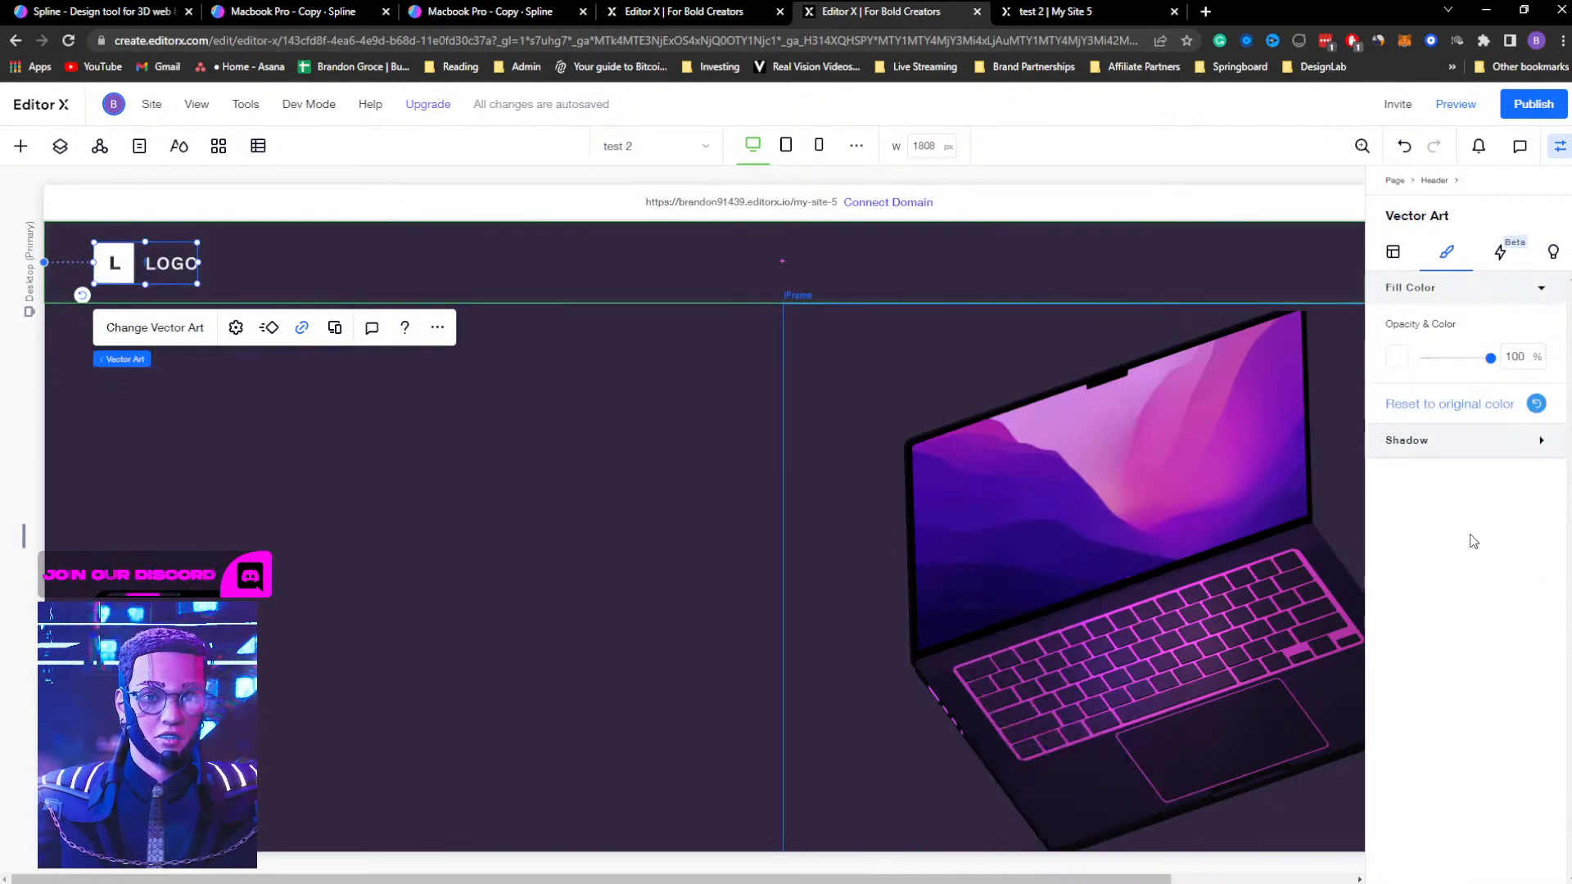
Step: Add a title text element to the container and place it in the first row of its grid
{"action": "left_click", "coordinate": [367, 474]}
{"action": "right_click", "coordinate": [274, 446]}
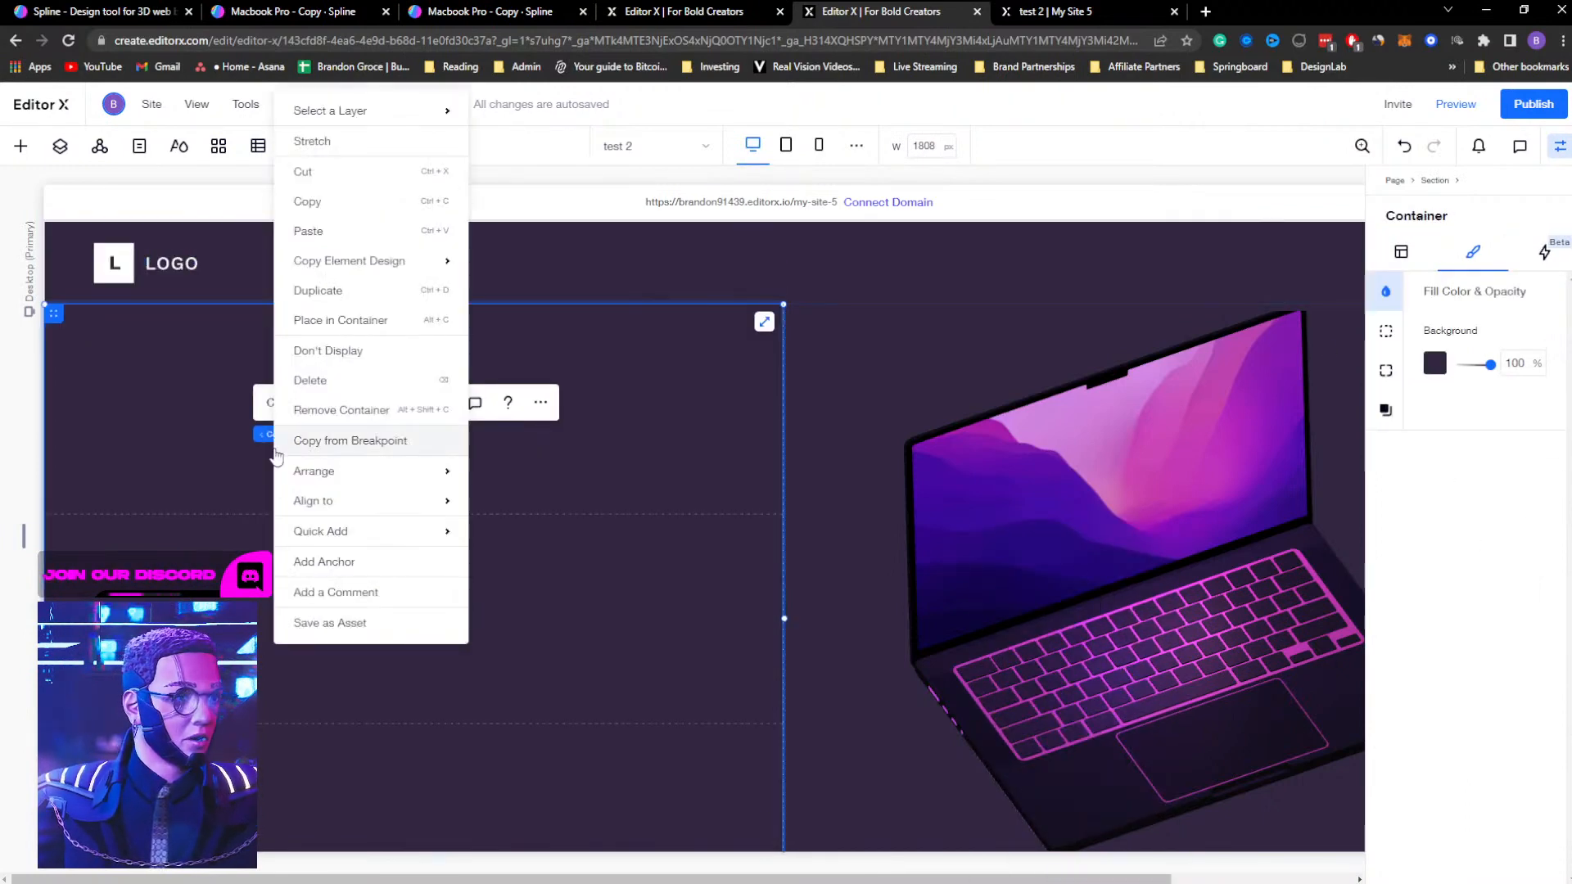
{"action": "mouse_move", "coordinate": [338, 531]}
{"action": "left_click", "coordinate": [501, 537]}
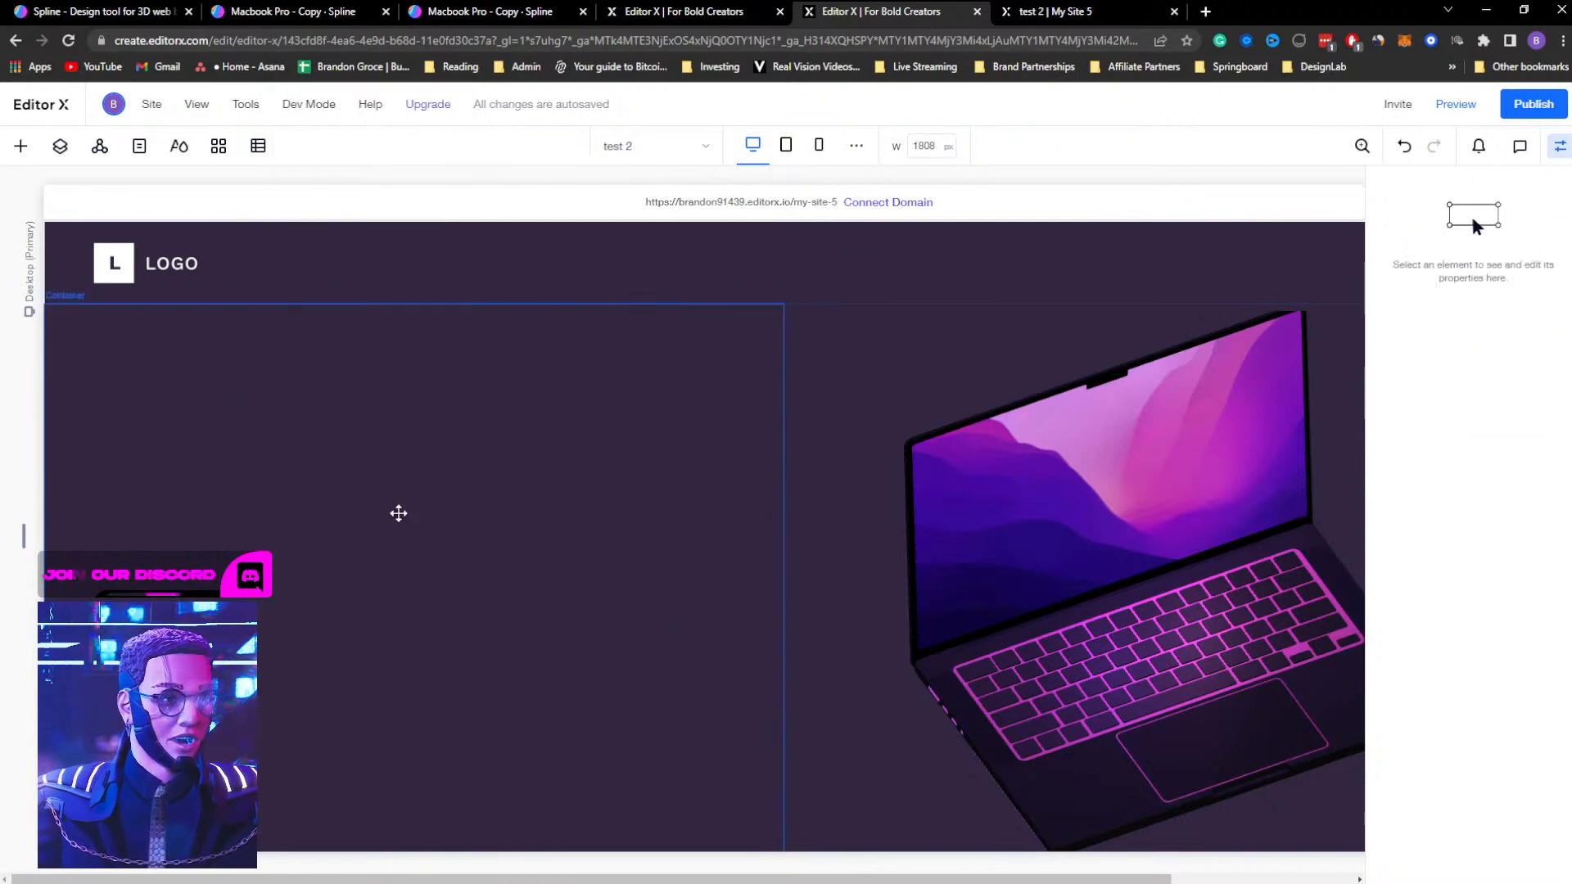
{"action": "left_click_drag", "start_coordinate": [368, 482], "coordinate": [248, 456]}
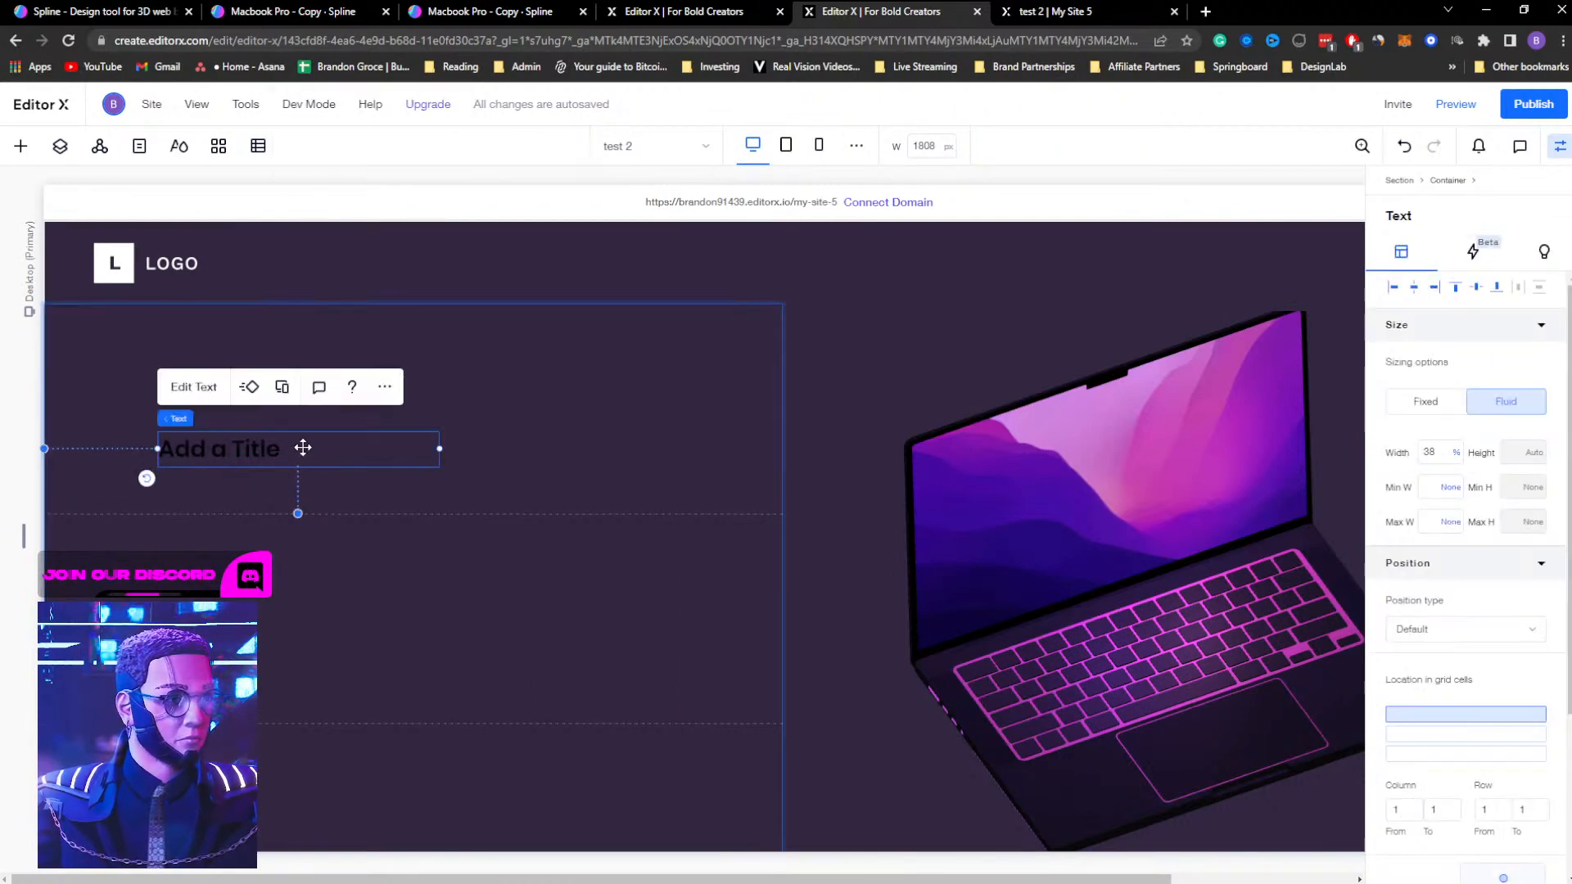
Step: Set the title's font size to 70 and replace its text with "Learning"
{"action": "left_click", "coordinate": [194, 387]}
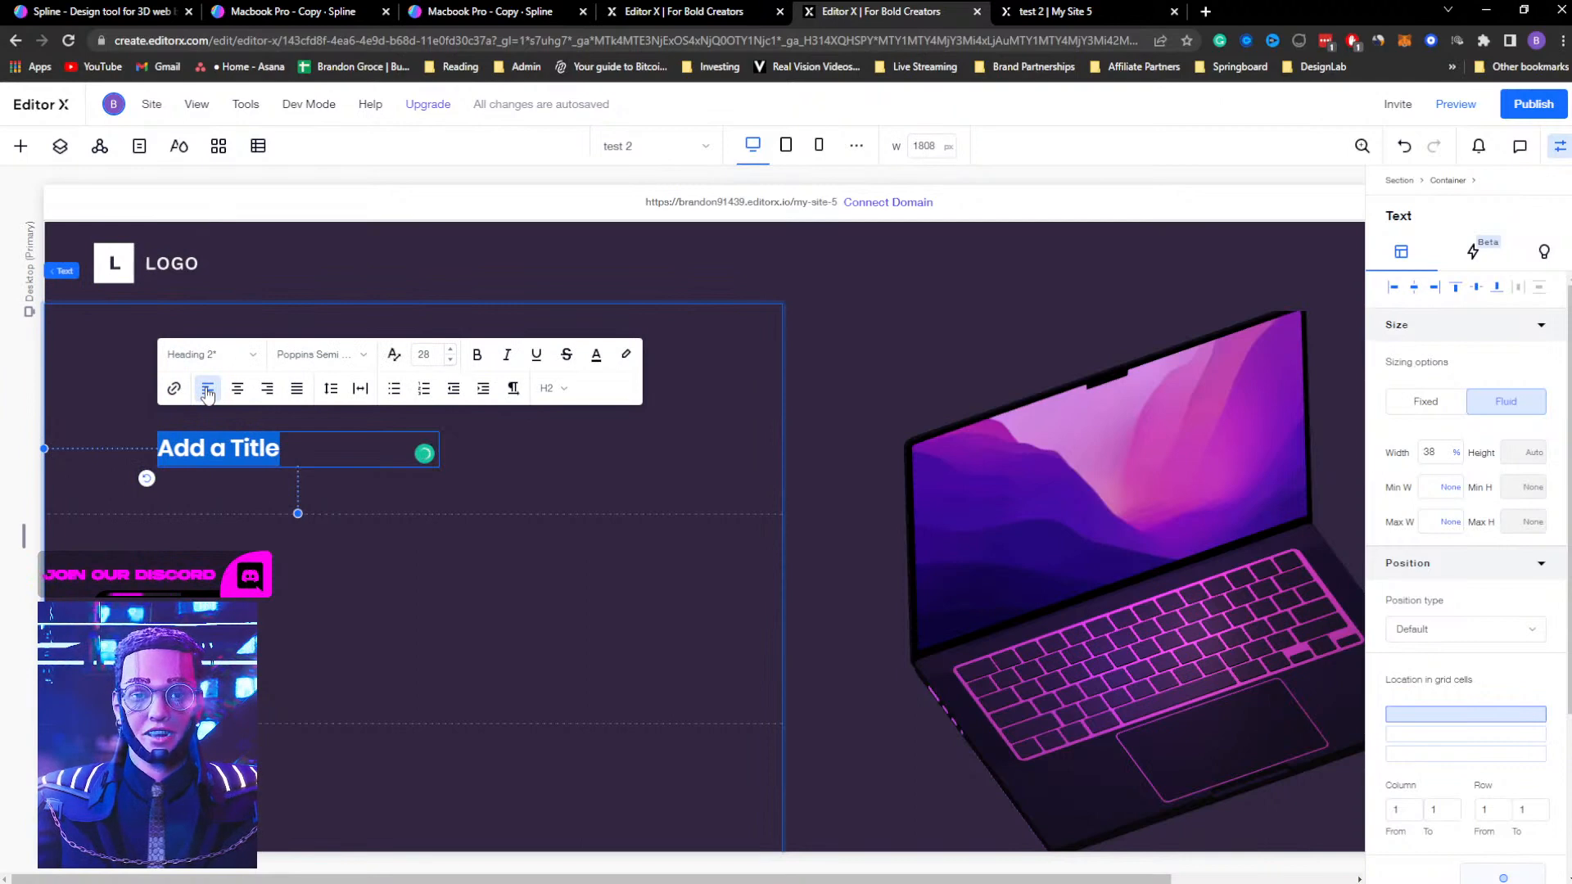
{"action": "left_click", "coordinate": [434, 354]}
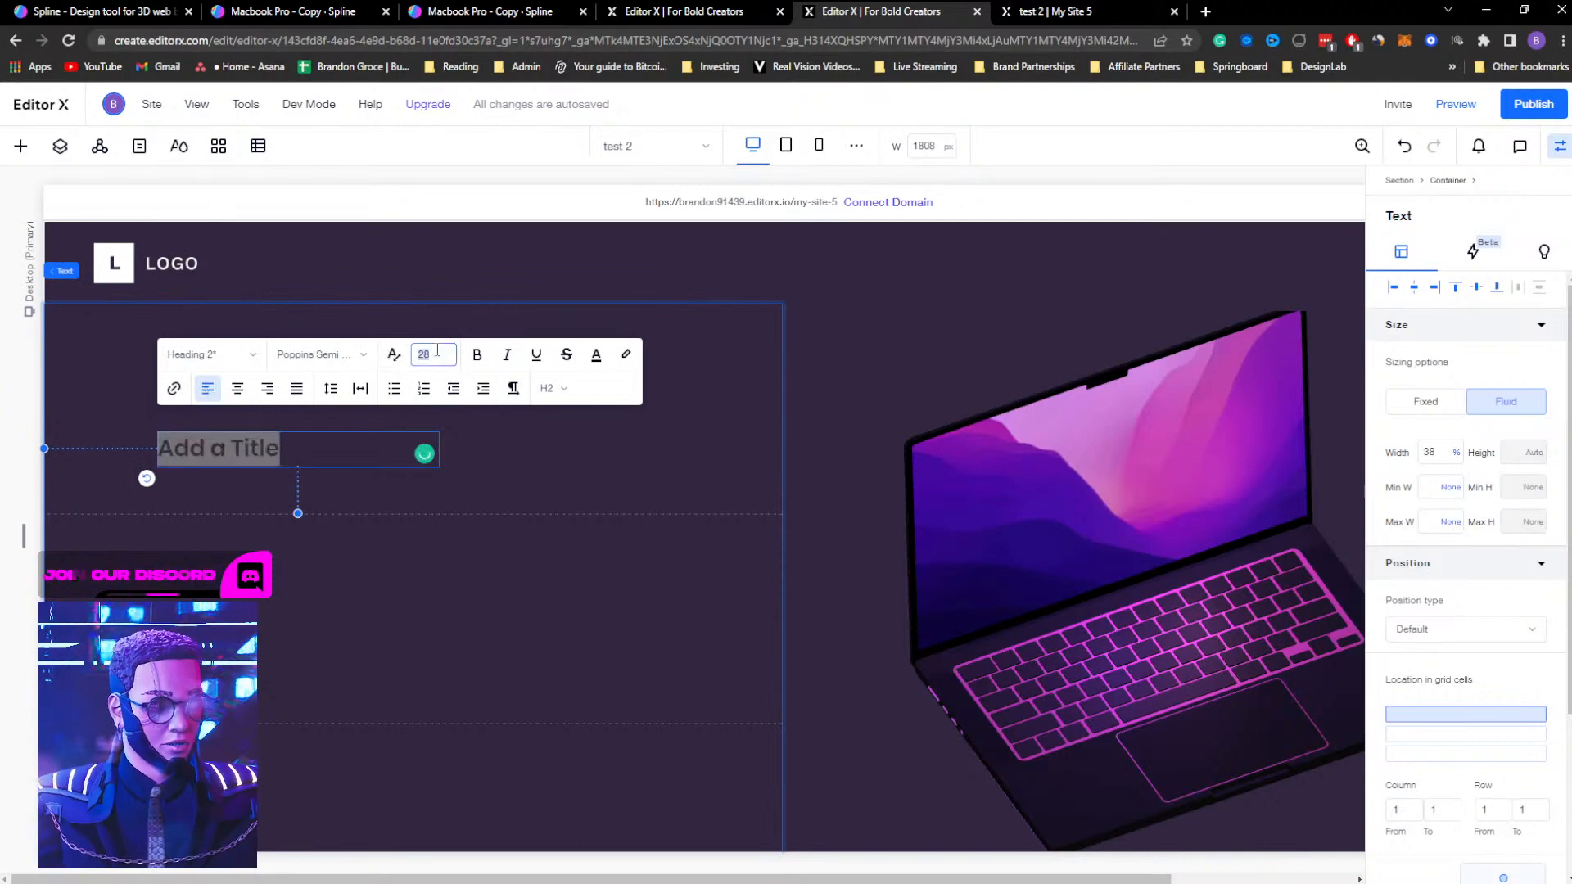
{"action": "key", "text": "Return"}
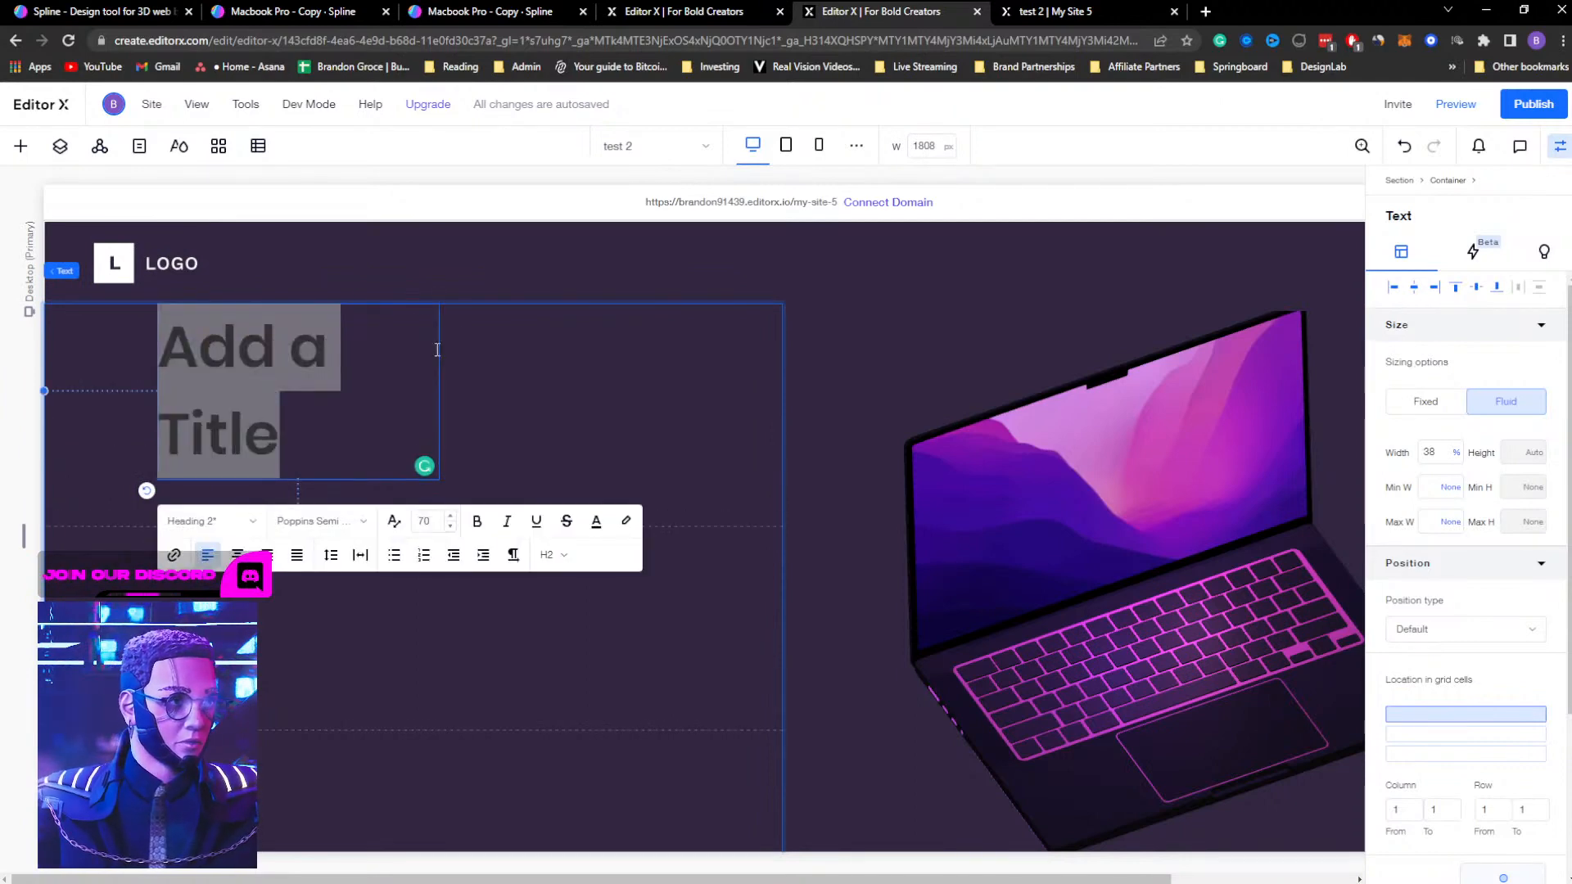
{"action": "left_click", "coordinate": [271, 358]}
{"action": "key", "text": "ctrl+a"}
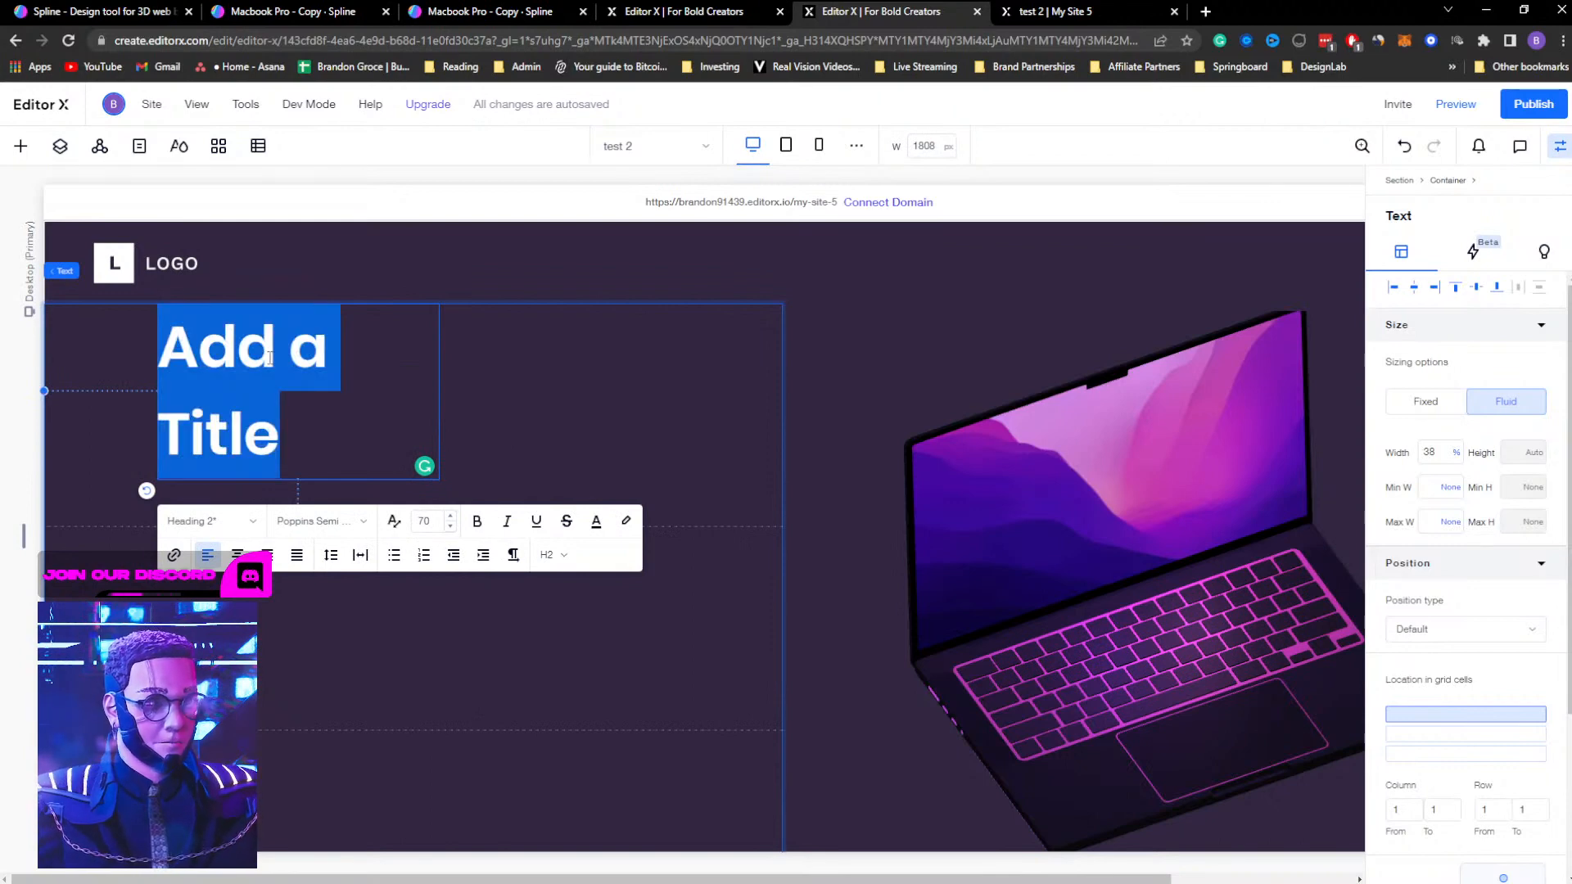
{"action": "type", "text": "Learning"}
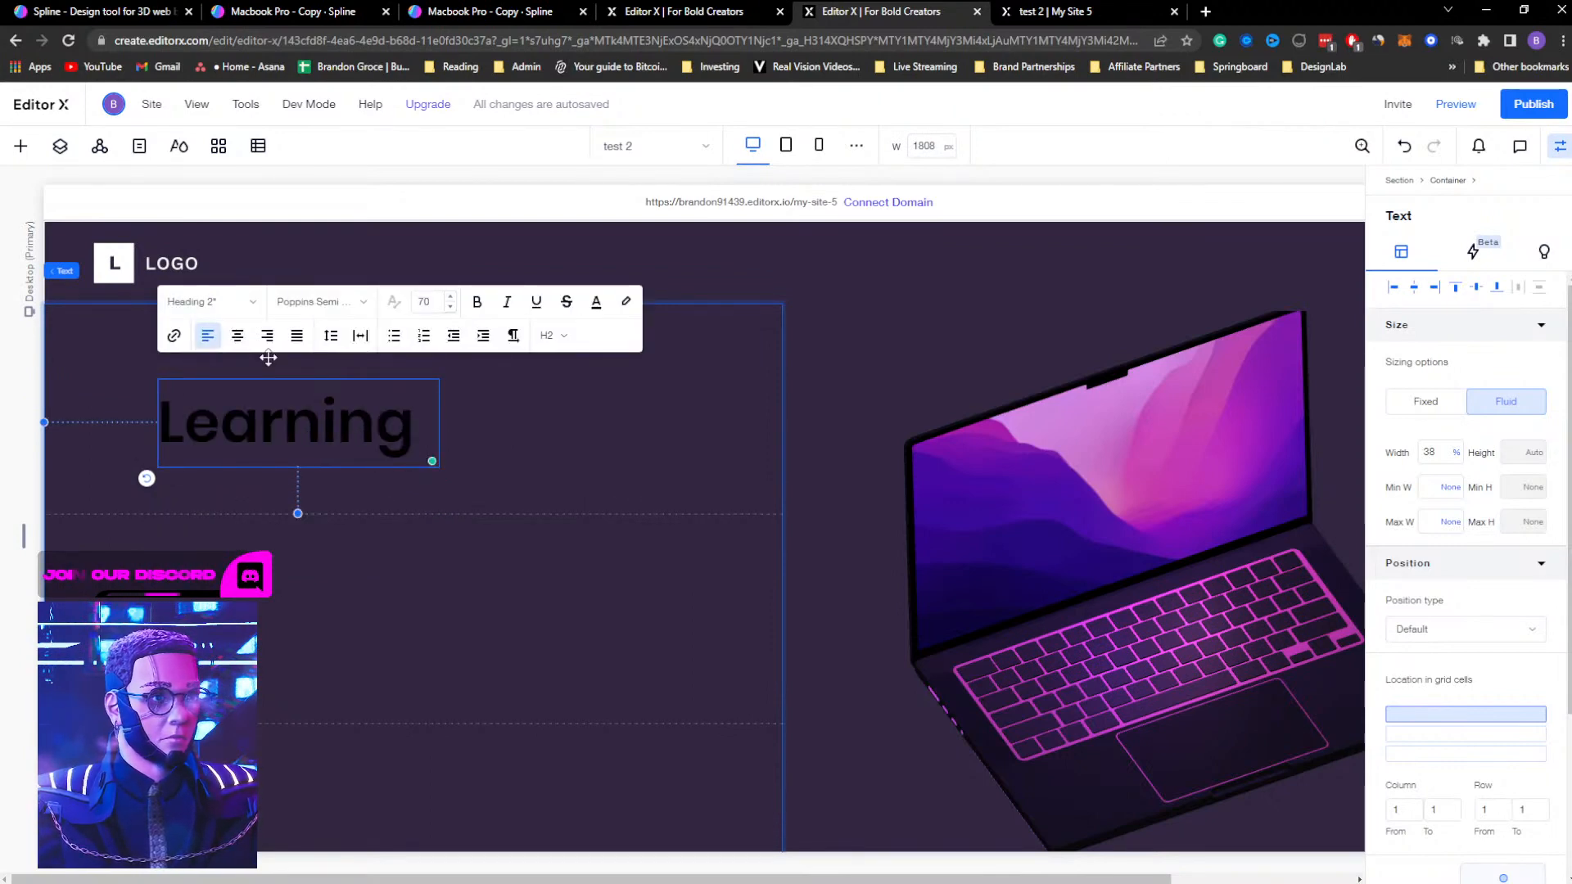
{"action": "type", "text": " Spline T"}
Step: Extend the title text so it reads "Learning Spline is Fun"
{"action": "key", "text": "BackSpace"}
{"action": "type", "text": "is"}
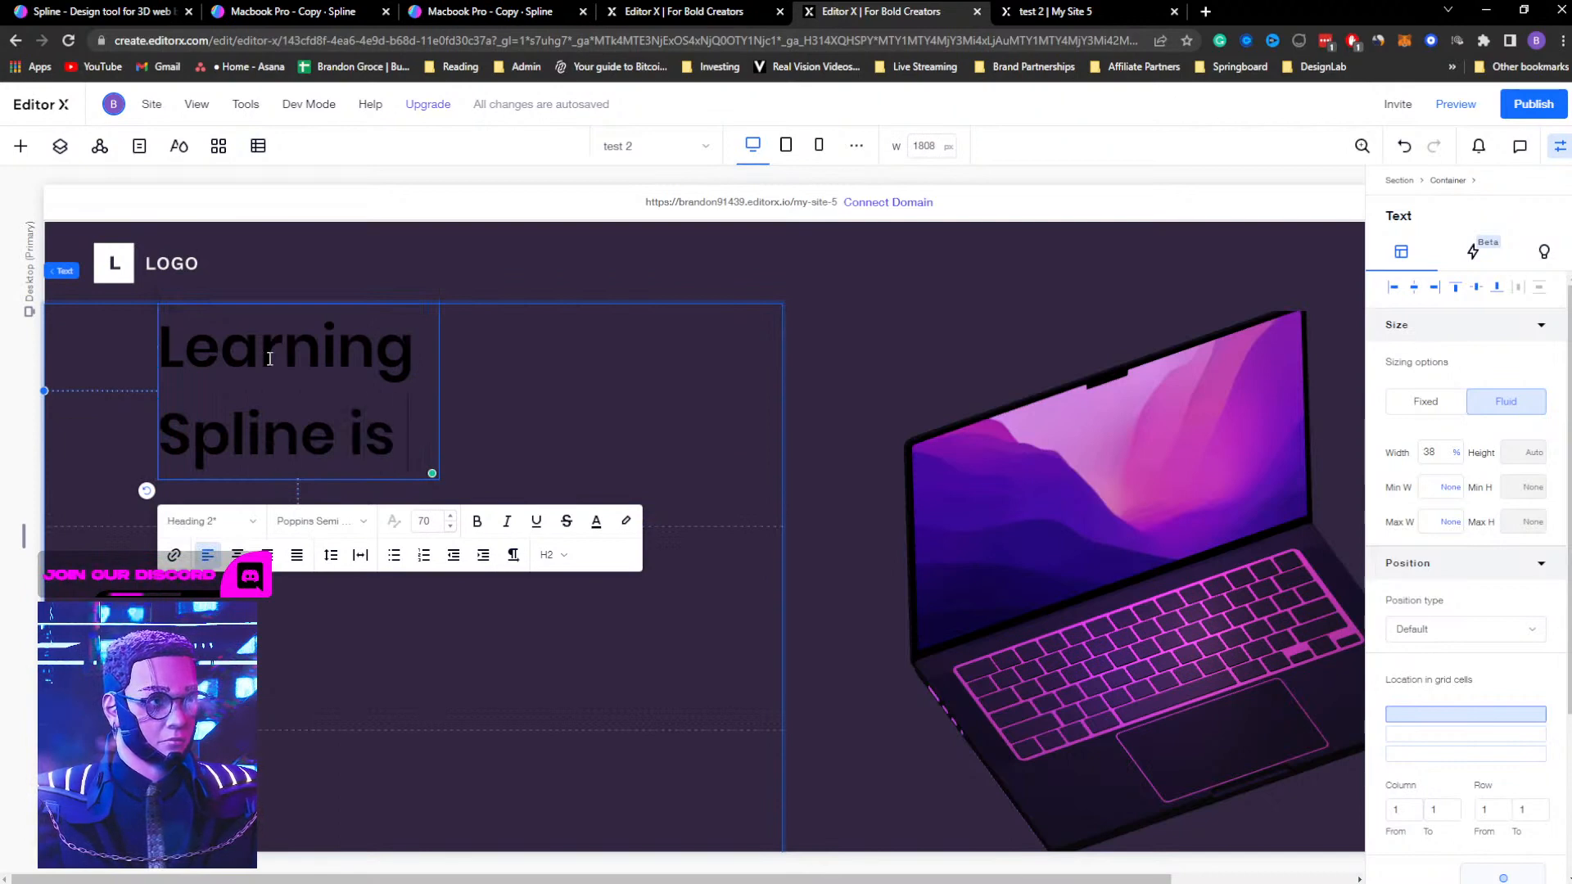
{"action": "key", "text": "BackSpace"}
{"action": "key", "text": "BackSpace"}
{"action": "key", "text": "BackSpace"}
{"action": "type", "text": "is Fun"}
Step: Widen the title's text box to about 54.7%
{"action": "key", "text": "ctrl+a"}
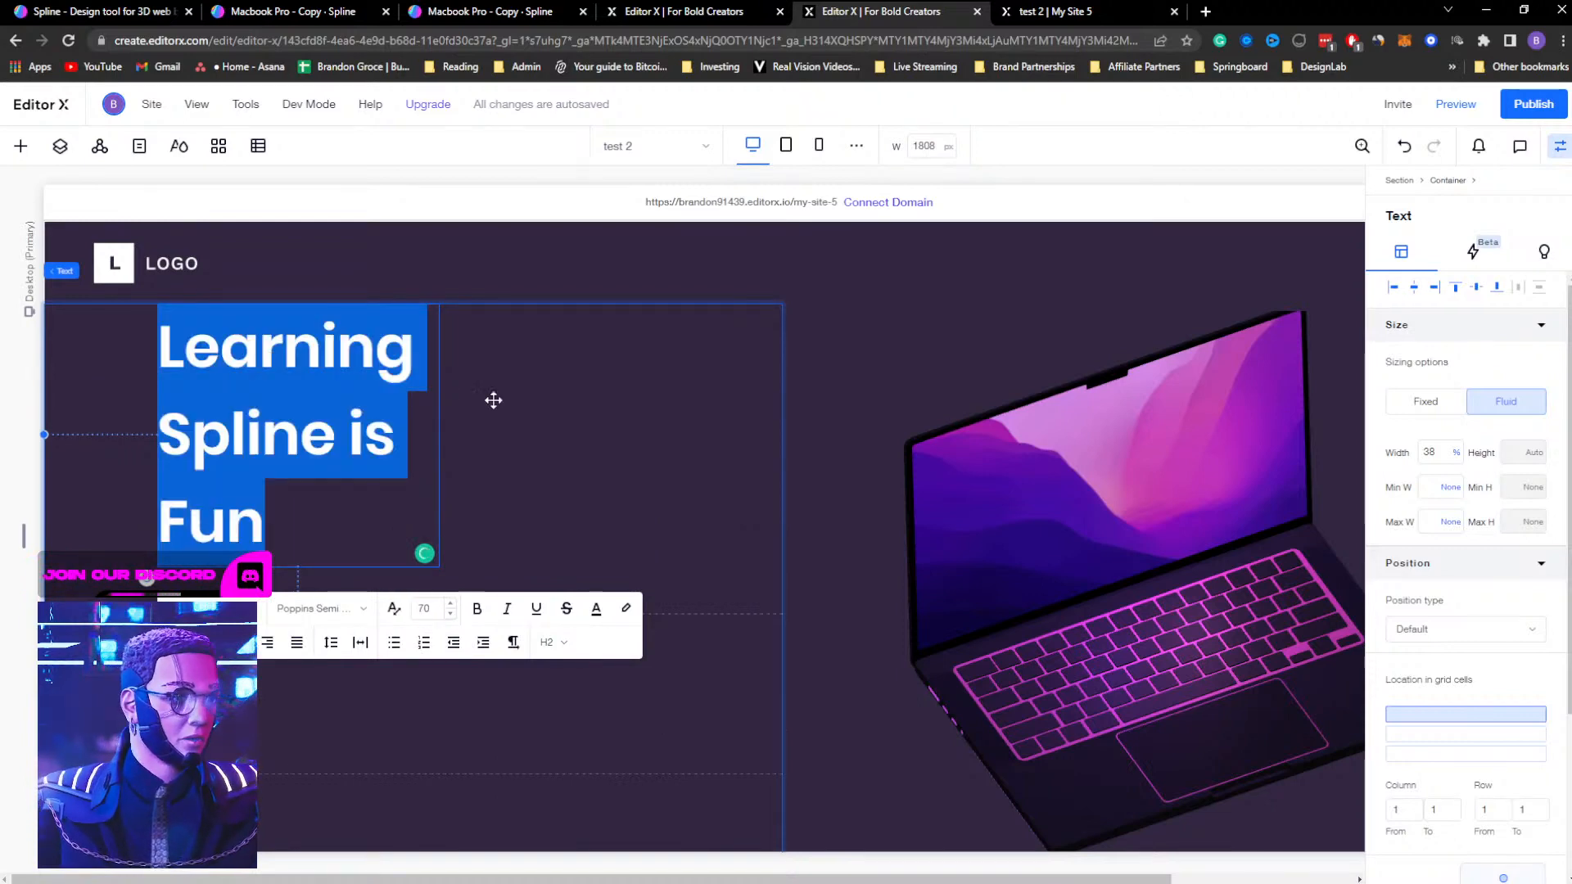
{"action": "left_click", "coordinate": [442, 440]}
{"action": "left_click", "coordinate": [435, 434]}
{"action": "left_click_drag", "start_coordinate": [443, 436], "coordinate": [562, 426]}
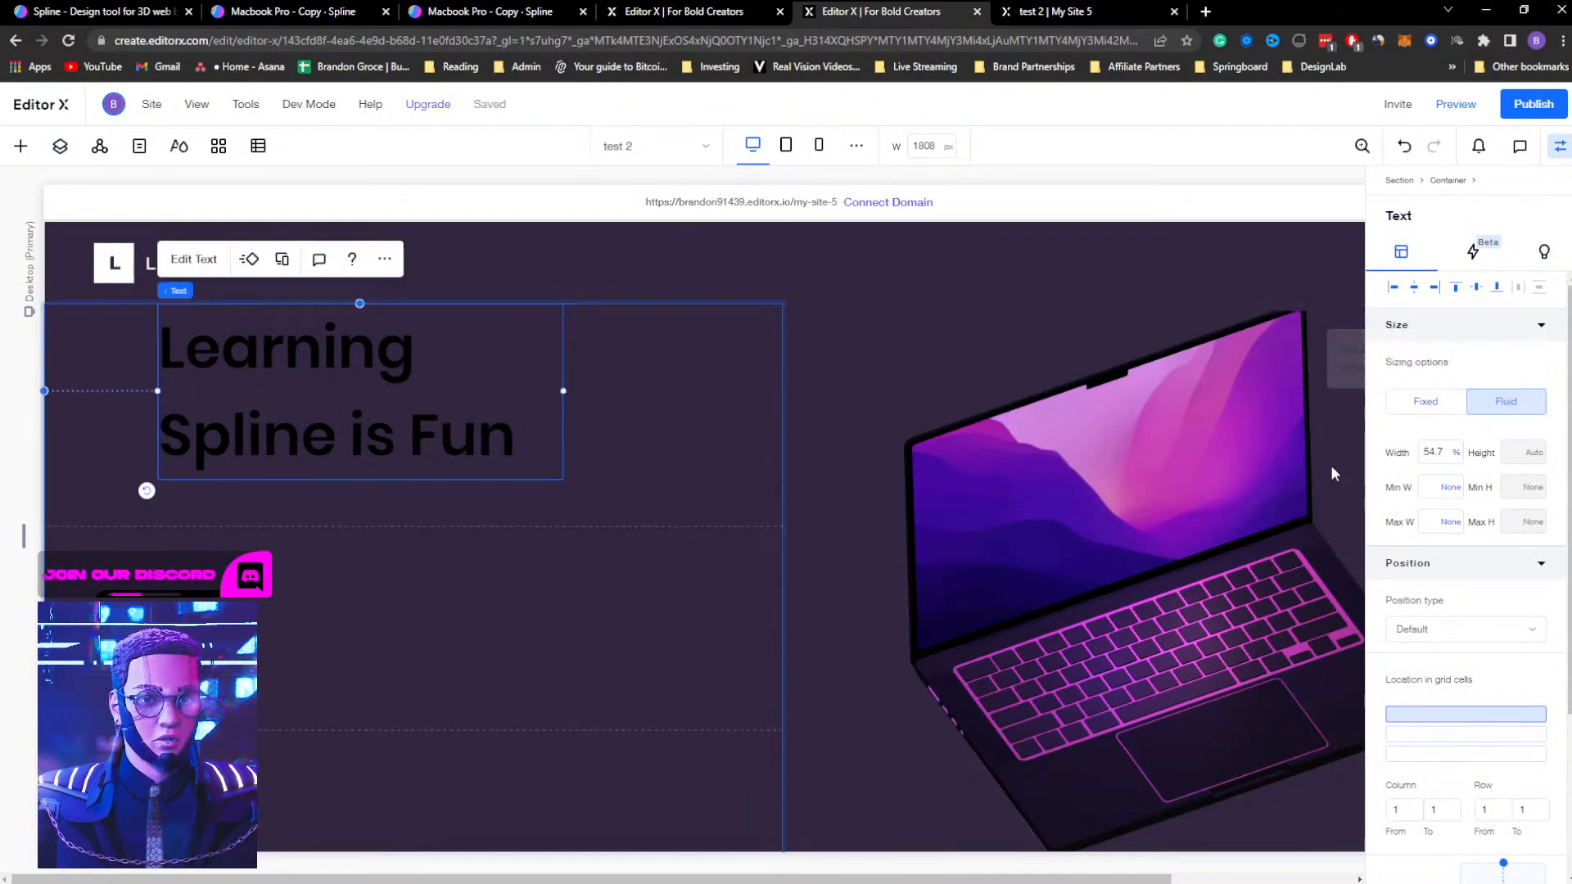
Step: Change the title's font to Monument Extended and widen its text box to about 69.1%
{"action": "left_click", "coordinate": [193, 259]}
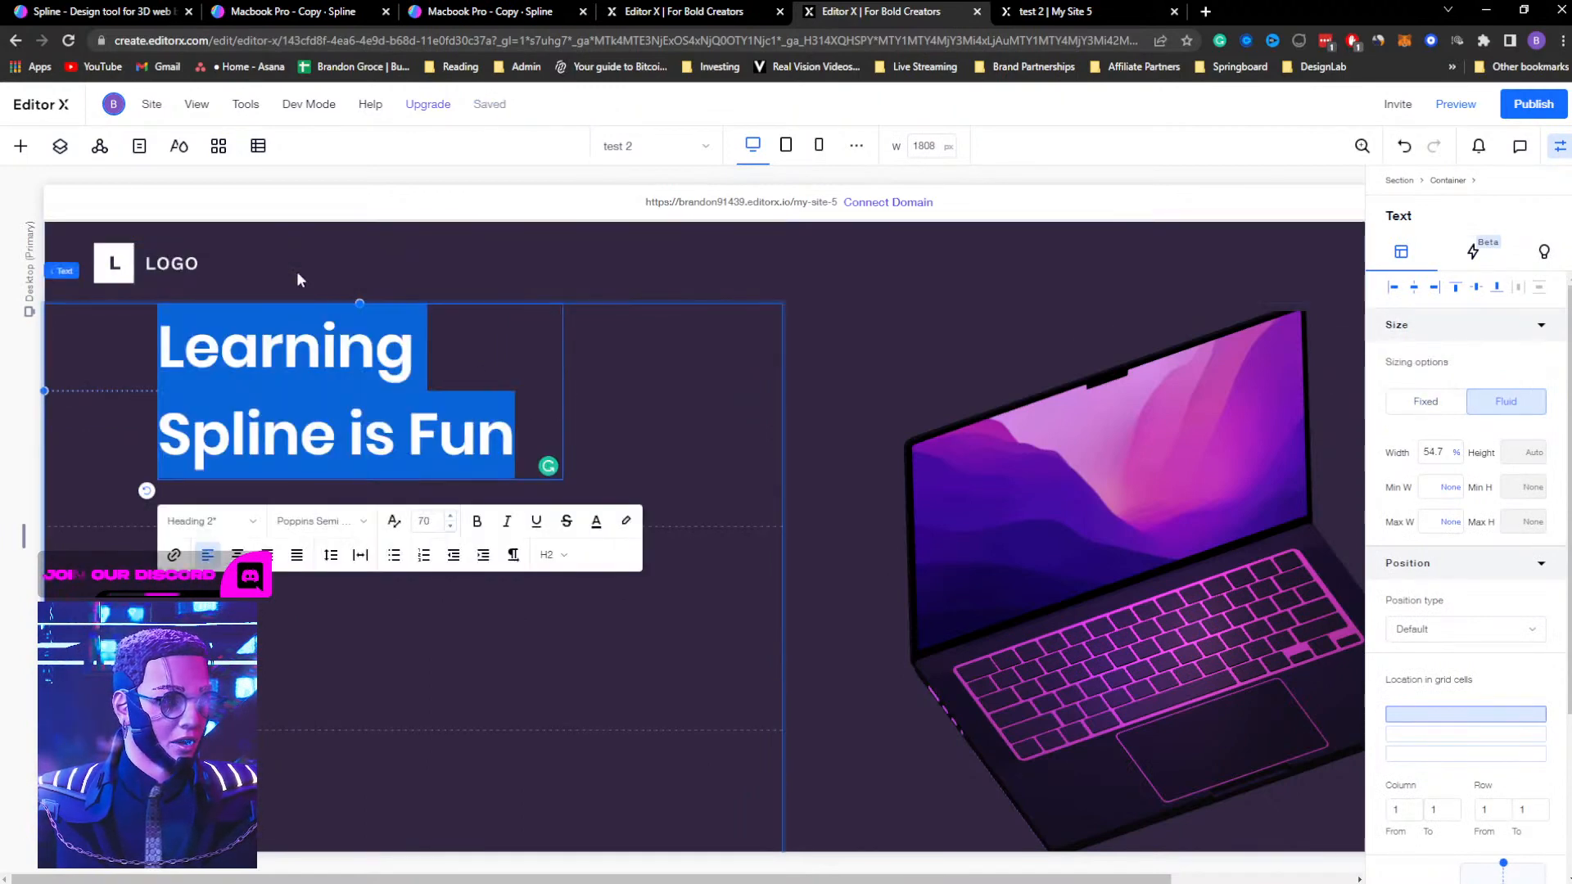
{"action": "left_click", "coordinate": [327, 529]}
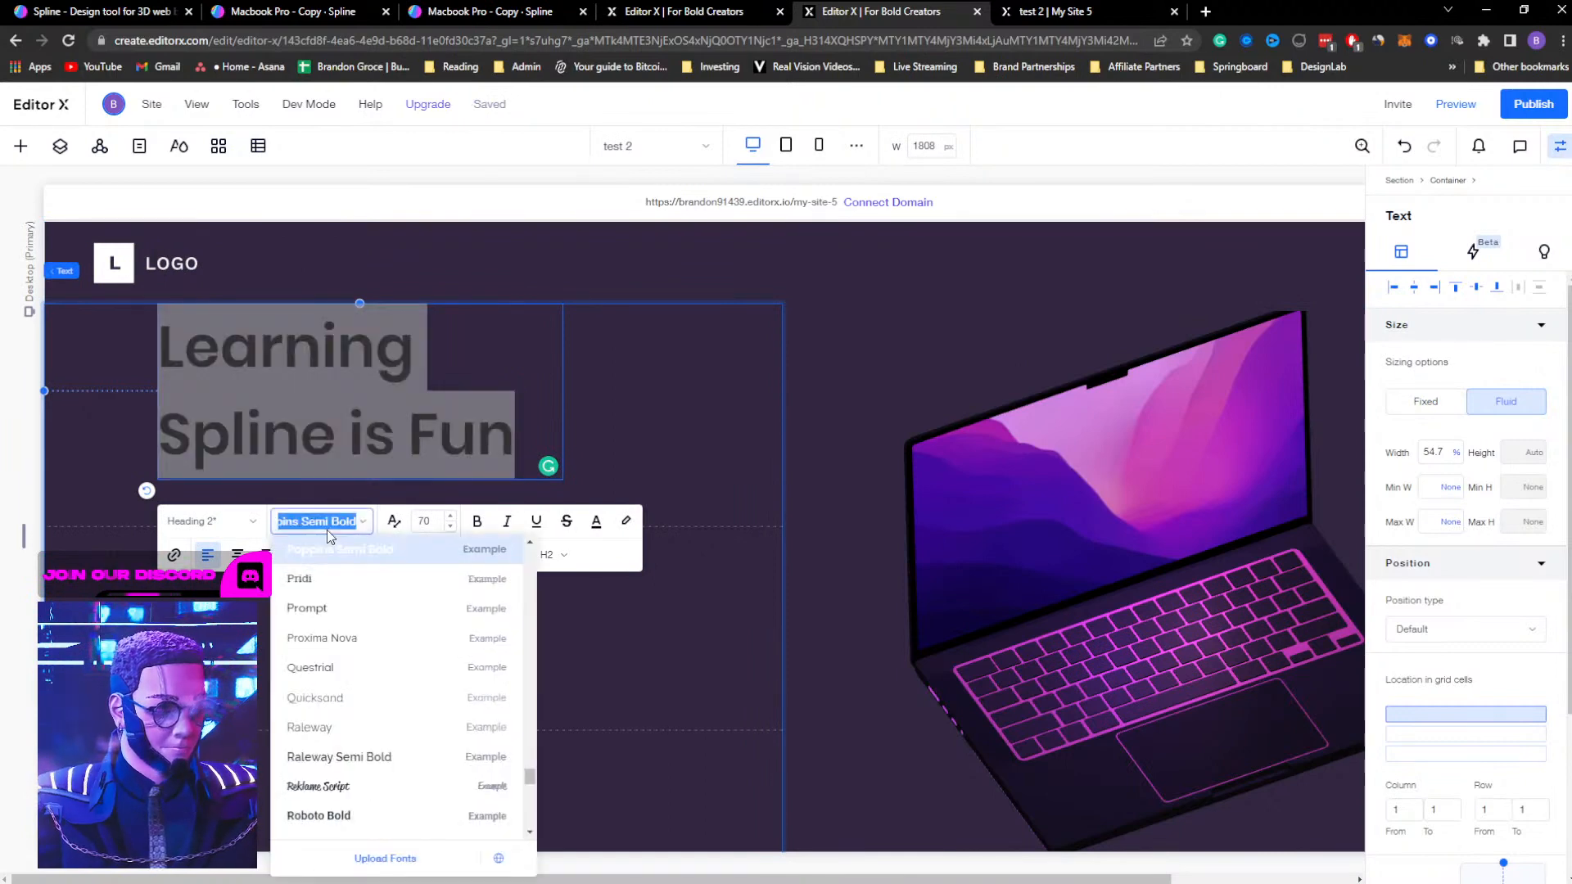
{"action": "type", "text": "Montserrat Lig"}
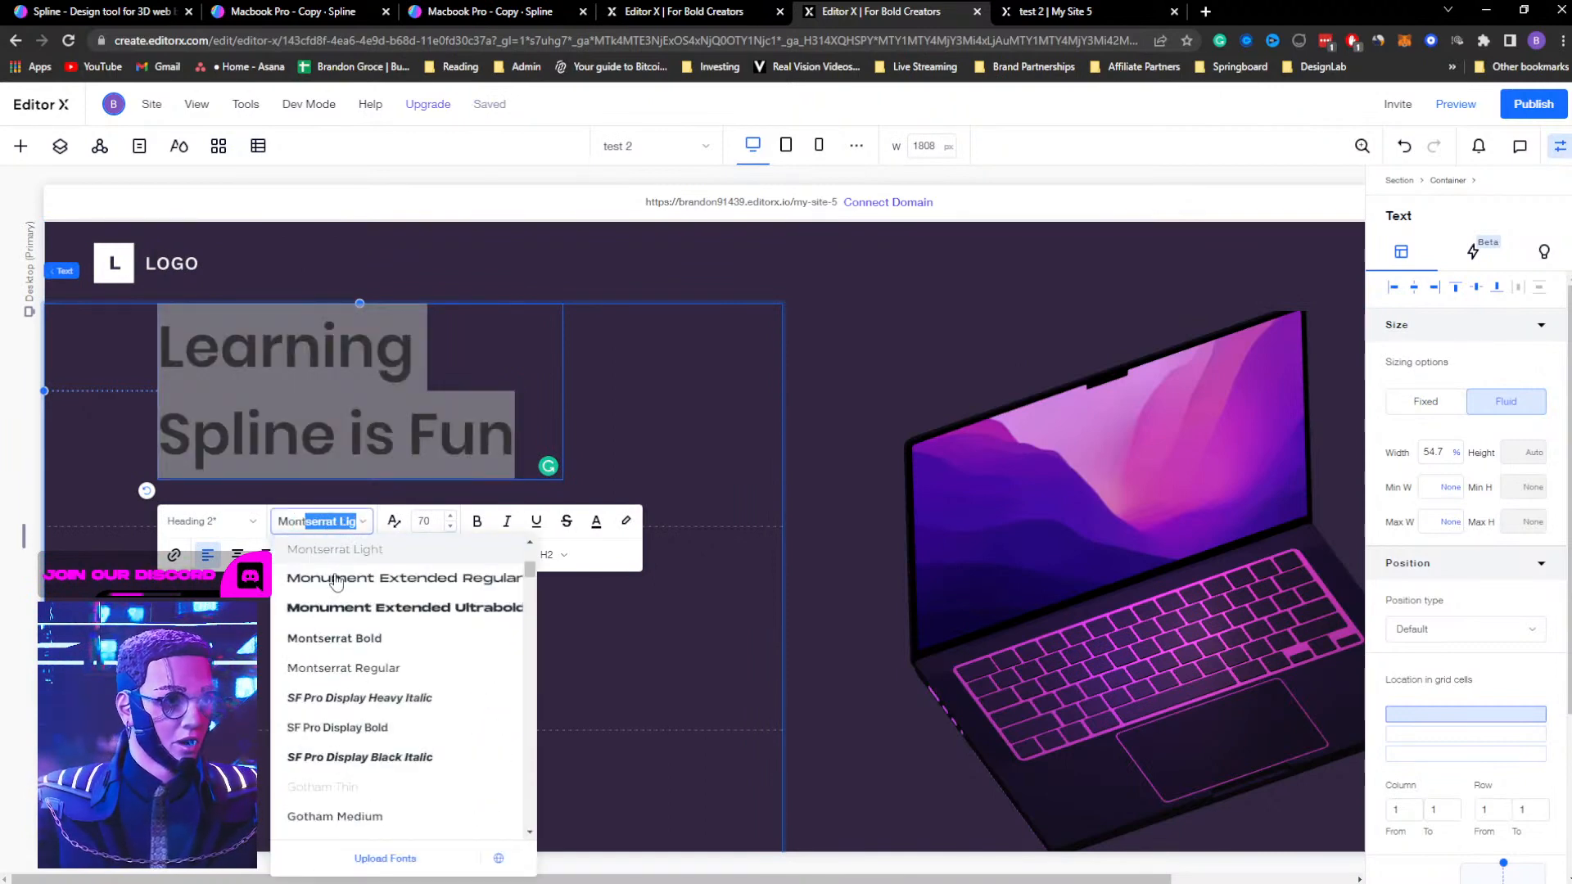
{"action": "left_click", "coordinate": [354, 581]}
{"action": "left_click", "coordinate": [655, 381]}
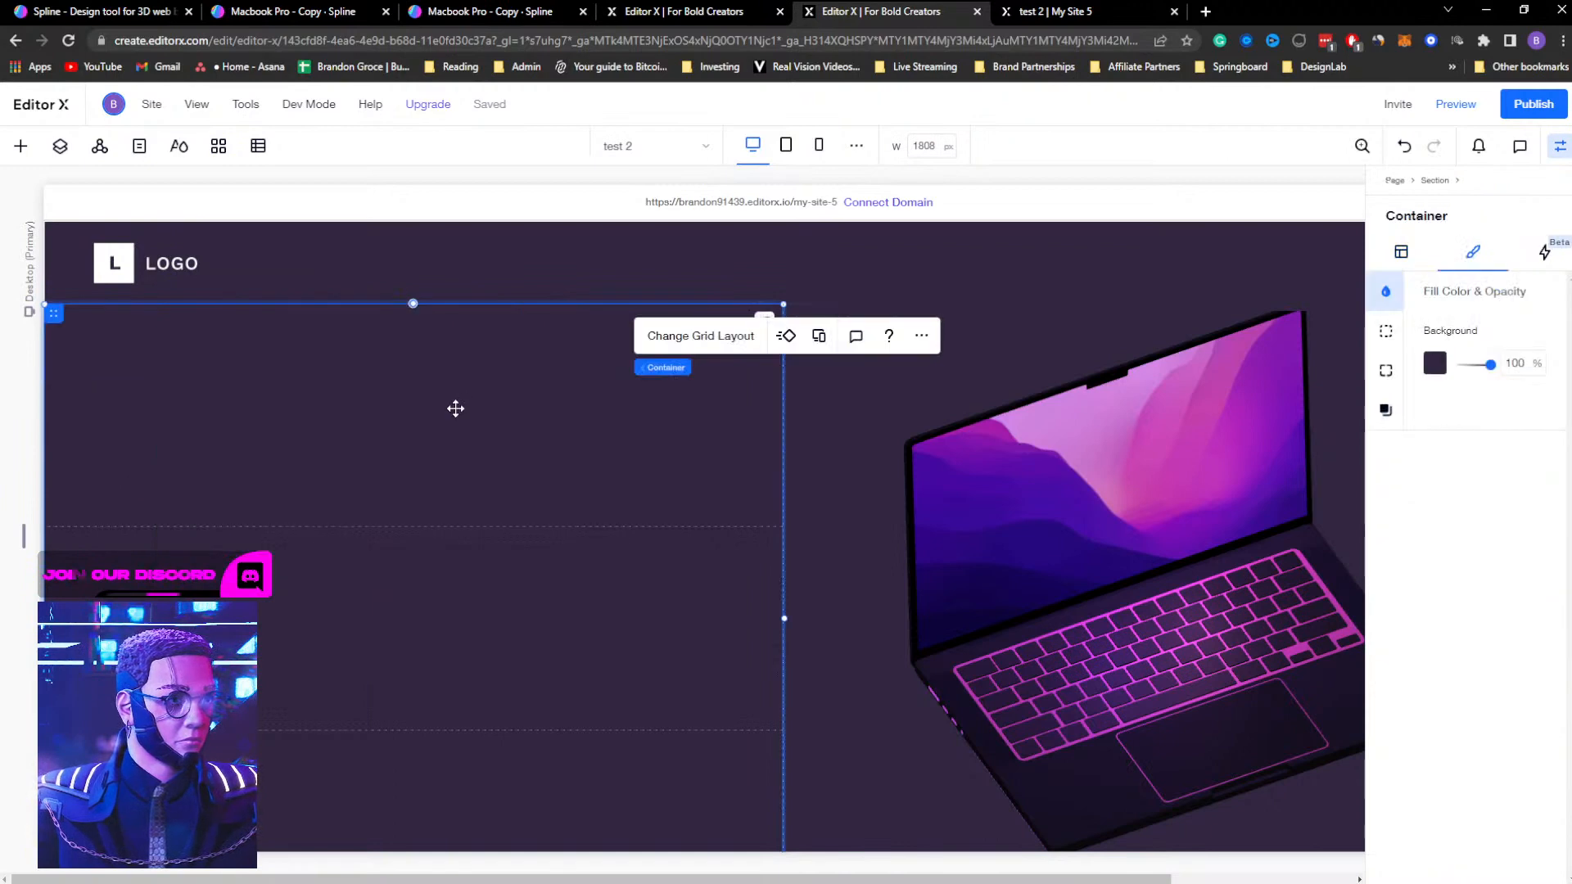
{"action": "left_click", "coordinate": [548, 404]}
{"action": "left_click_drag", "start_coordinate": [561, 406], "coordinate": [669, 396]}
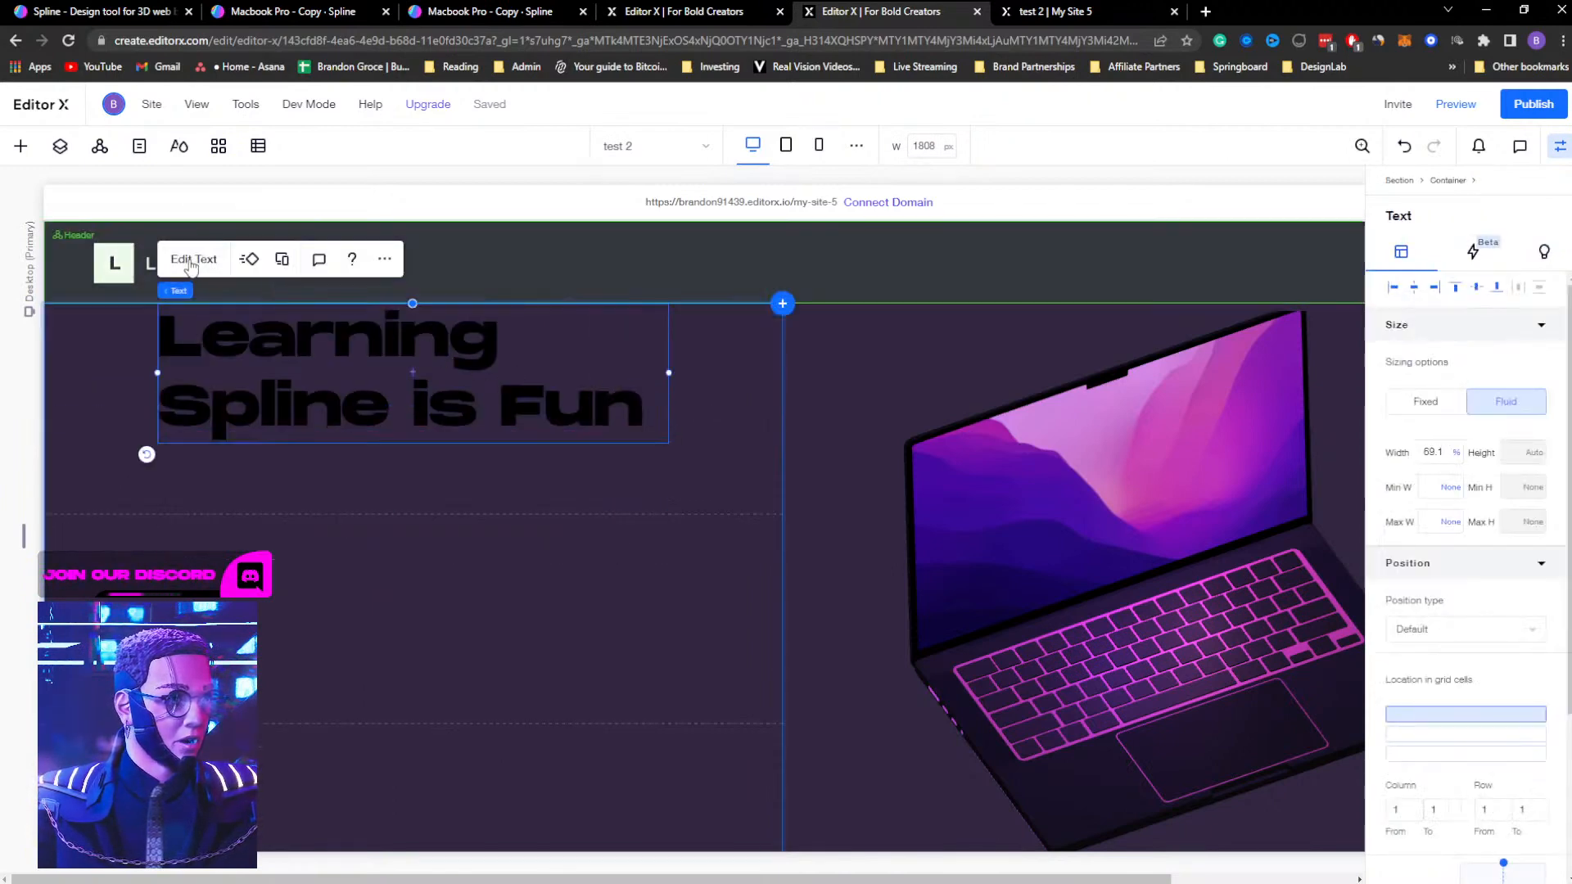
{"action": "left_click", "coordinate": [194, 259]}
{"action": "left_click", "coordinate": [484, 492]}
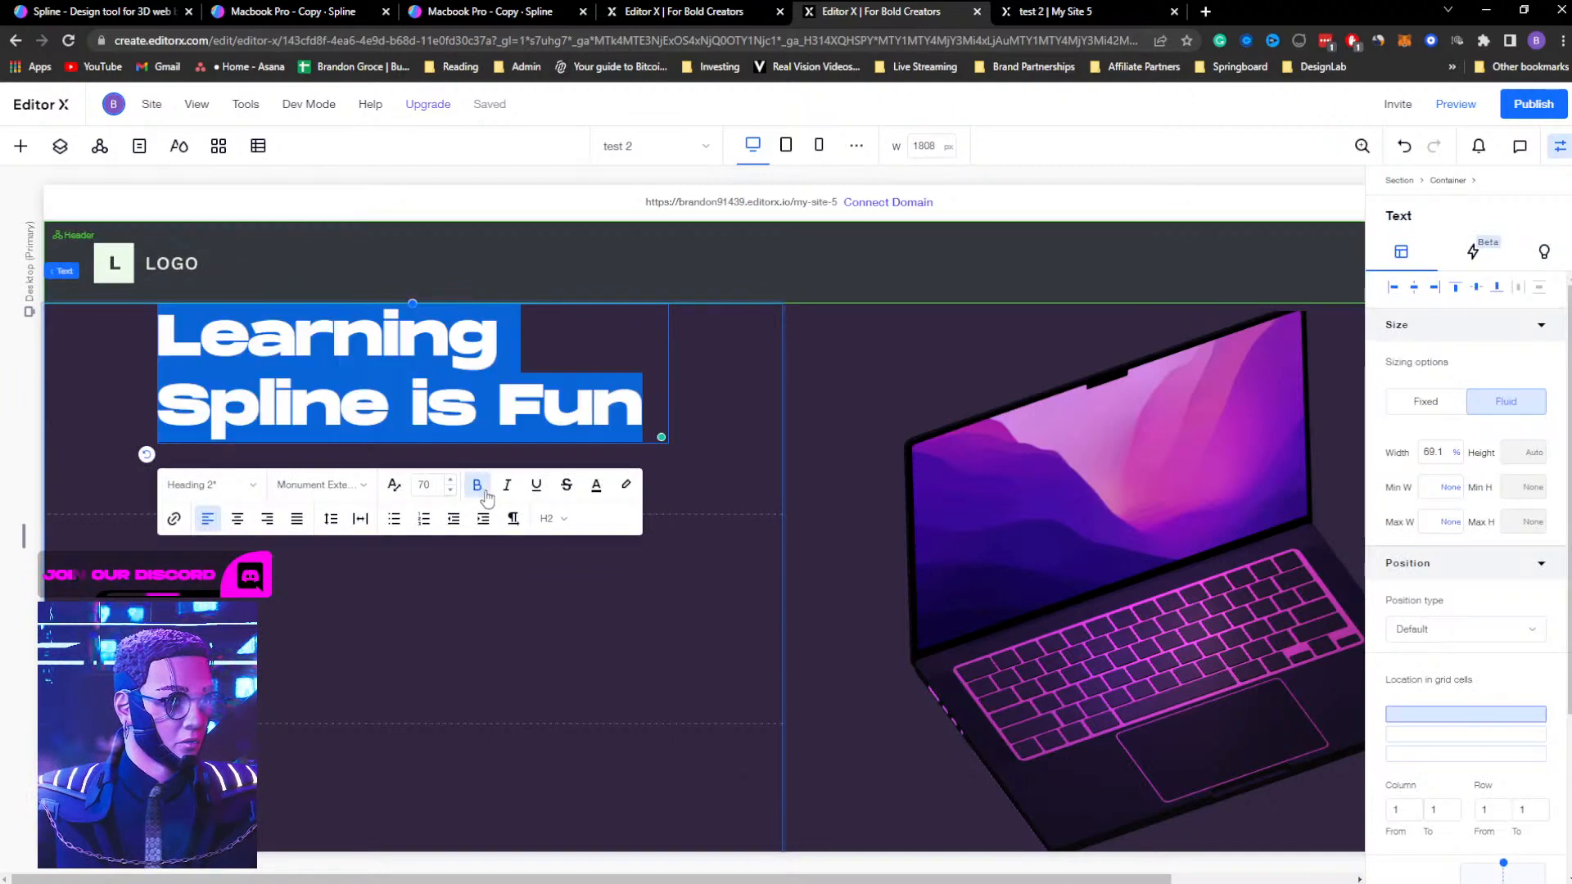
{"action": "left_click", "coordinate": [480, 487]}
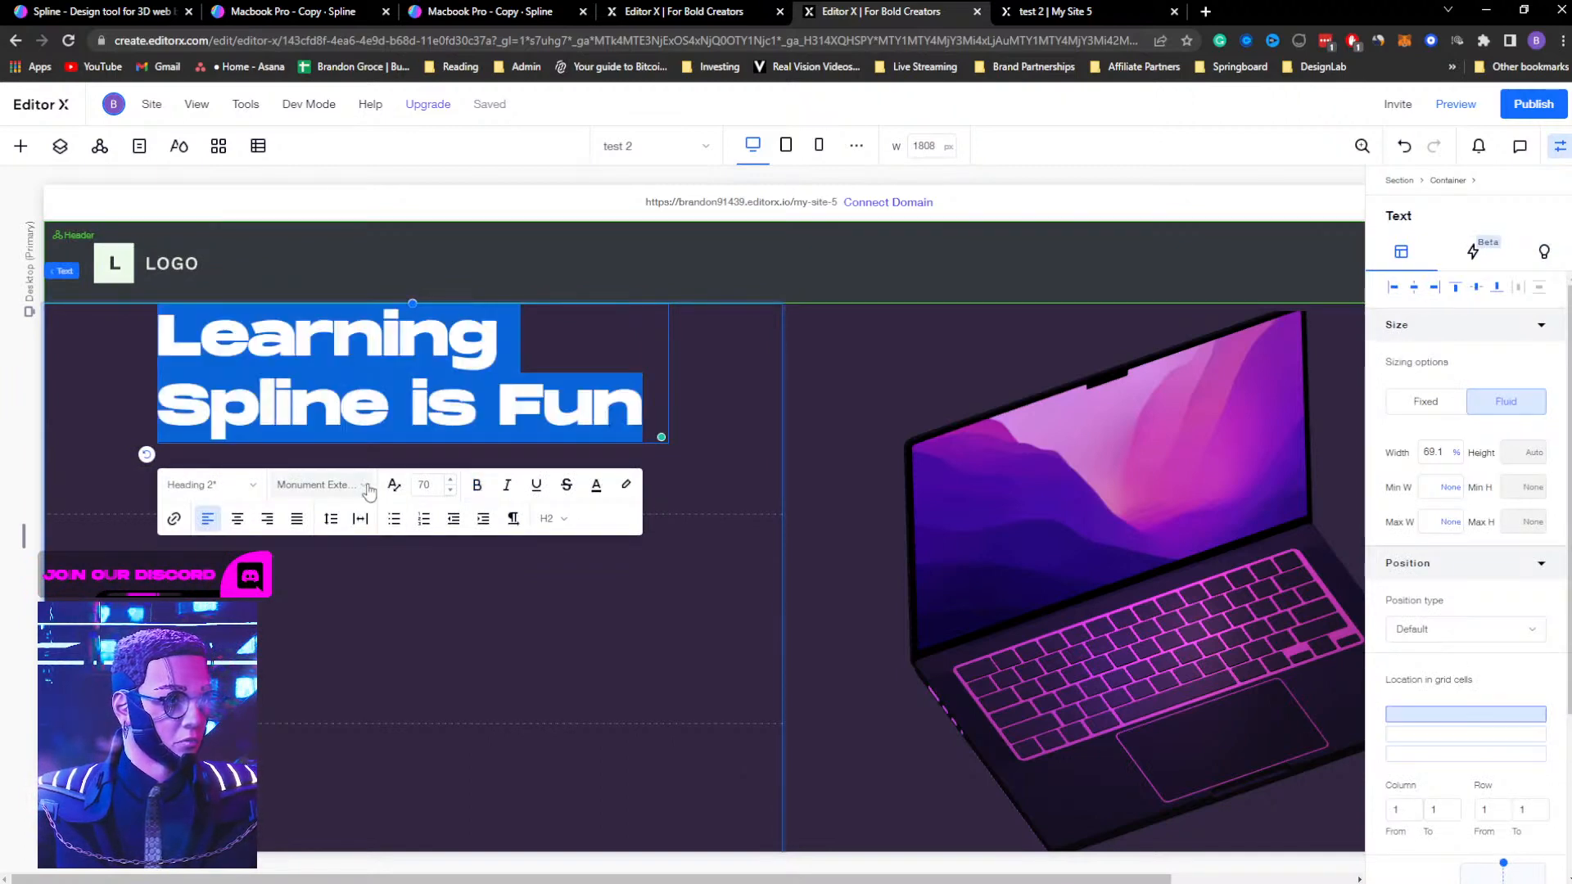
Step: Replace the whole title text with "LEARNING SPLINE & EDITOR X" in capitals
{"action": "double_click", "coordinate": [349, 396]}
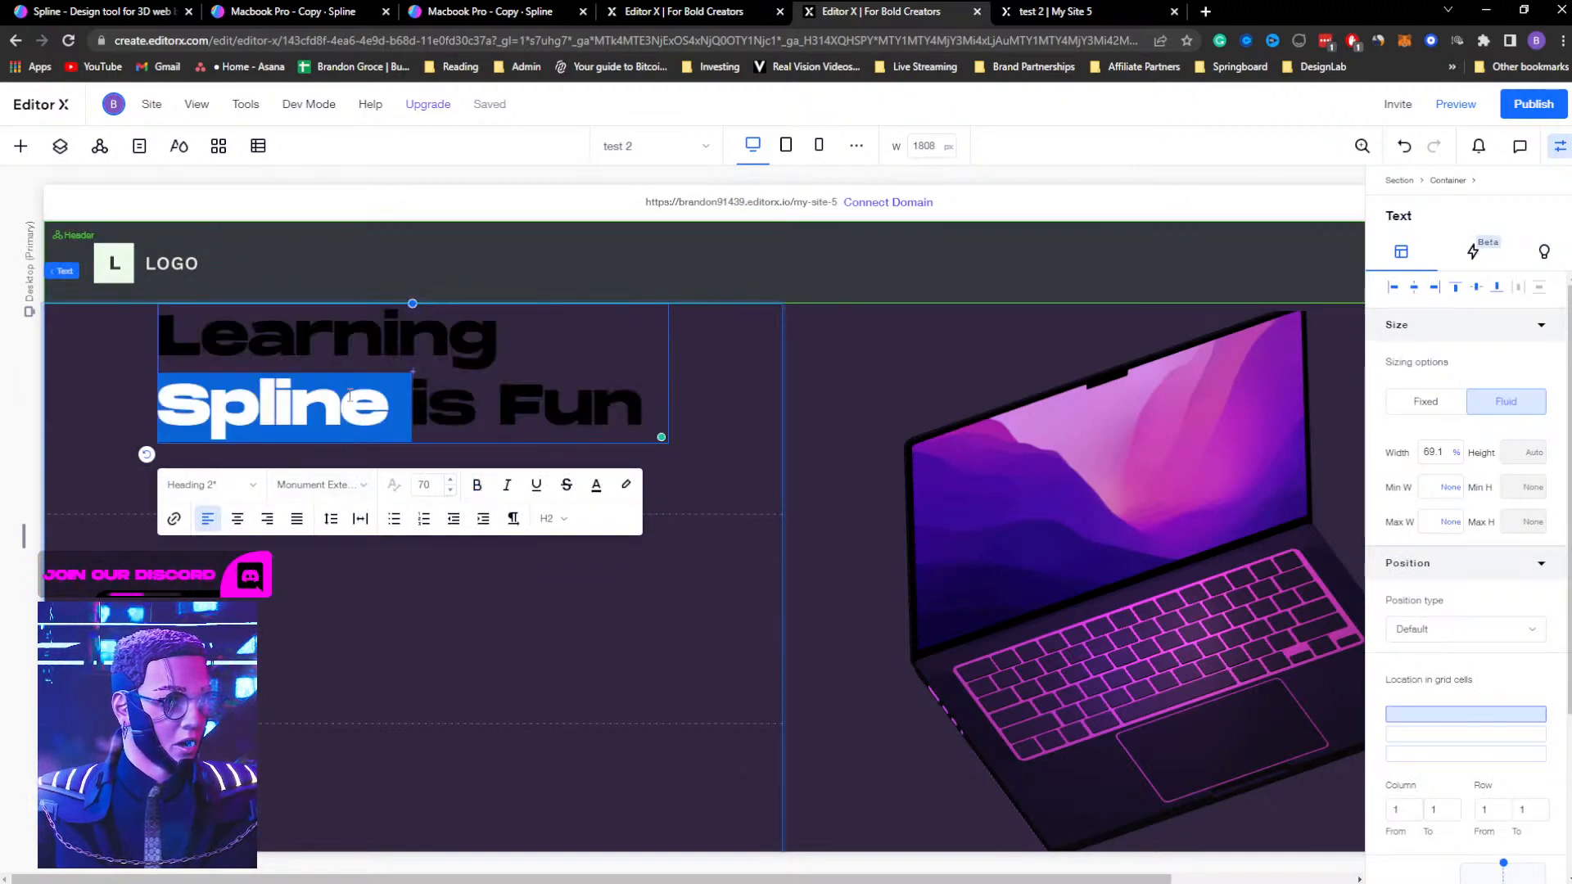
{"action": "triple_click", "coordinate": [350, 396]}
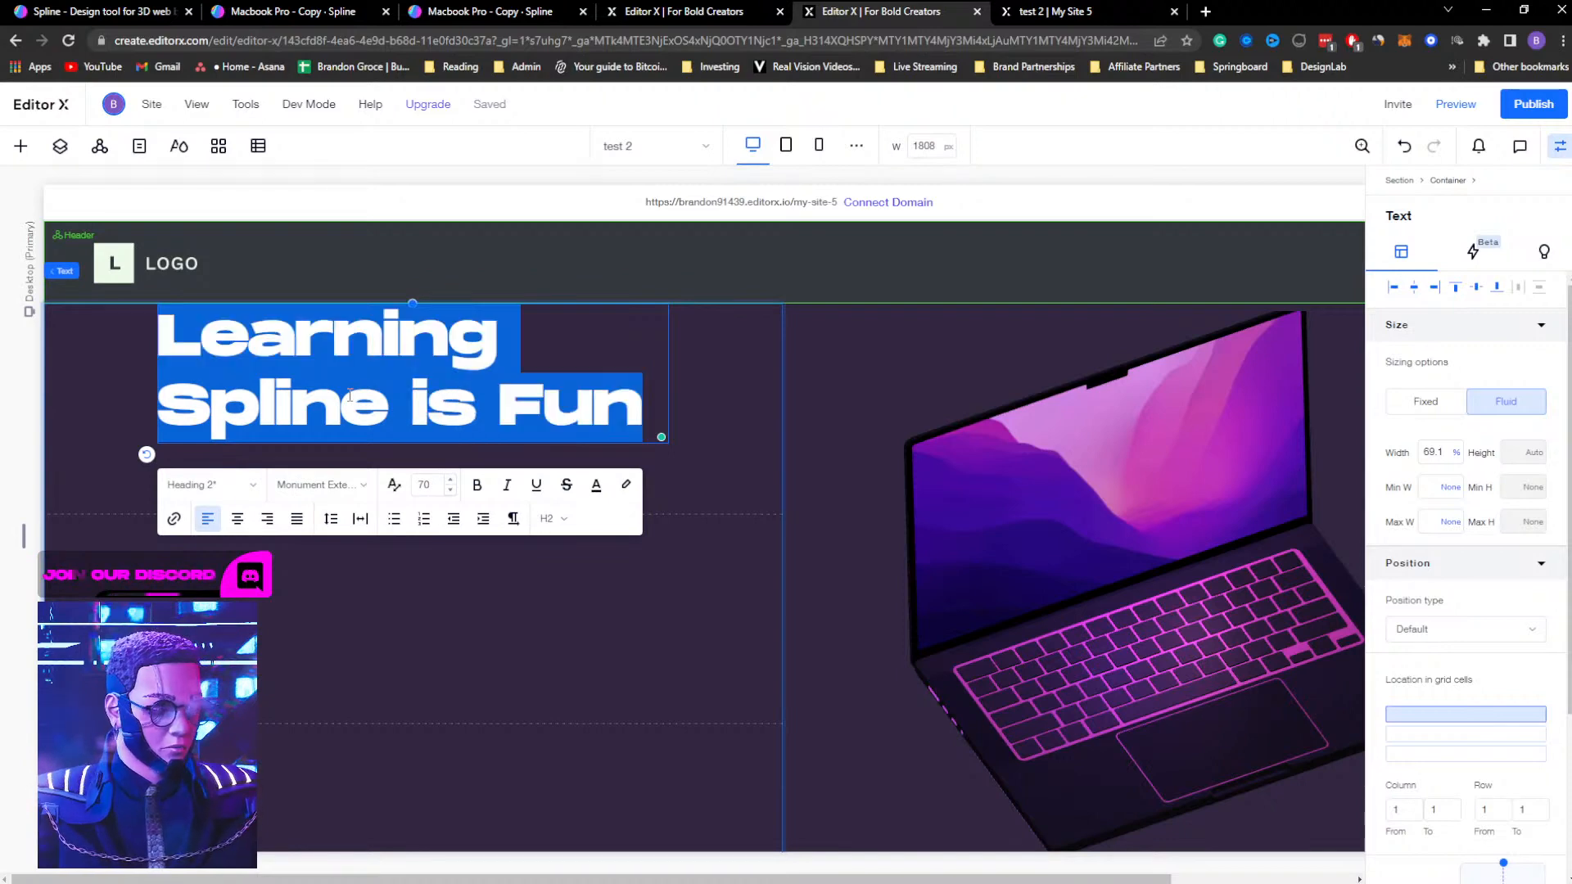
{"action": "type", "text": "LEARNING"}
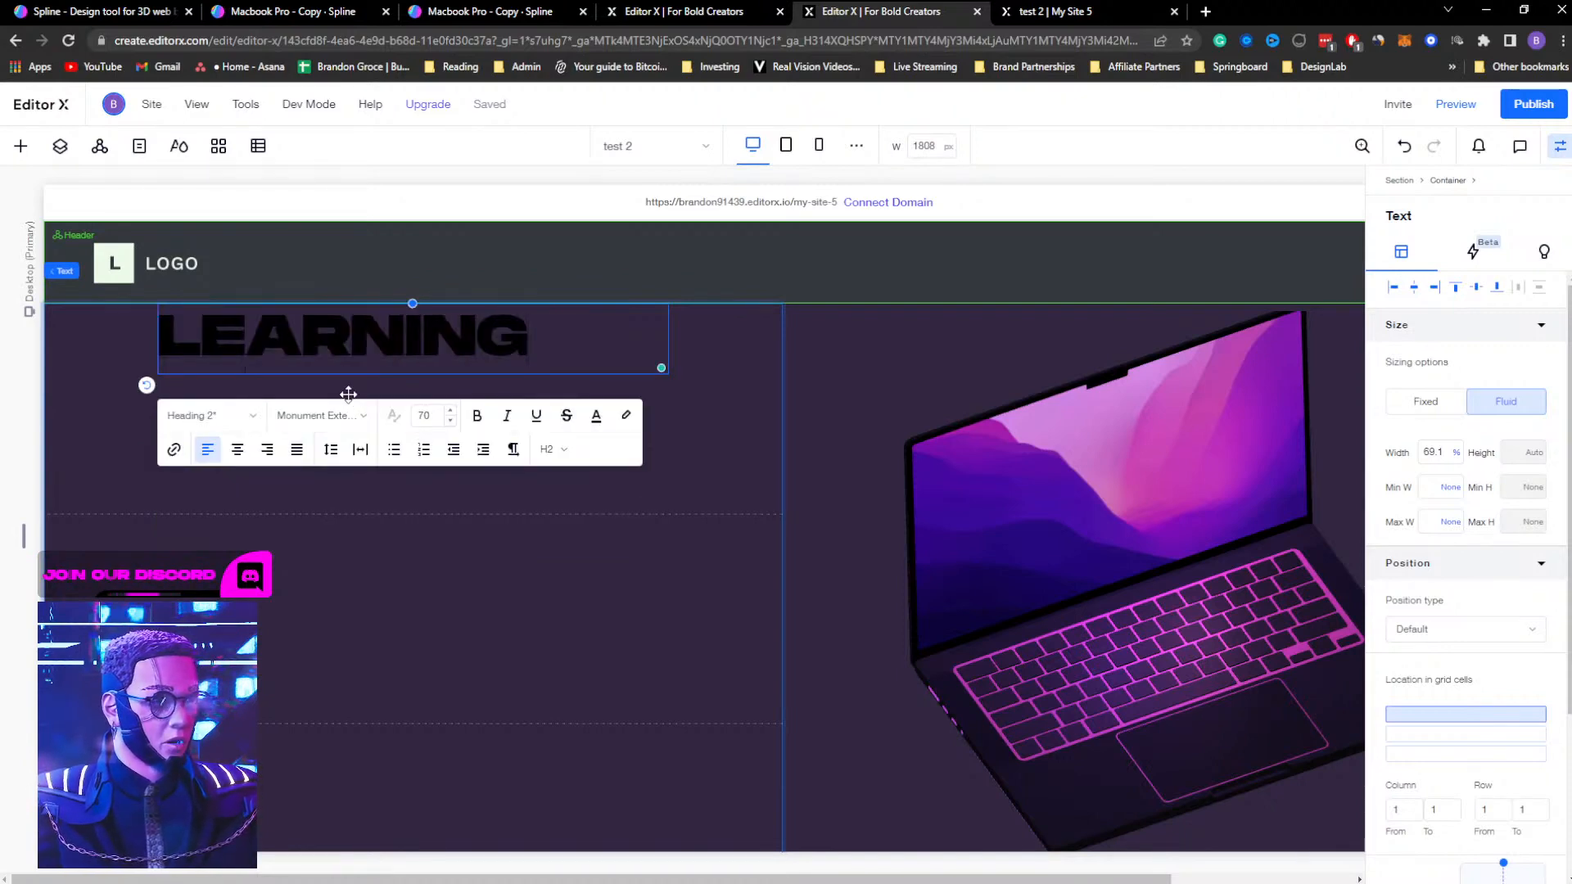
{"action": "type", "text": " SPINE"}
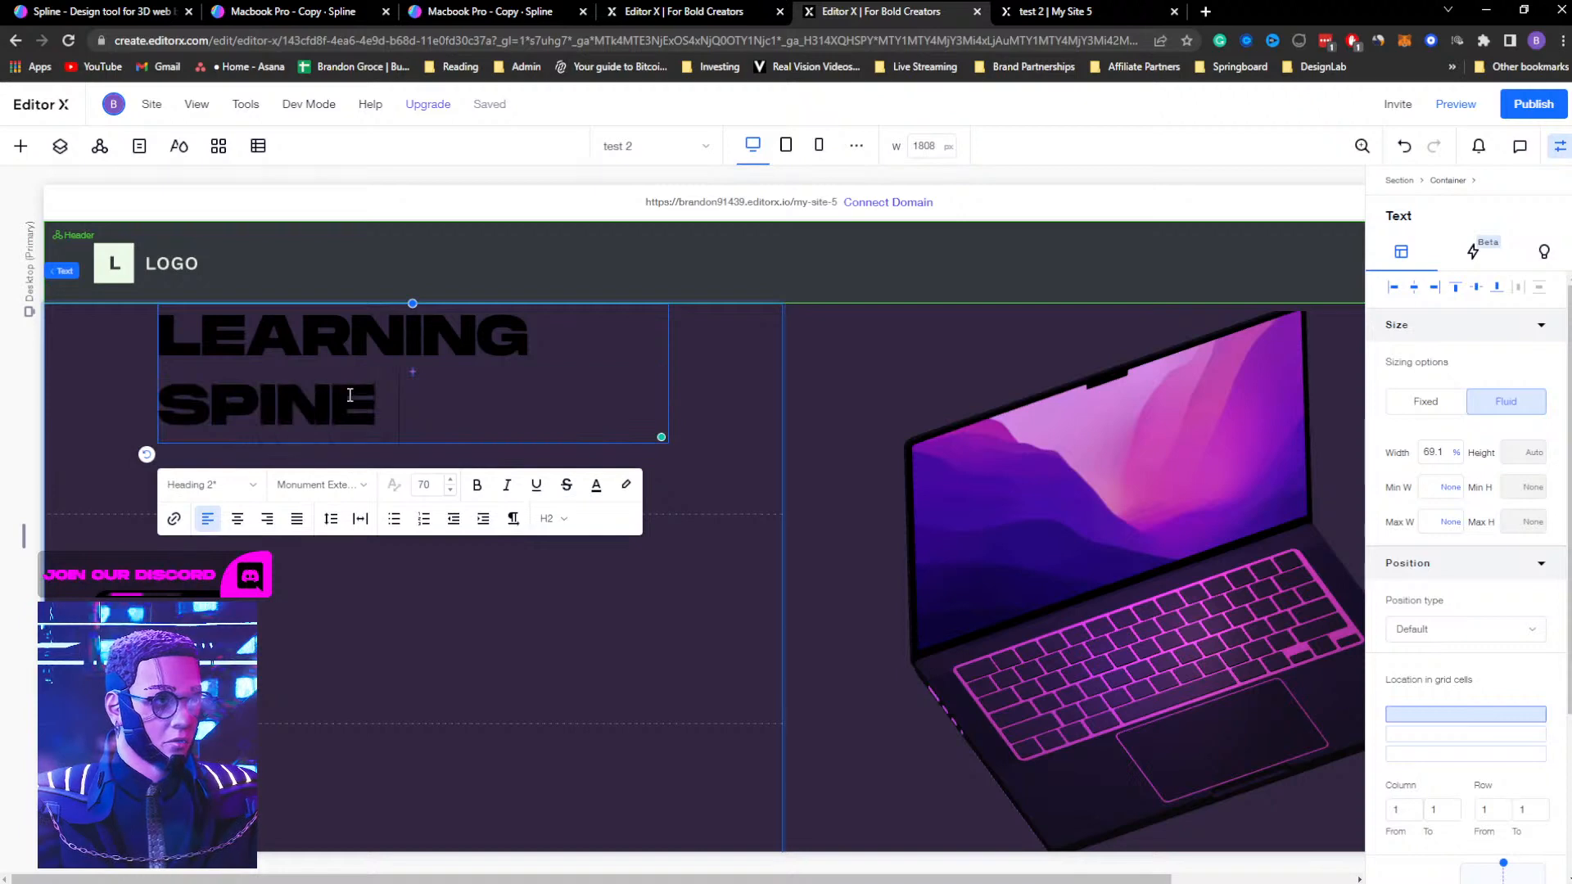
{"action": "key", "text": "BackSpace"}
{"action": "key", "text": "BackSpace"}
{"action": "key", "text": "BackSpace"}
{"action": "type", "text": "LINE"}
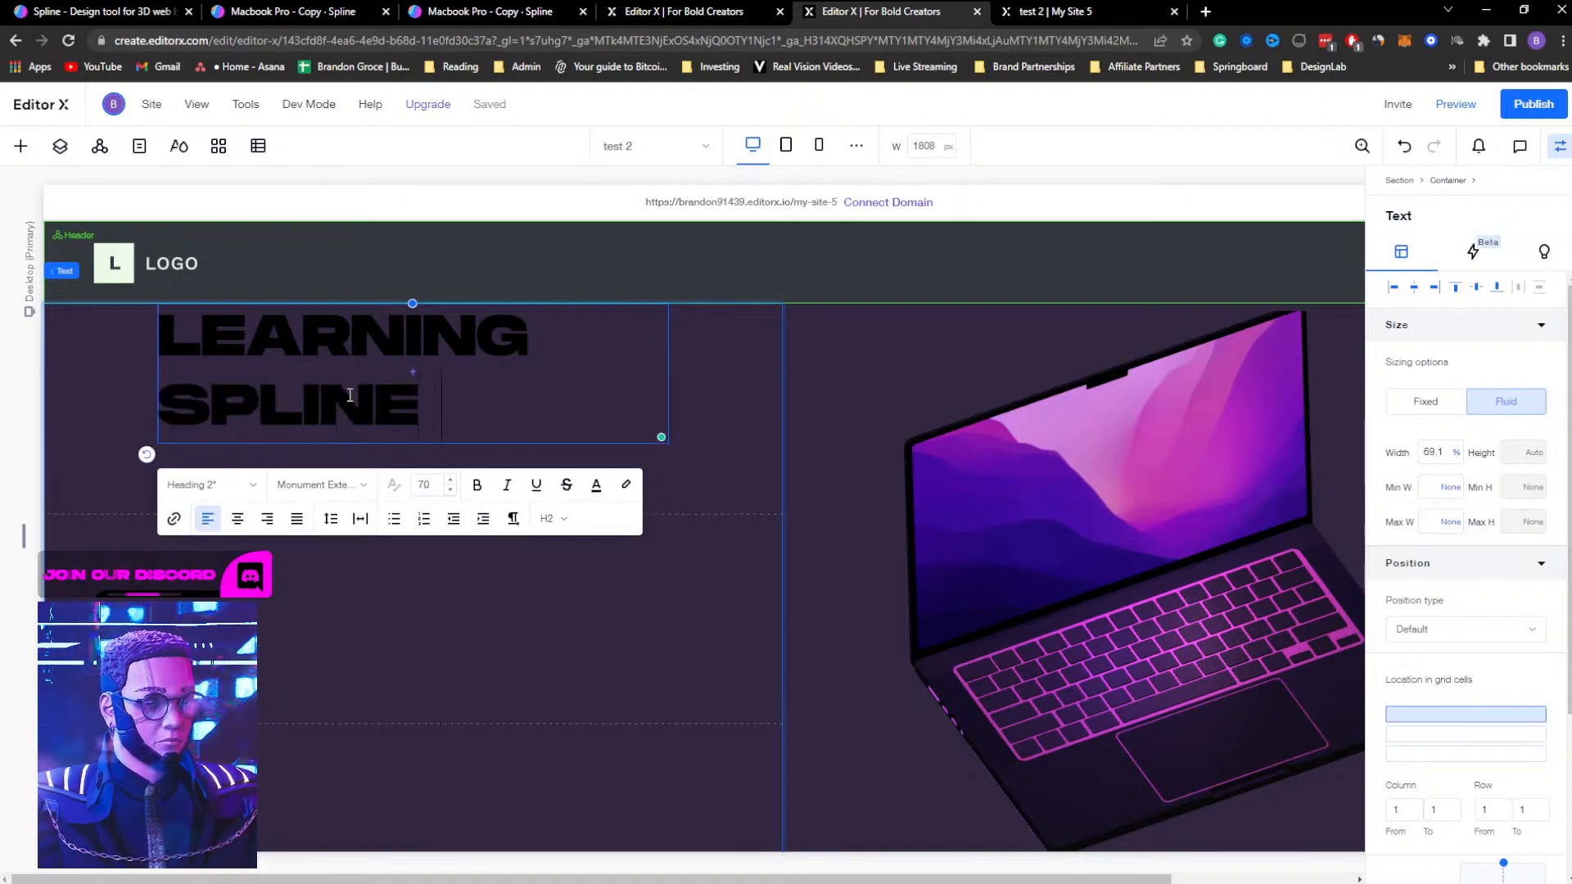
{"action": "type", "text": " & EDITOR"}
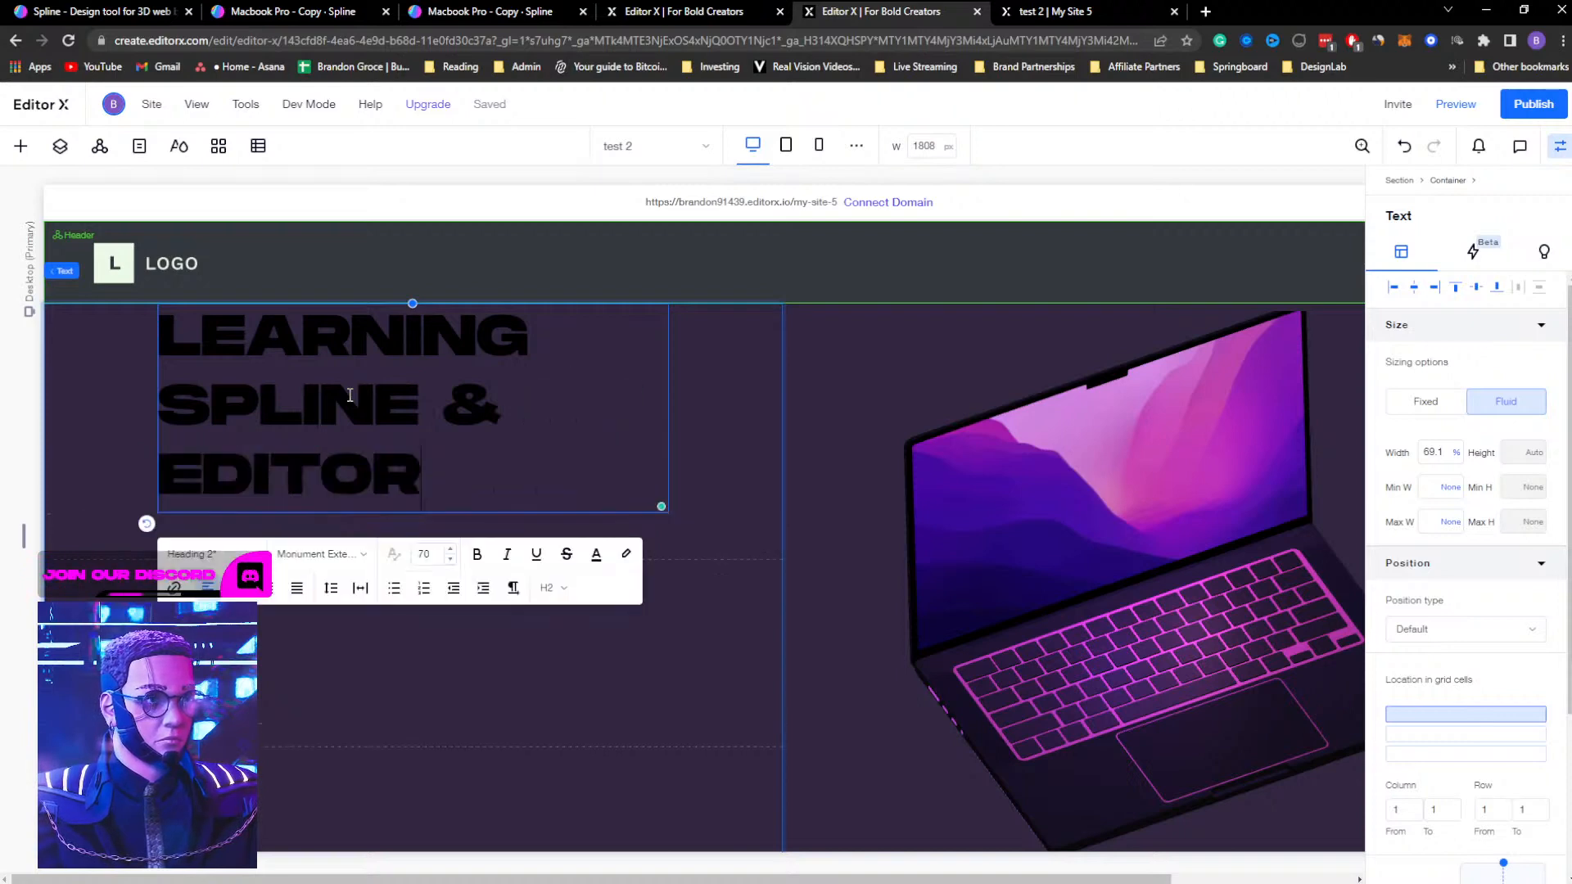
{"action": "type", "text": " X"}
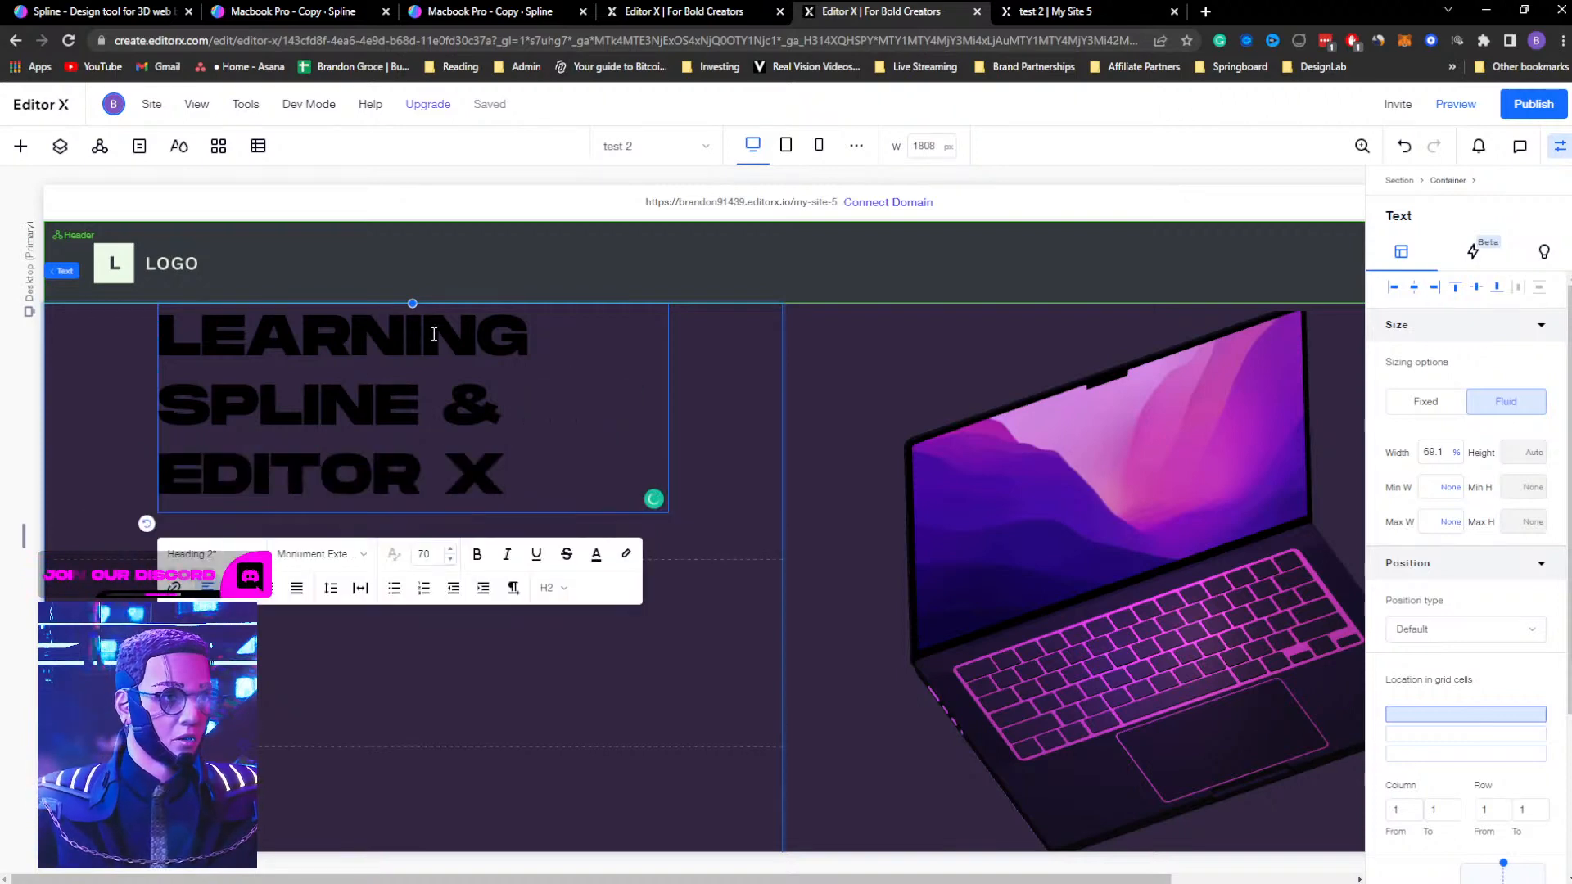
{"action": "left_click", "coordinate": [740, 432]}
Step: Align the title's left edge with the header logo and resize its text box to about 80.7% width
{"action": "left_click", "coordinate": [651, 404]}
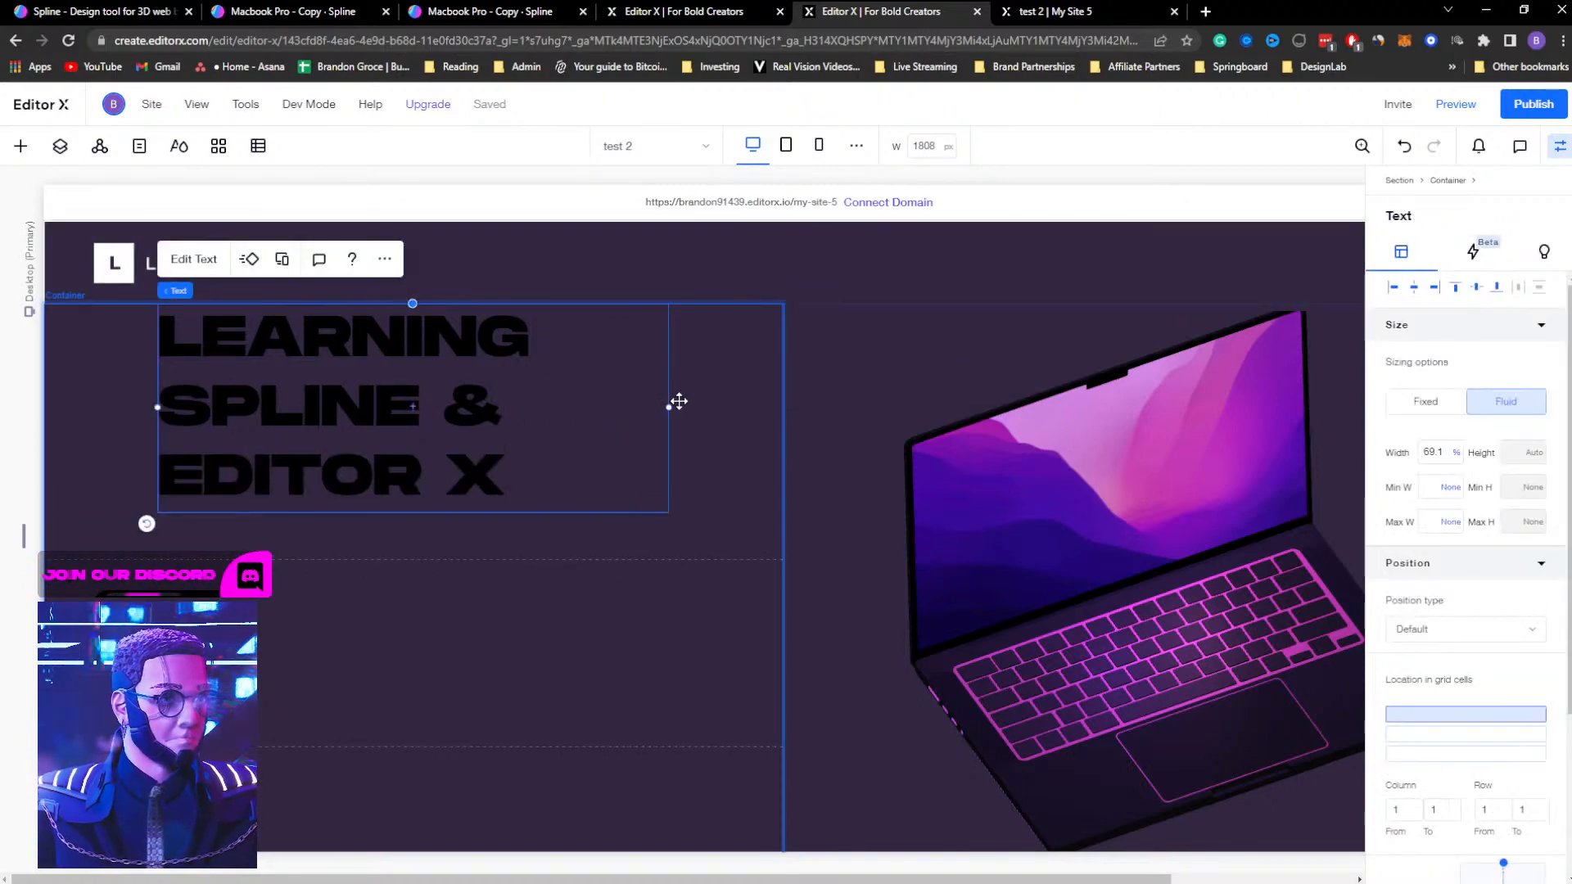
{"action": "left_click_drag", "start_coordinate": [670, 406], "coordinate": [826, 397]}
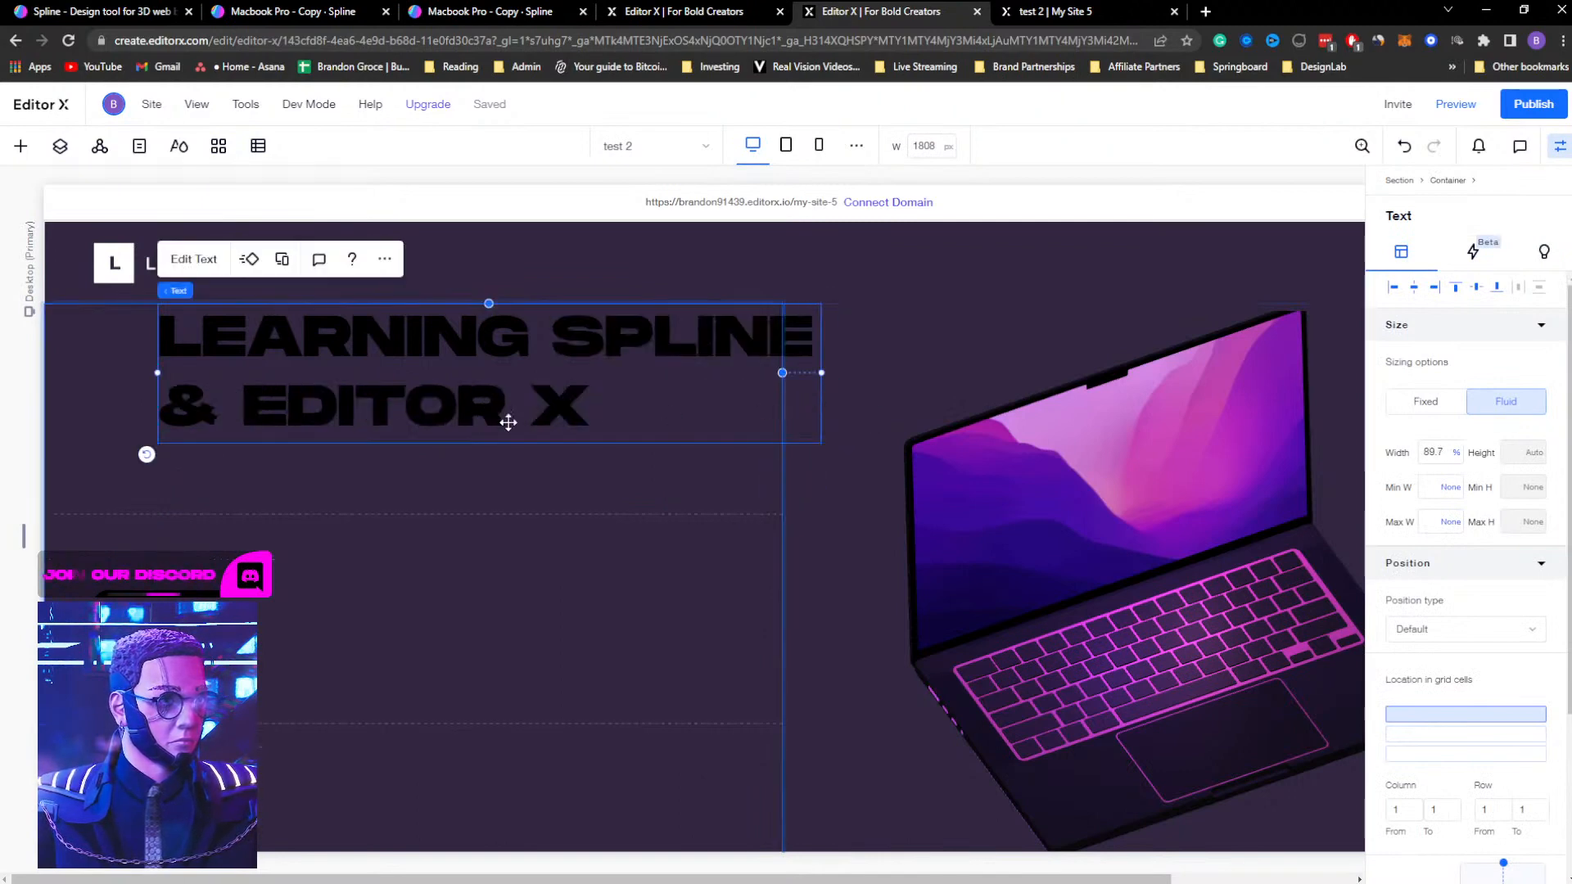
{"action": "mouse_move", "coordinate": [340, 419]}
{"action": "left_mouse_down"}
{"action": "mouse_move", "coordinate": [302, 439]}
{"action": "mouse_move", "coordinate": [314, 455]}
{"action": "mouse_move", "coordinate": [319, 440]}
{"action": "left_mouse_up"}
{"action": "left_click_drag", "start_coordinate": [757, 407], "coordinate": [690, 412]}
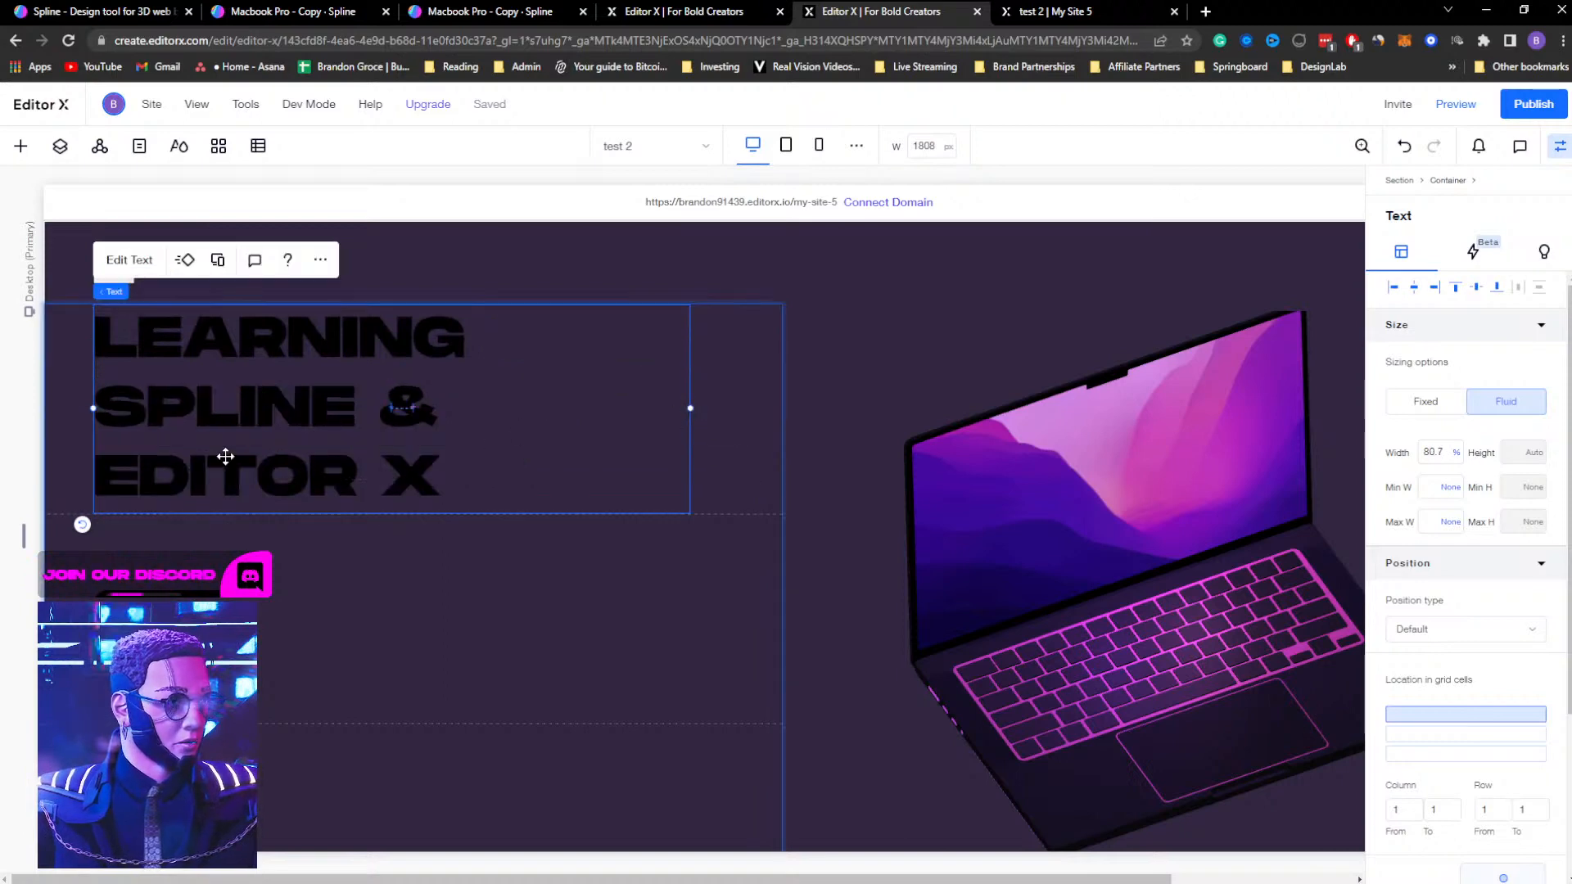
Step: Turn off auto line spacing for the title and set its line spacing to 1.2
{"action": "left_click", "coordinate": [131, 261]}
{"action": "left_click", "coordinate": [297, 589]}
{"action": "left_click", "coordinate": [544, 333]}
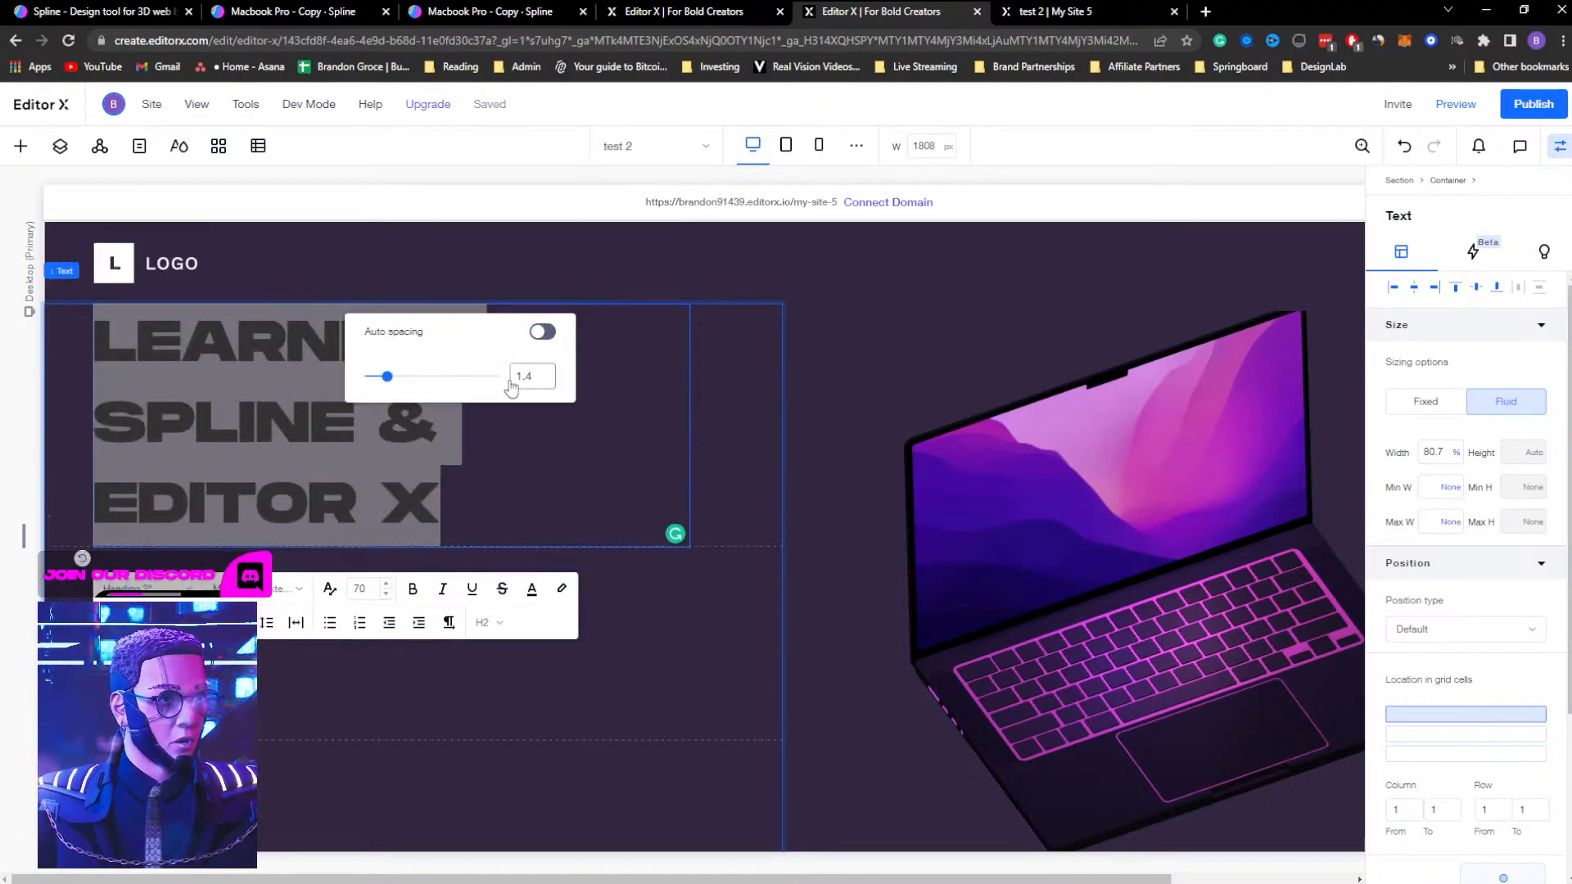
{"action": "left_click", "coordinate": [536, 378]}
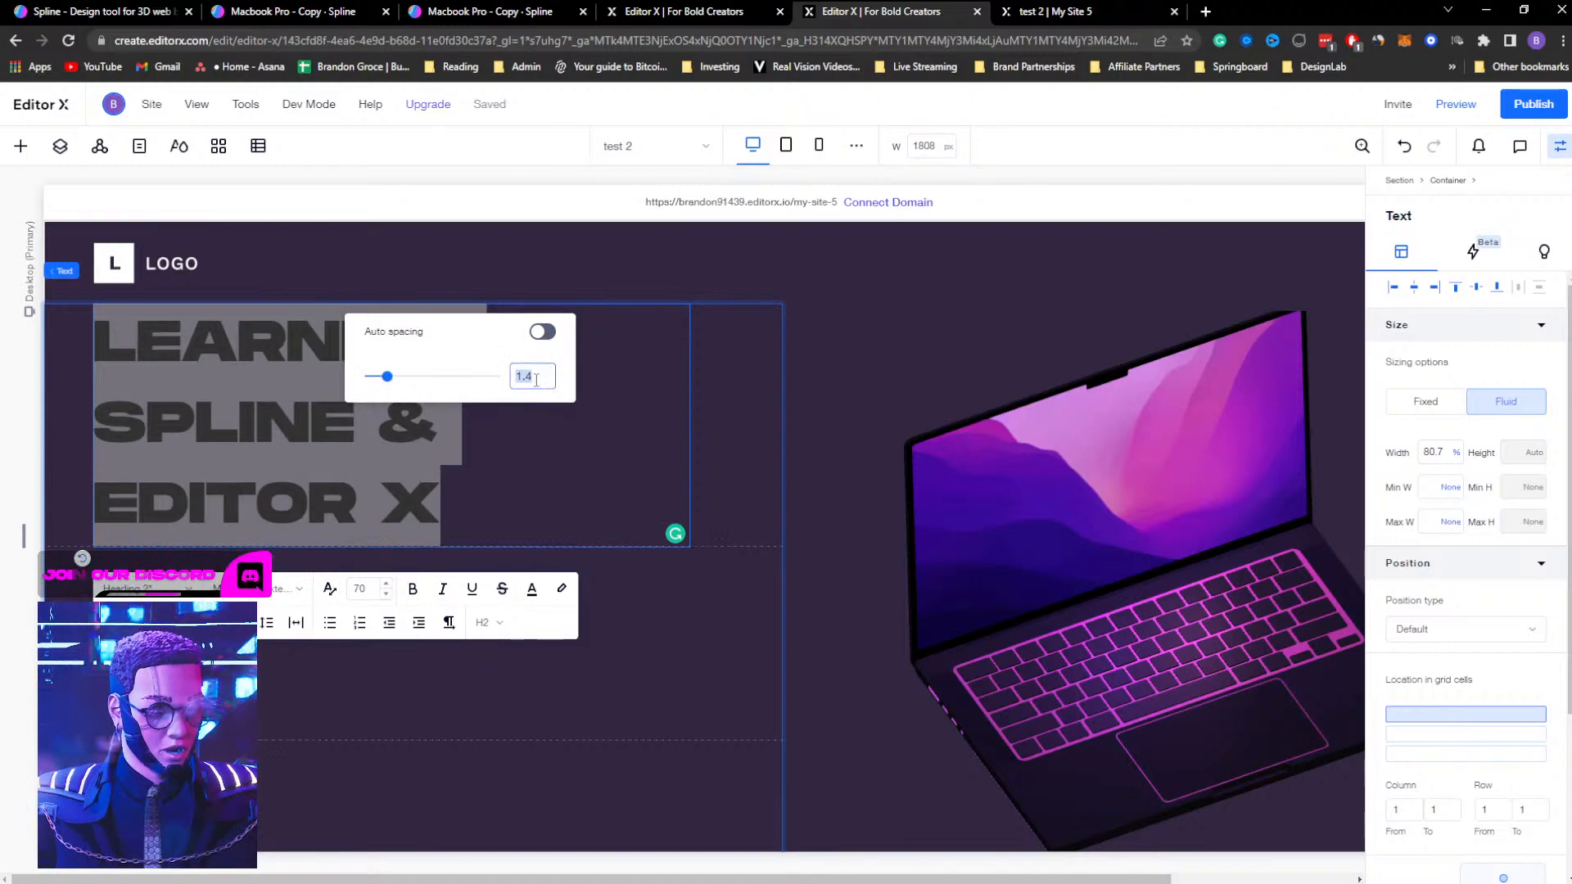
{"action": "type", "text": "1.2"}
{"action": "key", "text": "Return"}
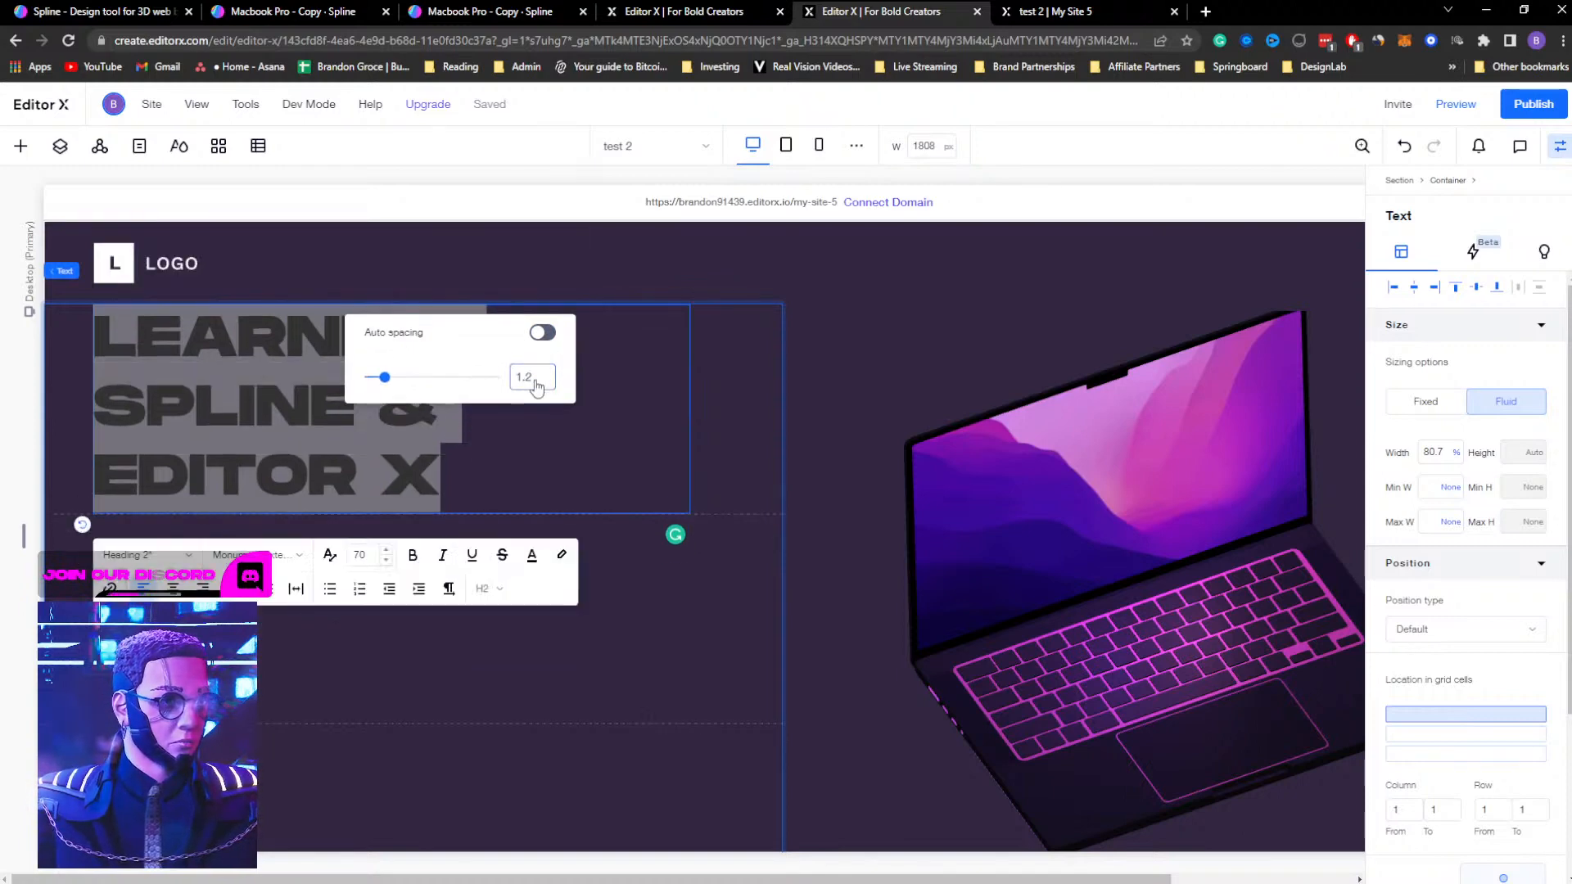
{"action": "left_click", "coordinate": [524, 670]}
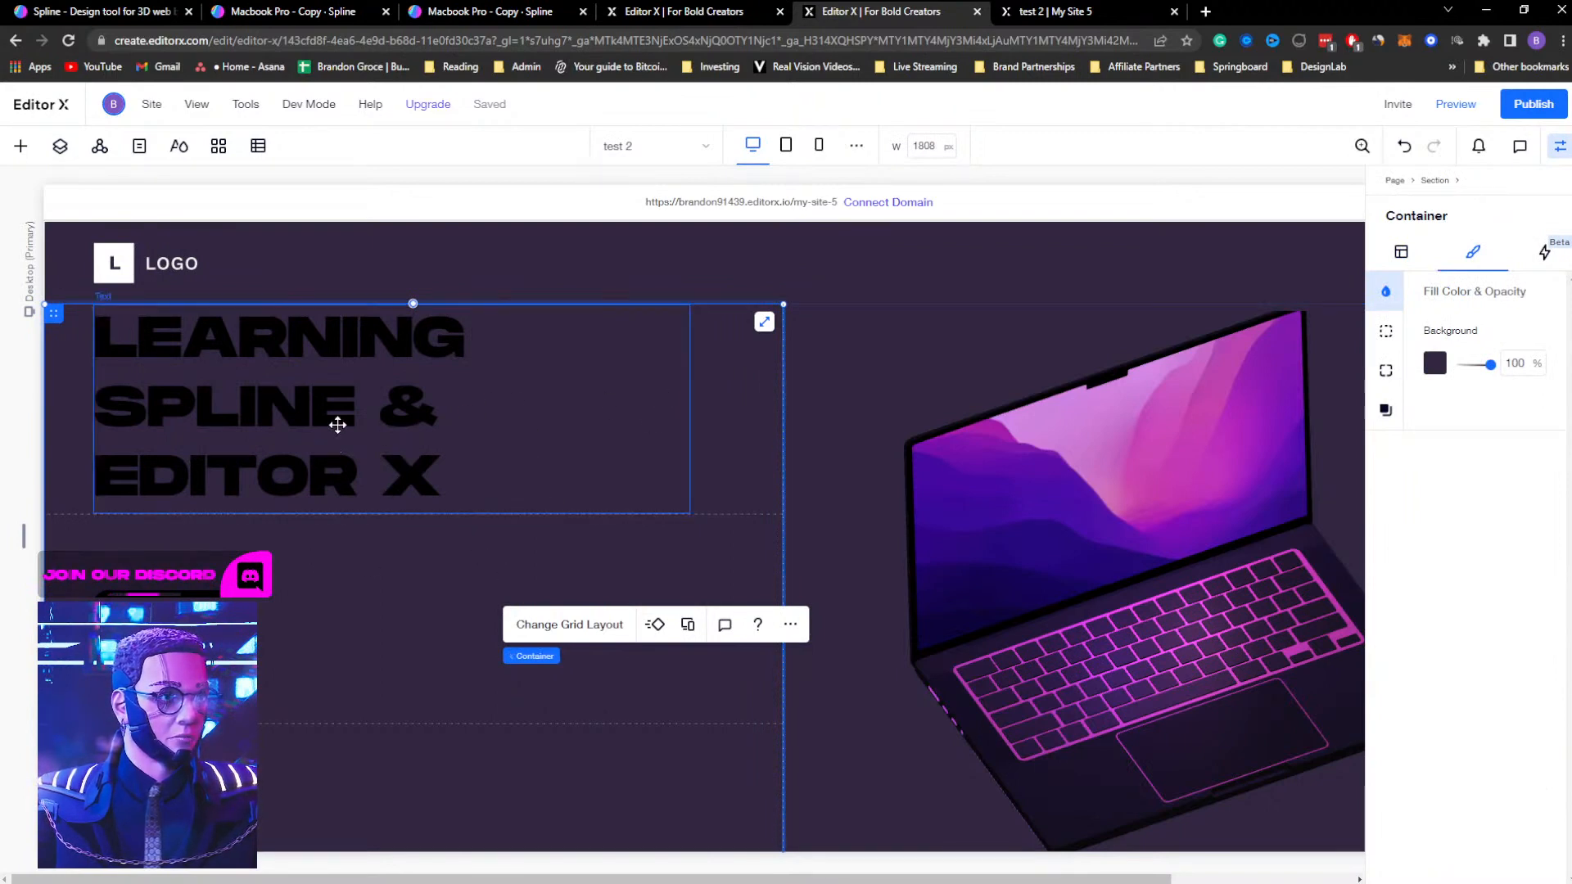
Step: Change the title's text color to white
{"action": "left_click", "coordinate": [284, 356]}
{"action": "left_click", "coordinate": [130, 260]}
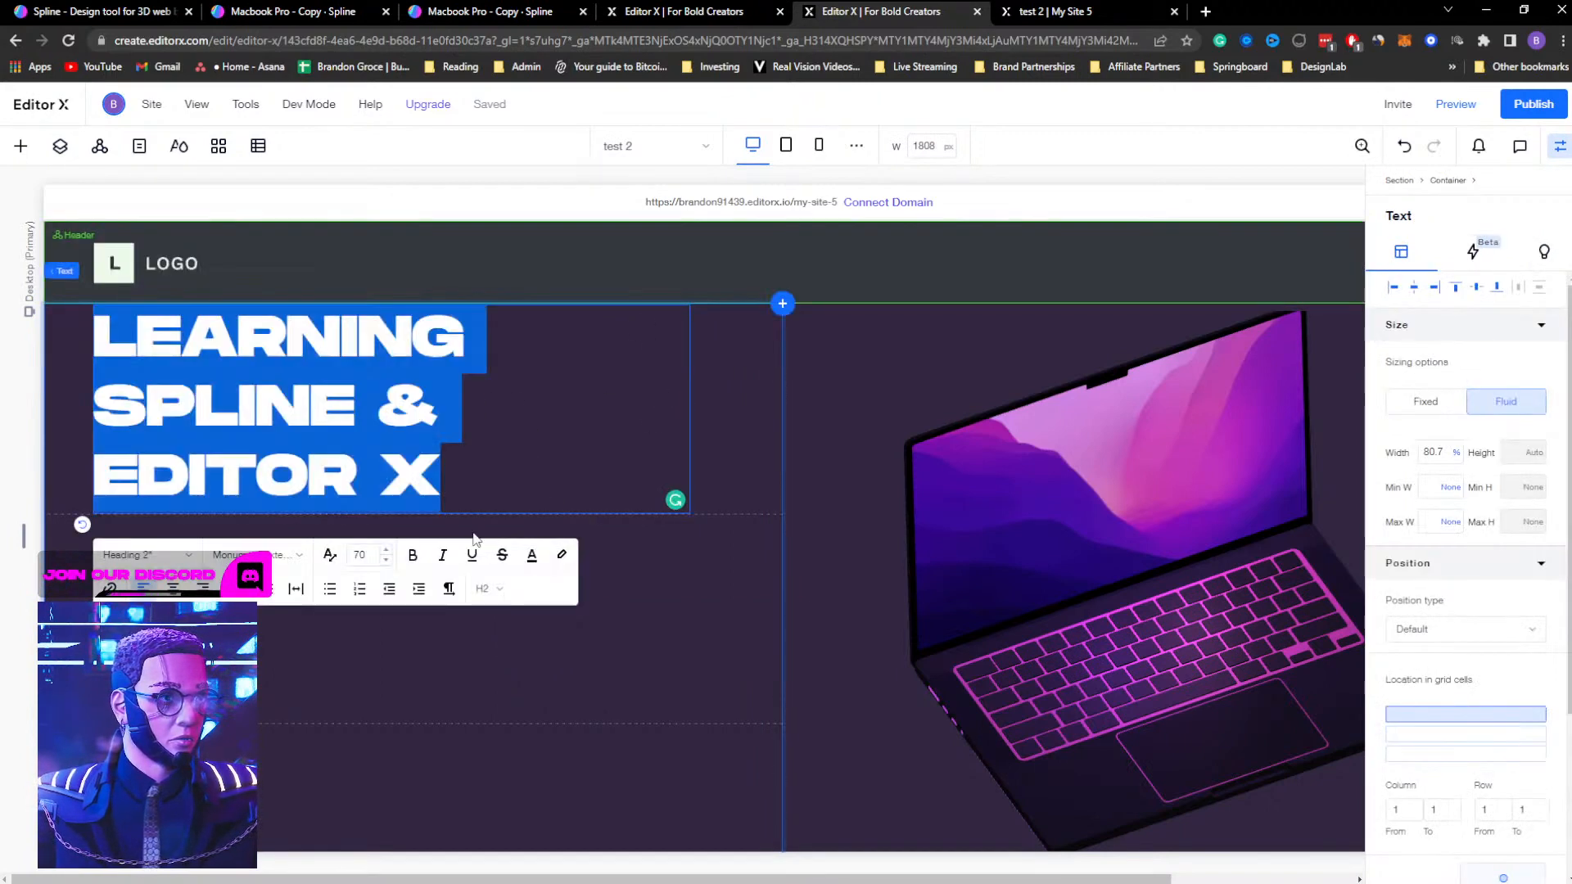
{"action": "left_click", "coordinate": [532, 557]}
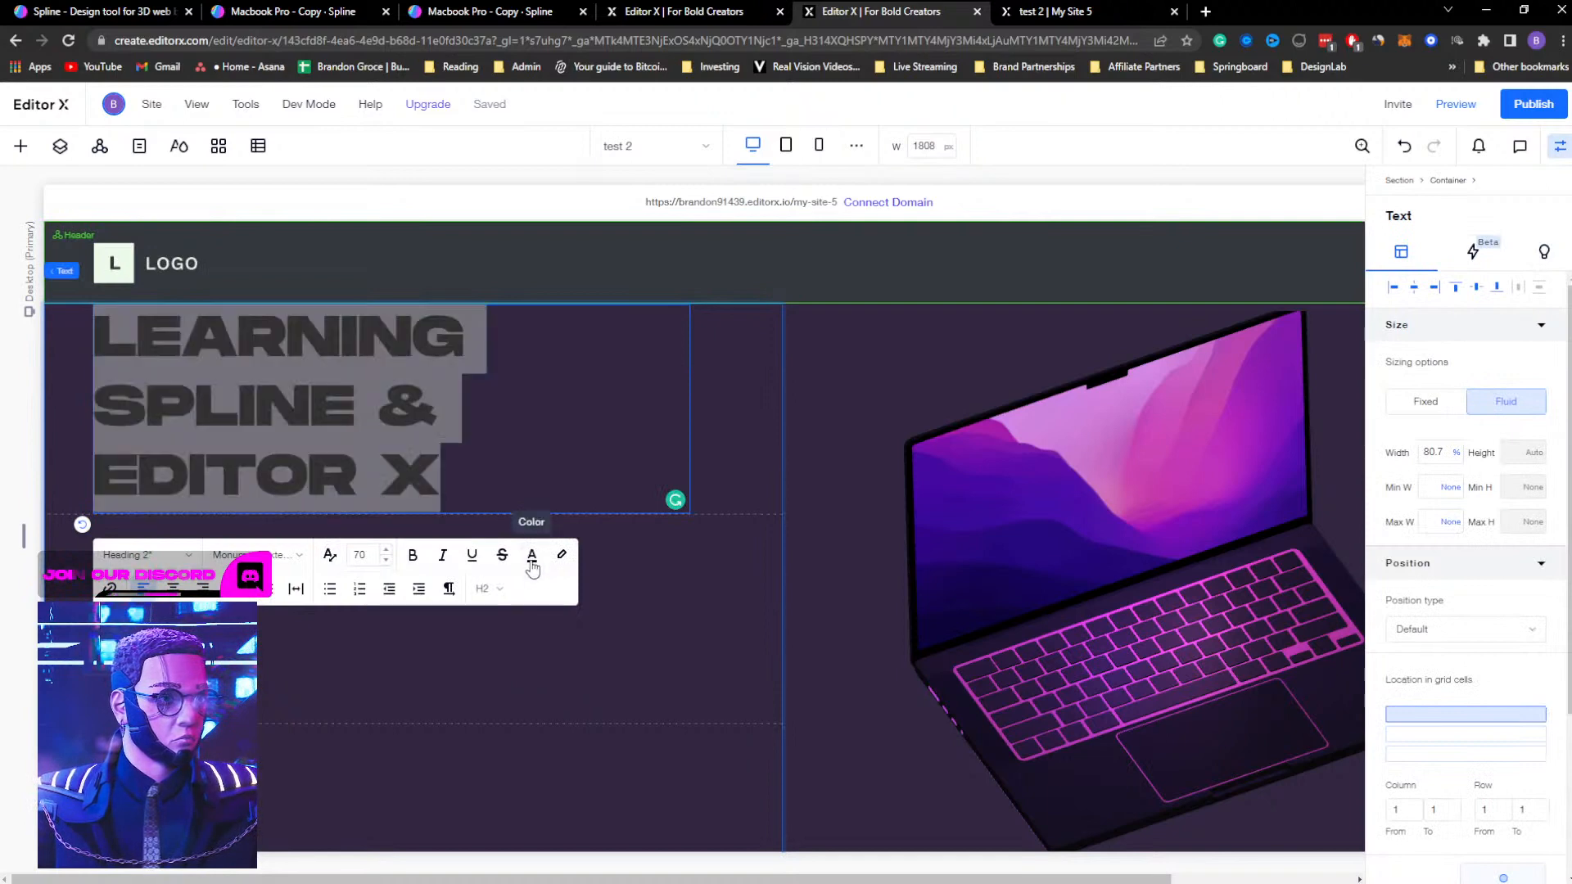
{"action": "left_click", "coordinate": [721, 606]}
{"action": "left_click", "coordinate": [725, 622]}
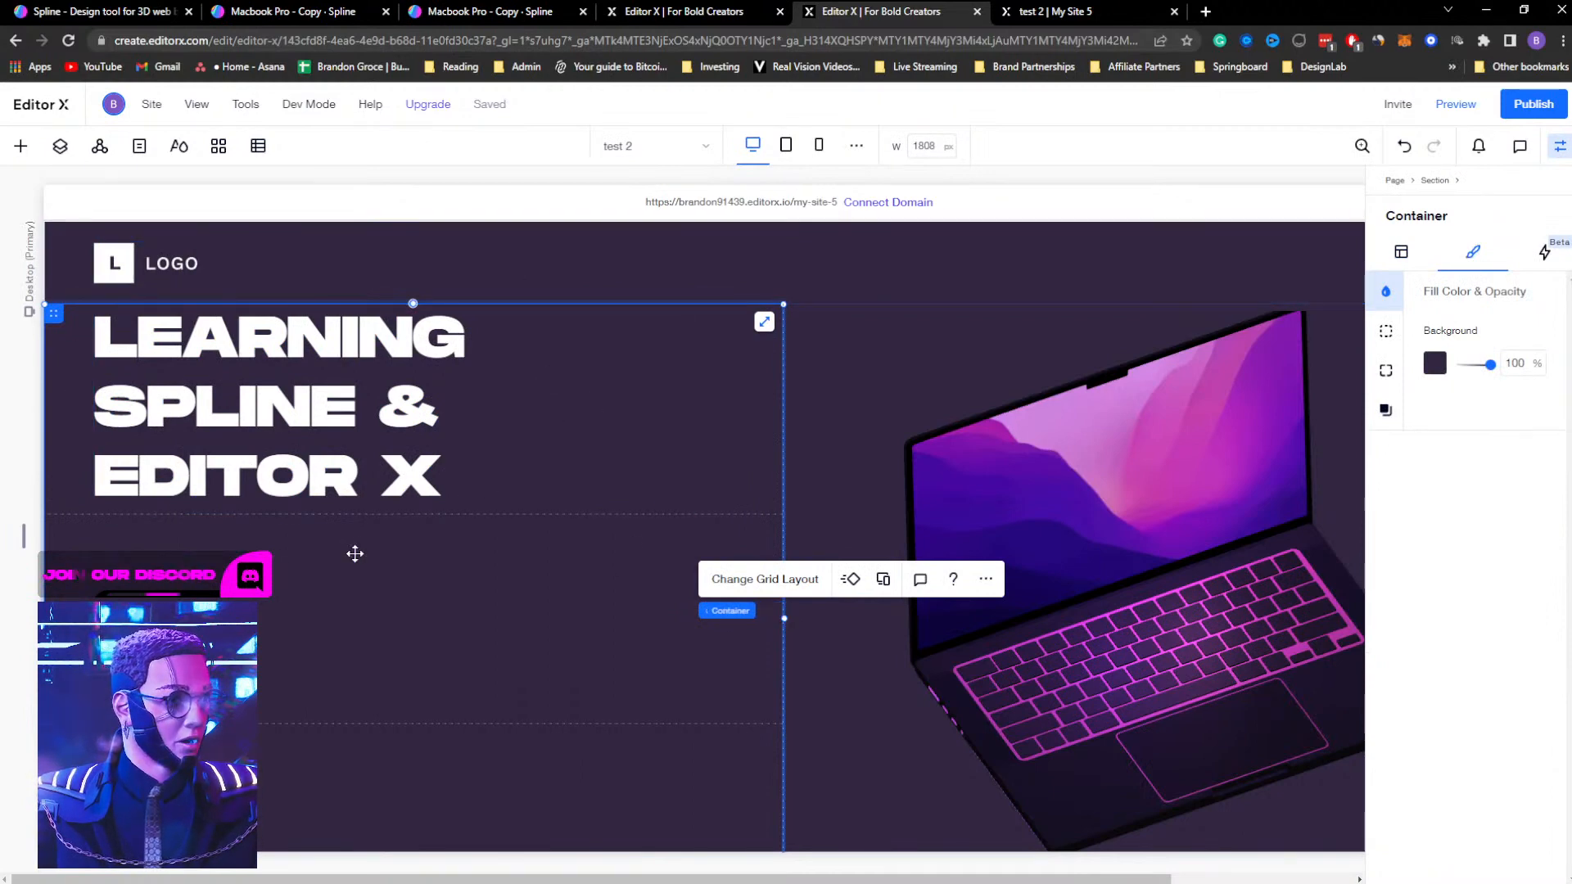
Step: Add a paragraph text element in the container's second row, left-aligned with the title and about 55.4% wide
{"action": "right_click", "coordinate": [298, 554]}
{"action": "mouse_move", "coordinate": [375, 532]}
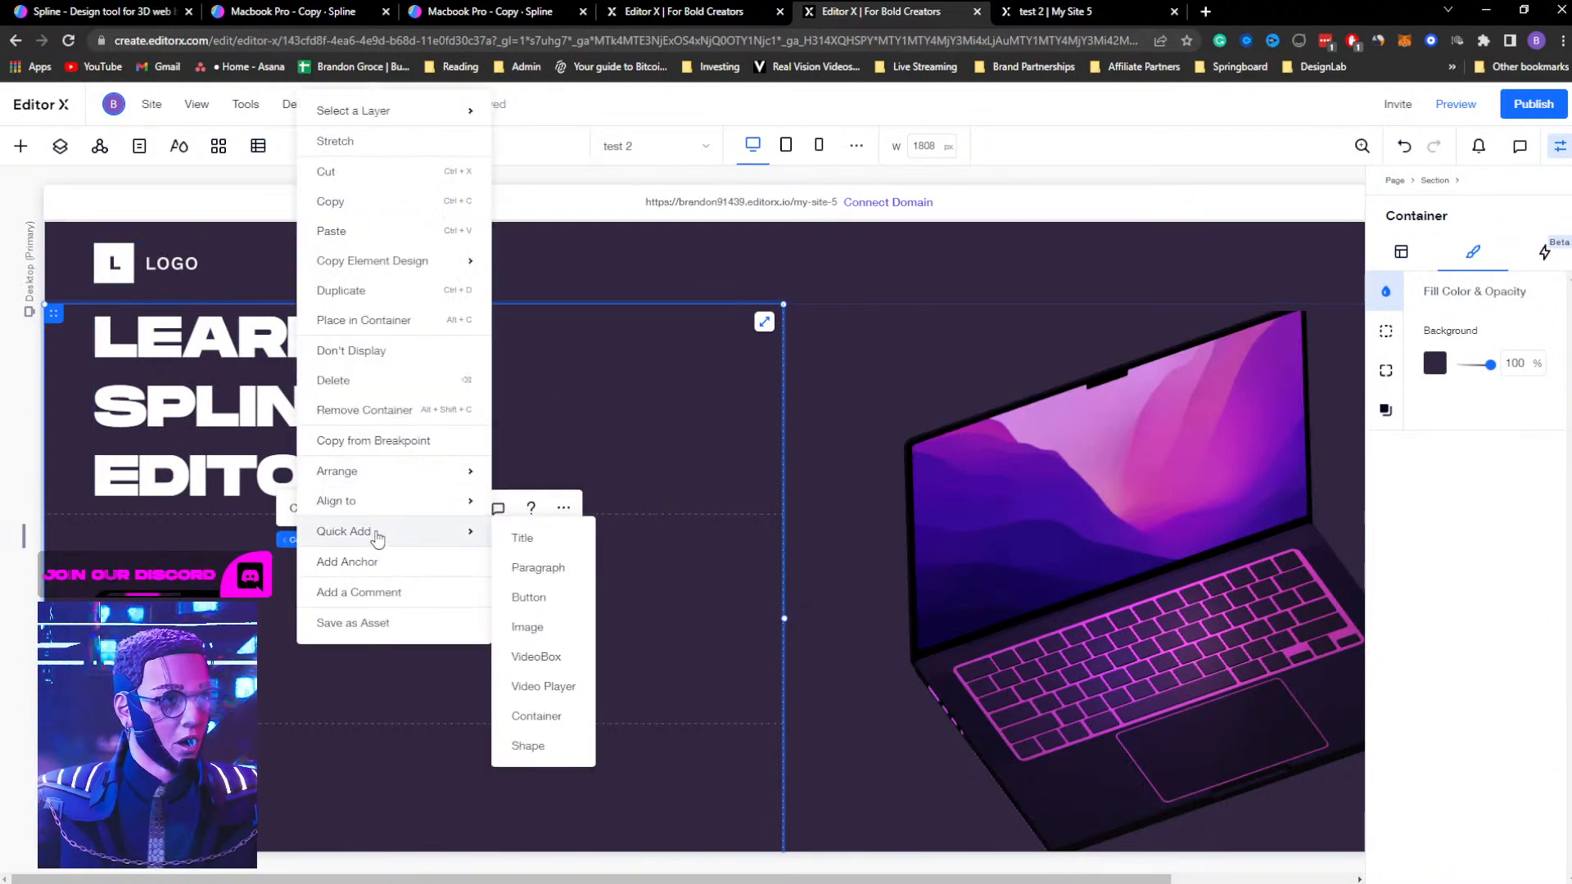
{"action": "key", "text": "Escape"}
{"action": "left_click", "coordinate": [533, 581]}
{"action": "left_click_drag", "start_coordinate": [458, 583], "coordinate": [312, 568]}
{"action": "left_click_drag", "start_coordinate": [464, 572], "coordinate": [504, 569]}
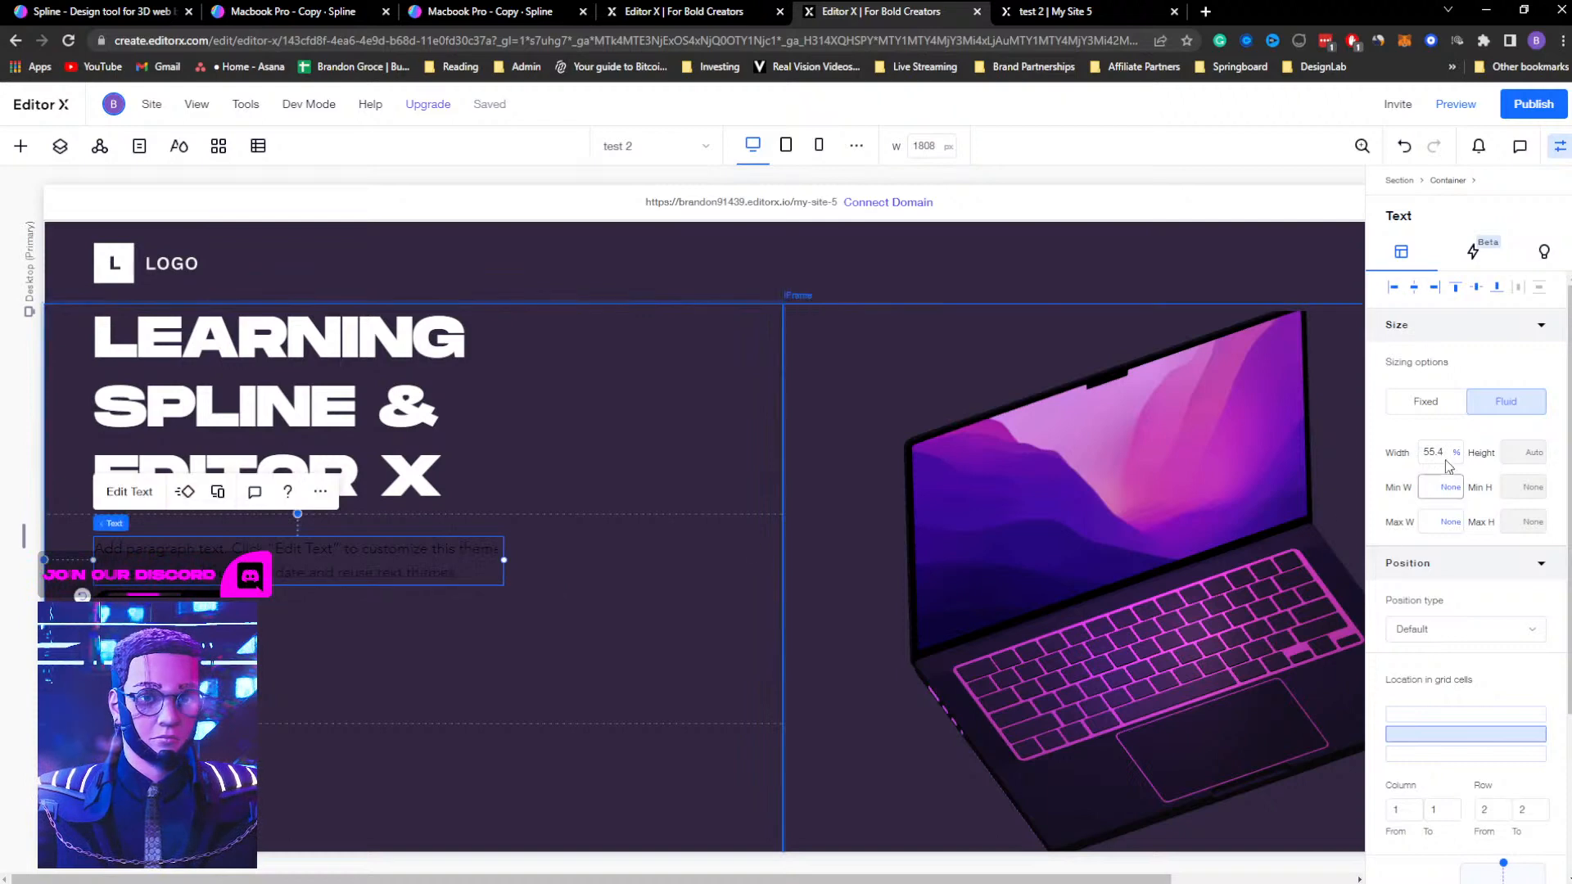
Step: Set the paragraph's font size to 16 and narrow its text box to about 49.2%
{"action": "left_click", "coordinate": [153, 492]}
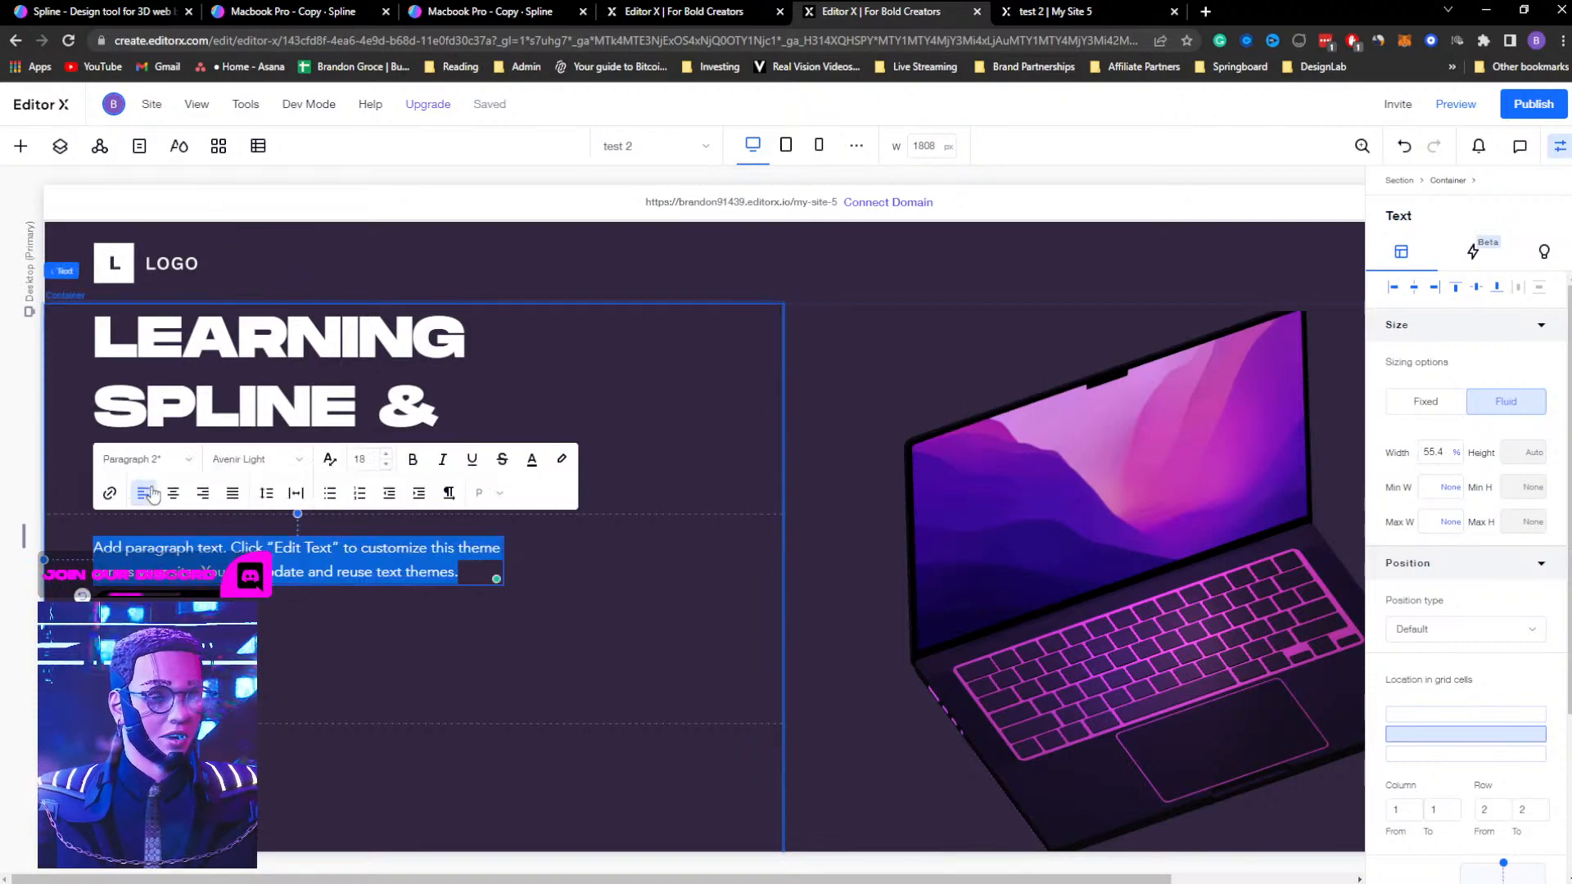
{"action": "left_click", "coordinate": [371, 460]}
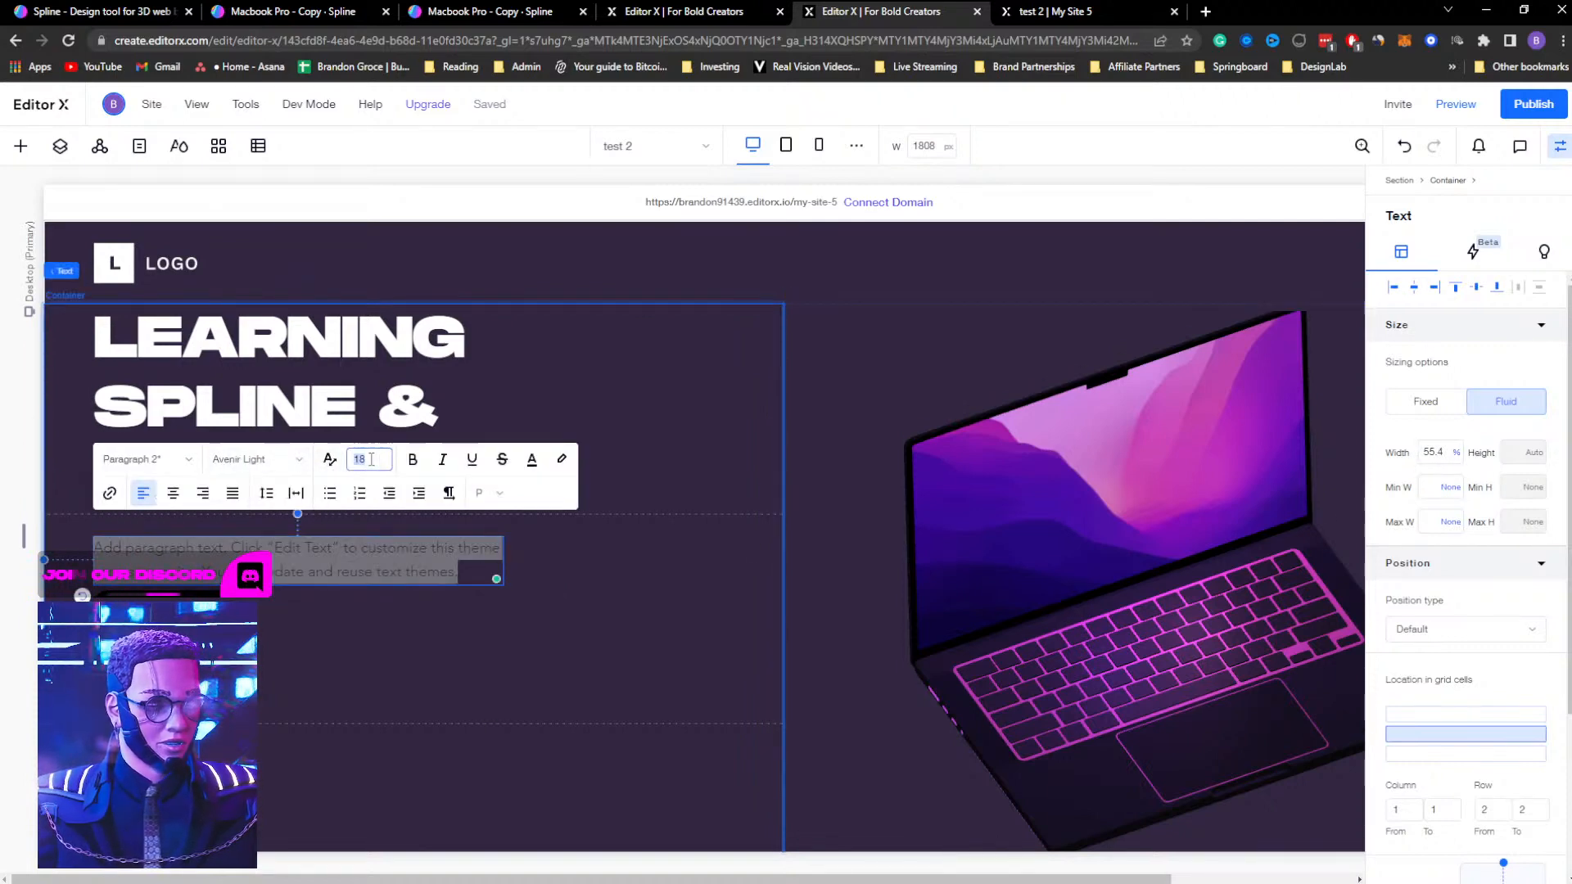
{"action": "type", "text": "16"}
{"action": "left_click", "coordinate": [617, 578]}
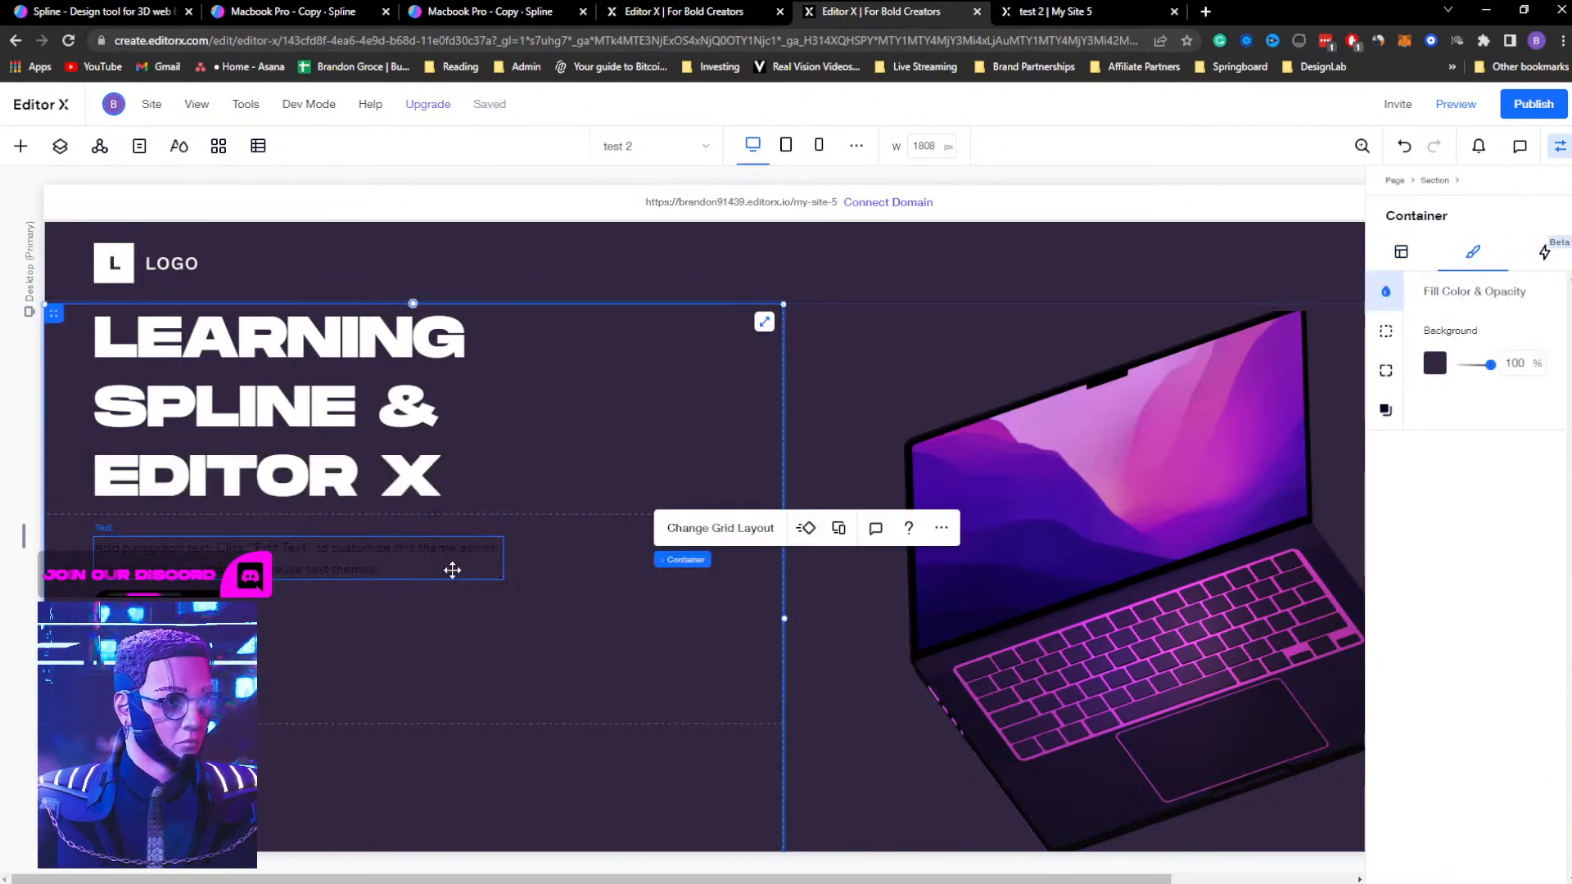
{"action": "left_click", "coordinate": [499, 562]}
{"action": "left_click_drag", "start_coordinate": [496, 558], "coordinate": [457, 557]}
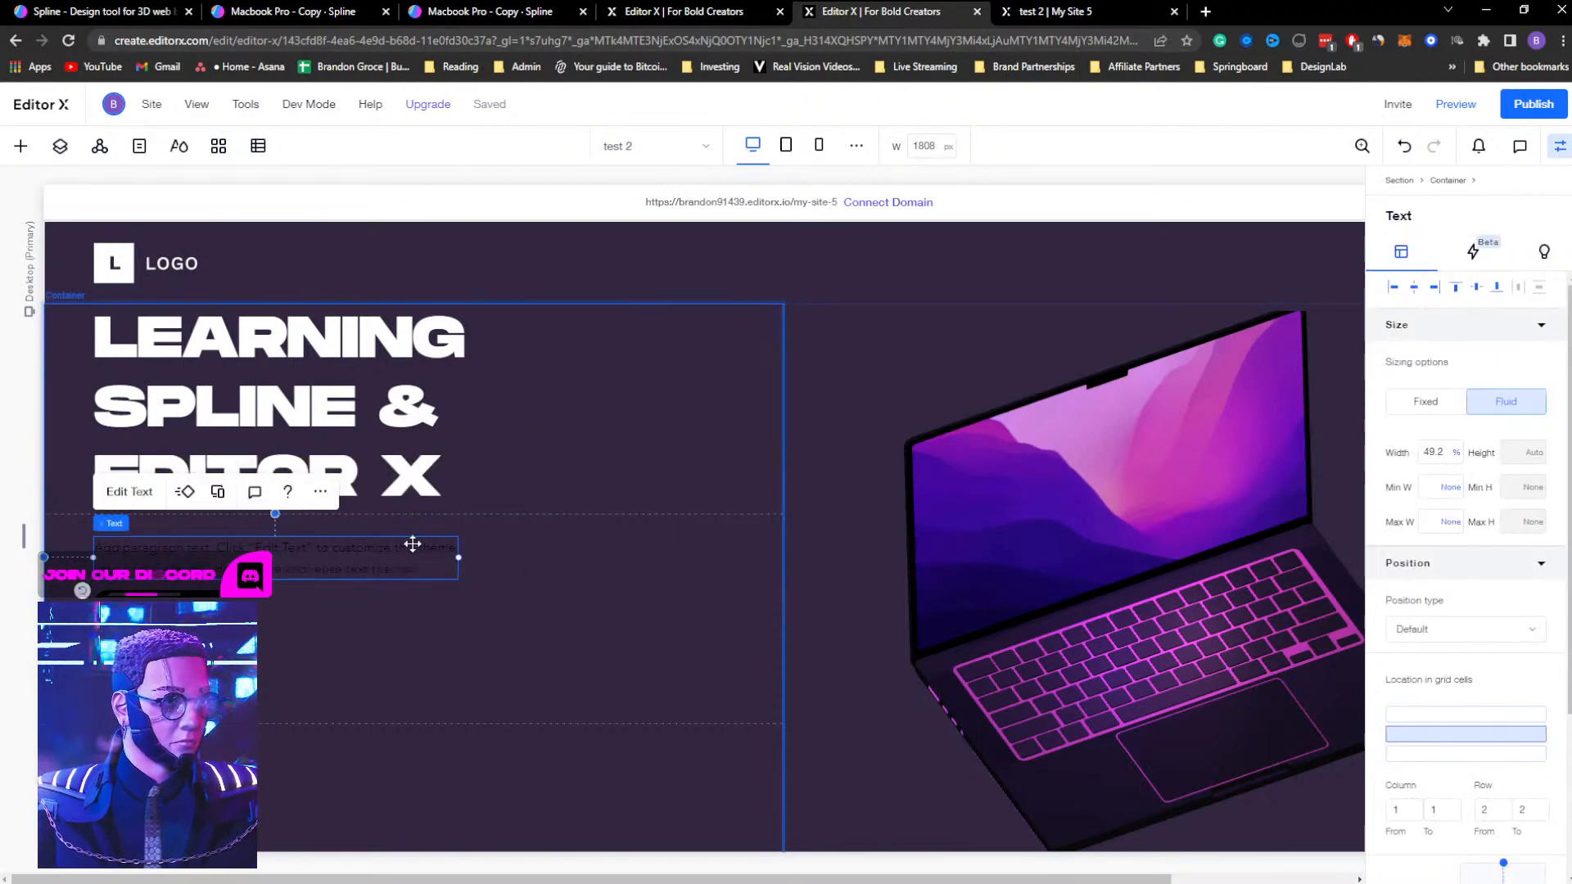
Step: Change the paragraph's text color to the light gray theme color
{"action": "left_click", "coordinate": [129, 491]}
{"action": "left_click", "coordinate": [532, 460]}
{"action": "left_click", "coordinate": [512, 574]}
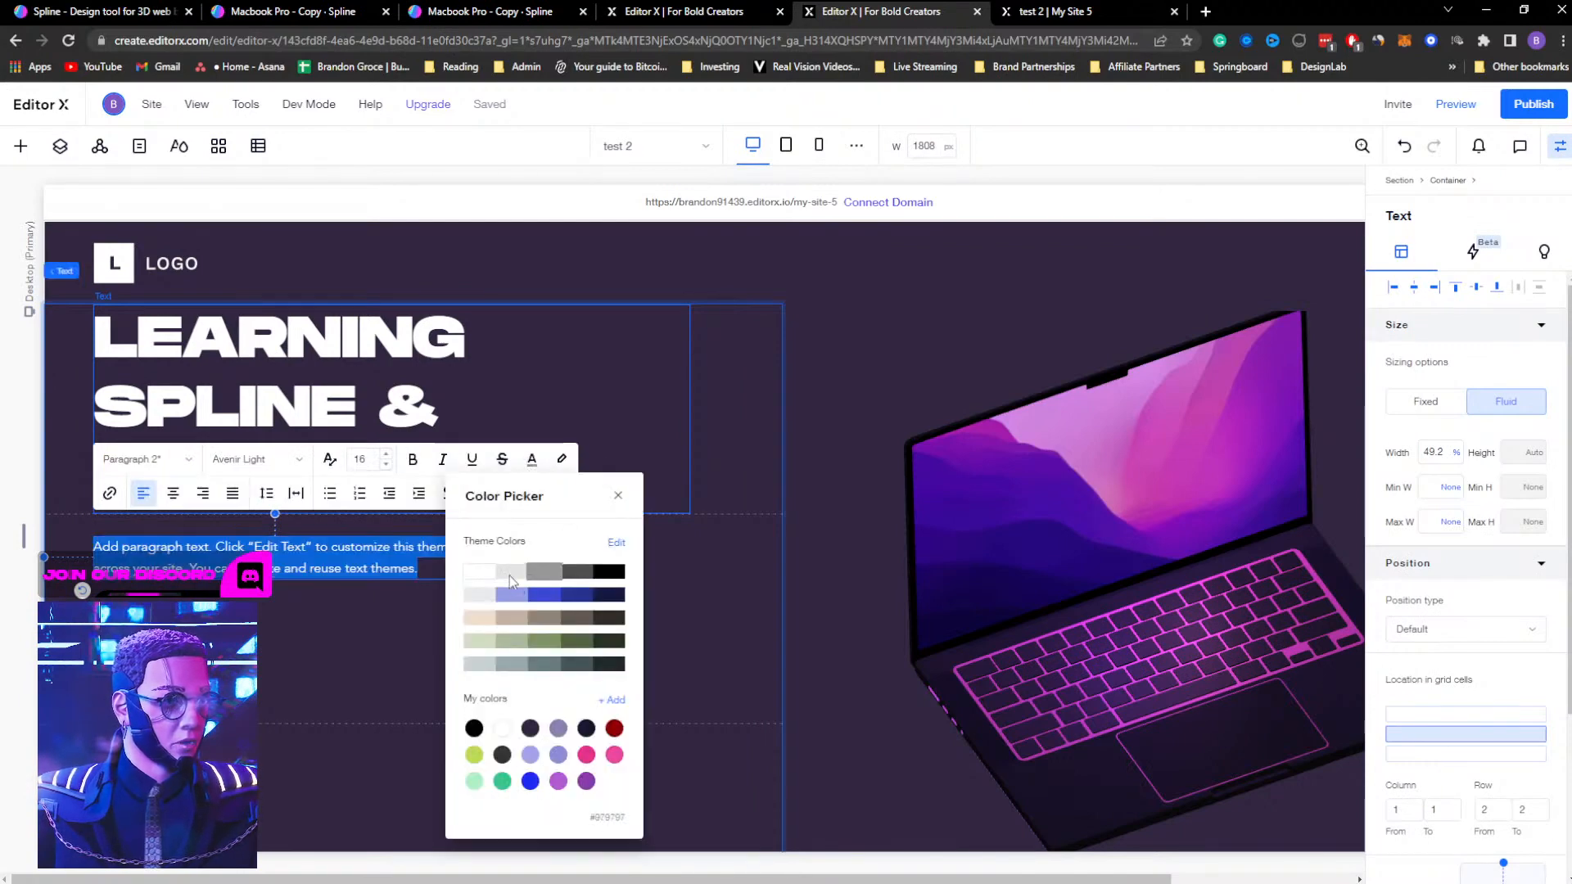
{"action": "left_click", "coordinate": [517, 578]}
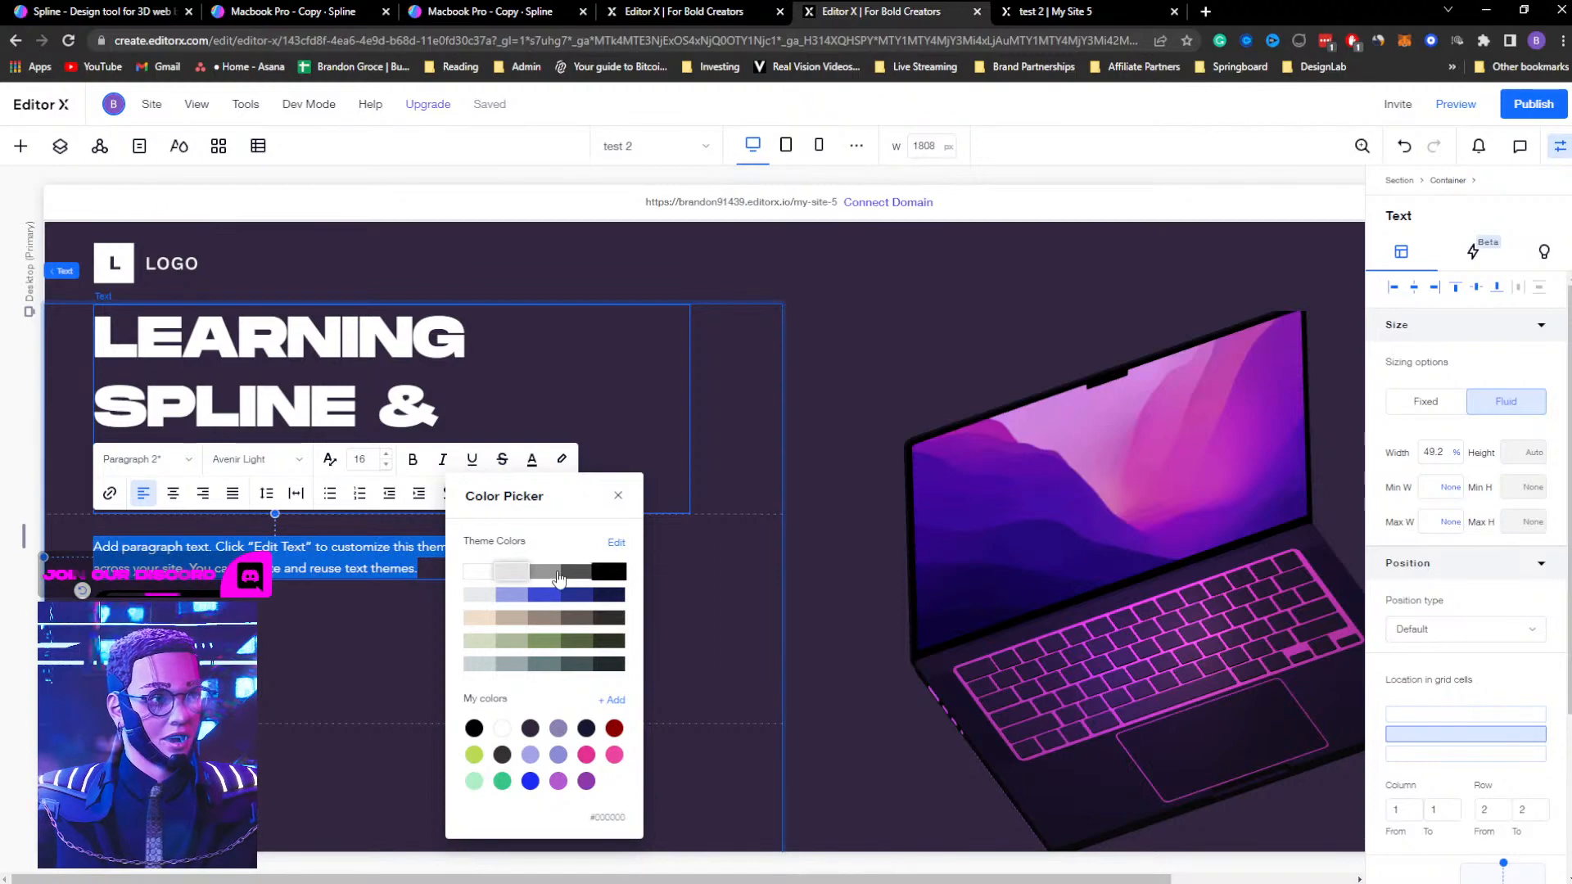
Step: Finish the paragraph's text editing and add a button to the container, placed just below the paragraph and left-aligned with it
{"action": "left_click", "coordinate": [703, 569]}
{"action": "left_click", "coordinate": [702, 586]}
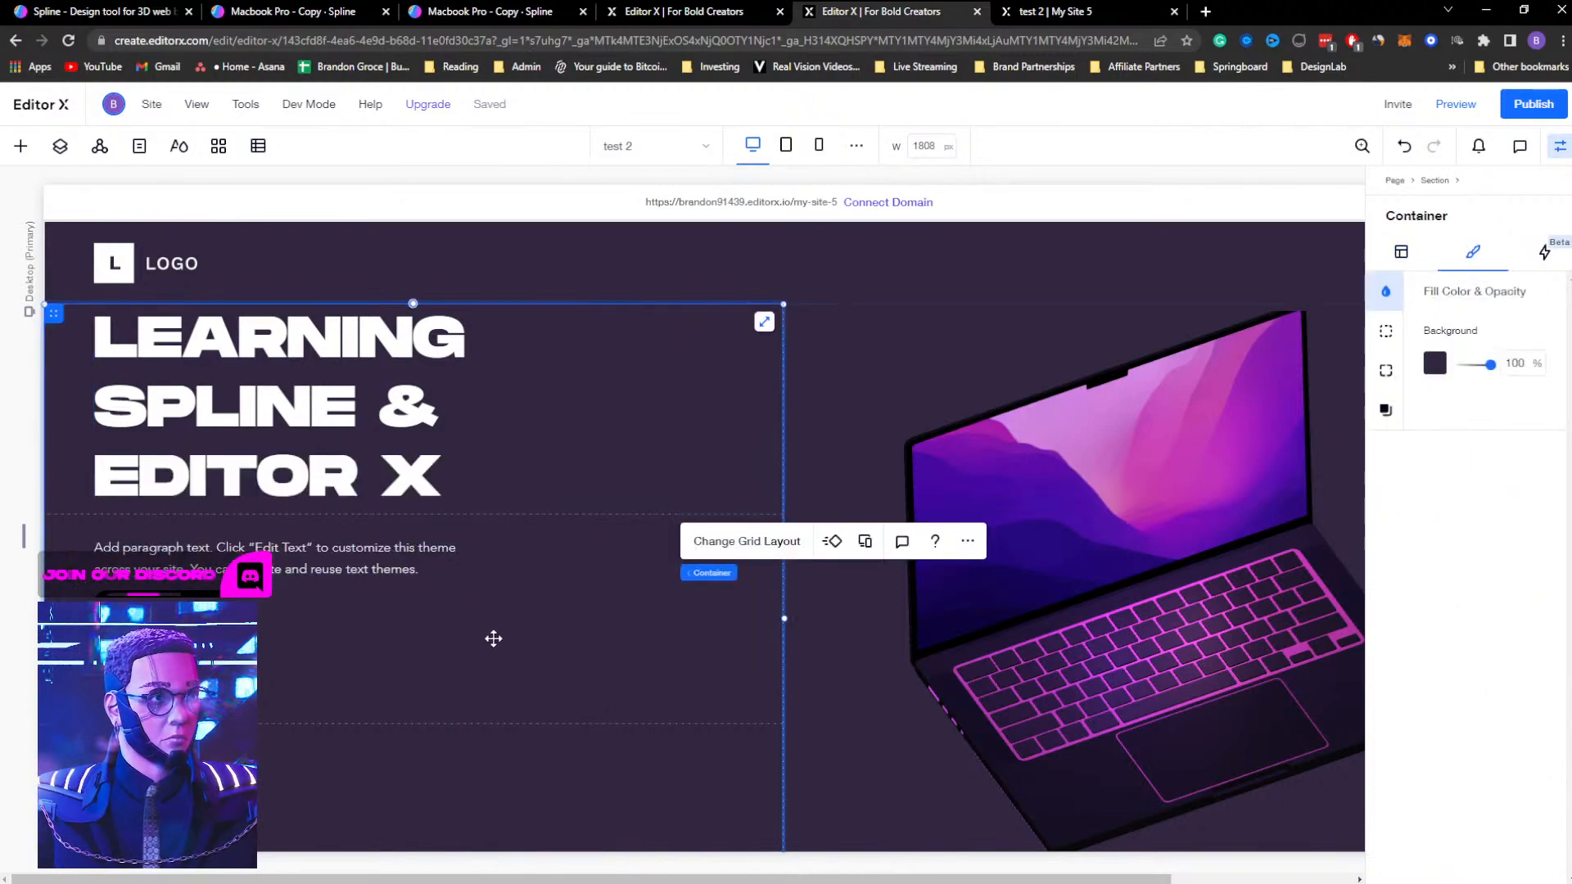
{"action": "left_click", "coordinate": [303, 567]}
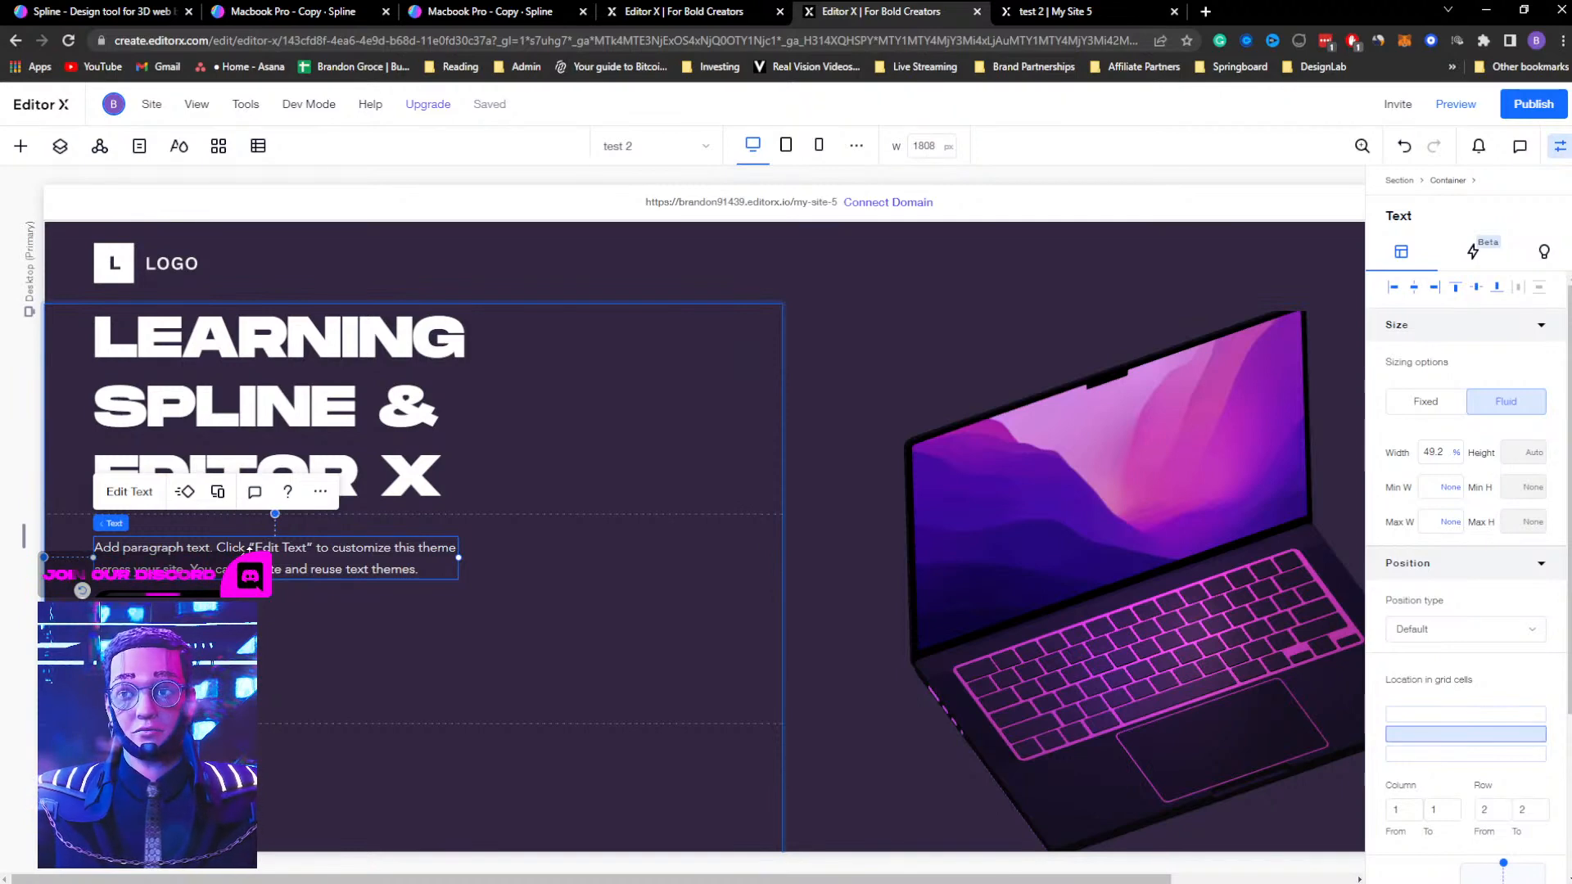
{"action": "left_click", "coordinate": [312, 637]}
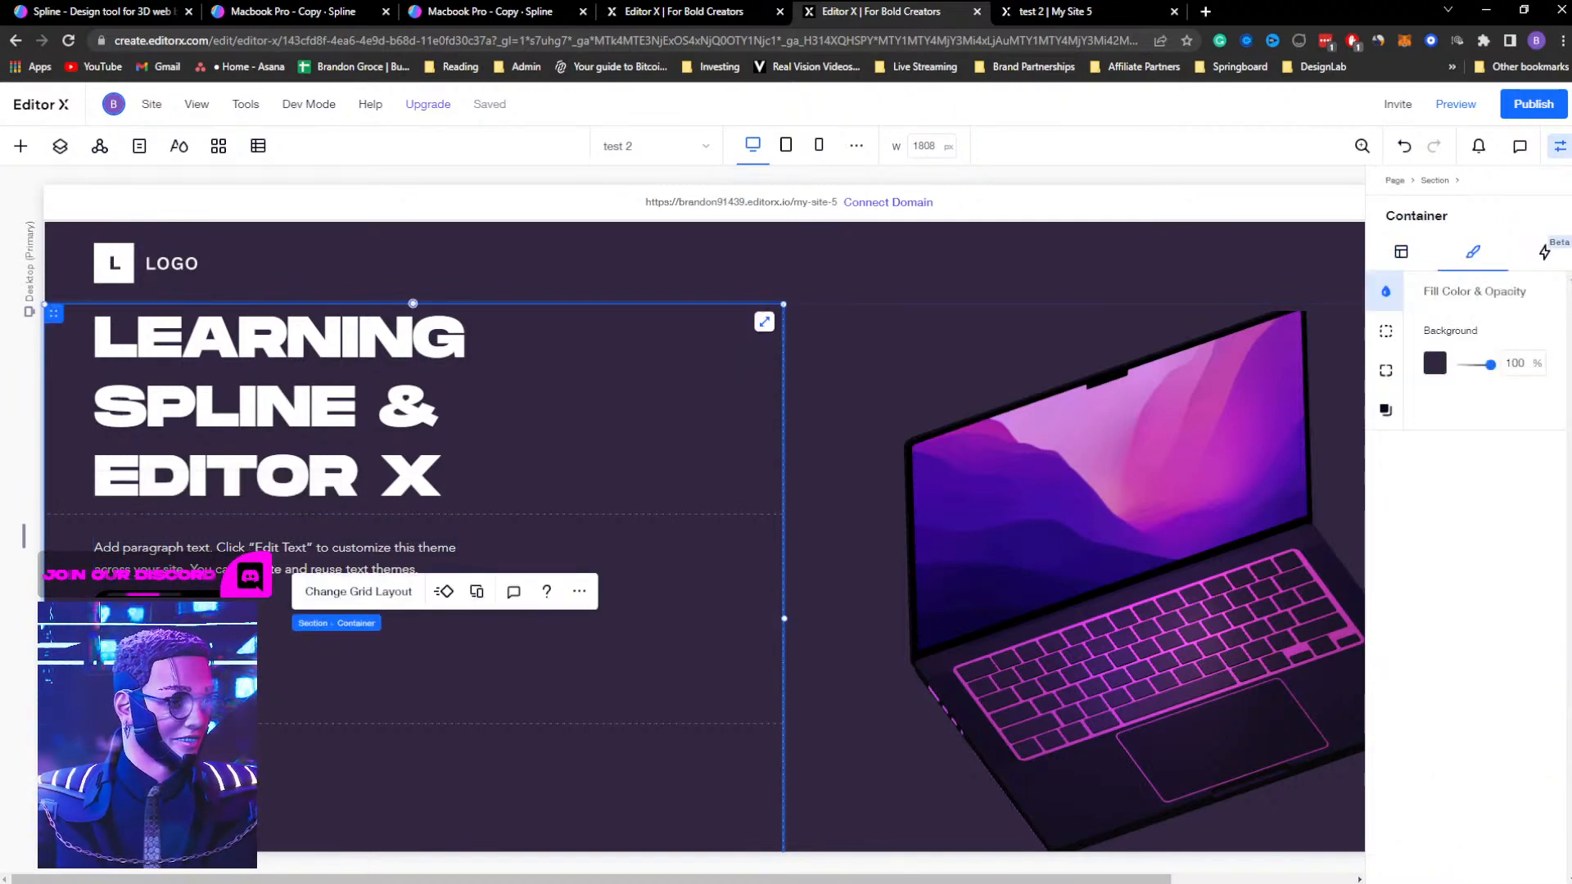
{"action": "right_click", "coordinate": [351, 638]}
{"action": "mouse_move", "coordinate": [271, 533]}
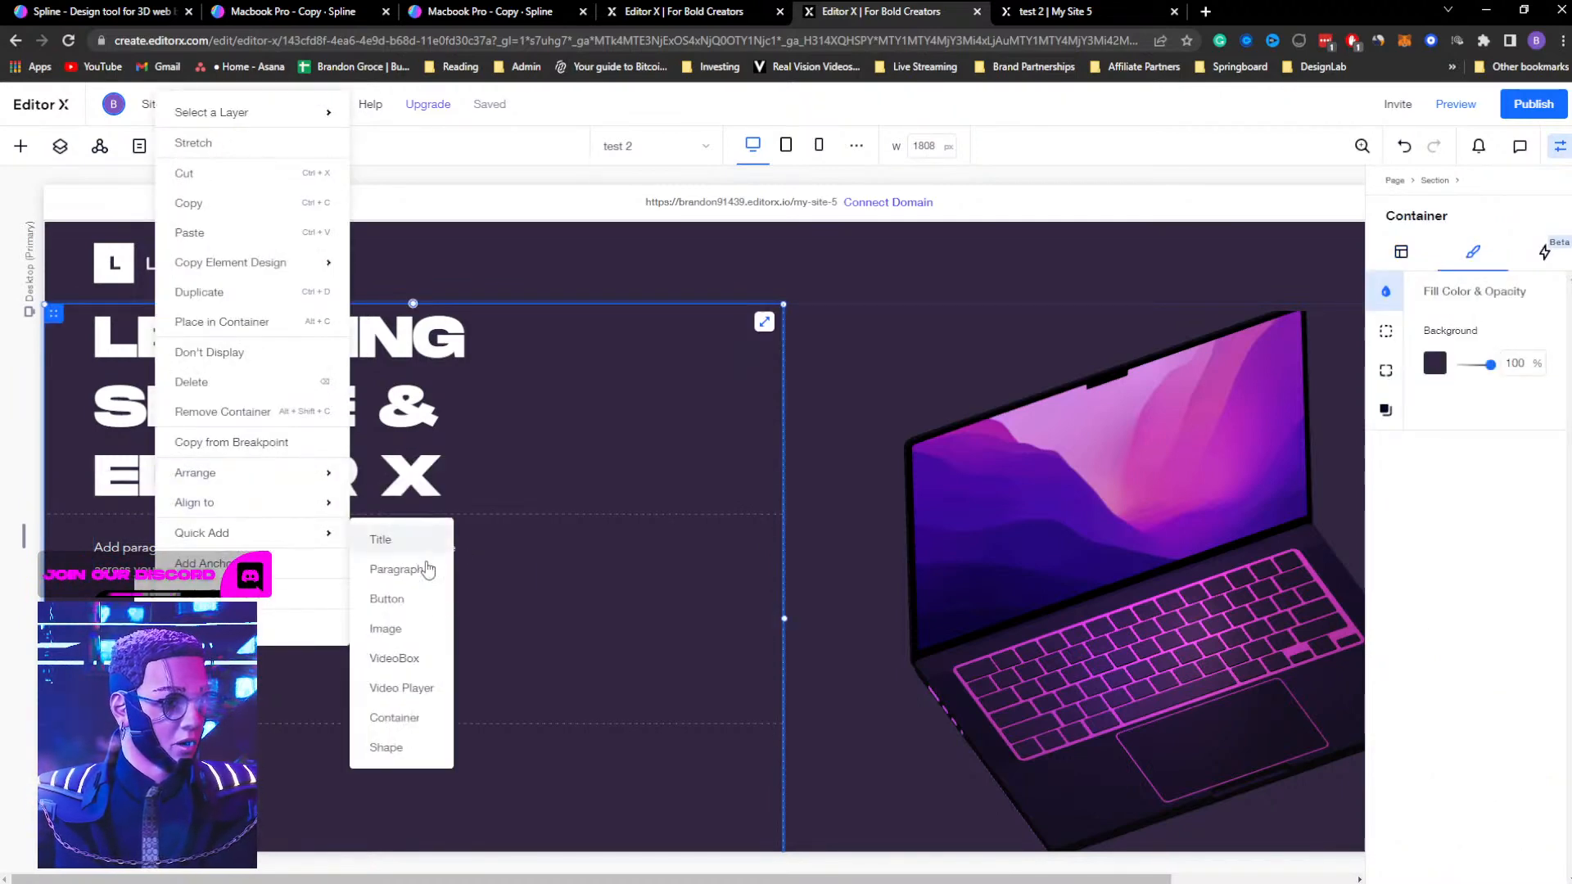
{"action": "left_click", "coordinate": [403, 611]}
{"action": "left_click_drag", "start_coordinate": [213, 659], "coordinate": [259, 645]}
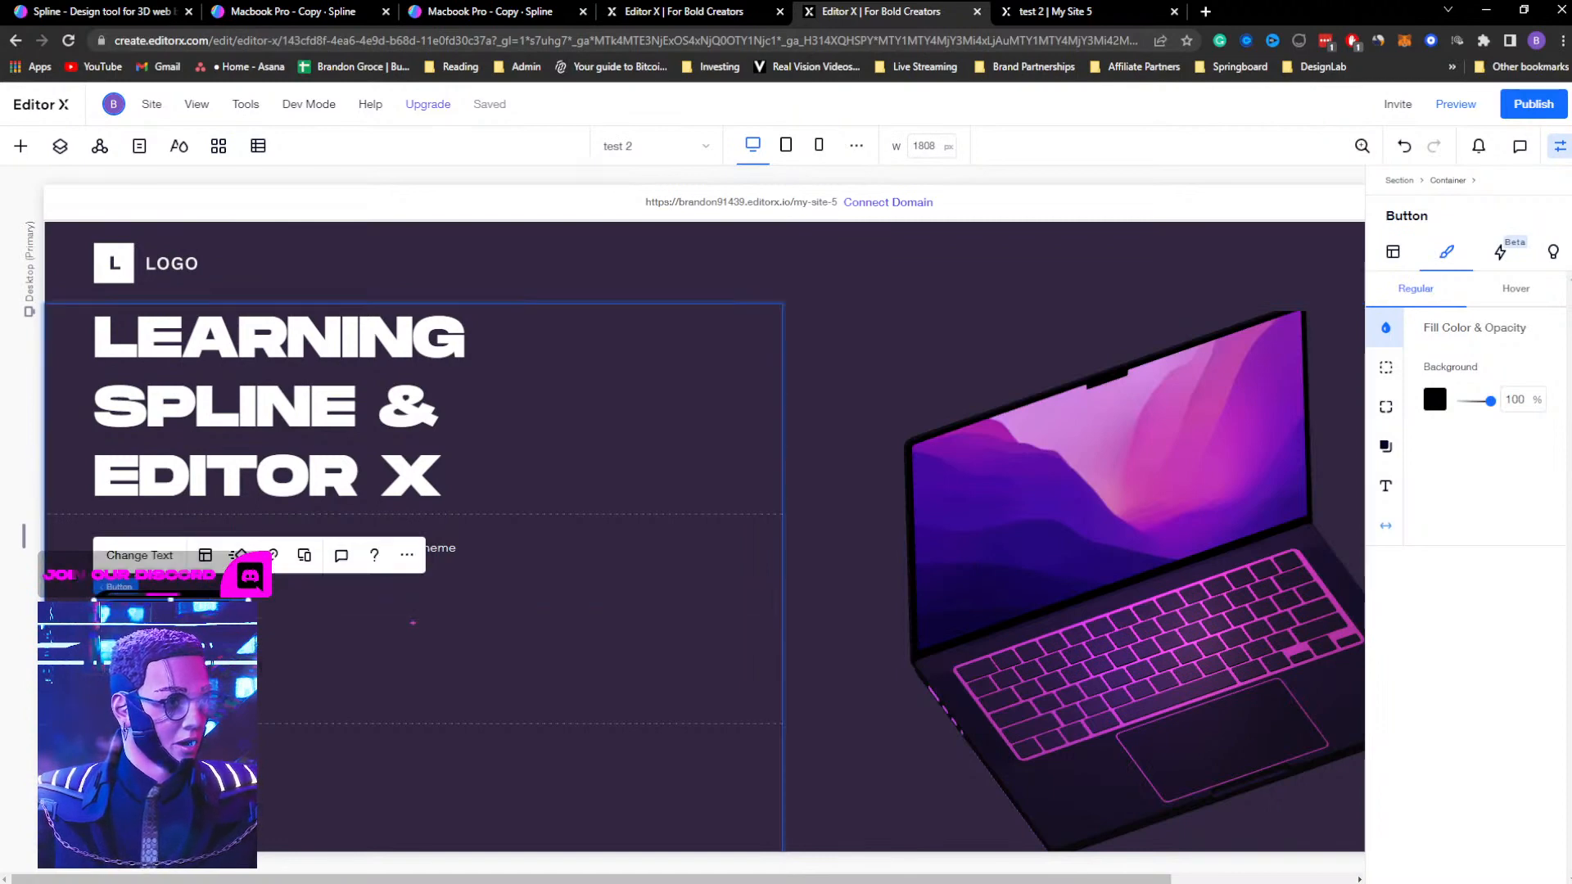
{"action": "left_click", "coordinate": [139, 555]}
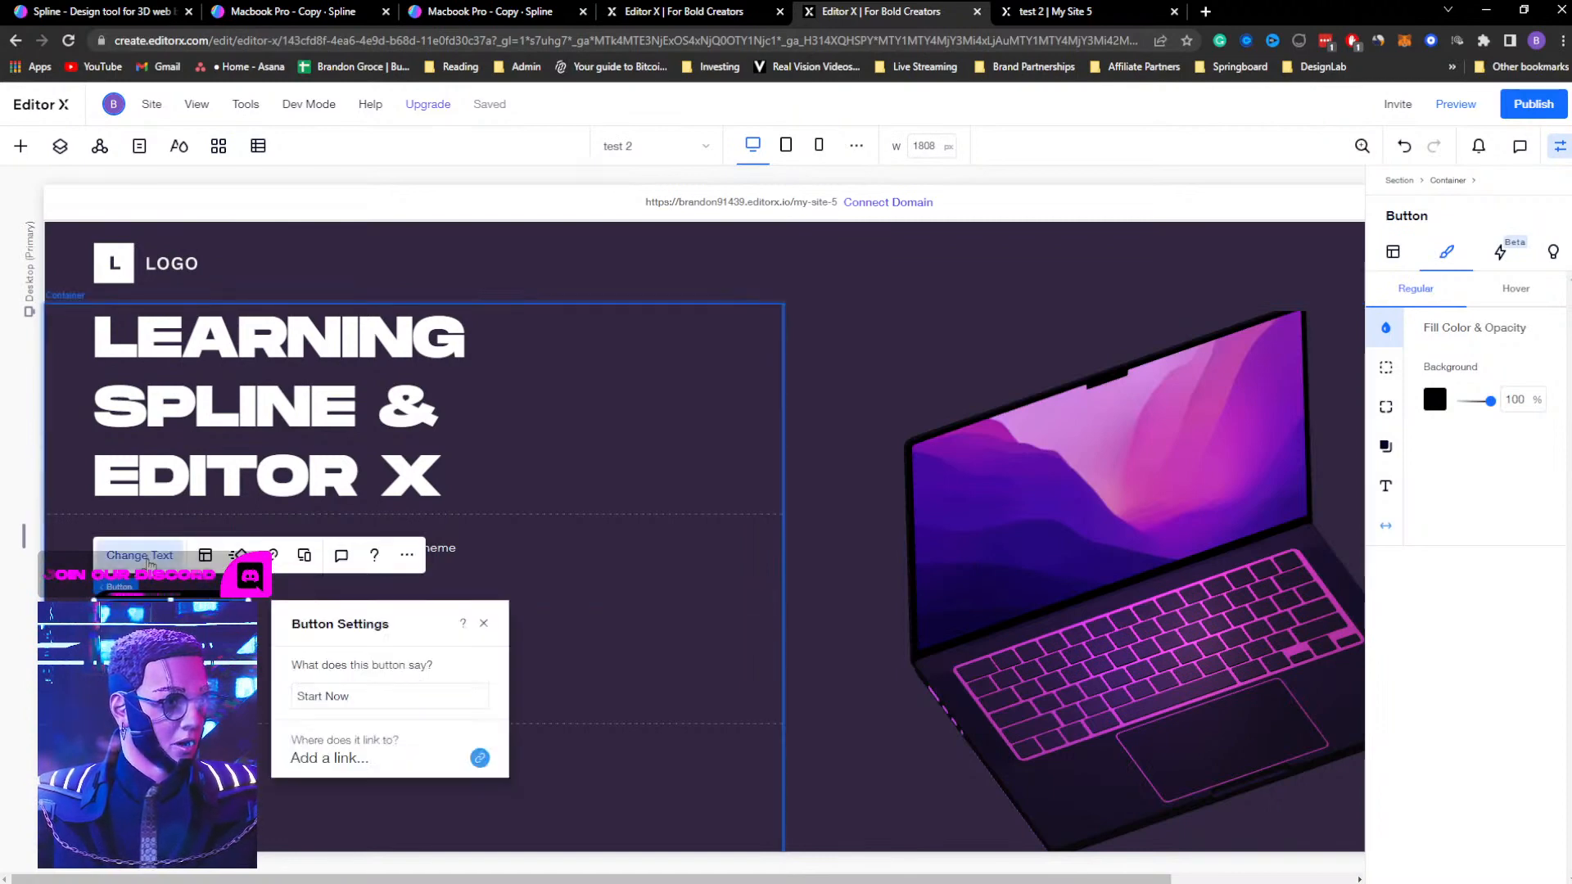
{"action": "left_click", "coordinate": [549, 582]}
{"action": "left_click", "coordinate": [205, 629]}
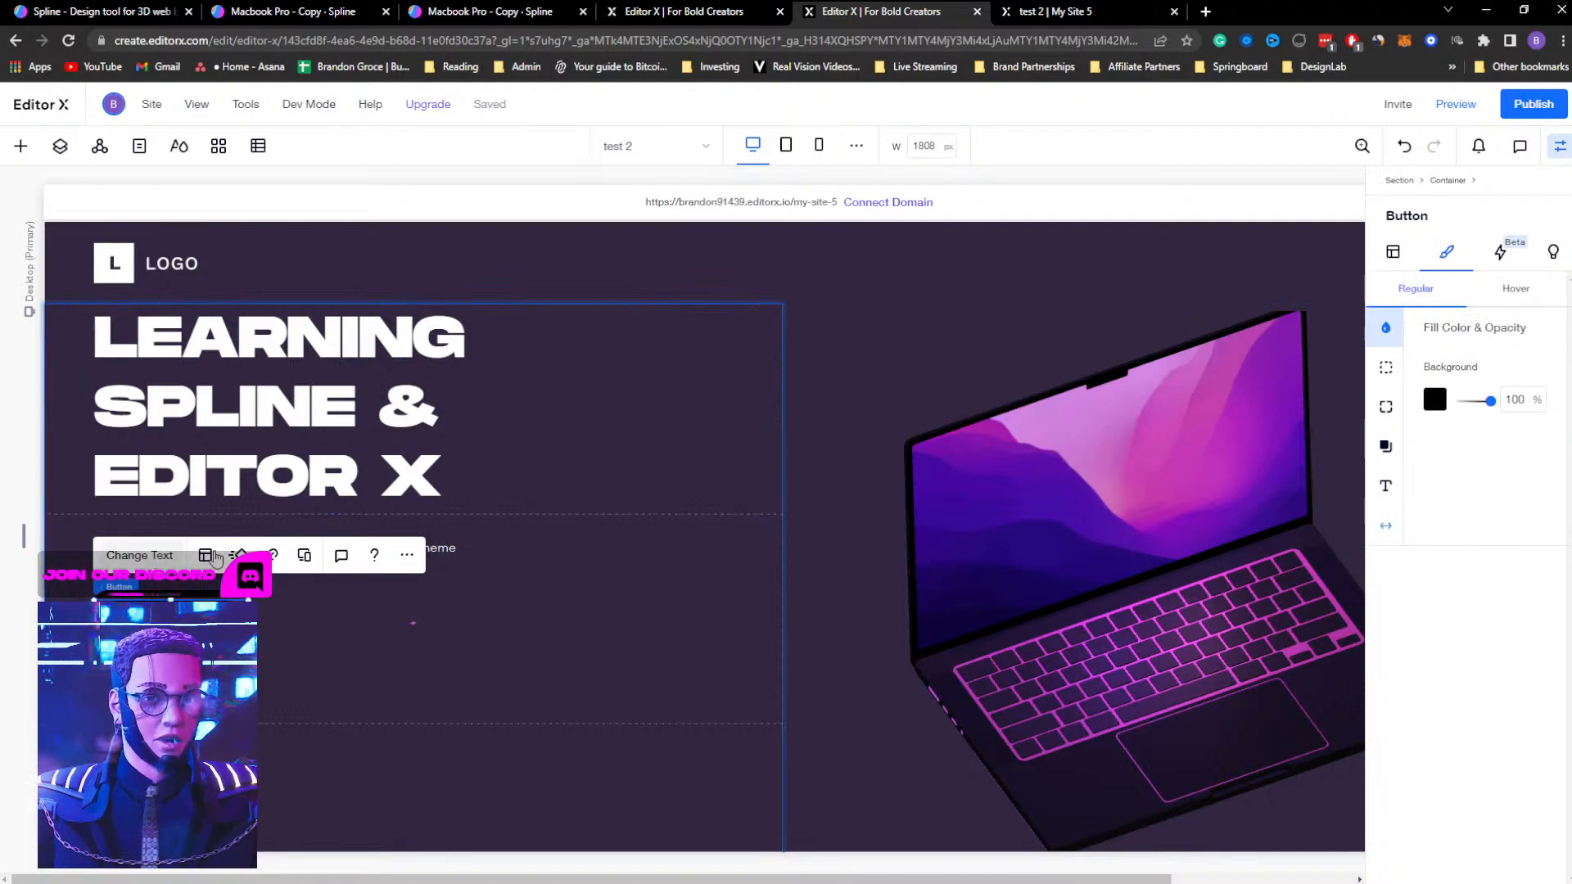
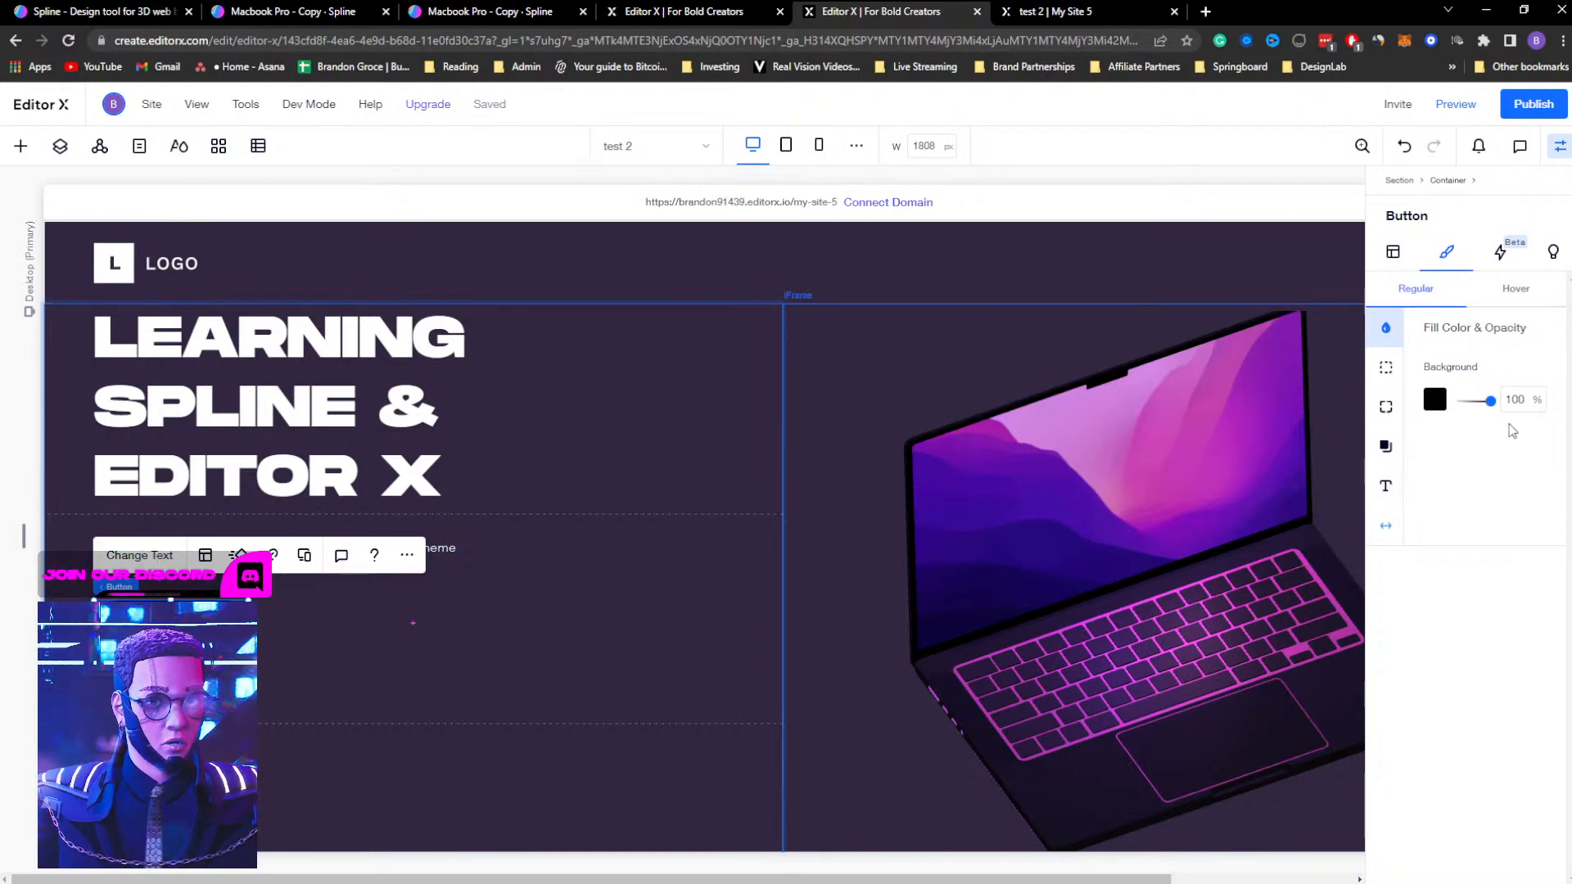
Step: Change the button's background fill to the saved pink color #ED45A0
{"action": "left_click", "coordinate": [1434, 399]}
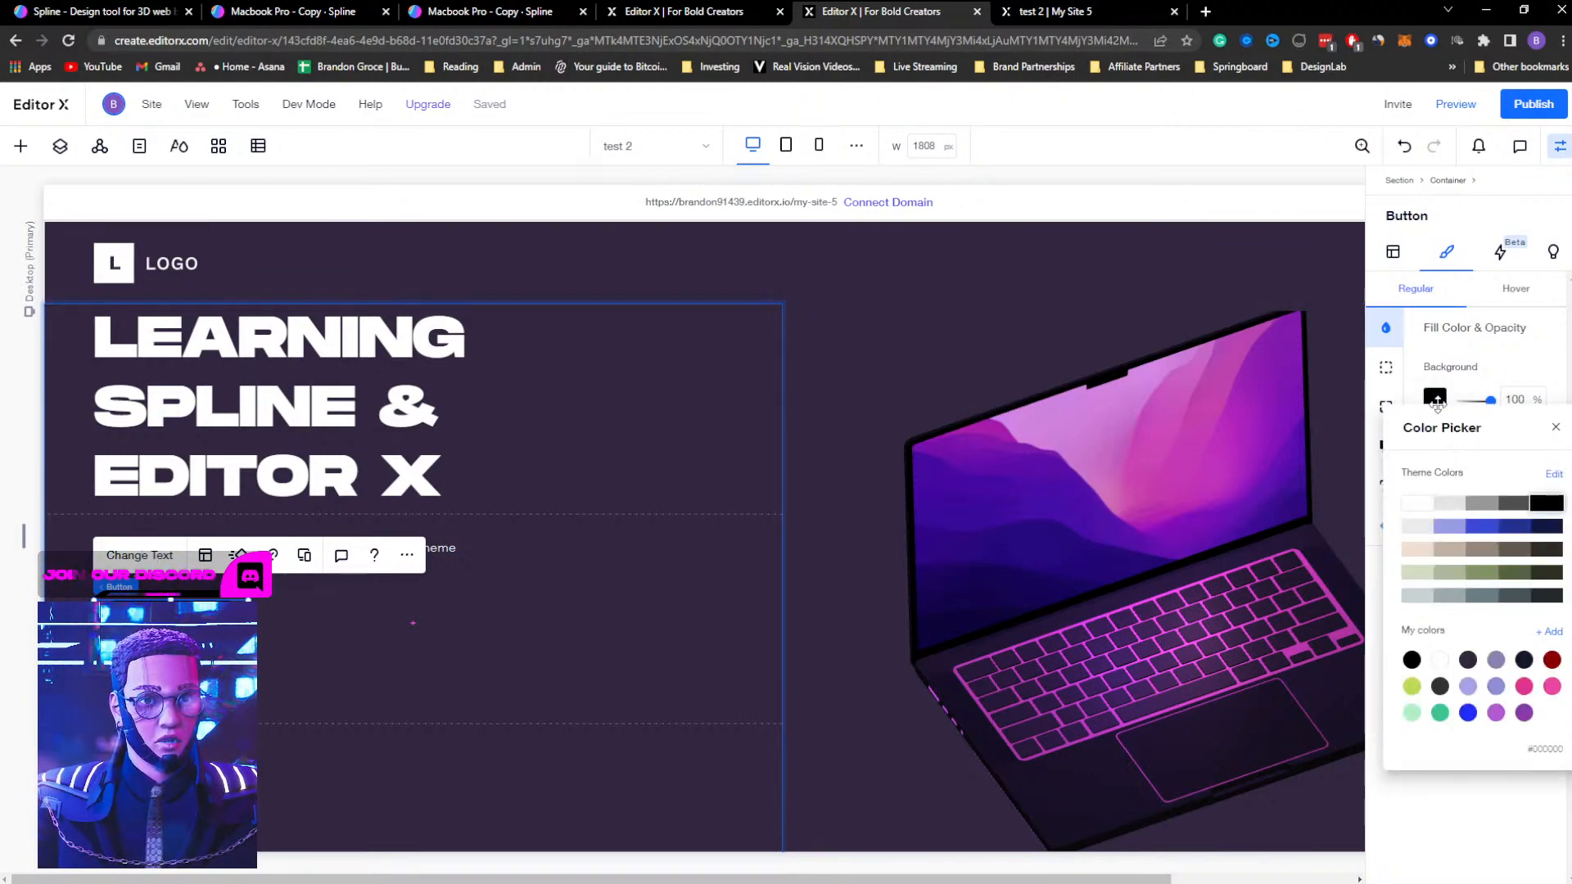
{"action": "left_click", "coordinate": [1524, 687]}
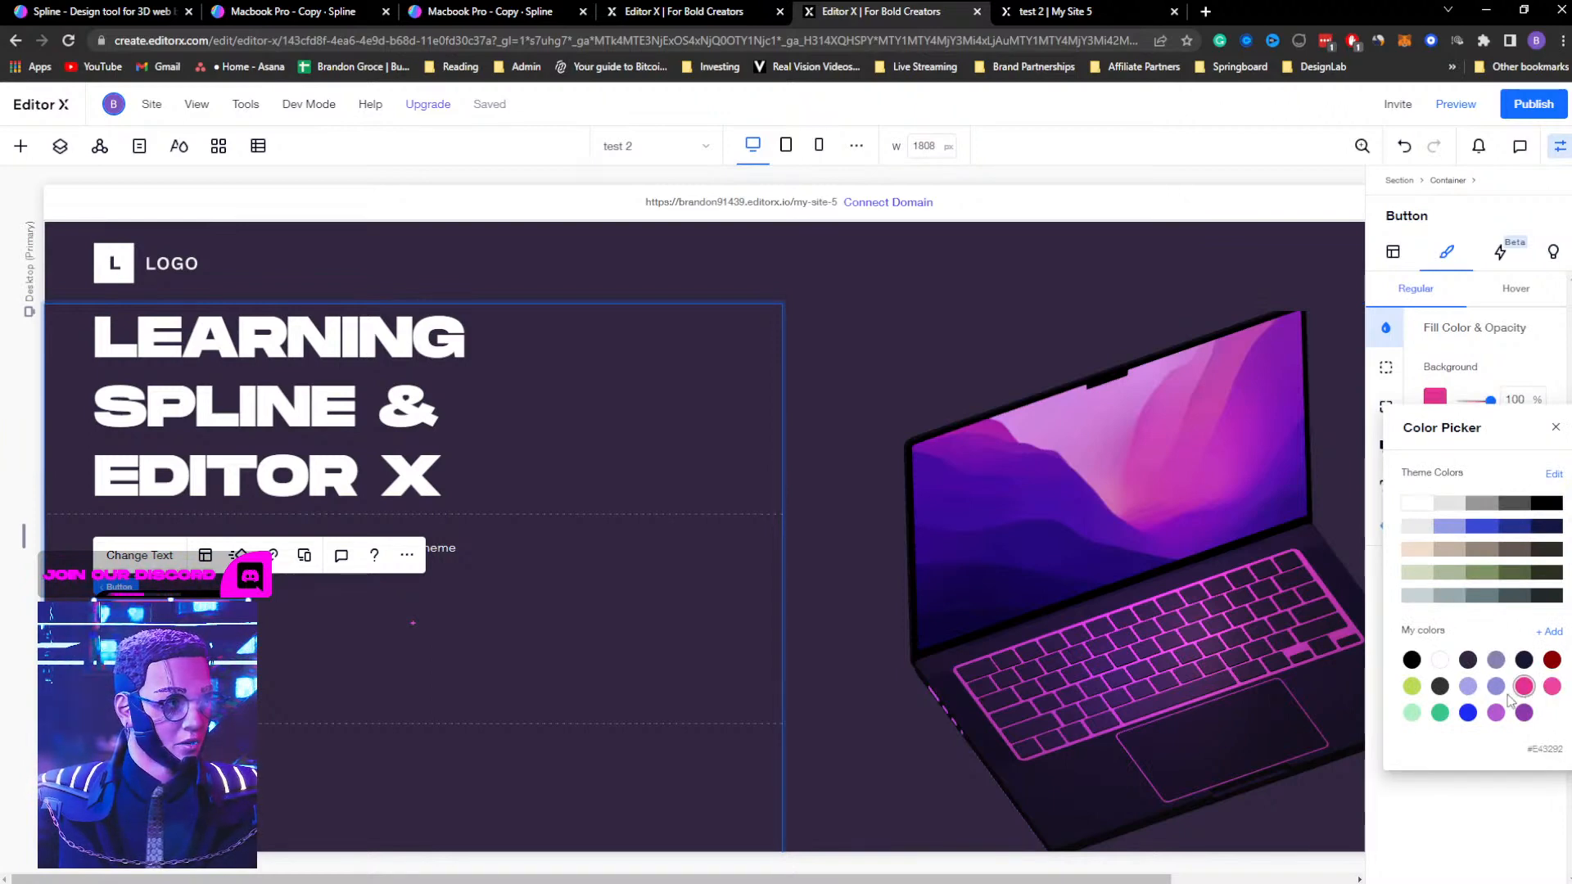
{"action": "left_click", "coordinate": [1555, 691]}
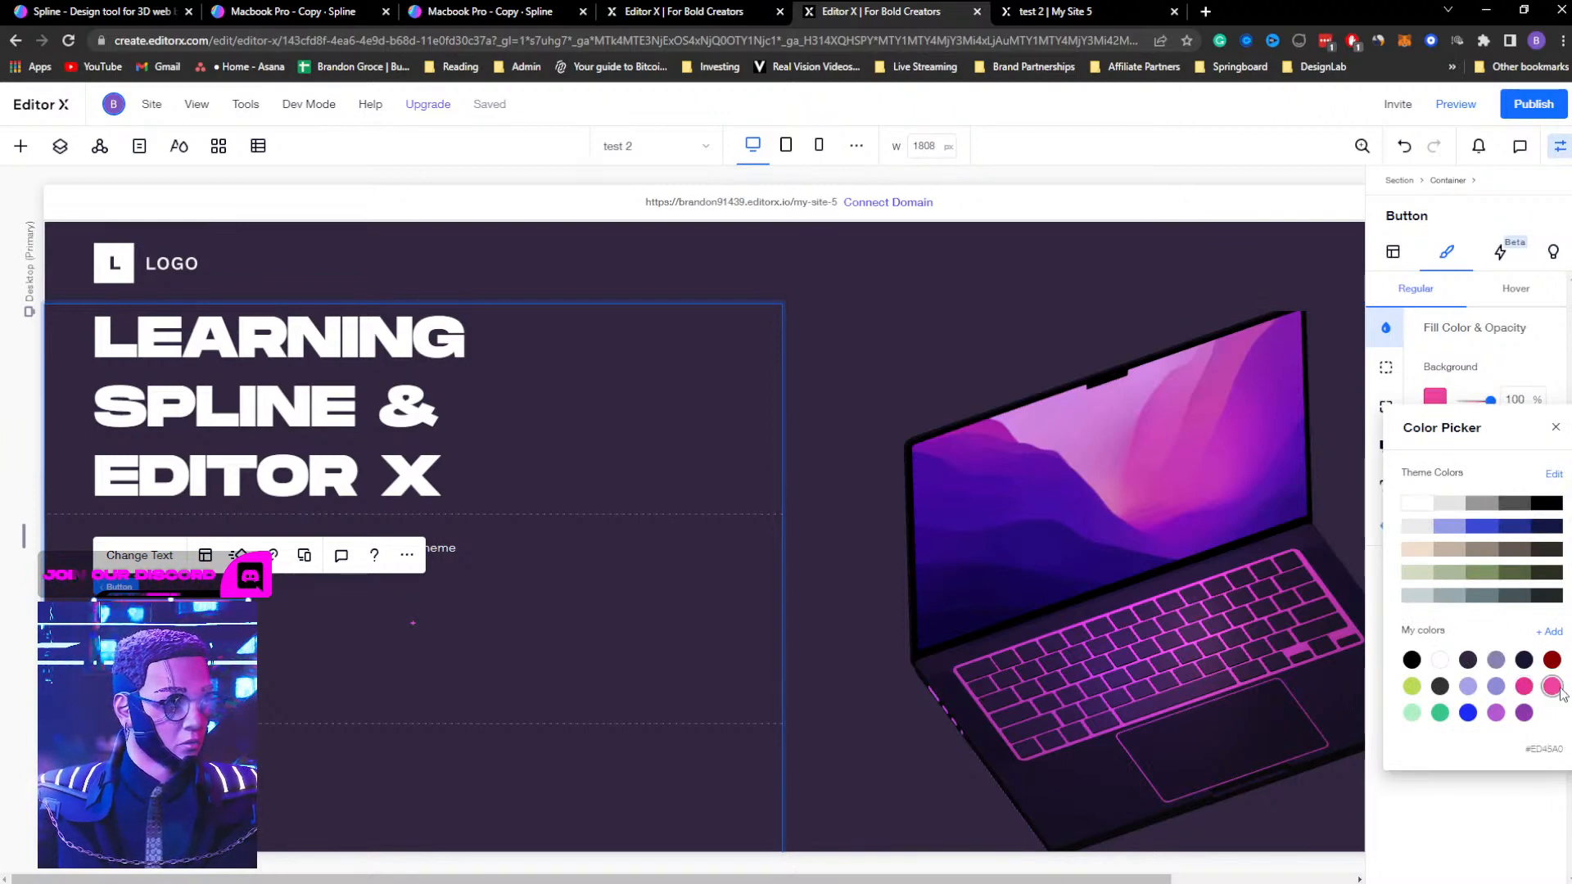
{"action": "left_click", "coordinate": [1516, 812]}
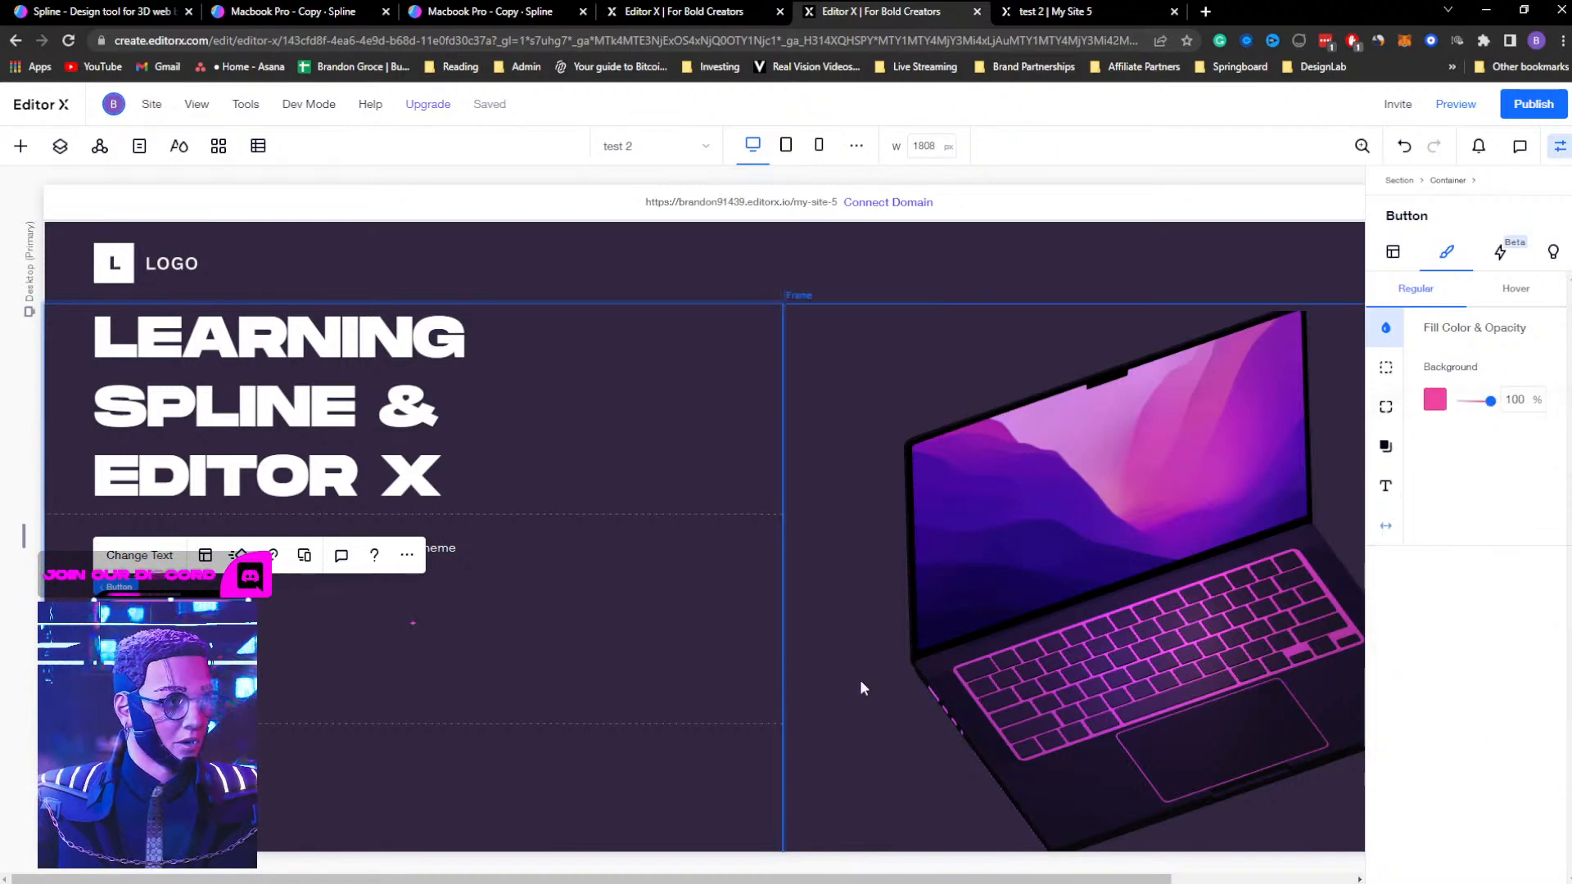
{"action": "left_click", "coordinate": [492, 649]}
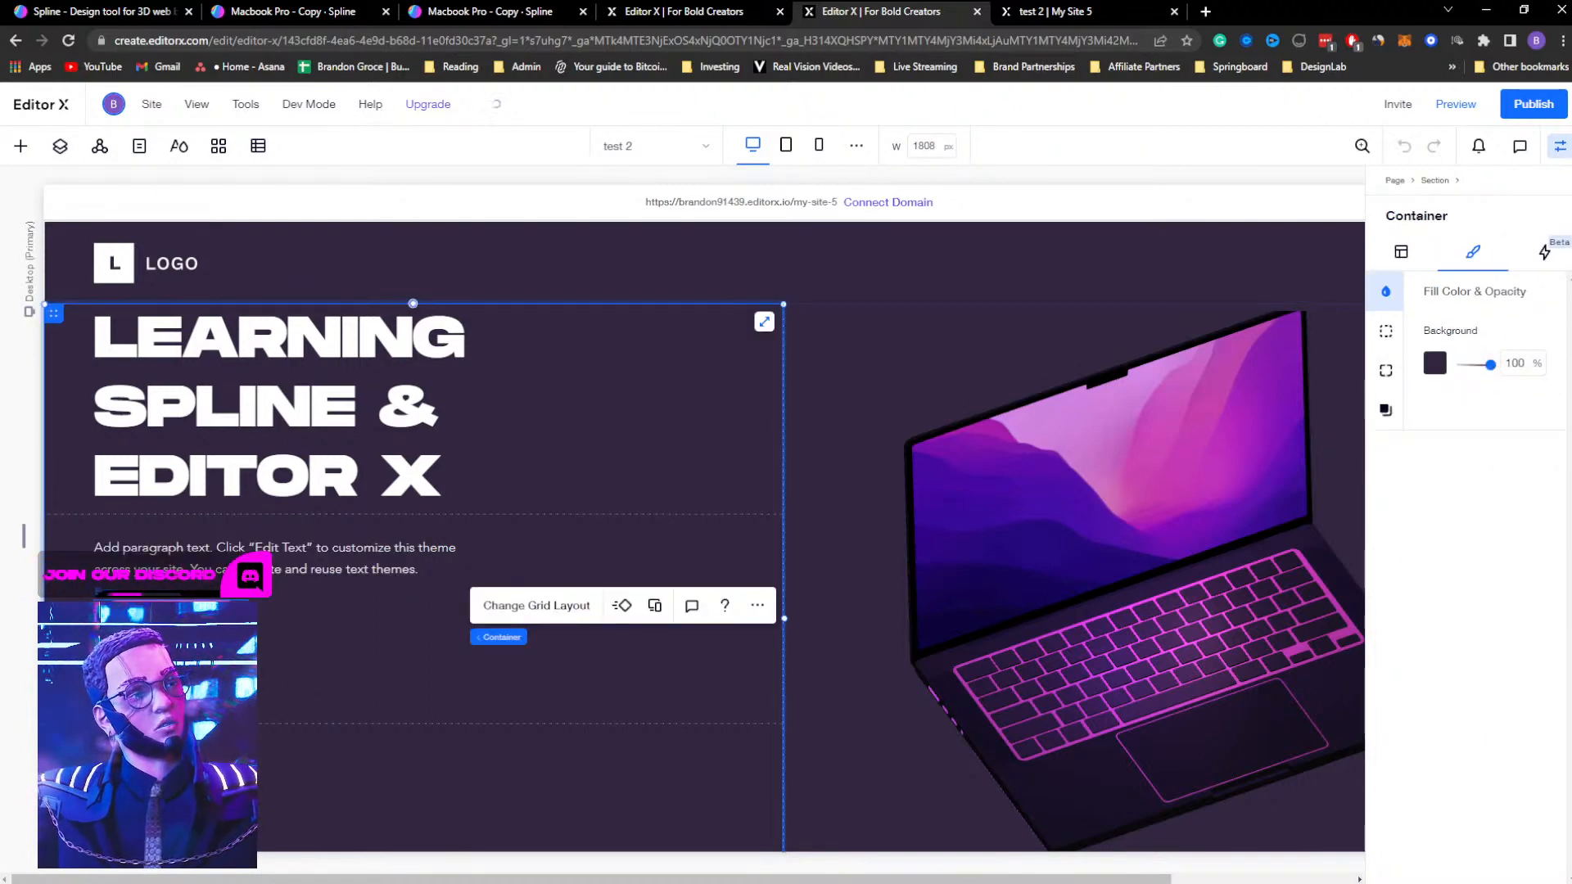
{"action": "left_click", "coordinate": [171, 623]}
{"action": "left_click", "coordinate": [149, 556]}
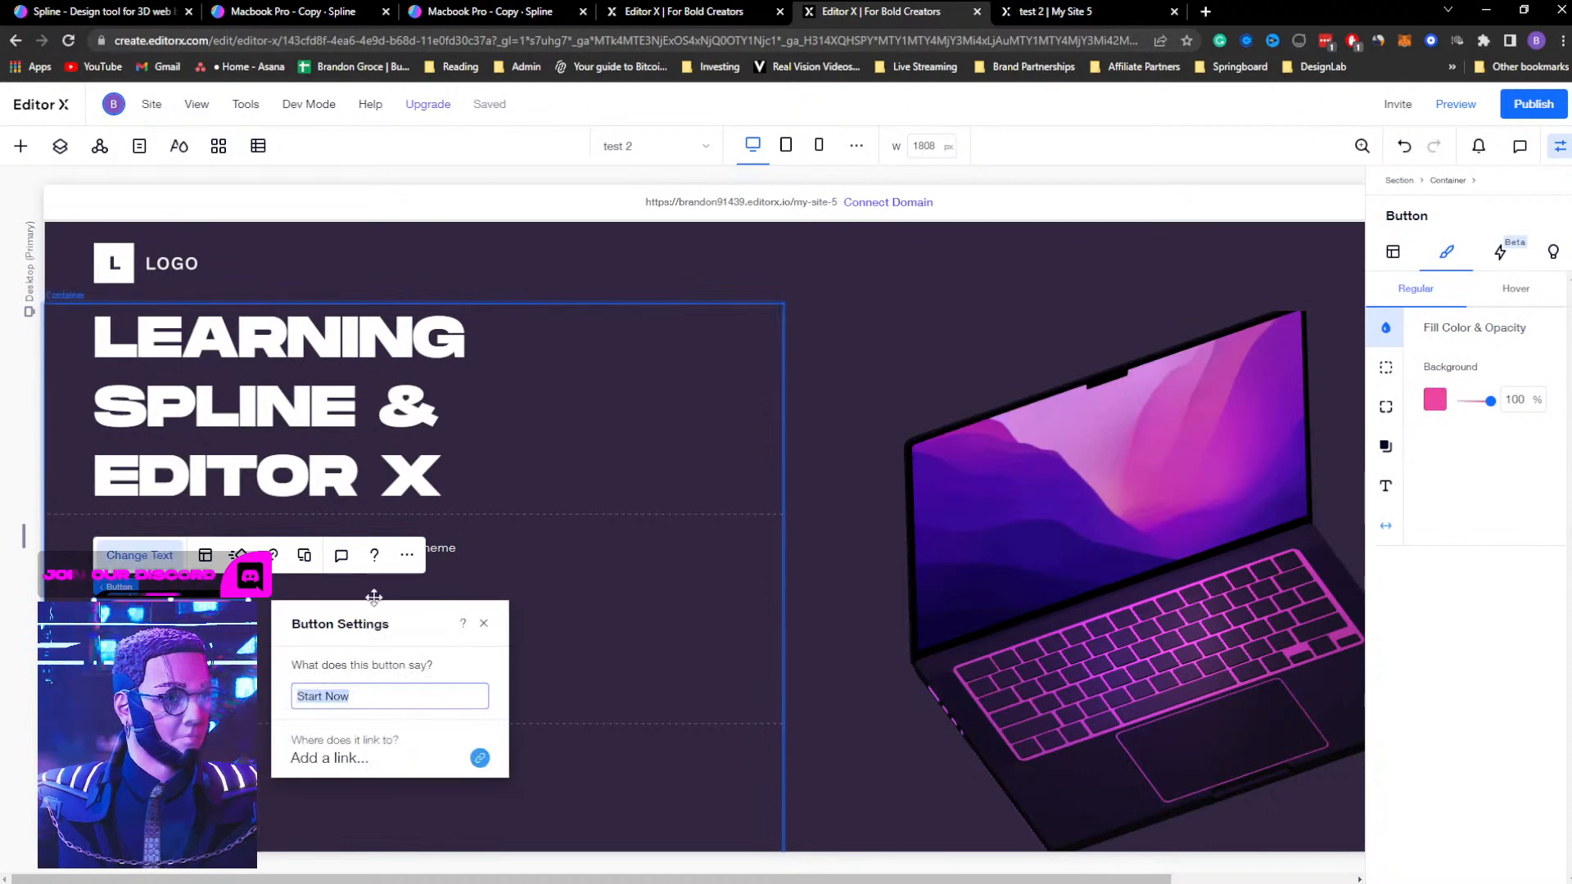
{"action": "left_click", "coordinate": [640, 569]}
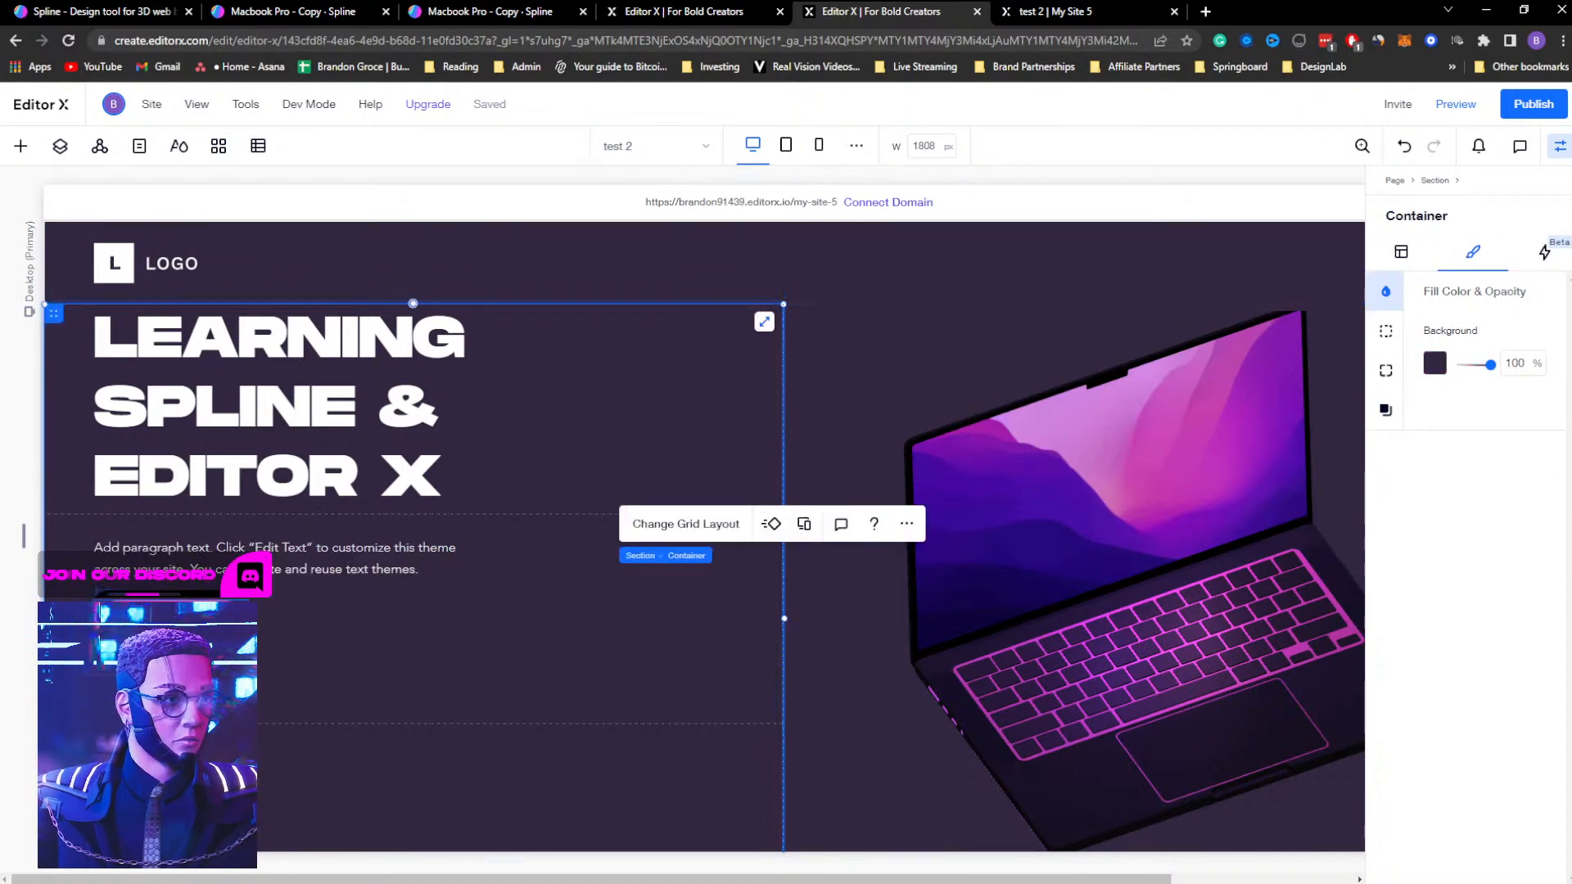
Step: Change the button's text color to the black theme color and deselect the button
{"action": "left_click", "coordinate": [171, 623]}
{"action": "left_click", "coordinate": [1386, 486]}
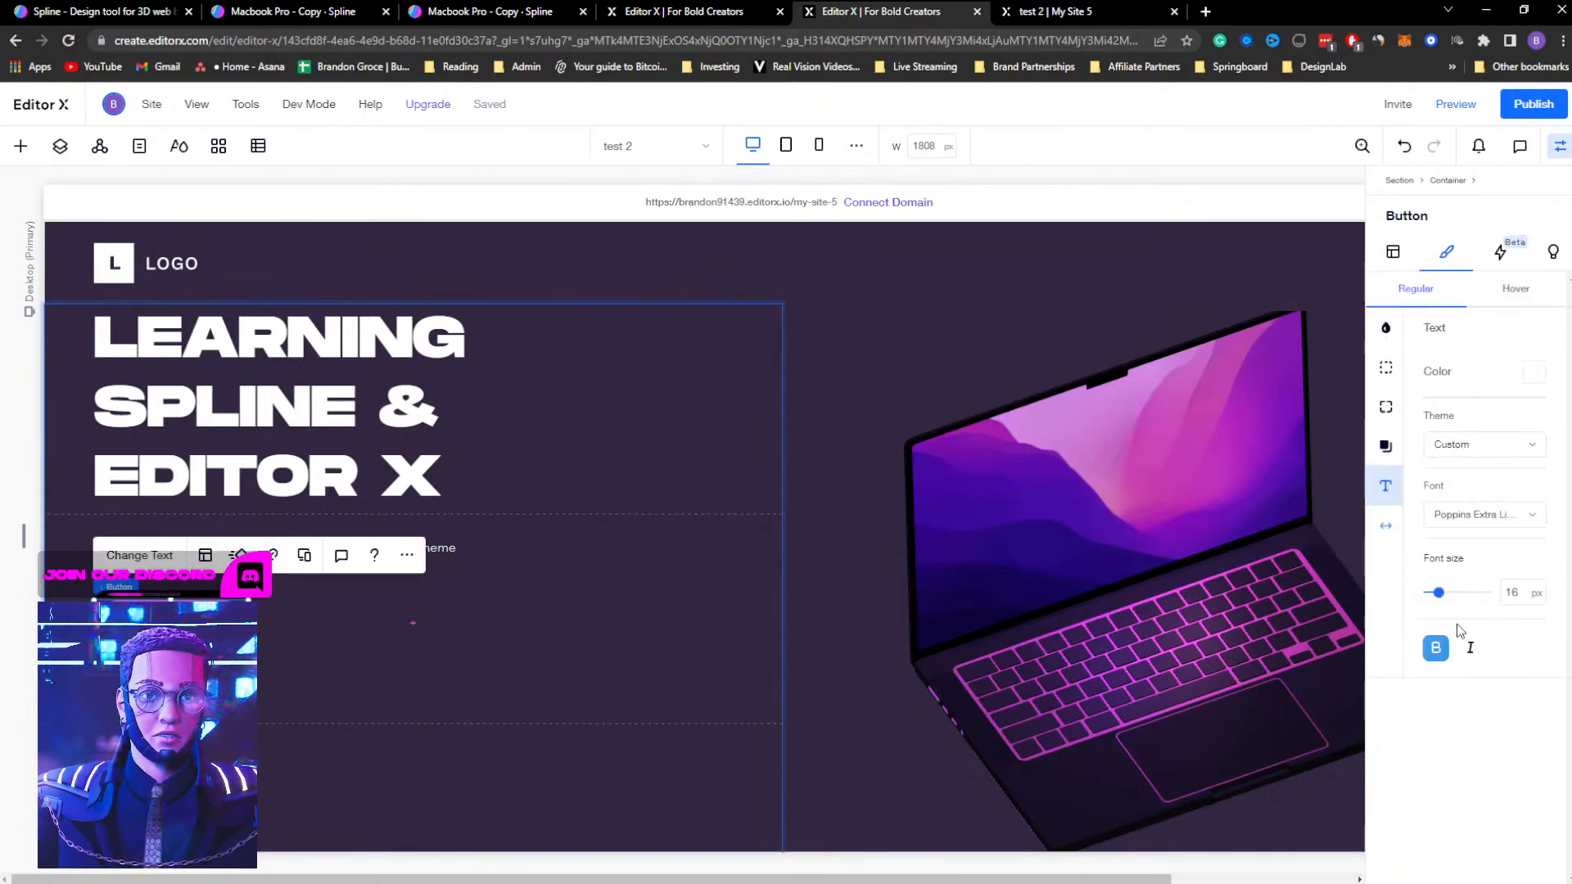
{"action": "left_click", "coordinate": [1533, 373]}
{"action": "left_click", "coordinate": [1552, 477]}
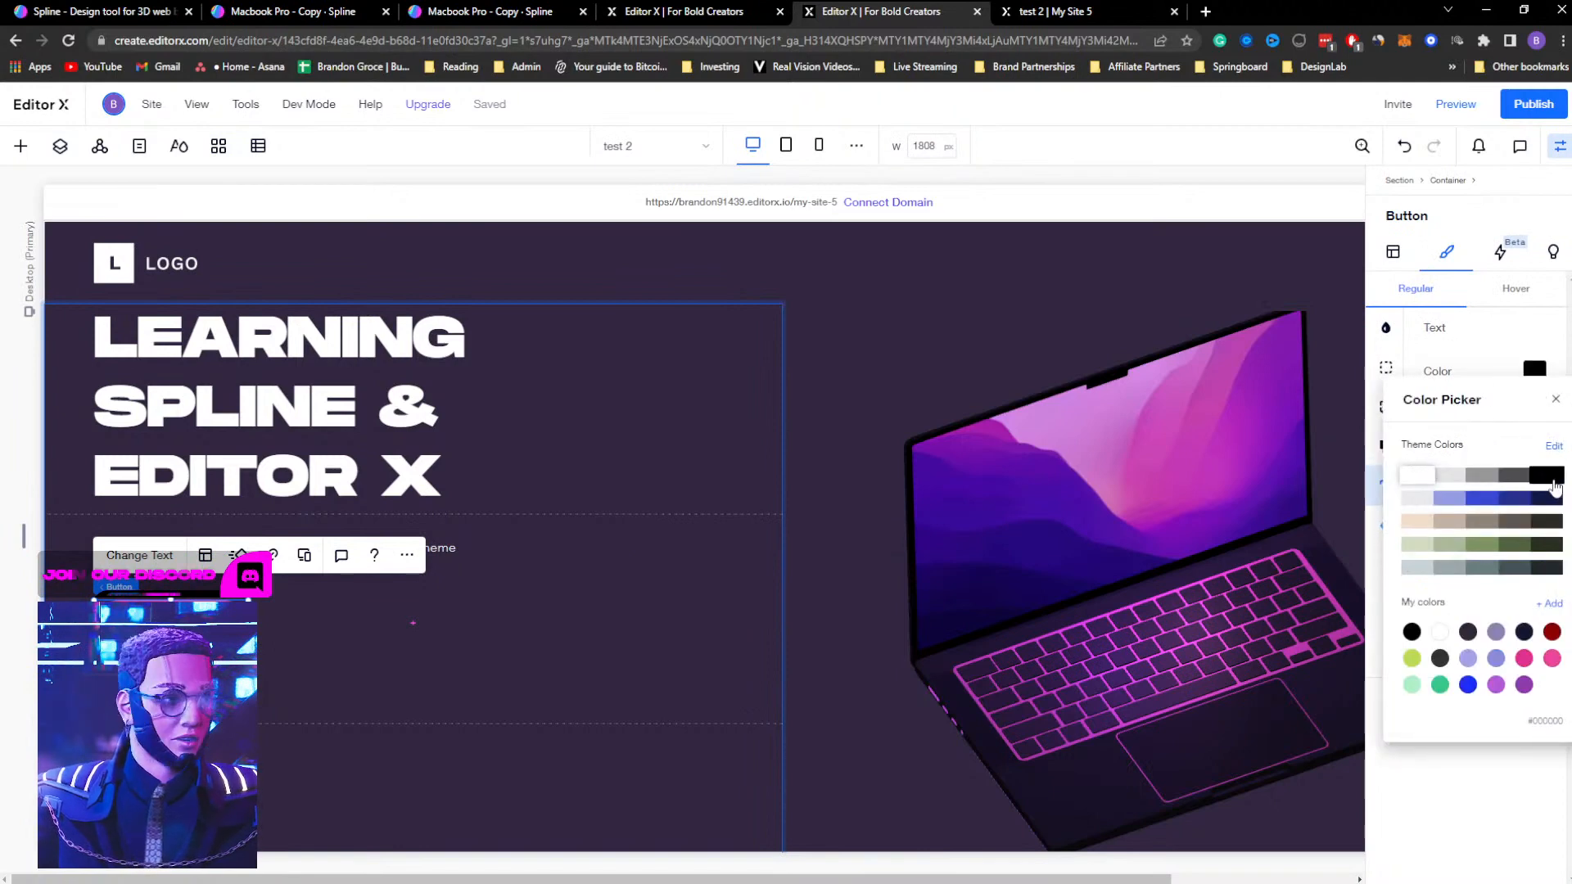
{"action": "left_click", "coordinate": [562, 547]}
{"action": "left_click", "coordinate": [577, 605]}
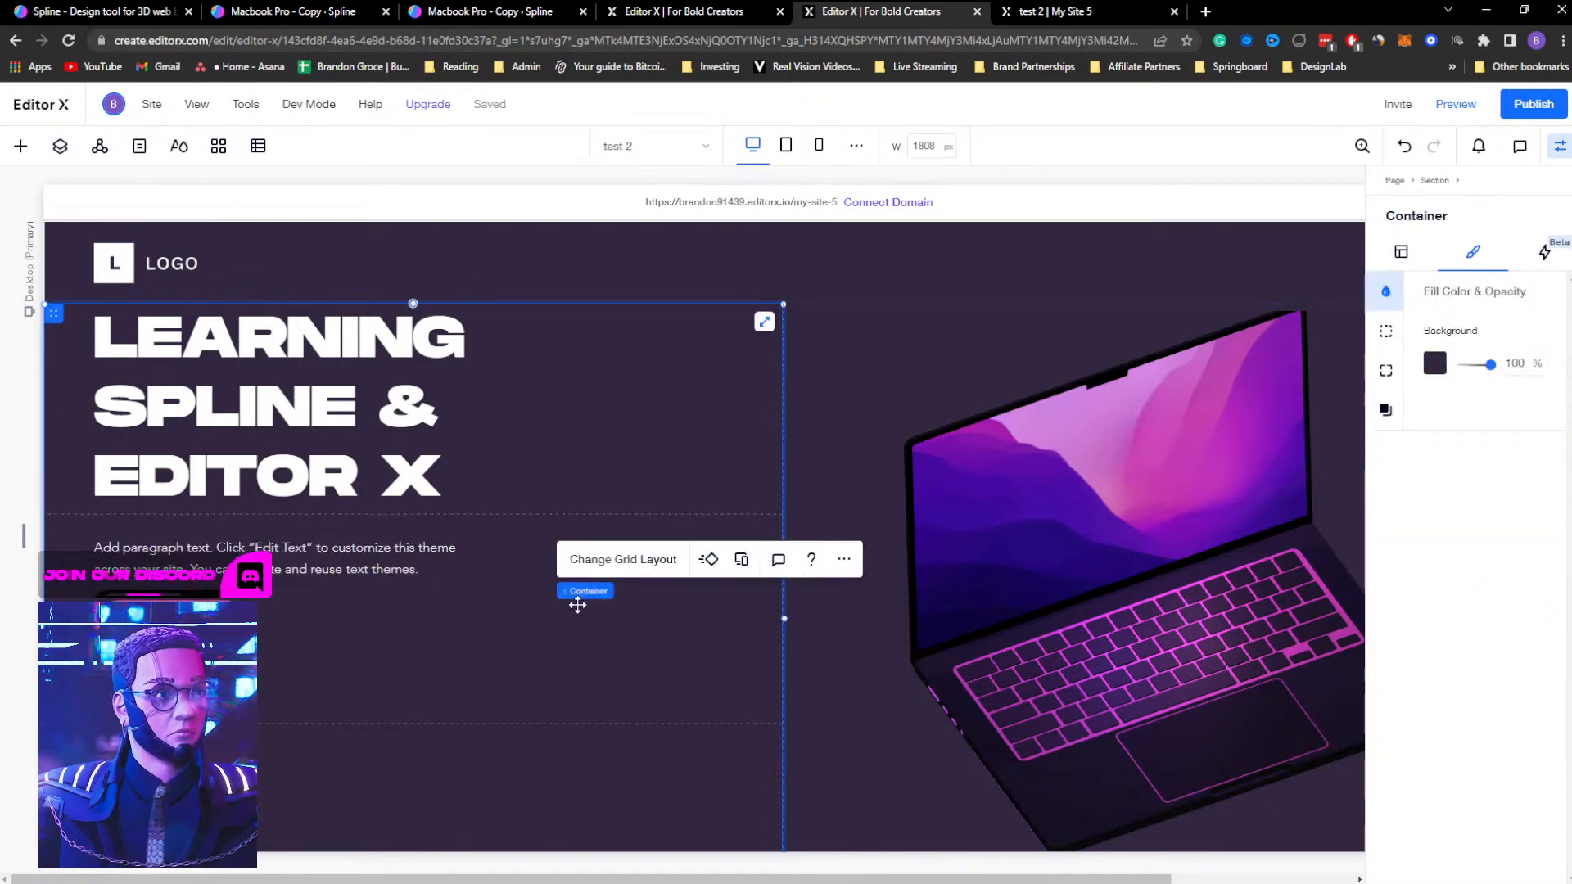
Step: Set the button's text color to the white theme color and deselect the button
{"action": "left_click", "coordinate": [171, 623]}
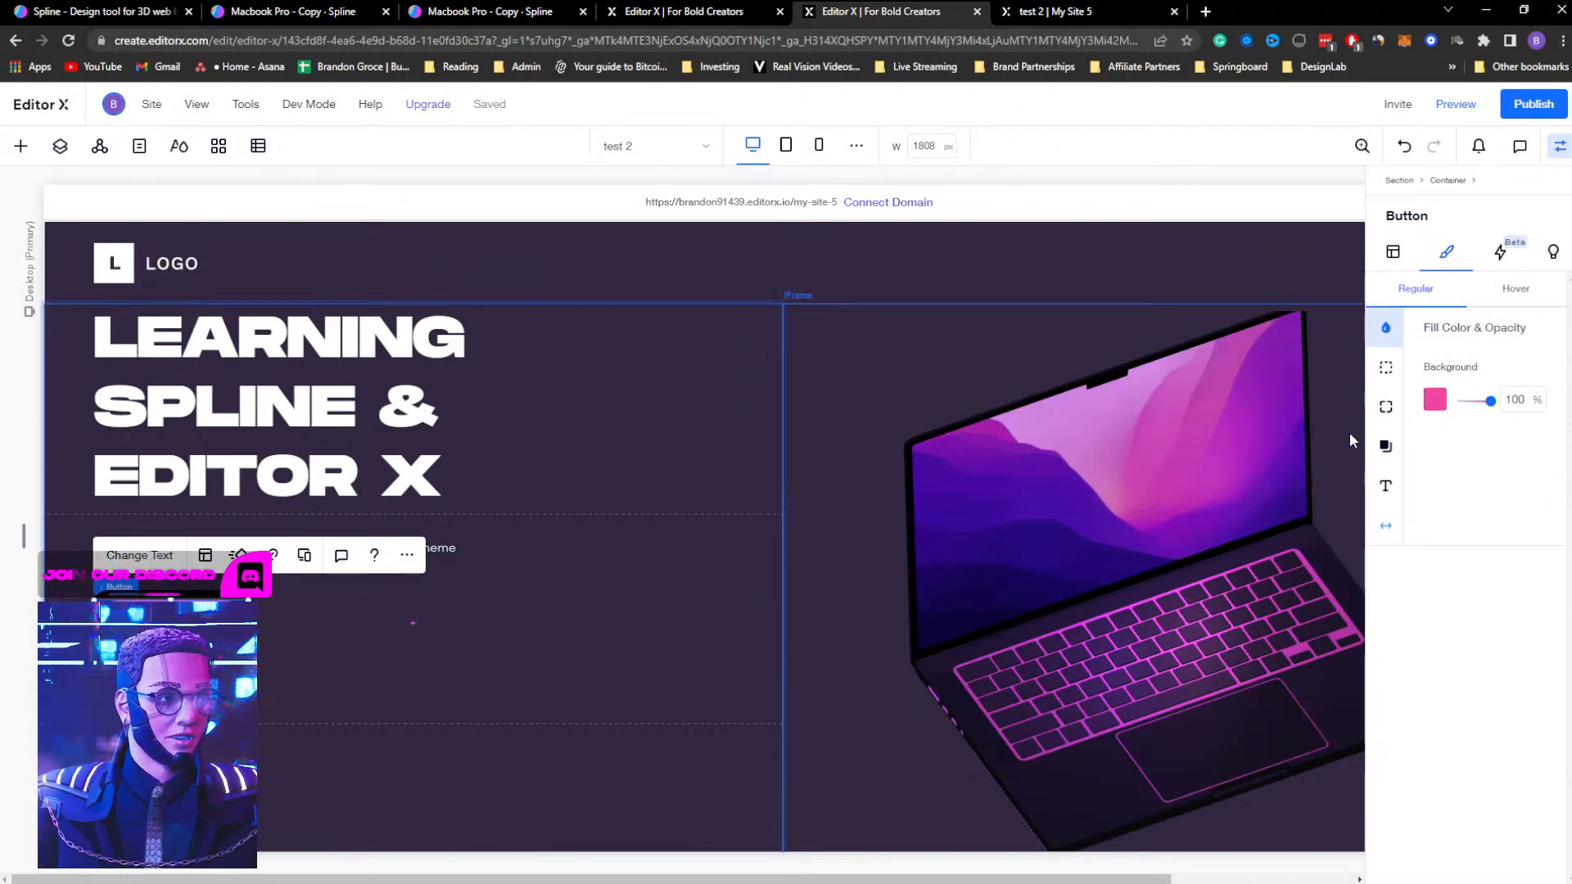
{"action": "left_click", "coordinate": [1385, 485]}
{"action": "left_click", "coordinate": [1534, 370]}
{"action": "left_click", "coordinate": [1416, 477]}
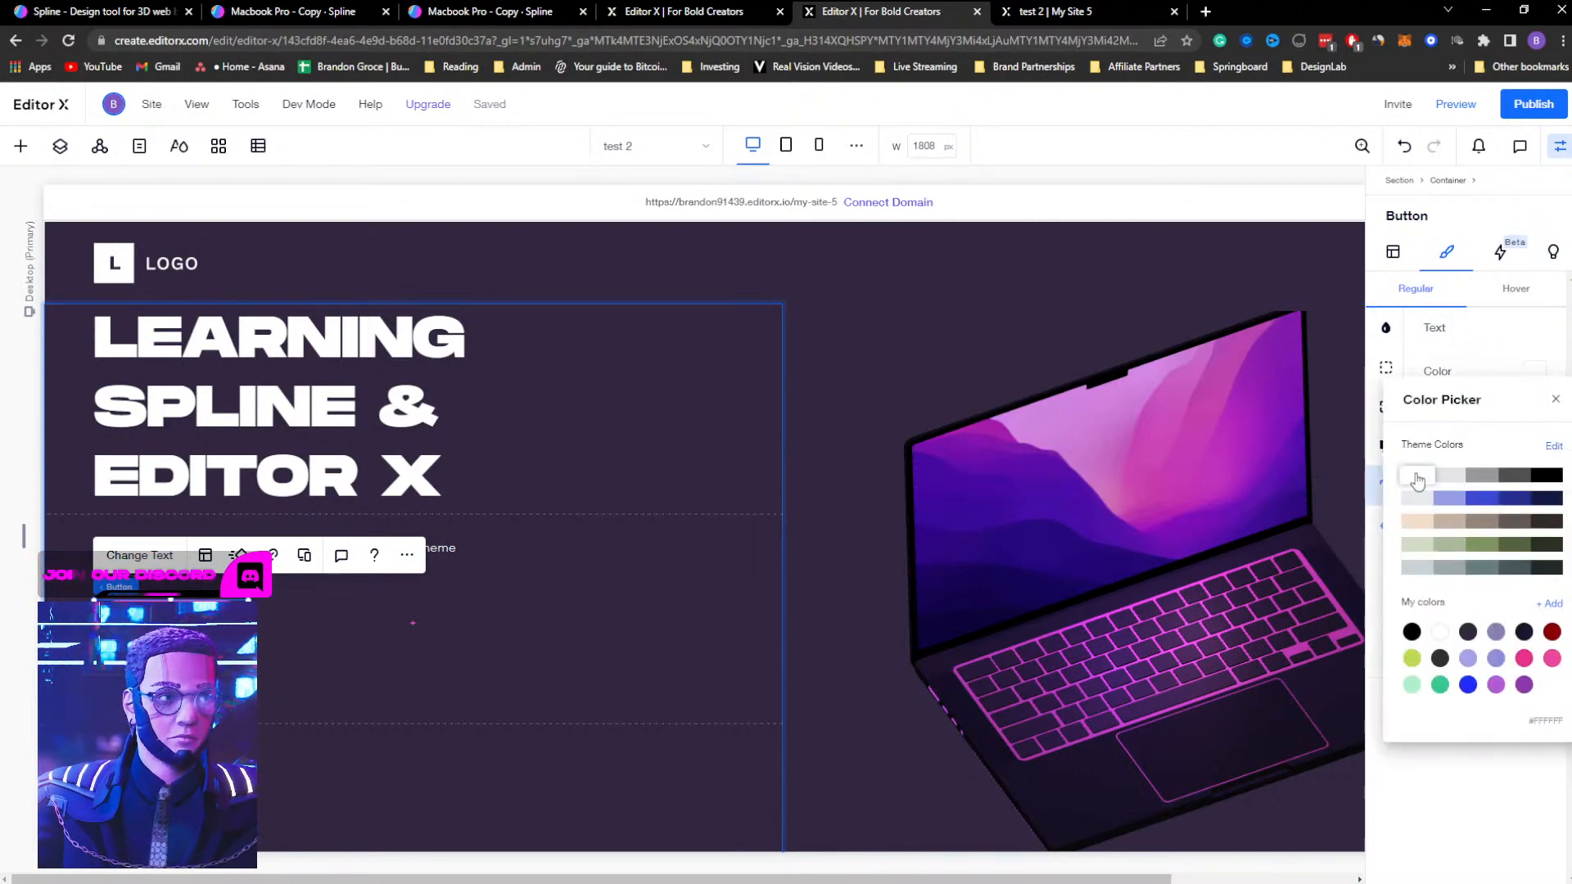
{"action": "left_click", "coordinate": [706, 633]}
{"action": "left_click", "coordinate": [500, 639]}
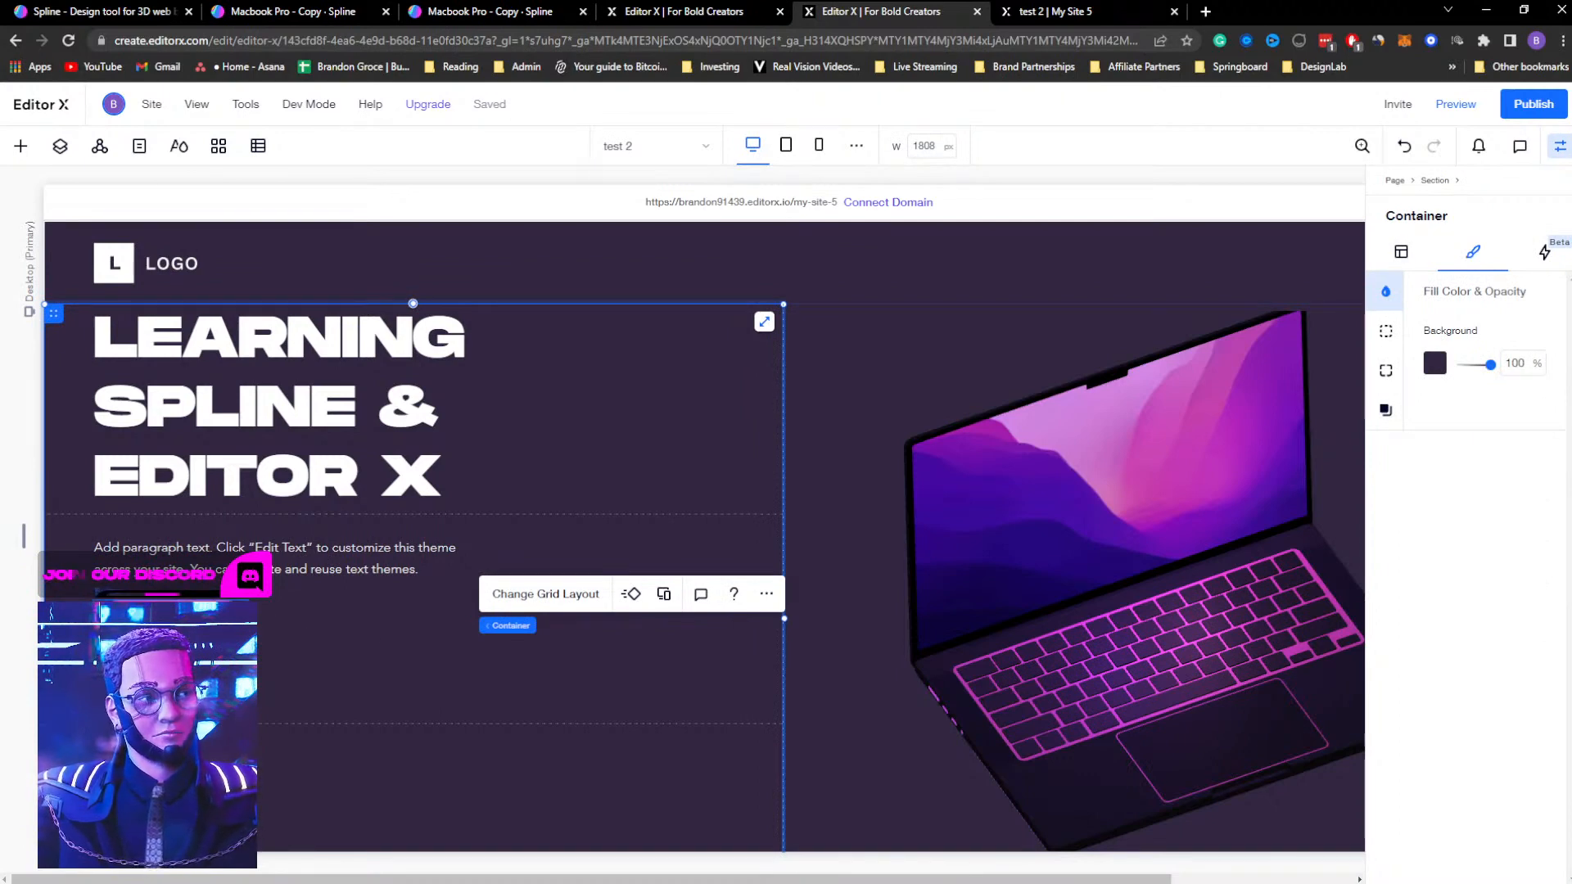
{"action": "left_click", "coordinate": [172, 621]}
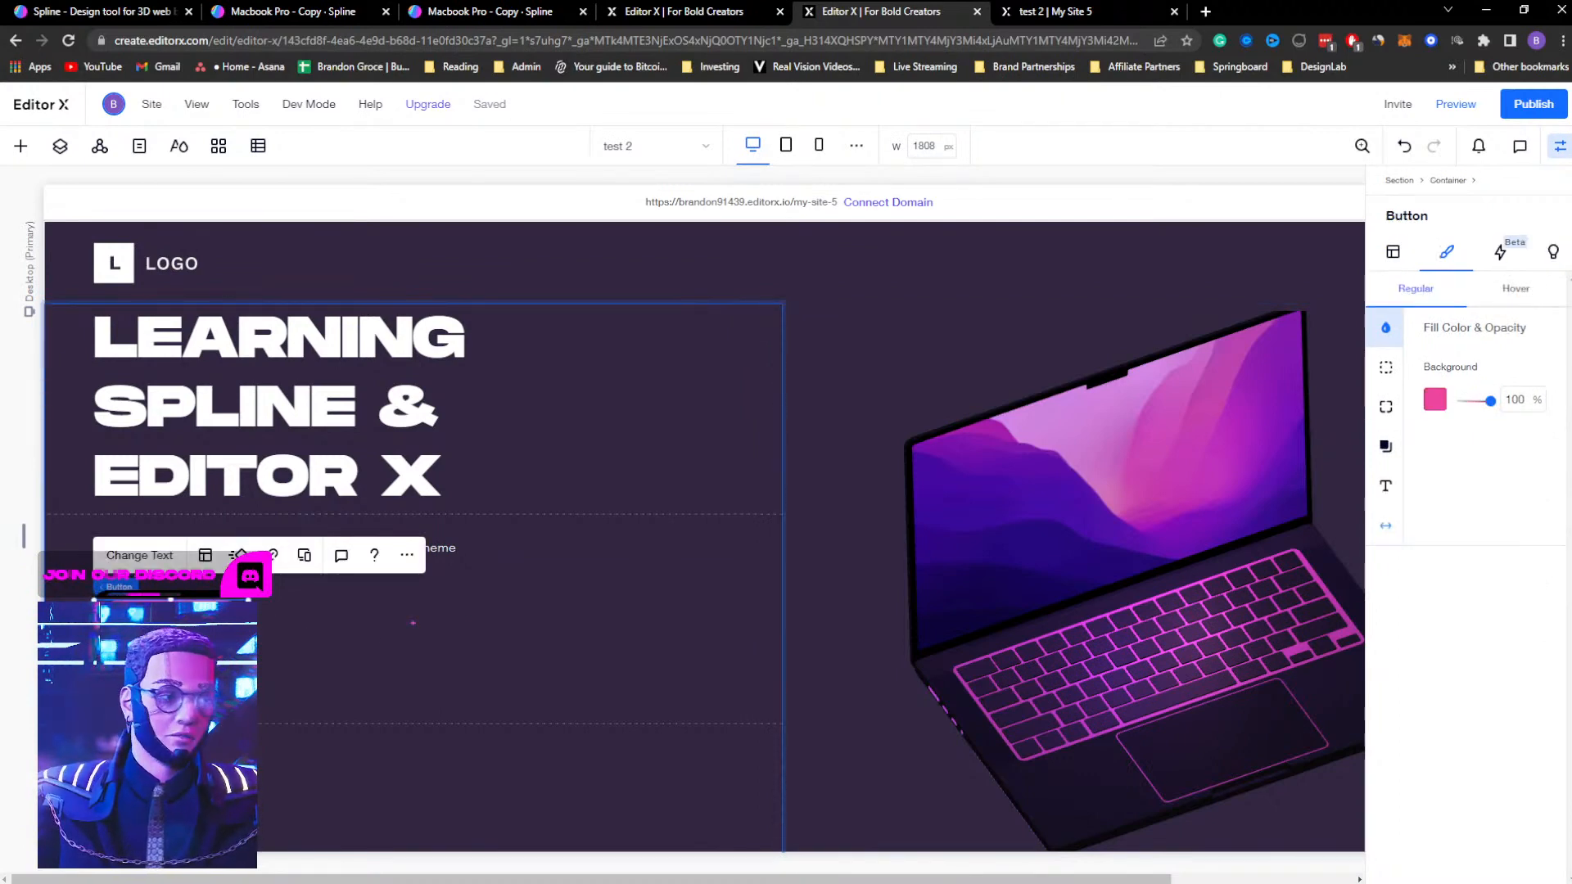
{"action": "left_click_drag", "start_coordinate": [413, 623], "coordinate": [417, 680]}
{"action": "key", "text": "ctrl+z"}
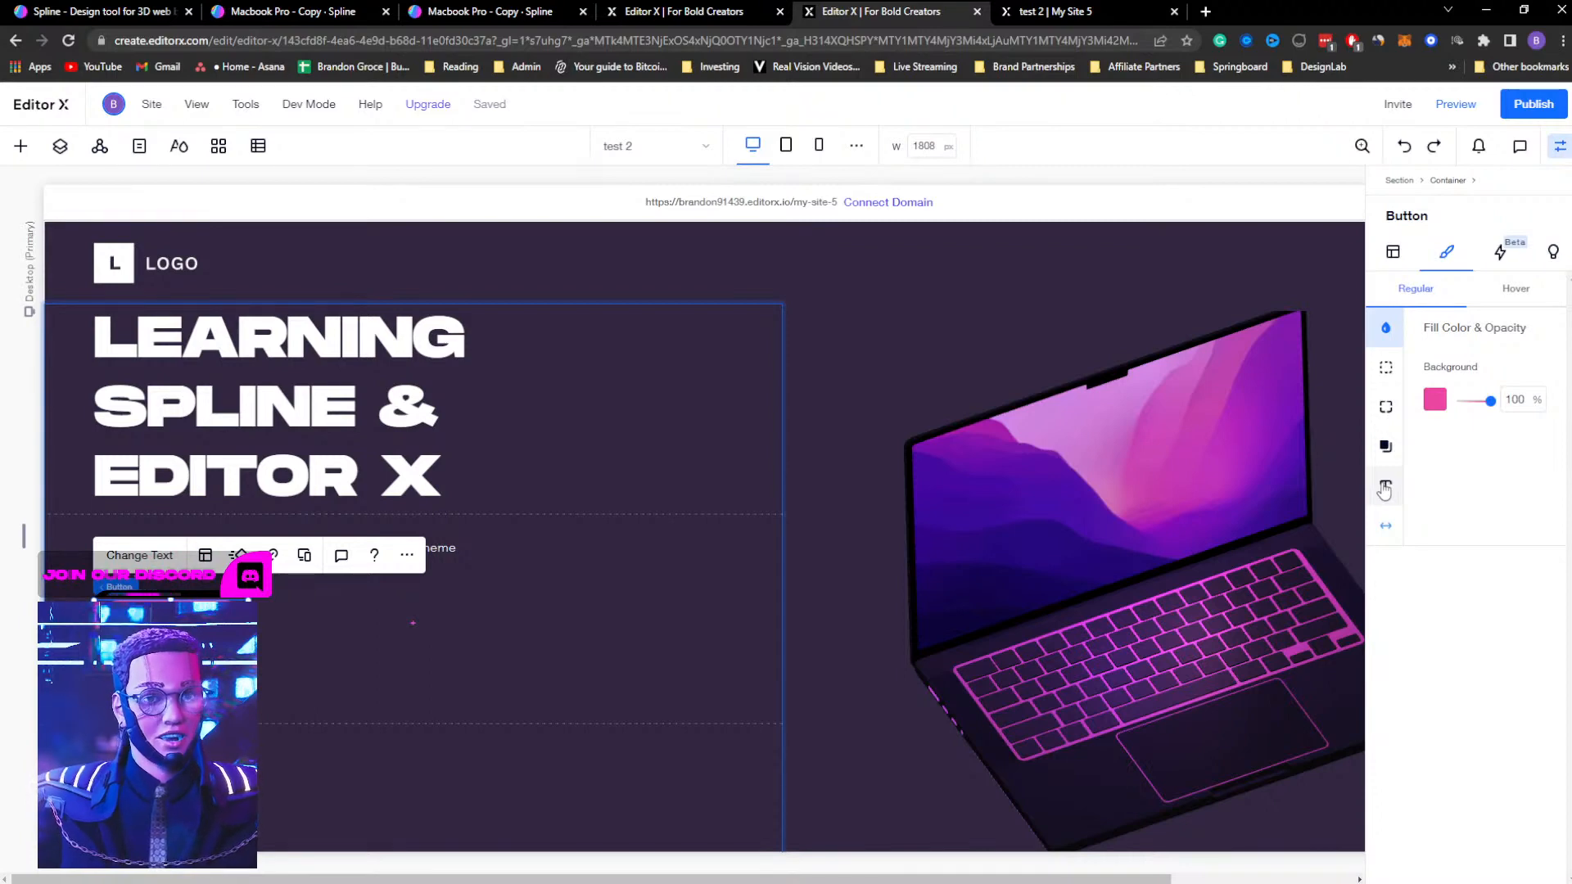
{"action": "left_click", "coordinate": [1391, 489]}
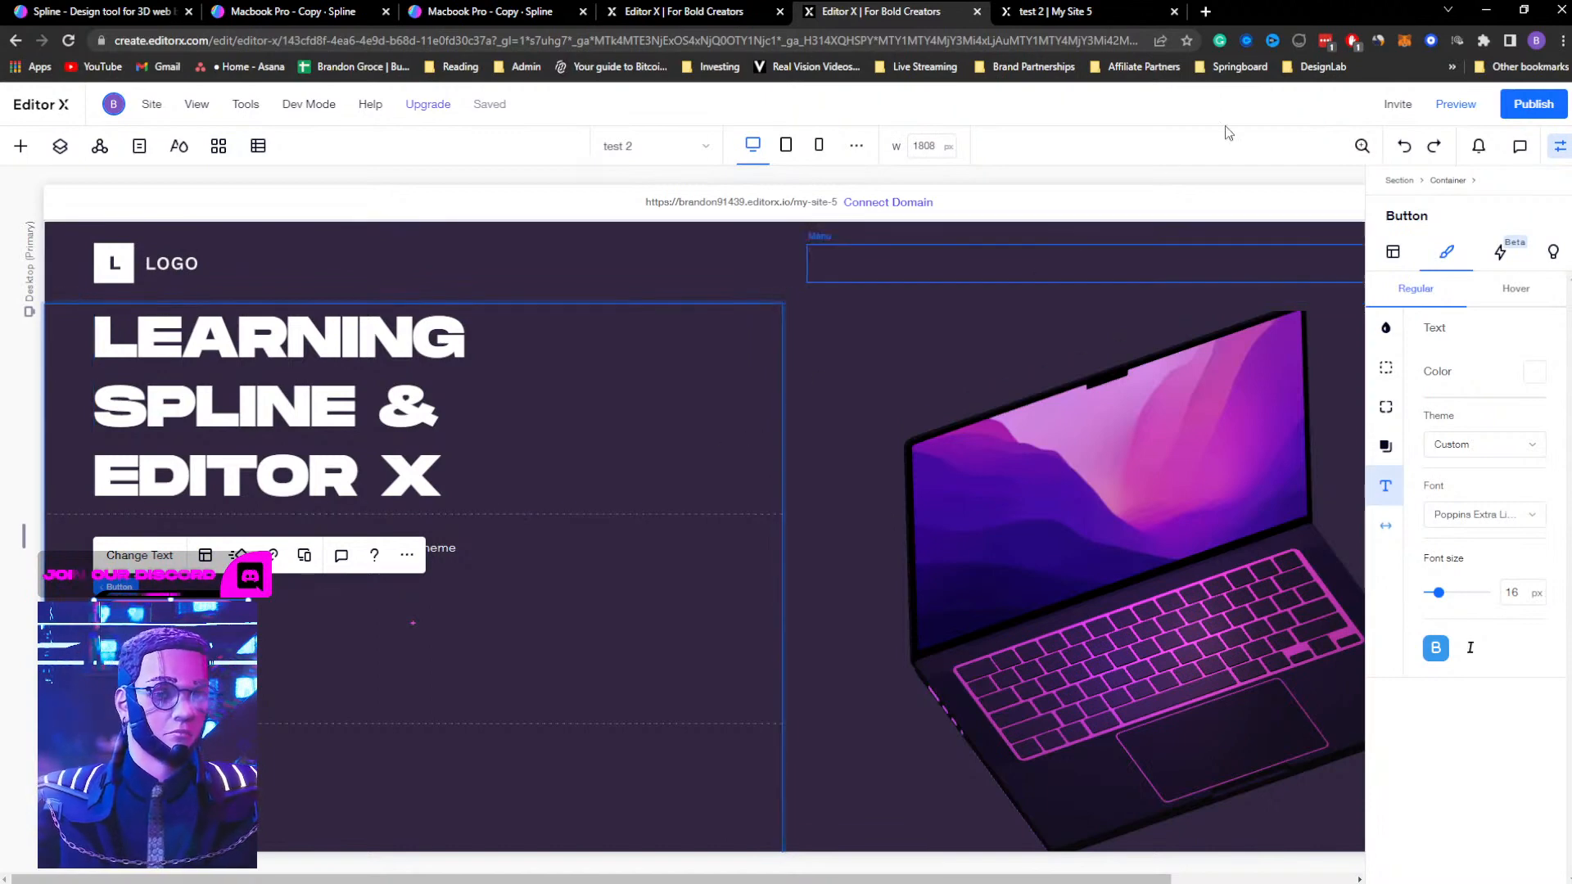
{"action": "left_click", "coordinate": [1561, 145]}
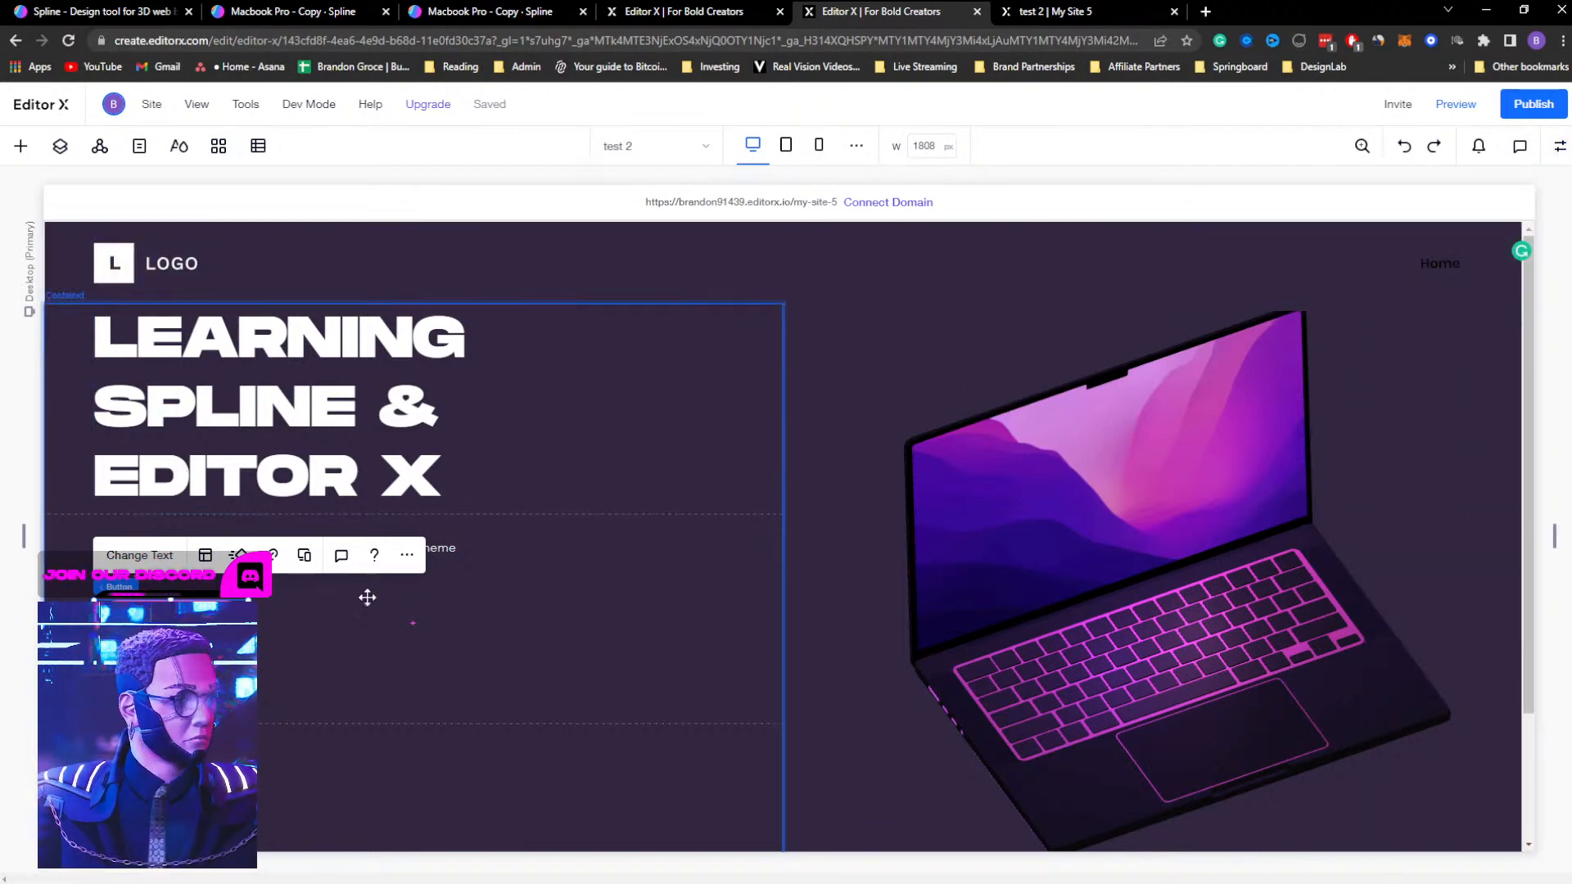
{"action": "left_click", "coordinate": [451, 632]}
{"action": "scroll", "coordinate": [657, 638], "scroll_direction": "down", "scroll_amount": 3}
{"action": "scroll", "coordinate": [657, 638], "scroll_direction": "up", "scroll_amount": 3}
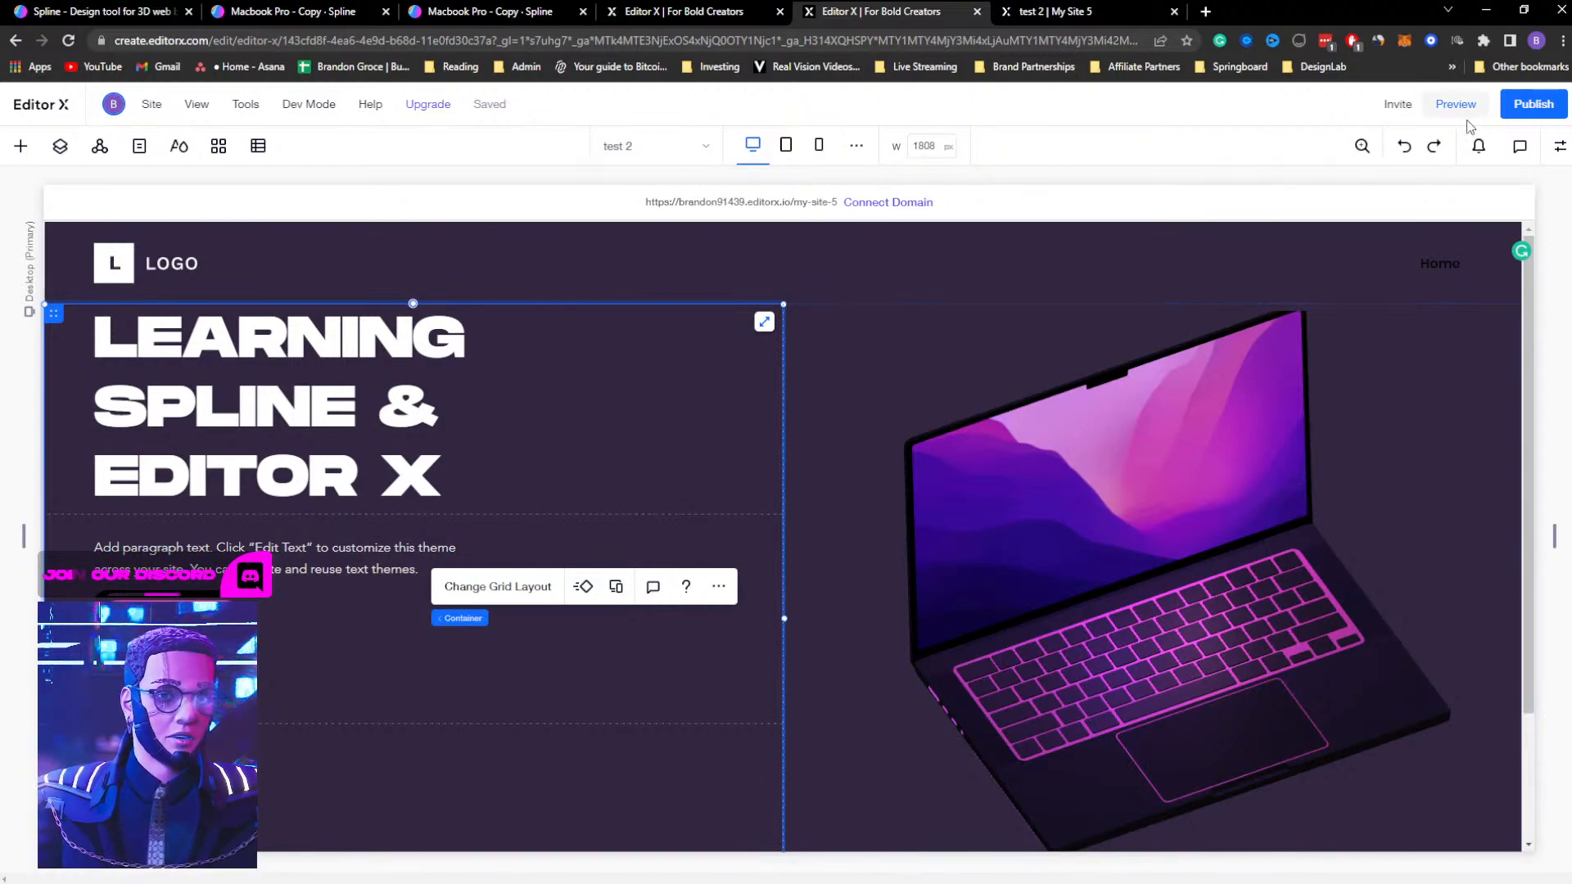
Step: Widen the title's text box to about 83.1% and show its size properties
{"action": "left_click", "coordinate": [414, 401]}
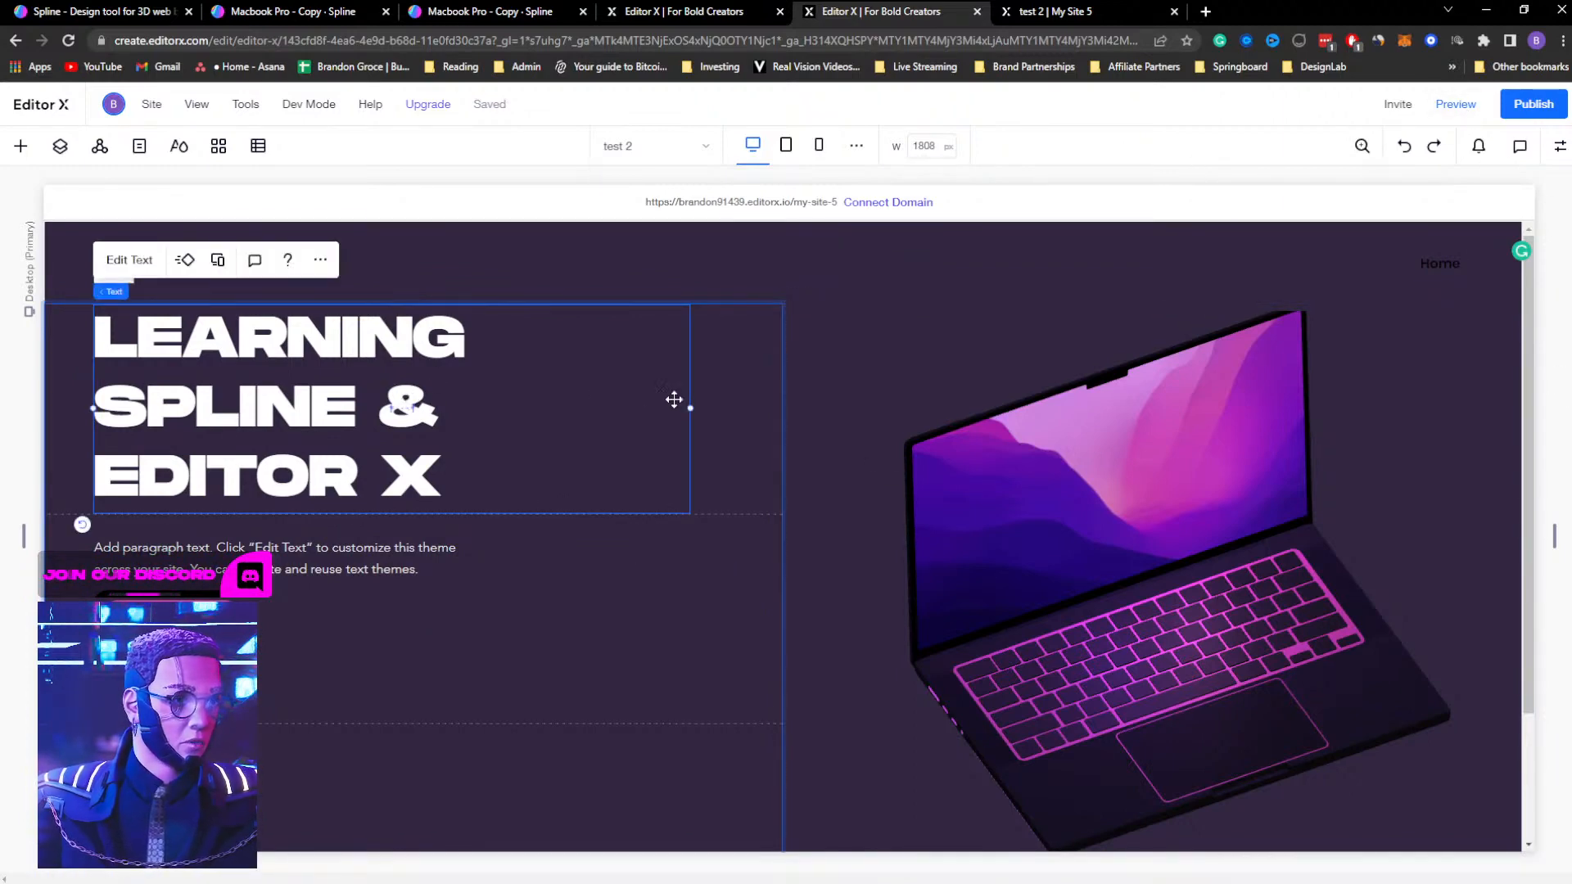
{"action": "mouse_move", "coordinate": [690, 408]}
{"action": "left_mouse_down"}
{"action": "mouse_move", "coordinate": [667, 411]}
{"action": "mouse_move", "coordinate": [709, 405]}
{"action": "left_mouse_up"}
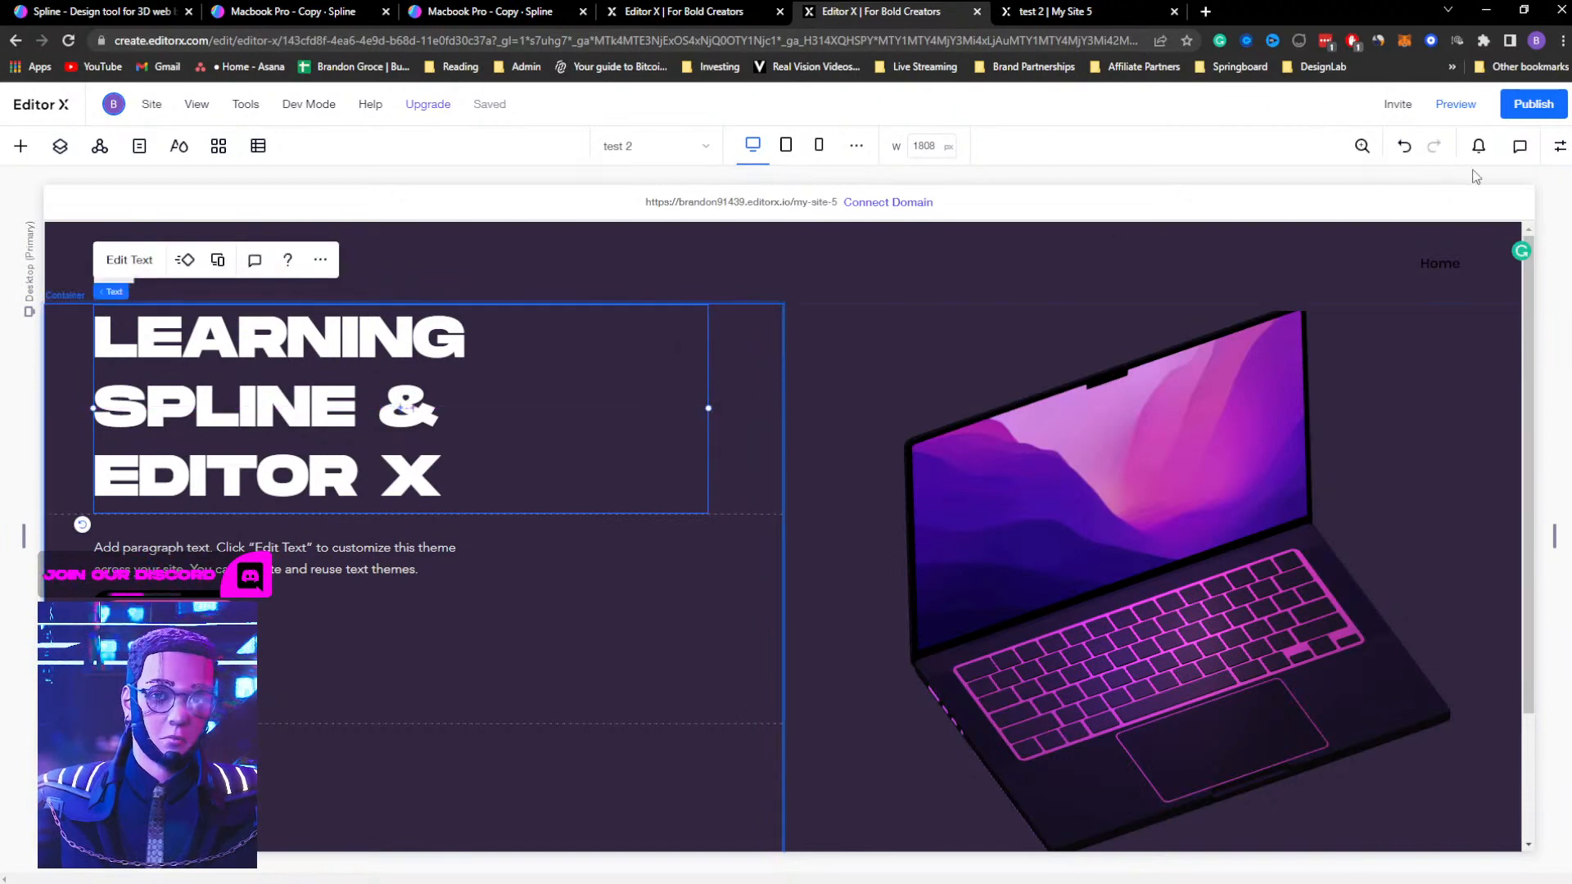
{"action": "left_click", "coordinate": [1560, 146]}
Step: Try a 100% width on the title text box and undo it
{"action": "left_click", "coordinate": [1431, 453]}
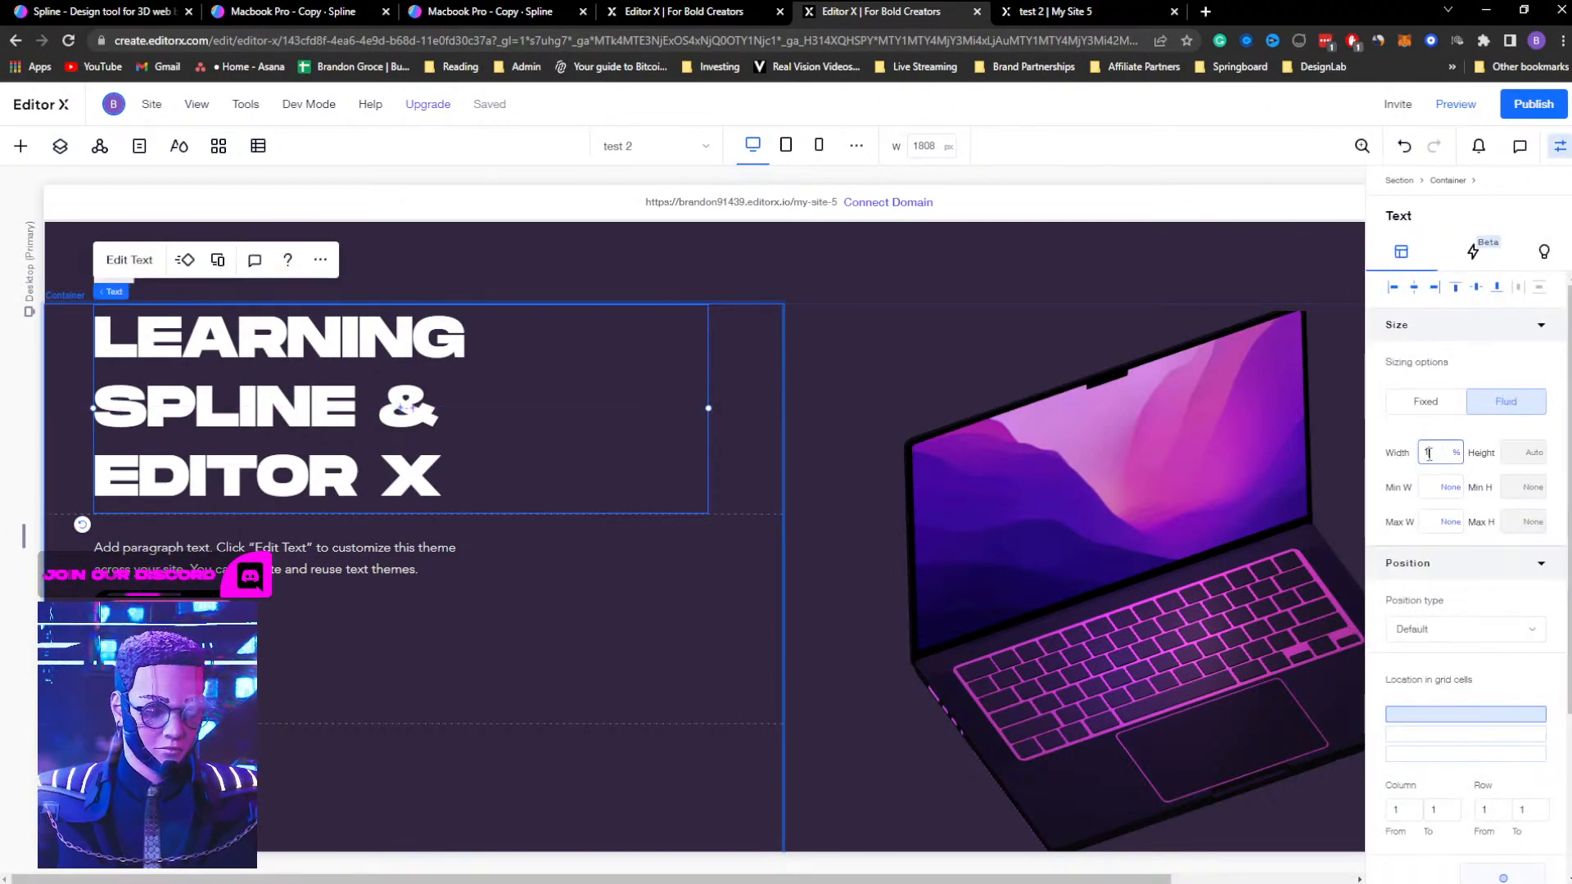
{"action": "key", "text": "Return"}
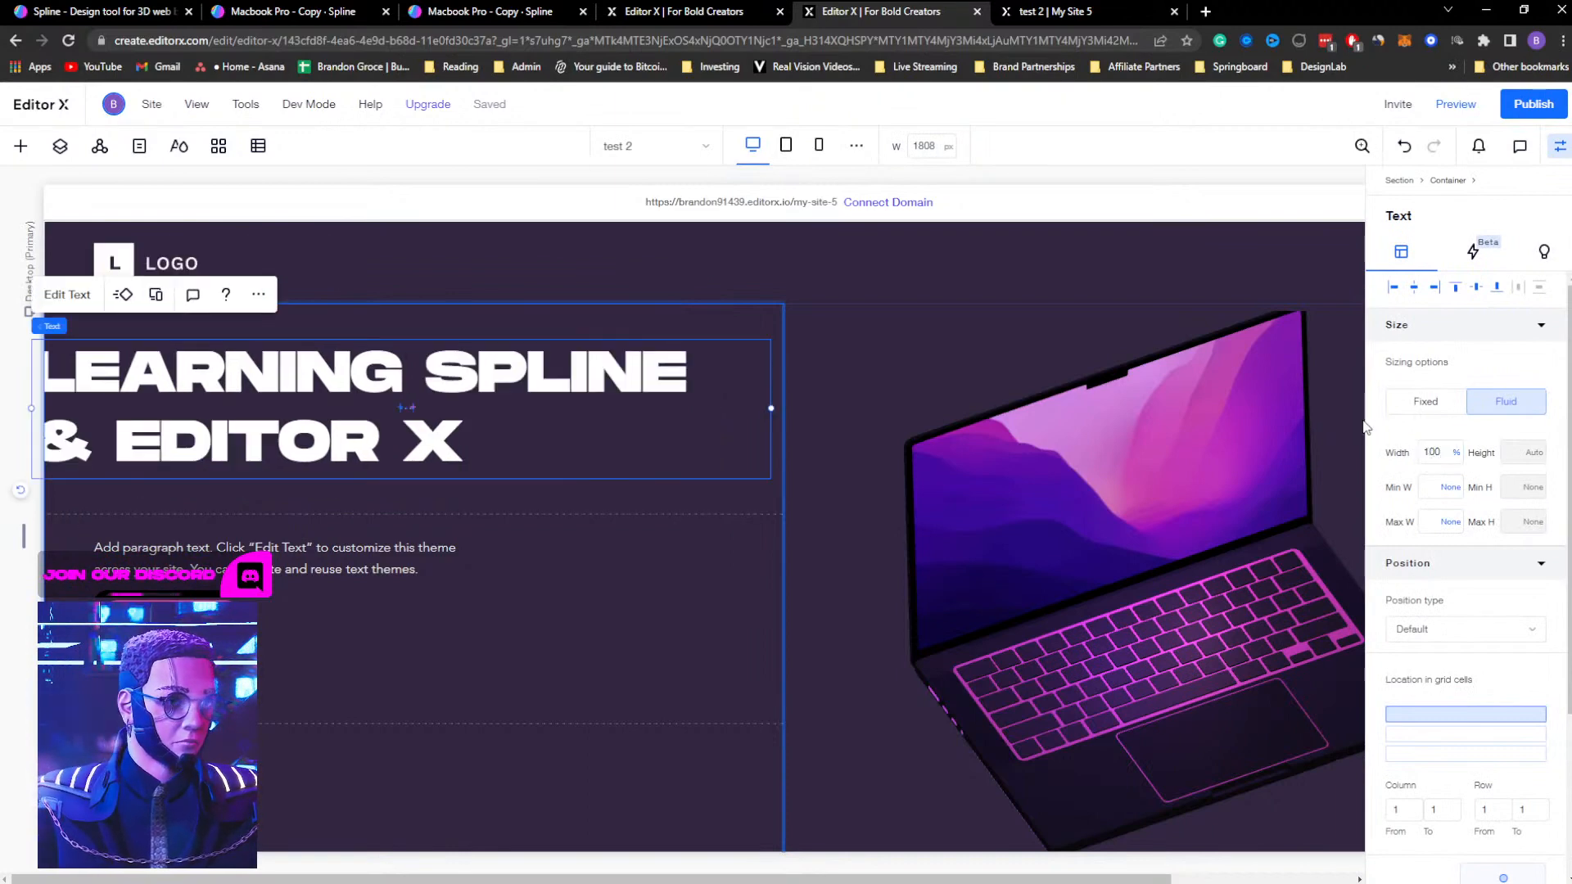
{"action": "left_click", "coordinate": [315, 564]}
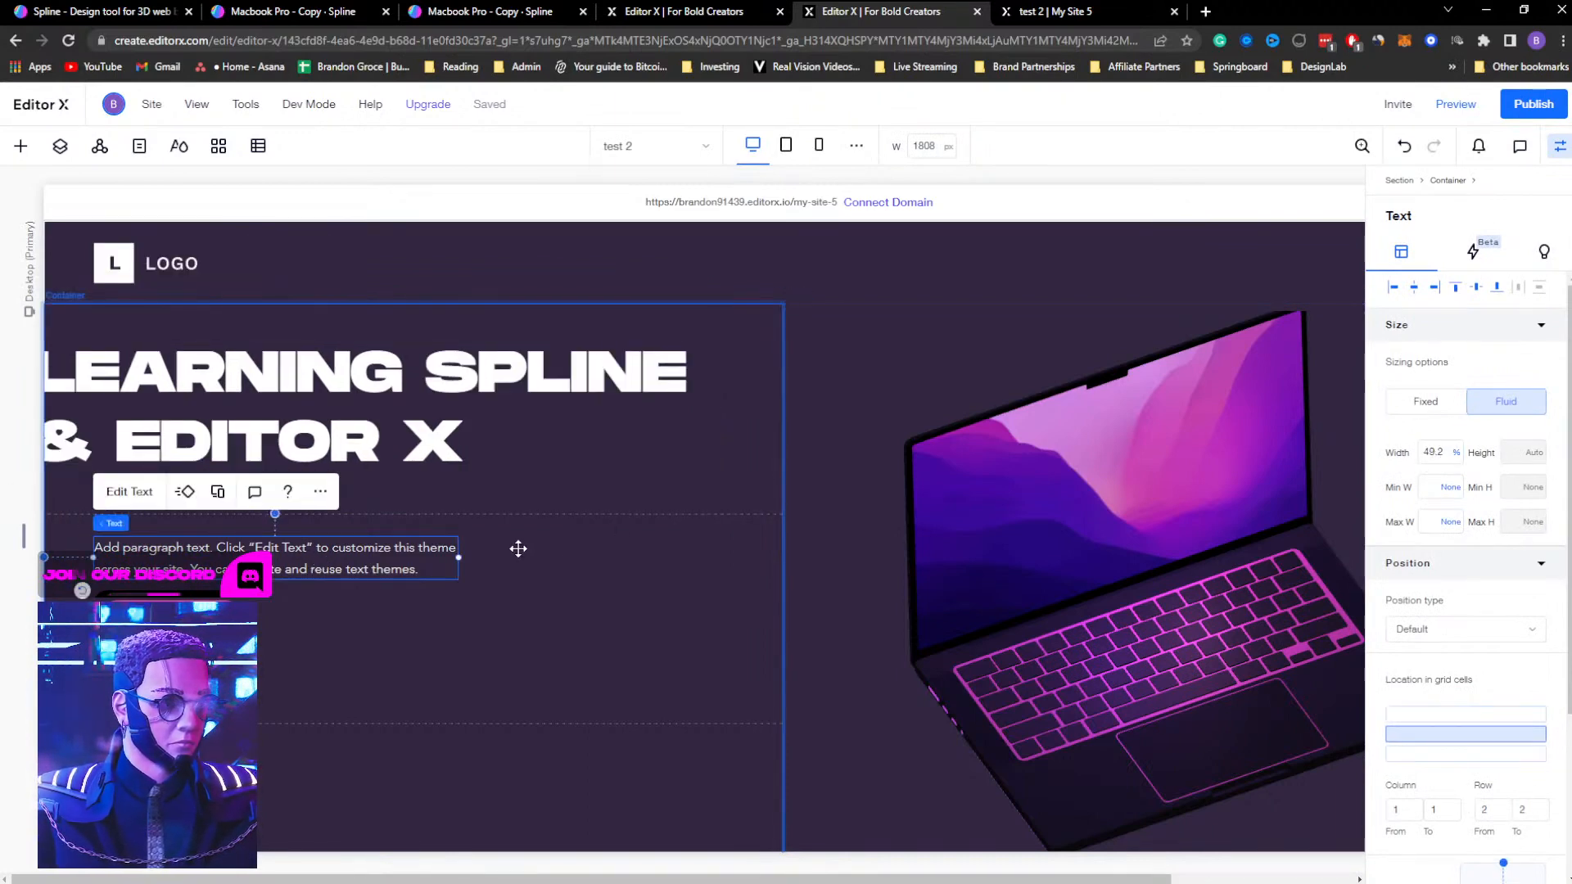
{"action": "key", "text": "ctrl+z"}
{"action": "left_click", "coordinate": [381, 410]}
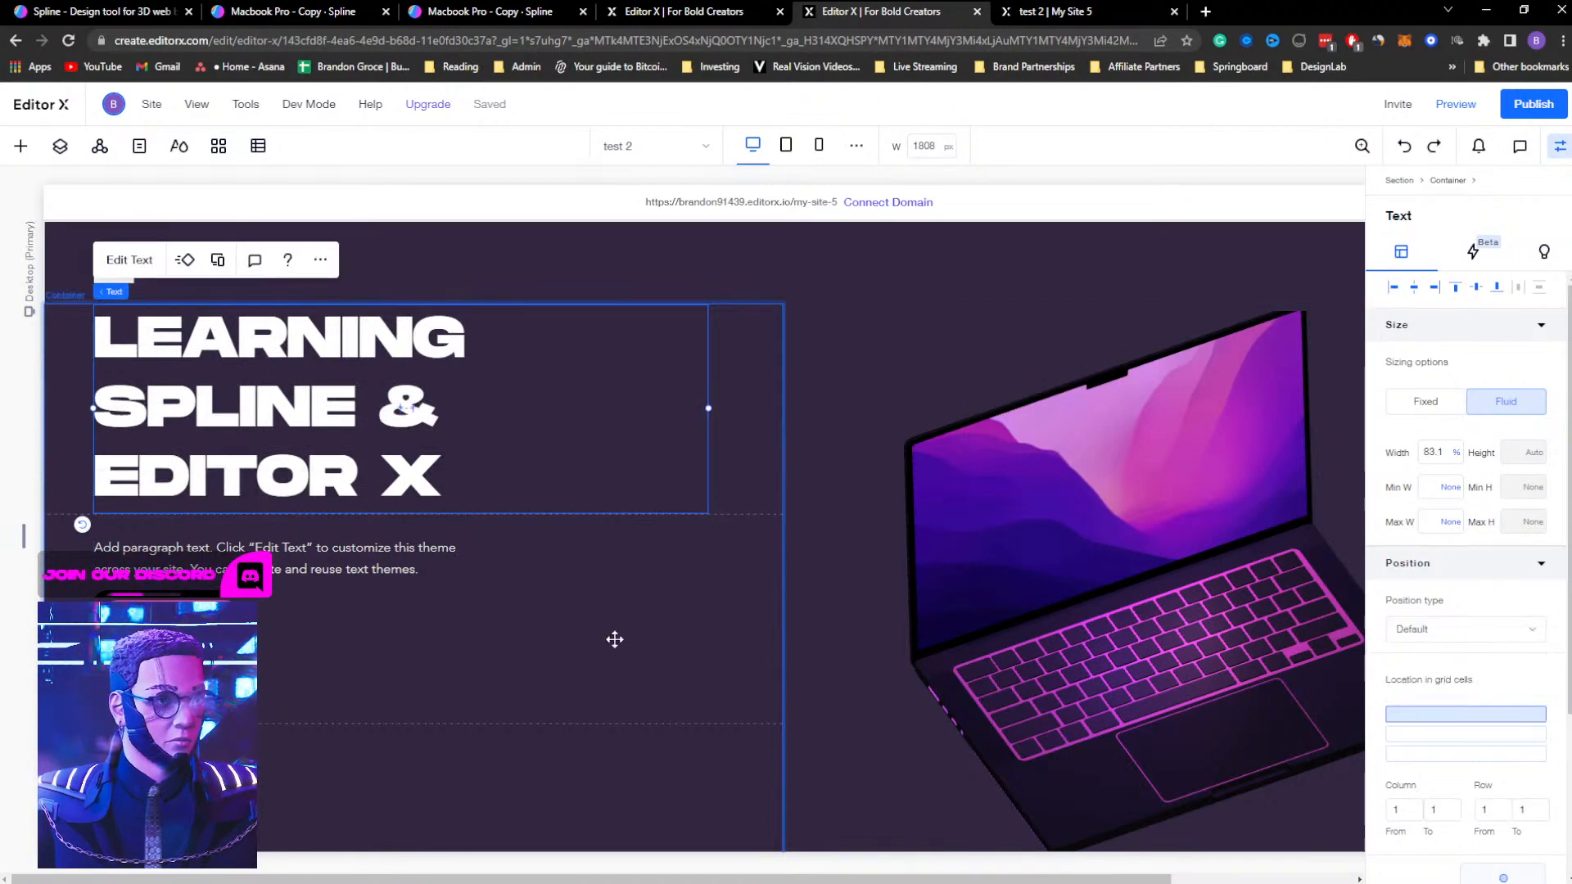
Step: Try a 40 px left margin on the container holding the title, paragraph and button, and undo it
{"action": "left_click", "coordinate": [614, 639]}
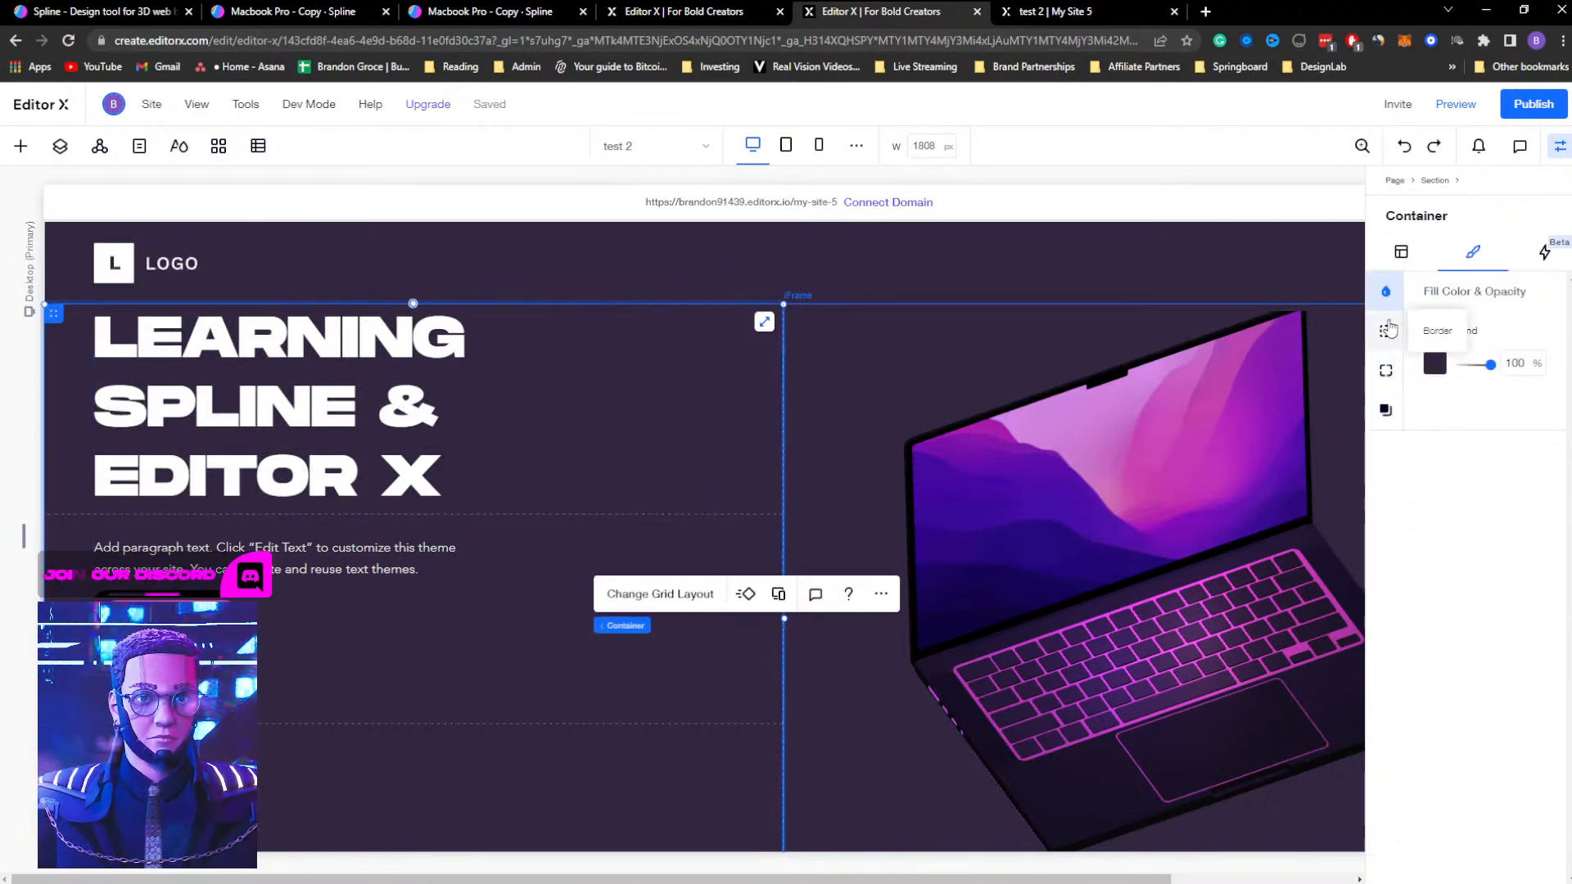
{"action": "left_click", "coordinate": [1401, 253]}
{"action": "scroll", "coordinate": [1486, 659], "scroll_direction": "down", "scroll_amount": 5}
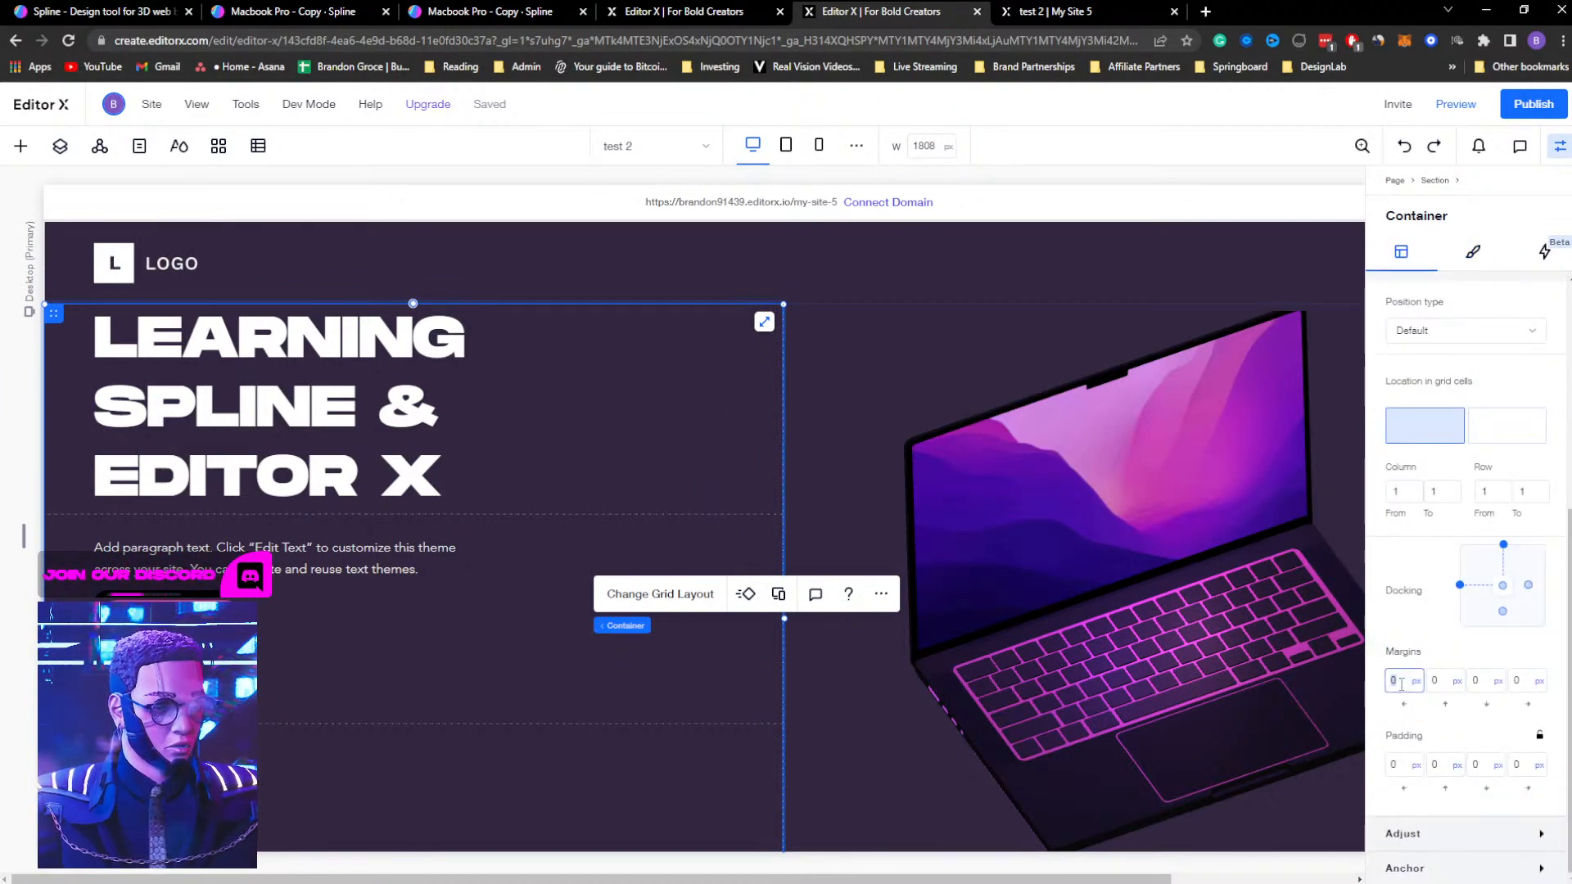
{"action": "key", "text": "Return"}
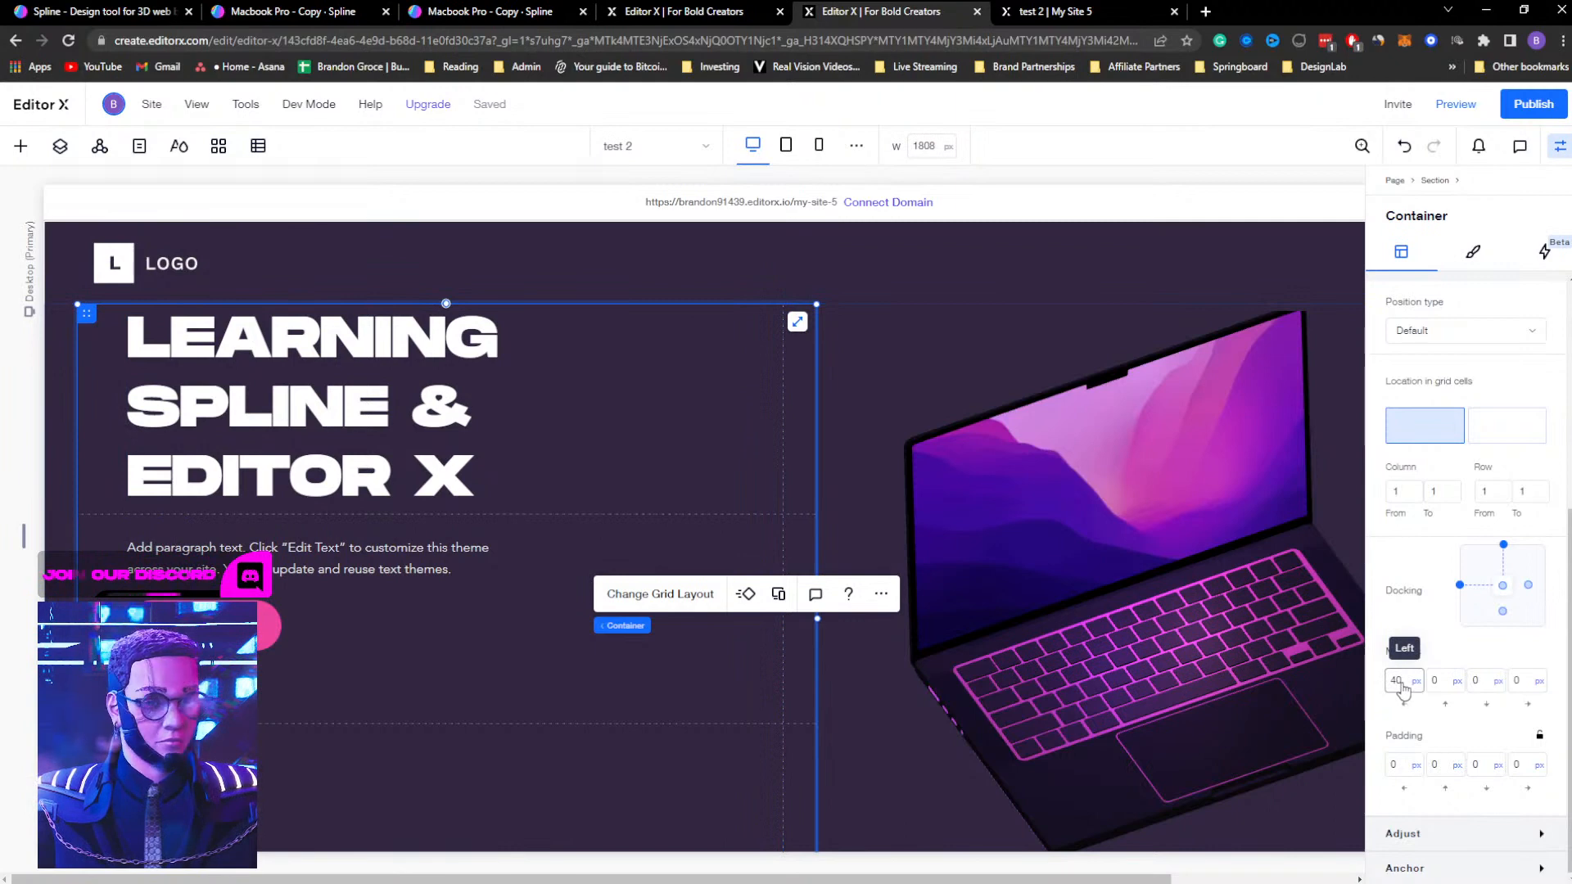
{"action": "key", "text": "ctrl+z"}
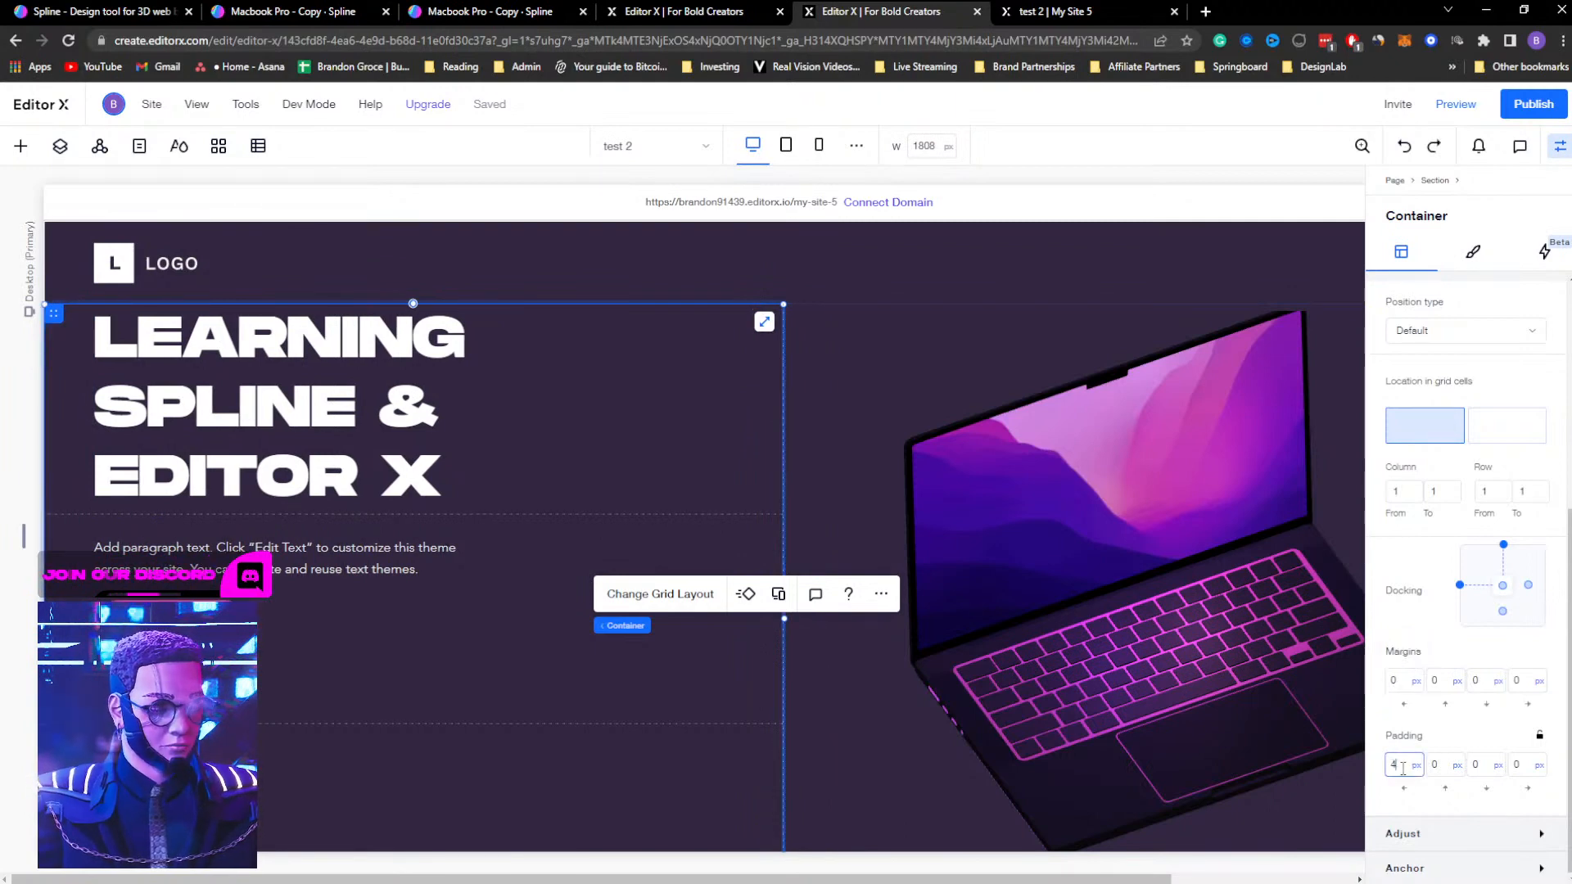
Step: Try left paddings of 40 and 60 px on the container and settle on 80 px
{"action": "key", "text": "Return"}
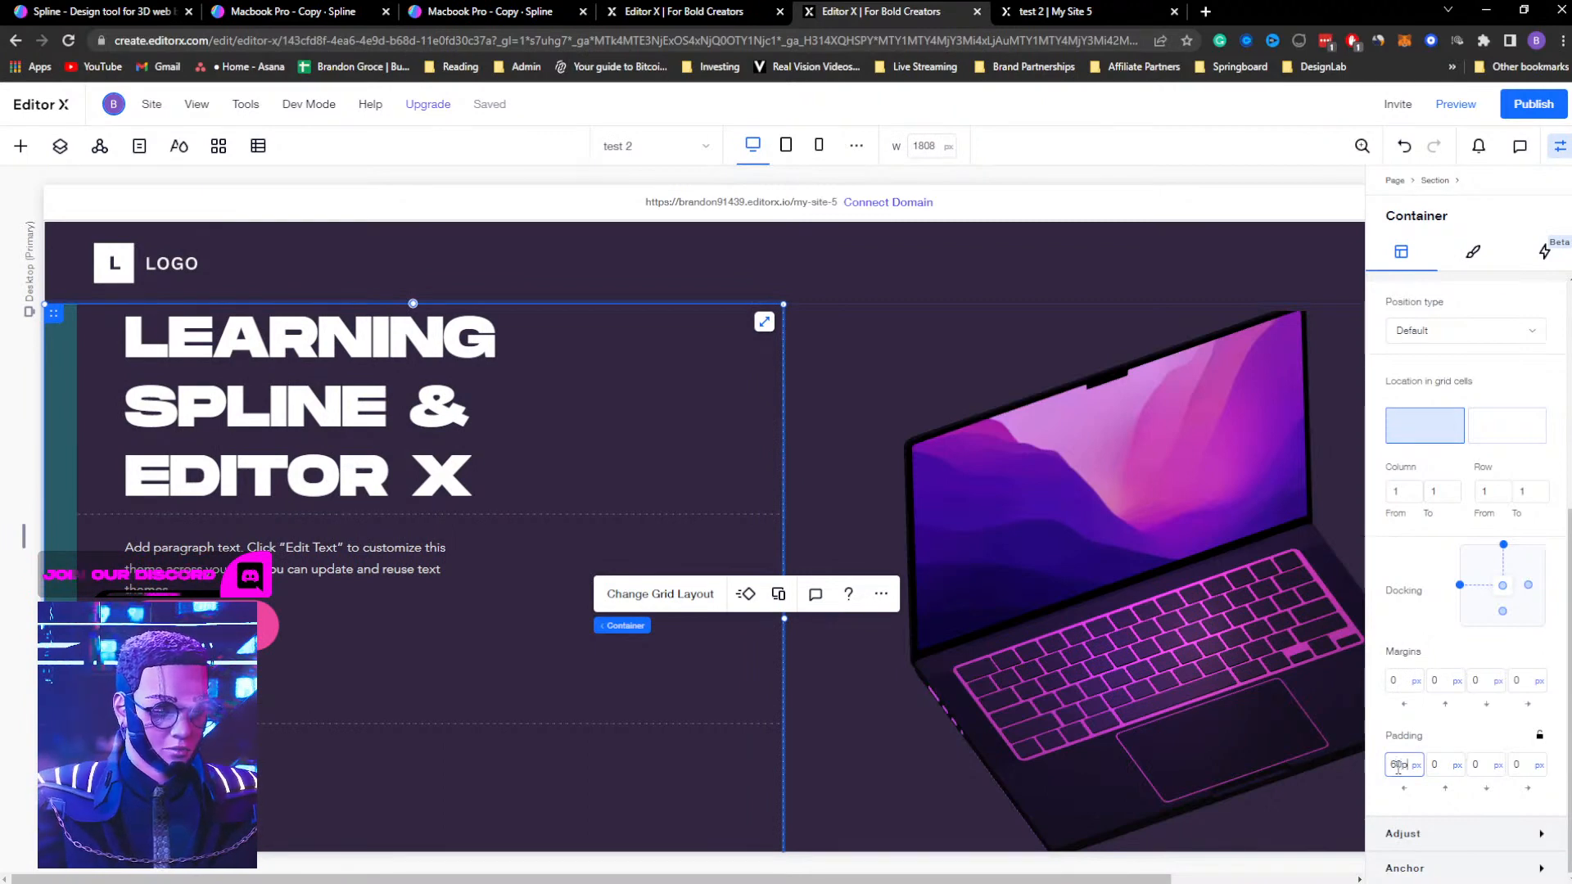
{"action": "type", "text": "x"}
{"action": "key", "text": "Return"}
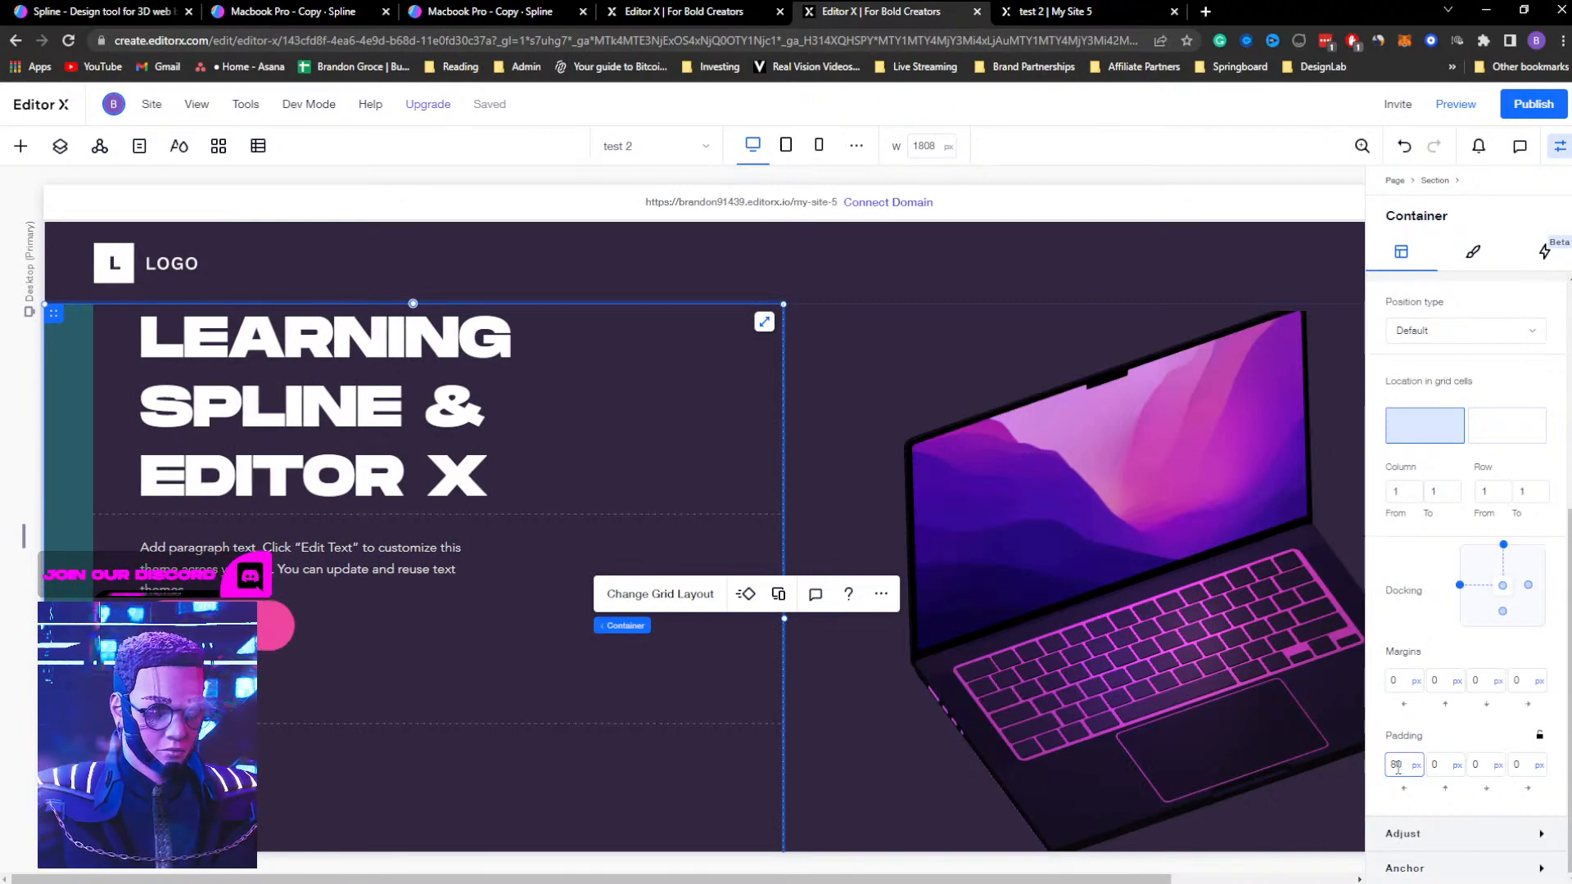
{"action": "key", "text": "Return"}
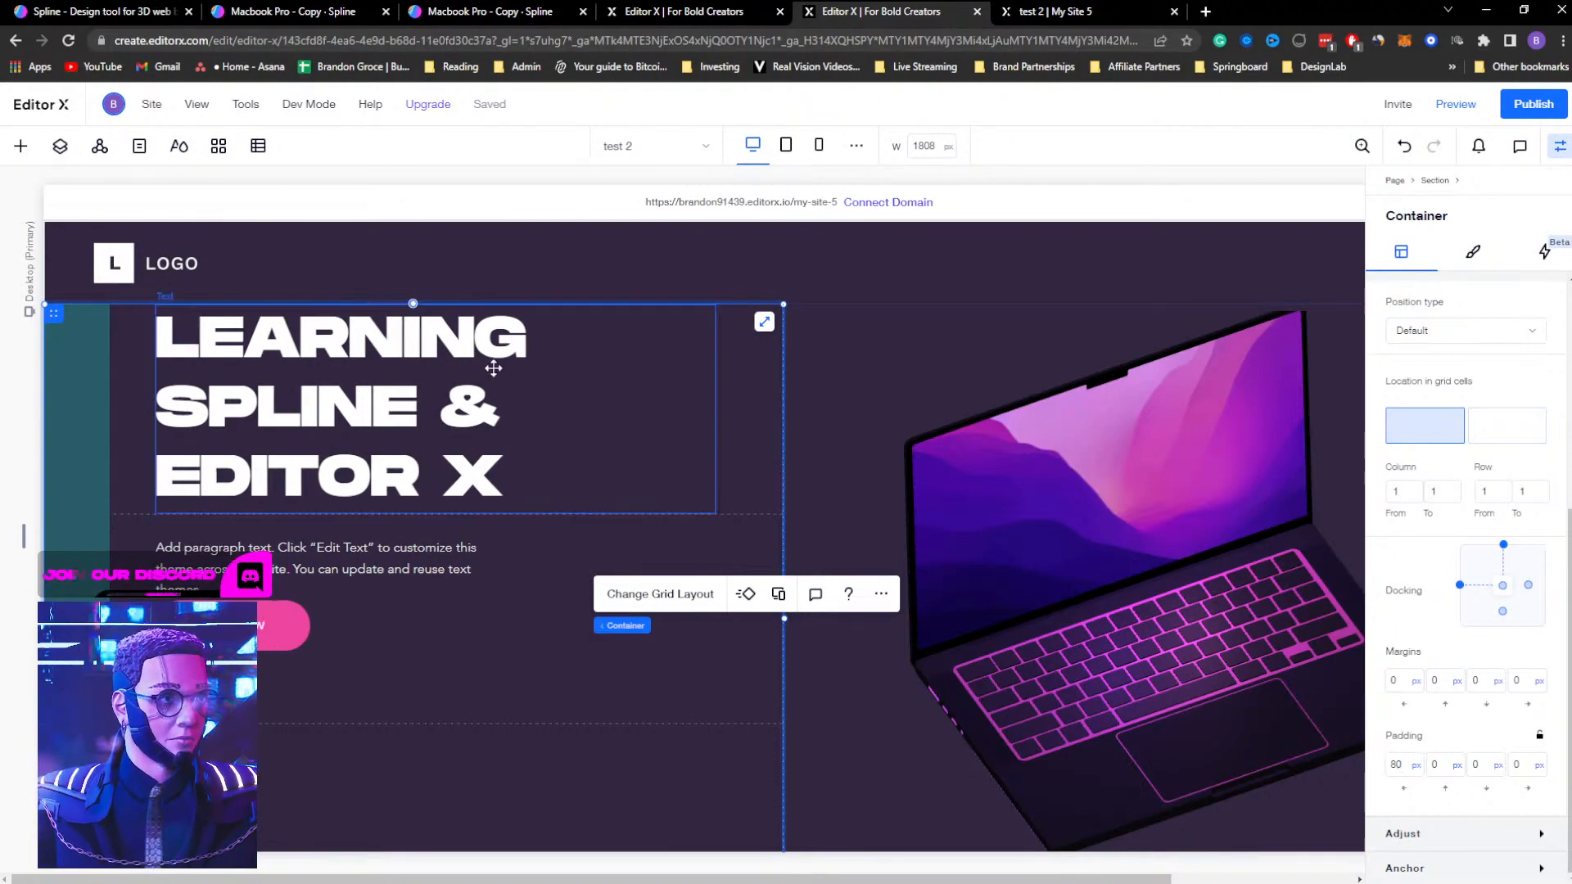
Step: Align the title, the paragraph and the button each to the left inside the padded container
{"action": "left_click", "coordinate": [491, 396]}
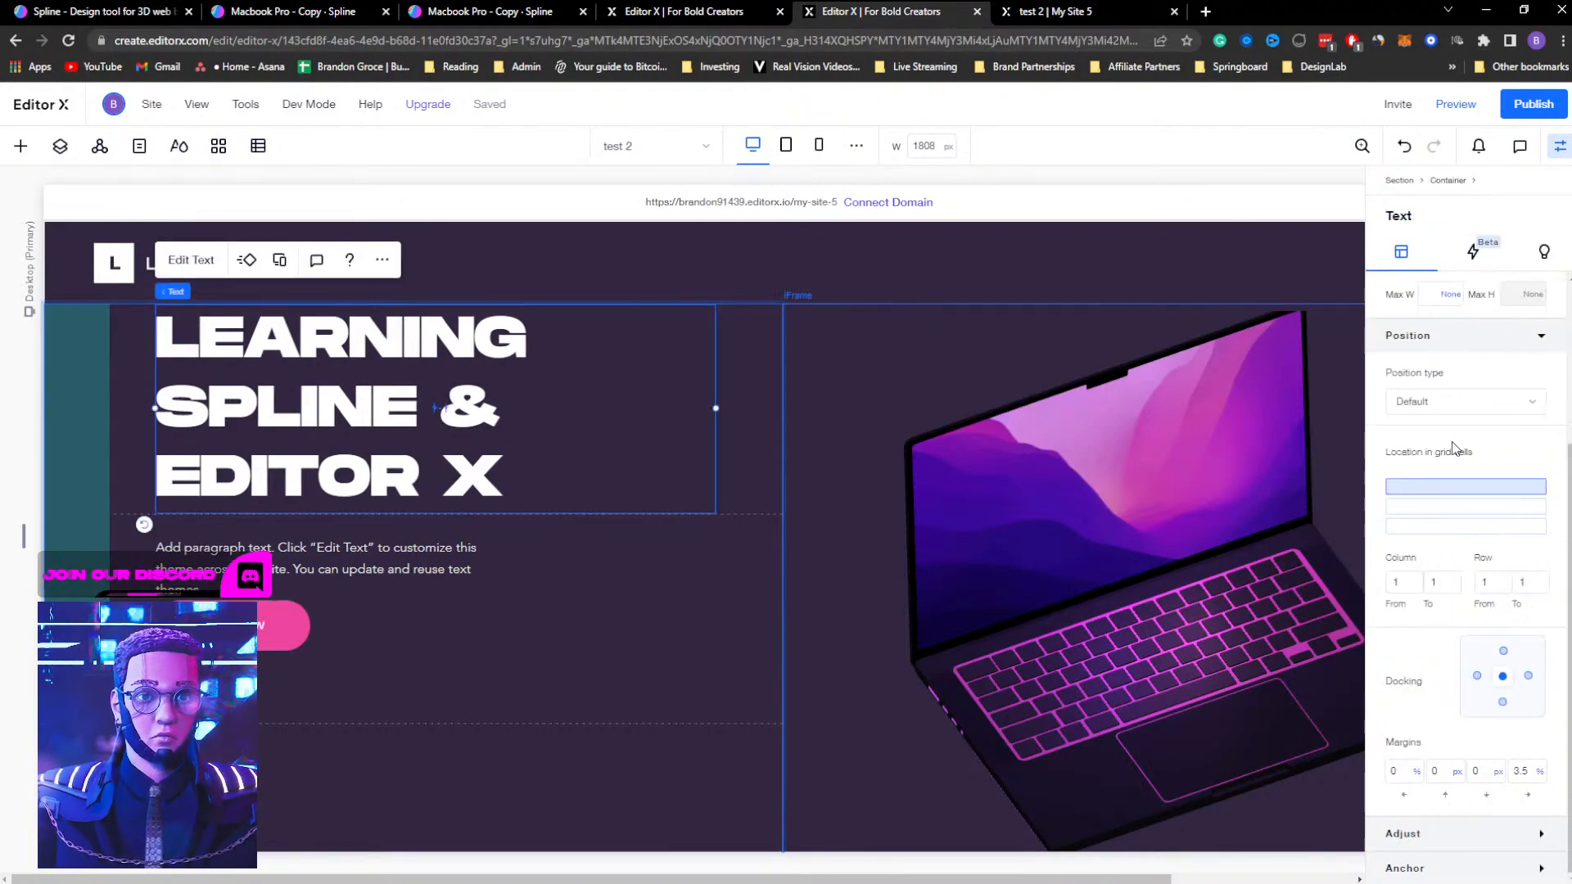
{"action": "scroll", "coordinate": [1456, 446], "scroll_direction": "up", "scroll_amount": 3}
{"action": "left_click", "coordinate": [1394, 288]}
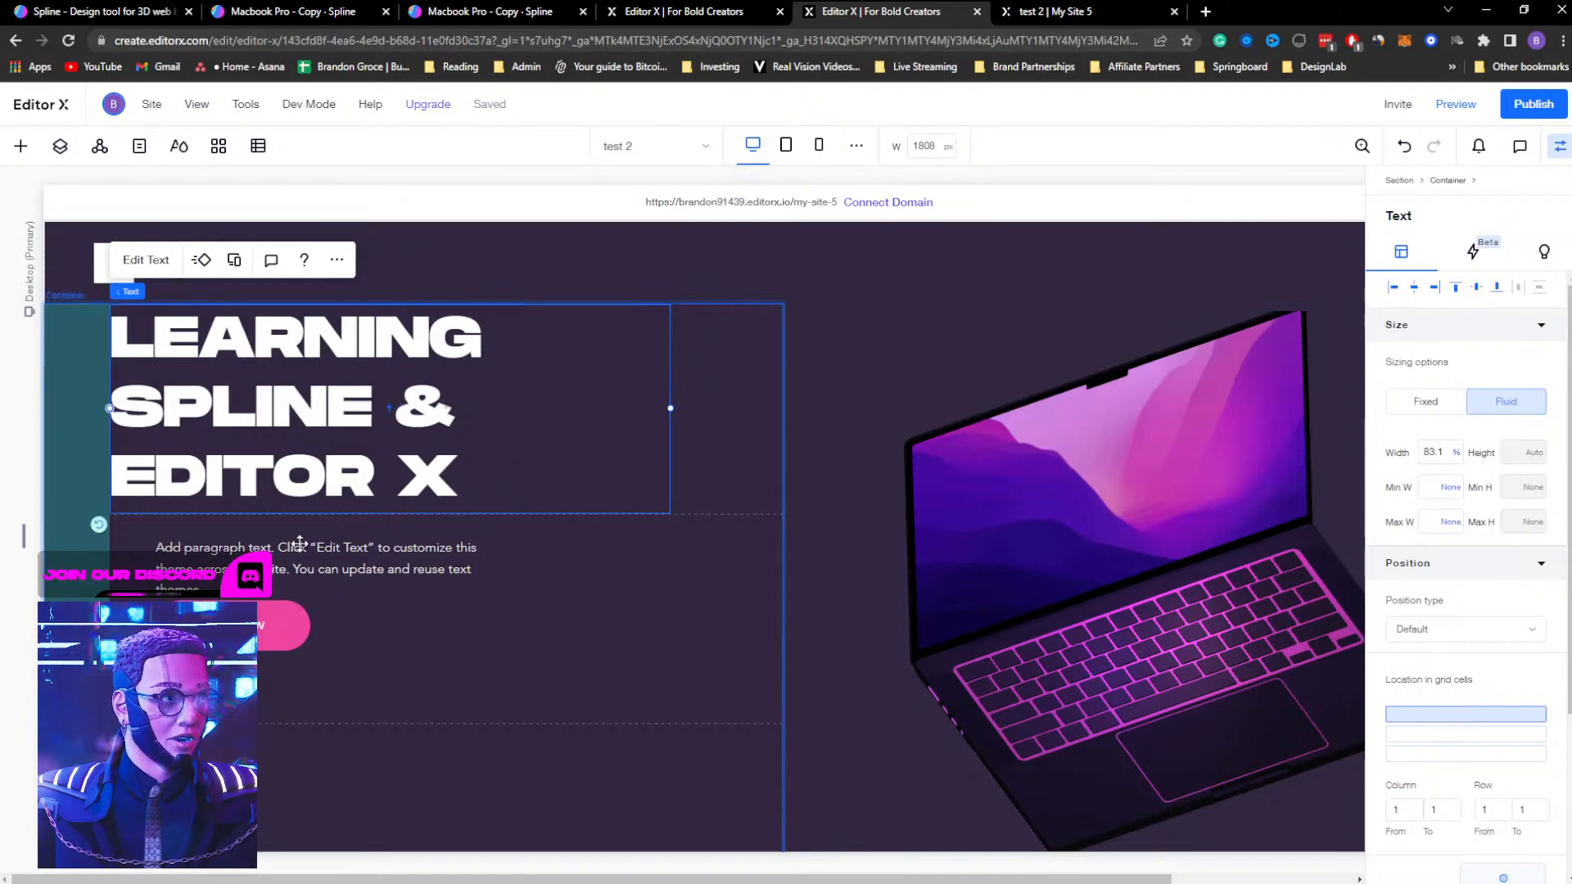
{"action": "left_click", "coordinate": [342, 545]}
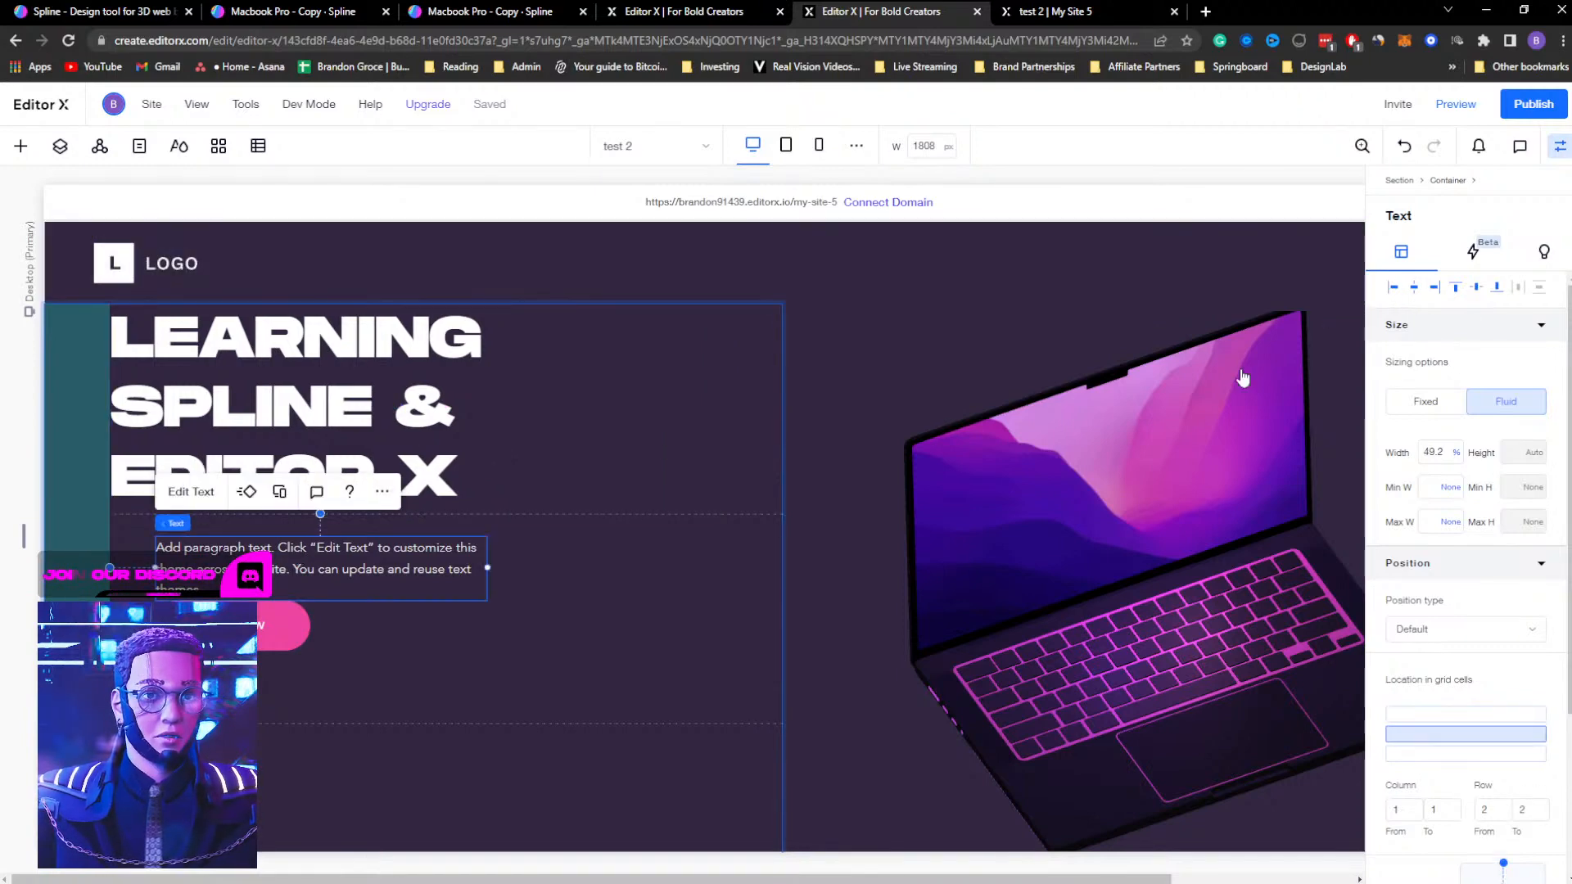
{"action": "left_click", "coordinate": [1394, 288]}
{"action": "left_click", "coordinate": [320, 622]}
{"action": "left_click", "coordinate": [1394, 288]}
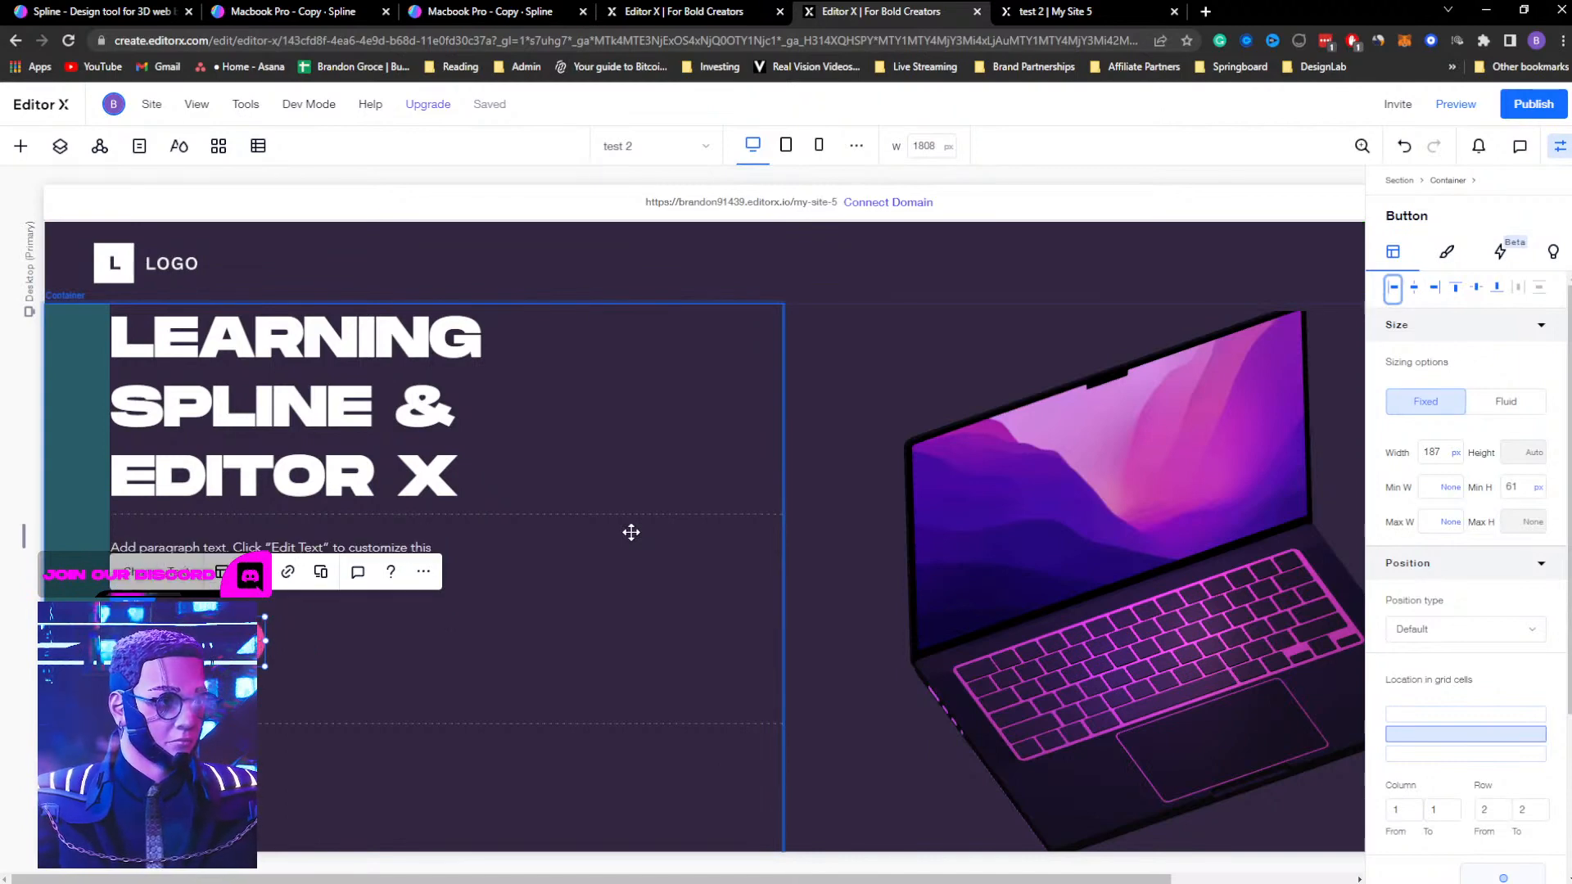
Step: Switch the paragraph and the title to Fixed sizing, then check the sizing of the Start Now button
{"action": "left_click", "coordinate": [640, 264]}
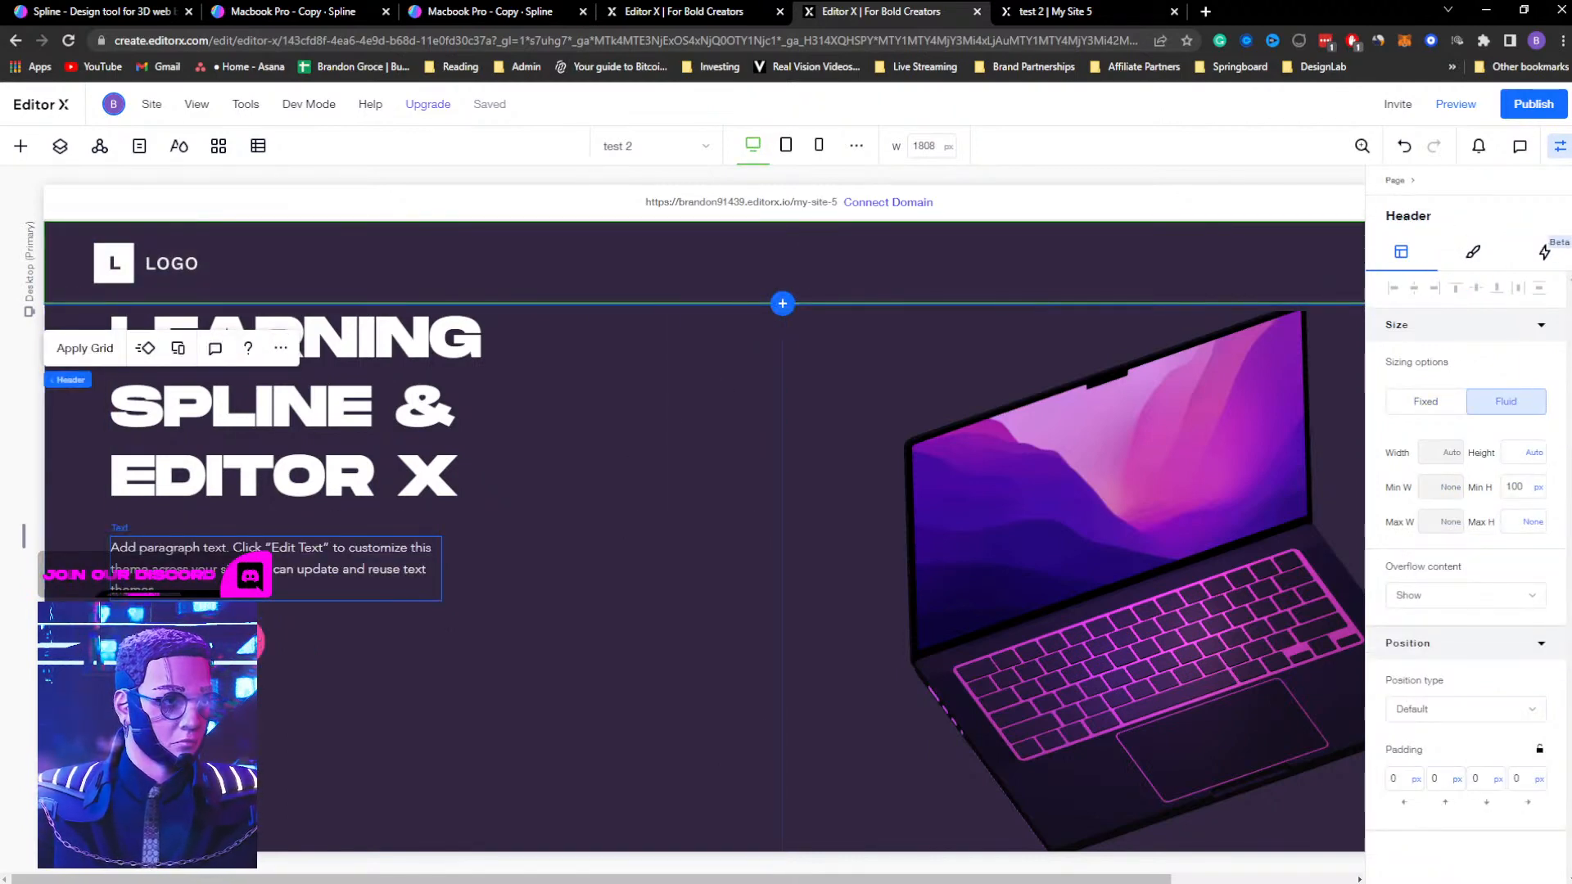
{"action": "left_click", "coordinate": [376, 565]}
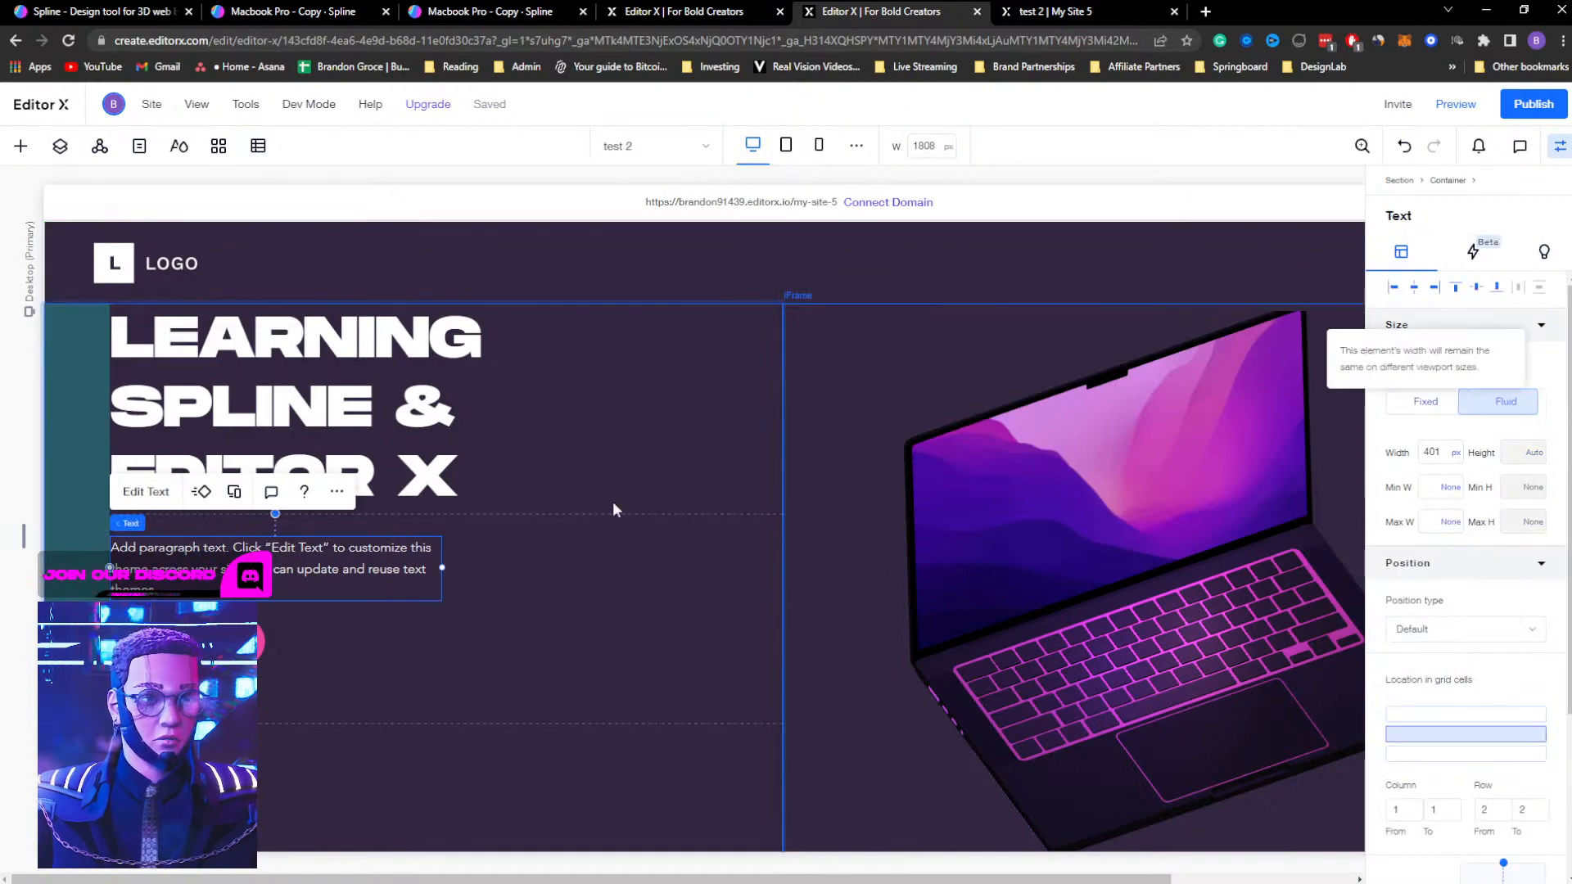
{"action": "left_click", "coordinate": [311, 397]}
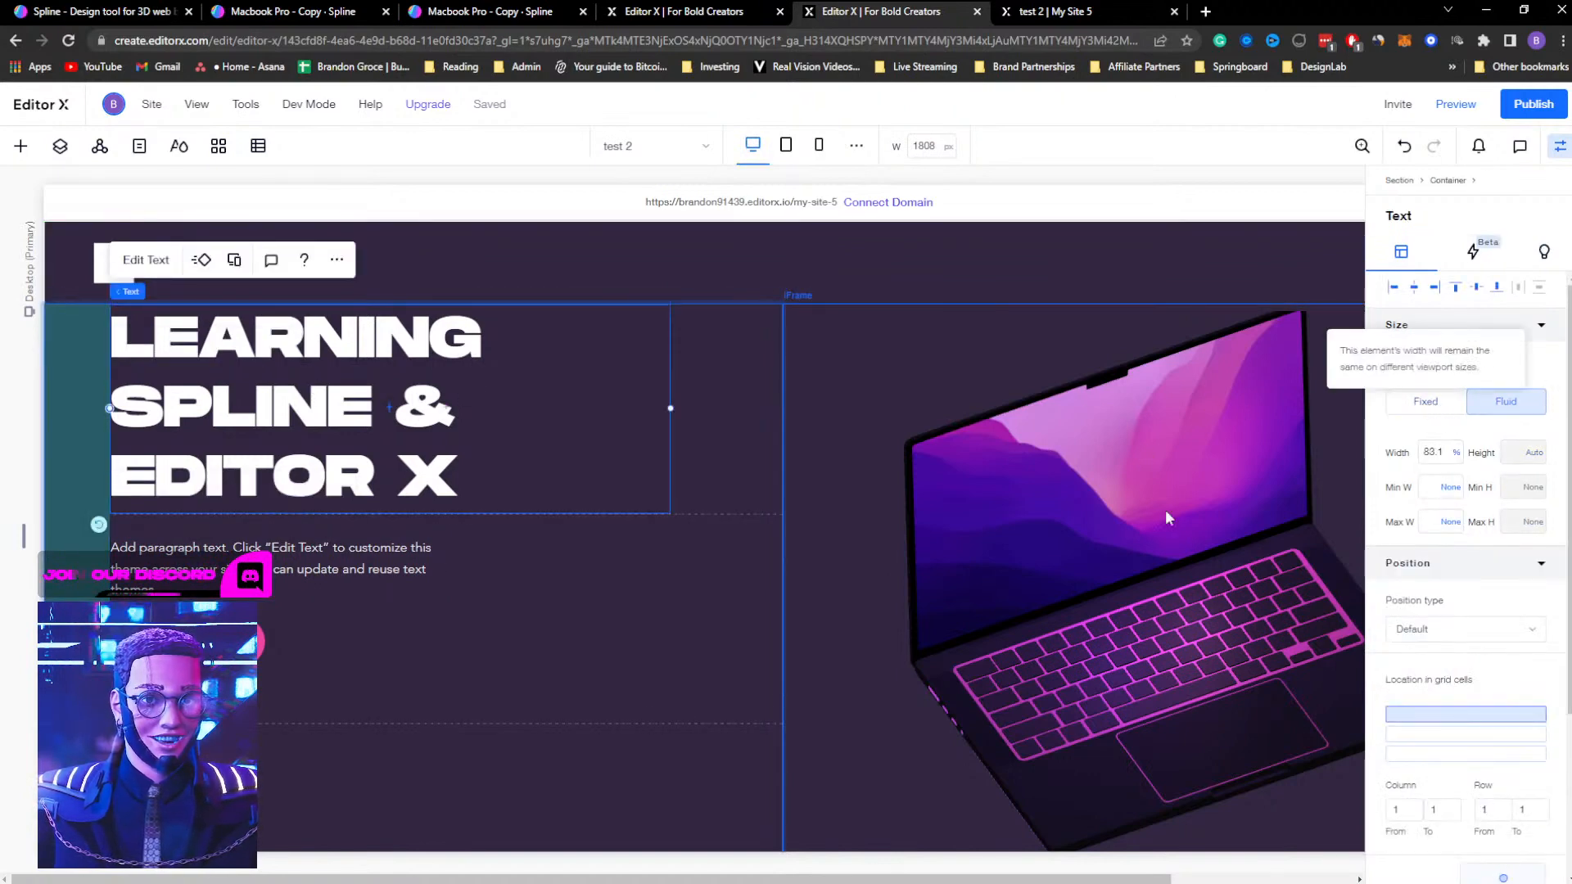
{"action": "left_click", "coordinate": [1425, 402]}
{"action": "left_click", "coordinate": [198, 641]}
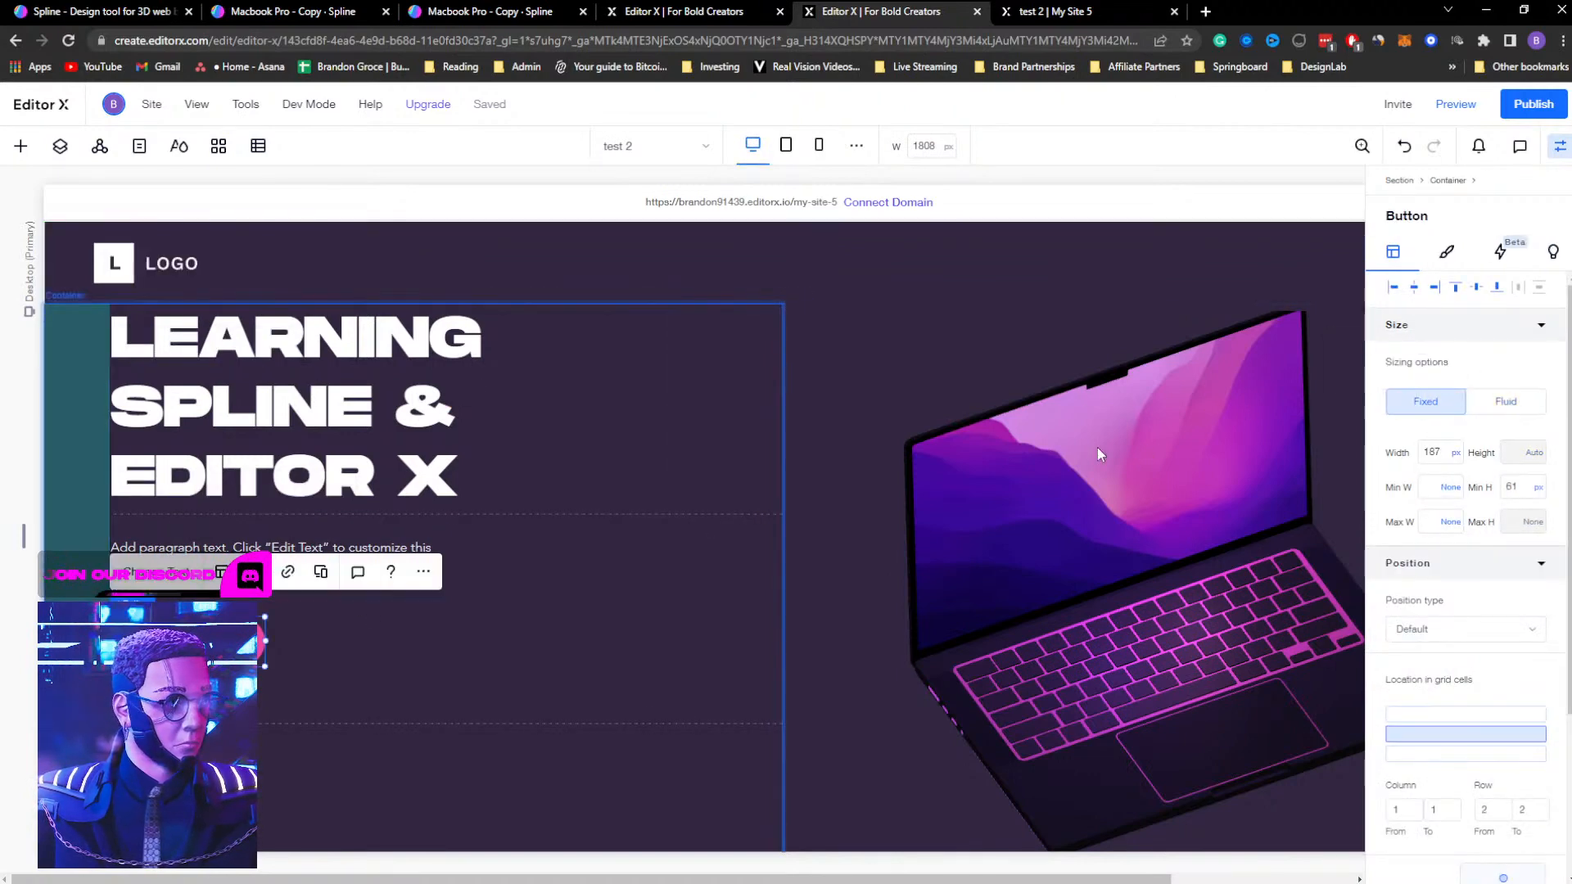
{"action": "left_click", "coordinate": [1233, 474]}
{"action": "left_click", "coordinate": [1560, 146]}
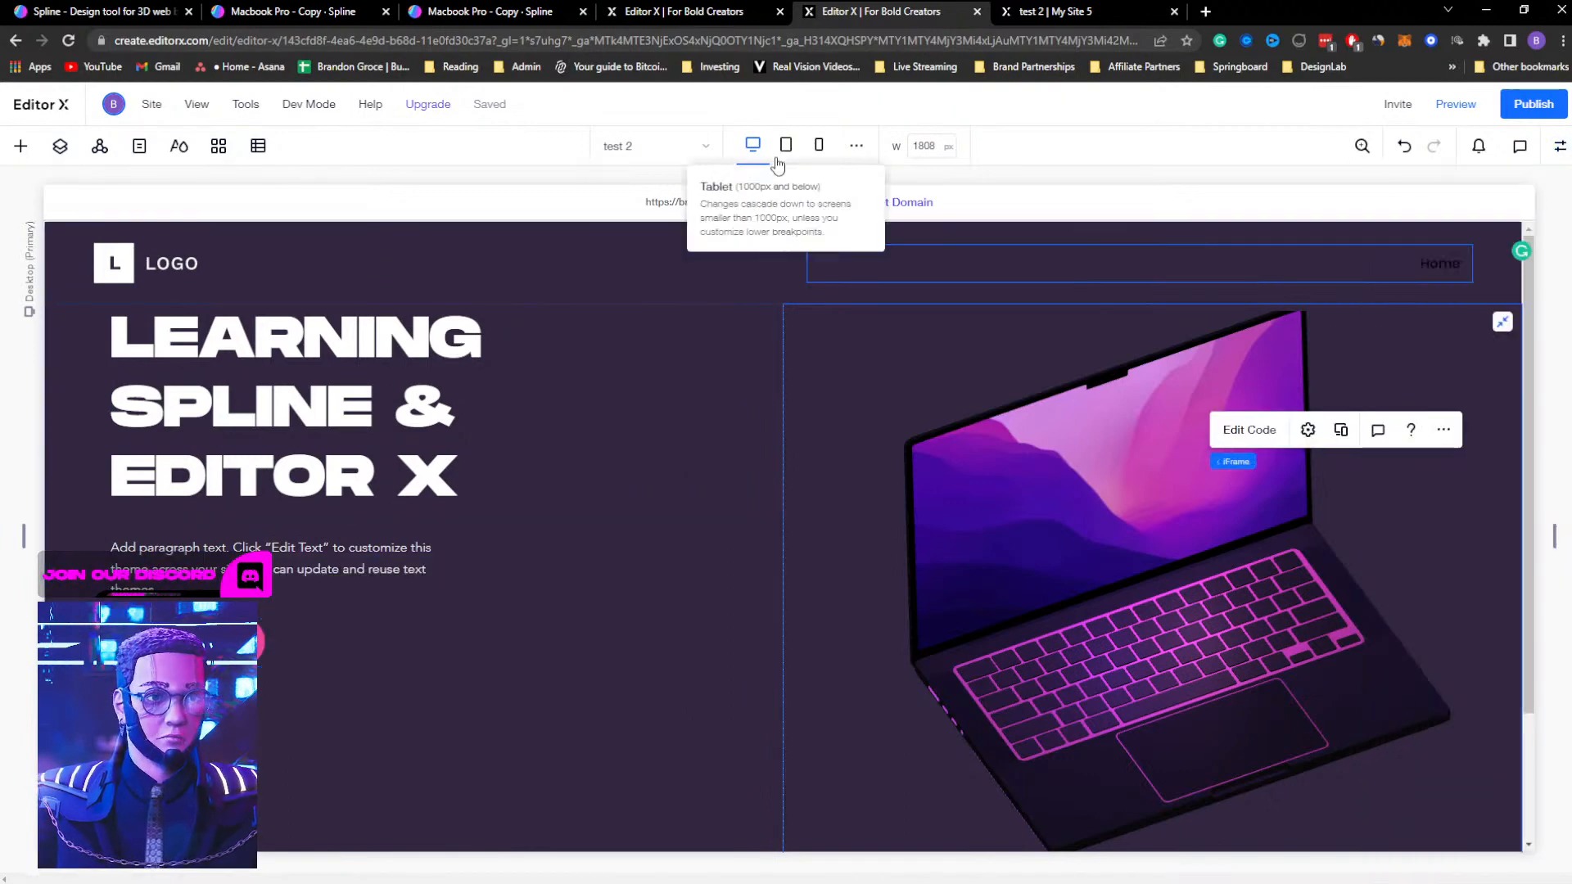
Step: Switch to the Tablet breakpoint and change the hero section's grid layout to 1x2 so the text stacks above the laptop scene
{"action": "left_click", "coordinate": [785, 145]}
{"action": "scroll", "coordinate": [553, 364], "scroll_direction": "up", "scroll_amount": 1}
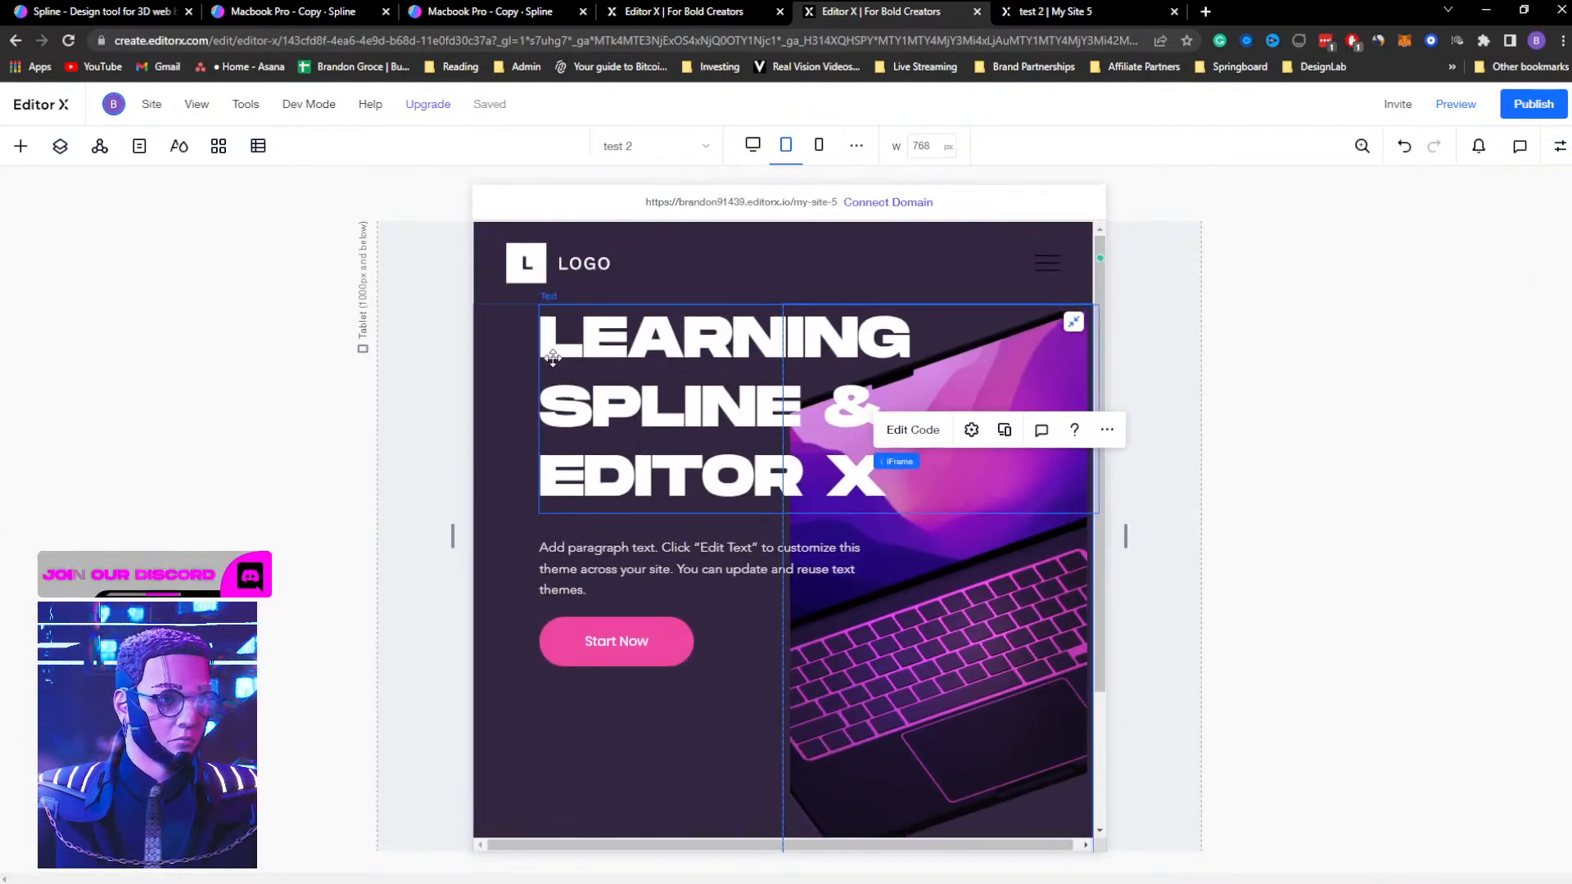
{"action": "left_click", "coordinate": [502, 357]}
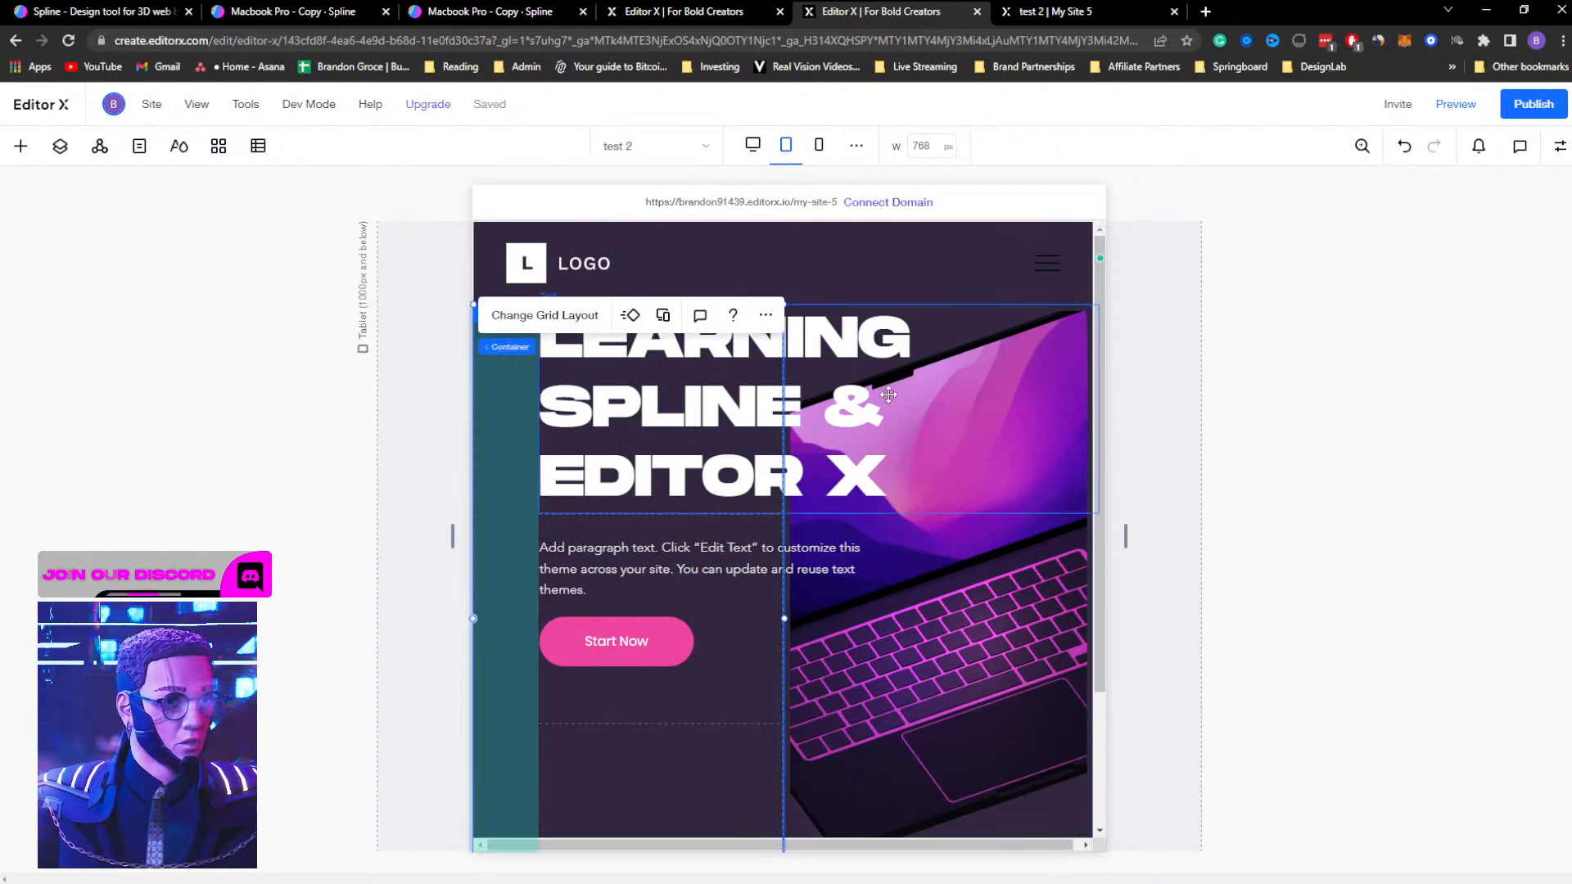
{"action": "scroll", "coordinate": [728, 647], "scroll_direction": "down", "scroll_amount": 4}
{"action": "scroll", "coordinate": [543, 488], "scroll_direction": "up", "scroll_amount": 4}
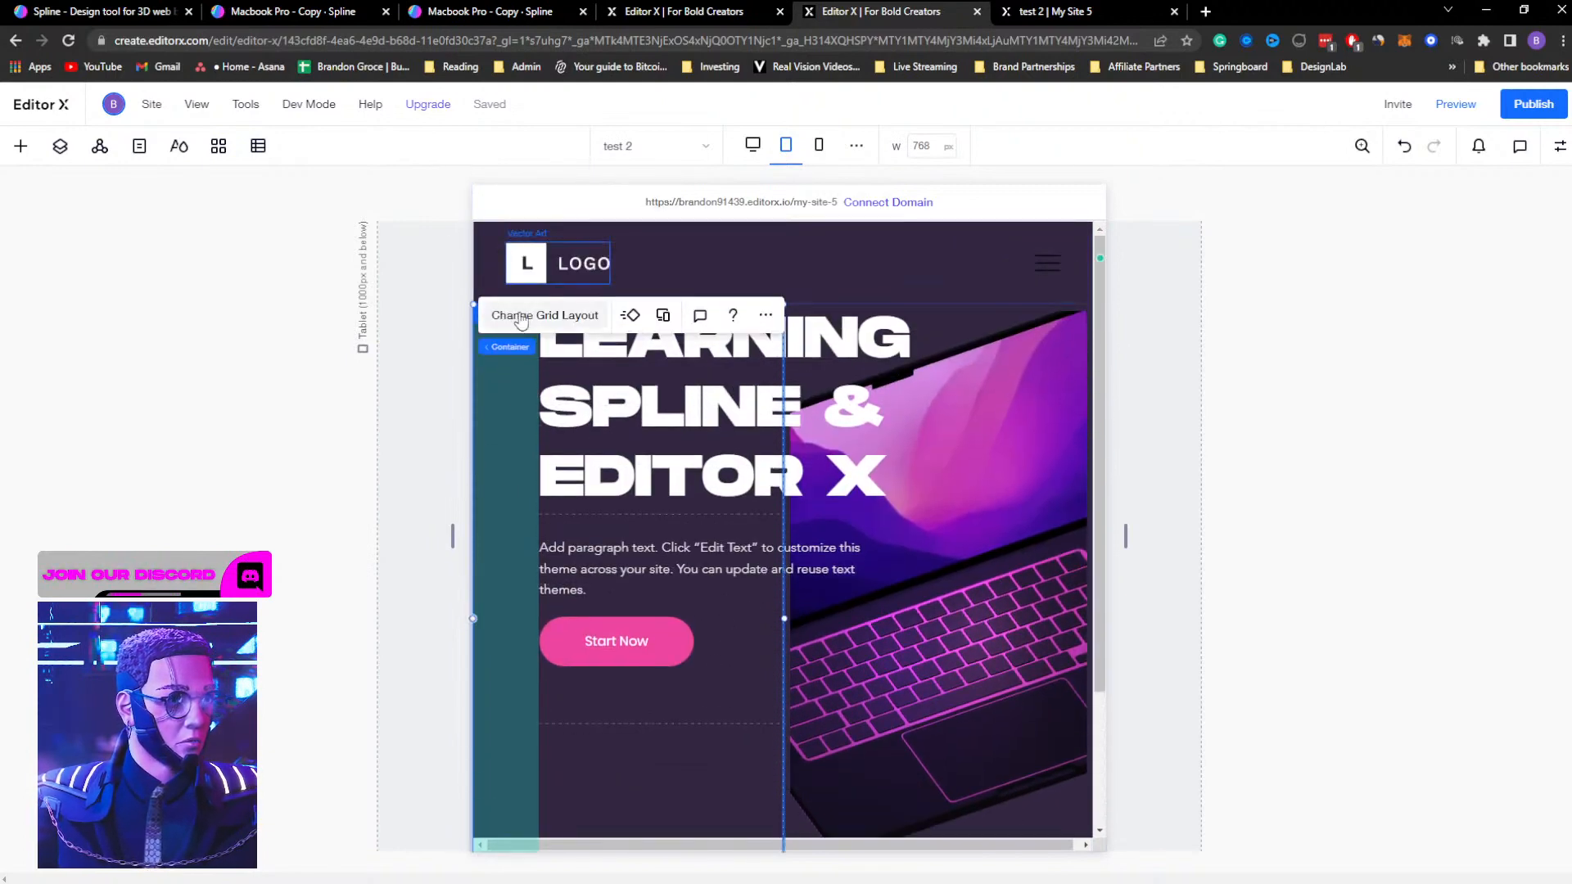
{"action": "left_click", "coordinate": [506, 352]}
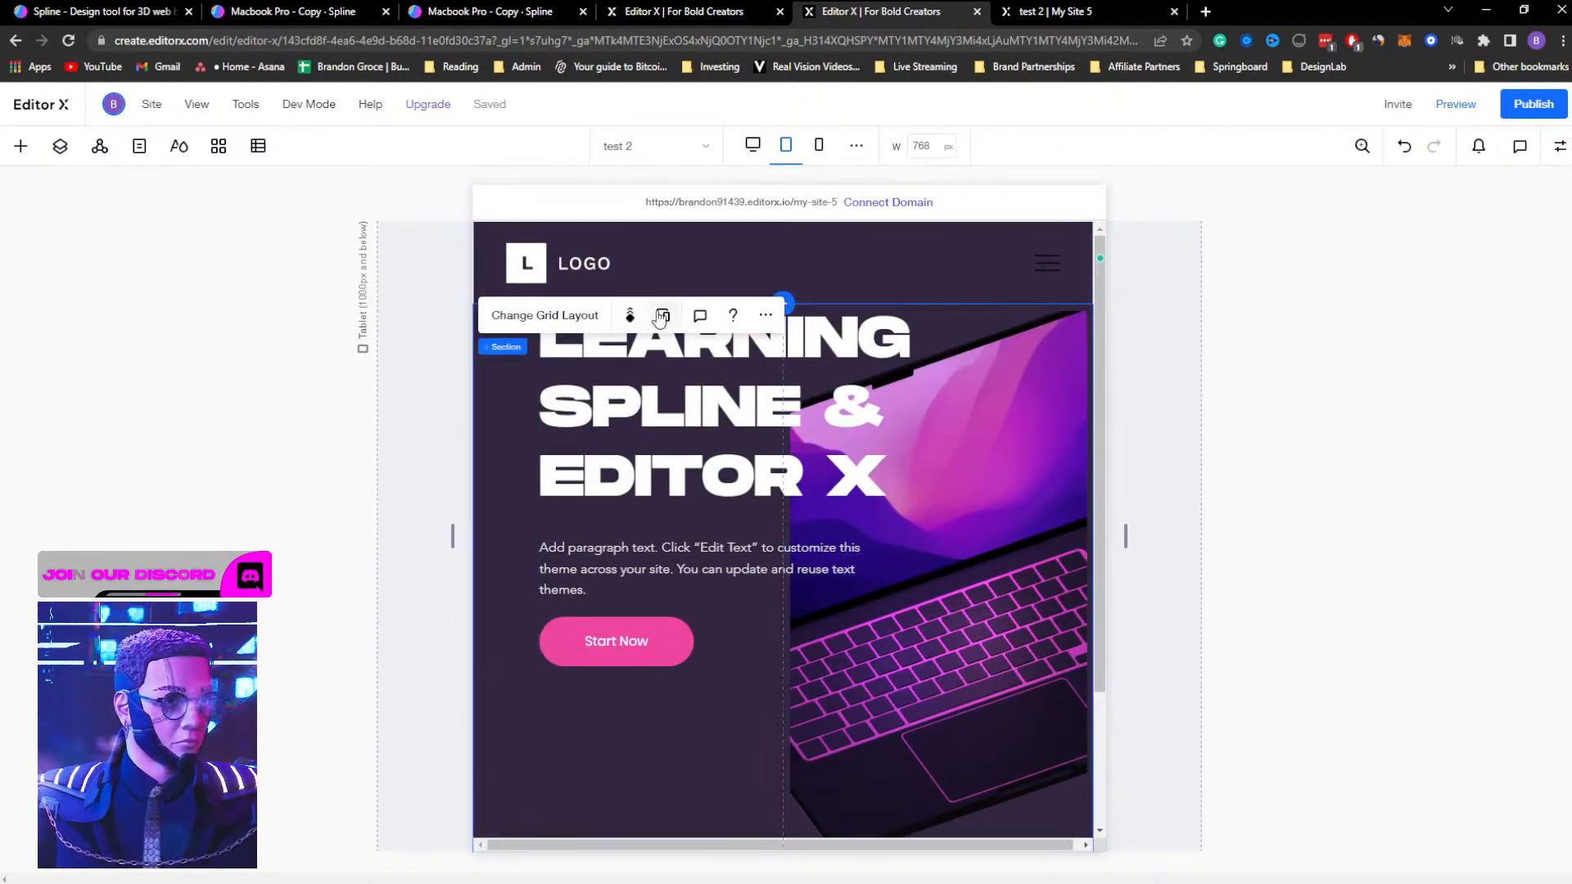
{"action": "left_click", "coordinate": [528, 317]}
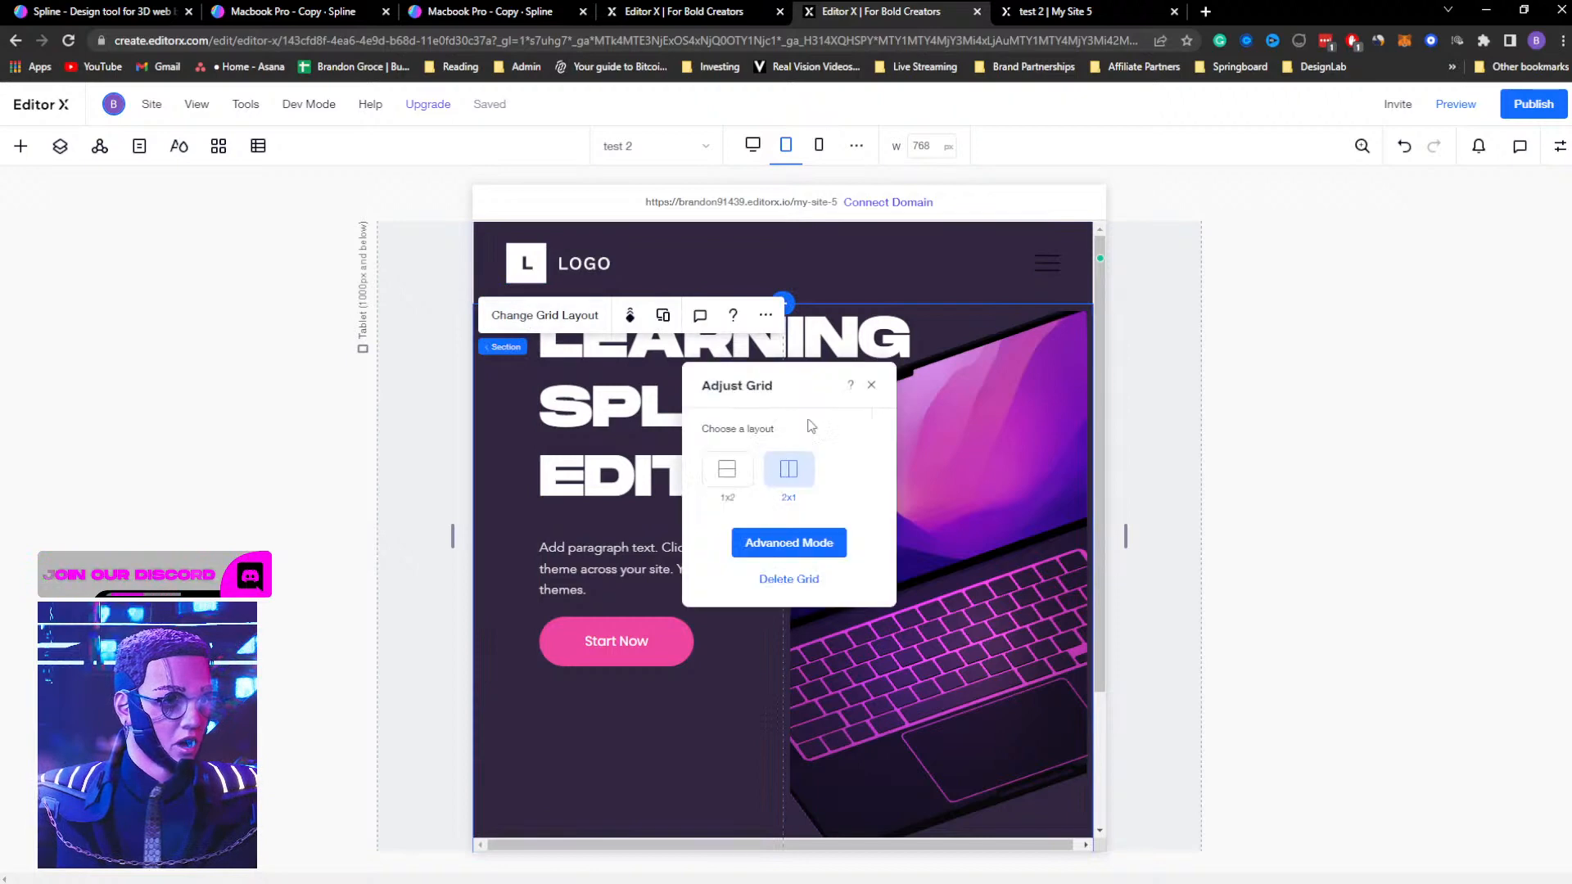
{"action": "left_click", "coordinate": [731, 477]}
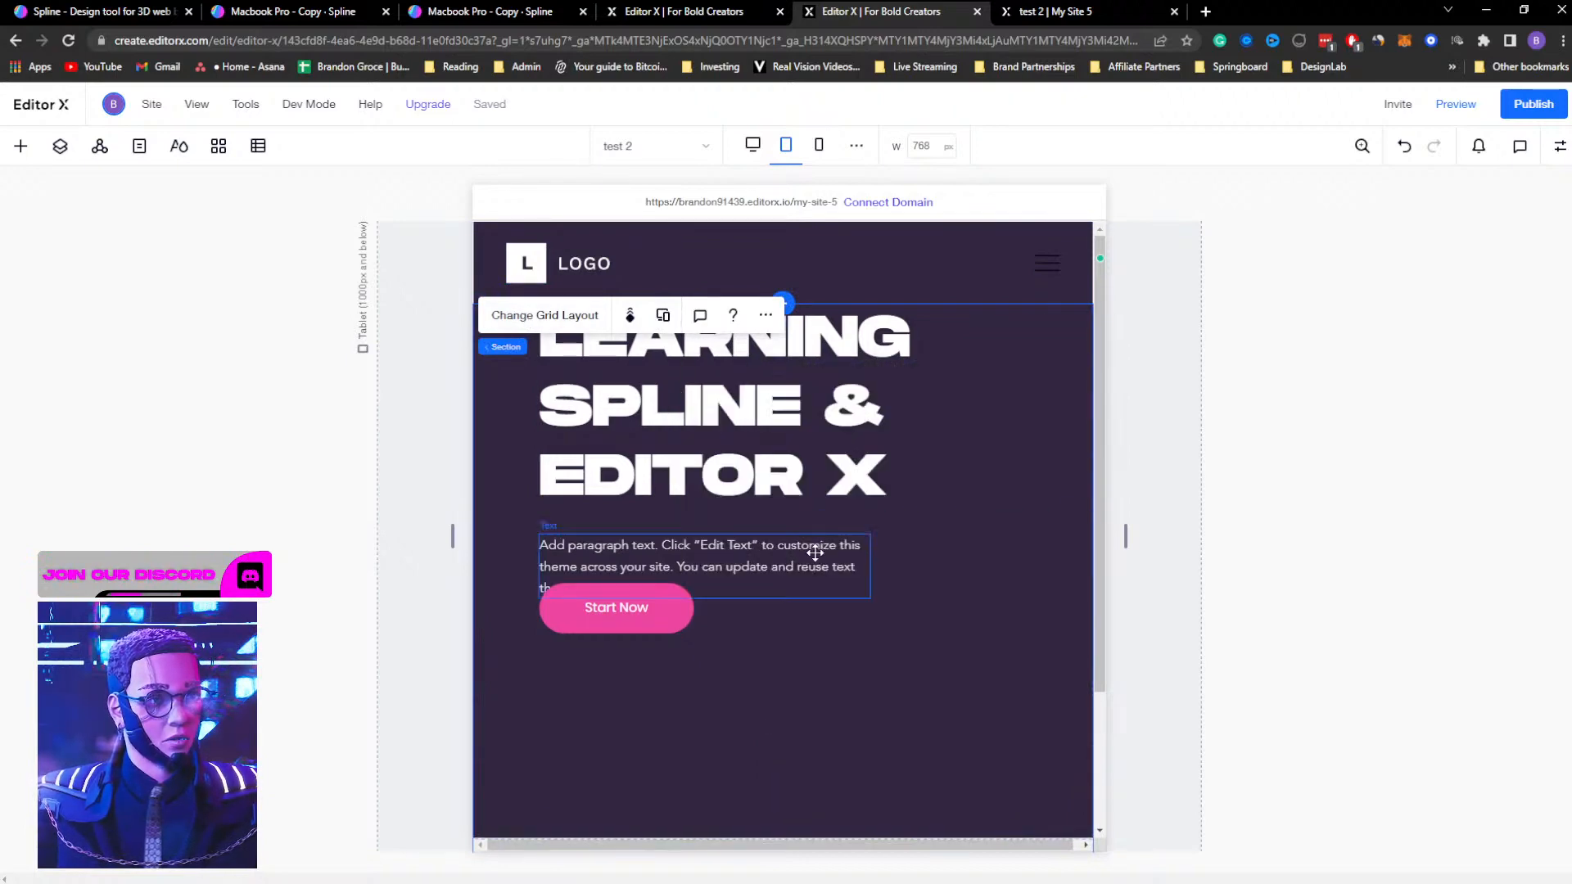
{"action": "scroll", "coordinate": [877, 540], "scroll_direction": "down", "scroll_amount": 2}
{"action": "scroll", "coordinate": [819, 442], "scroll_direction": "up", "scroll_amount": 1}
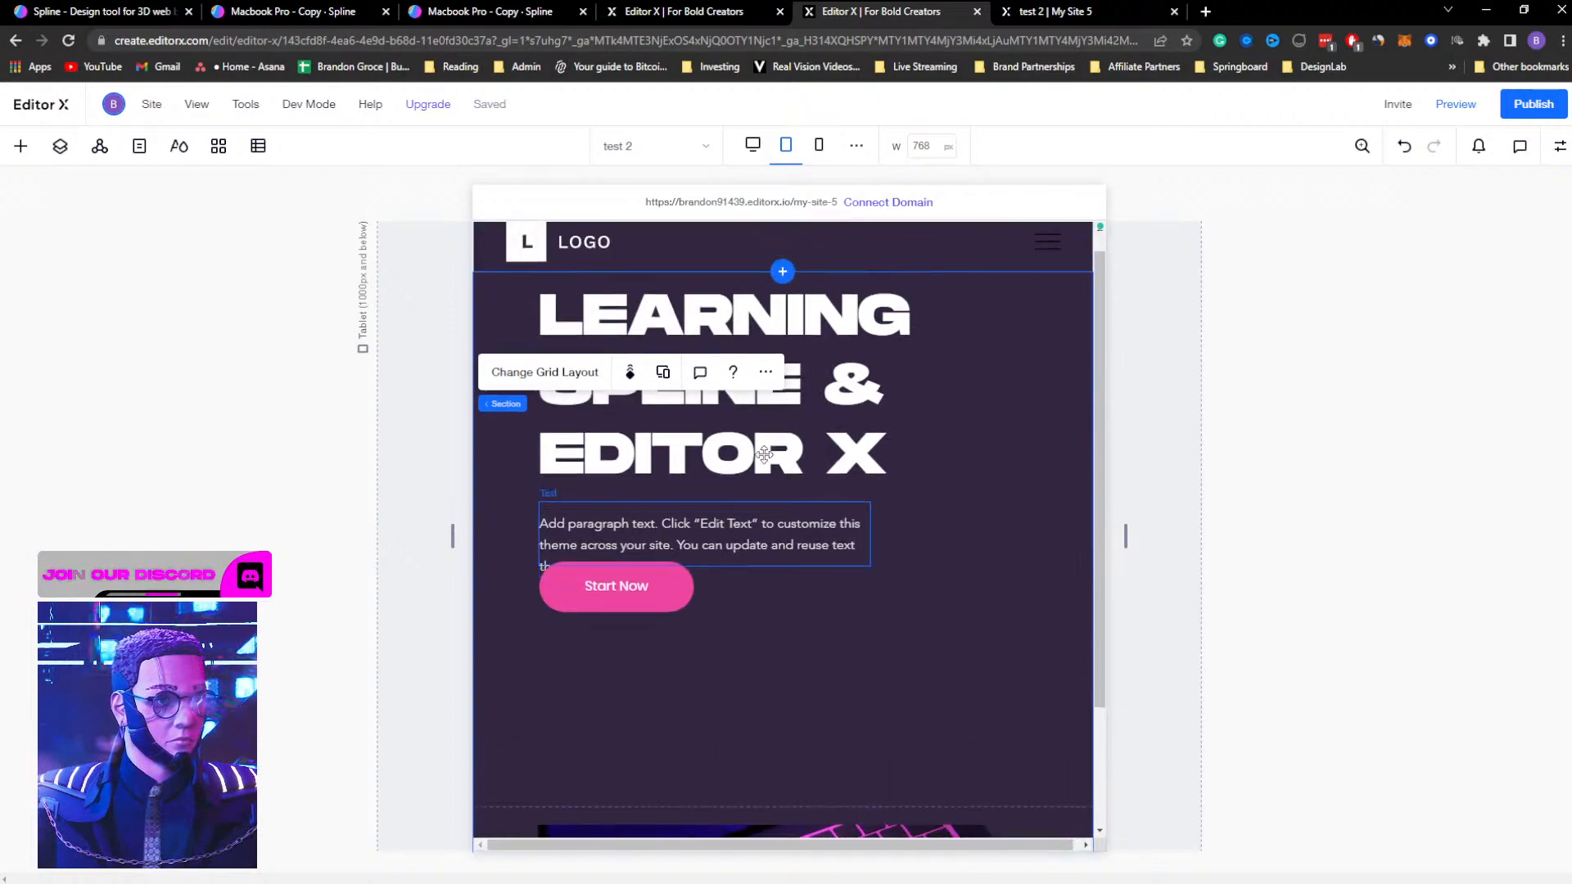
Step: Move the Start Now button down into the container's third row and raise the row line above it to just below the paragraph
{"action": "left_click", "coordinate": [982, 474]}
{"action": "left_click", "coordinate": [963, 619]}
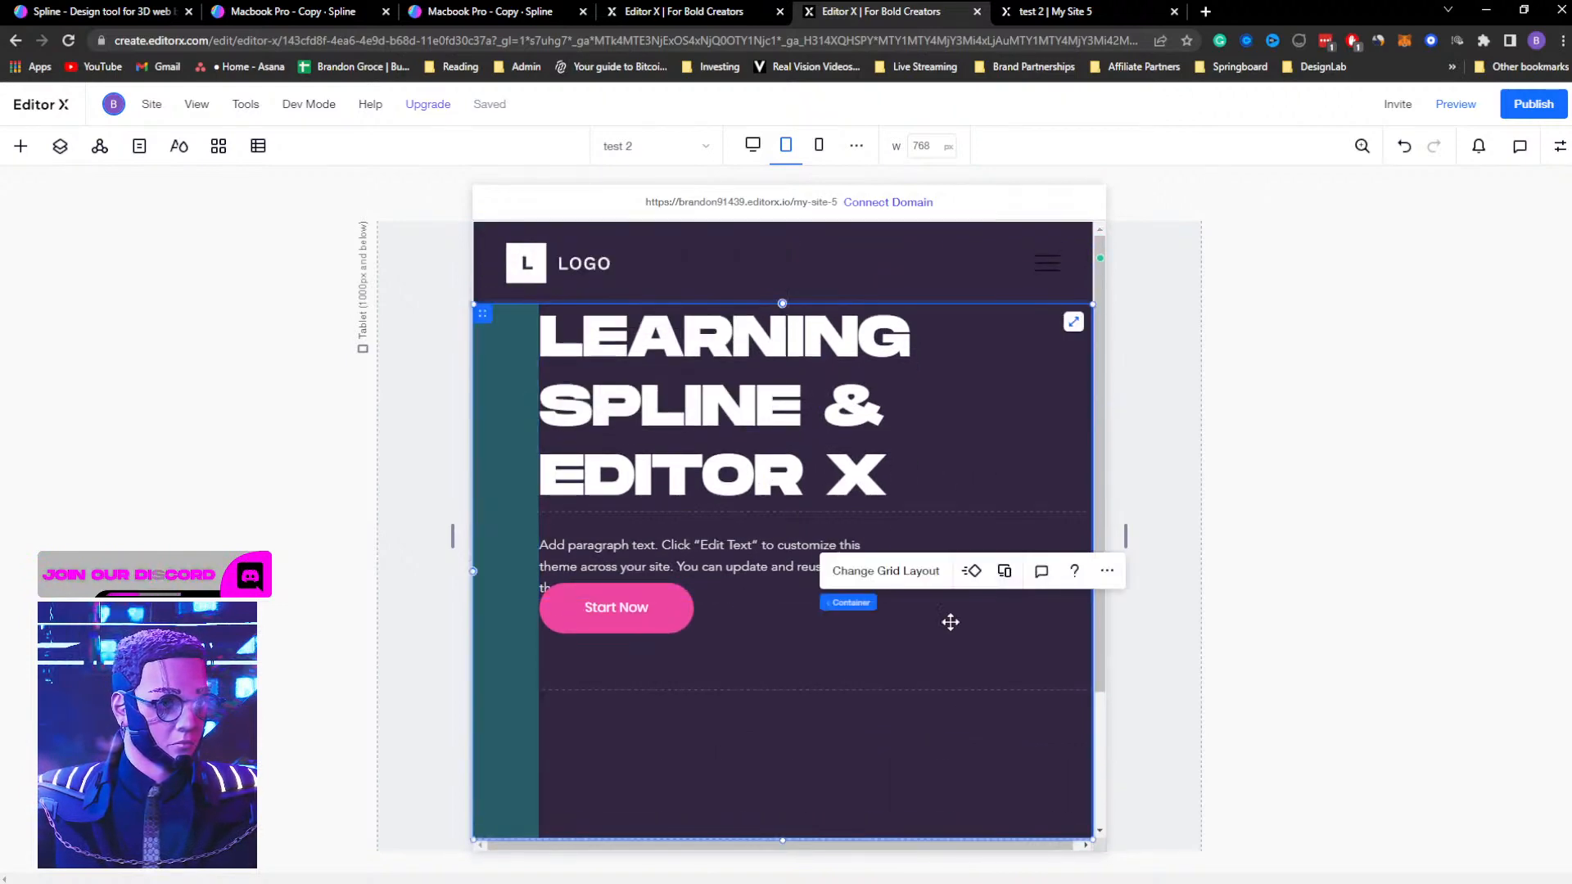
{"action": "left_click", "coordinate": [647, 608]}
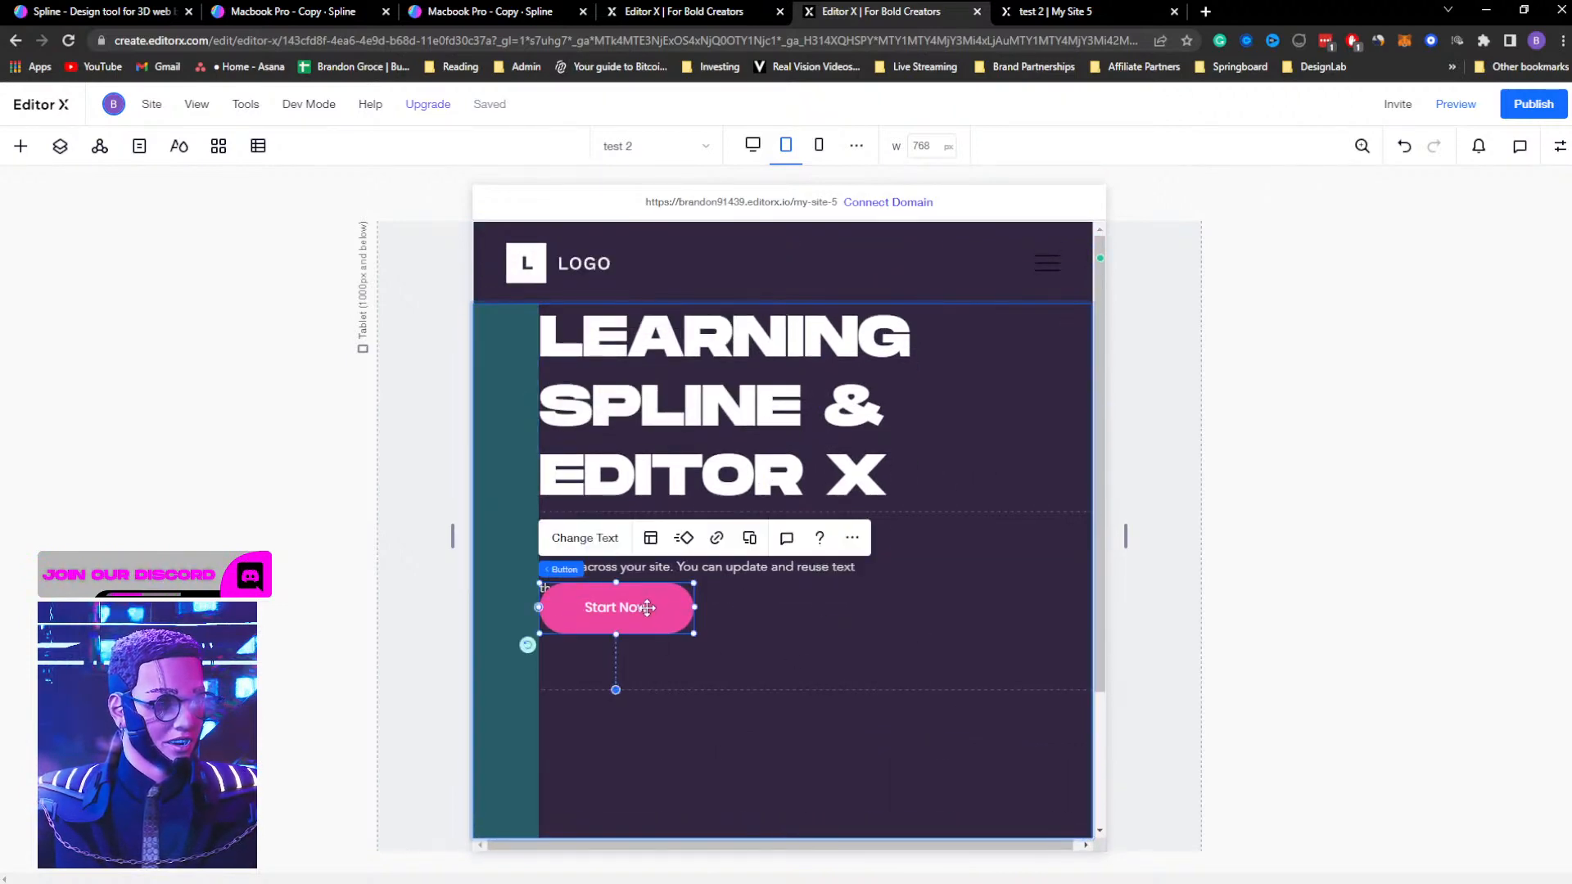
{"action": "left_click_drag", "start_coordinate": [643, 605], "coordinate": [644, 723]}
{"action": "left_click", "coordinate": [871, 673]}
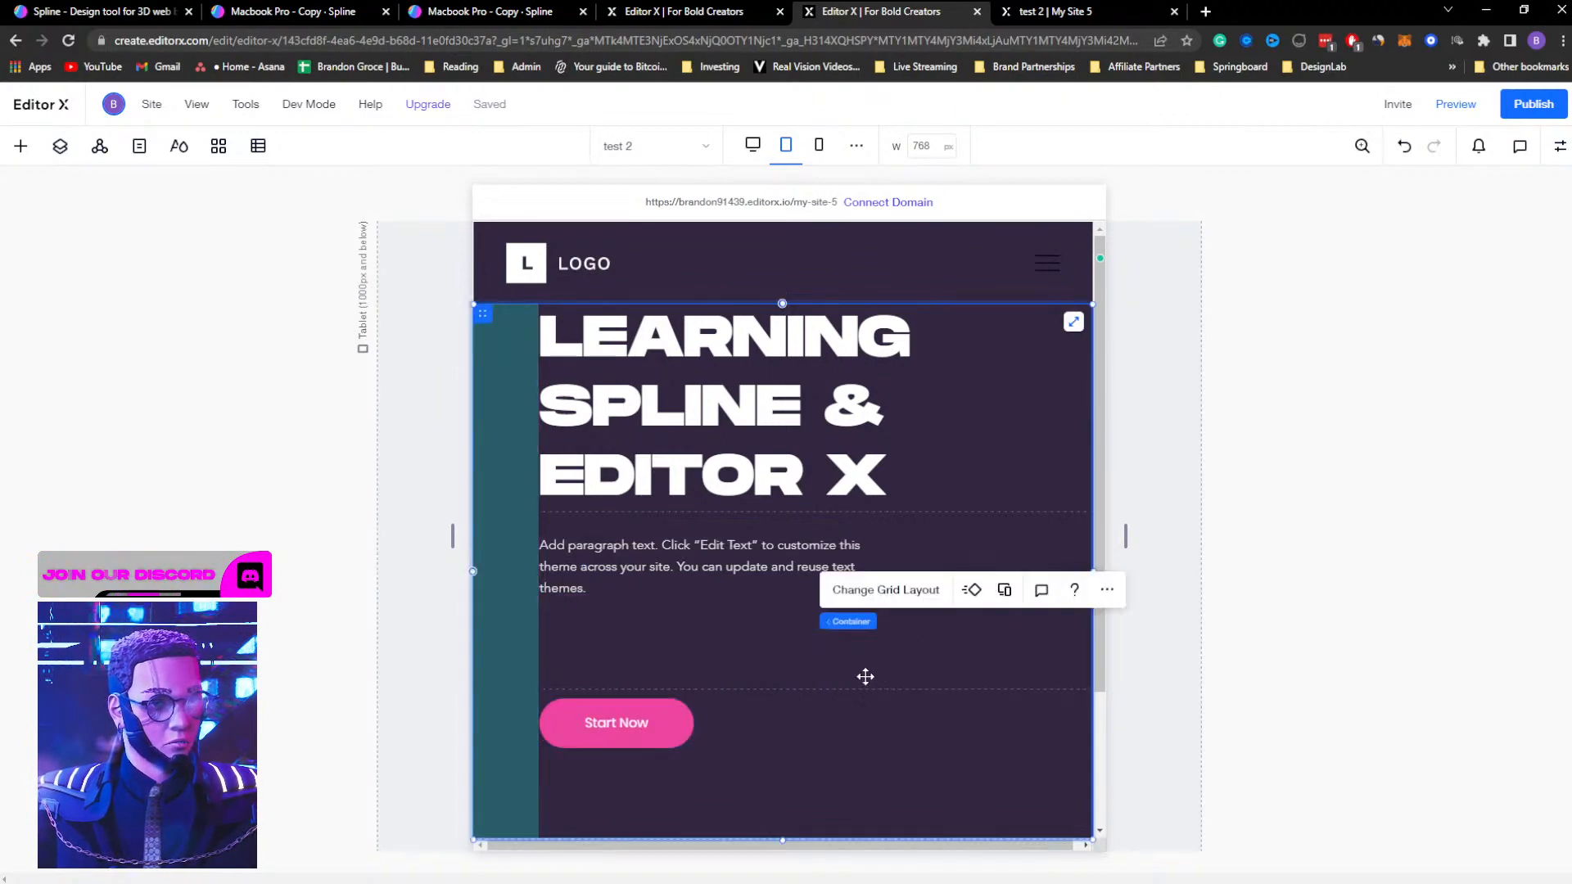
{"action": "left_click_drag", "start_coordinate": [839, 690], "coordinate": [842, 619]}
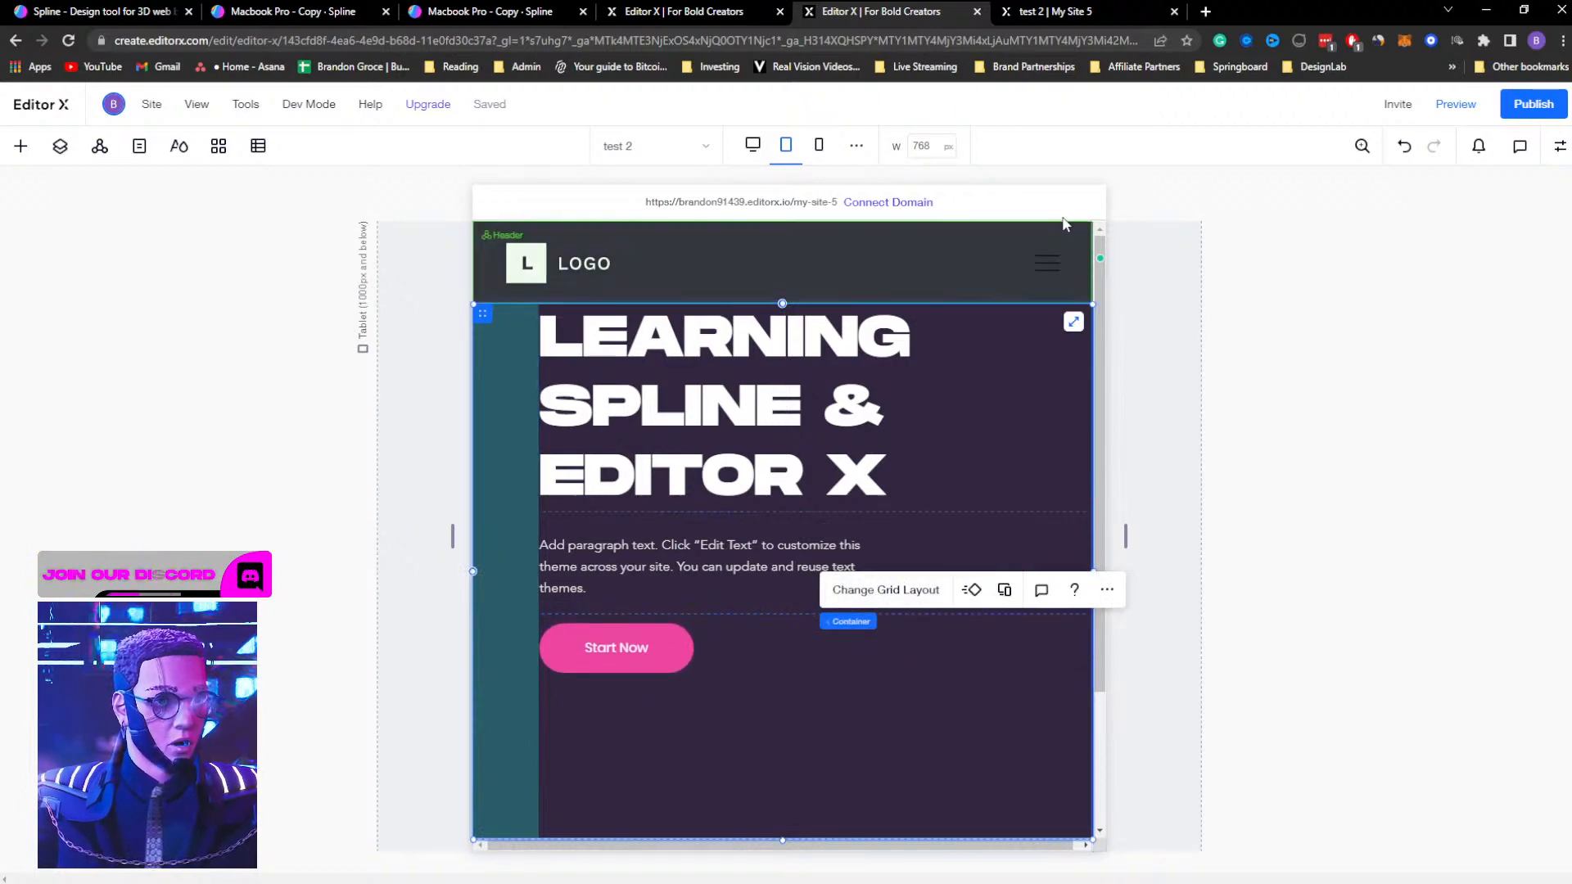
Step: Set the fill color of the header's hamburger menu to white (#FFFFFF)
{"action": "left_click", "coordinate": [1048, 263]}
{"action": "left_click", "coordinate": [1558, 148]}
{"action": "left_click", "coordinate": [1447, 252]}
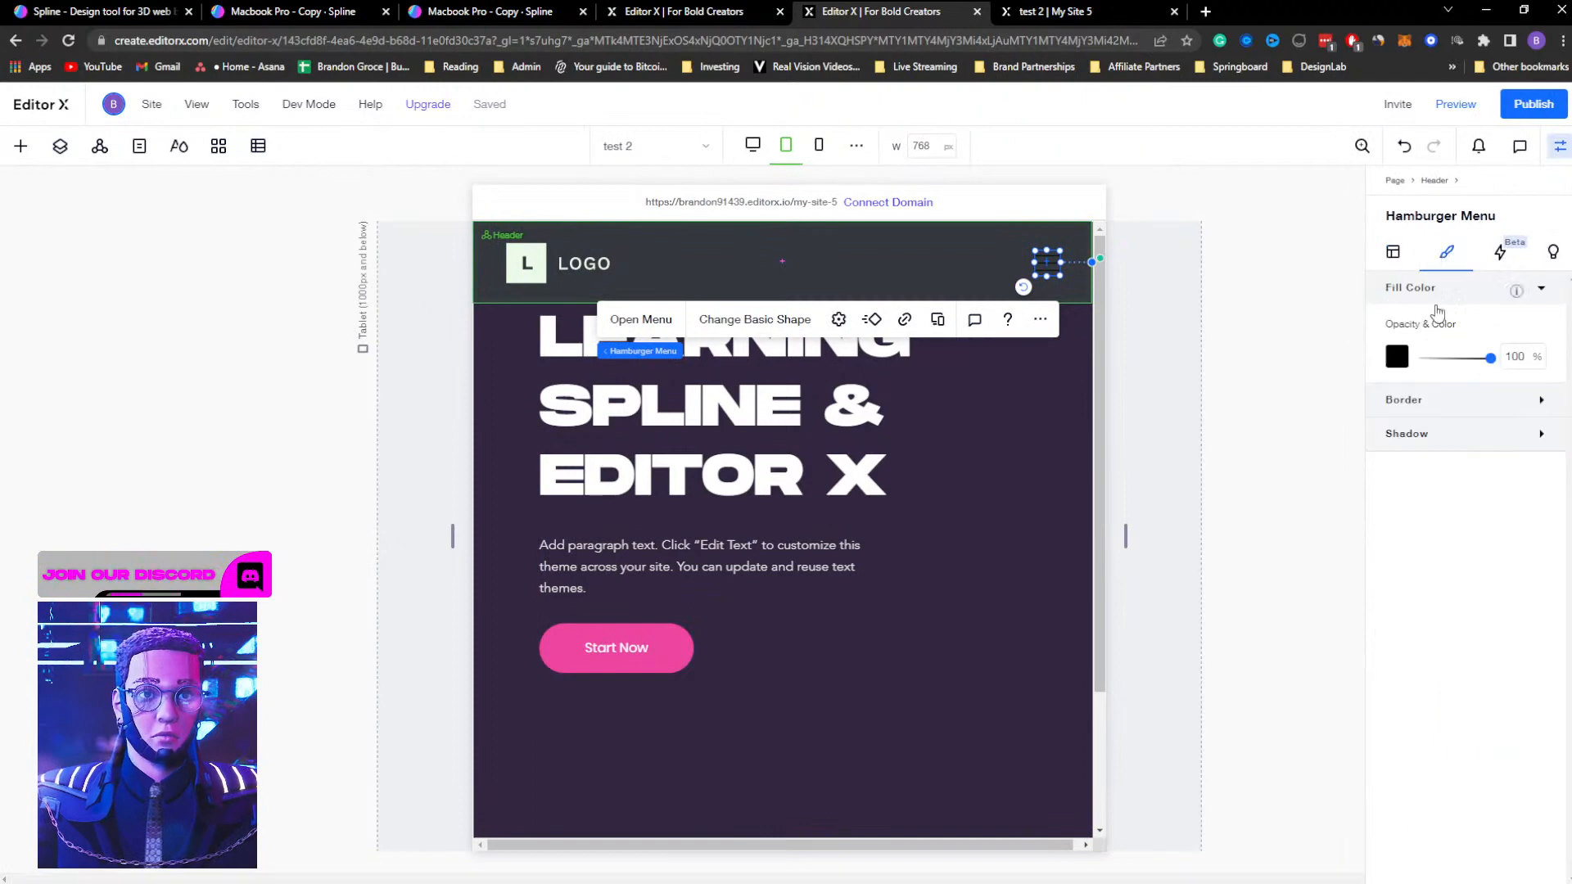
{"action": "left_click", "coordinate": [1398, 357]}
{"action": "left_click", "coordinate": [1012, 630]}
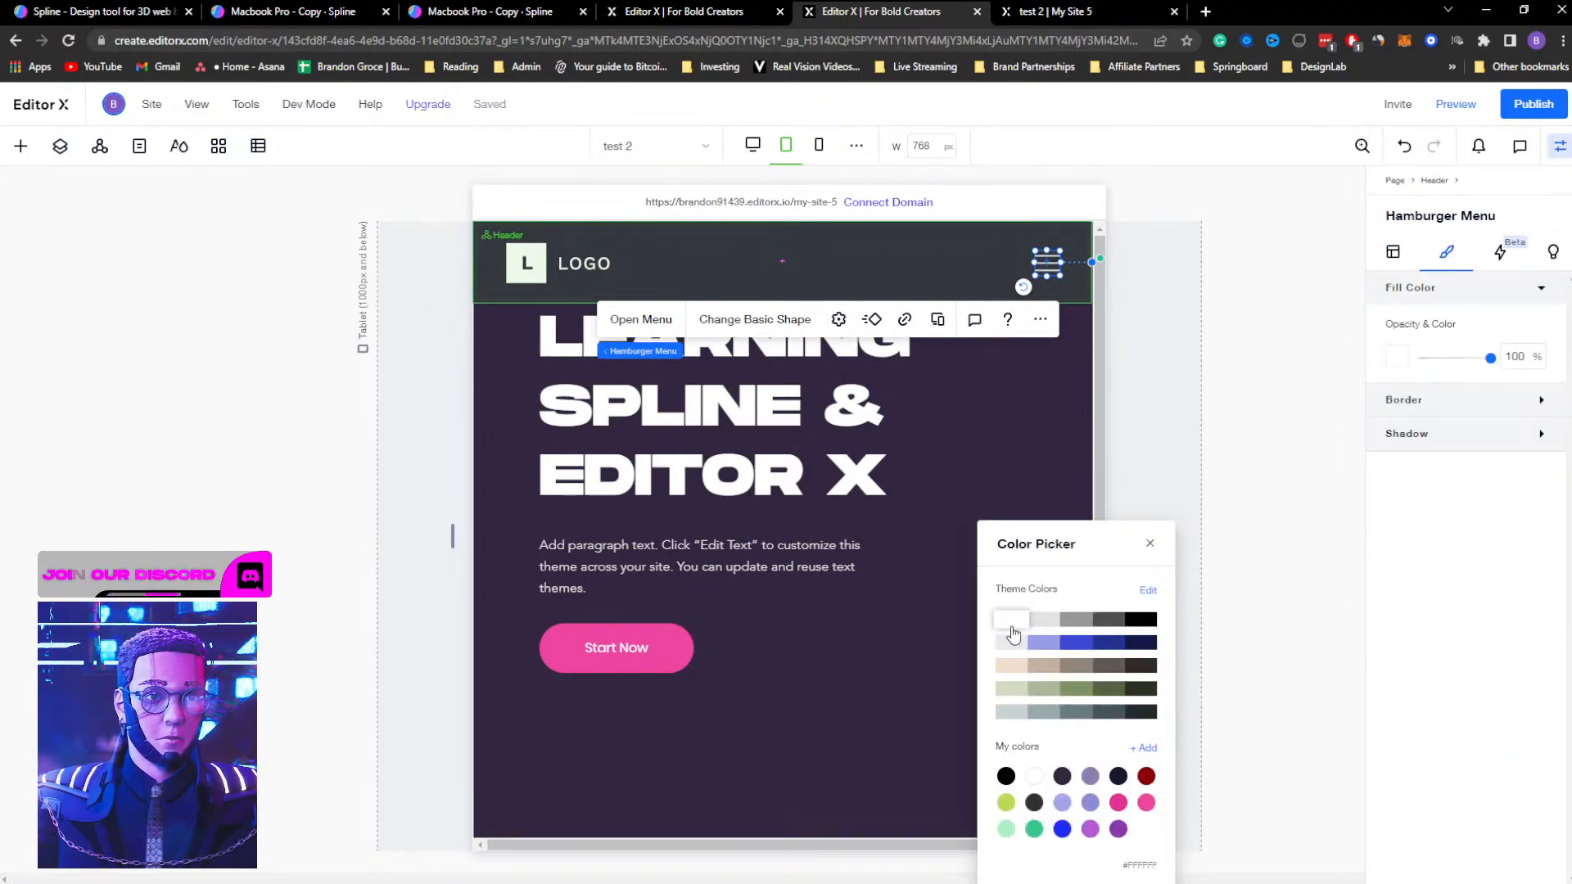
{"action": "left_click", "coordinate": [1159, 408]}
Step: Lower both row lines in the text container to give the title row more height and shift the paragraph and button down
{"action": "left_click", "coordinate": [946, 478]}
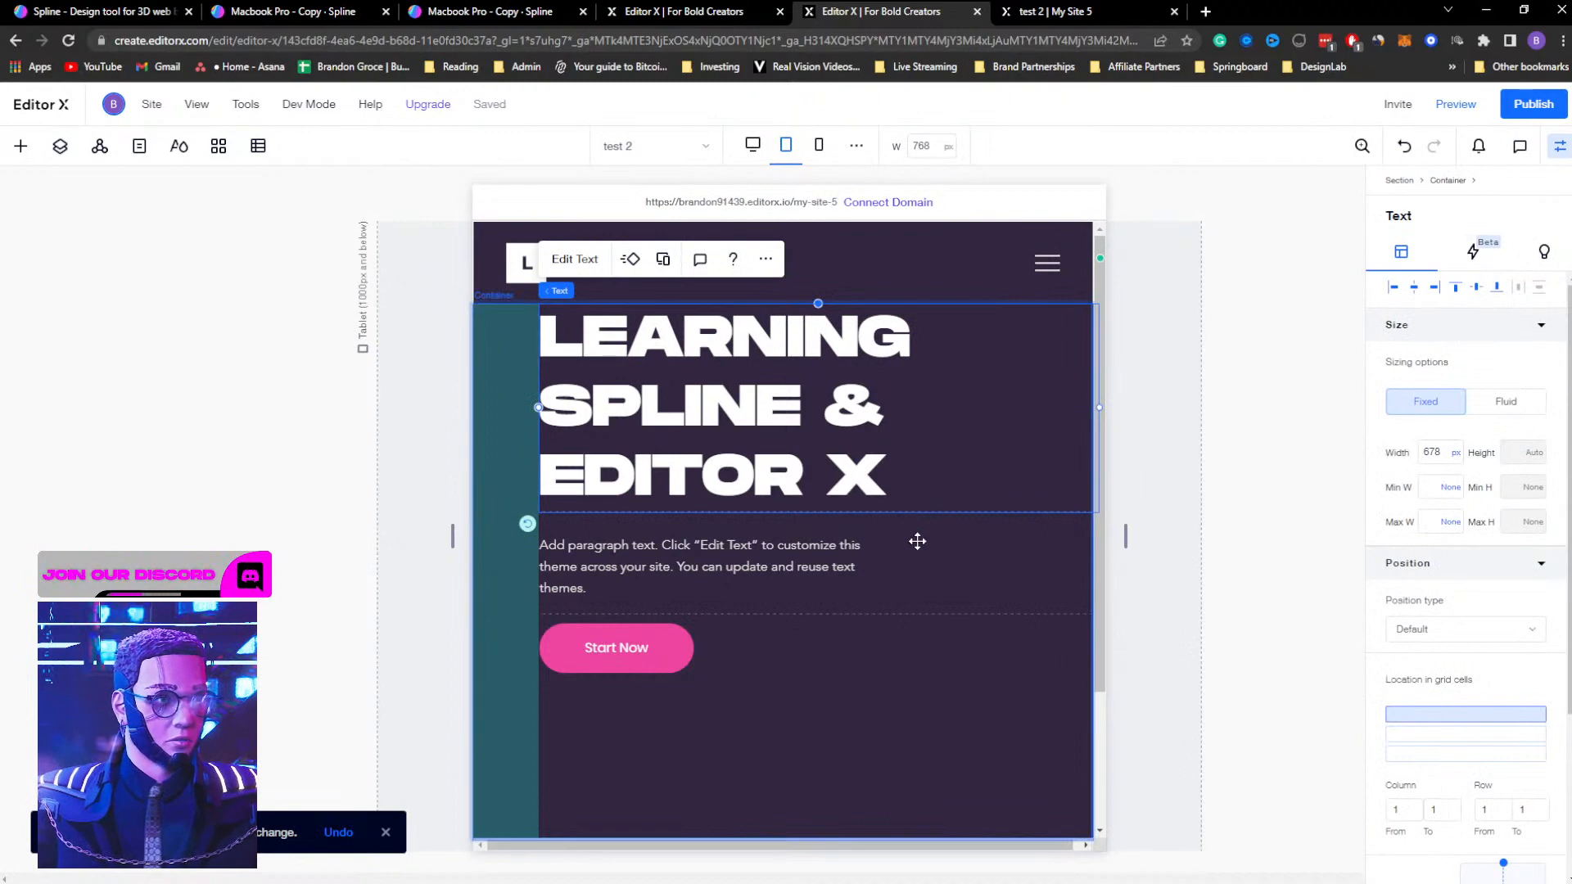
{"action": "left_click", "coordinate": [917, 541]}
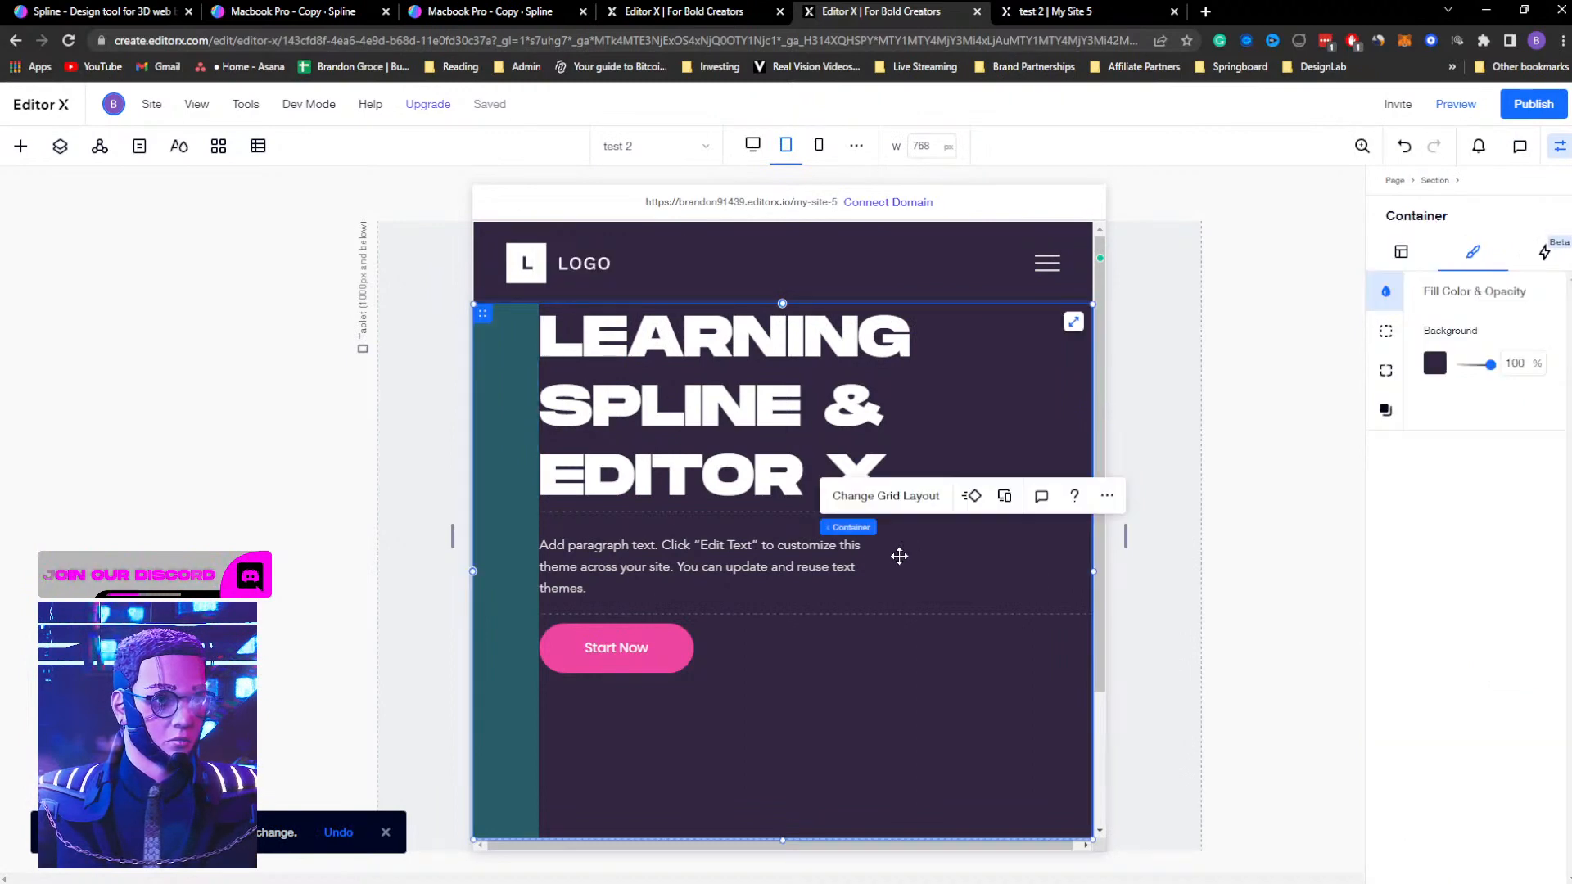
{"action": "left_click", "coordinate": [704, 512]}
{"action": "left_click", "coordinate": [697, 526]}
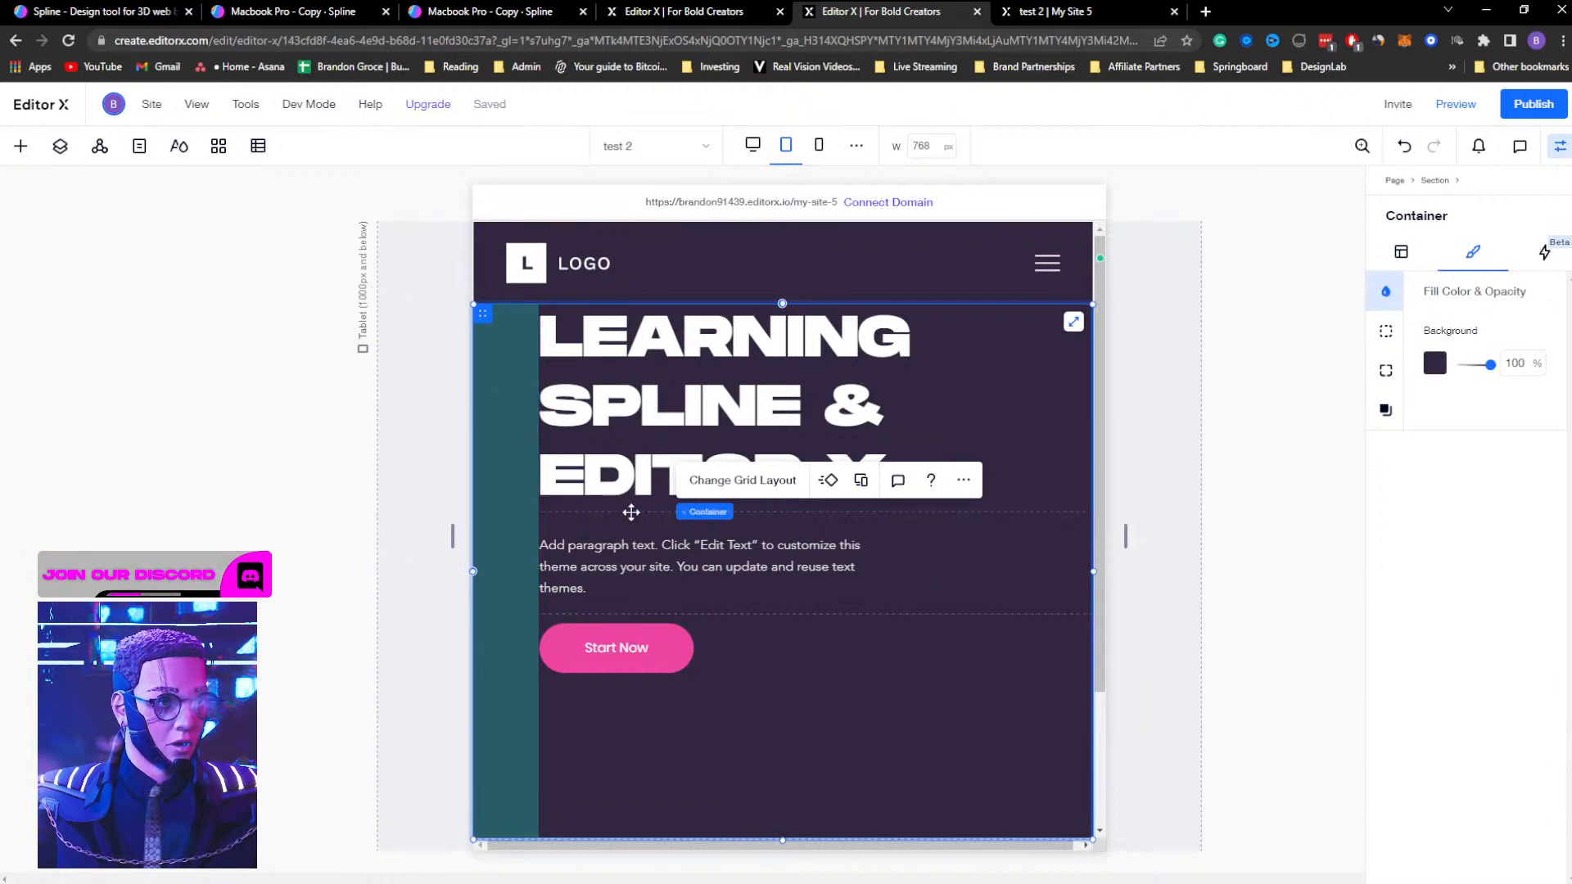
{"action": "left_click_drag", "start_coordinate": [633, 513], "coordinate": [633, 538]}
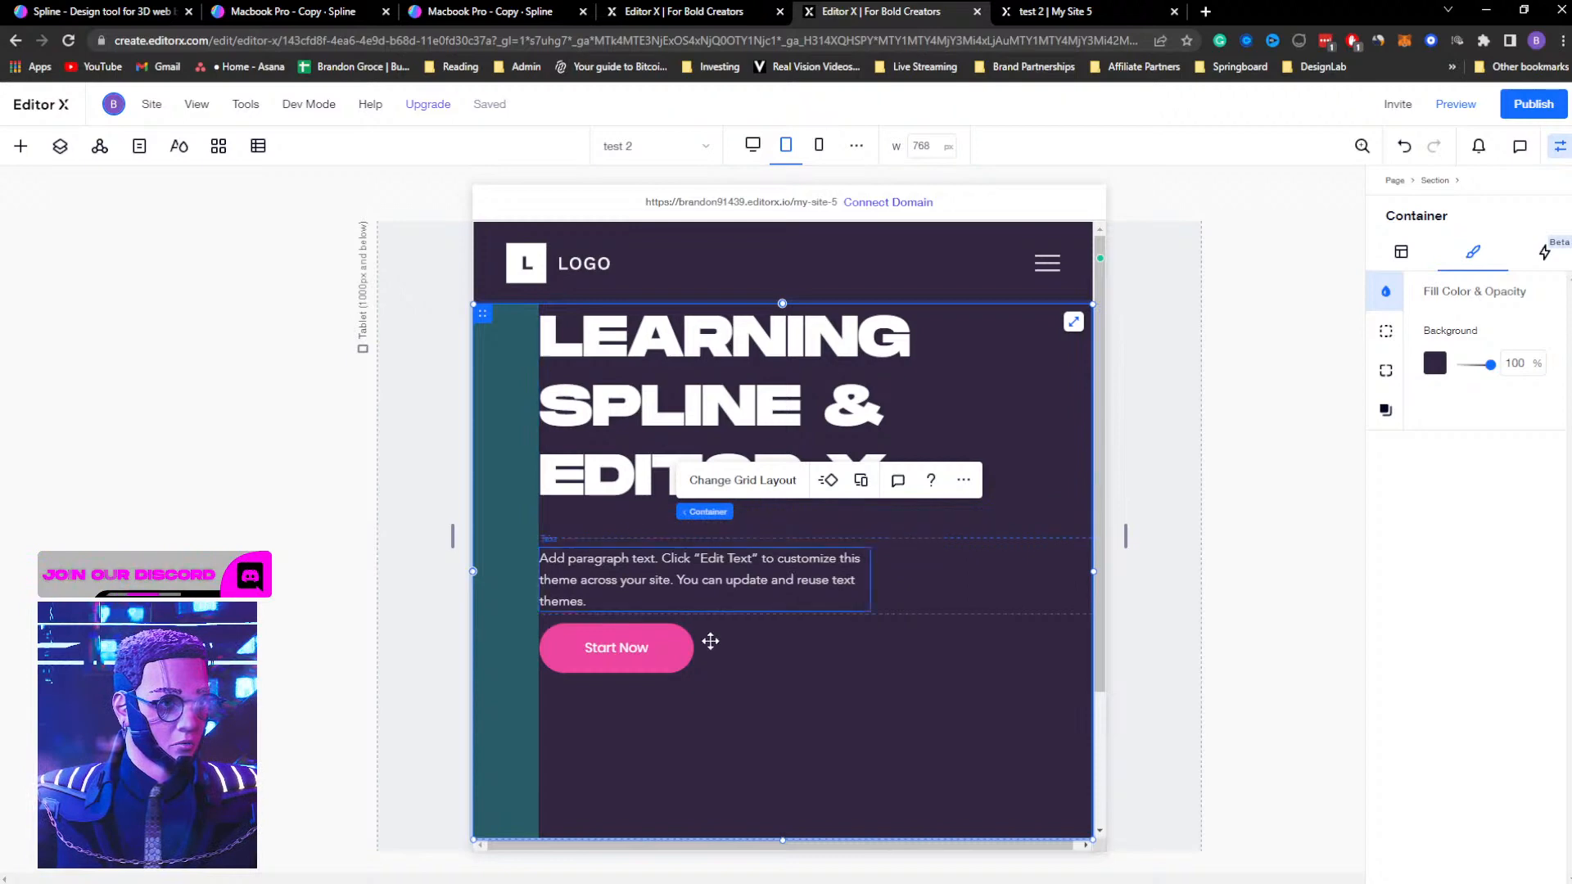
{"action": "left_click_drag", "start_coordinate": [732, 614], "coordinate": [734, 672]}
{"action": "left_click_drag", "start_coordinate": [611, 538], "coordinate": [615, 569]}
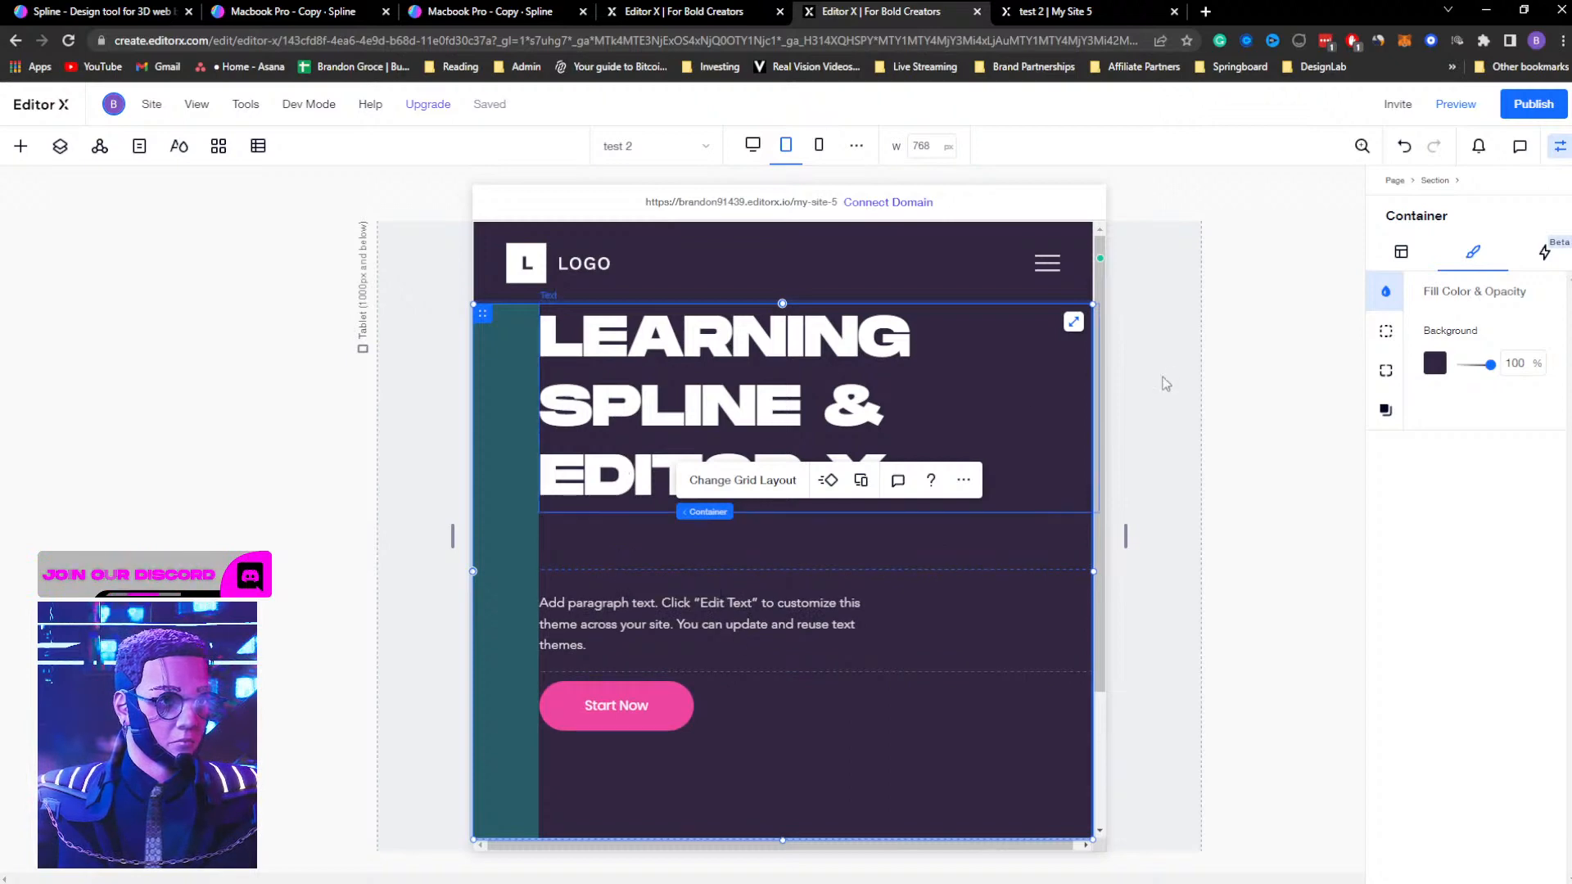
Step: Move the title down to the bottom of its grid row and review the stacked tablet layout
{"action": "left_click", "coordinate": [819, 434]}
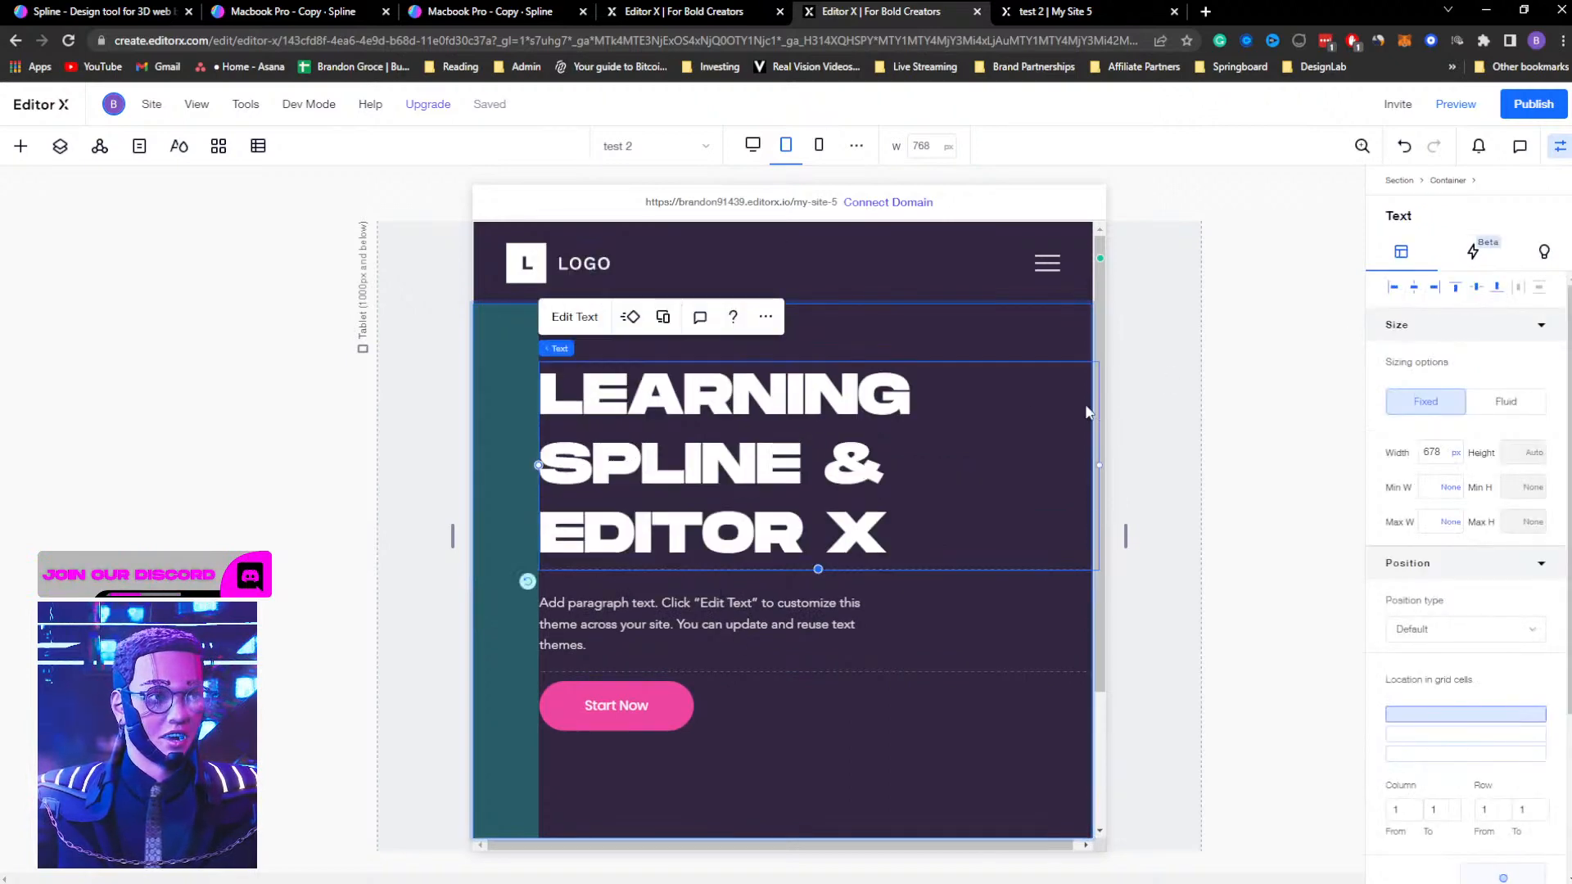
{"action": "left_click", "coordinate": [868, 565]}
{"action": "scroll", "coordinate": [870, 563], "scroll_direction": "down", "scroll_amount": 2}
{"action": "scroll", "coordinate": [871, 564], "scroll_direction": "up", "scroll_amount": 3}
{"action": "scroll", "coordinate": [872, 564], "scroll_direction": "down", "scroll_amount": 1}
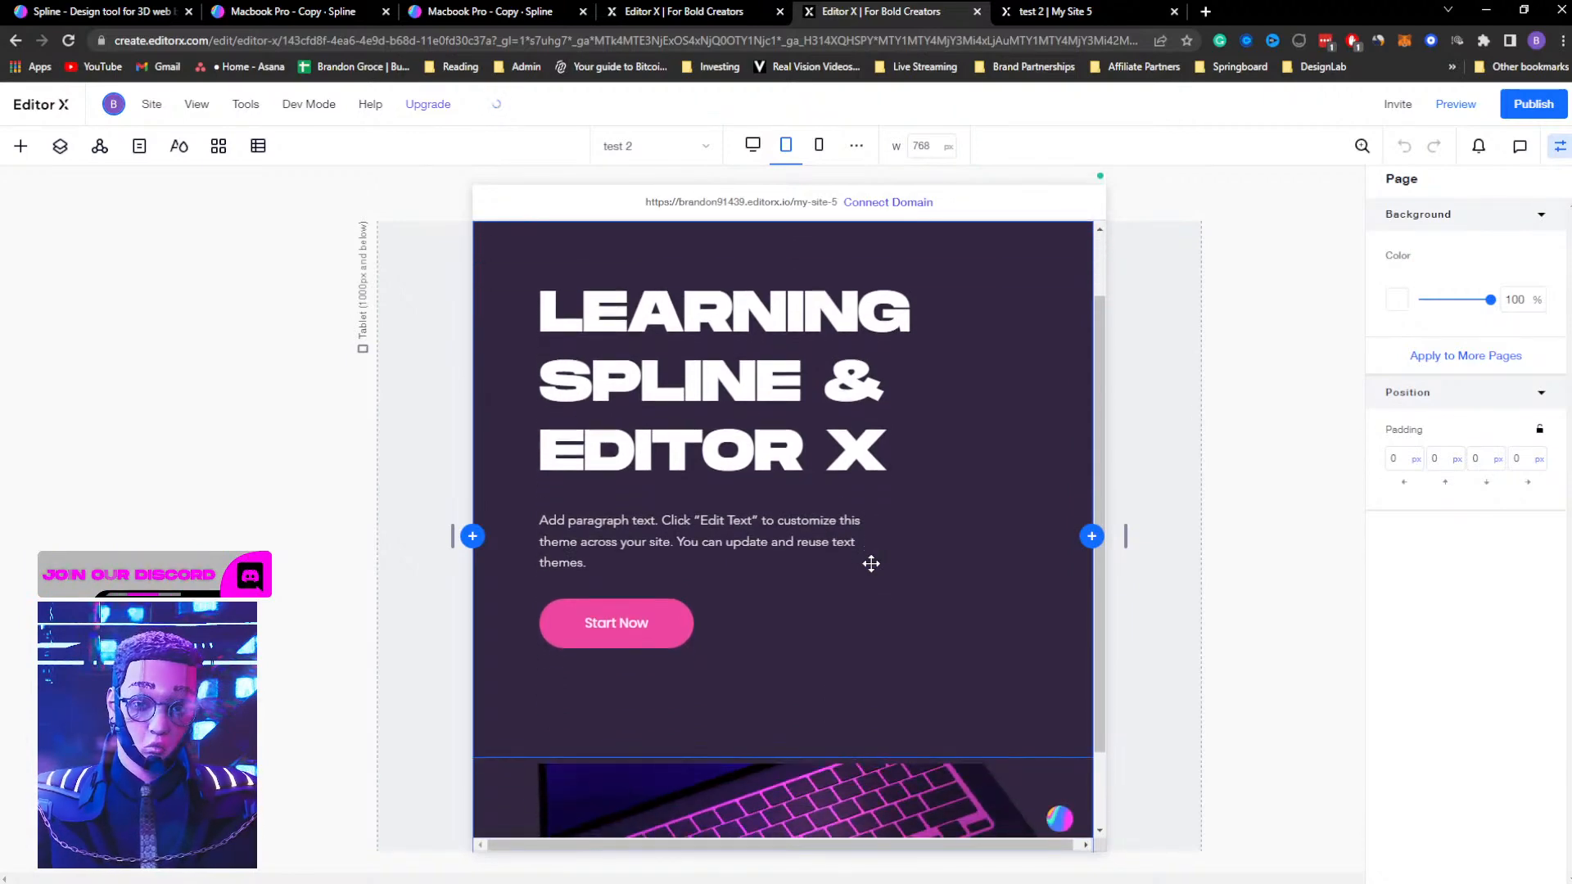
{"action": "scroll", "coordinate": [871, 563], "scroll_direction": "down", "scroll_amount": 2}
{"action": "scroll", "coordinate": [871, 562], "scroll_direction": "up", "scroll_amount": 1}
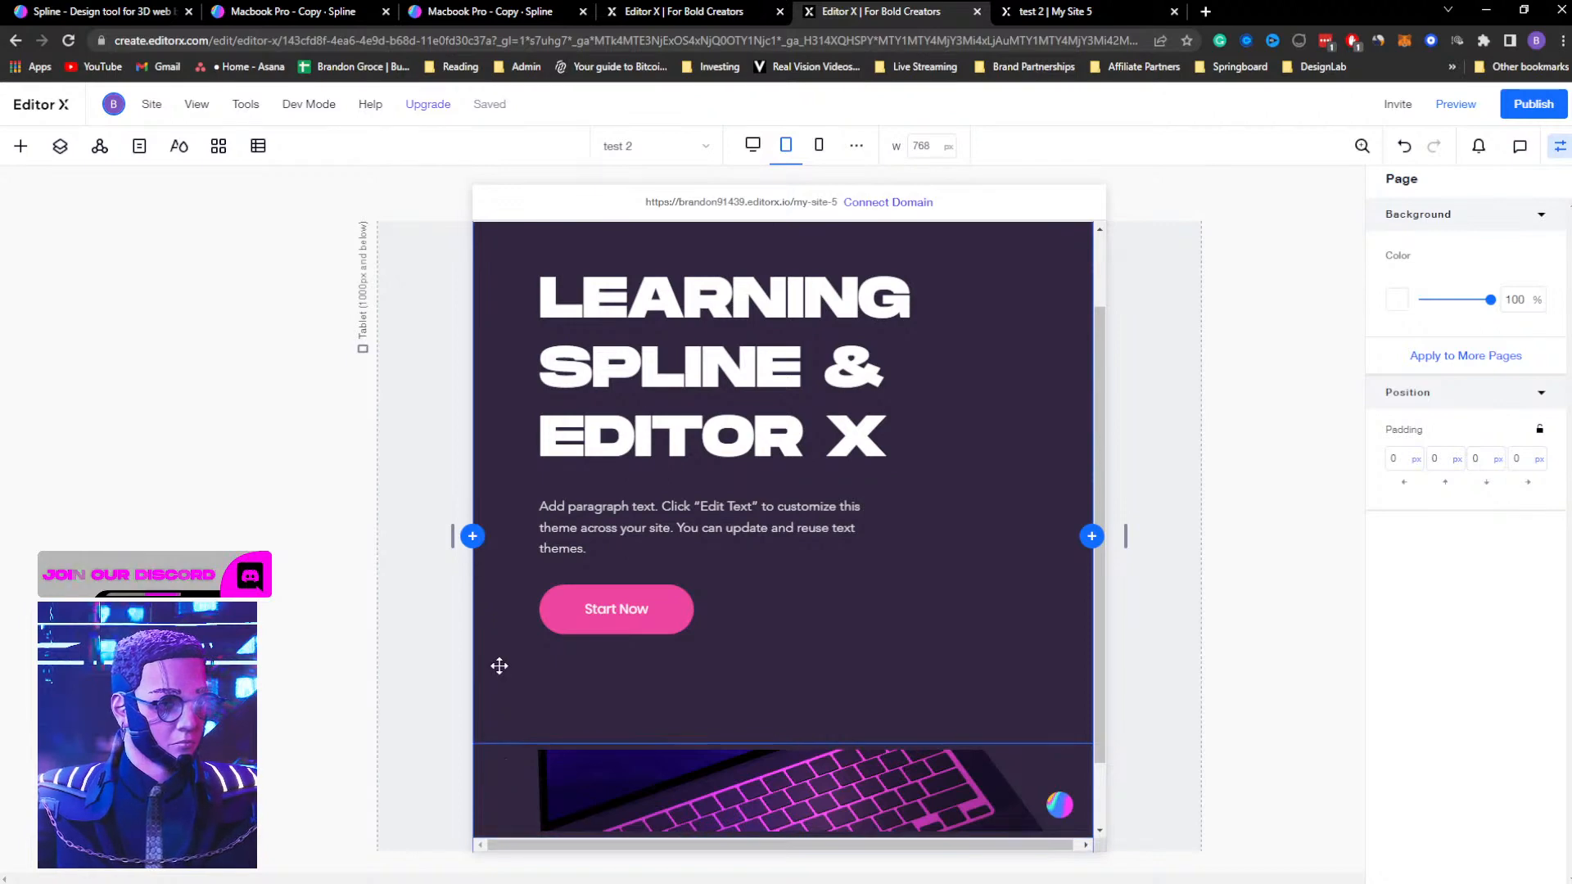
{"action": "scroll", "coordinate": [500, 660], "scroll_direction": "up", "scroll_amount": 2}
Step: Set the height of the hero section to 200 vh at the tablet breakpoint
{"action": "left_click", "coordinate": [503, 584]}
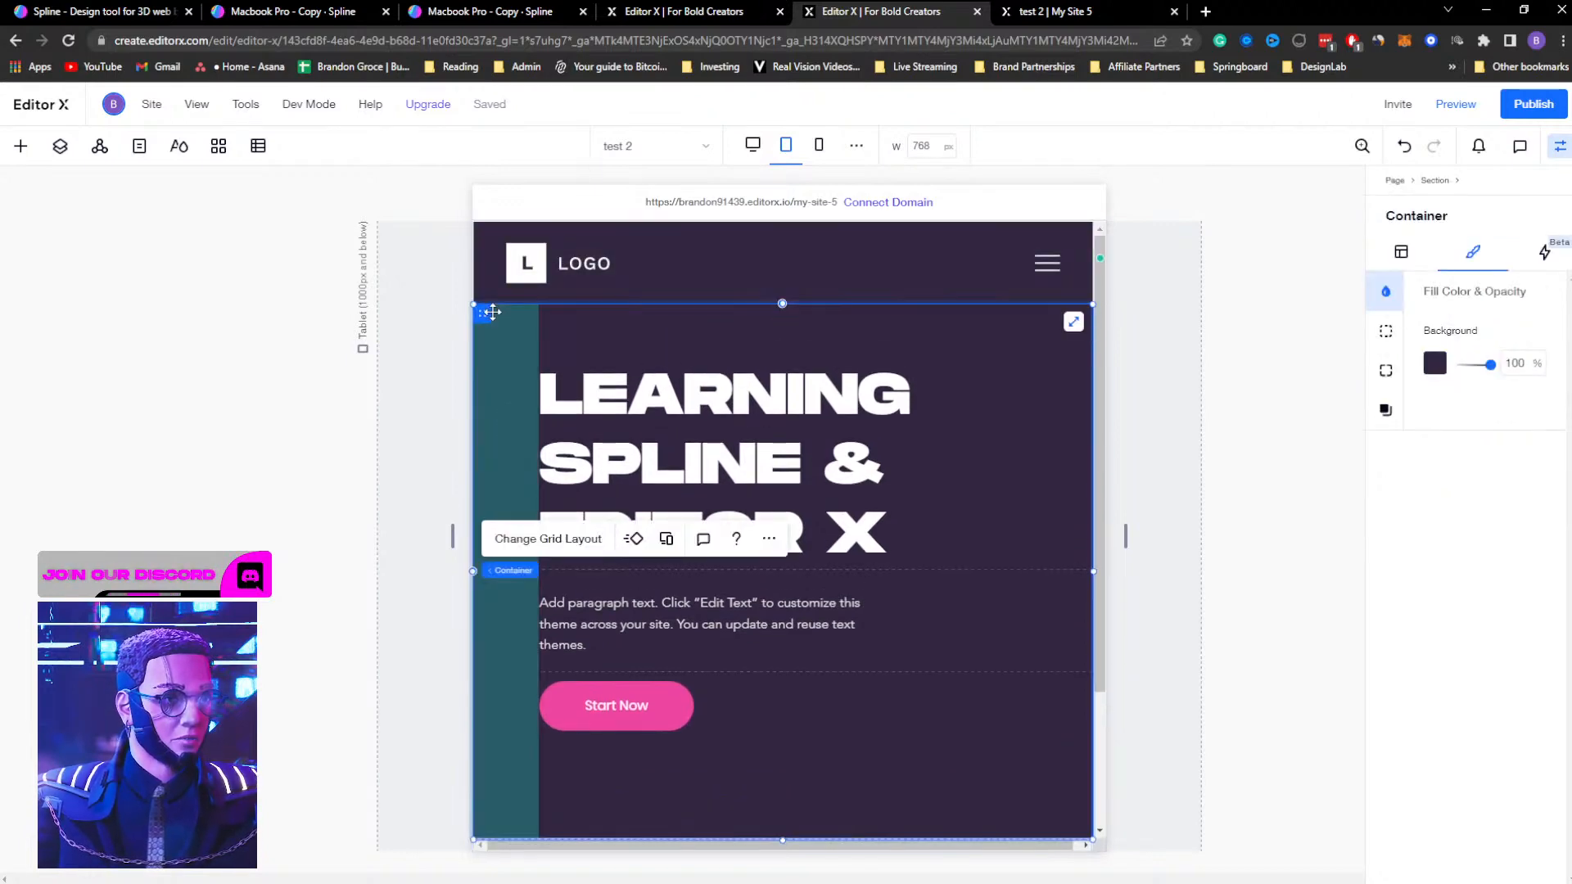
{"action": "left_click", "coordinate": [503, 570]}
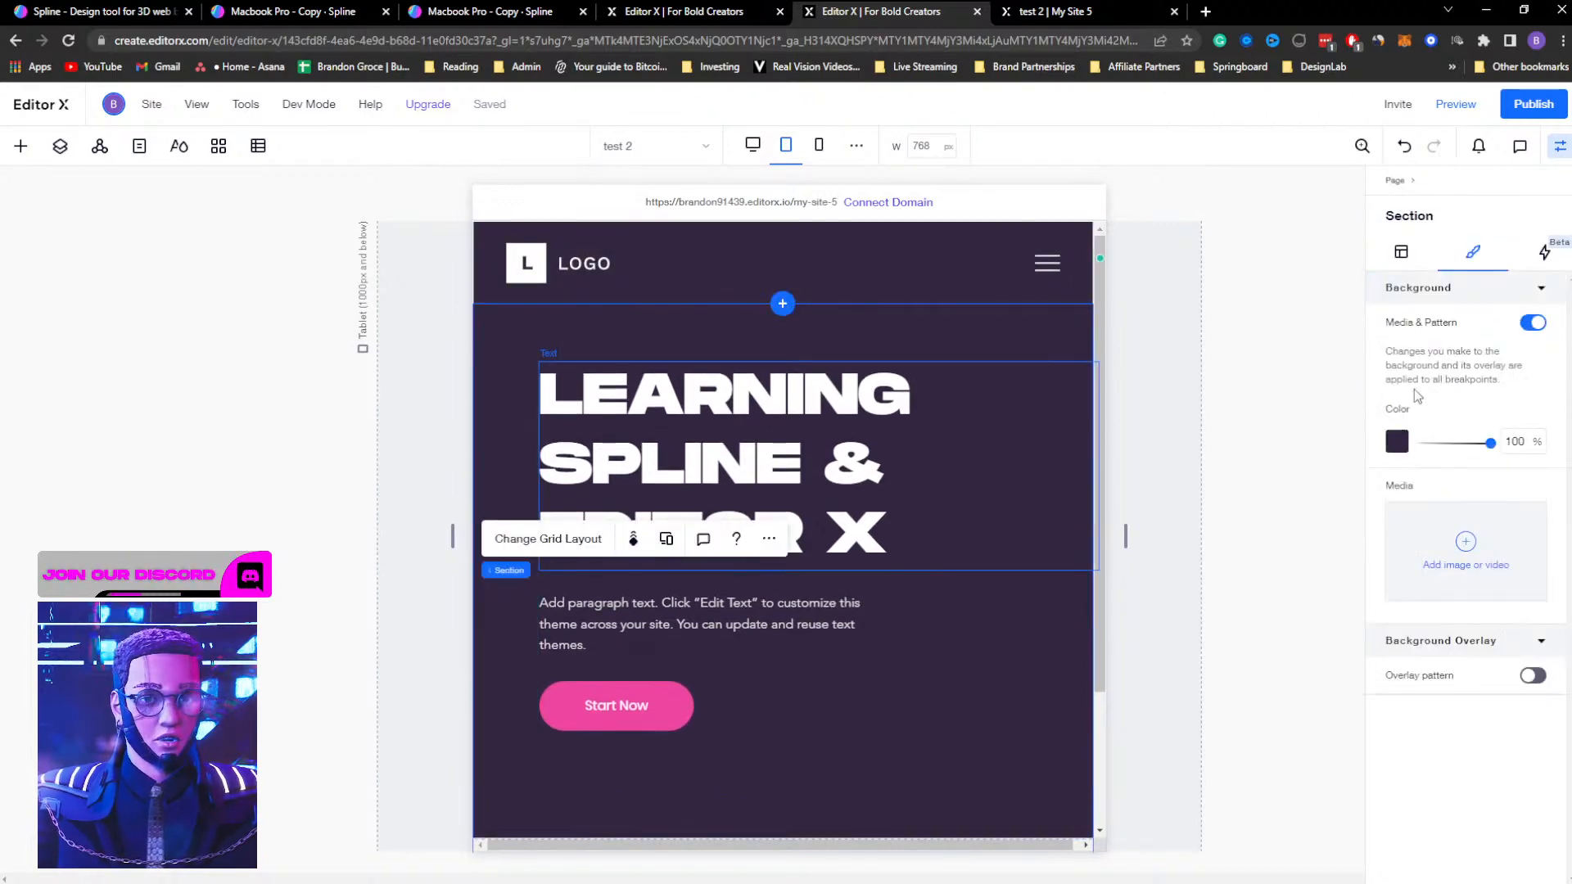
{"action": "left_click", "coordinate": [1403, 253]}
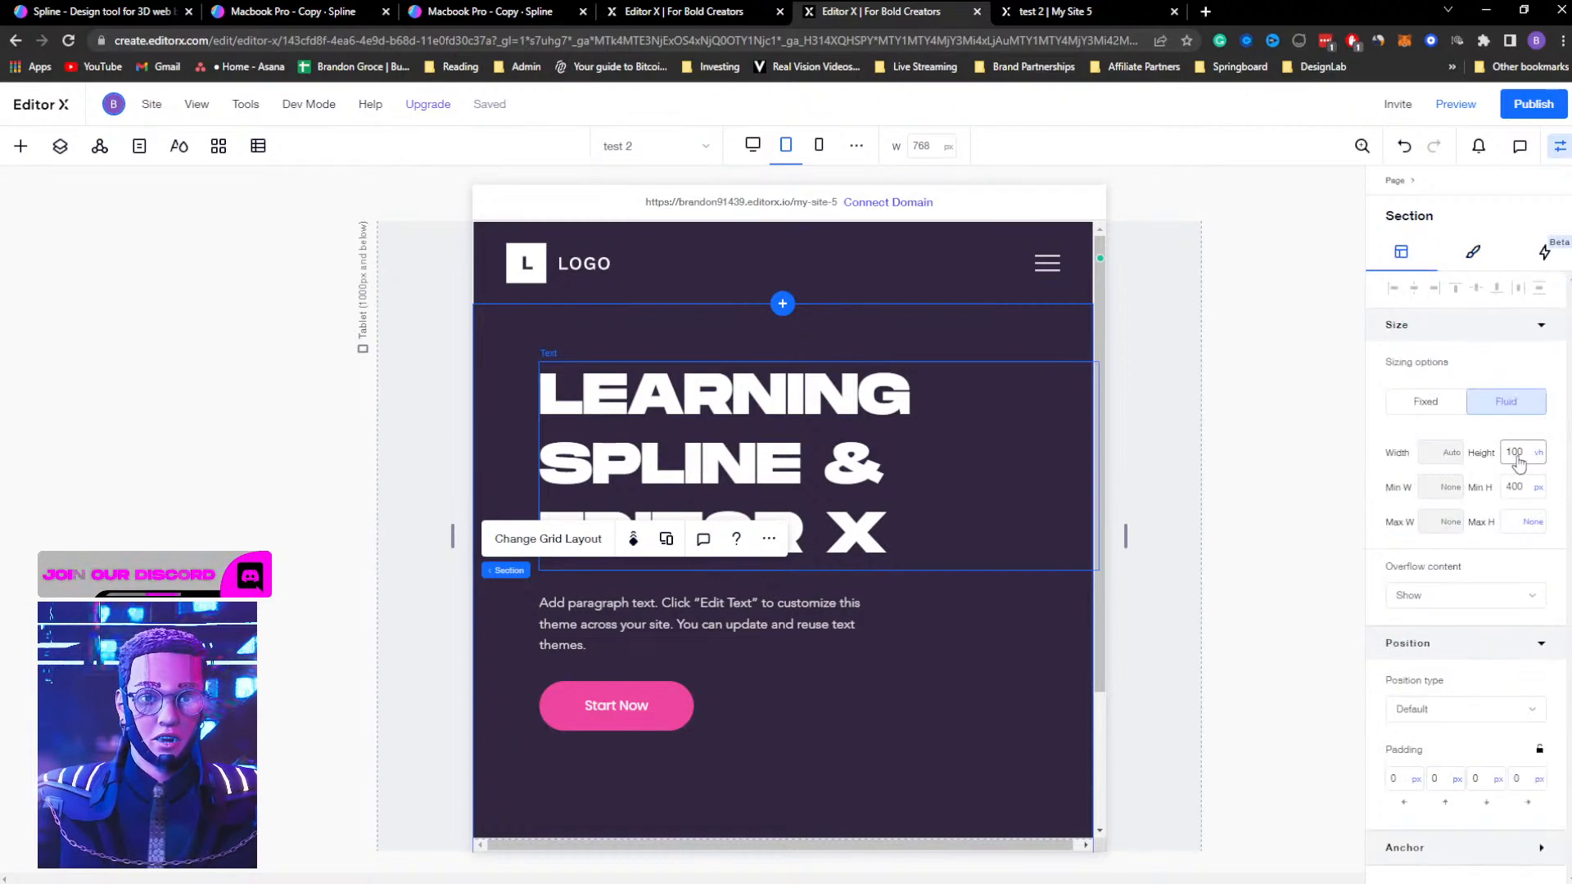
{"action": "scroll", "coordinate": [937, 488], "scroll_direction": "down", "scroll_amount": 3}
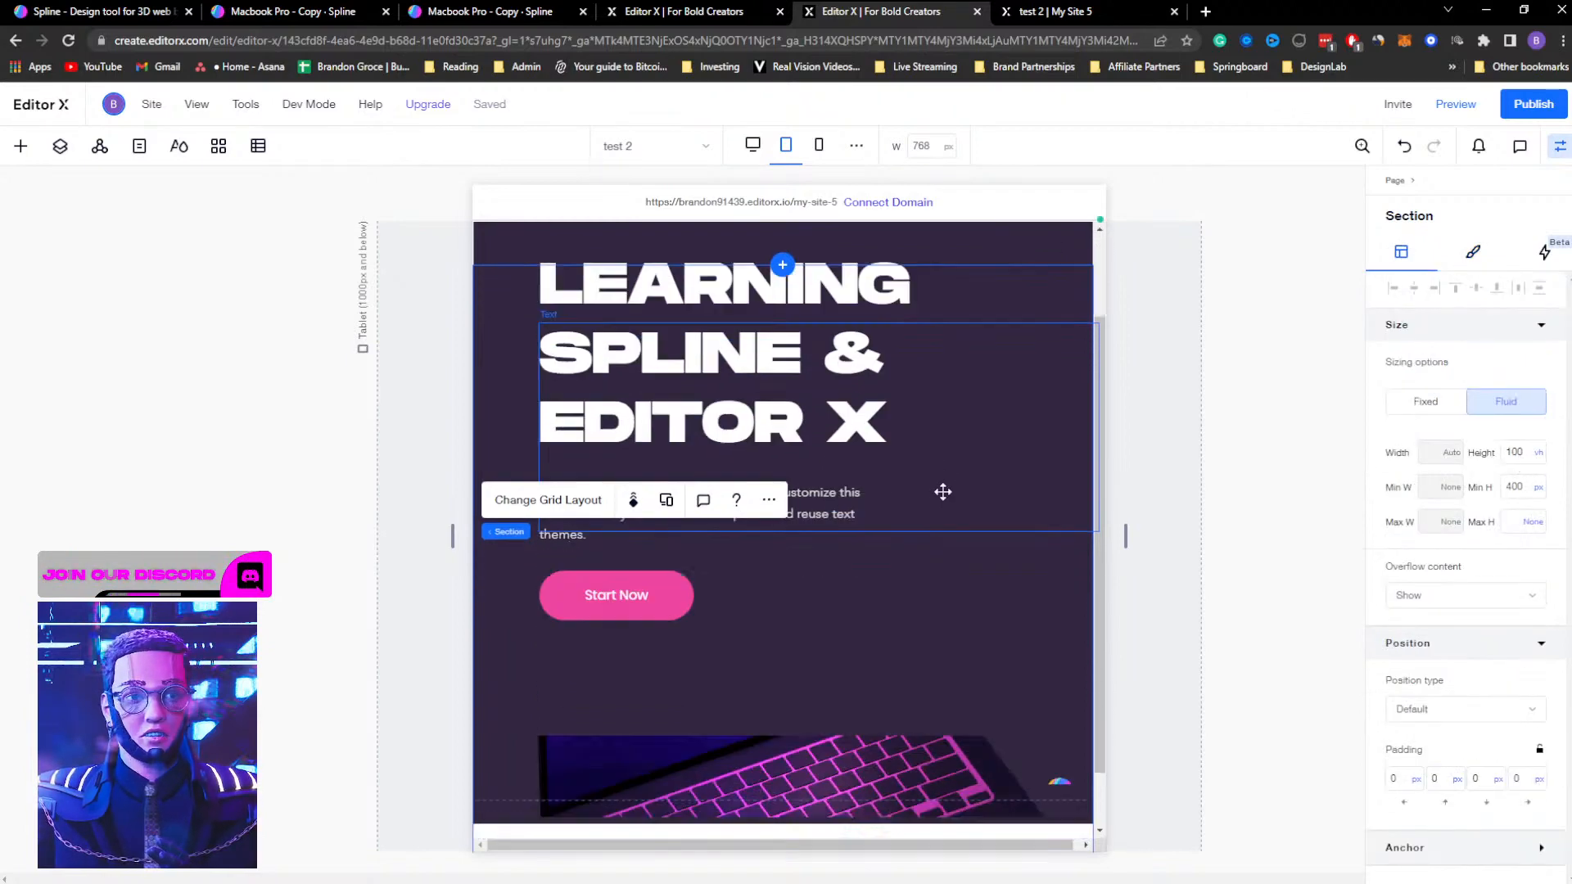
{"action": "left_click", "coordinate": [1516, 453]}
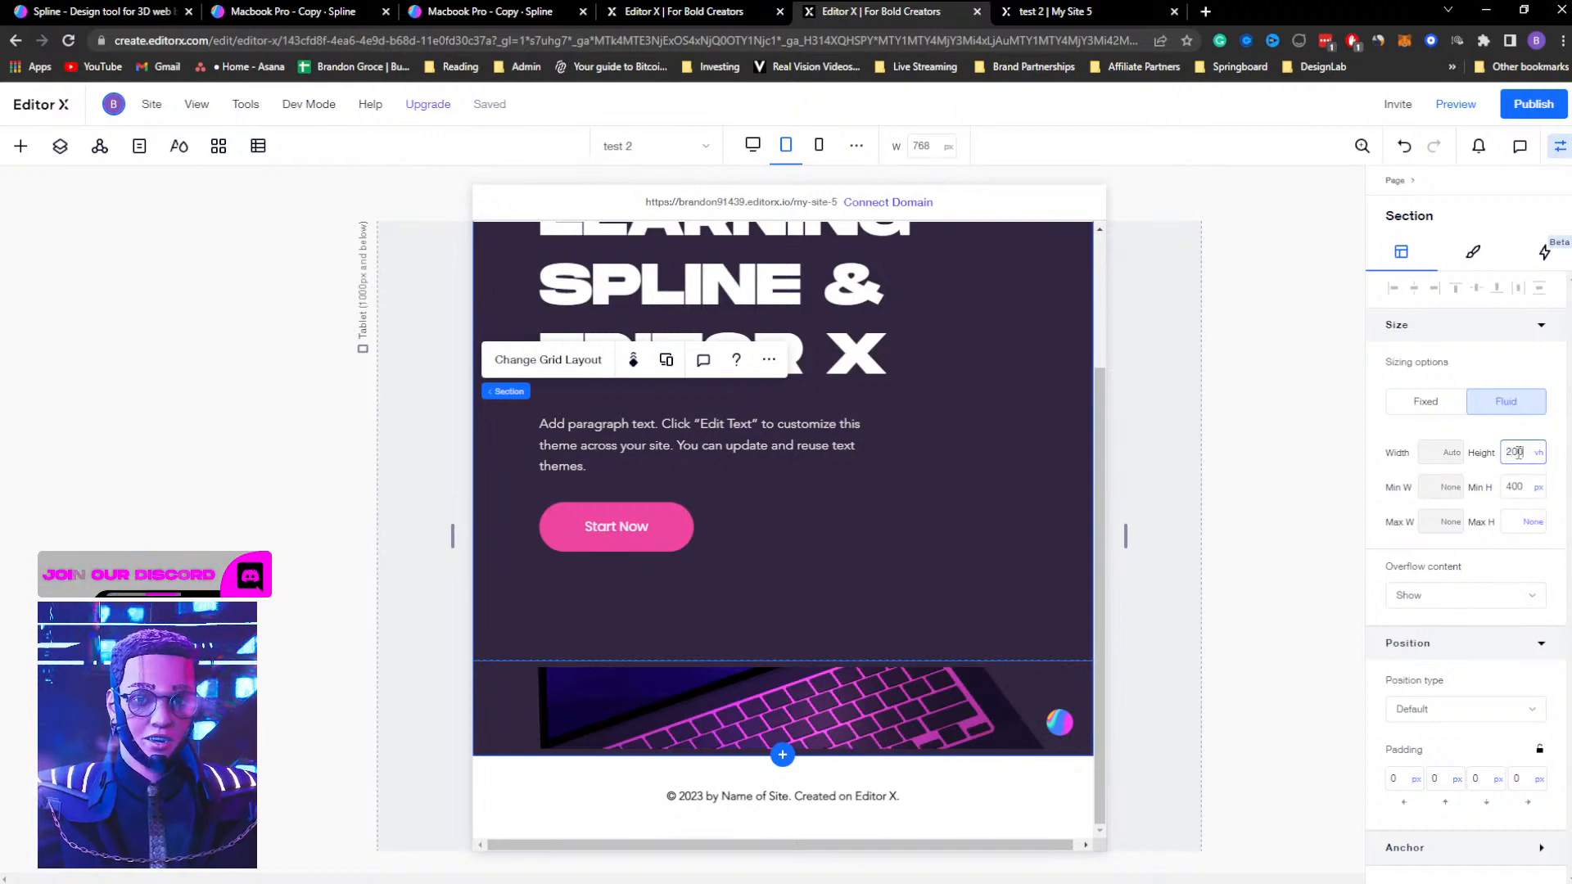
{"action": "type", "text": "200"}
{"action": "key", "text": "Return"}
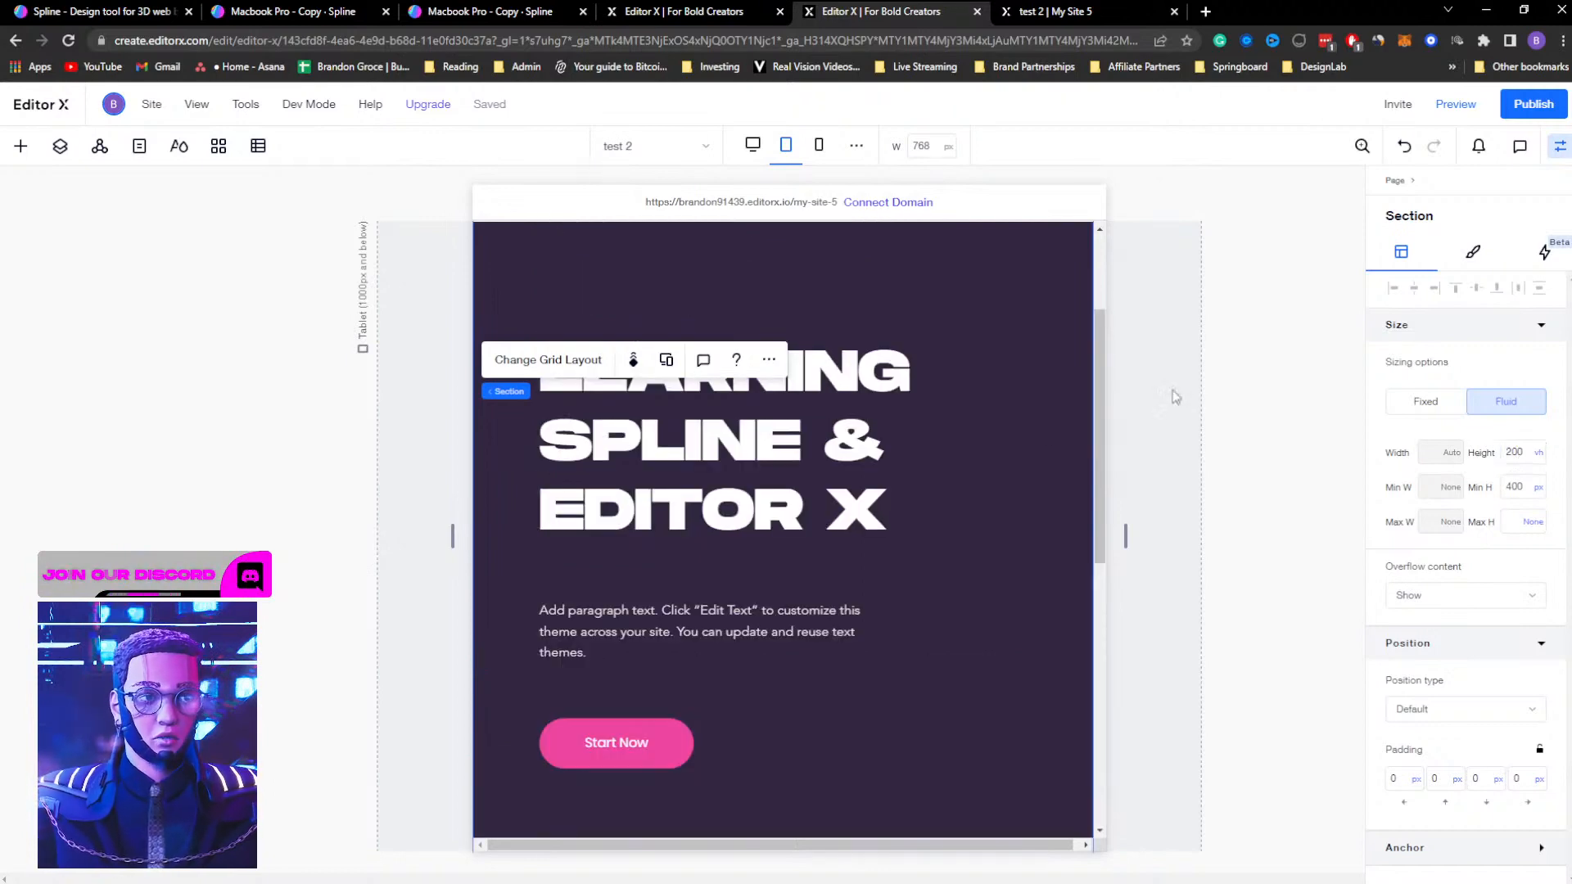
Step: Raise the section's row line between the text container and the laptop scene to shorten the text row
{"action": "scroll", "coordinate": [913, 508], "scroll_direction": "down", "scroll_amount": 5}
{"action": "scroll", "coordinate": [851, 504], "scroll_direction": "down", "scroll_amount": 3}
{"action": "scroll", "coordinate": [790, 504], "scroll_direction": "up", "scroll_amount": 3}
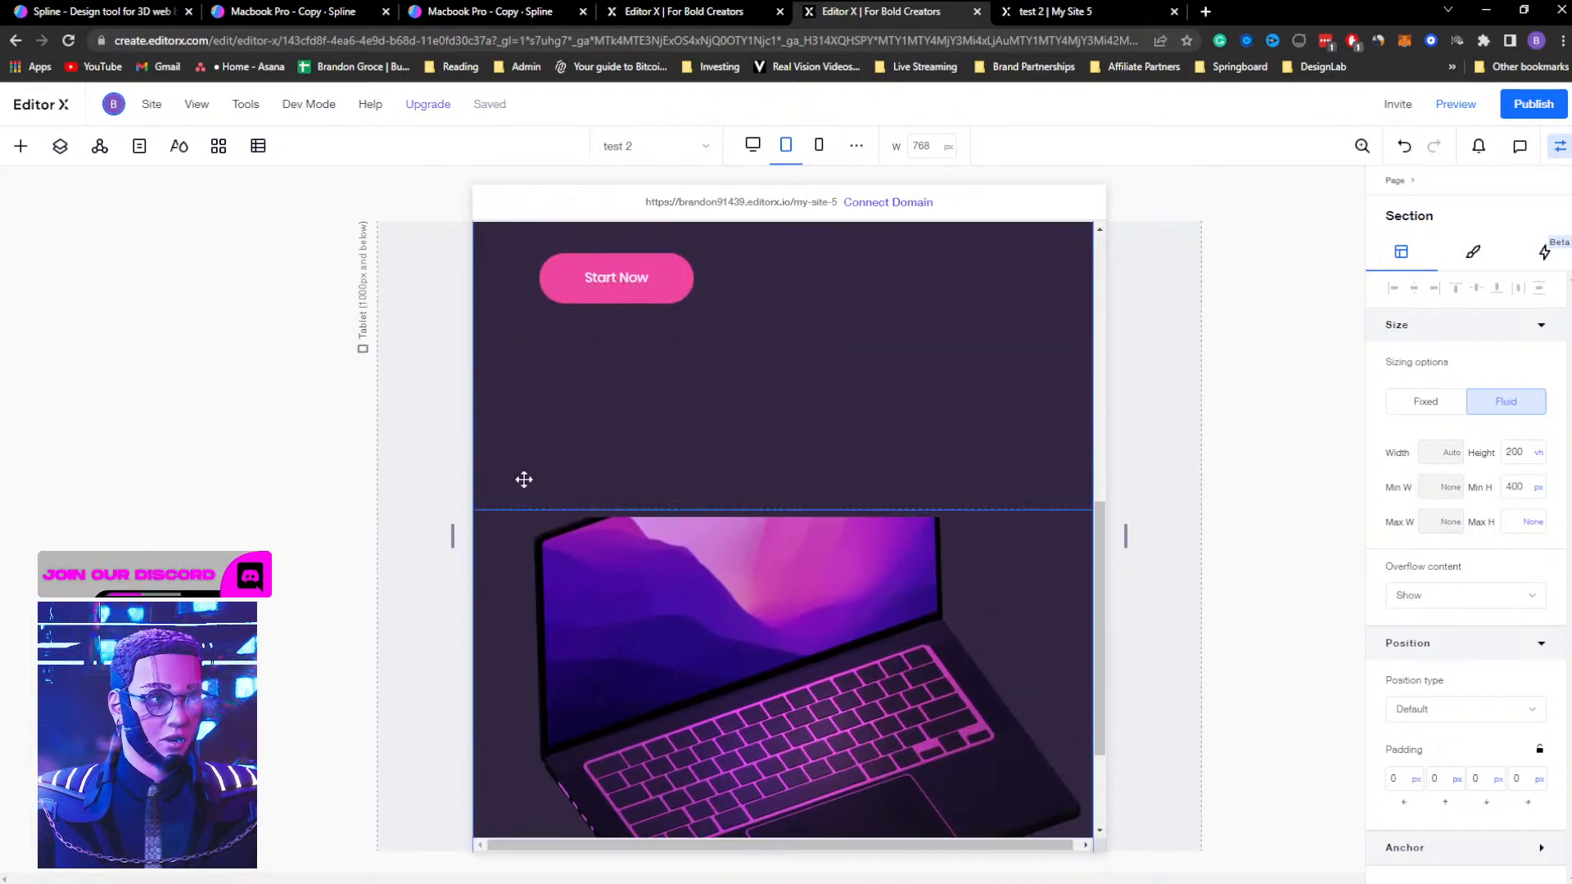
{"action": "left_click_drag", "start_coordinate": [521, 510], "coordinate": [547, 332]}
{"action": "scroll", "coordinate": [551, 369], "scroll_direction": "up", "scroll_amount": 4}
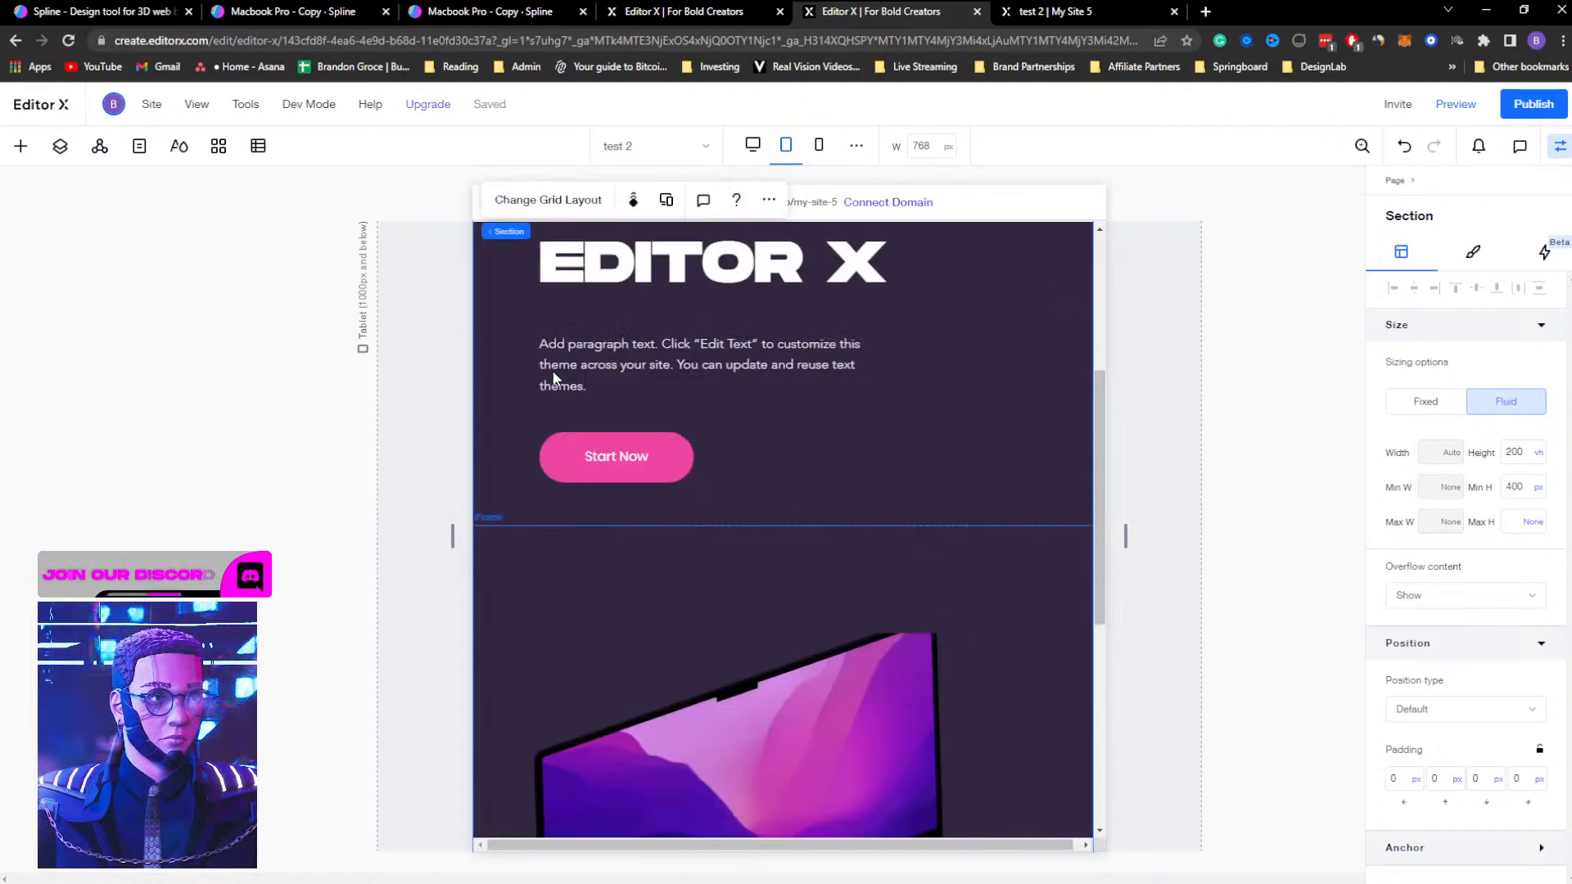
{"action": "left_click", "coordinate": [521, 639]}
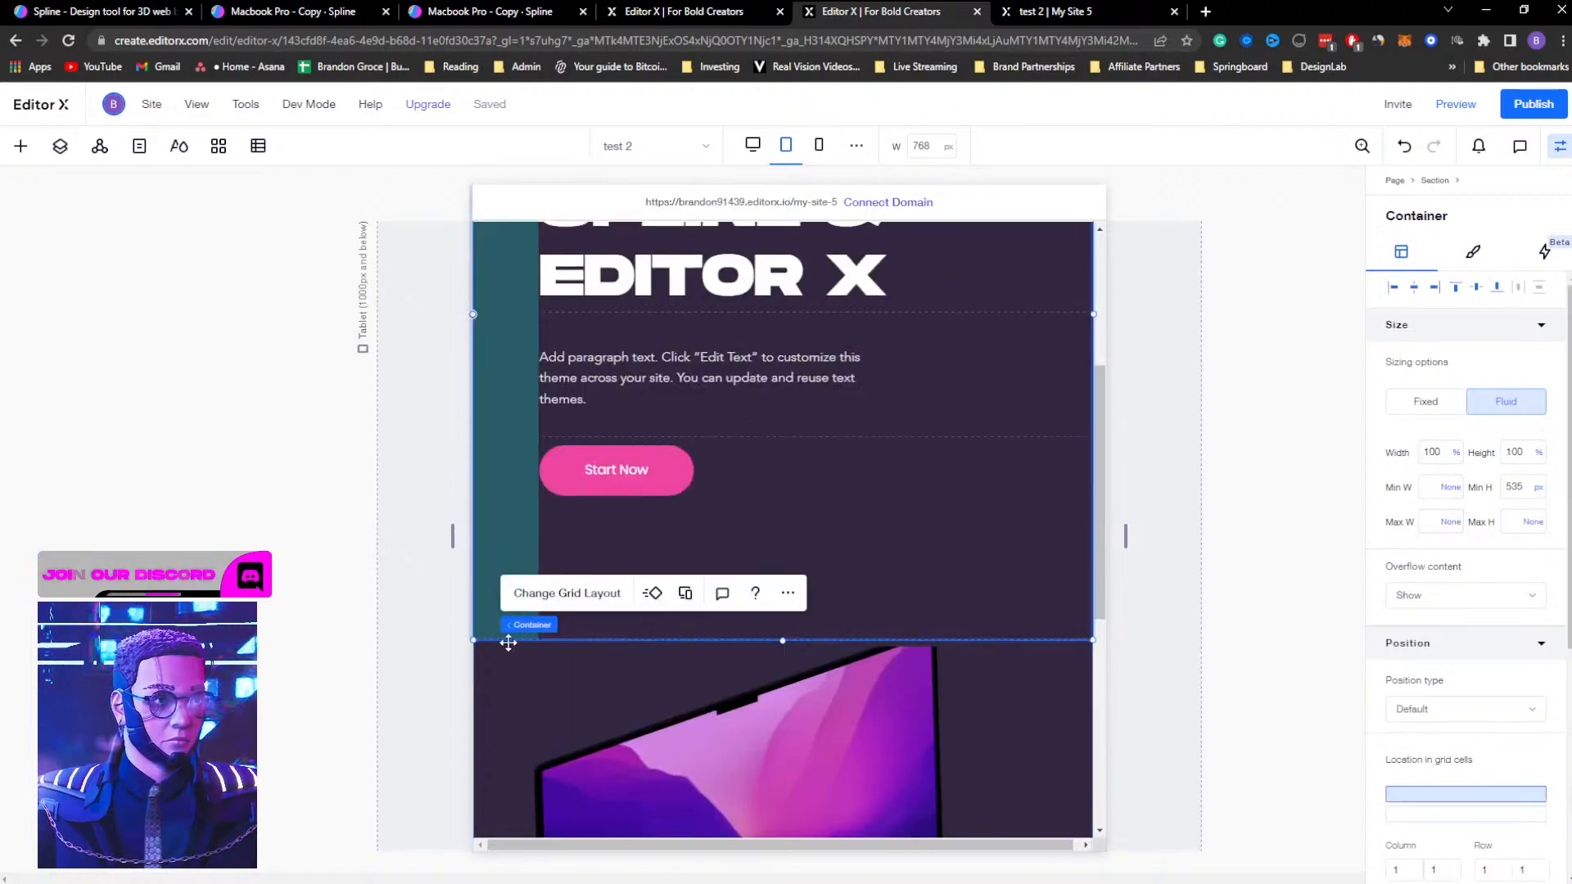
Step: Shorten the section's text row further by raising its dividing row line above the laptop scene, leaving the container height at 100%
{"action": "left_click_drag", "start_coordinate": [509, 641], "coordinate": [509, 577]}
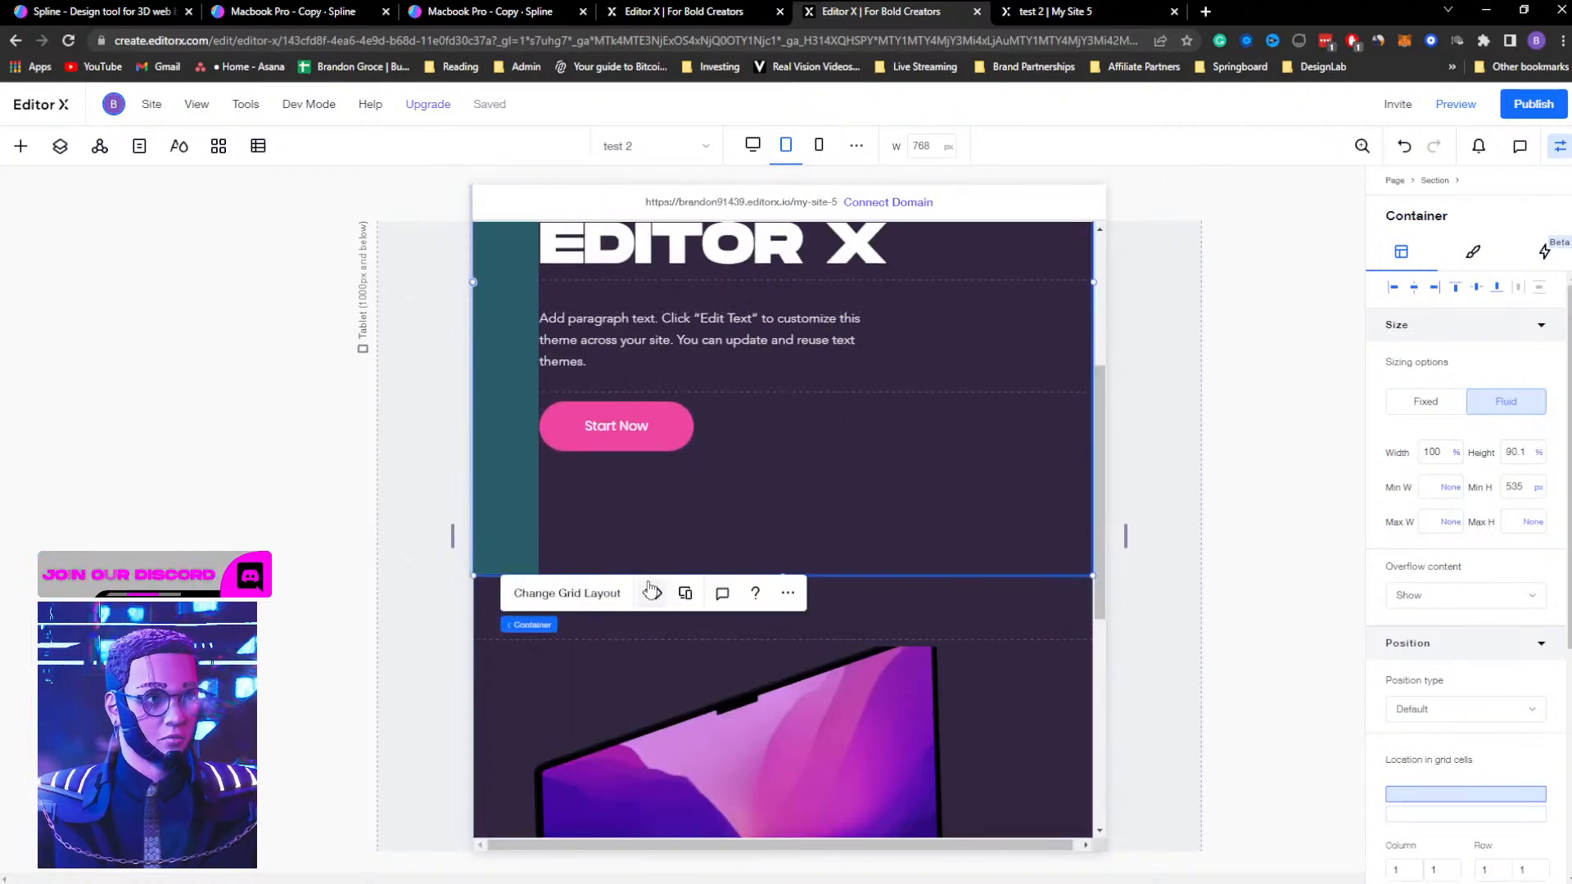
{"action": "key", "text": "ctrl+z"}
{"action": "left_click", "coordinate": [516, 667]}
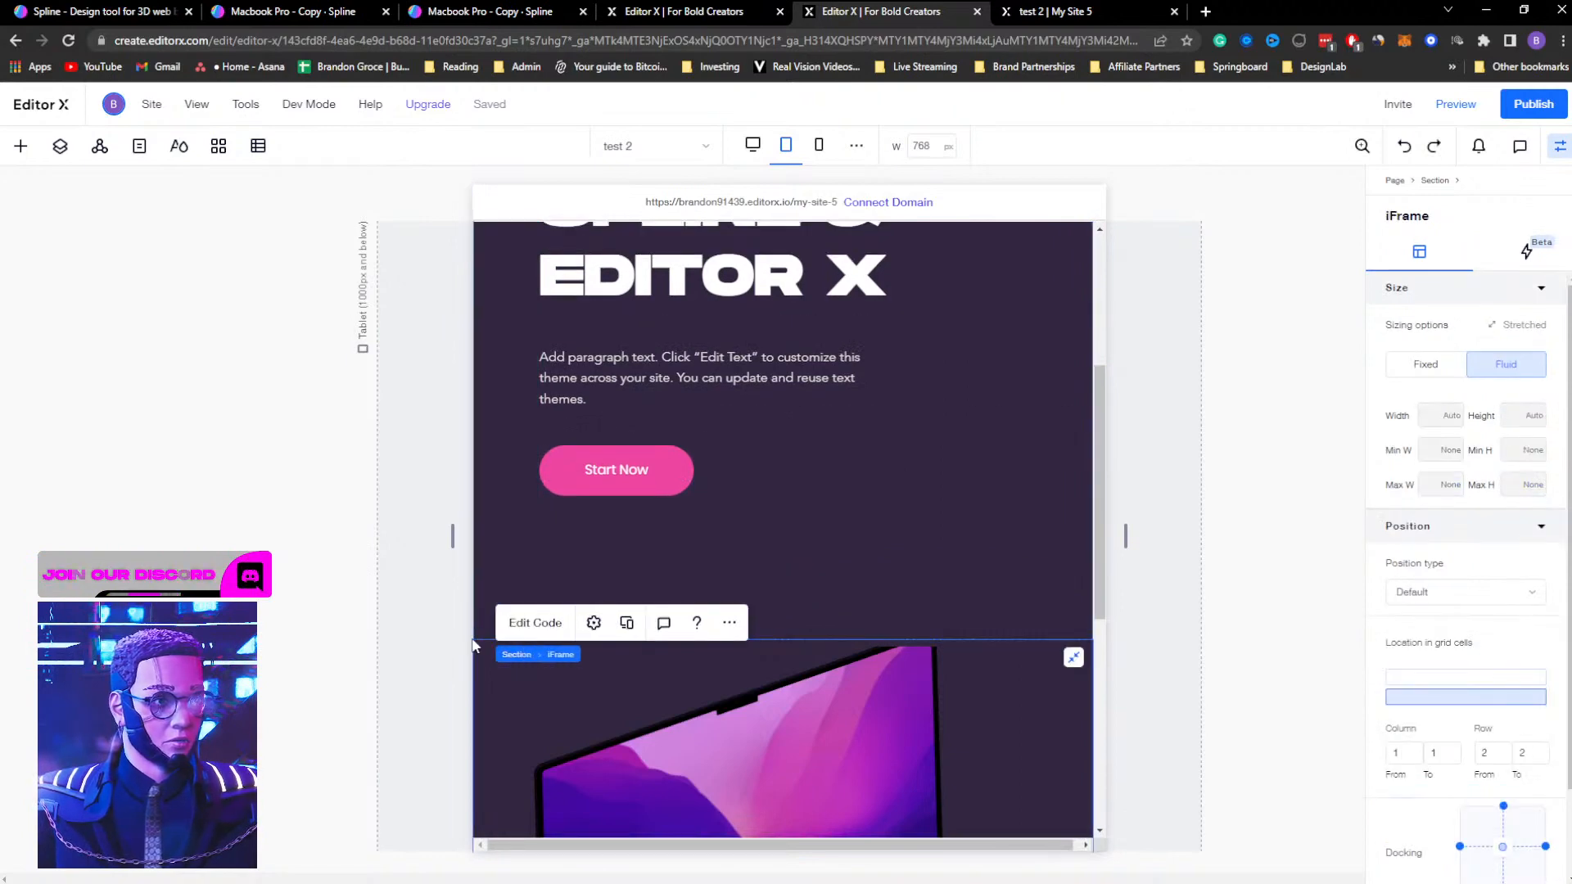
{"action": "left_click", "coordinate": [517, 656]}
{"action": "left_click_drag", "start_coordinate": [487, 638], "coordinate": [502, 435]}
{"action": "scroll", "coordinate": [754, 400], "scroll_direction": "up", "scroll_amount": 5}
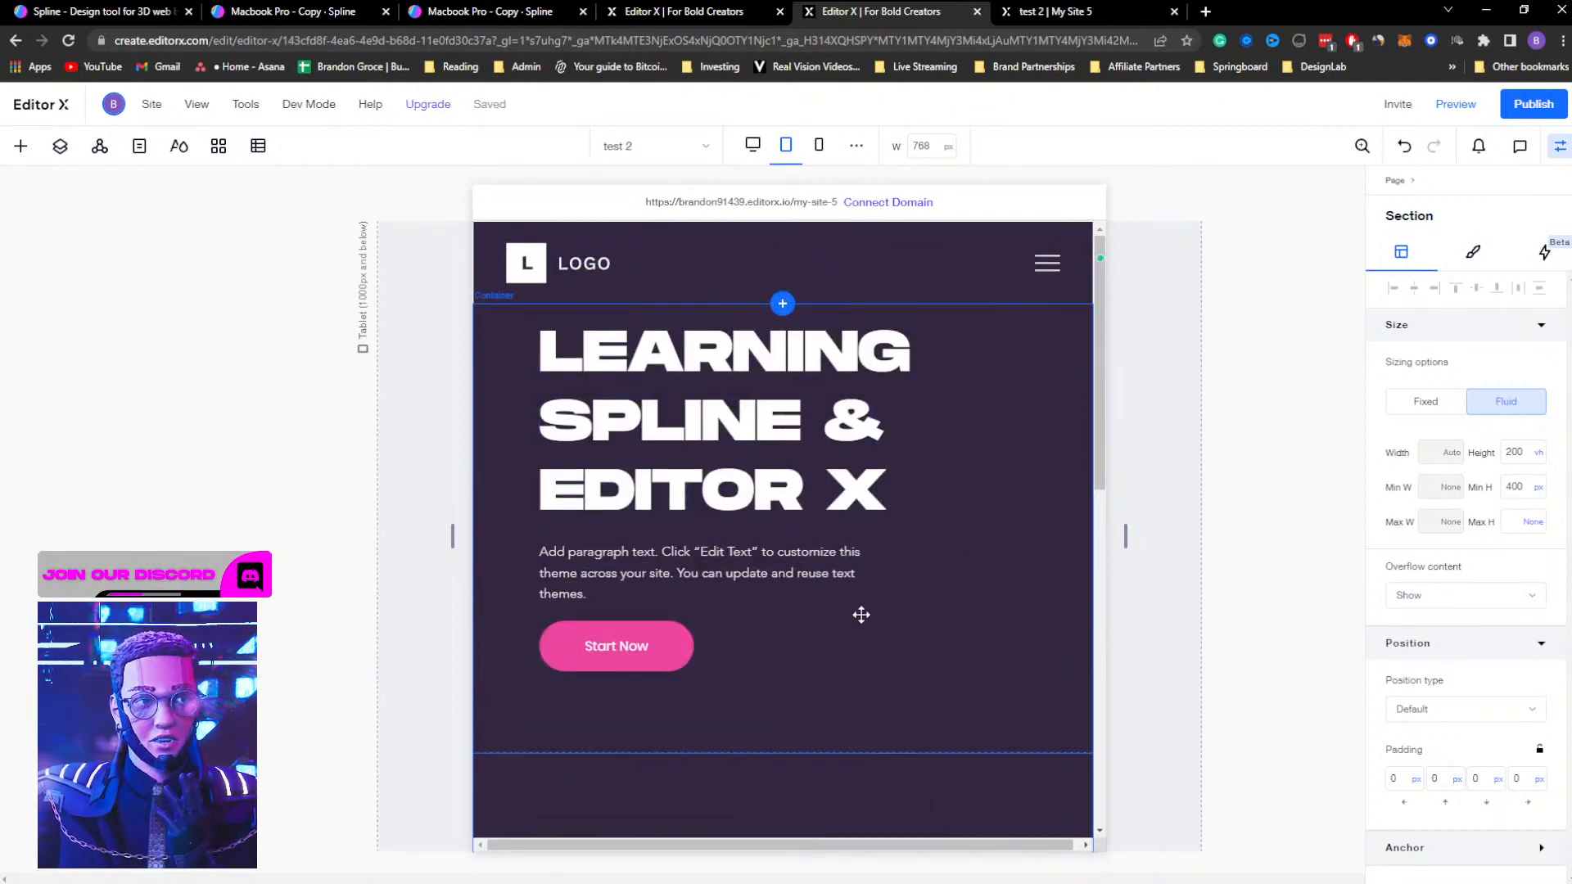
Step: Lower the text container's two row lines slightly to add space above the title, and review the stacked tablet layout
{"action": "left_click", "coordinate": [950, 480]}
{"action": "left_click", "coordinate": [926, 568]}
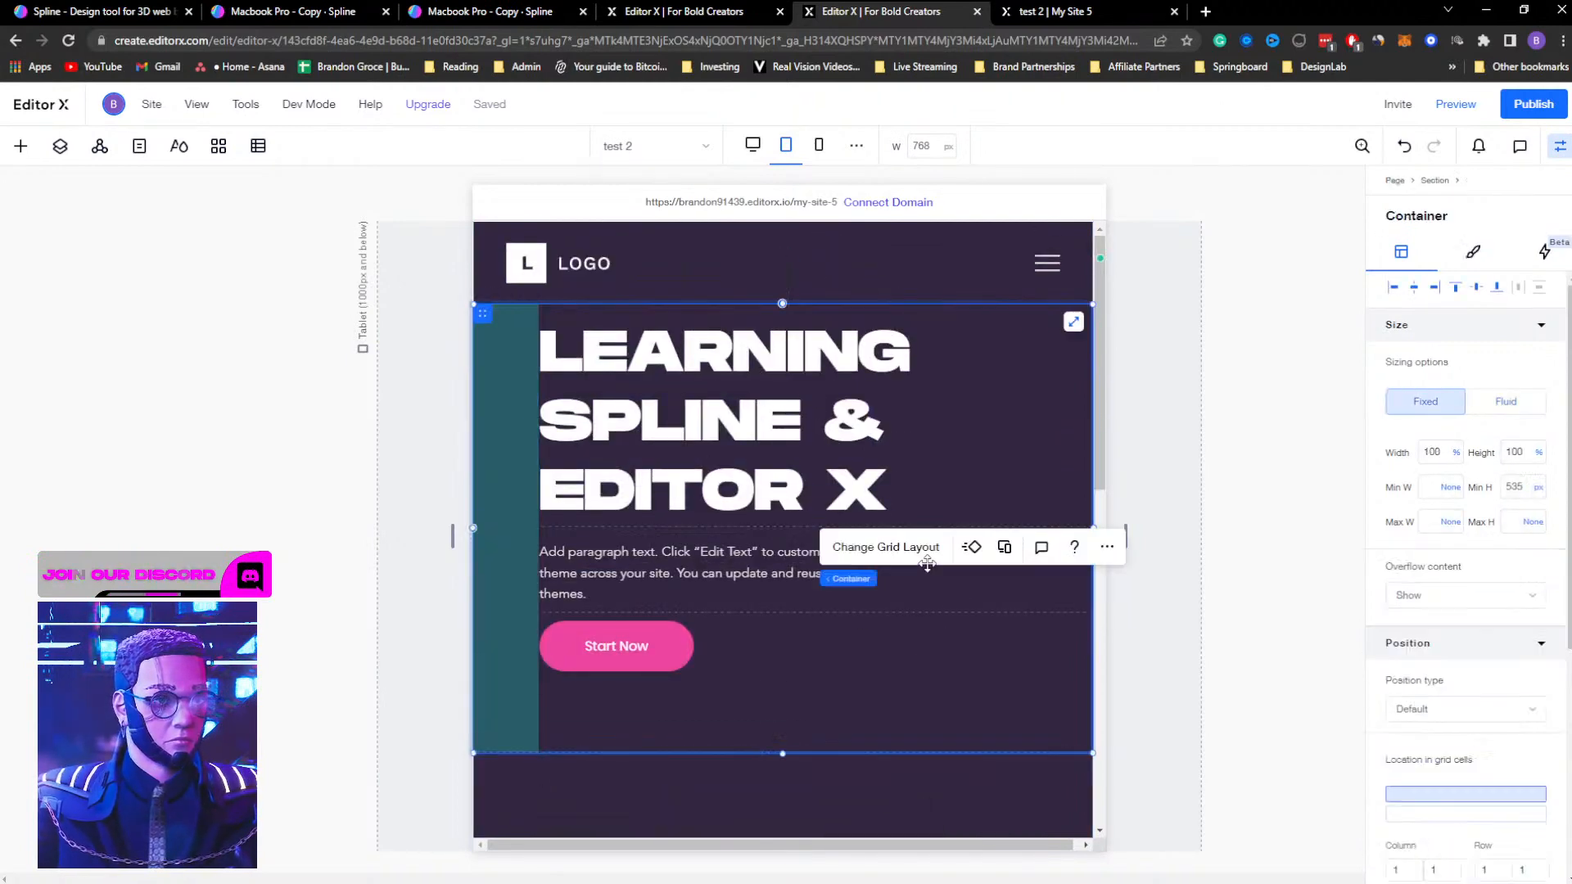
{"action": "left_click_drag", "start_coordinate": [690, 537], "coordinate": [691, 545]}
{"action": "left_click_drag", "start_coordinate": [702, 613], "coordinate": [702, 635]}
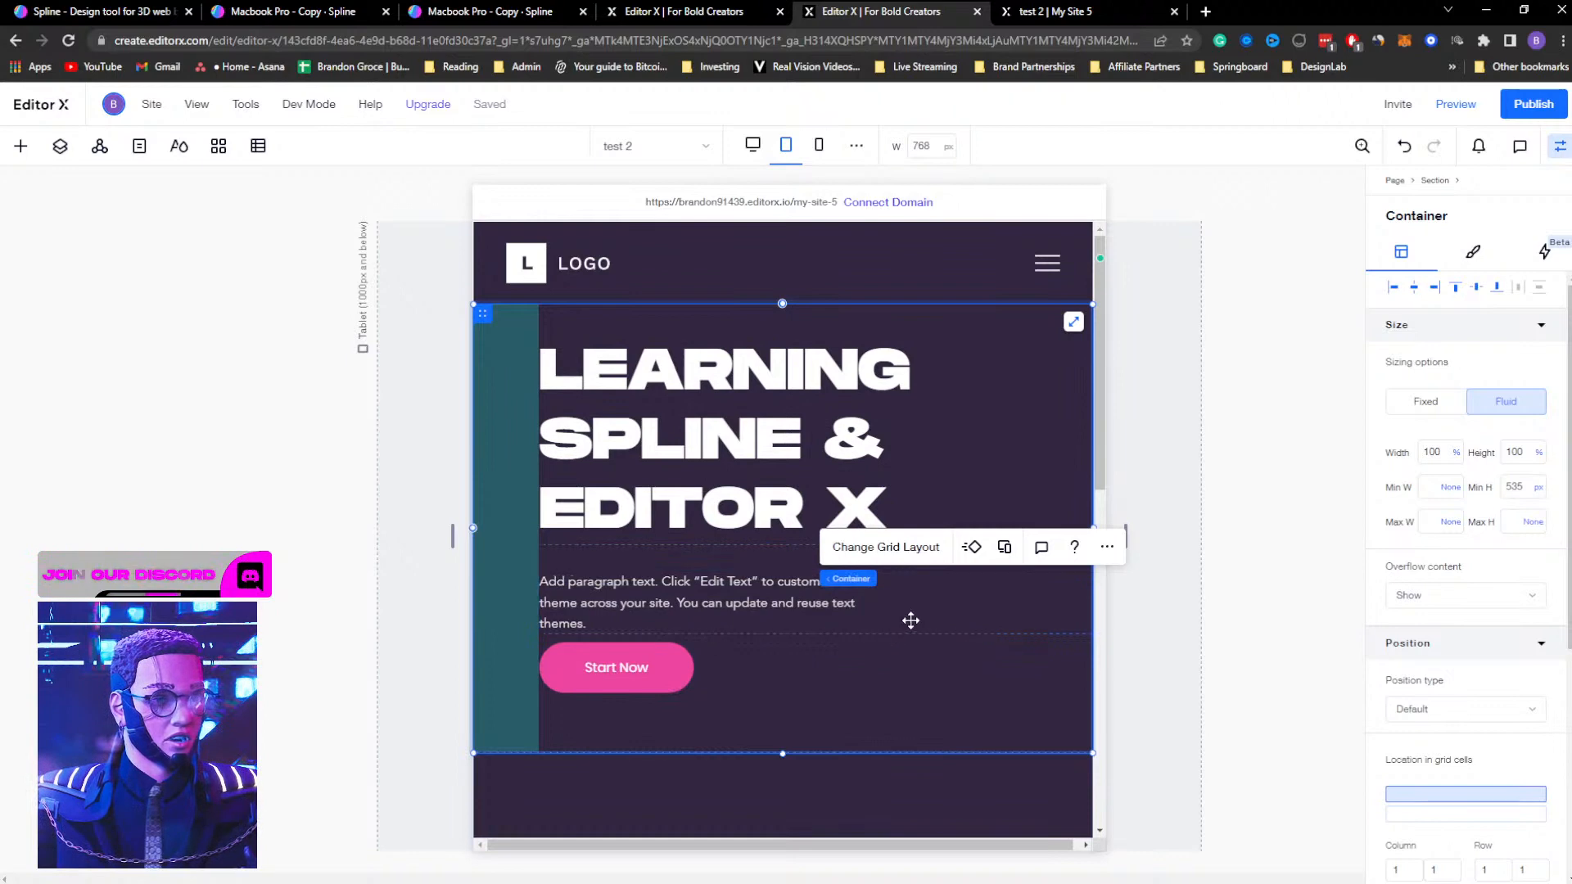
{"action": "scroll", "coordinate": [914, 477], "scroll_direction": "down", "scroll_amount": 1}
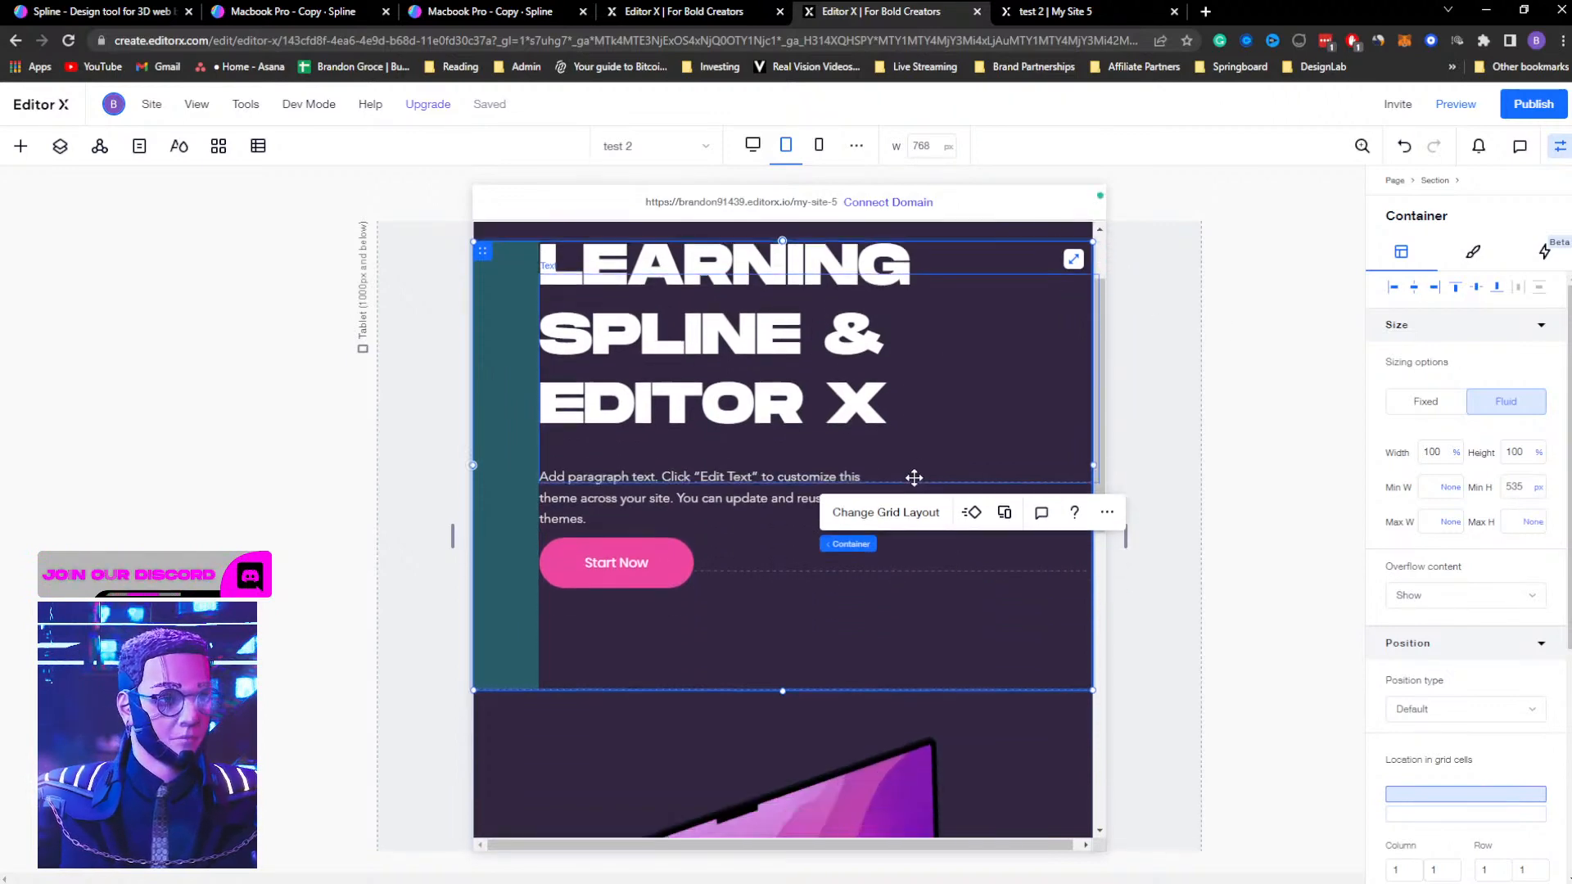
{"action": "scroll", "coordinate": [789, 548], "scroll_direction": "down", "scroll_amount": 8}
{"action": "scroll", "coordinate": [788, 548], "scroll_direction": "up", "scroll_amount": 4}
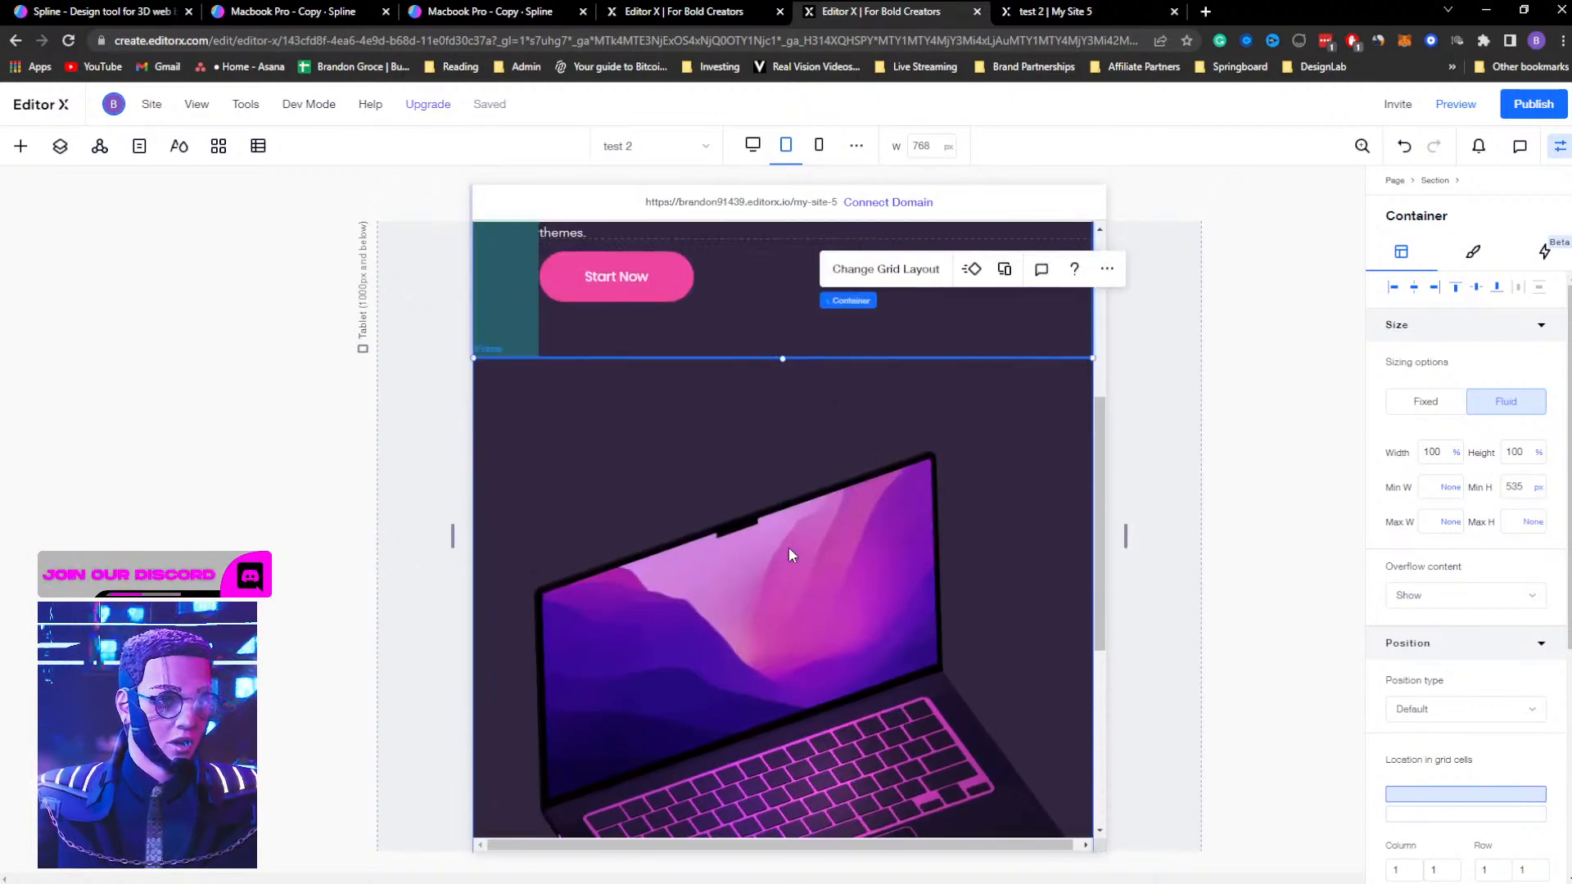
{"action": "scroll", "coordinate": [788, 547], "scroll_direction": "up", "scroll_amount": 5}
Step: Switch to the mobile breakpoint and turn on text scaling for the hero title
{"action": "left_click", "coordinate": [818, 145]}
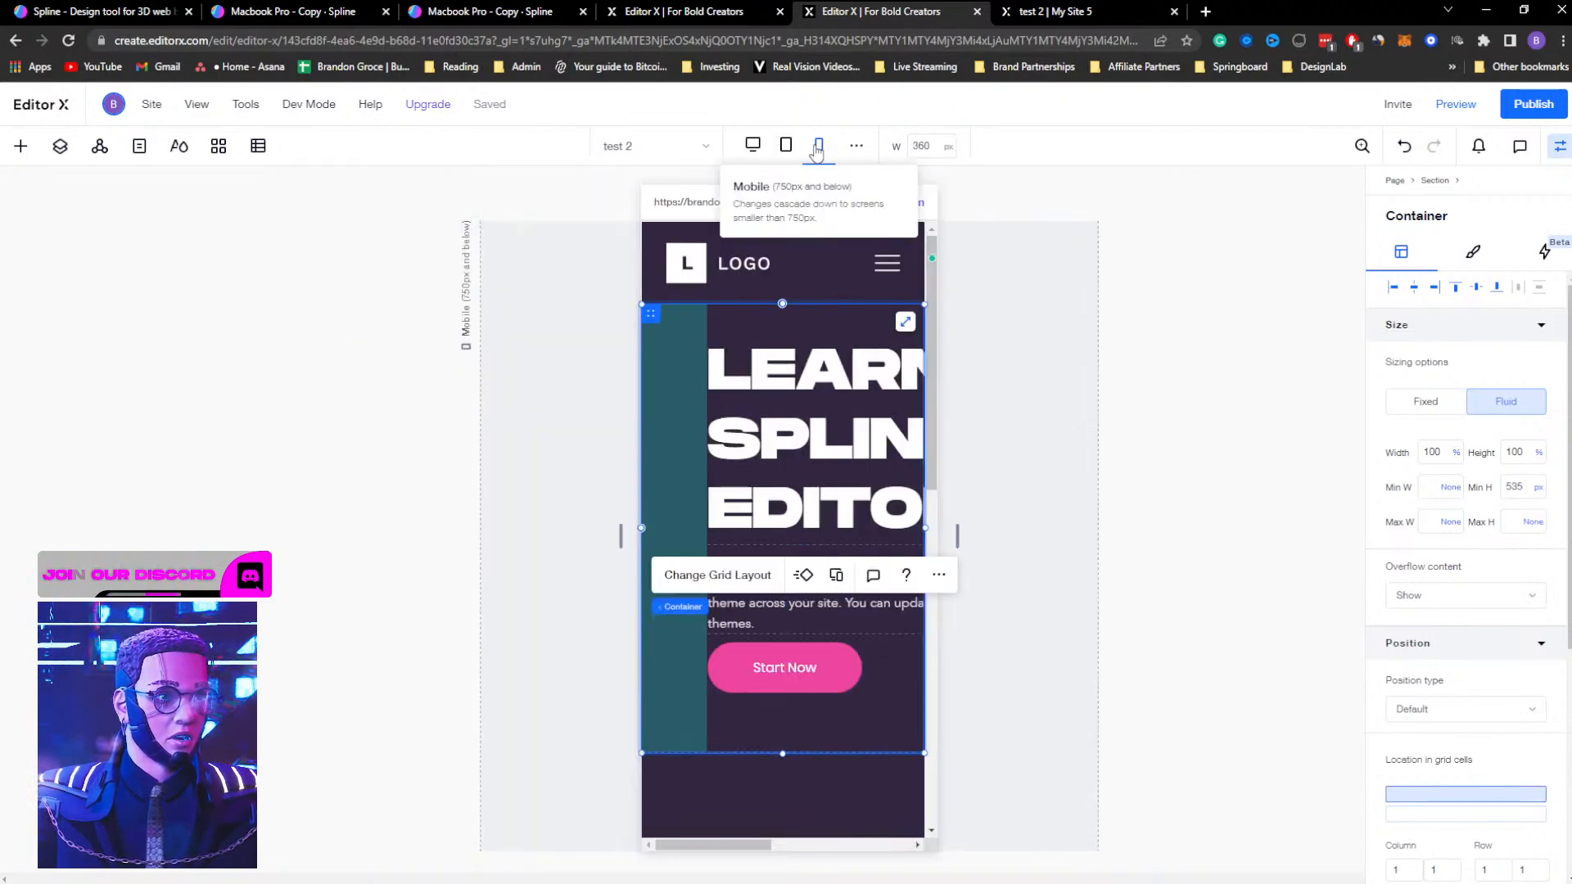
{"action": "left_click", "coordinate": [986, 388]}
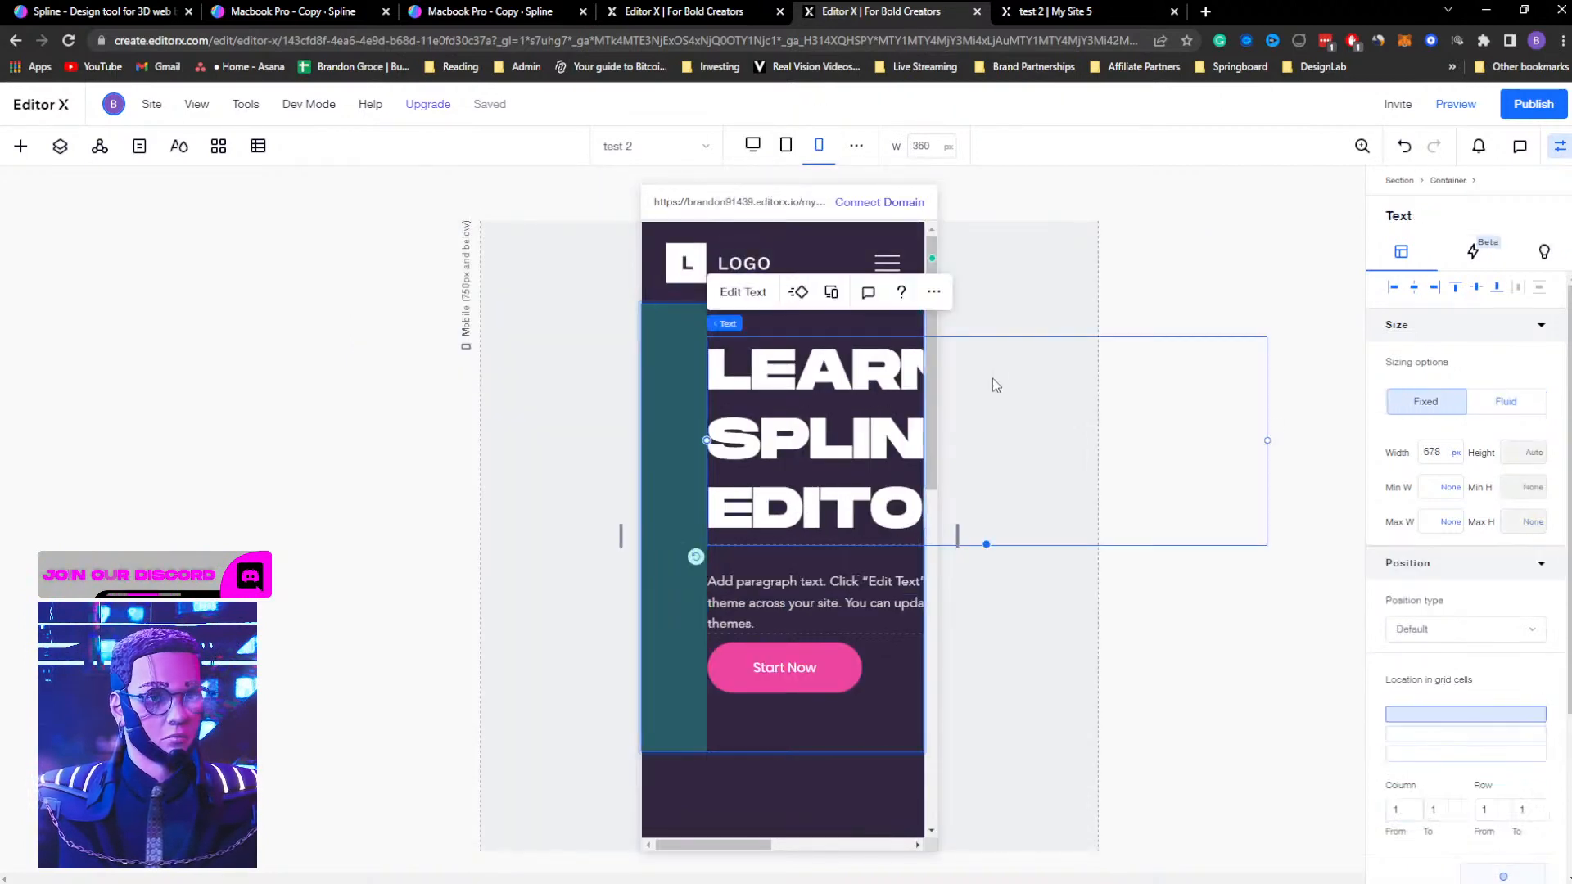
{"action": "left_click", "coordinate": [755, 301]}
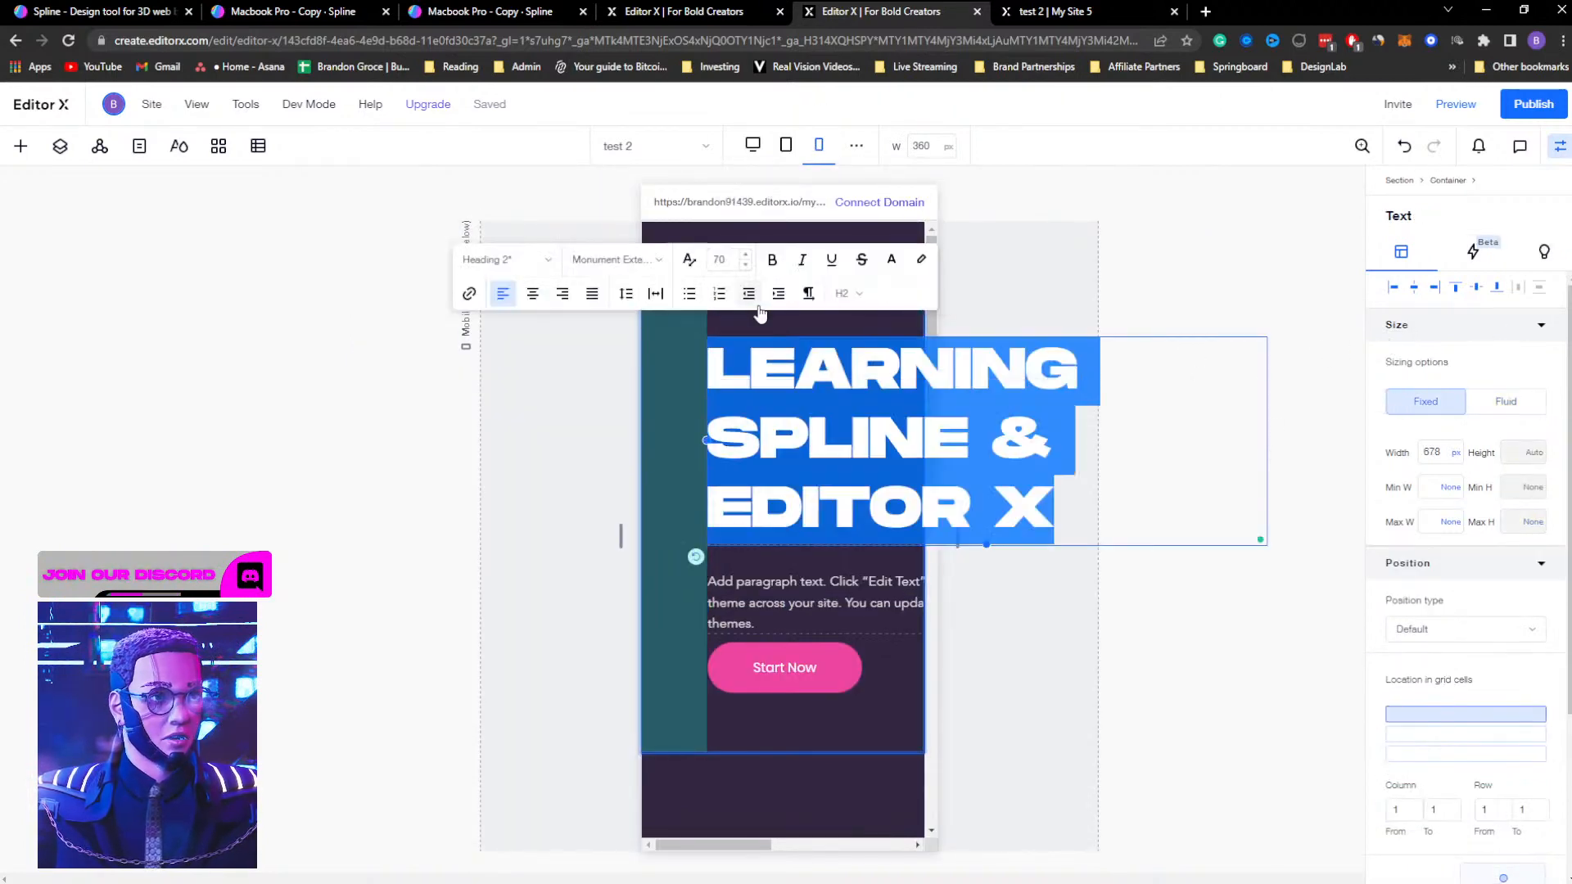
{"action": "left_click", "coordinate": [690, 264]}
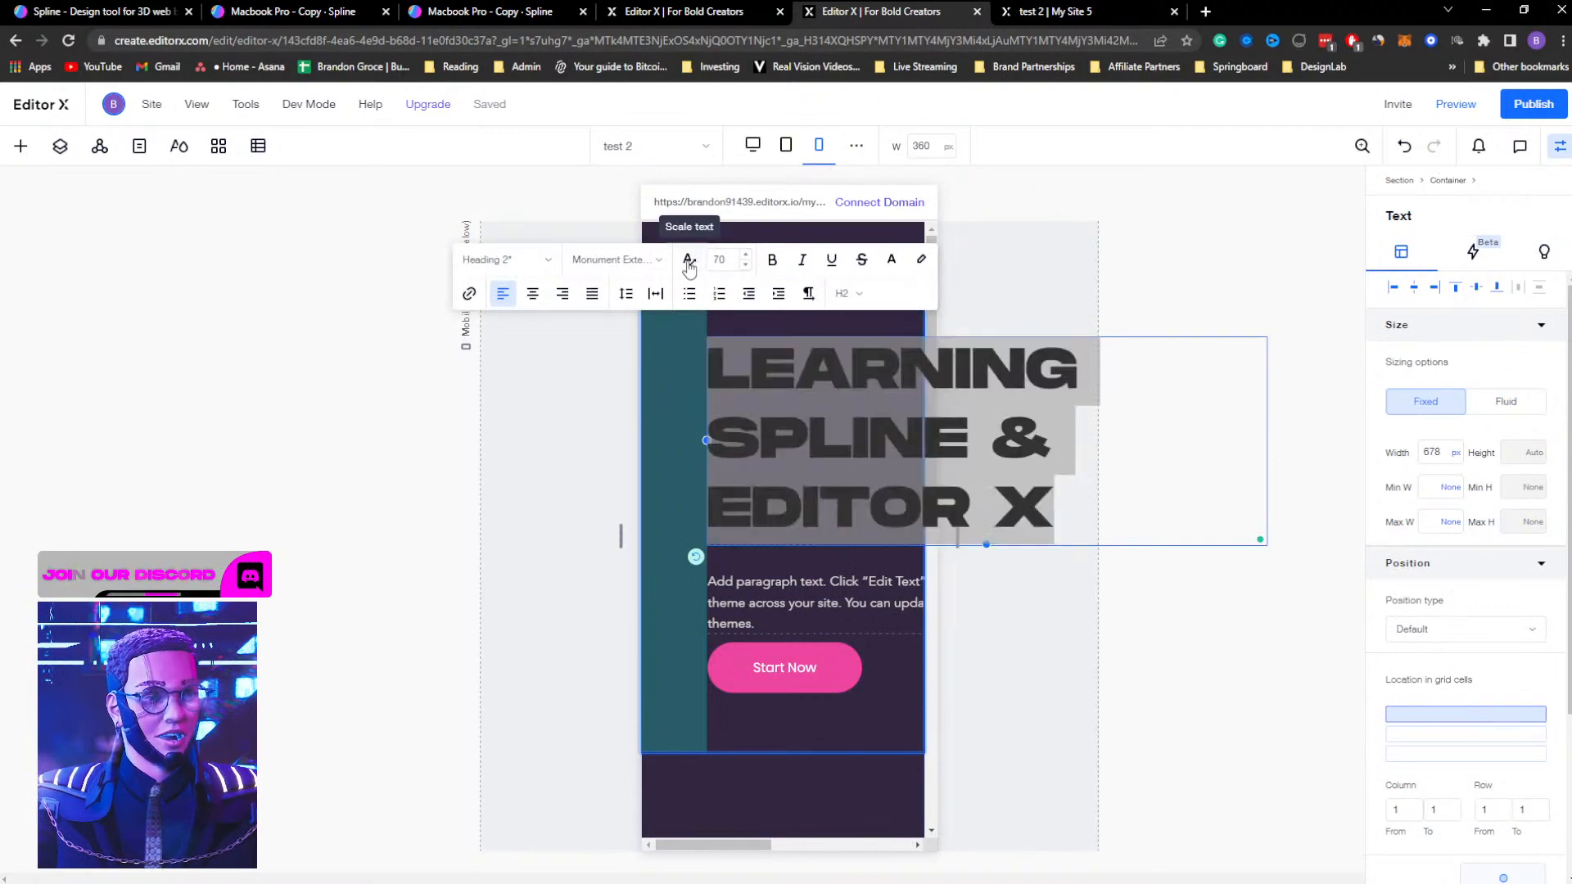
{"action": "left_click", "coordinate": [689, 264]}
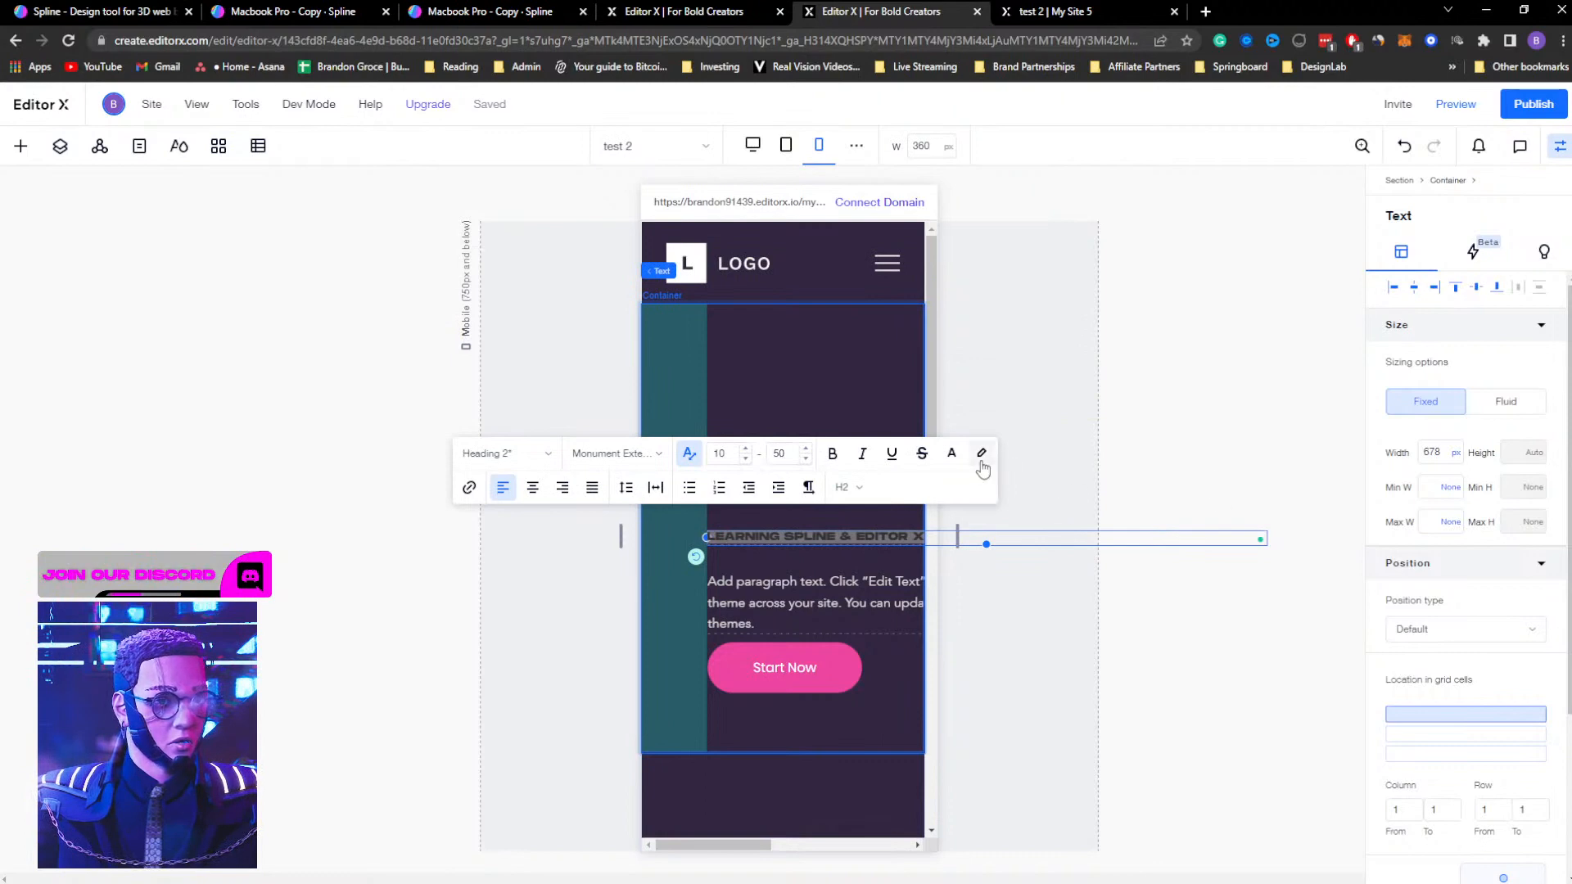
{"action": "left_click", "coordinate": [1081, 455]}
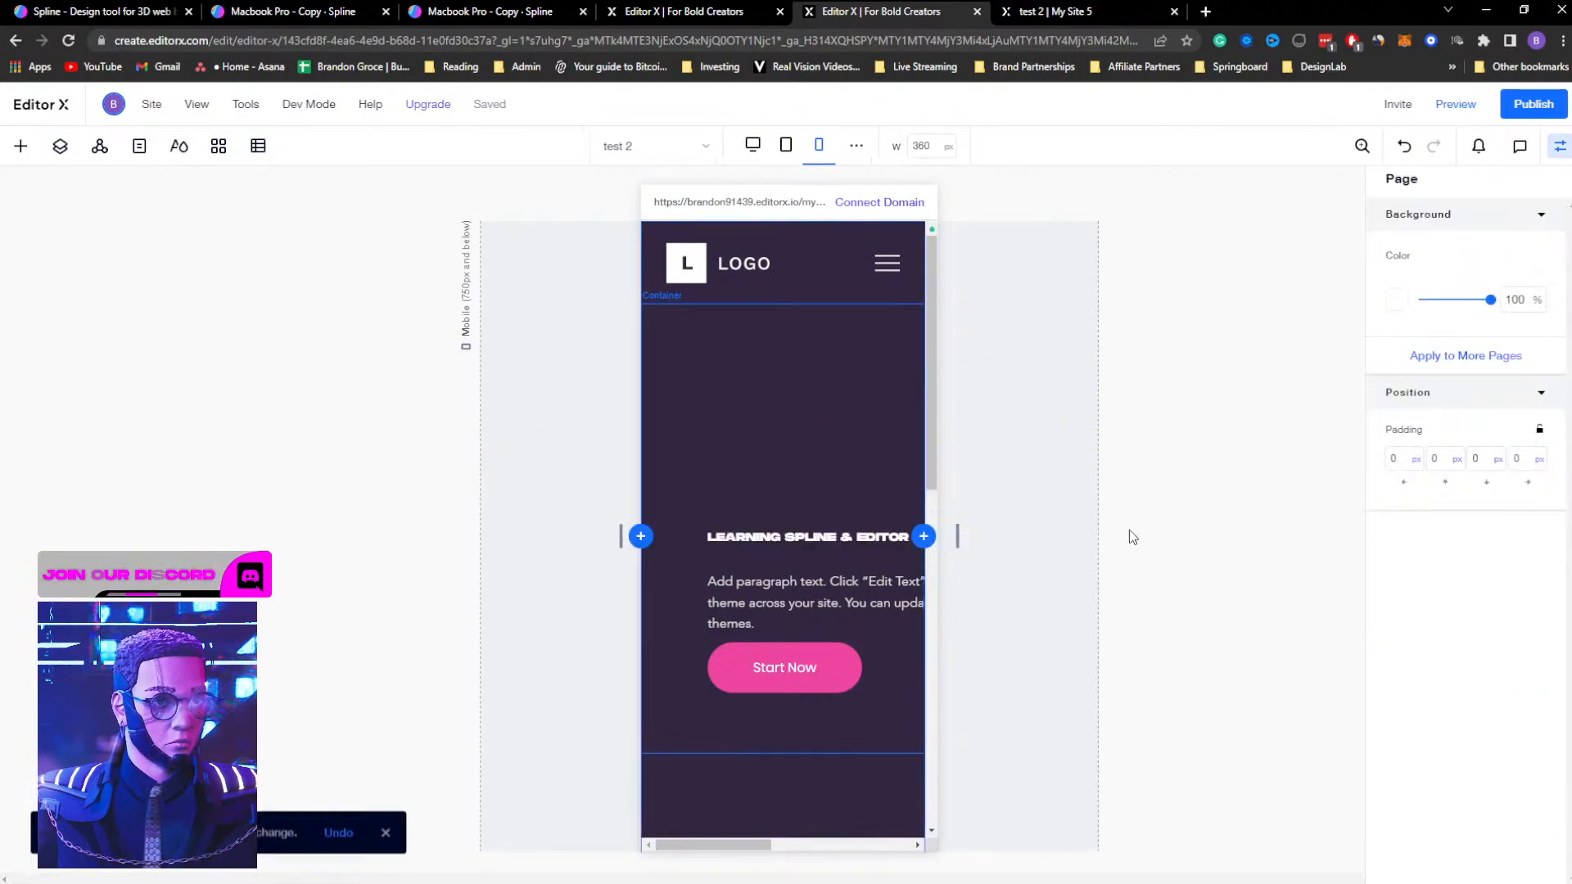
Step: Narrow the title's text box to about 240 px and set its minimum scaled text size to 40
{"action": "left_click", "coordinate": [937, 545]}
{"action": "left_click_drag", "start_coordinate": [1267, 537], "coordinate": [906, 539]}
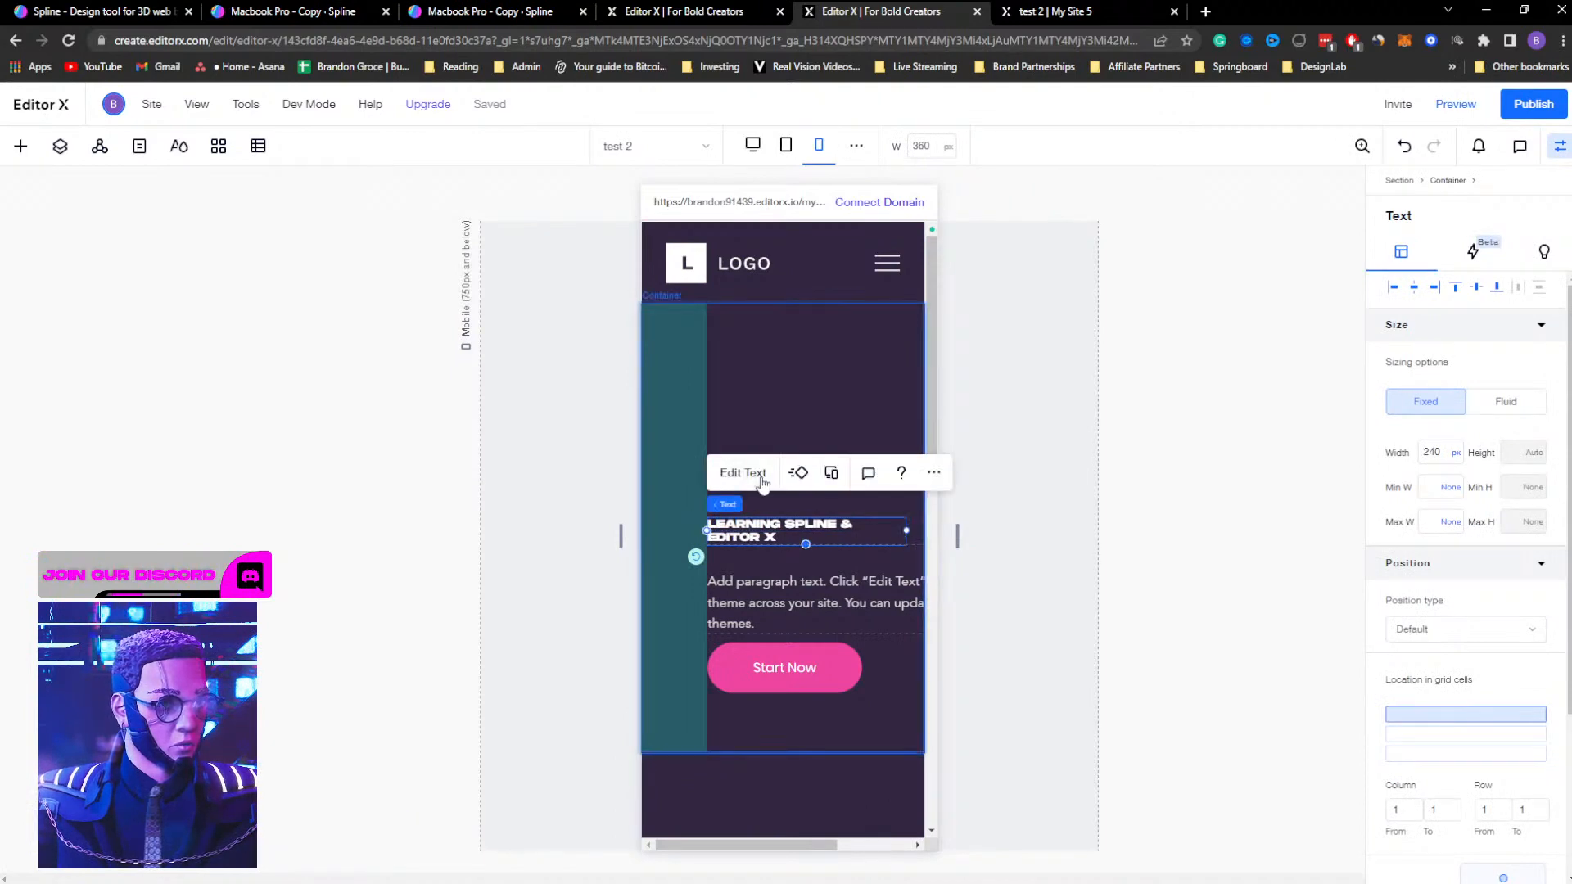
{"action": "left_click", "coordinate": [735, 471]}
{"action": "left_click", "coordinate": [660, 446]}
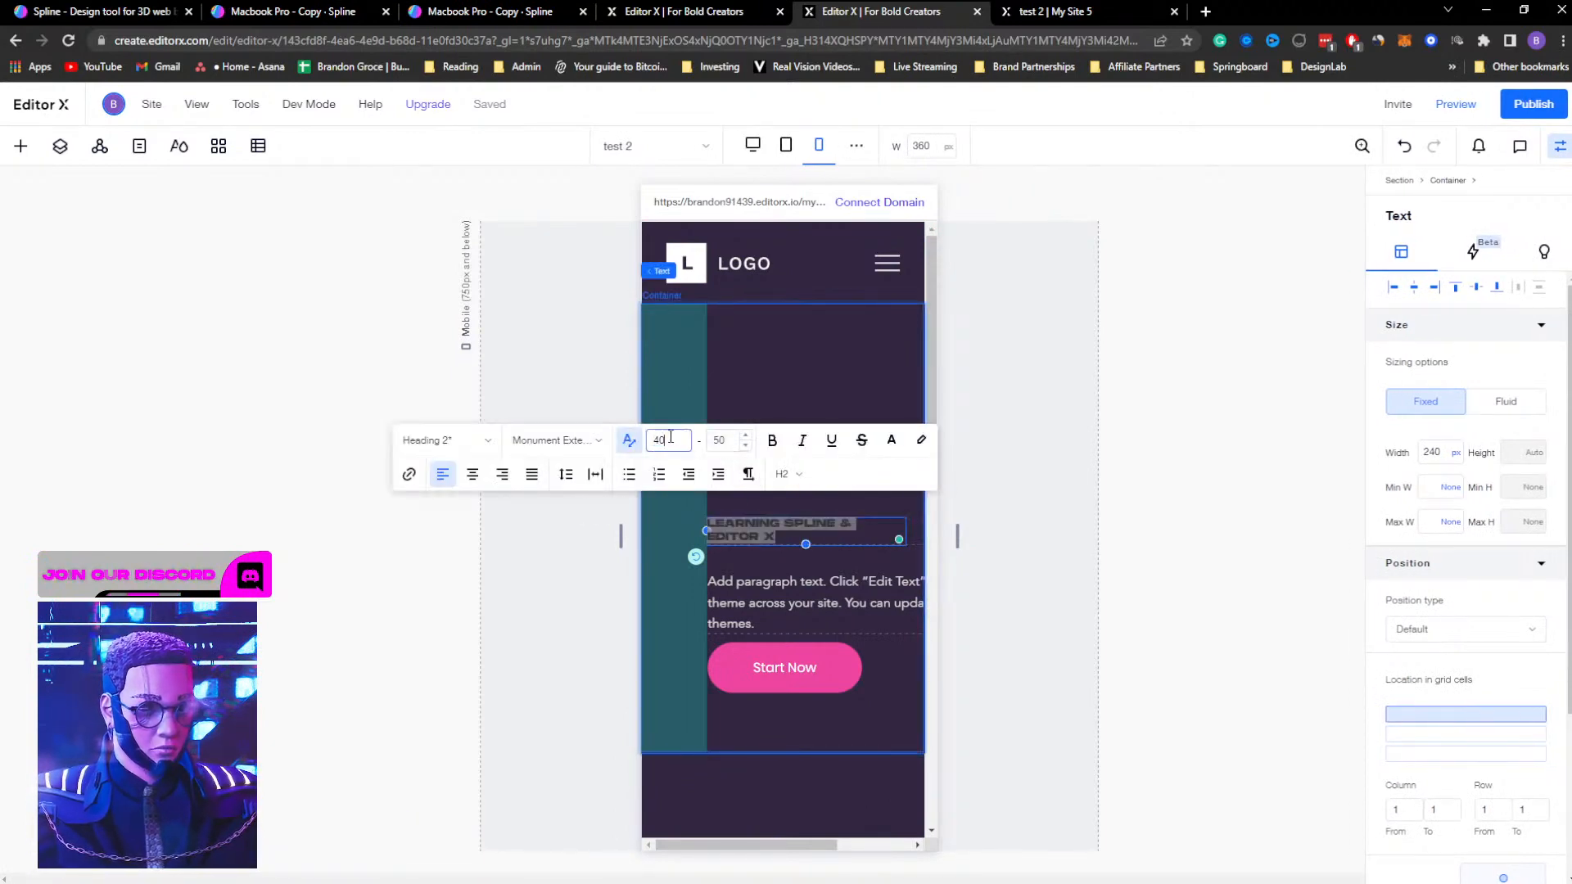
{"action": "type", "text": "40"}
{"action": "key", "text": "Return"}
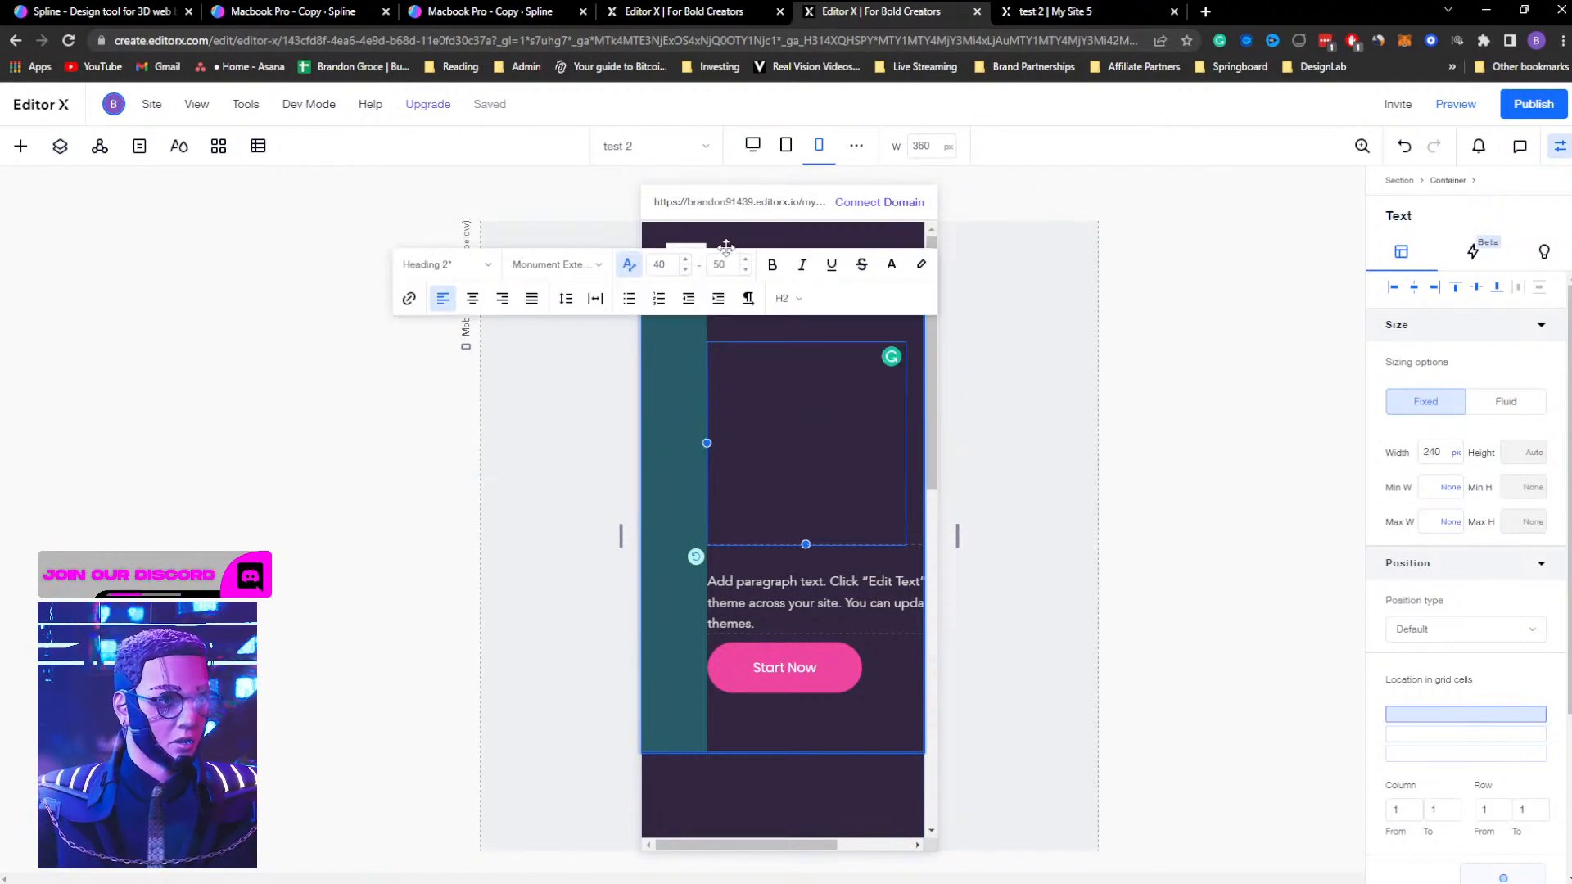
{"action": "left_click", "coordinate": [1099, 421]}
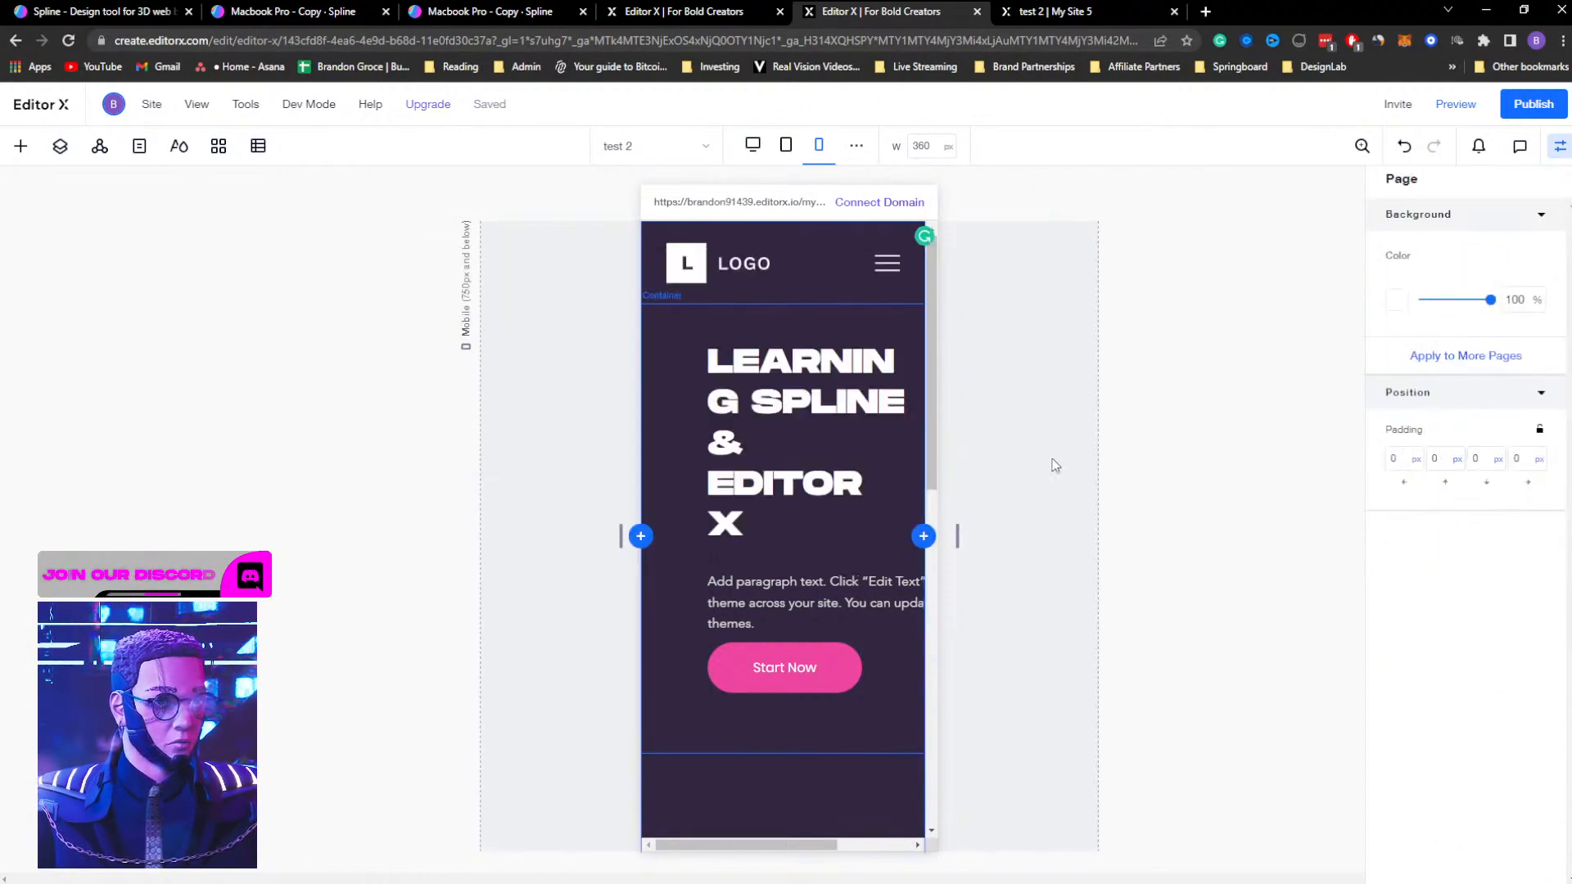
Step: Set the mobile title's width to a fluid 100%
{"action": "left_click", "coordinate": [786, 467]}
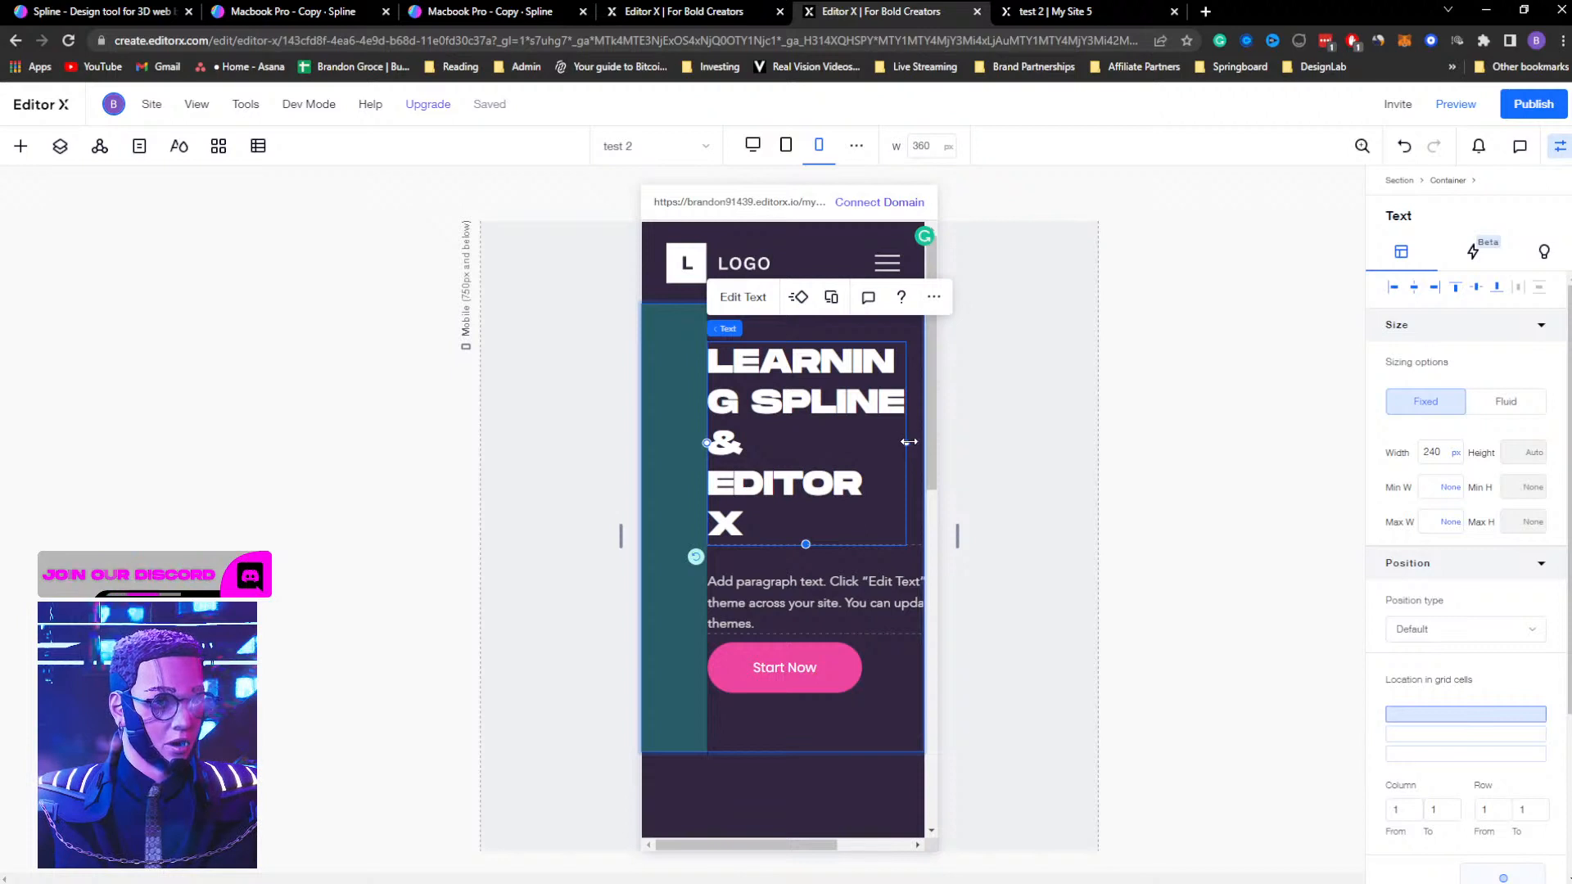
{"action": "left_click", "coordinate": [1430, 455]}
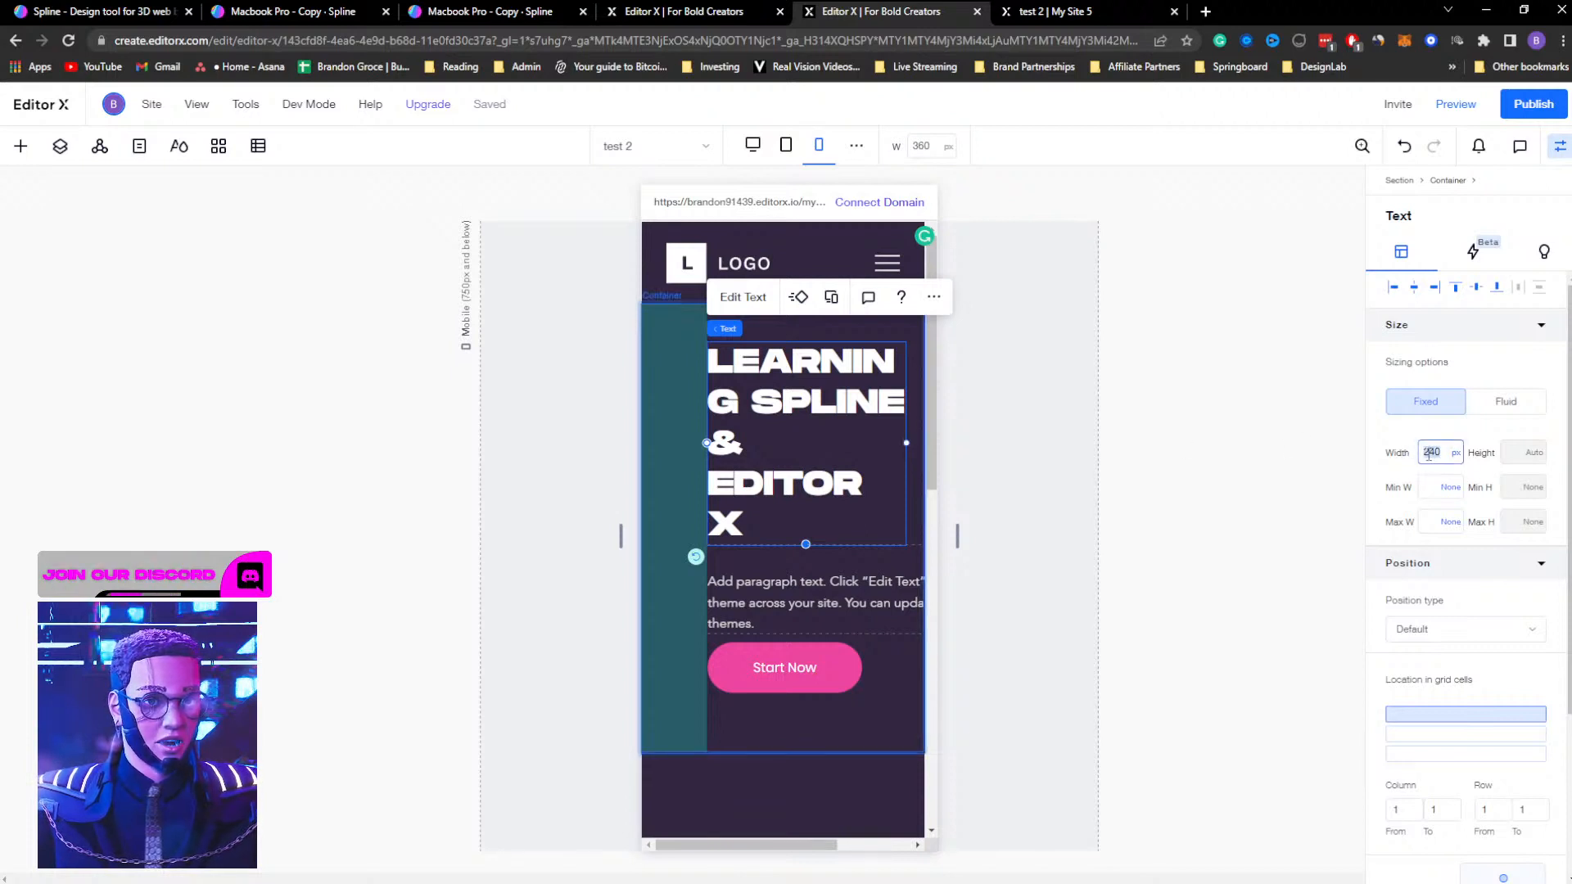
{"action": "key", "text": "Return"}
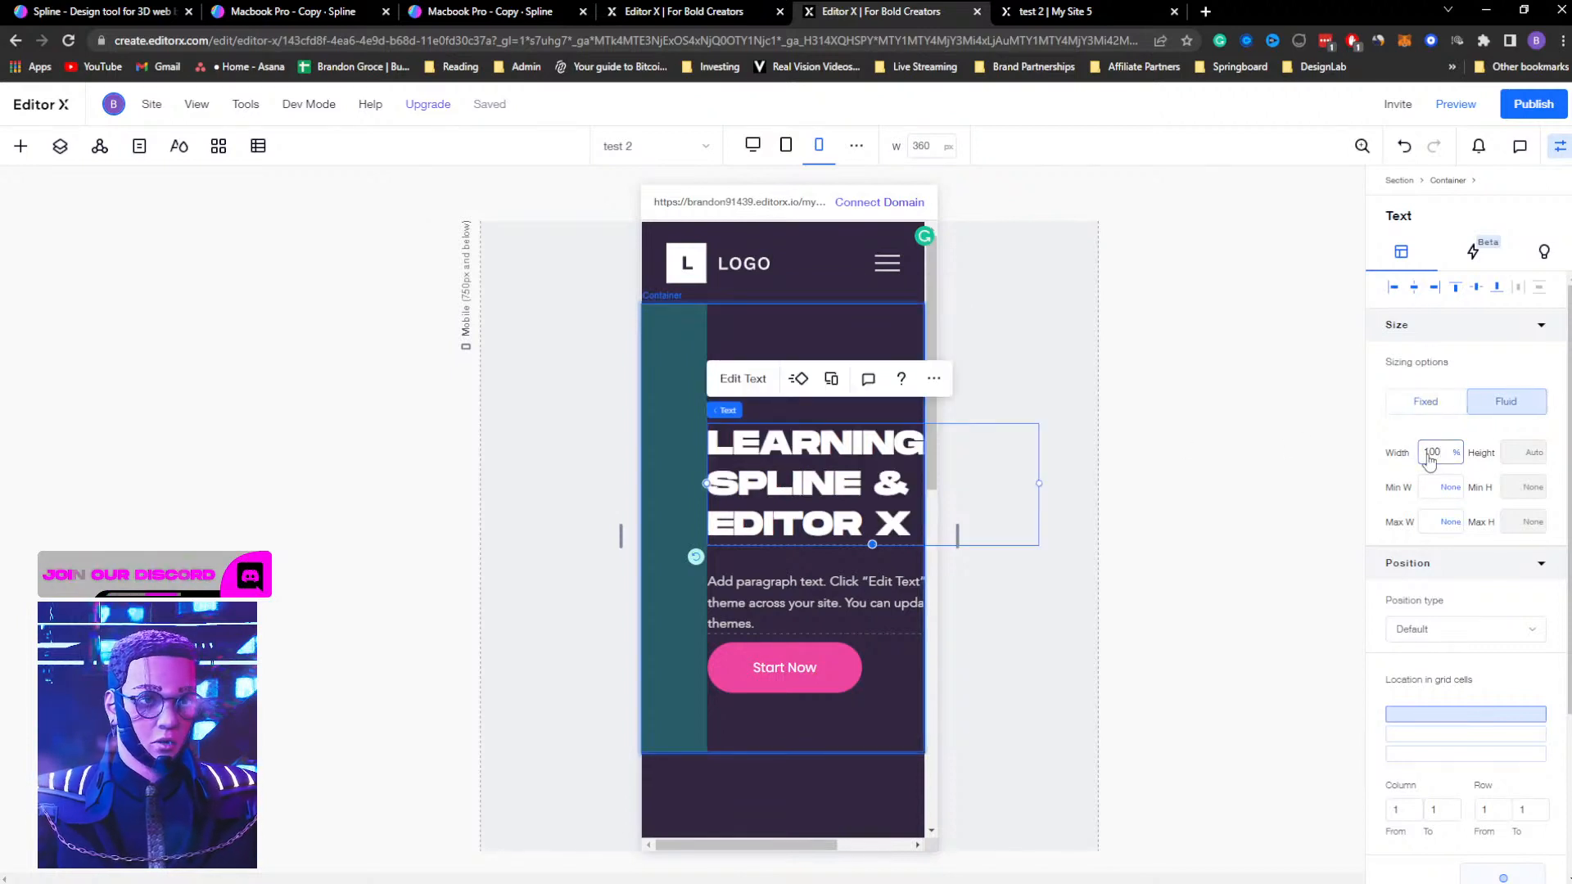
{"action": "left_click", "coordinate": [842, 354]}
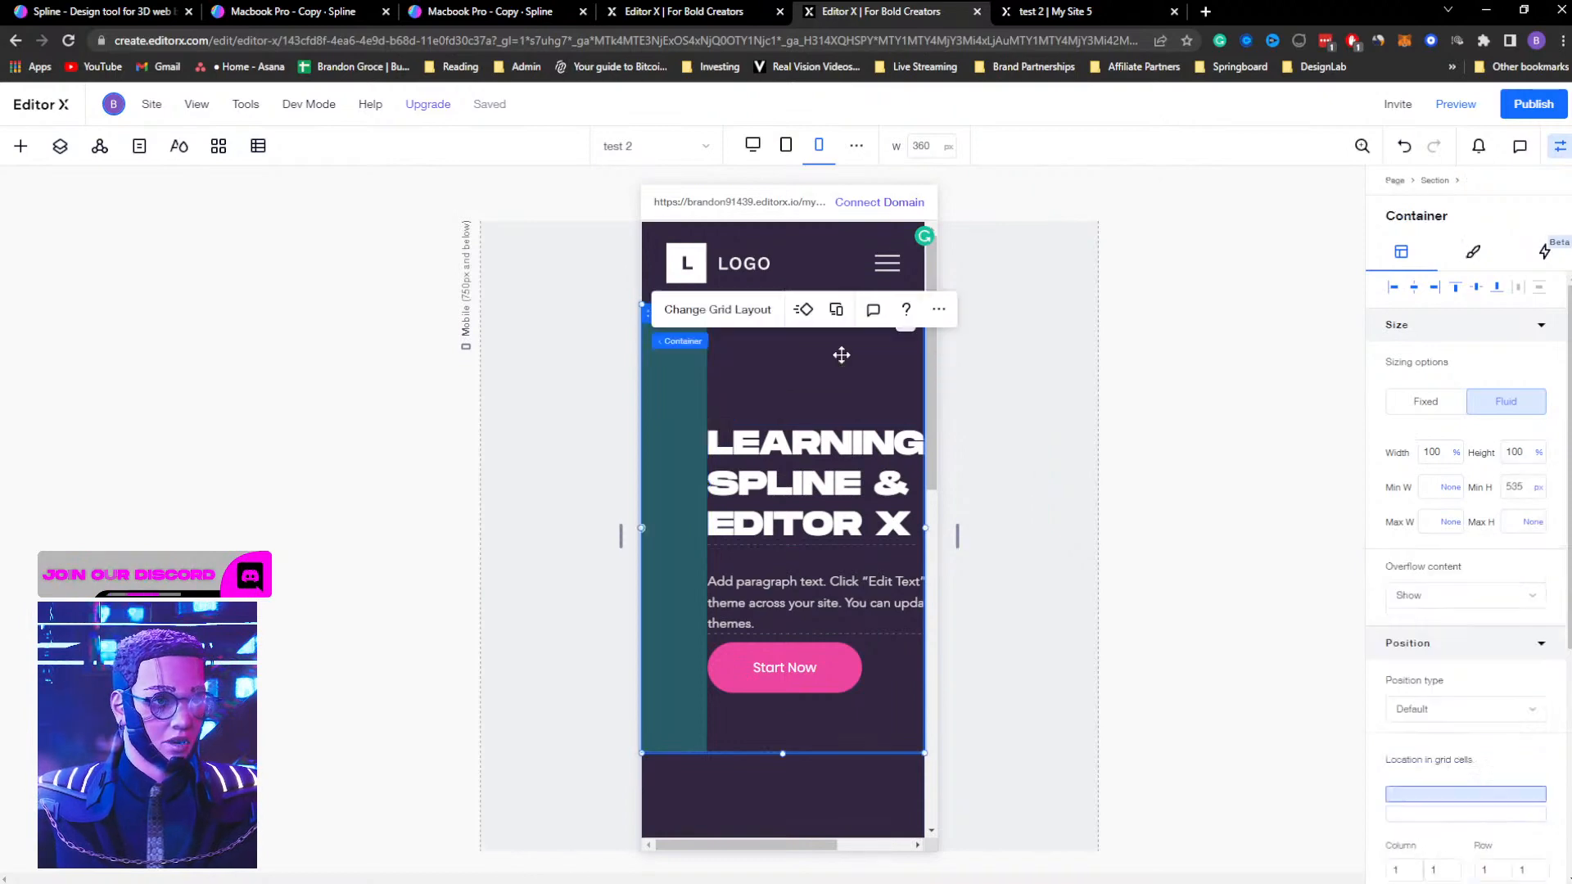
{"action": "left_click", "coordinate": [842, 426]}
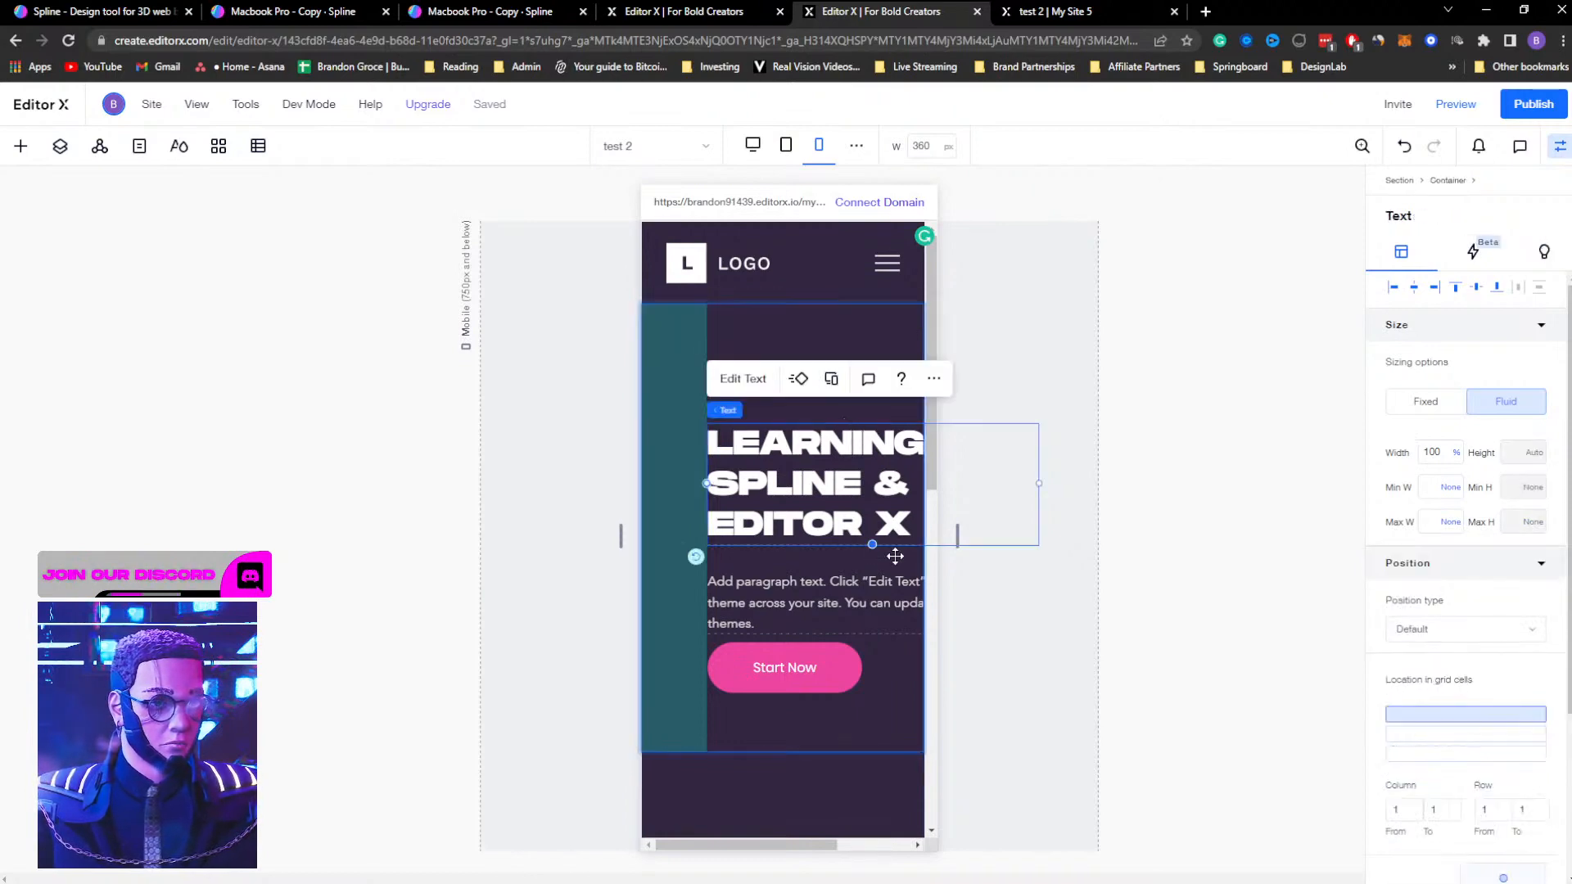
Step: Narrow the paragraph's text box to about 250 px so it fits within the mobile screen
{"action": "left_click_drag", "start_coordinate": [792, 851], "coordinate": [749, 760]}
{"action": "left_click", "coordinate": [800, 586]}
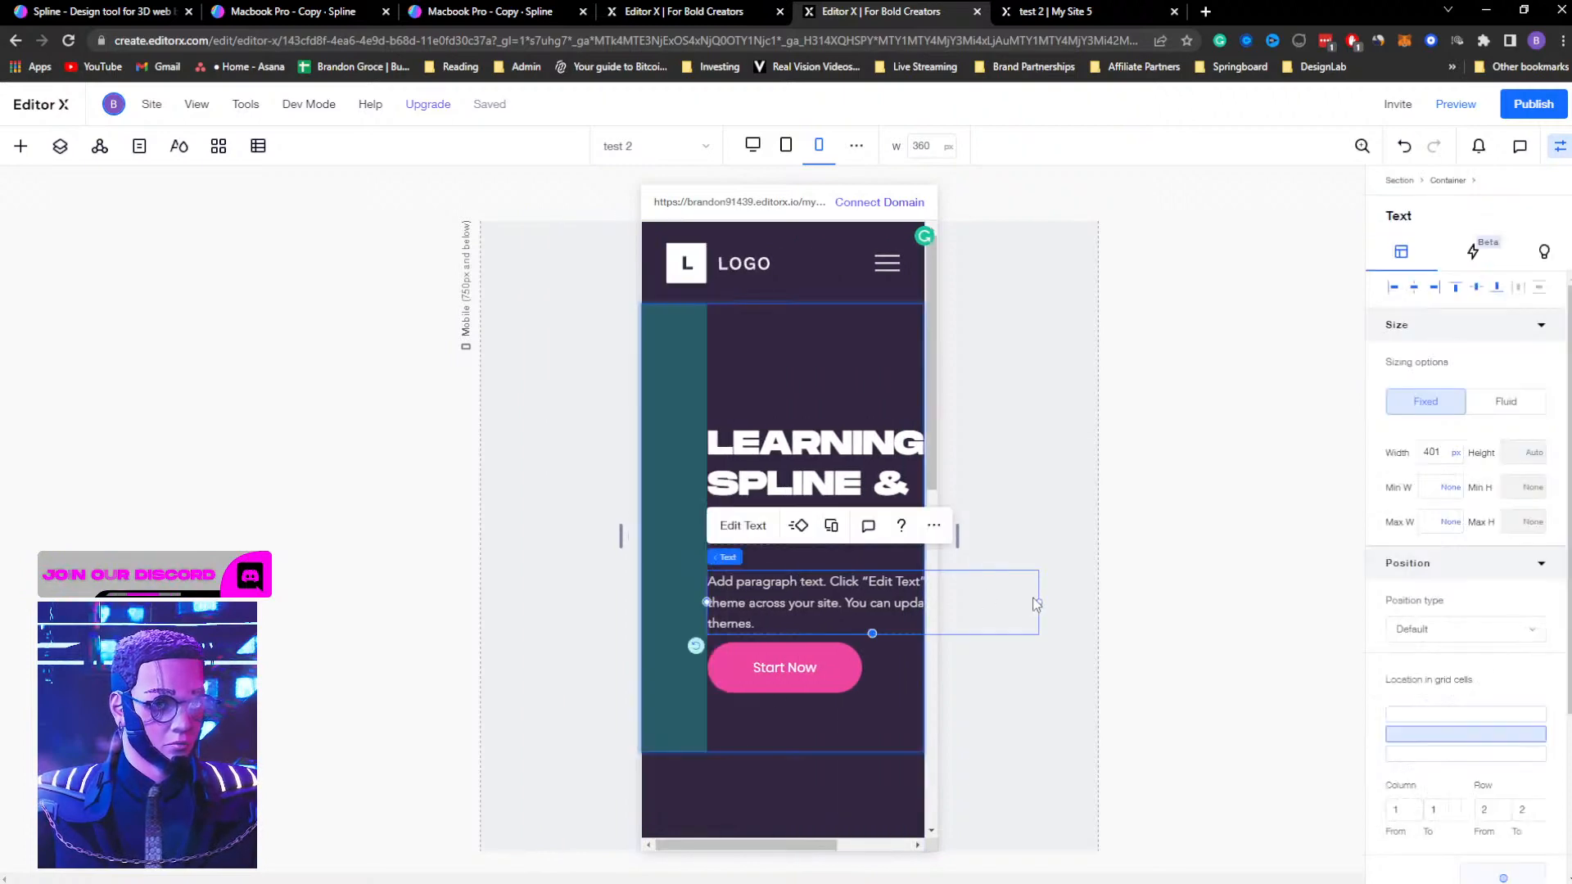
{"action": "left_click_drag", "start_coordinate": [1038, 598], "coordinate": [913, 600]}
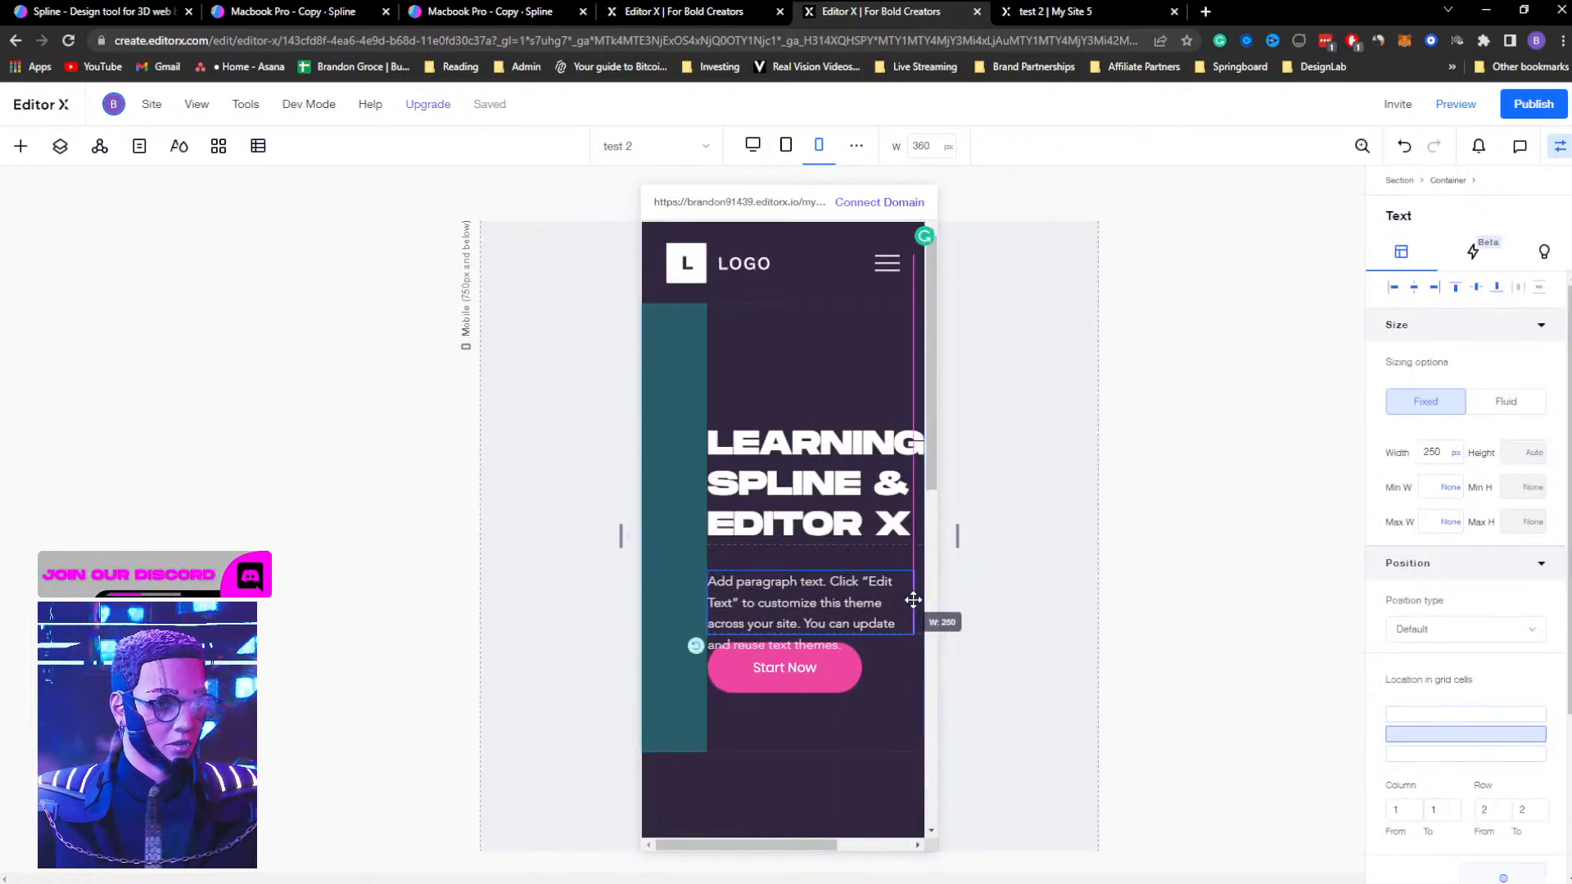
Step: Lower the row line between the paragraph and the button, and centre the paragraph vertically in its grid row
{"action": "left_click", "coordinate": [789, 677]}
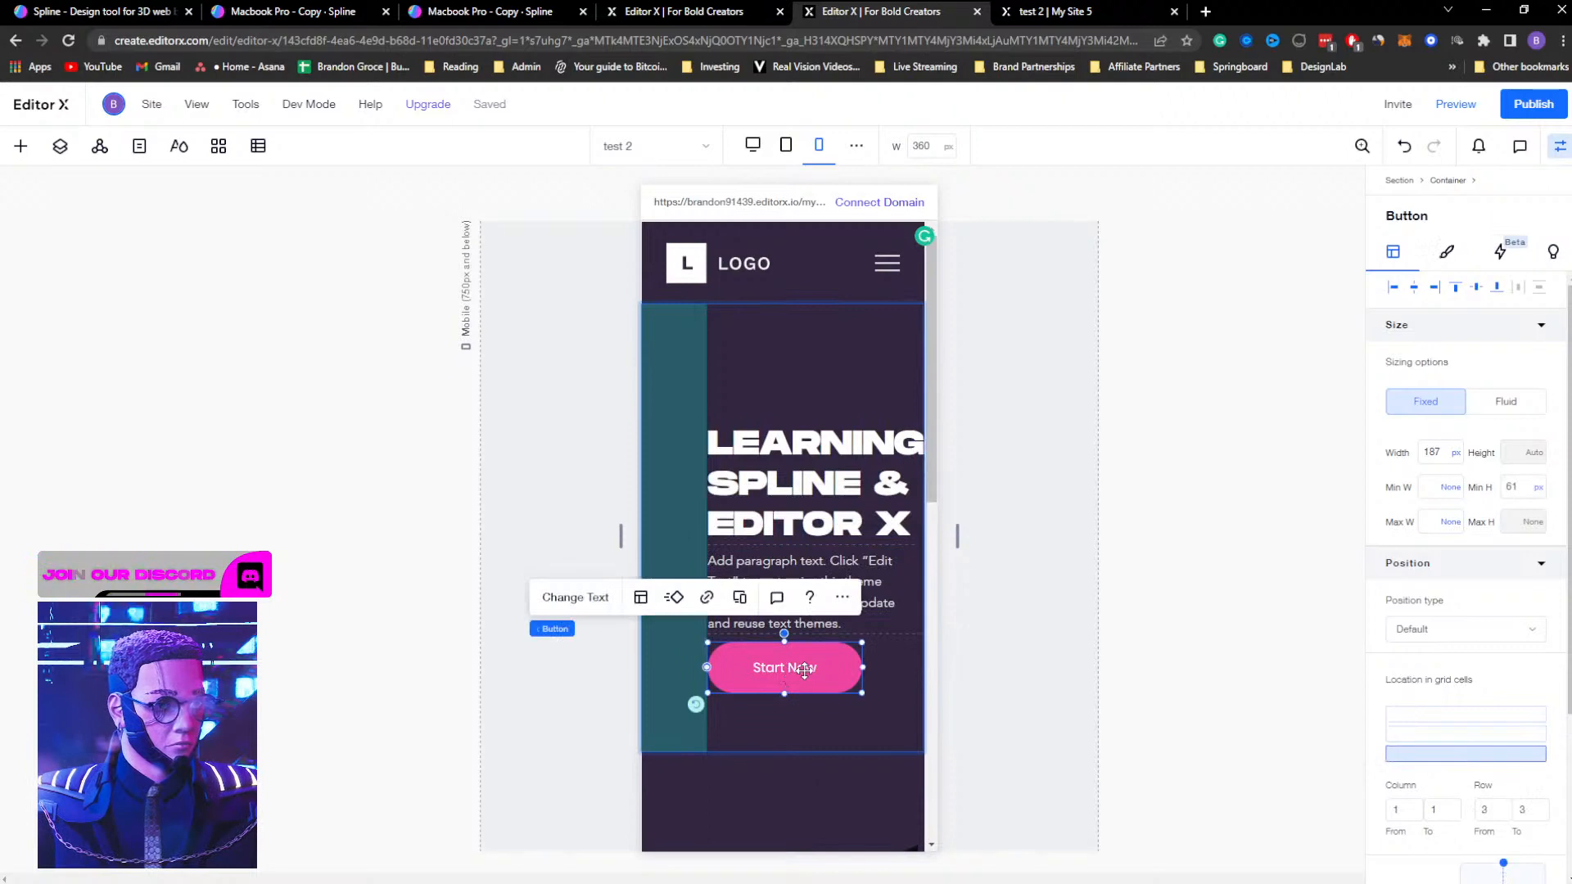
{"action": "left_click", "coordinate": [898, 635]}
{"action": "left_click_drag", "start_coordinate": [899, 636], "coordinate": [898, 651]}
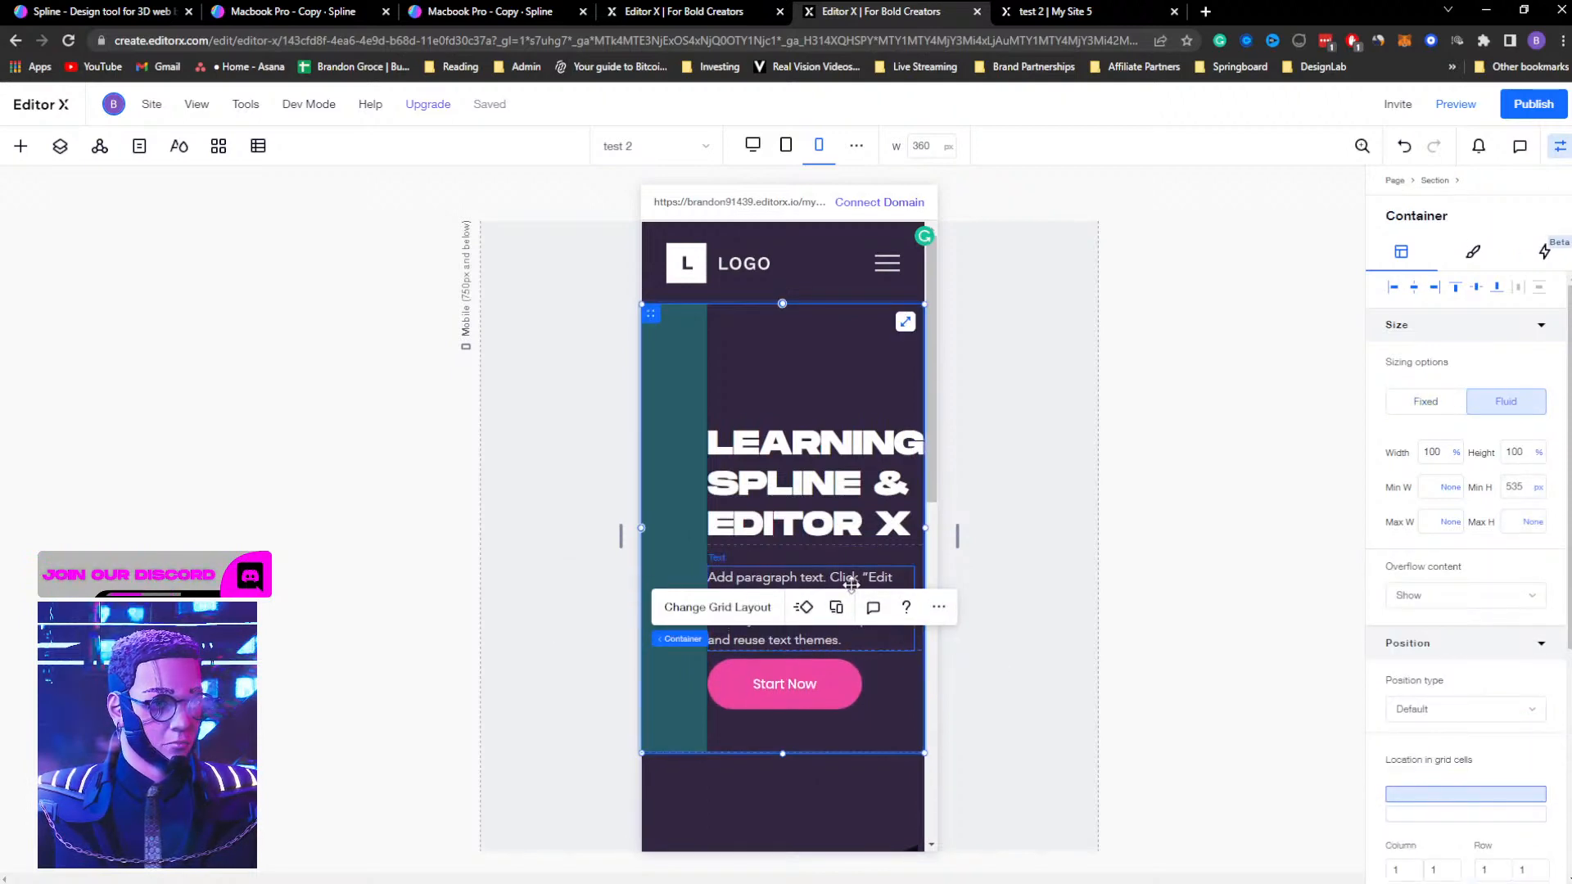
{"action": "left_click", "coordinate": [850, 571]}
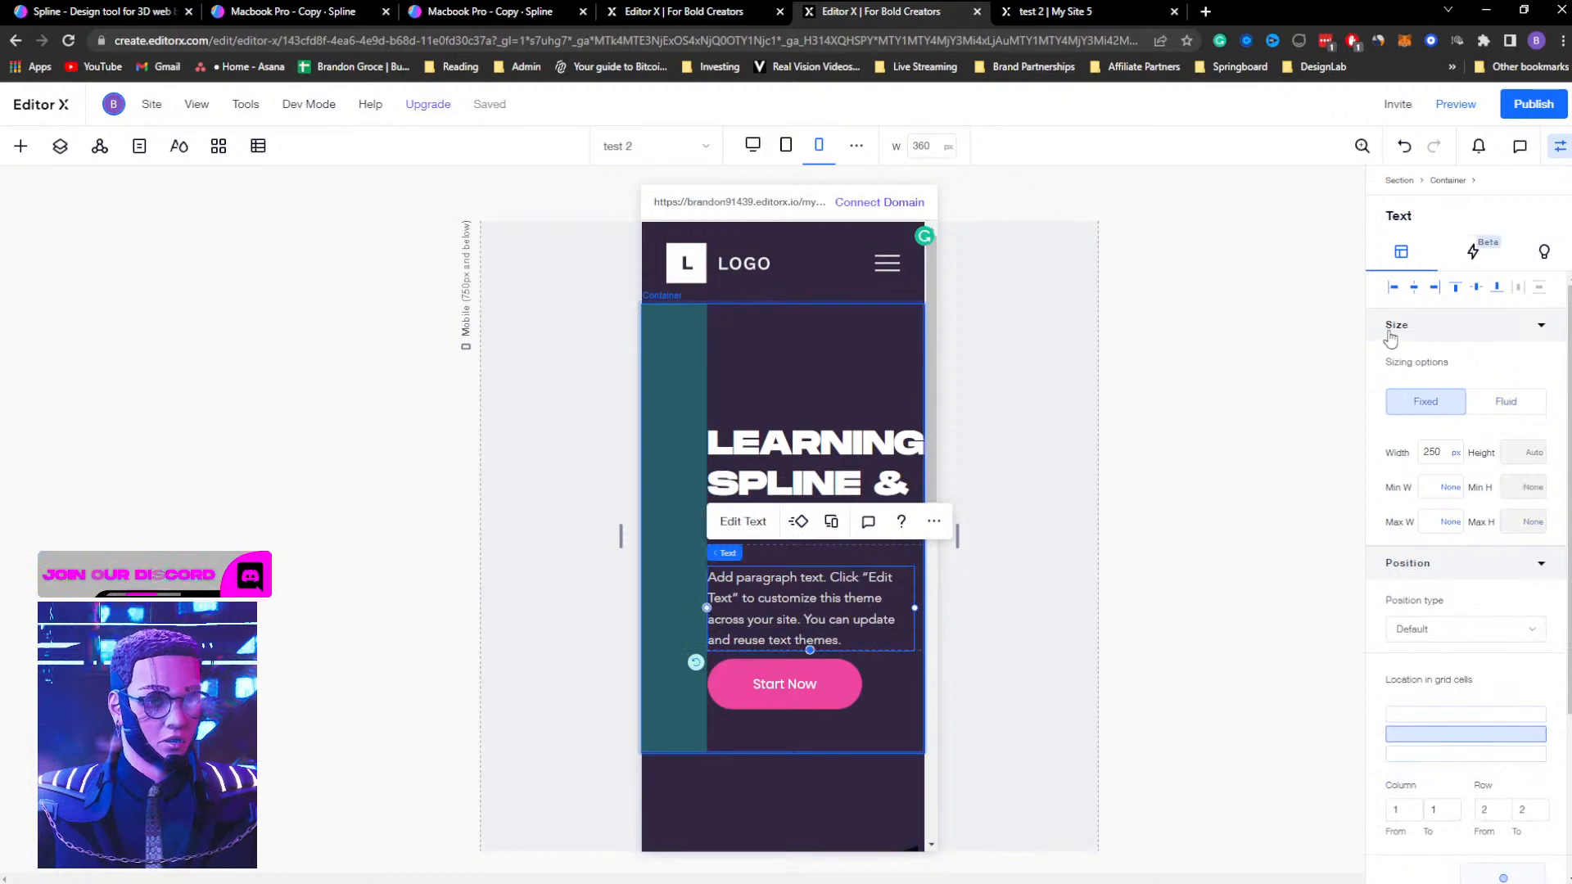
{"action": "left_click", "coordinate": [1475, 289]}
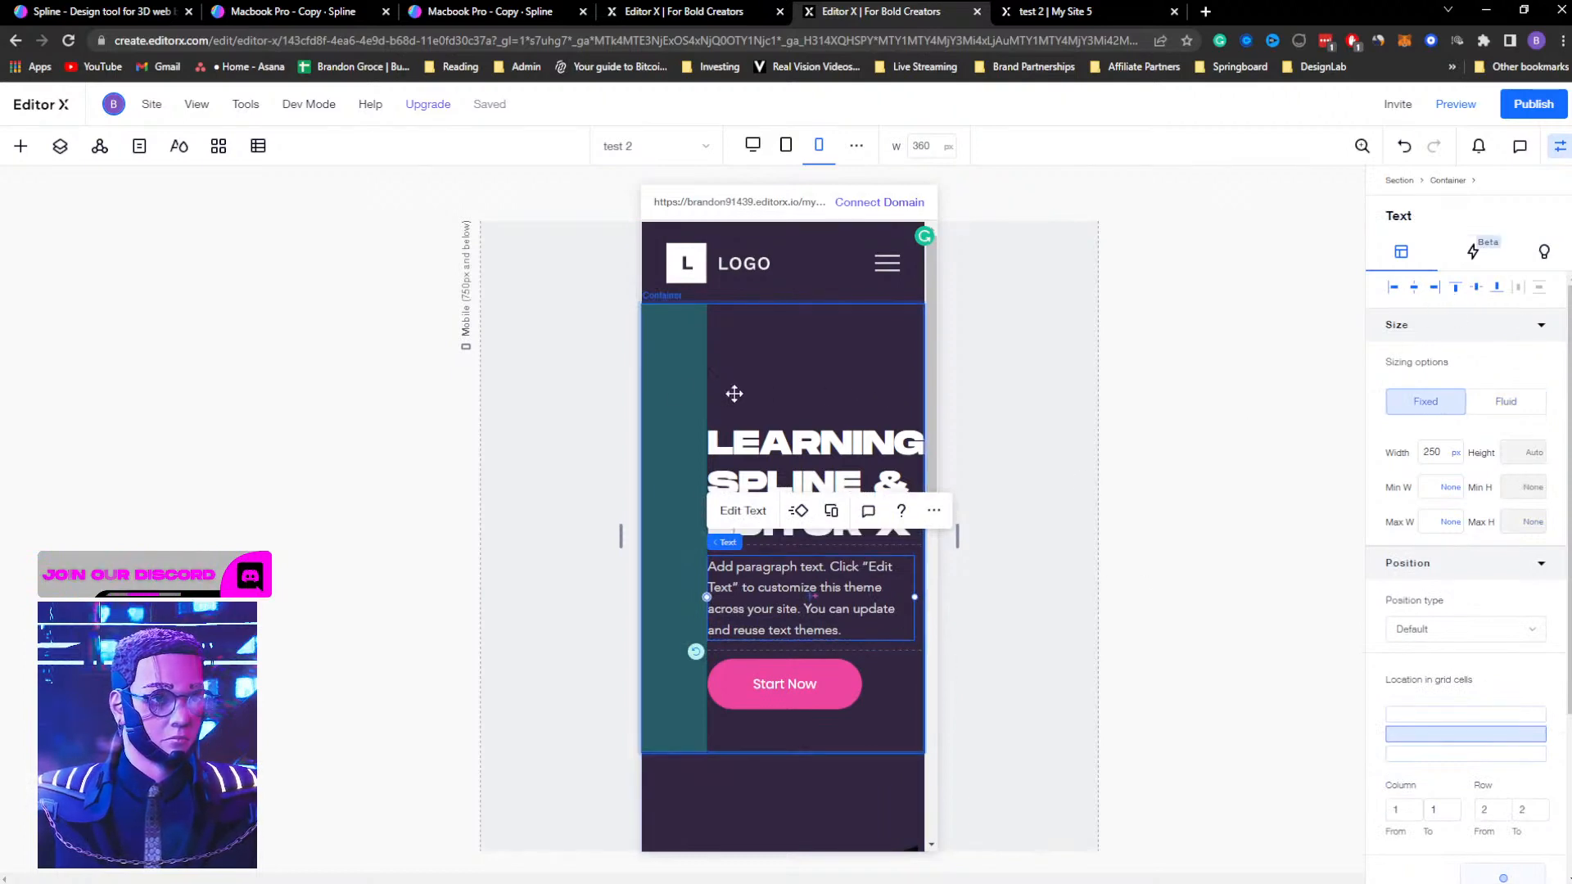
Step: Set the text container's left padding to 40 px at the mobile breakpoint
{"action": "left_click", "coordinate": [672, 392]}
{"action": "scroll", "coordinate": [1416, 622], "scroll_direction": "down", "scroll_amount": 5}
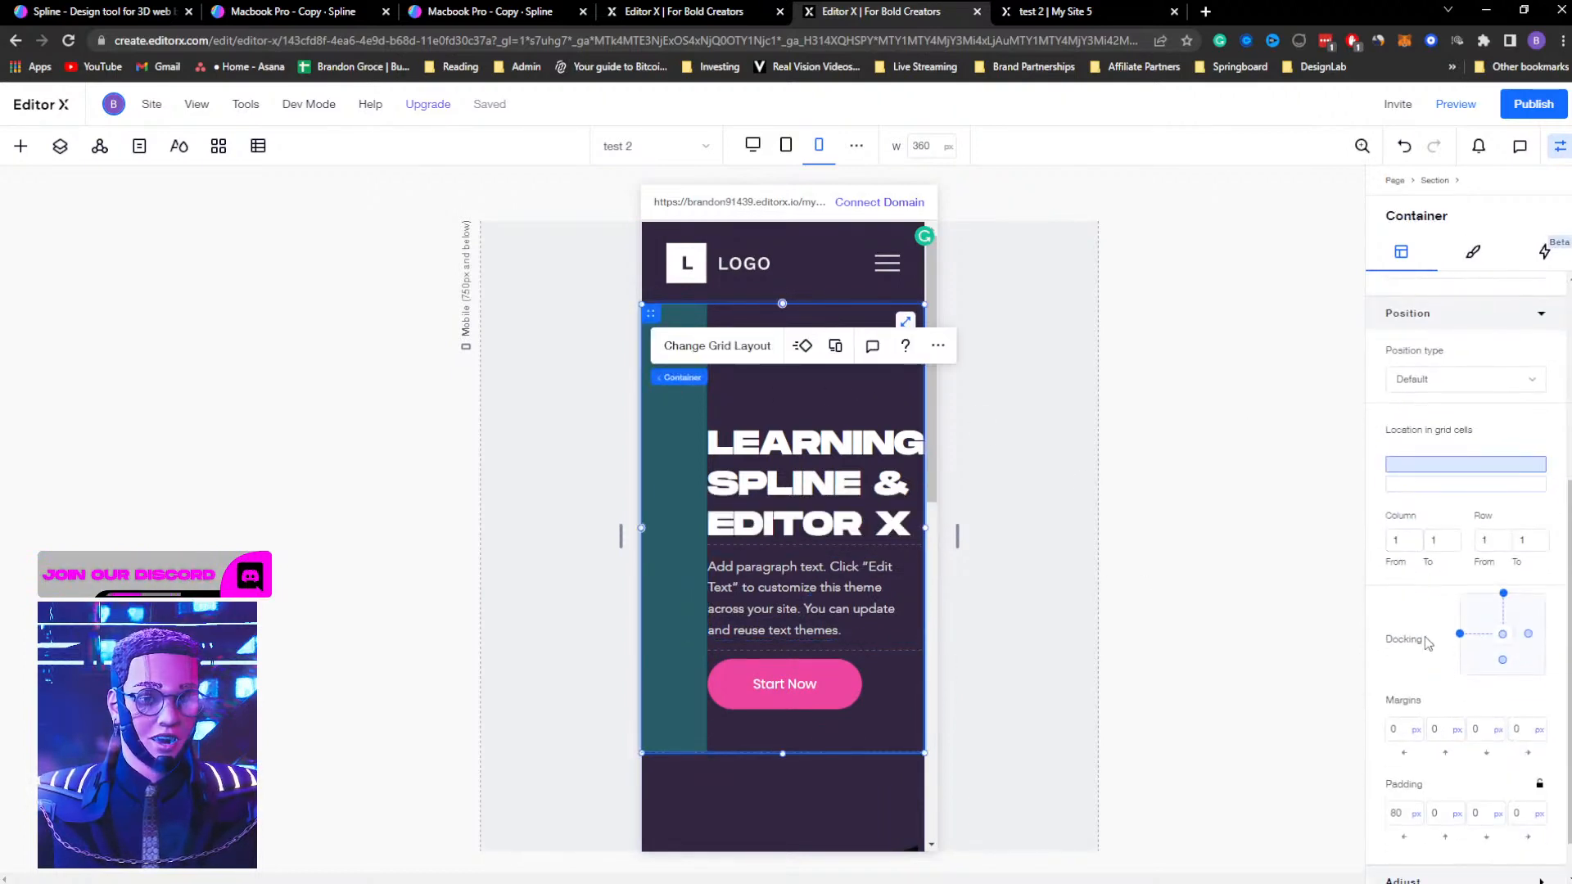
{"action": "left_click", "coordinate": [1397, 766]}
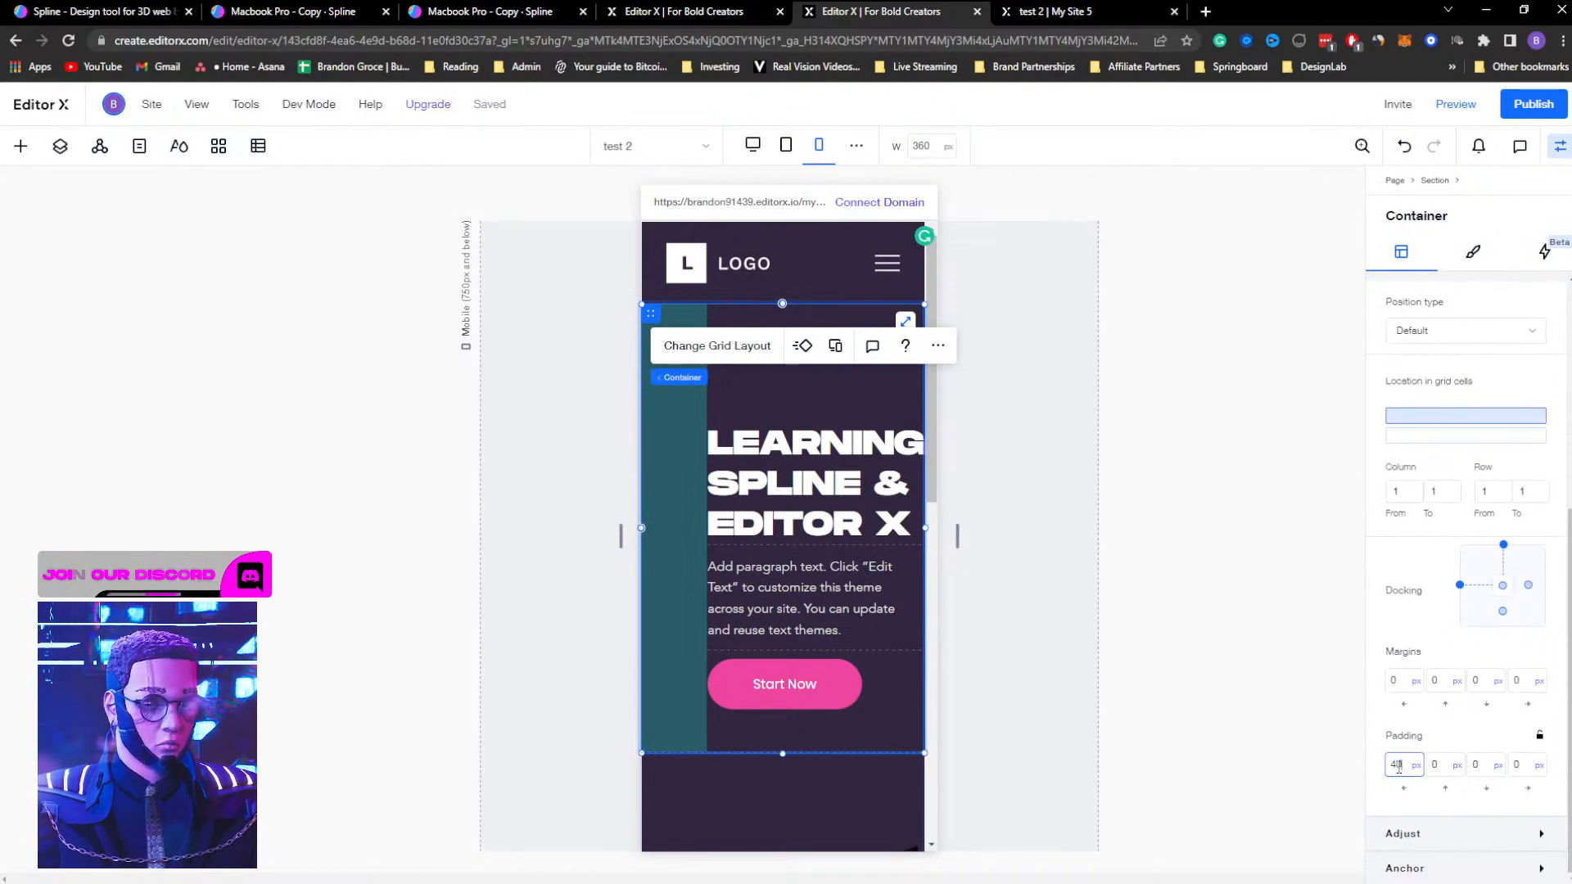
{"action": "type", "text": "40"}
{"action": "key", "text": "Return"}
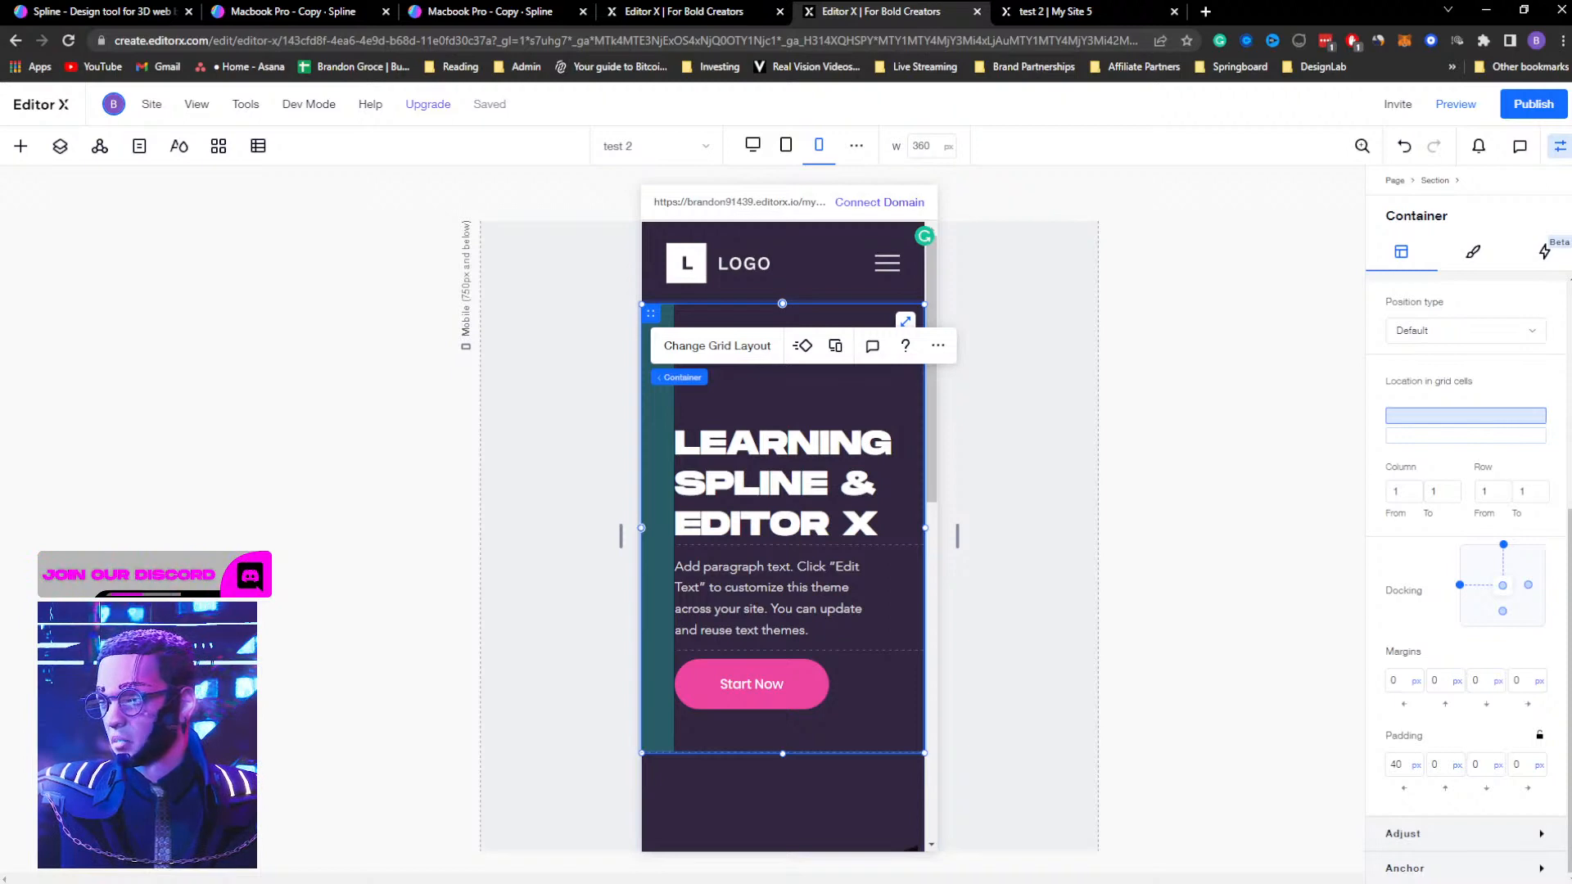
Step: Switch to Spline and review the open MacBook Pro scene copies, then examine the feature overview on the spline.design homepage
{"action": "left_click", "coordinate": [461, 10]}
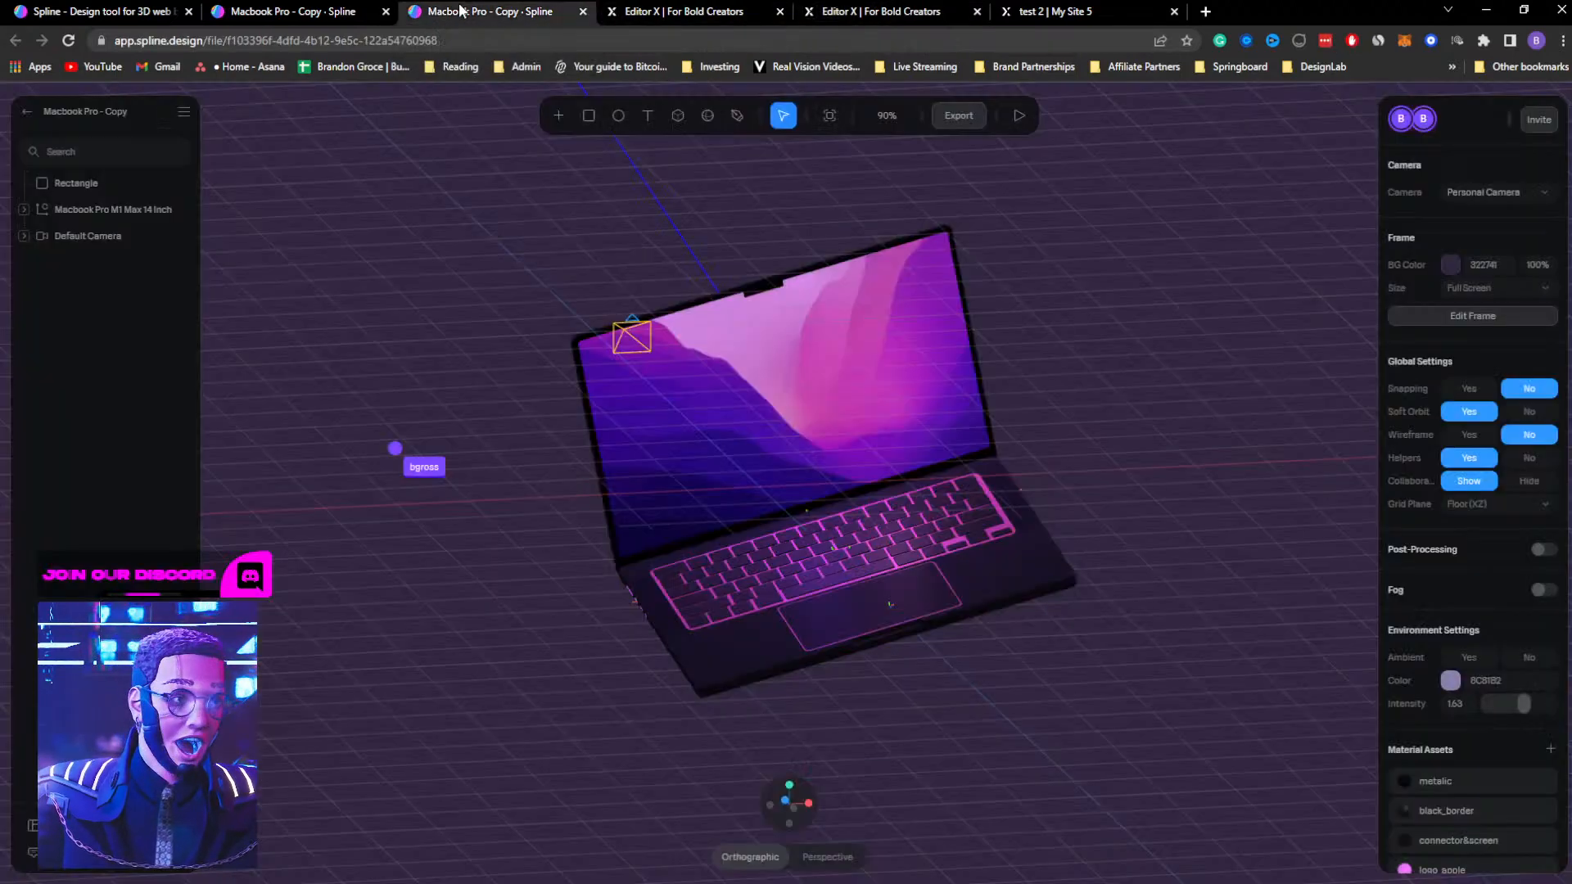
{"action": "left_click", "coordinate": [268, 41]}
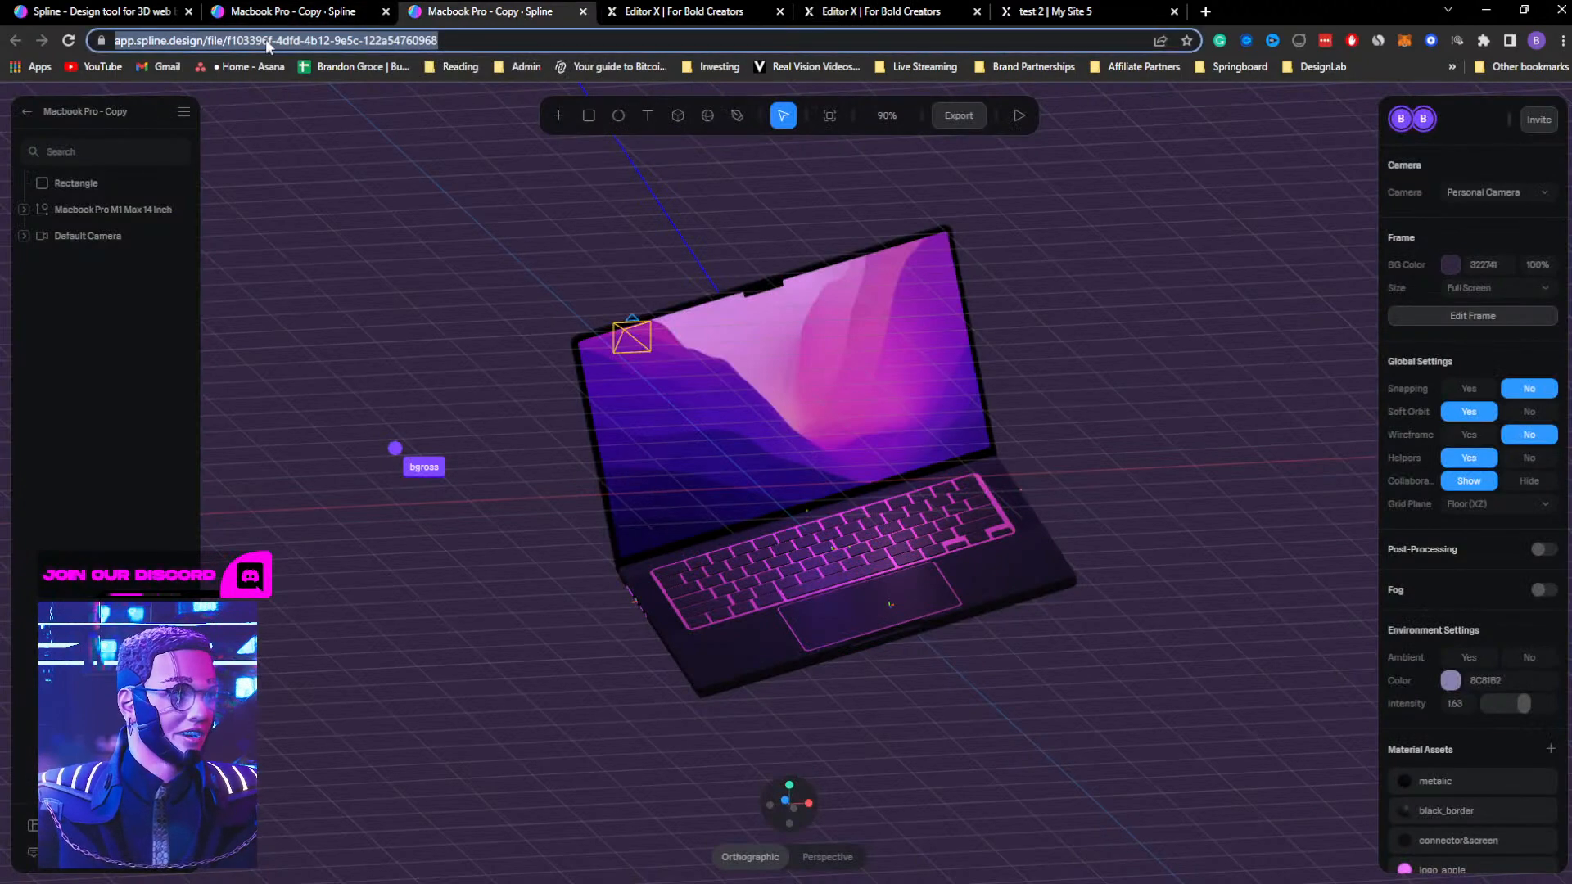
{"action": "left_click", "coordinate": [283, 12]}
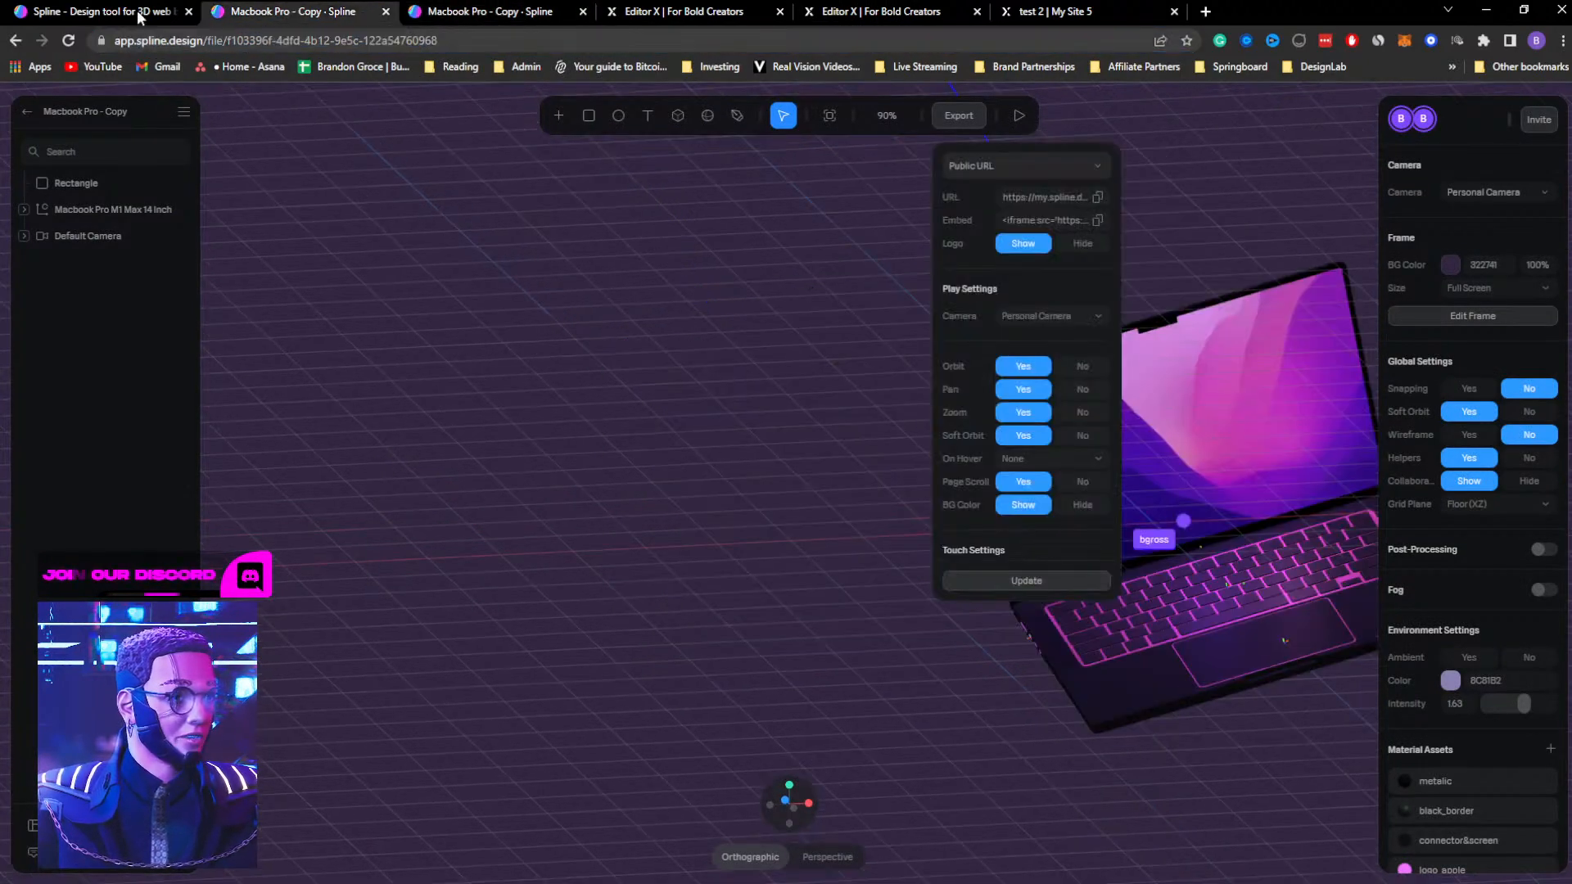
{"action": "left_click", "coordinate": [100, 14]}
{"action": "left_click", "coordinate": [296, 12]}
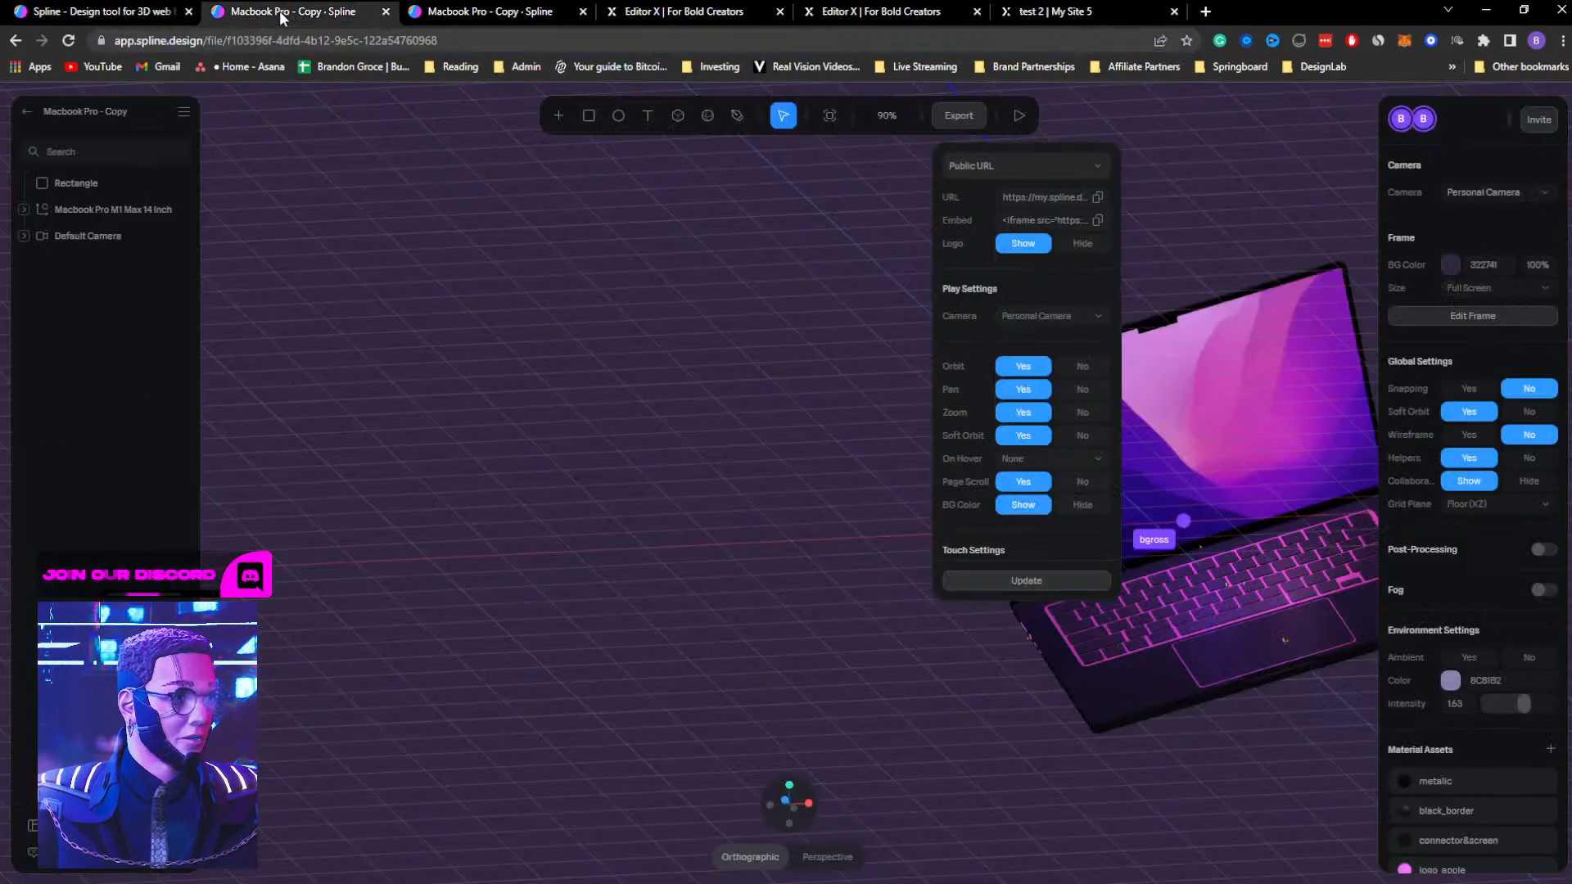
{"action": "left_click", "coordinate": [88, 14]}
{"action": "scroll", "coordinate": [779, 528], "scroll_direction": "down", "scroll_amount": 5}
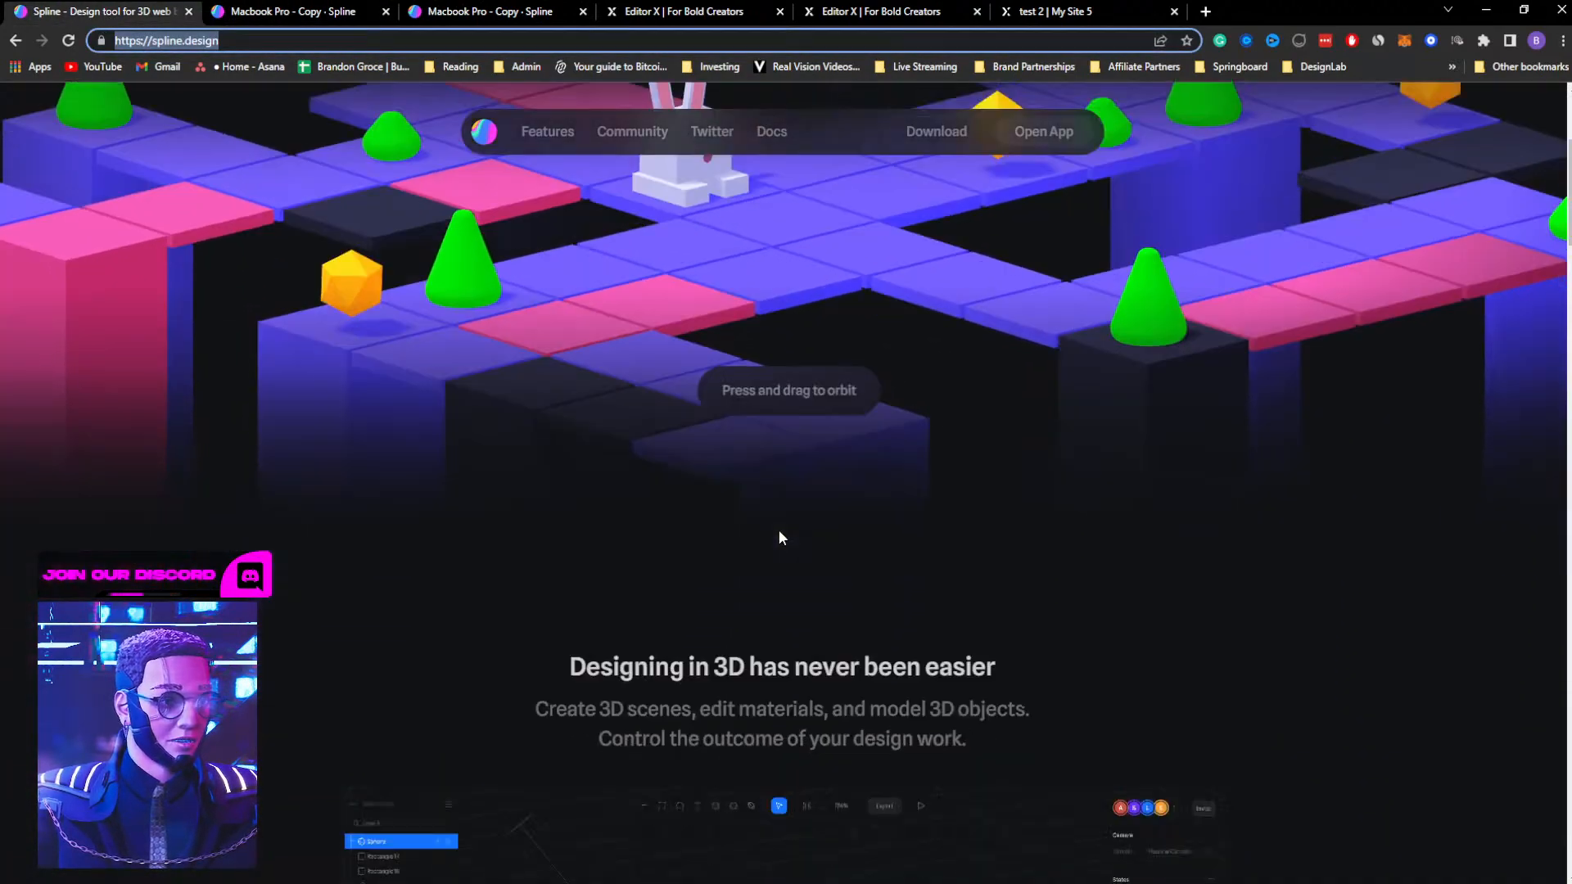
{"action": "scroll", "coordinate": [779, 529], "scroll_direction": "down", "scroll_amount": 7}
{"action": "scroll", "coordinate": [778, 527], "scroll_direction": "up", "scroll_amount": 2}
{"action": "scroll", "coordinate": [985, 210], "scroll_direction": "down", "scroll_amount": 1}
{"action": "scroll", "coordinate": [1007, 188], "scroll_direction": "up", "scroll_amount": 2}
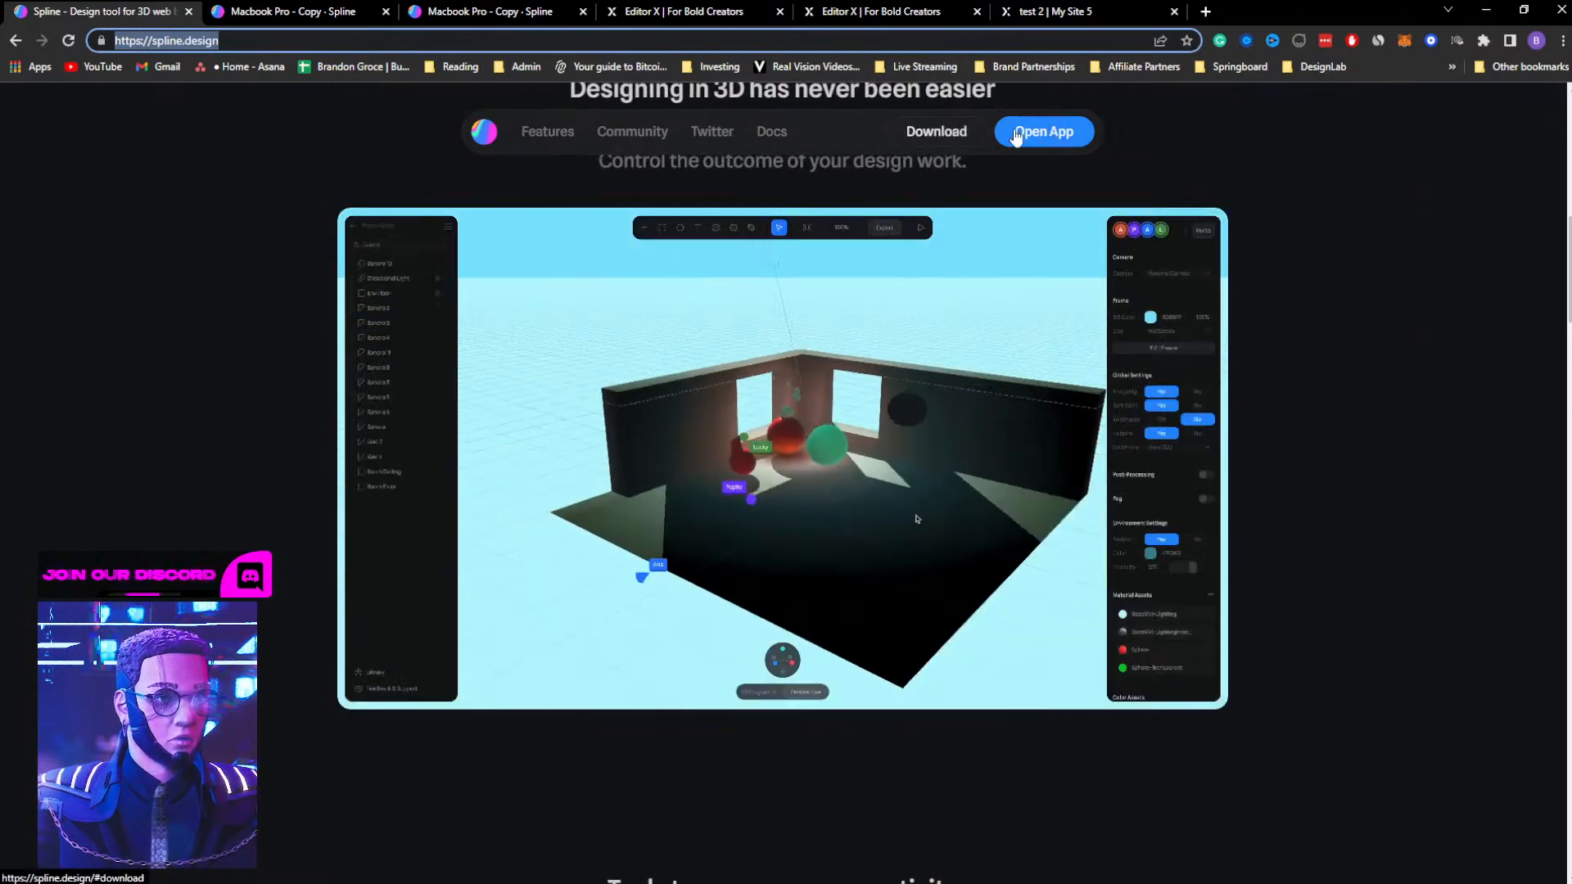
Step: Open a copy of the Interactive Spheres scene from the Spline library and bring up its Public URL export options with the embed code
{"action": "left_click", "coordinate": [1057, 133]}
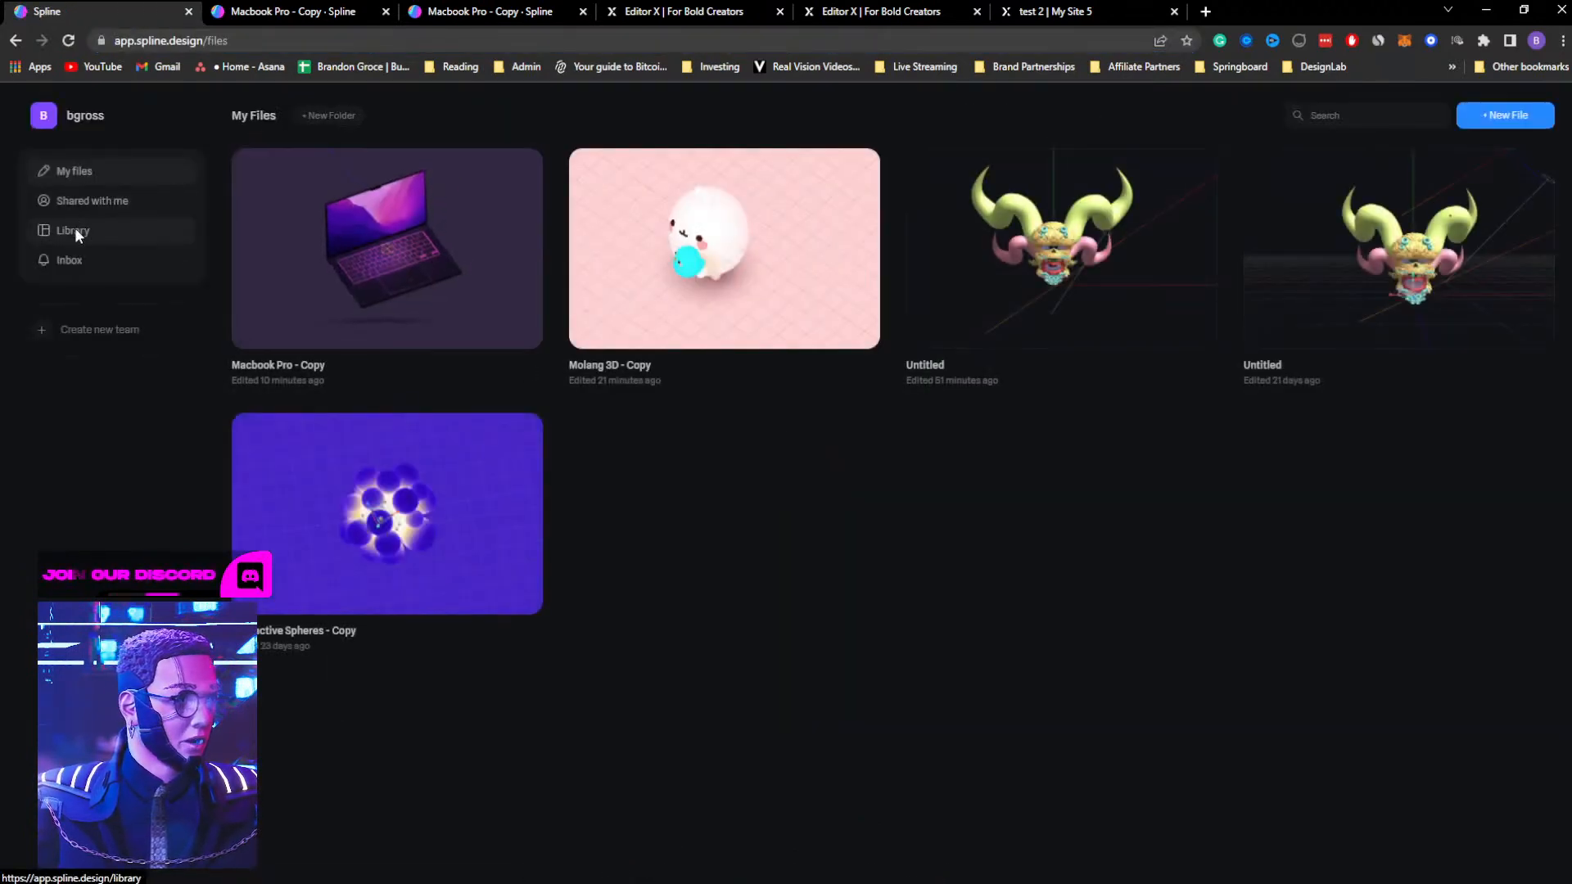
{"action": "left_click", "coordinate": [75, 232]}
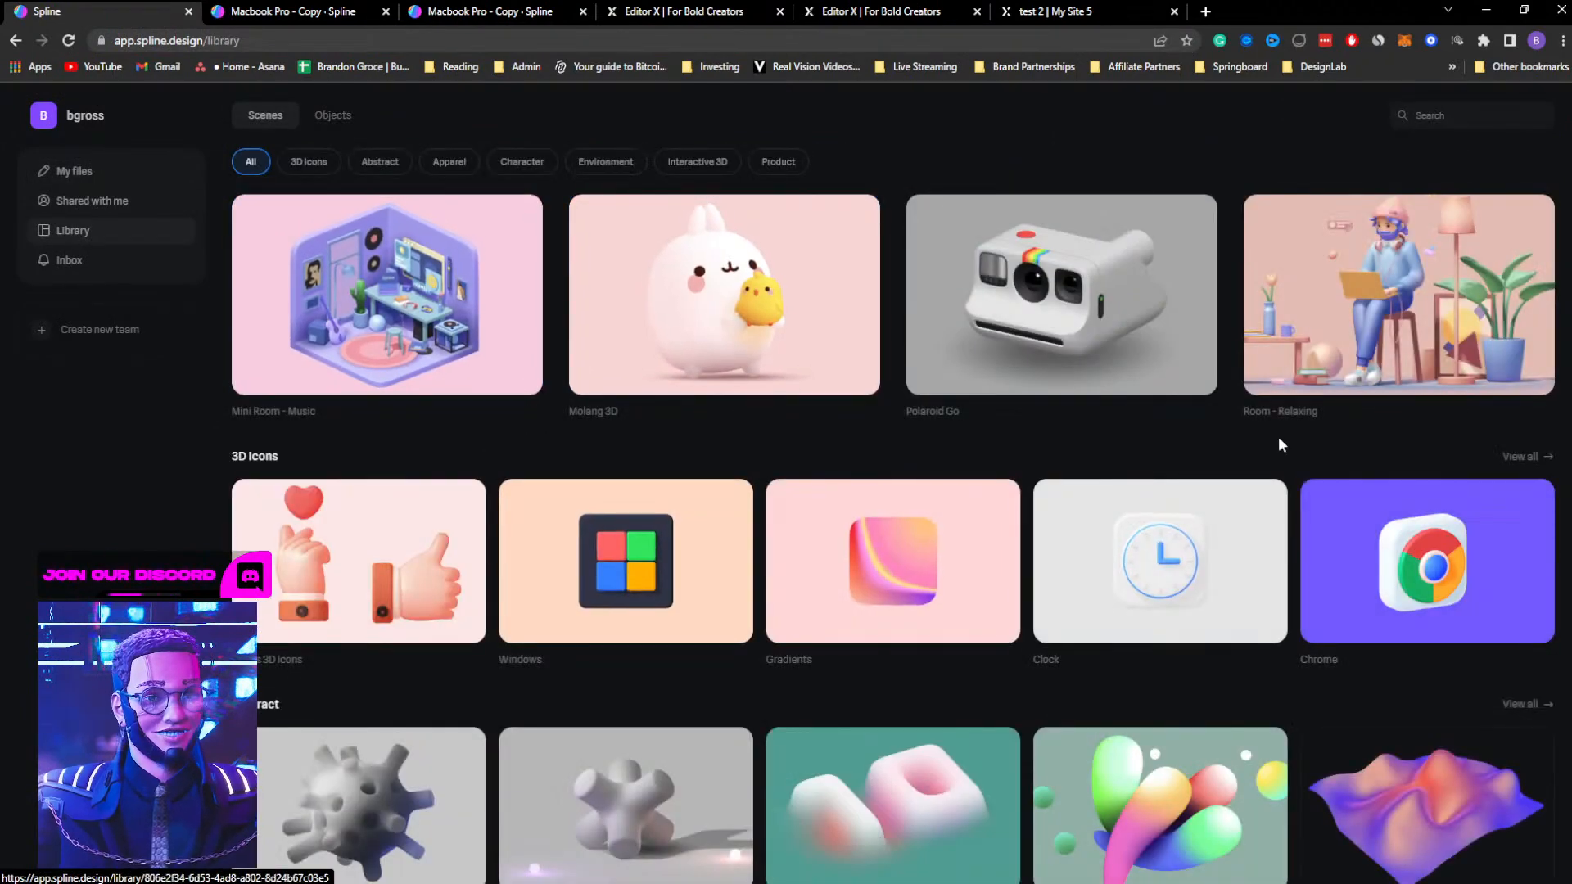
{"action": "scroll", "coordinate": [983, 422], "scroll_direction": "down", "scroll_amount": 5}
{"action": "scroll", "coordinate": [998, 424], "scroll_direction": "down", "scroll_amount": 11}
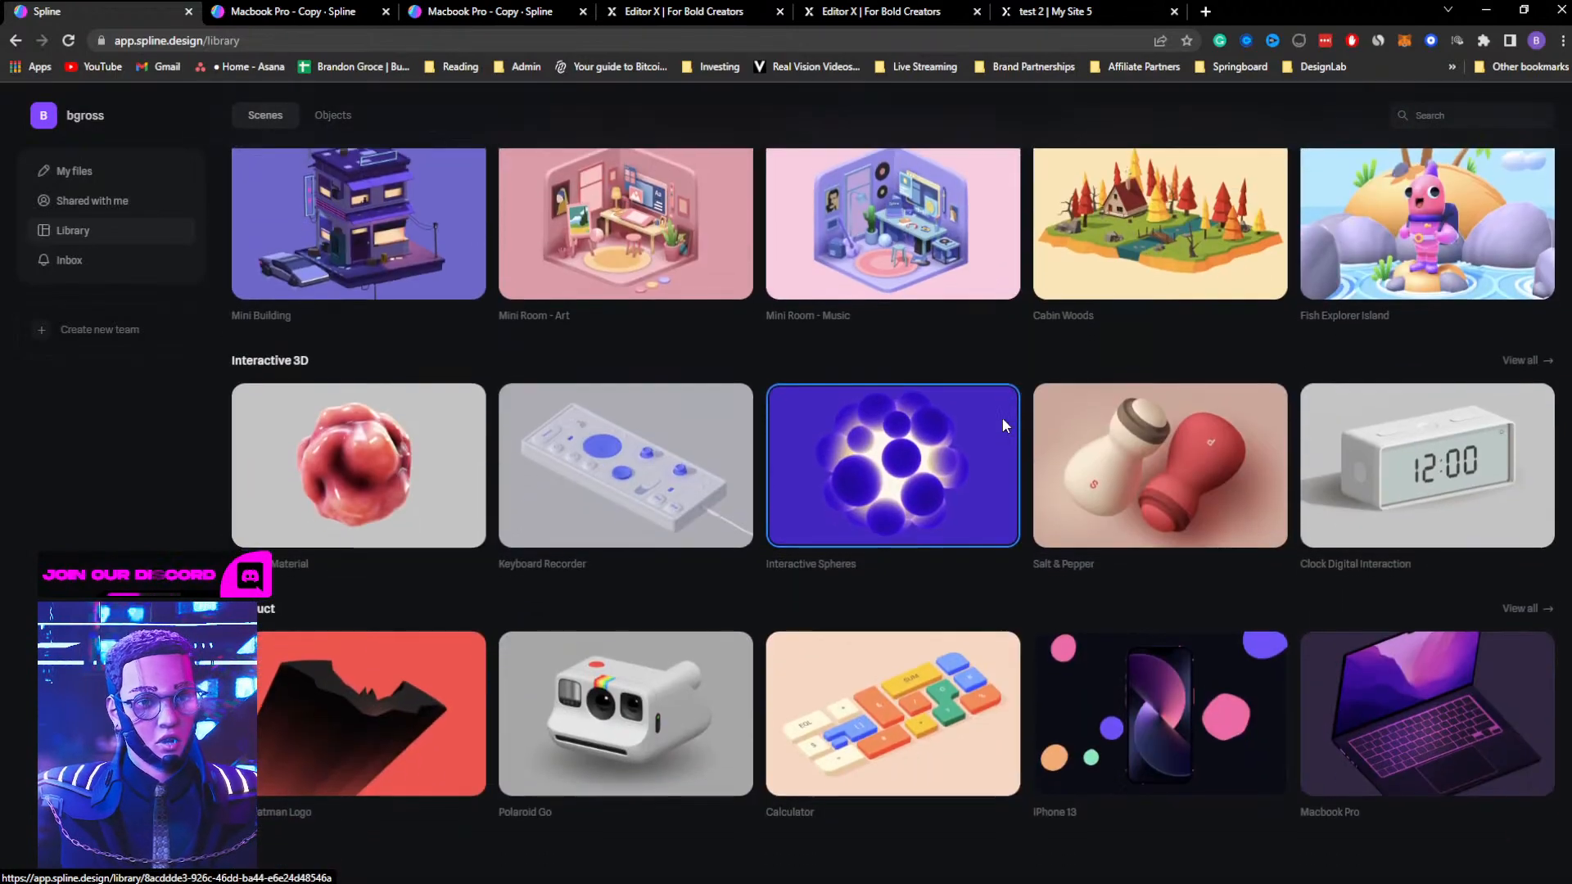
{"action": "left_click", "coordinate": [857, 466]}
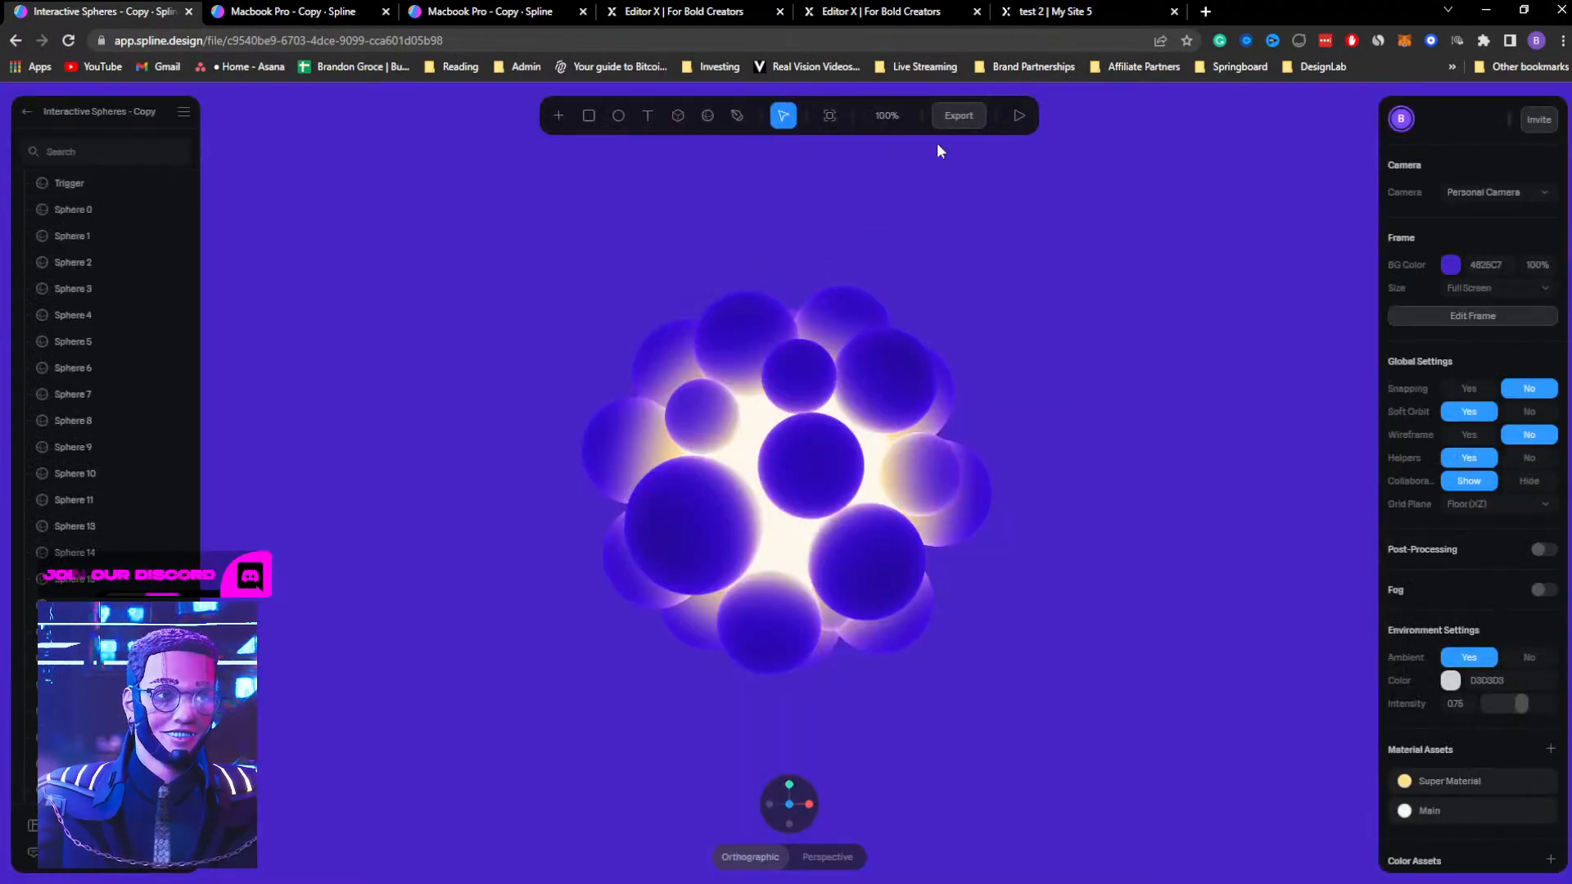
{"action": "left_click", "coordinate": [965, 115]}
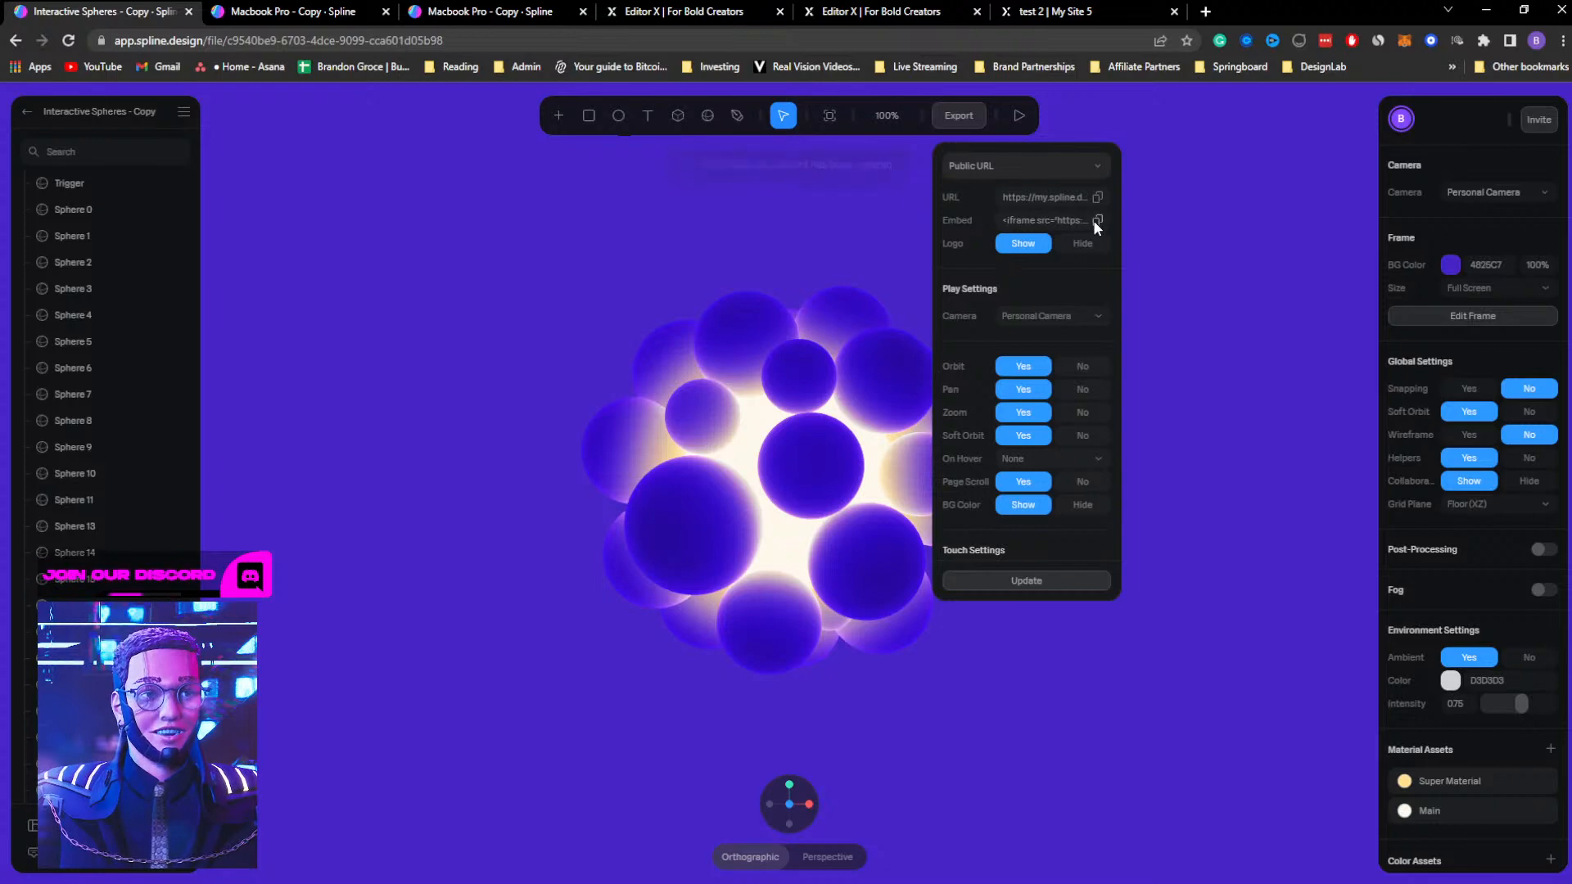
Step: Switch back to Editor X, select the laptop iFrame in the mobile layout, and bring up the Embed & Social elements
{"action": "left_click", "coordinate": [904, 9]}
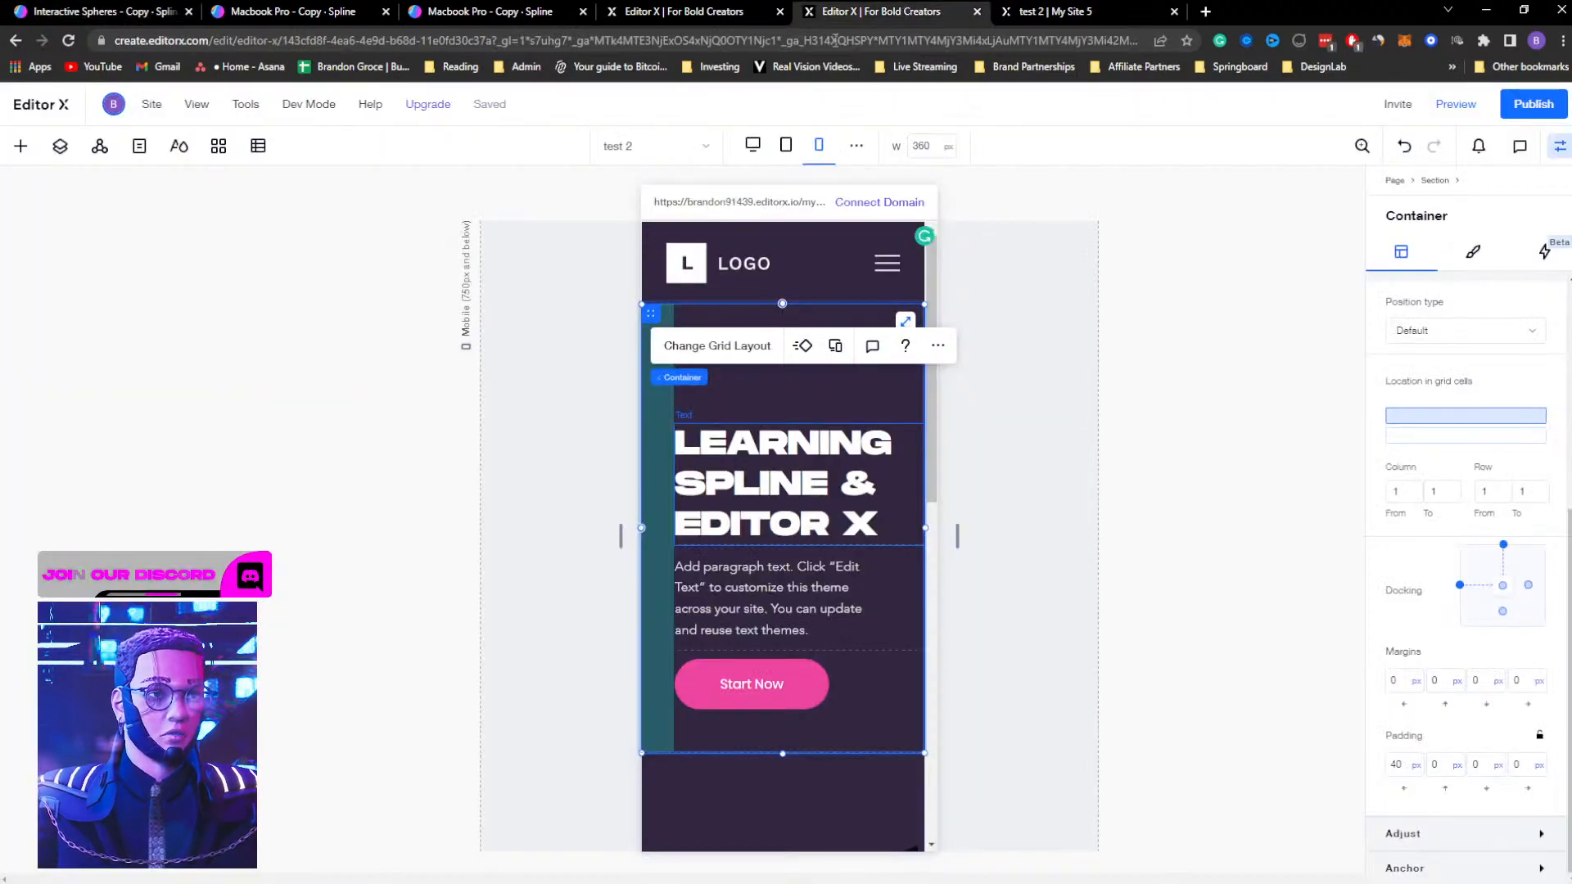
{"action": "scroll", "coordinate": [773, 603], "scroll_direction": "down", "scroll_amount": 5}
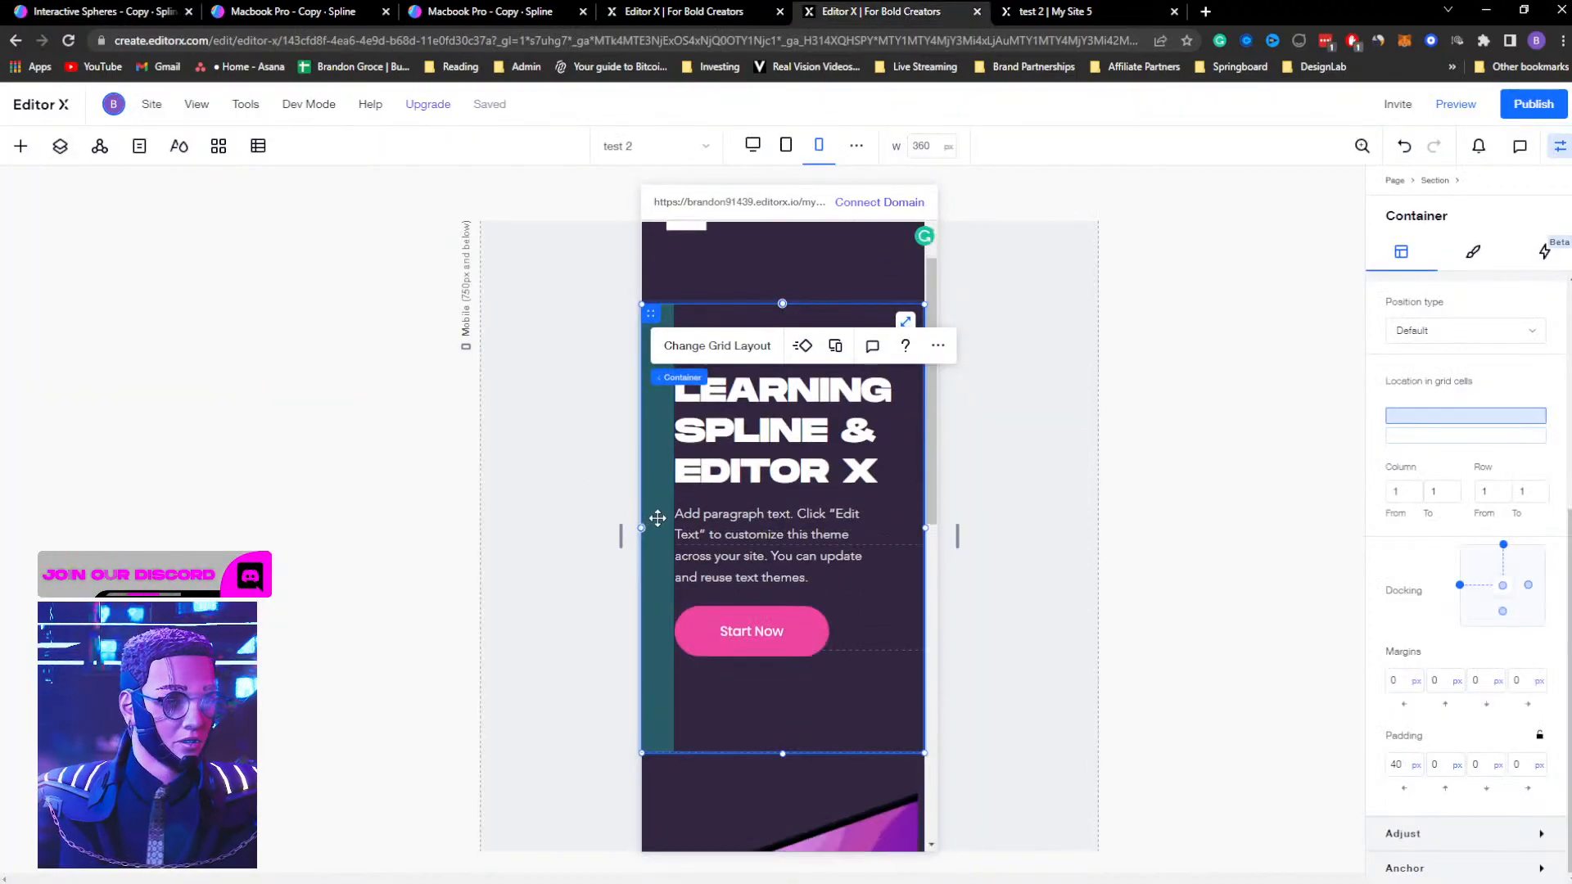
{"action": "left_click", "coordinate": [775, 607]}
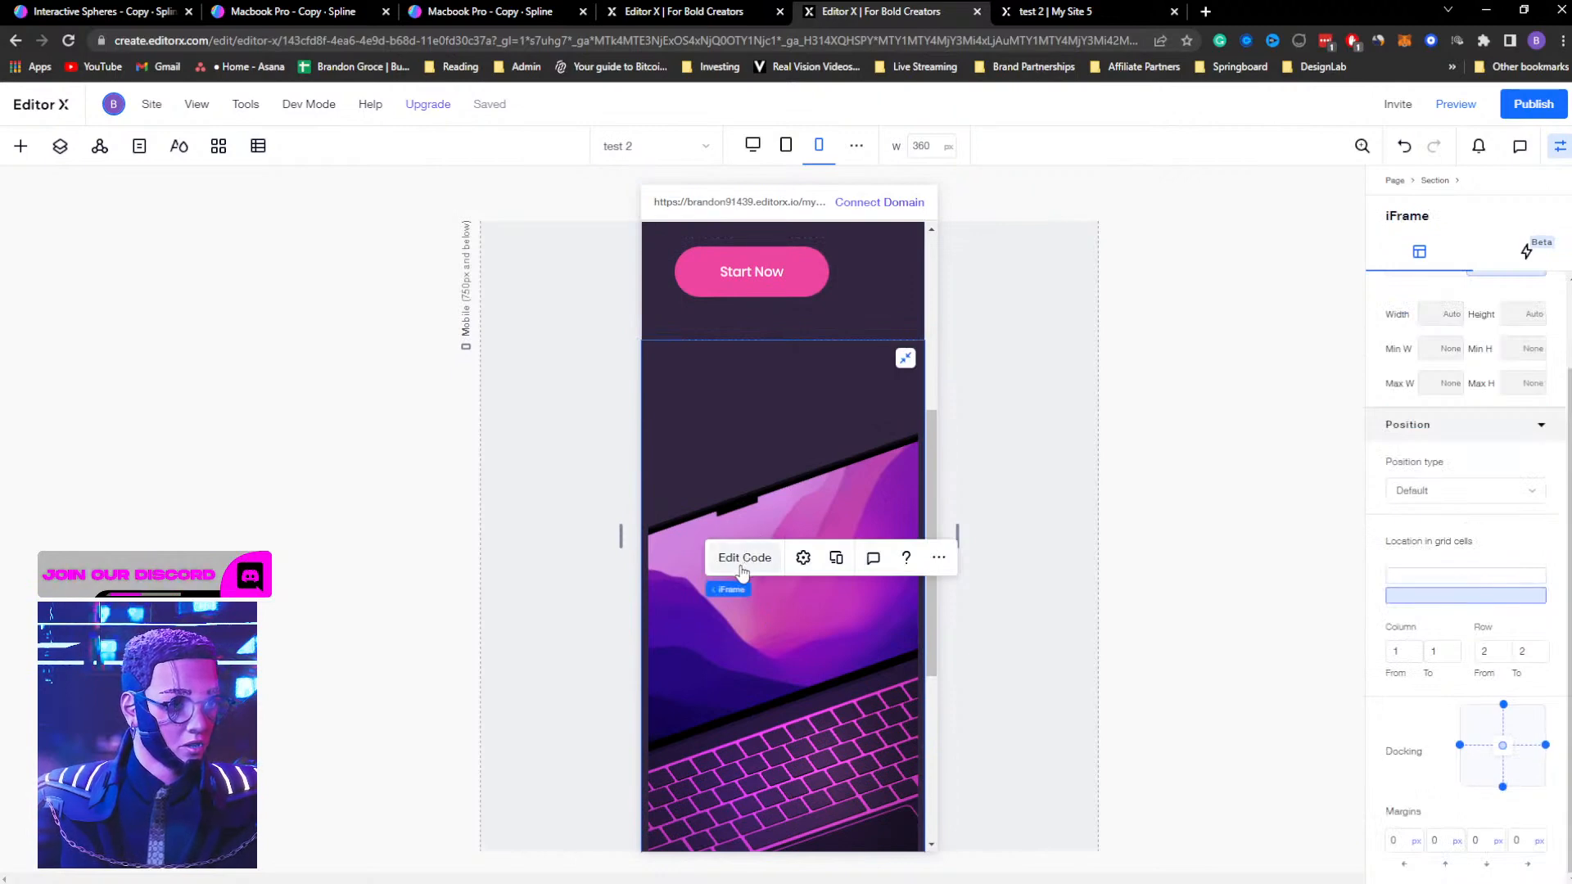
{"action": "left_click", "coordinate": [21, 145]}
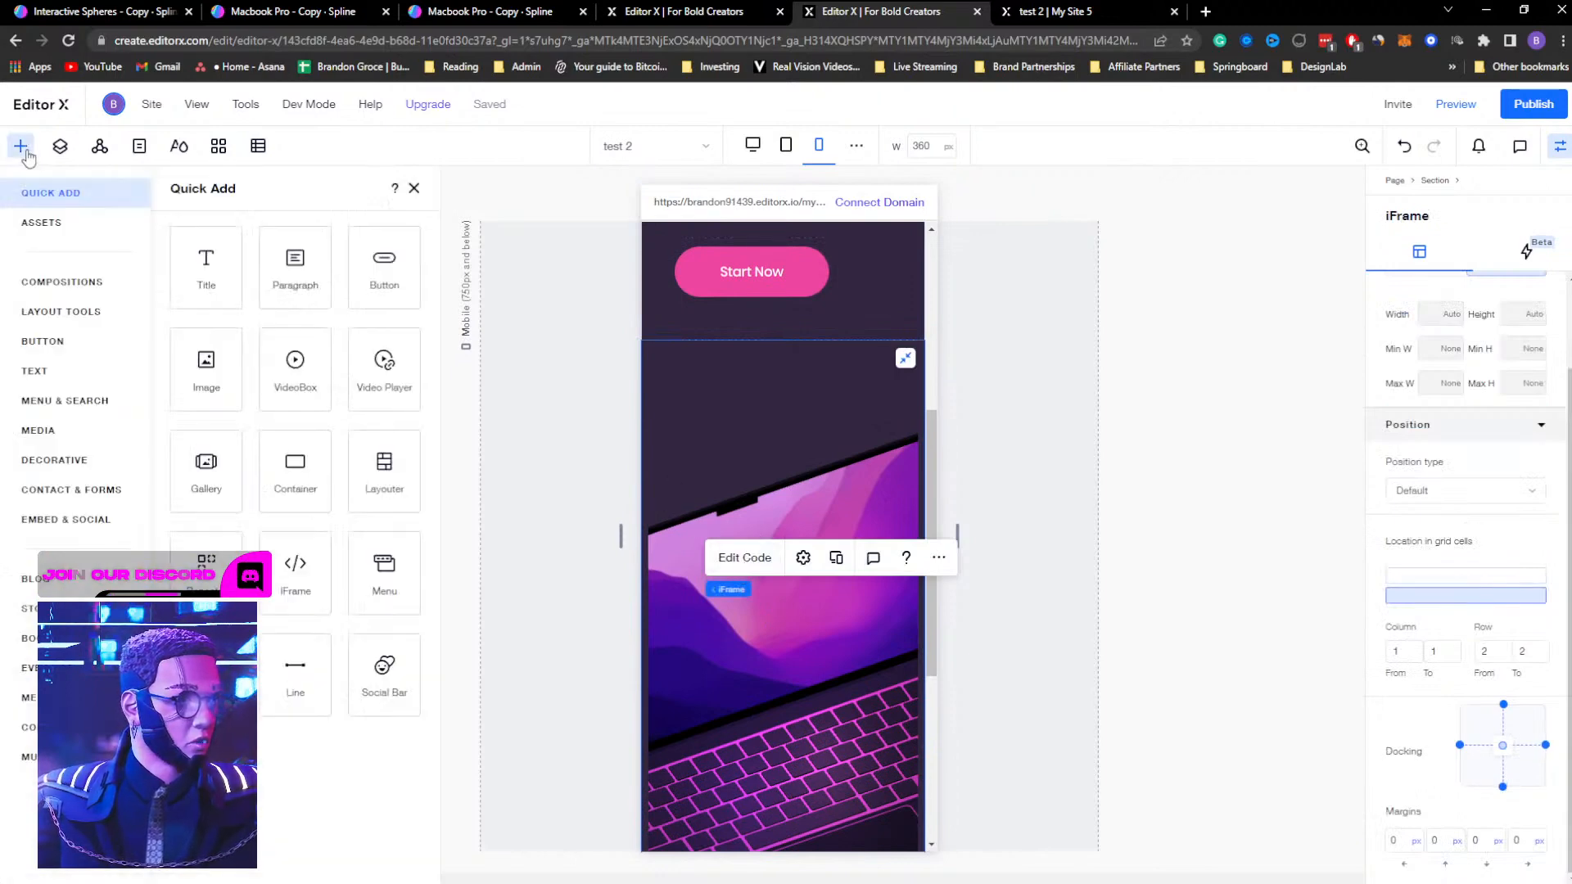
{"action": "left_click", "coordinate": [87, 519]}
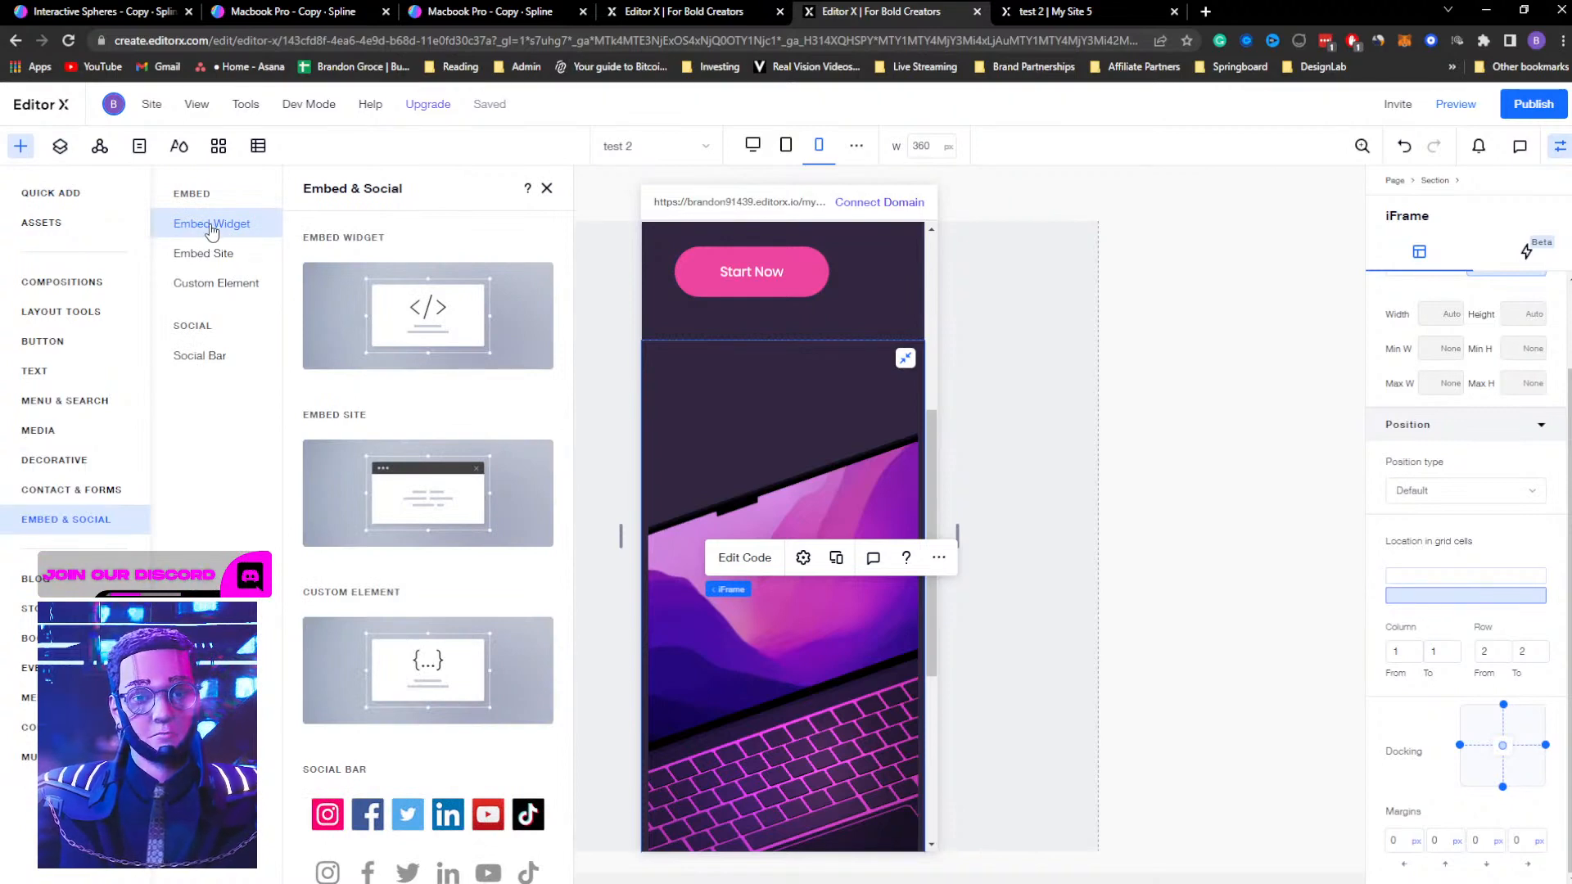
Step: Inspect the laptop iFrame's embed code in its HTML settings, and close the settings without updating the code
{"action": "left_click", "coordinate": [720, 419]}
{"action": "left_click", "coordinate": [748, 387]}
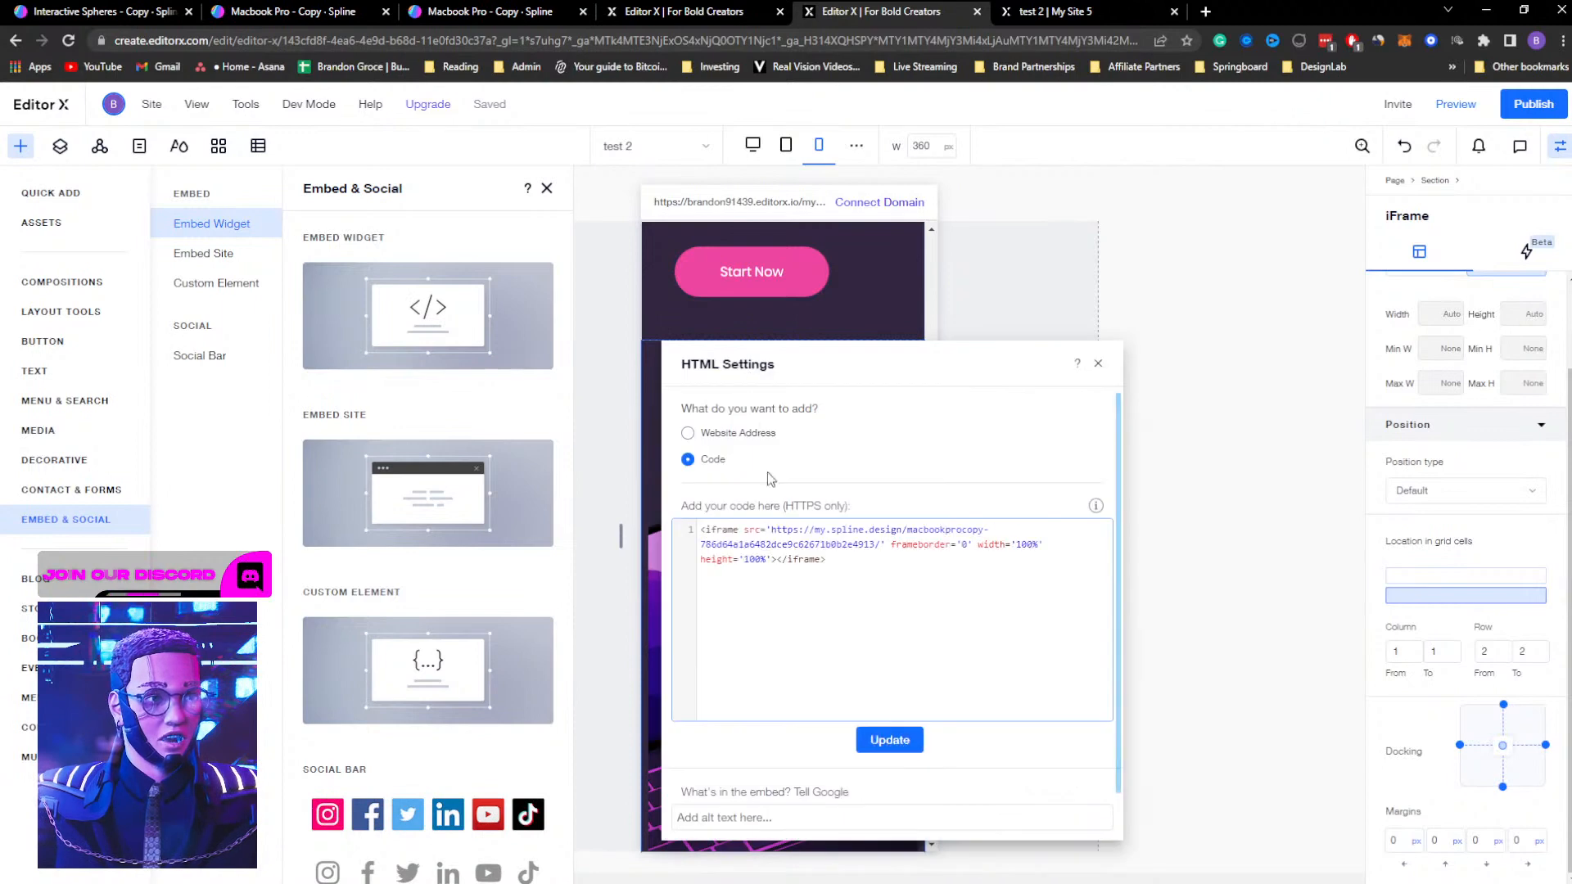
{"action": "left_click_drag", "start_coordinate": [823, 560], "coordinate": [702, 529]}
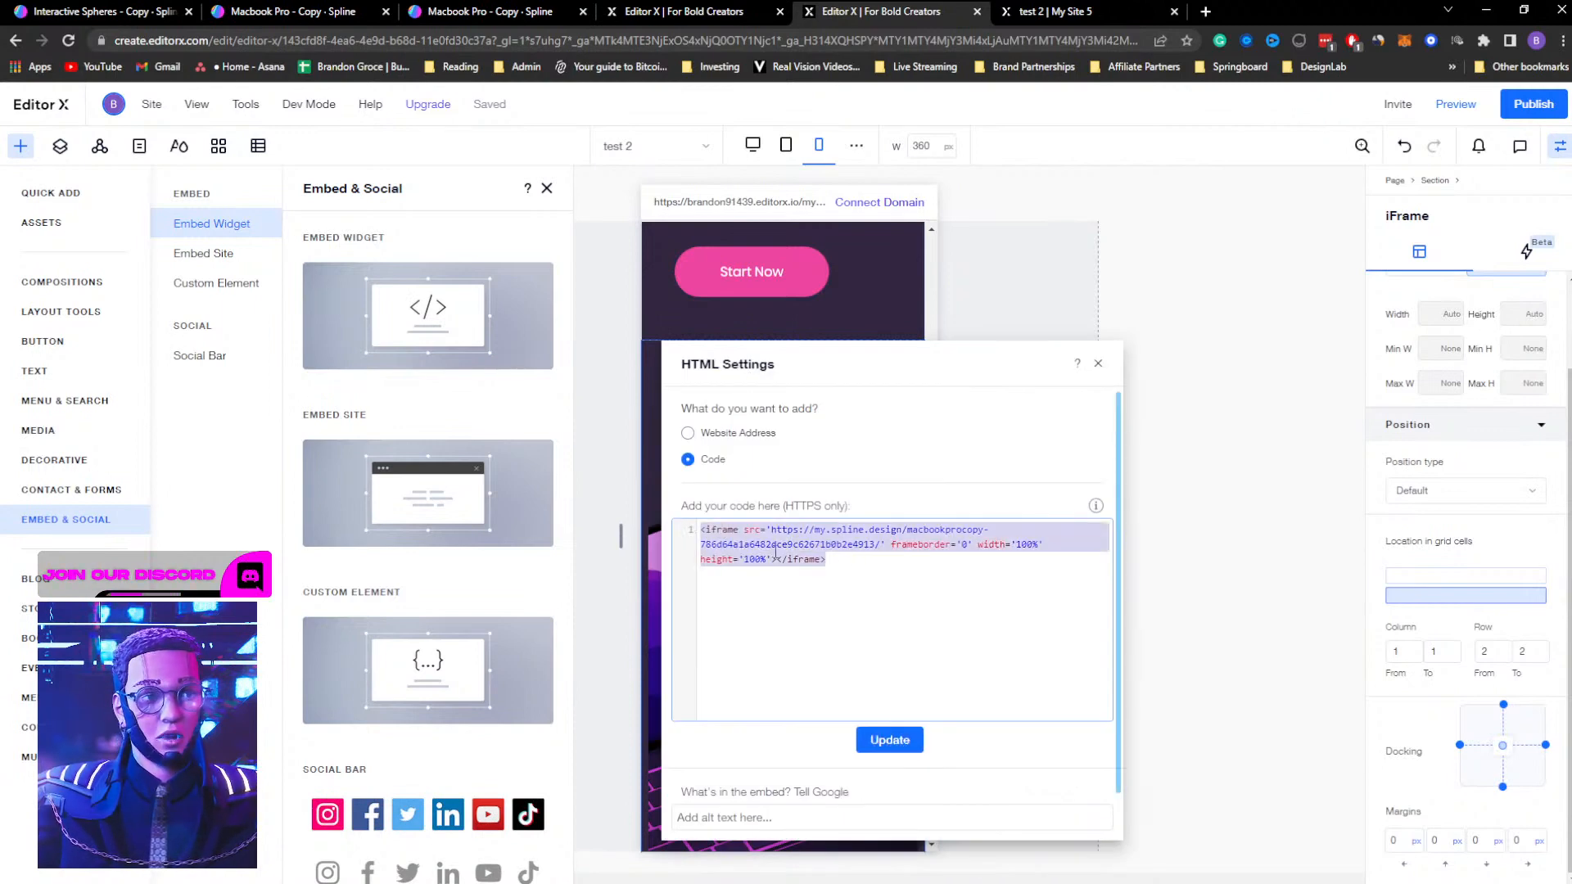
{"action": "left_click", "coordinate": [1098, 364]}
{"action": "left_click", "coordinate": [547, 189]}
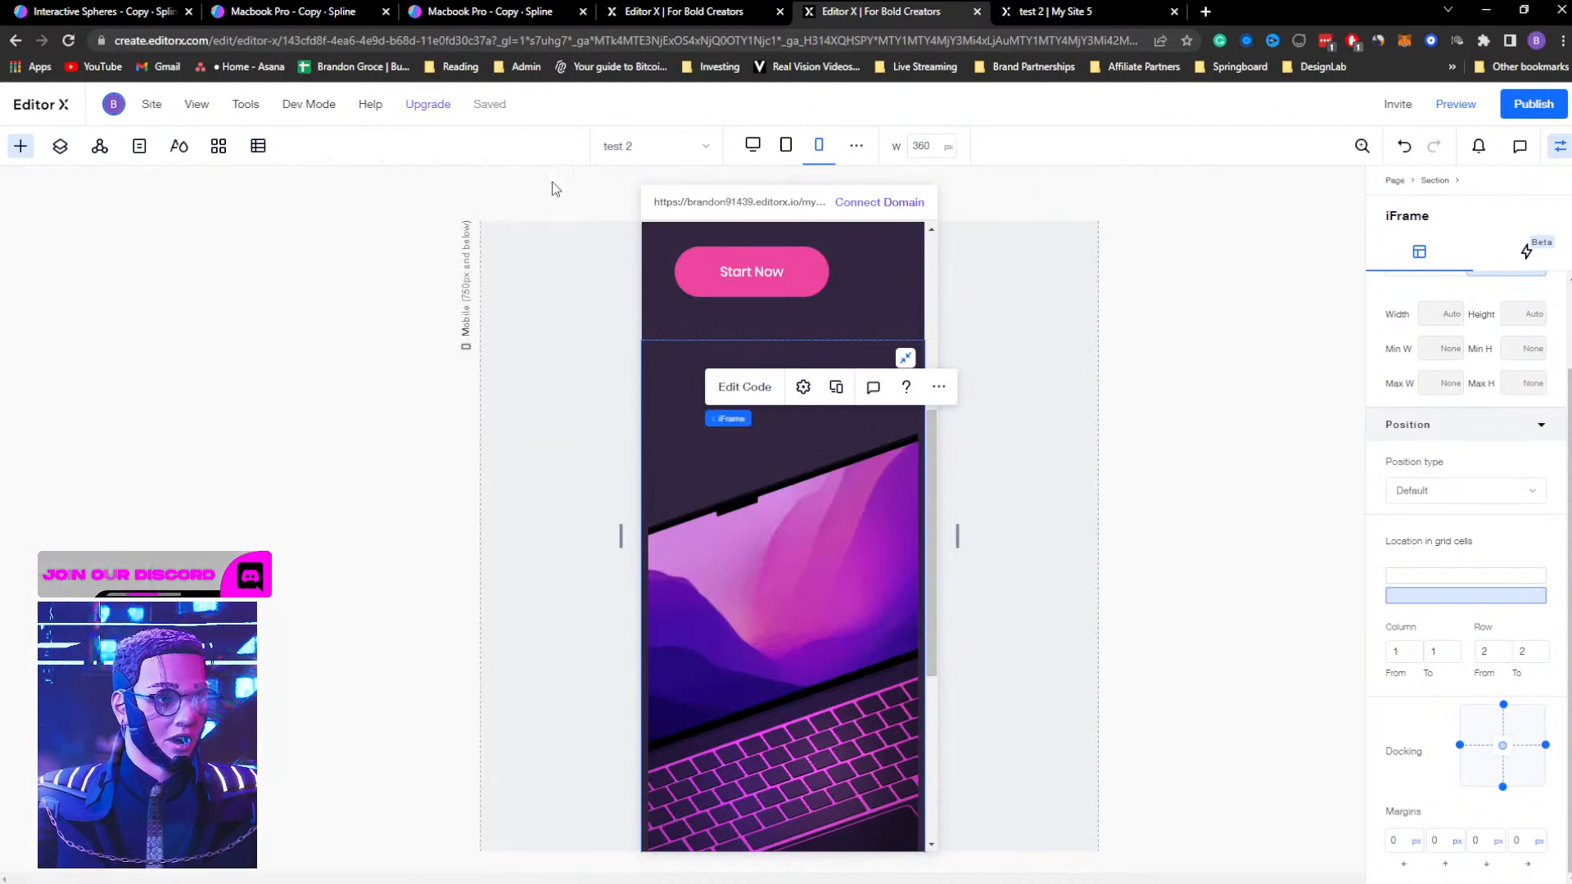
Step: Publish the site with the responsive hero and open the live page
{"action": "scroll", "coordinate": [783, 548], "scroll_direction": "up", "scroll_amount": 5}
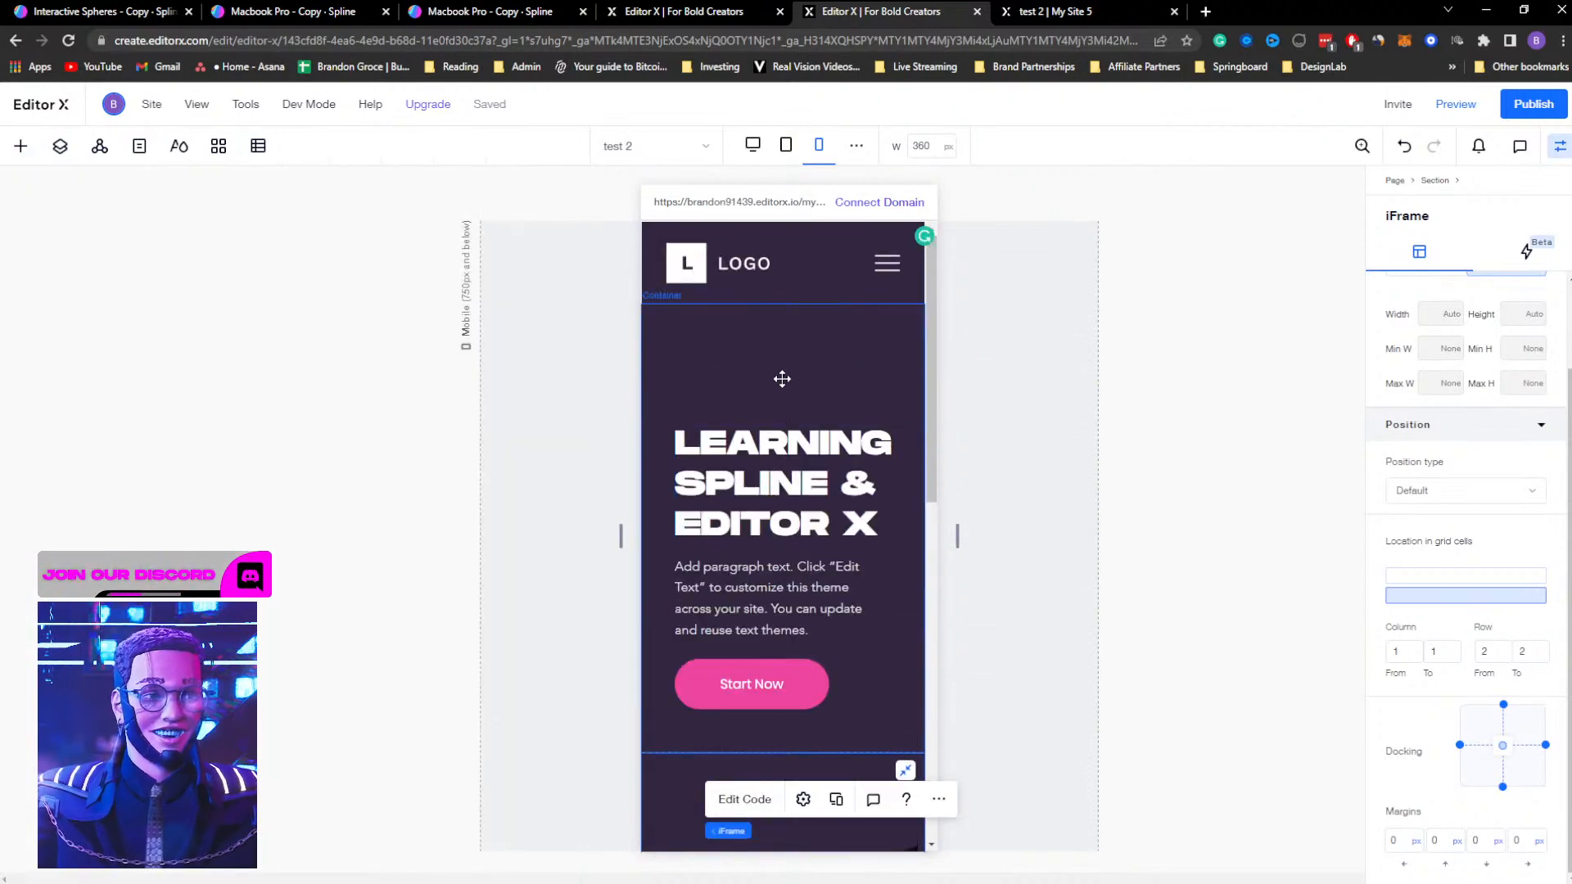
{"action": "left_click", "coordinate": [782, 394]}
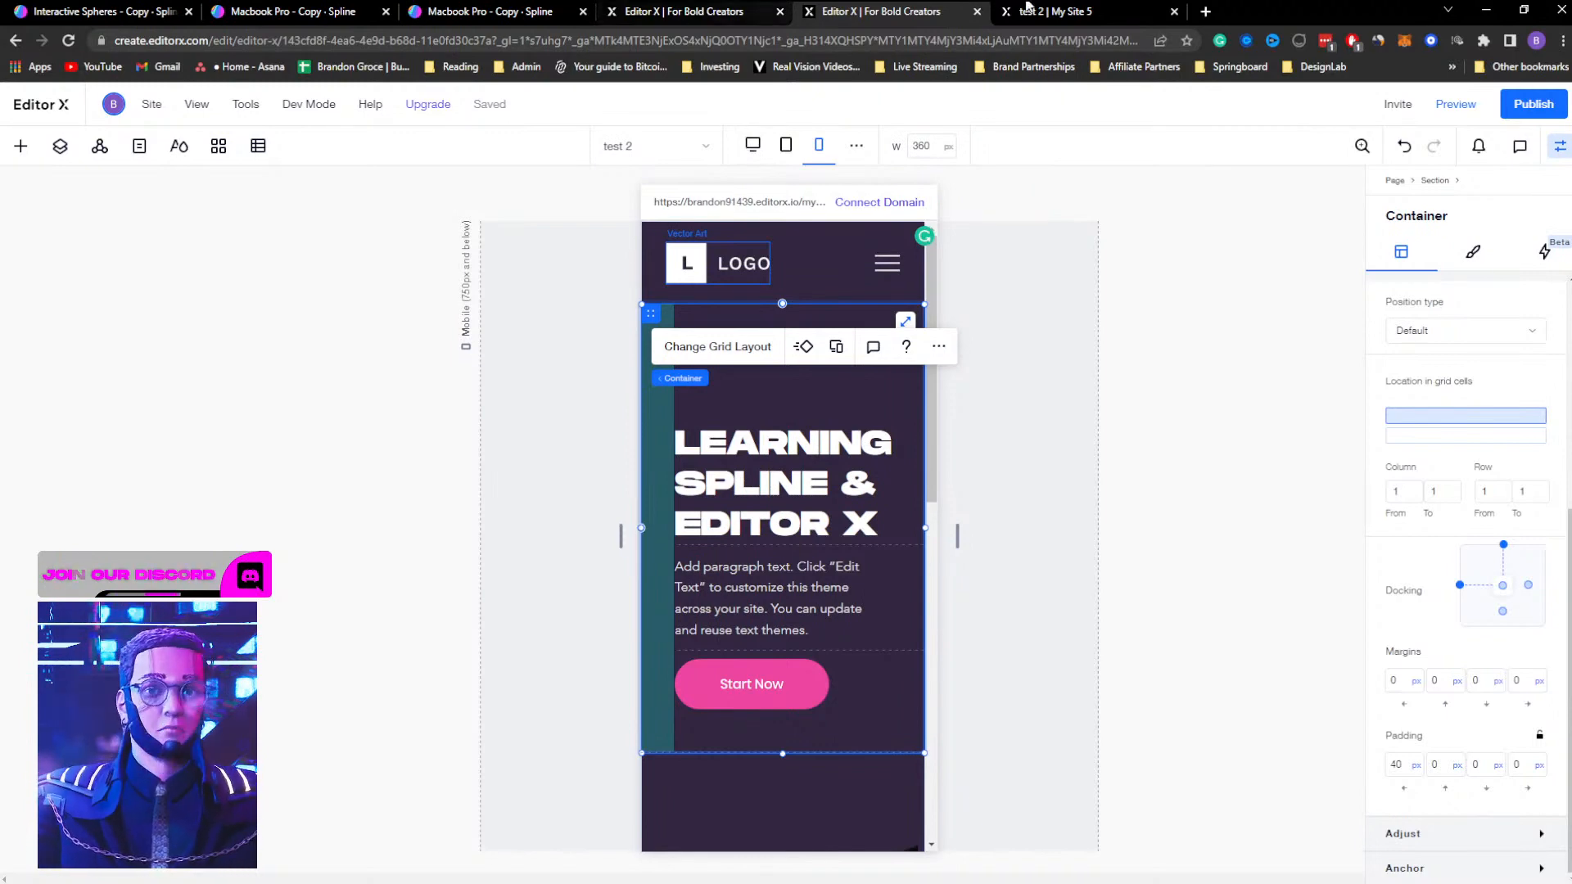
{"action": "left_click", "coordinate": [1533, 104]}
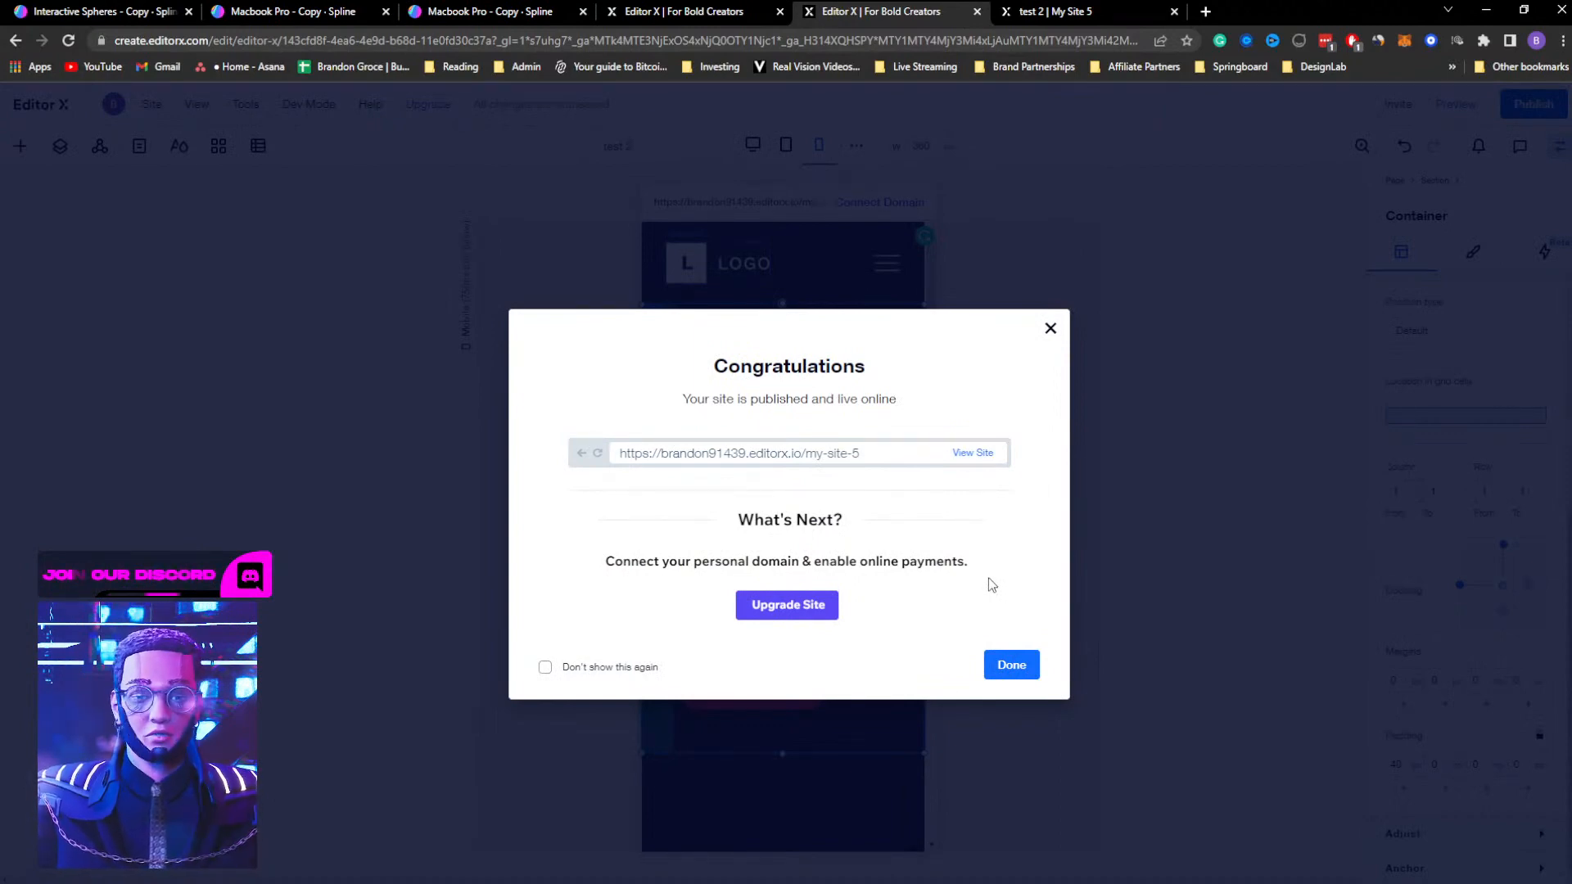
{"action": "left_click", "coordinate": [973, 454]}
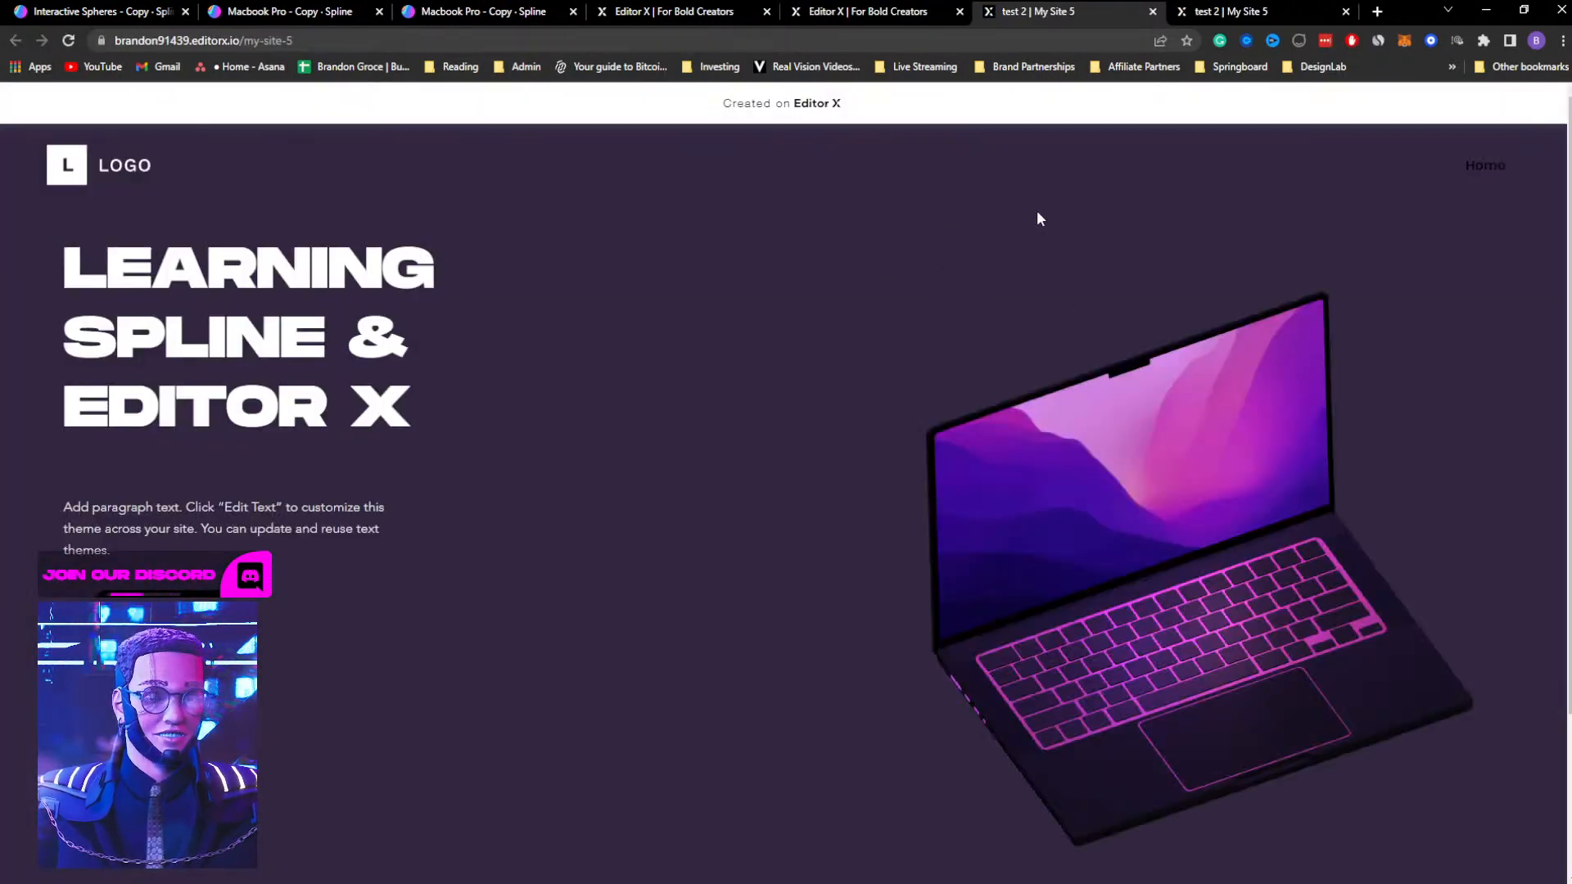
Step: Test the live desktop hero by orbiting the 3D laptop several ways and checking that the title and paragraph text can be selected
{"action": "left_click_drag", "start_coordinate": [1140, 405], "coordinate": [1024, 458]}
{"action": "left_click_drag", "start_coordinate": [85, 280], "coordinate": [439, 603]}
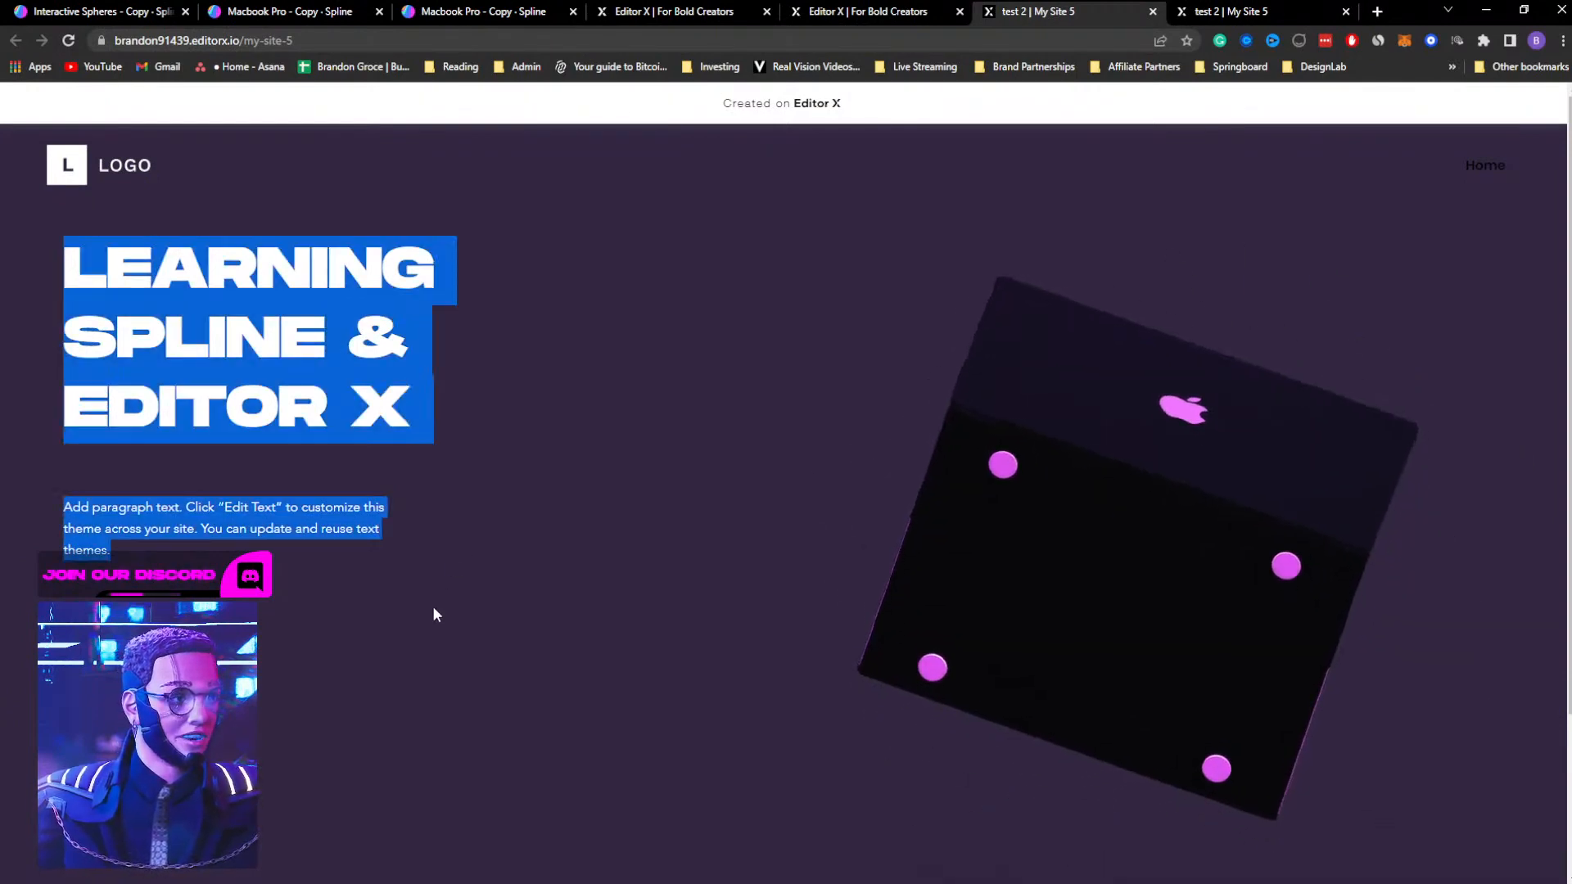
{"action": "left_click", "coordinate": [314, 551]}
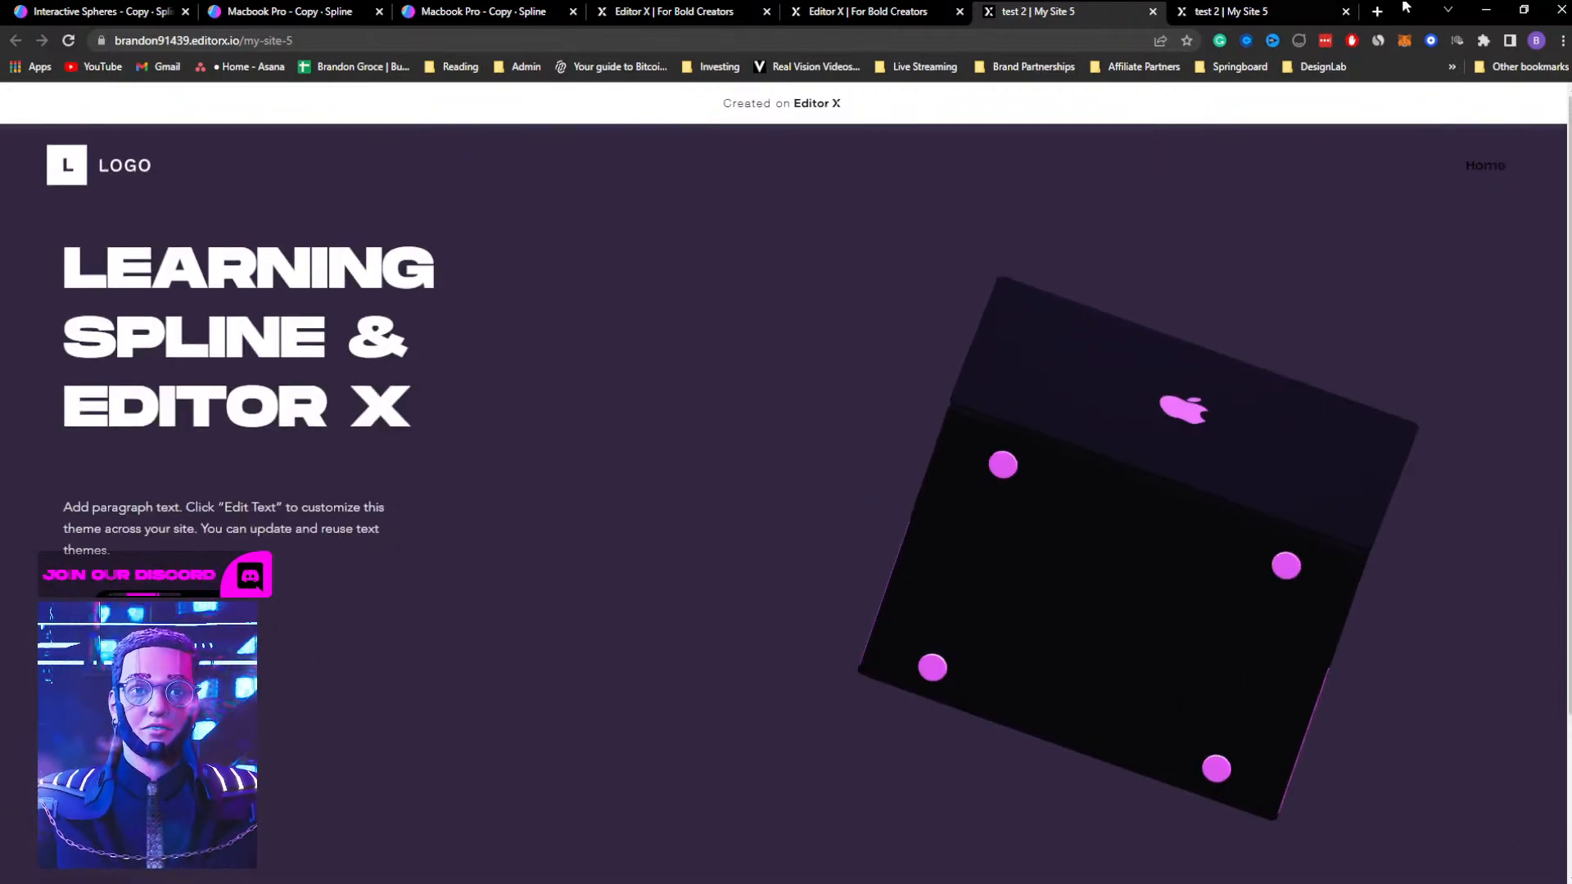
{"action": "left_click_drag", "start_coordinate": [1067, 560], "coordinate": [917, 593]}
{"action": "left_click_drag", "start_coordinate": [107, 272], "coordinate": [430, 442]}
{"action": "left_click", "coordinate": [494, 490]}
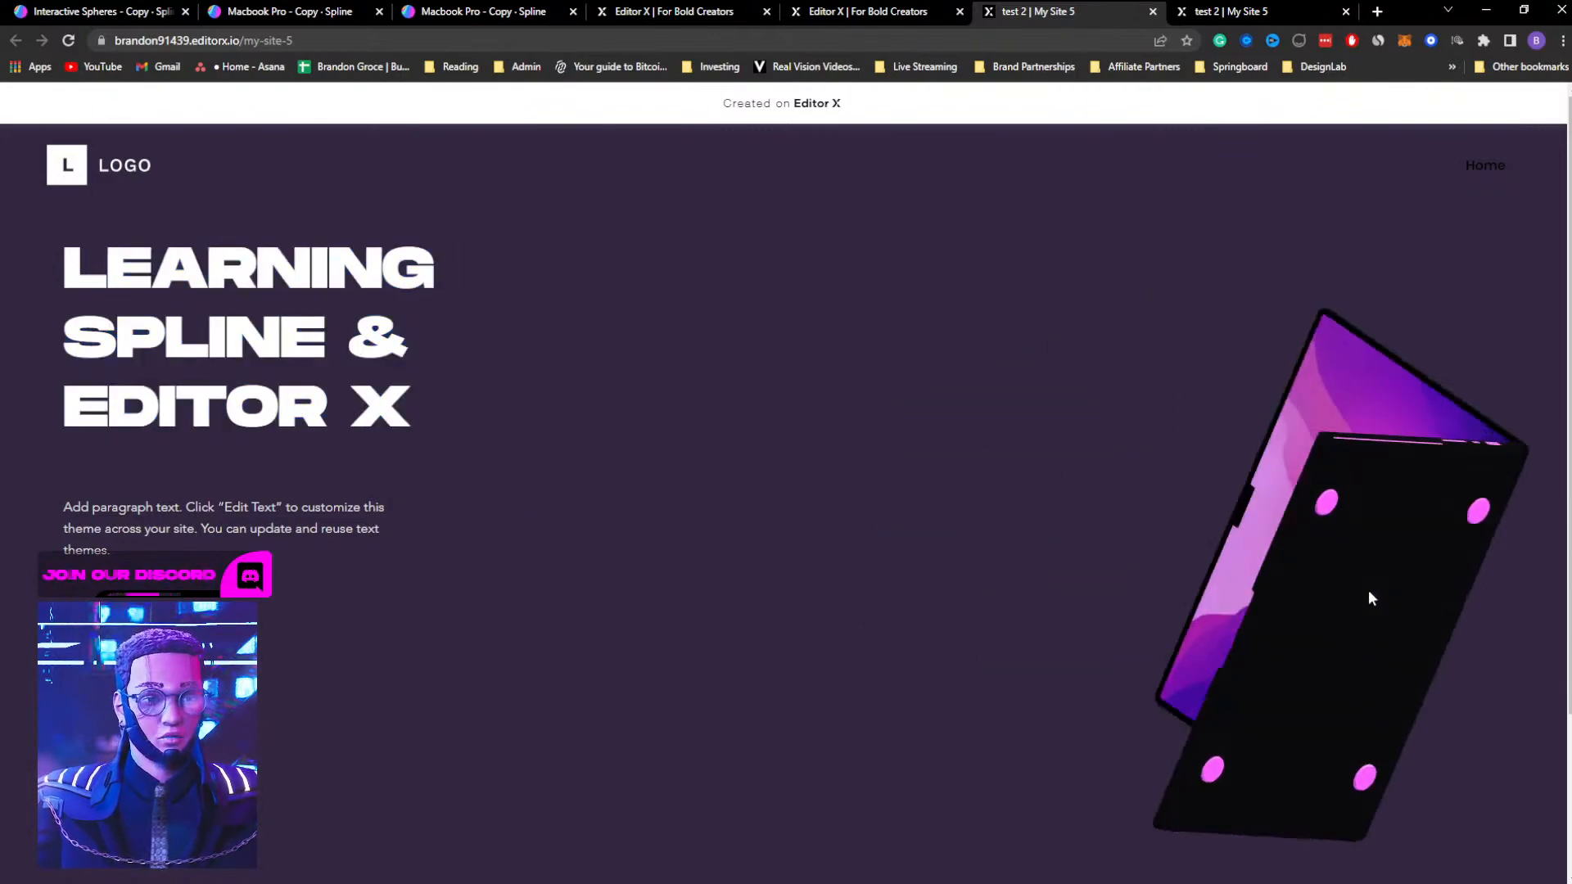
{"action": "left_click_drag", "start_coordinate": [1497, 591], "coordinate": [1266, 673]}
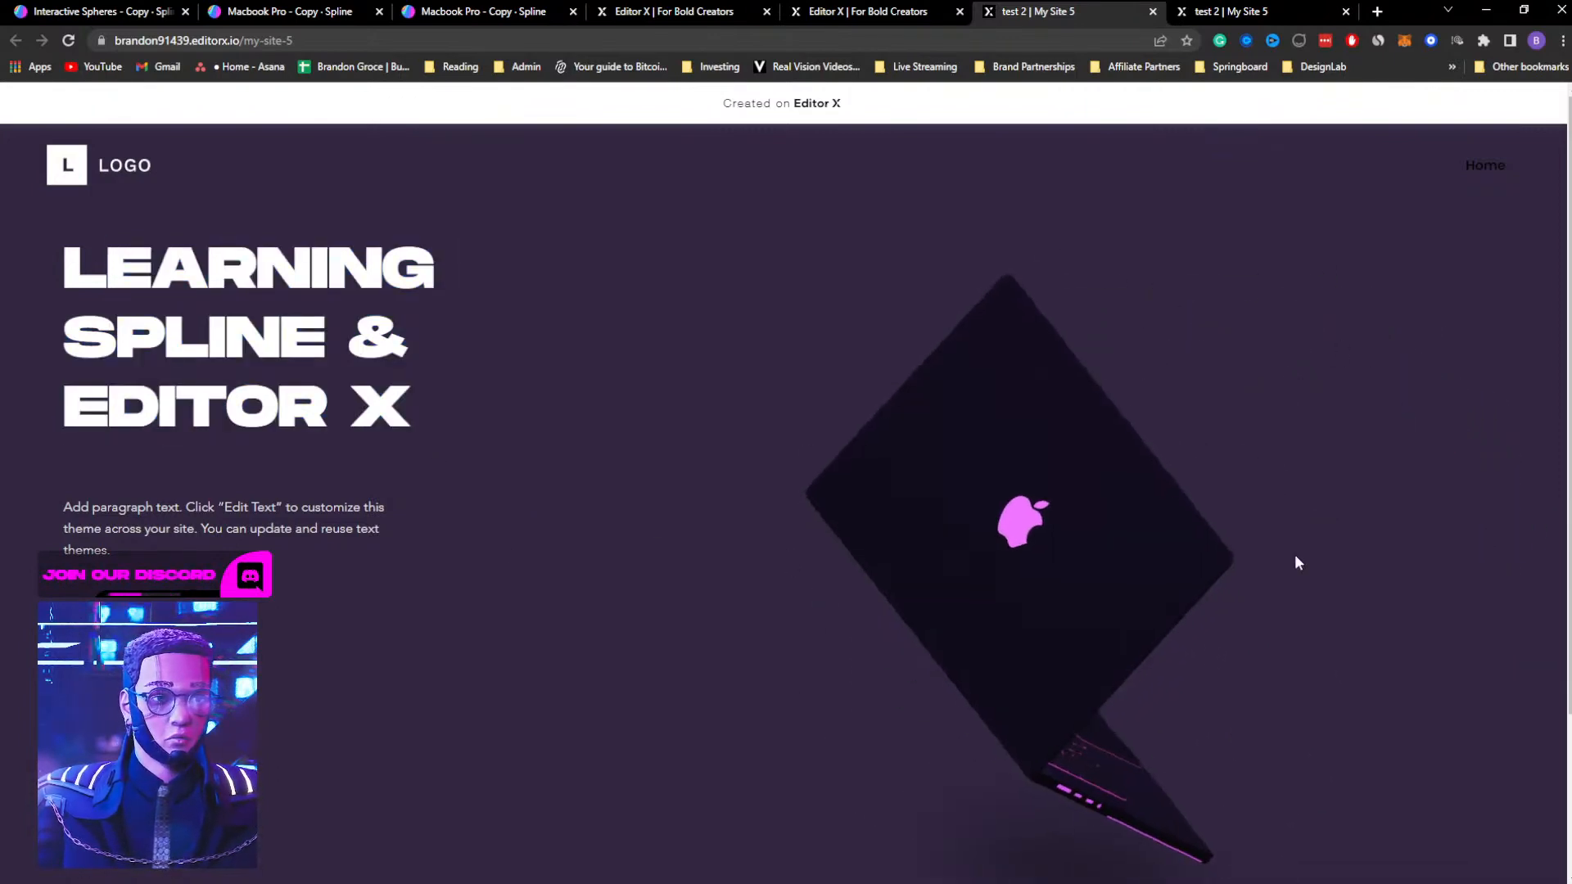
Step: Shrink the browser window to tablet width and check the live page's stacked text and 3D laptop
{"action": "left_click", "coordinate": [1524, 10]}
{"action": "scroll", "coordinate": [729, 363], "scroll_direction": "up", "scroll_amount": 1}
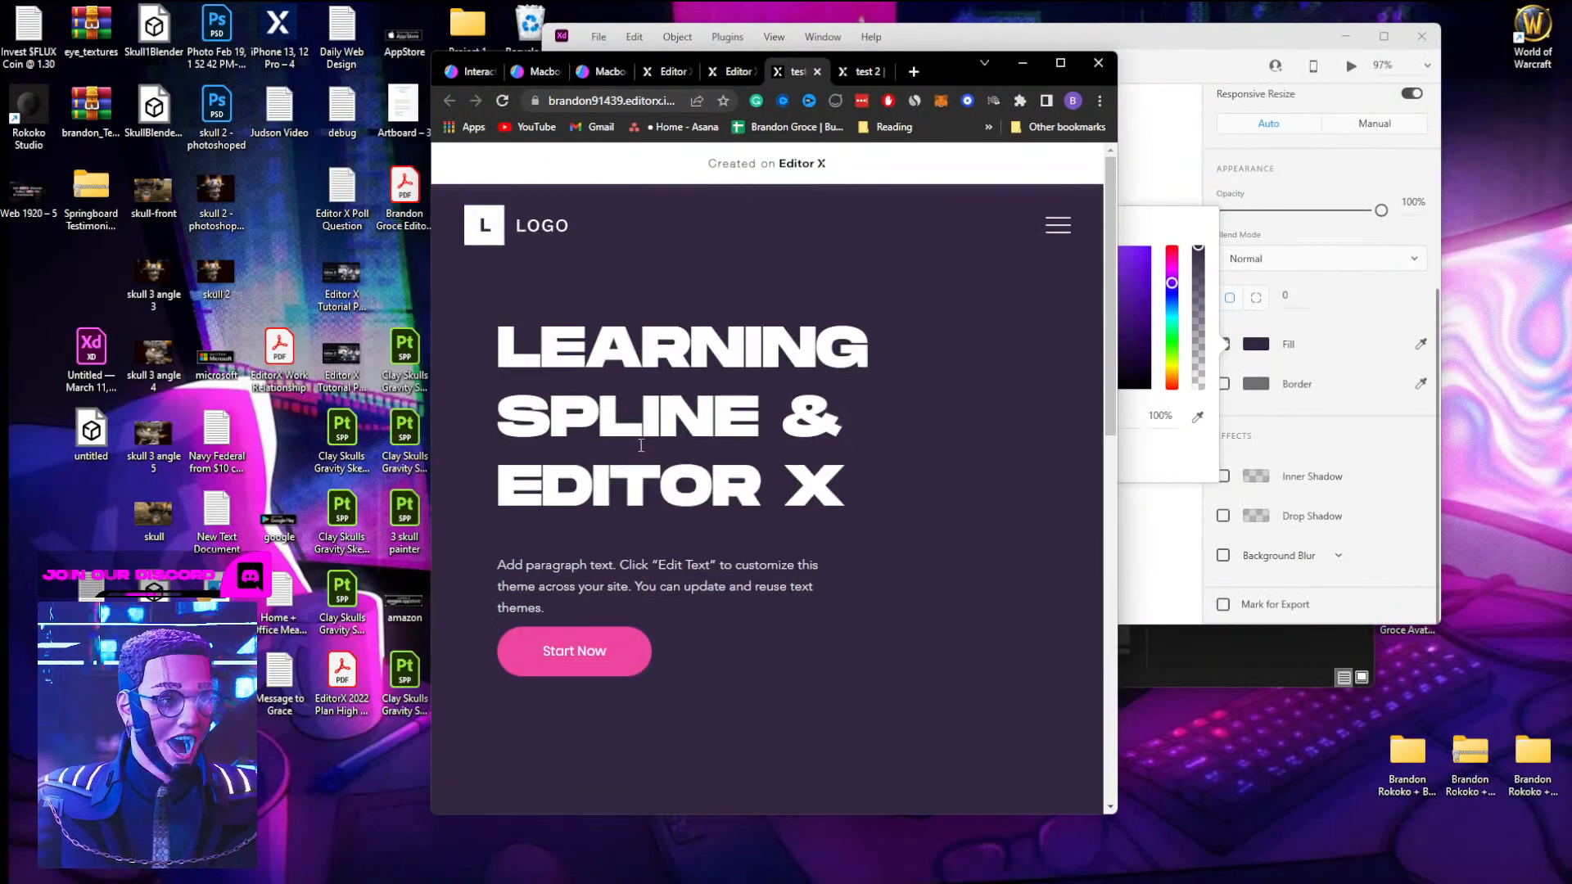
{"action": "scroll", "coordinate": [798, 391], "scroll_direction": "down", "scroll_amount": 5}
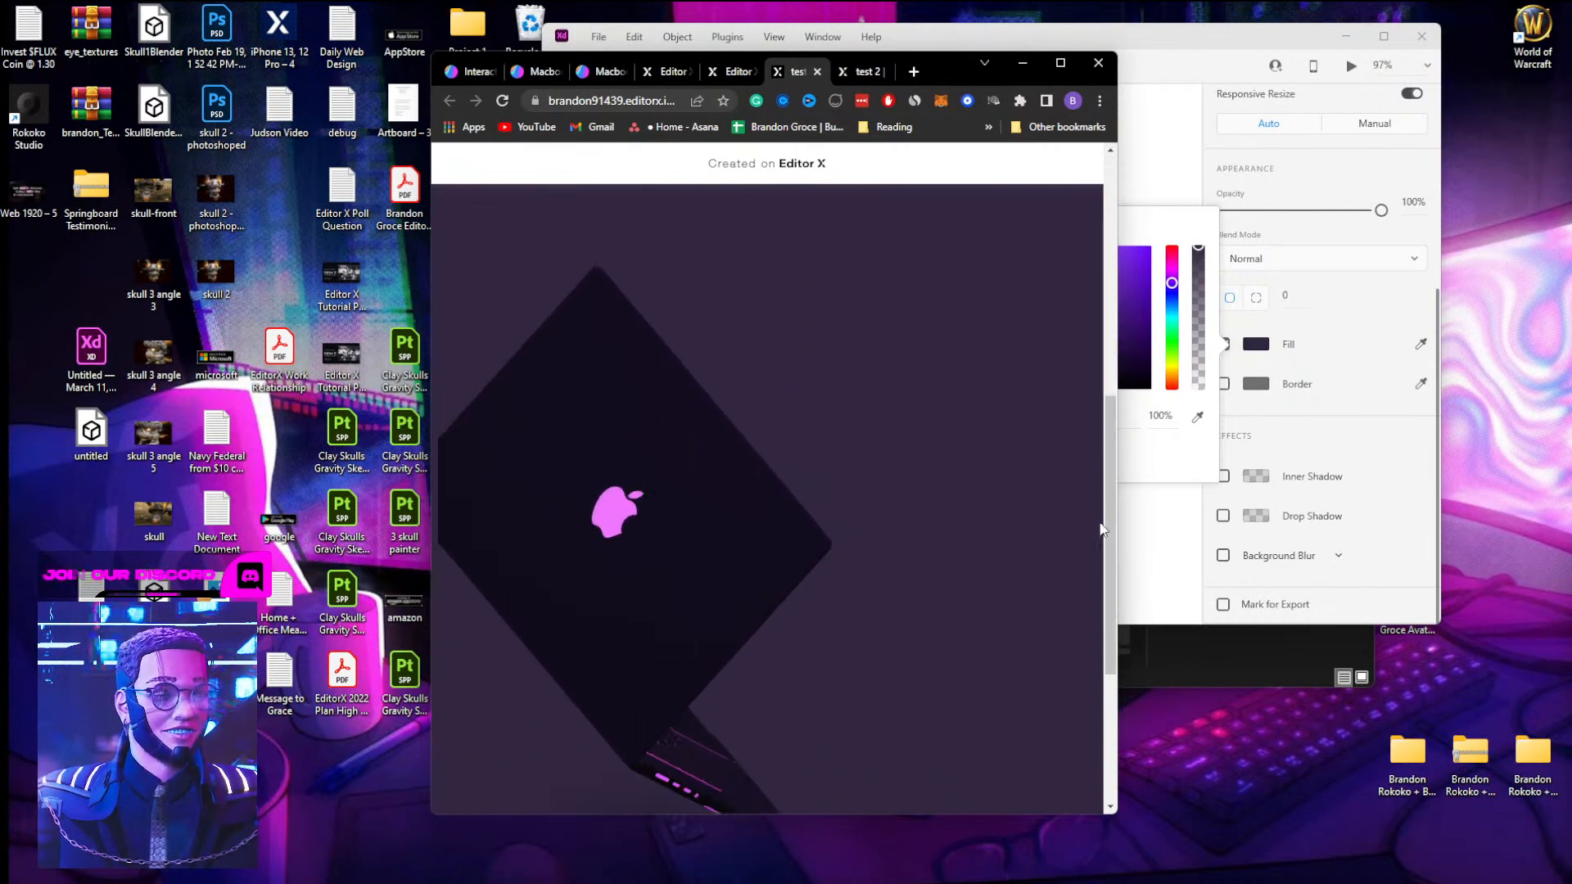
{"action": "left_click_drag", "start_coordinate": [1107, 627], "coordinate": [1087, 586]}
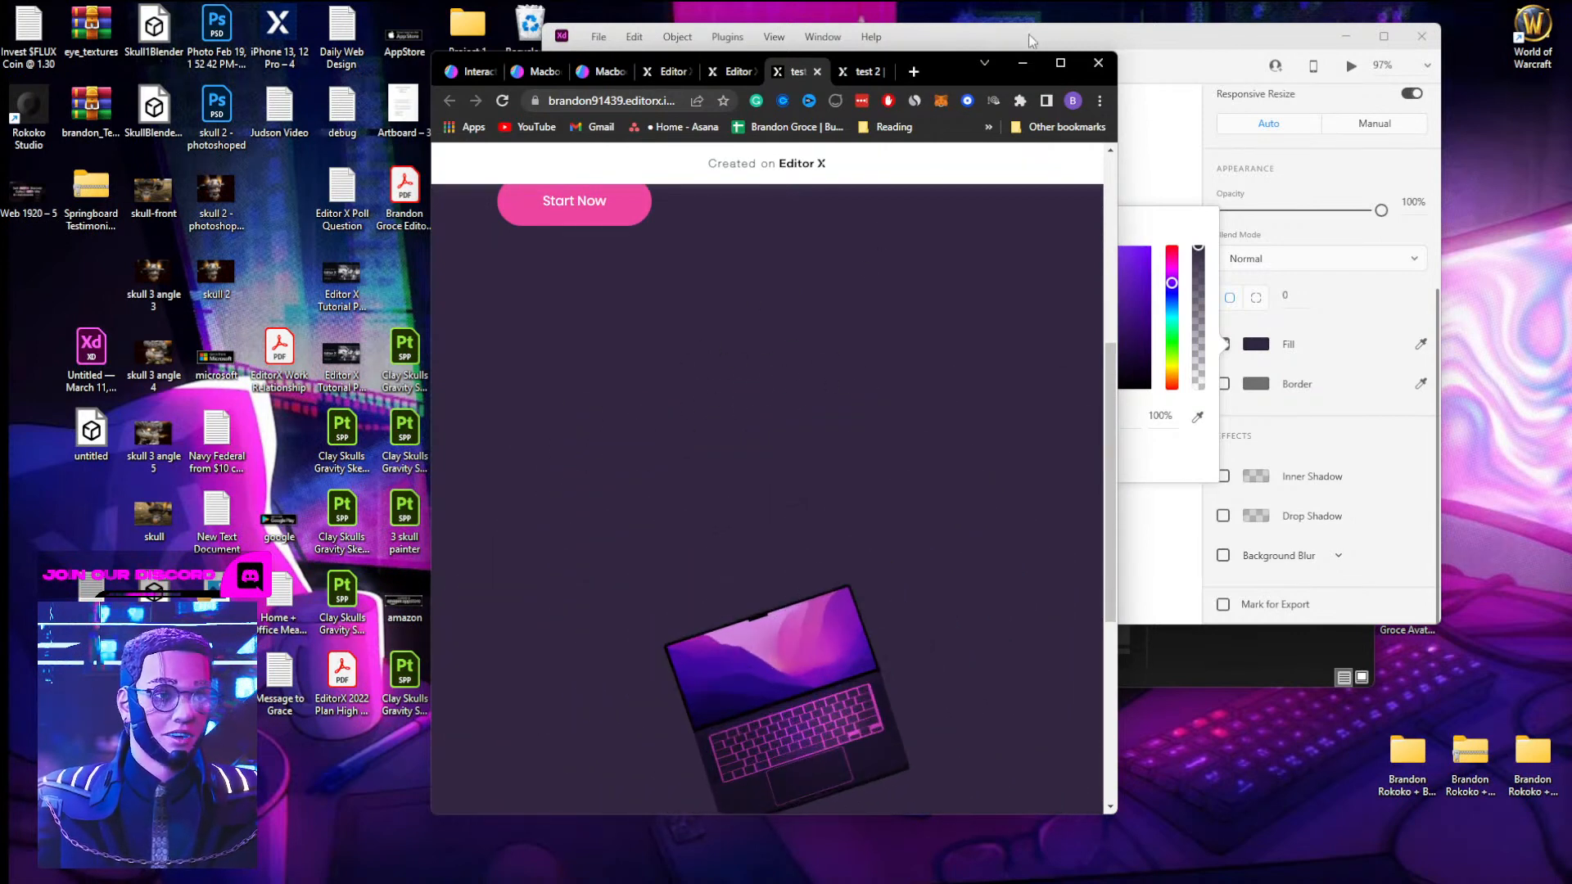
Step: Narrow the browser window to mobile width, check the hero text and laptop interaction, and restore the window to full size
{"action": "left_click_drag", "start_coordinate": [1117, 120], "coordinate": [843, 123]}
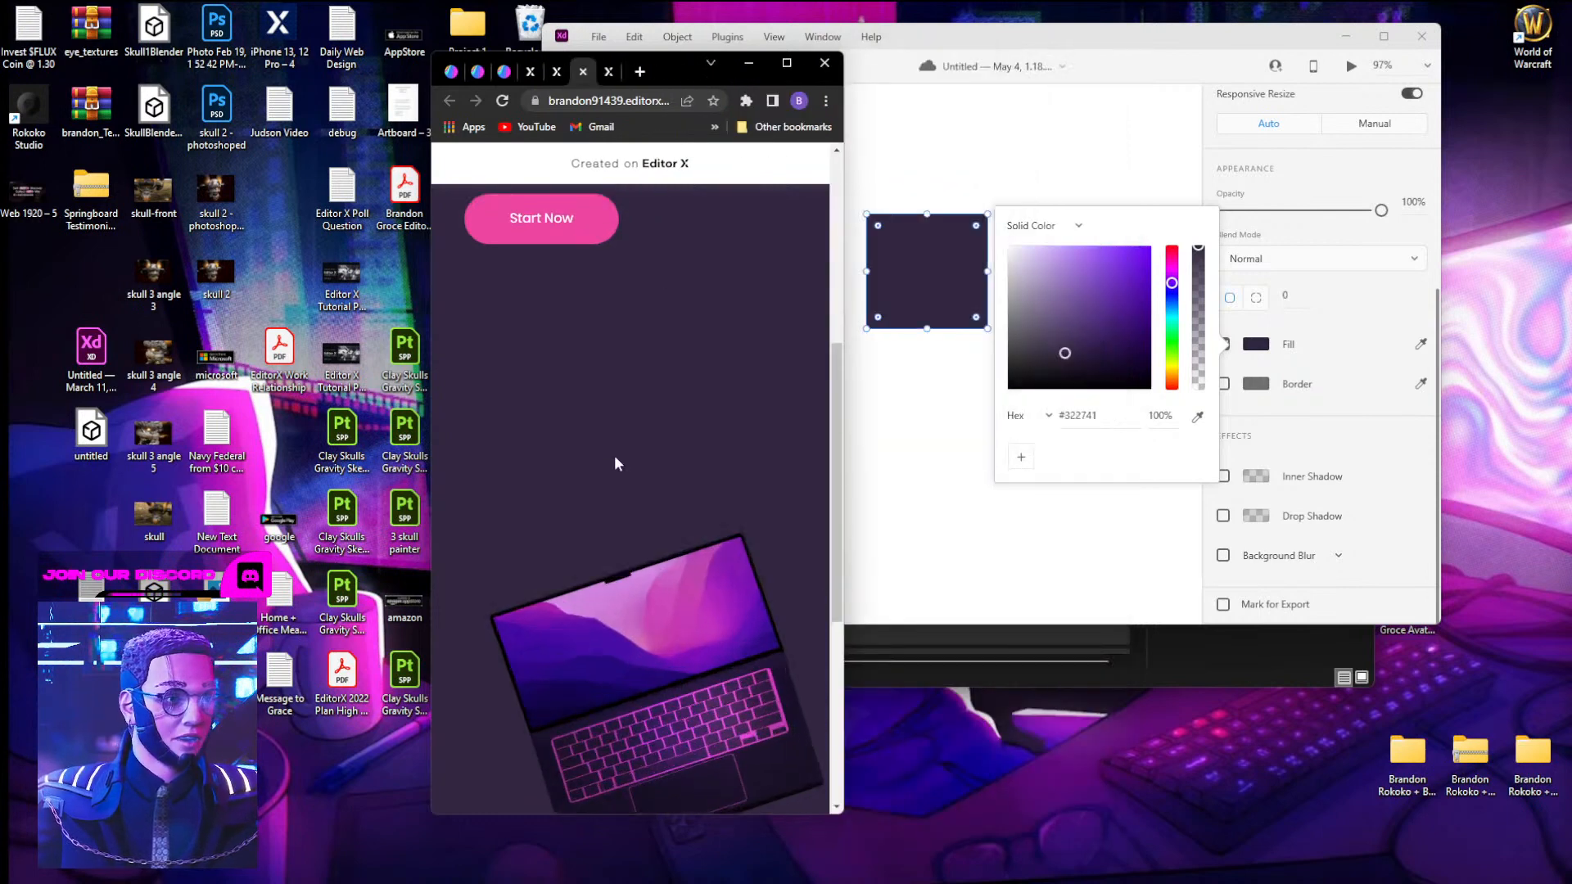
{"action": "scroll", "coordinate": [719, 208], "scroll_direction": "up", "scroll_amount": 5}
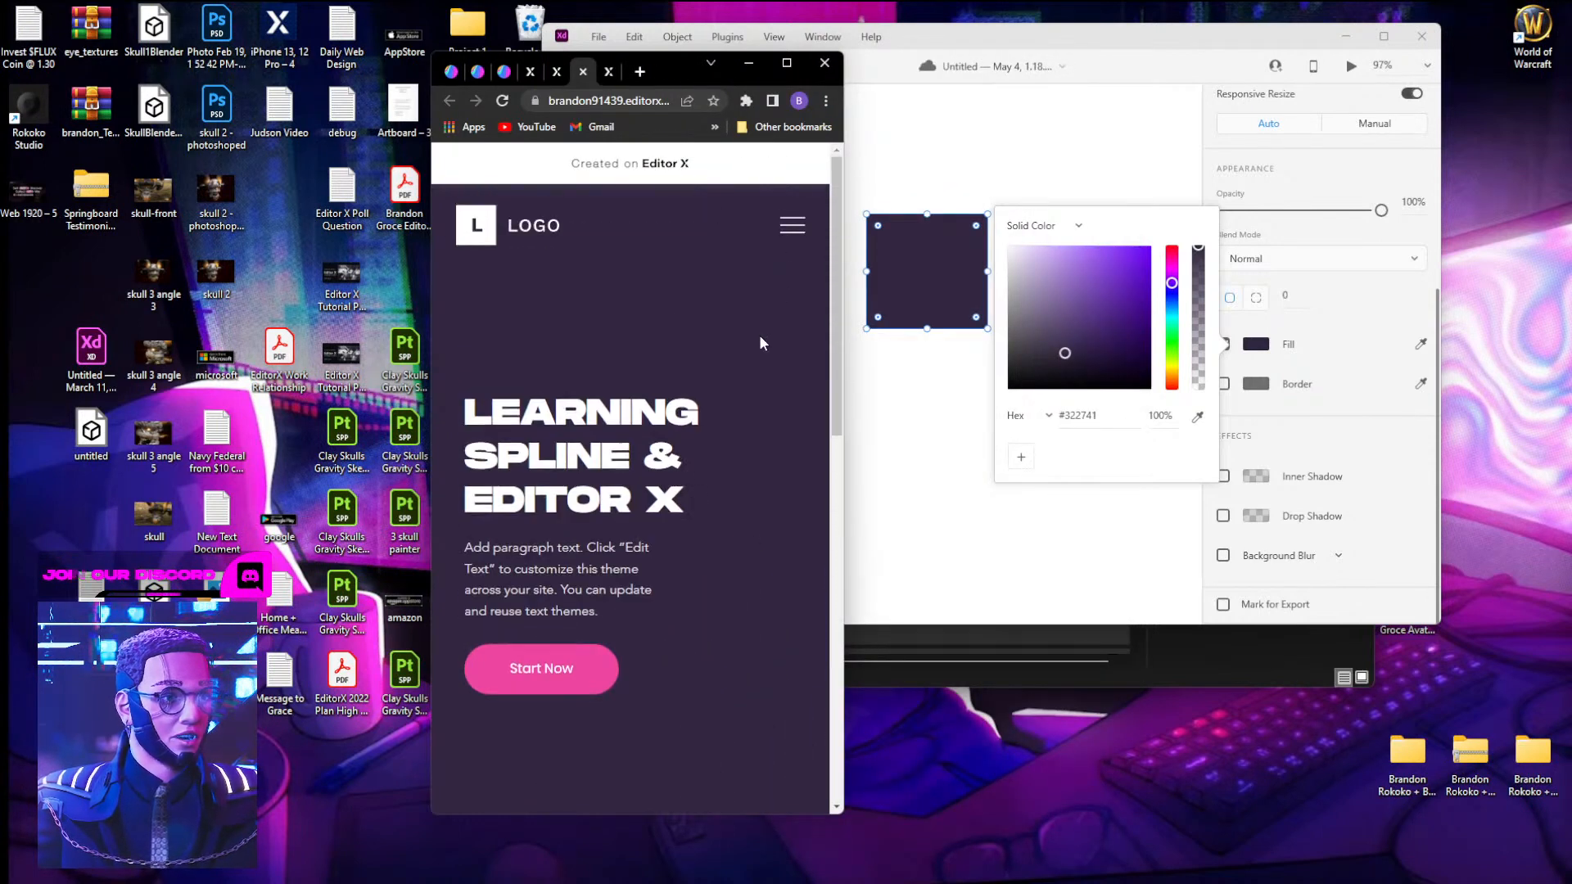
{"action": "scroll", "coordinate": [759, 336], "scroll_direction": "down", "scroll_amount": 5}
{"action": "scroll", "coordinate": [759, 336], "scroll_direction": "down", "scroll_amount": 3}
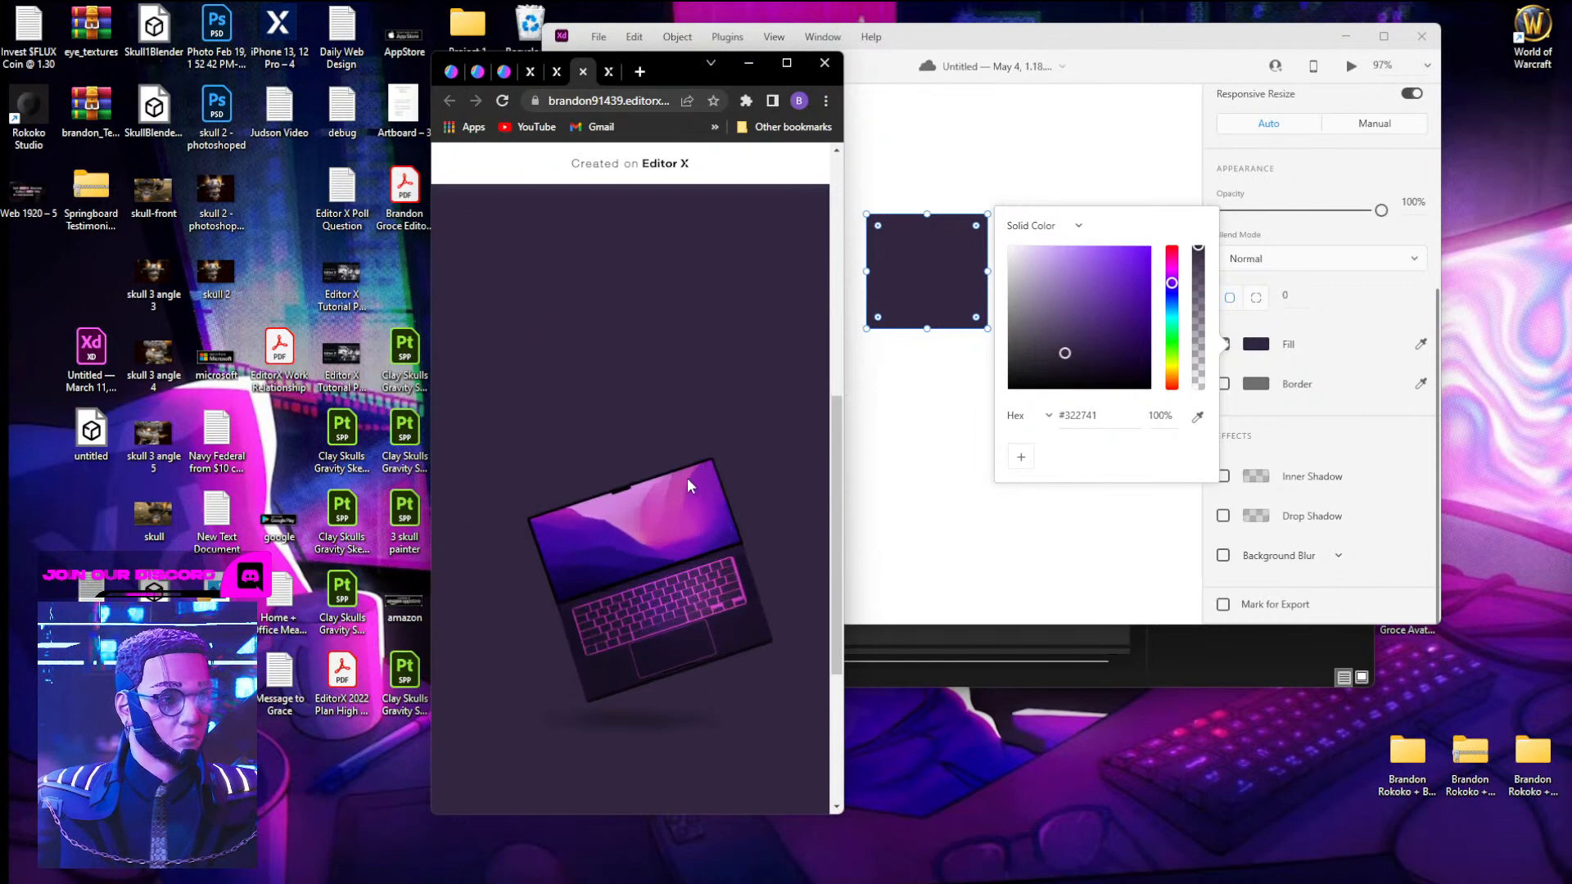
{"action": "left_click_drag", "start_coordinate": [688, 476], "coordinate": [638, 262]}
{"action": "scroll", "coordinate": [638, 276], "scroll_direction": "up", "scroll_amount": 2}
{"action": "scroll", "coordinate": [638, 278], "scroll_direction": "down", "scroll_amount": 3}
{"action": "scroll", "coordinate": [638, 278], "scroll_direction": "up", "scroll_amount": 3}
{"action": "scroll", "coordinate": [814, 425], "scroll_direction": "up", "scroll_amount": 3}
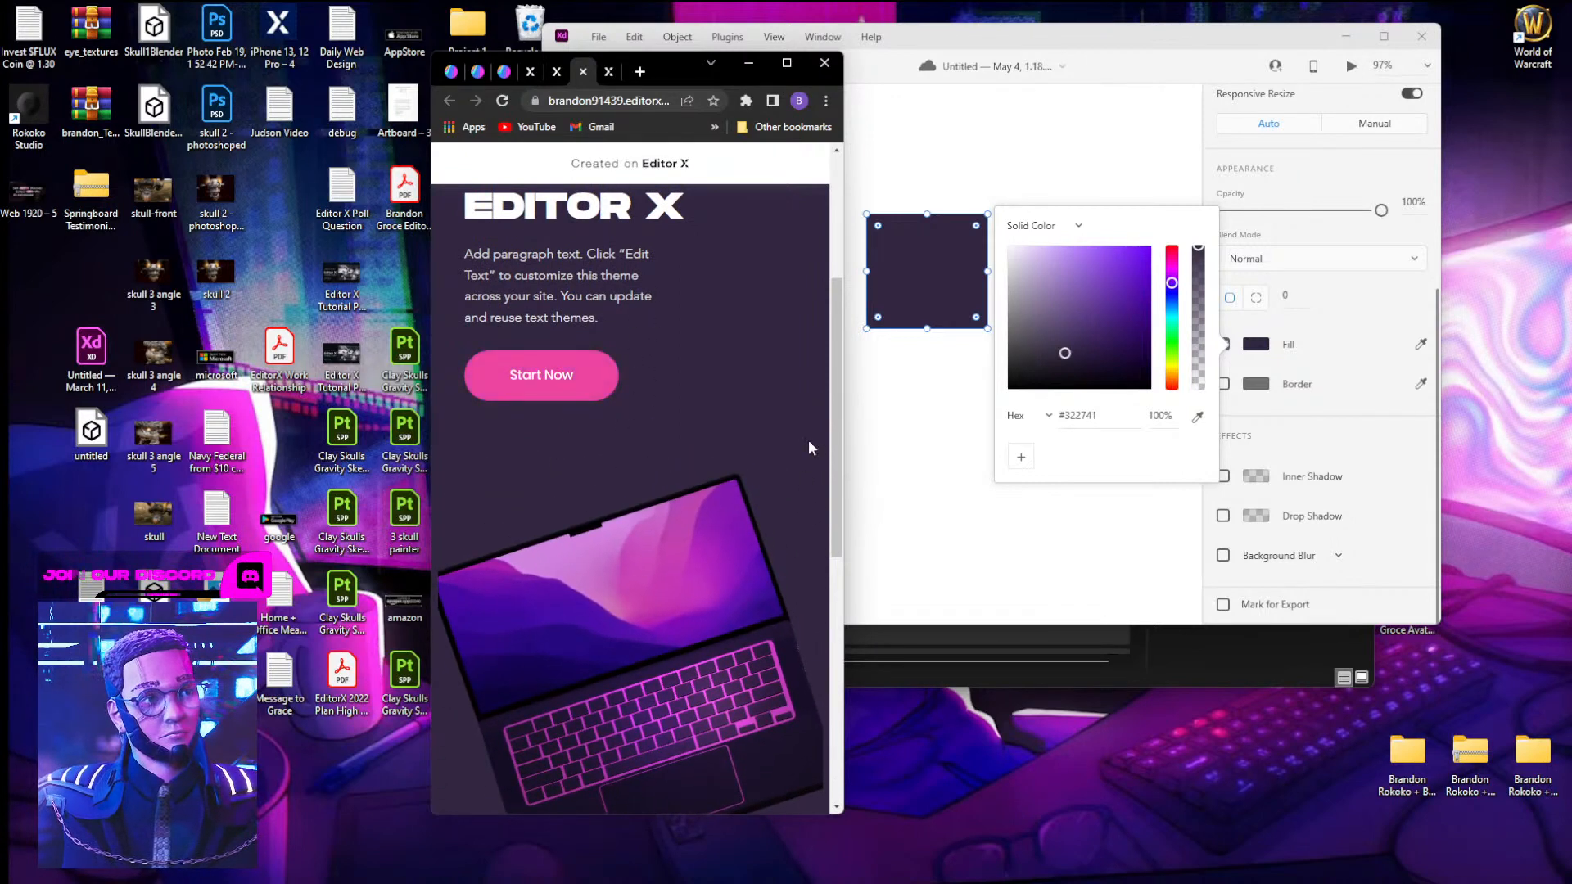
{"action": "left_click", "coordinate": [786, 63]}
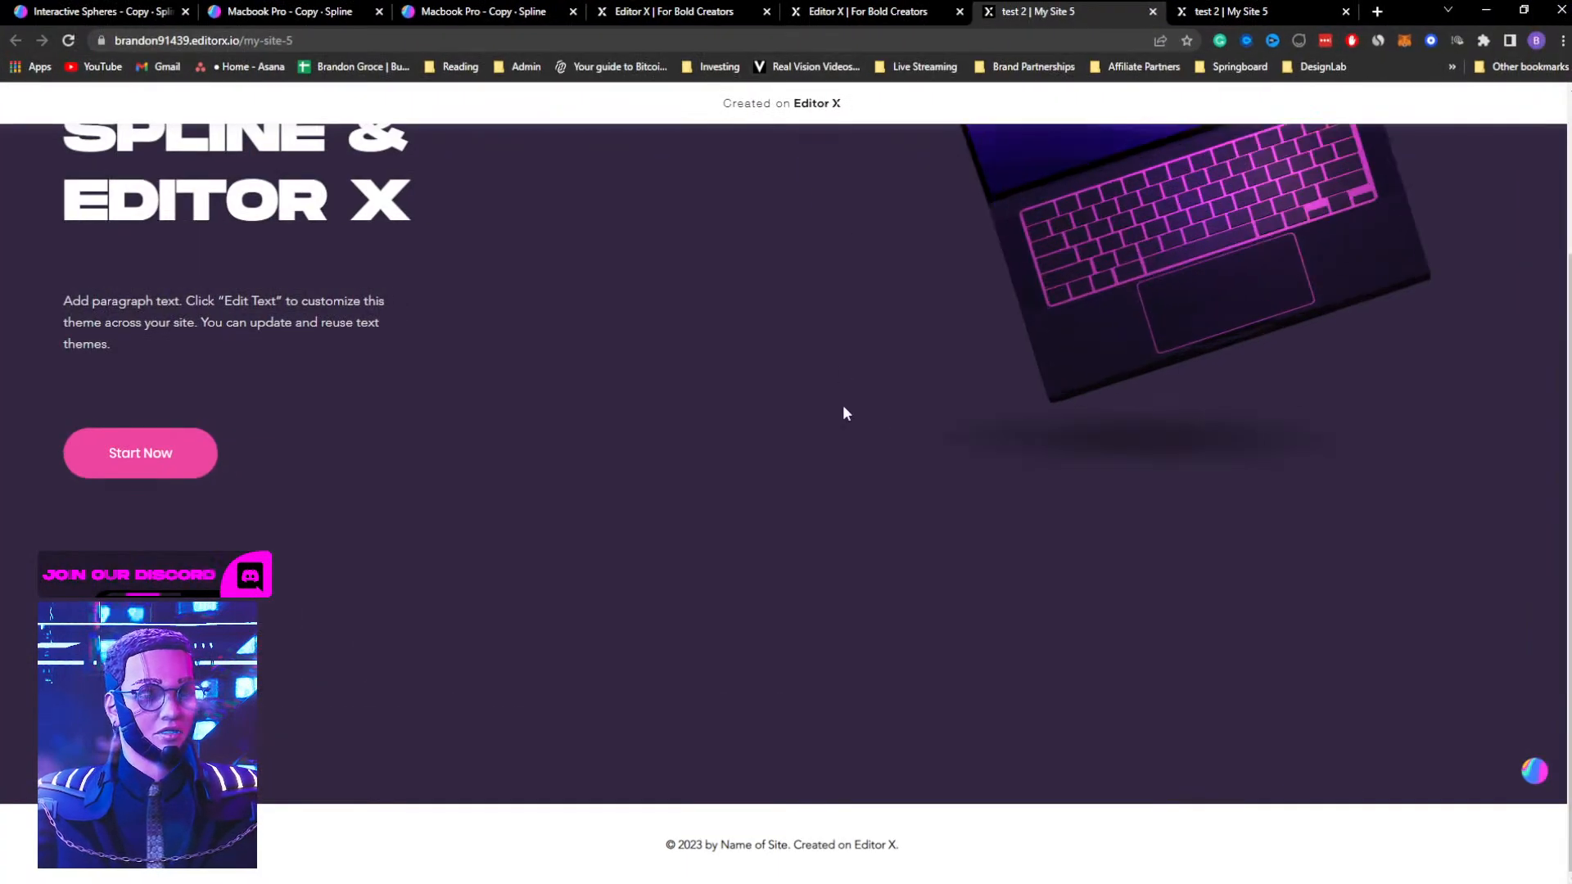
Step: Copy the live site's URL and paste it into a new message in the Editor X Community challenge channel on Discord
{"action": "left_click", "coordinate": [389, 45]}
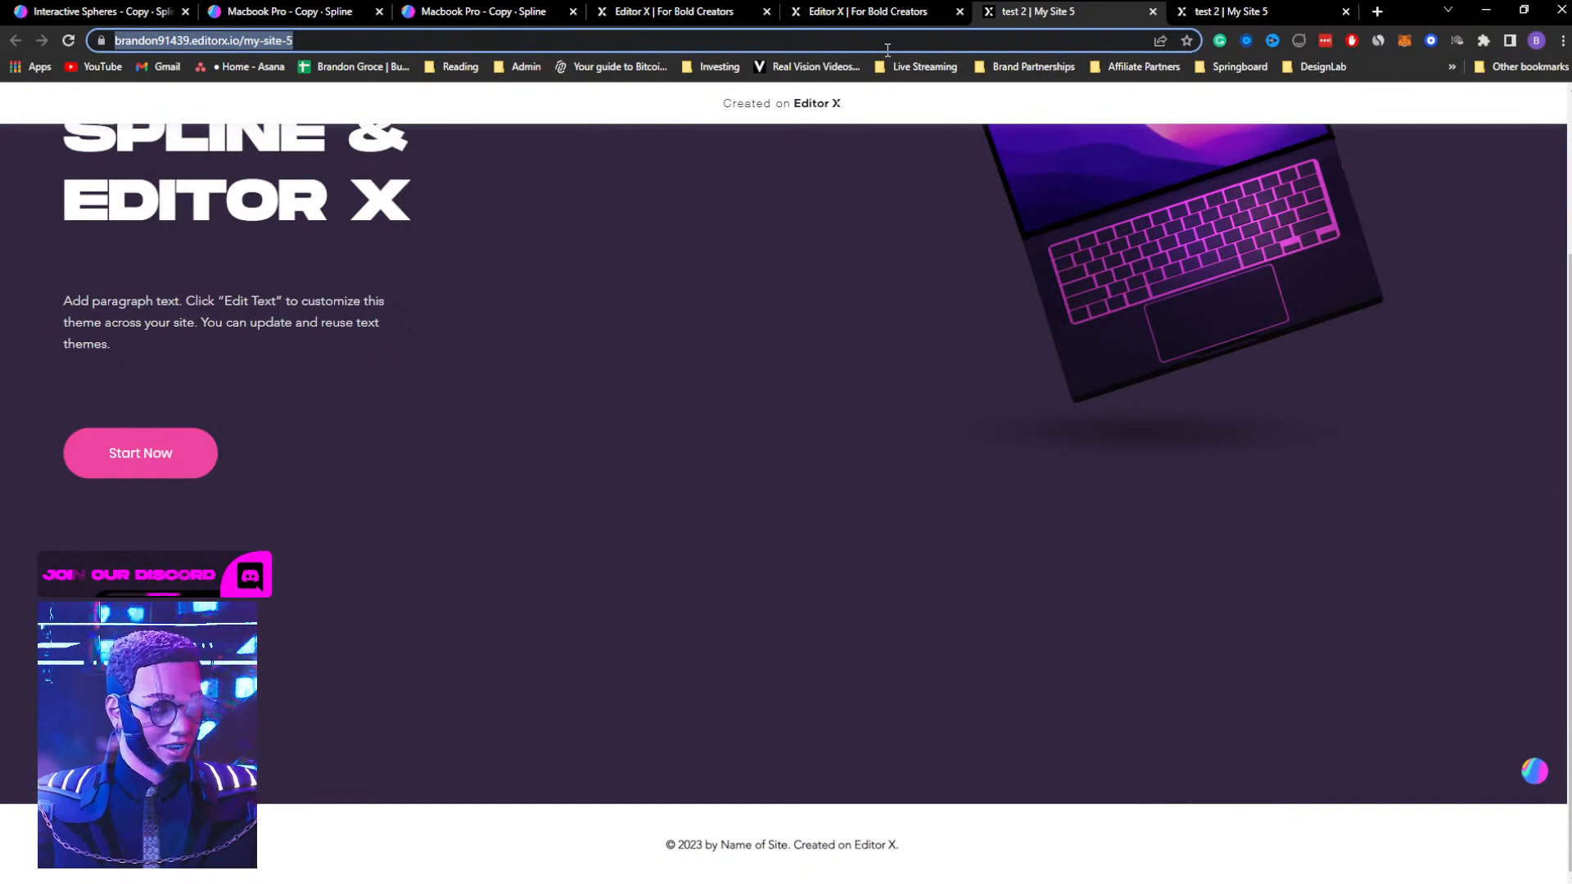
{"action": "key", "text": "alt+Tab"}
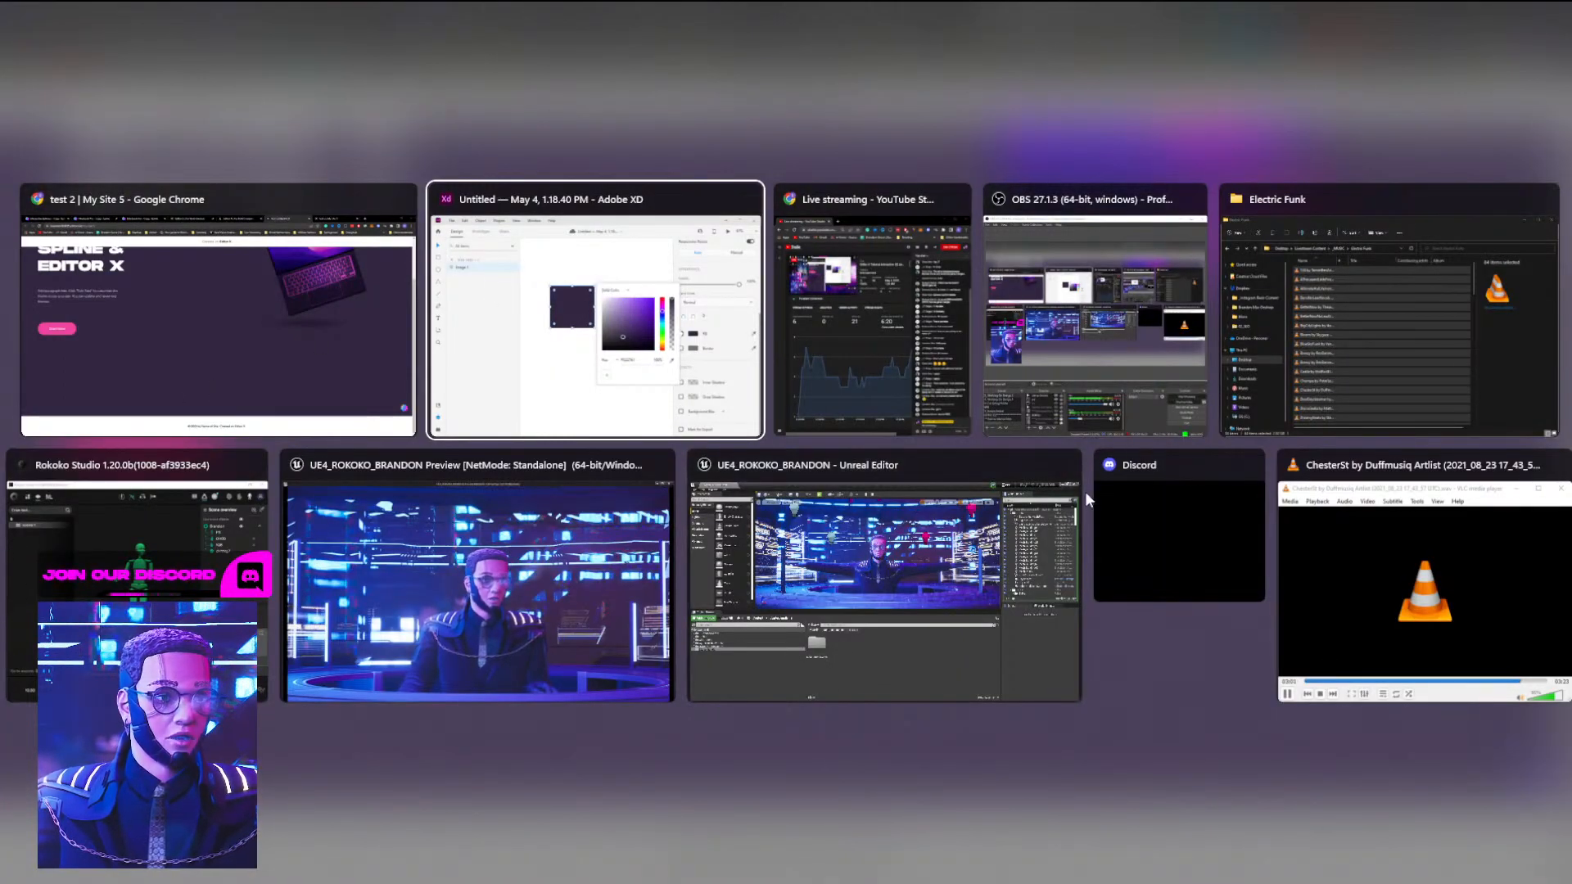
{"action": "key", "text": "Escape"}
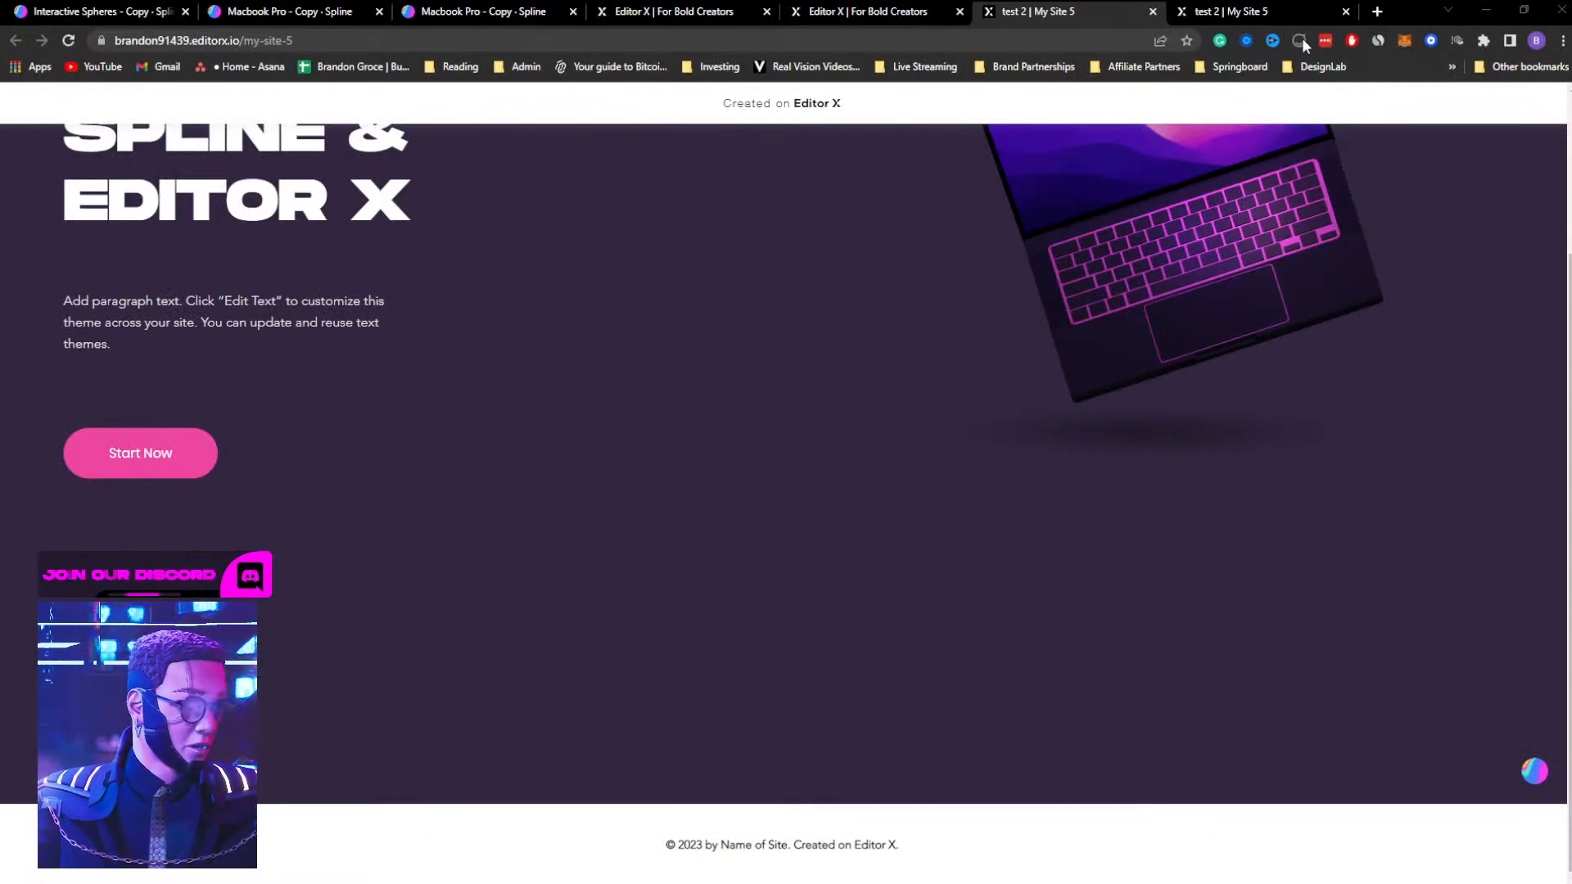
{"action": "left_click_drag", "start_coordinate": [0, 33], "coordinate": [832, 56]}
{"action": "double_click", "coordinate": [832, 55]}
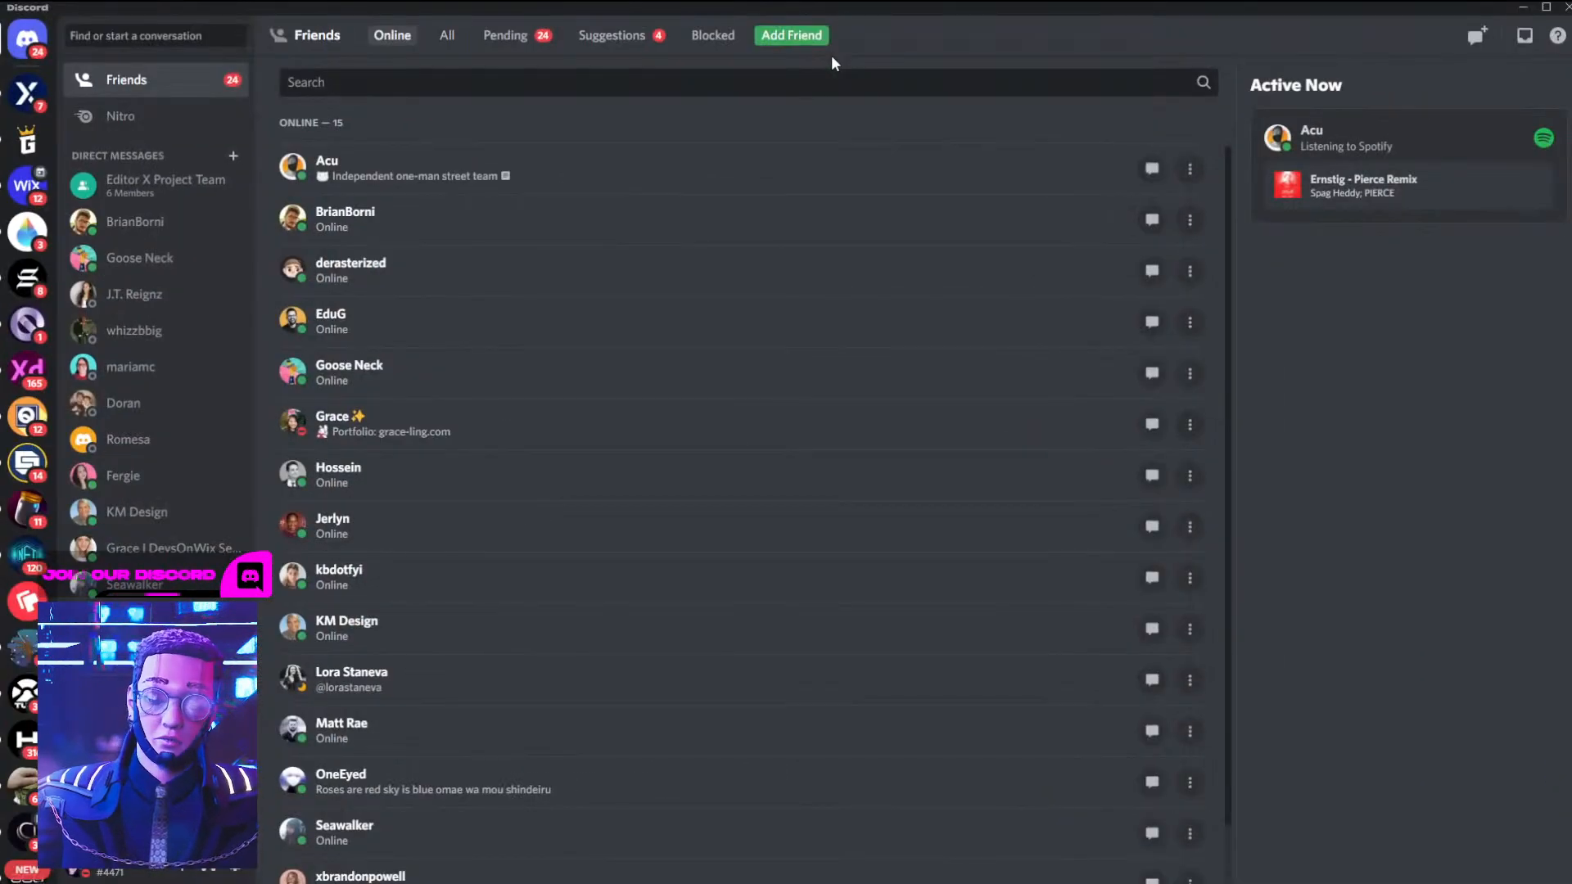
{"action": "left_click", "coordinate": [27, 93]}
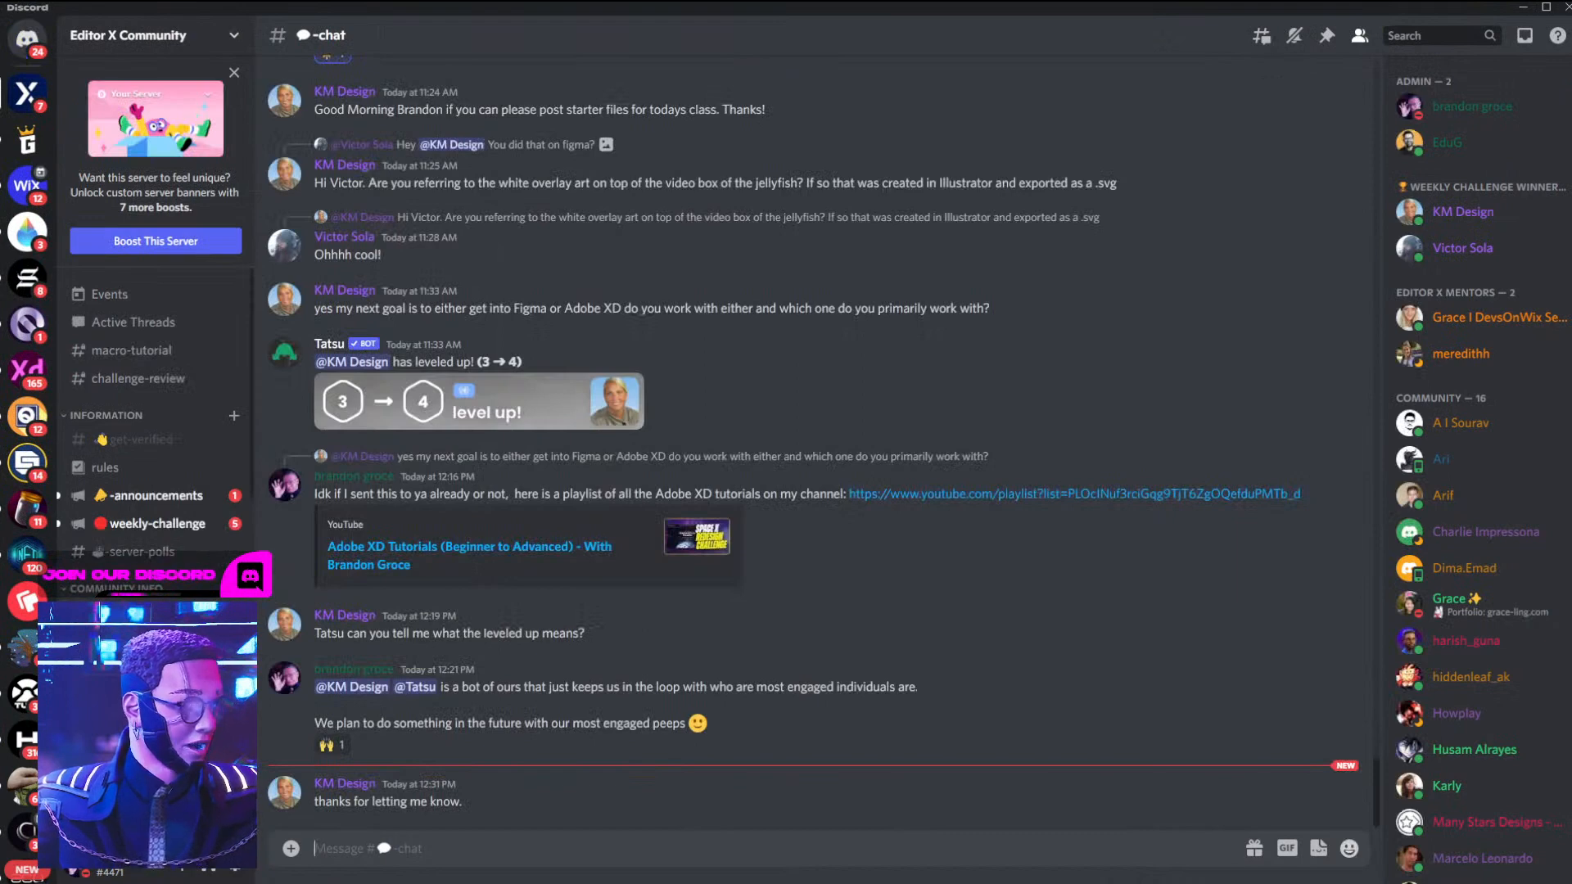
{"action": "left_click", "coordinate": [140, 602]}
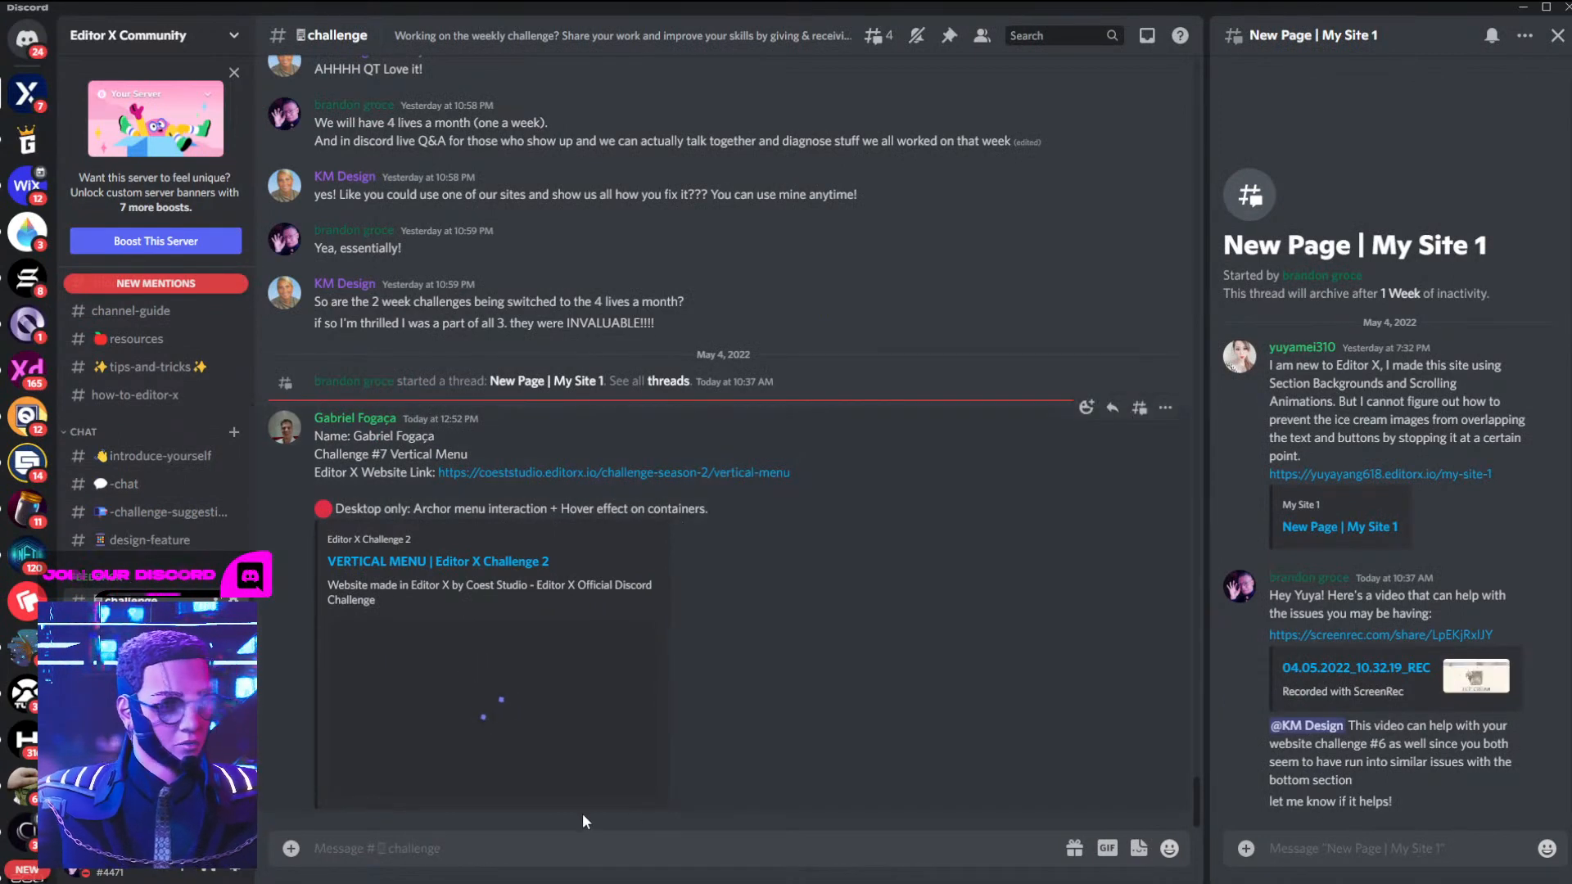
{"action": "type", "text": "https://brandon91439.editorx.io/my-site-5"}
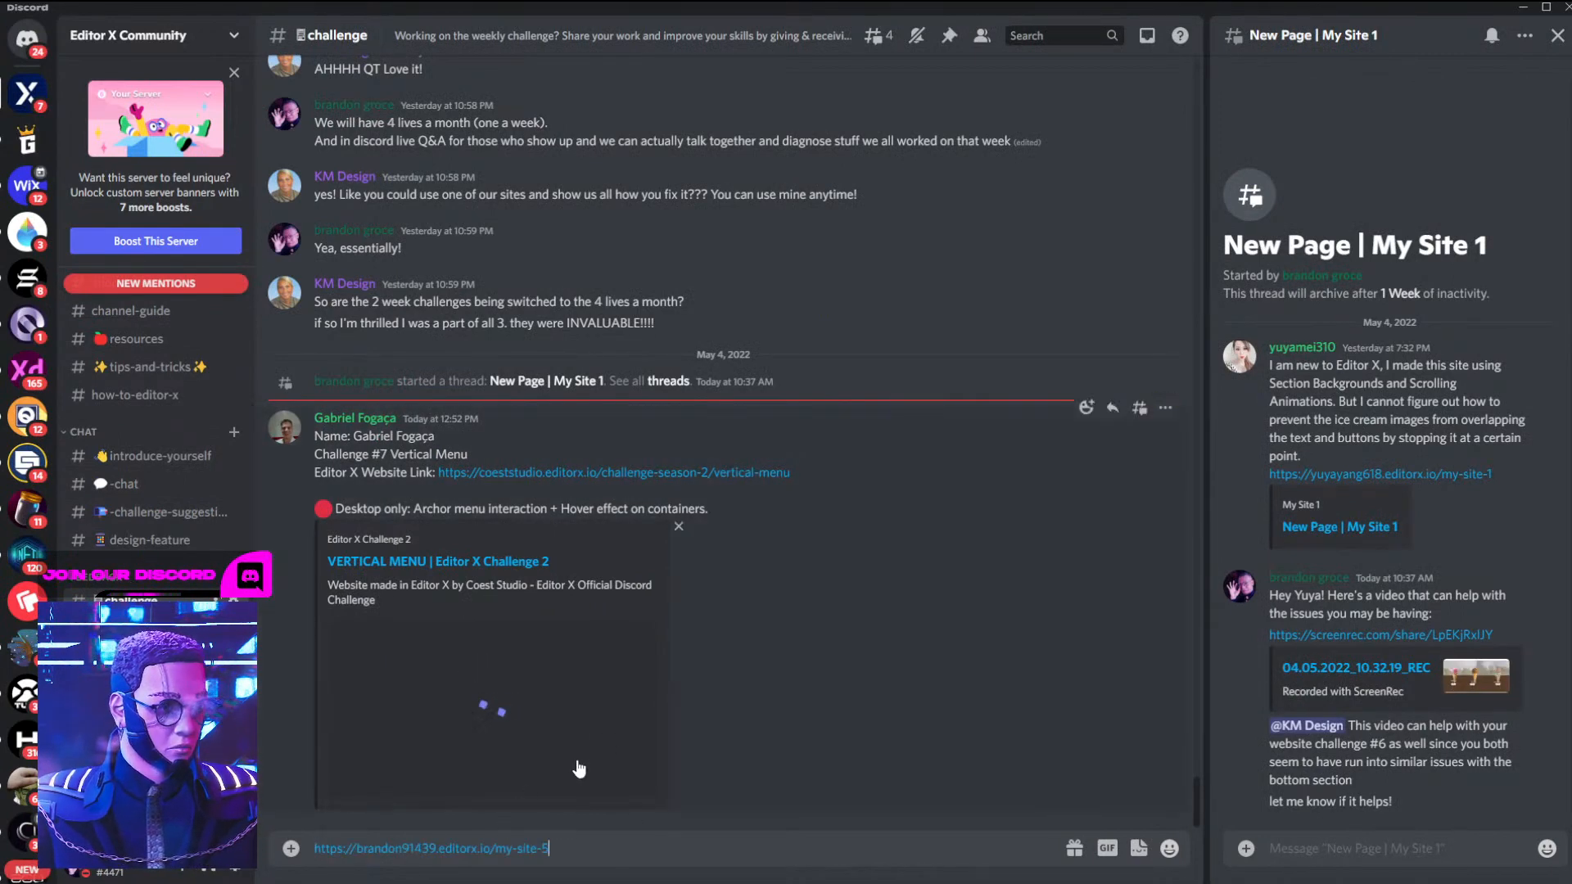
Step: Copy the name, challenge and website-link lines from the latest Challenge #7 post and paste them before the URL in the draft message
{"action": "scroll", "coordinate": [618, 508], "scroll_direction": "up", "scroll_amount": 5}
{"action": "scroll", "coordinate": [617, 507], "scroll_direction": "down", "scroll_amount": 3}
{"action": "left_click_drag", "start_coordinate": [314, 519], "coordinate": [434, 554]}
{"action": "key", "text": "ctrl+c"}
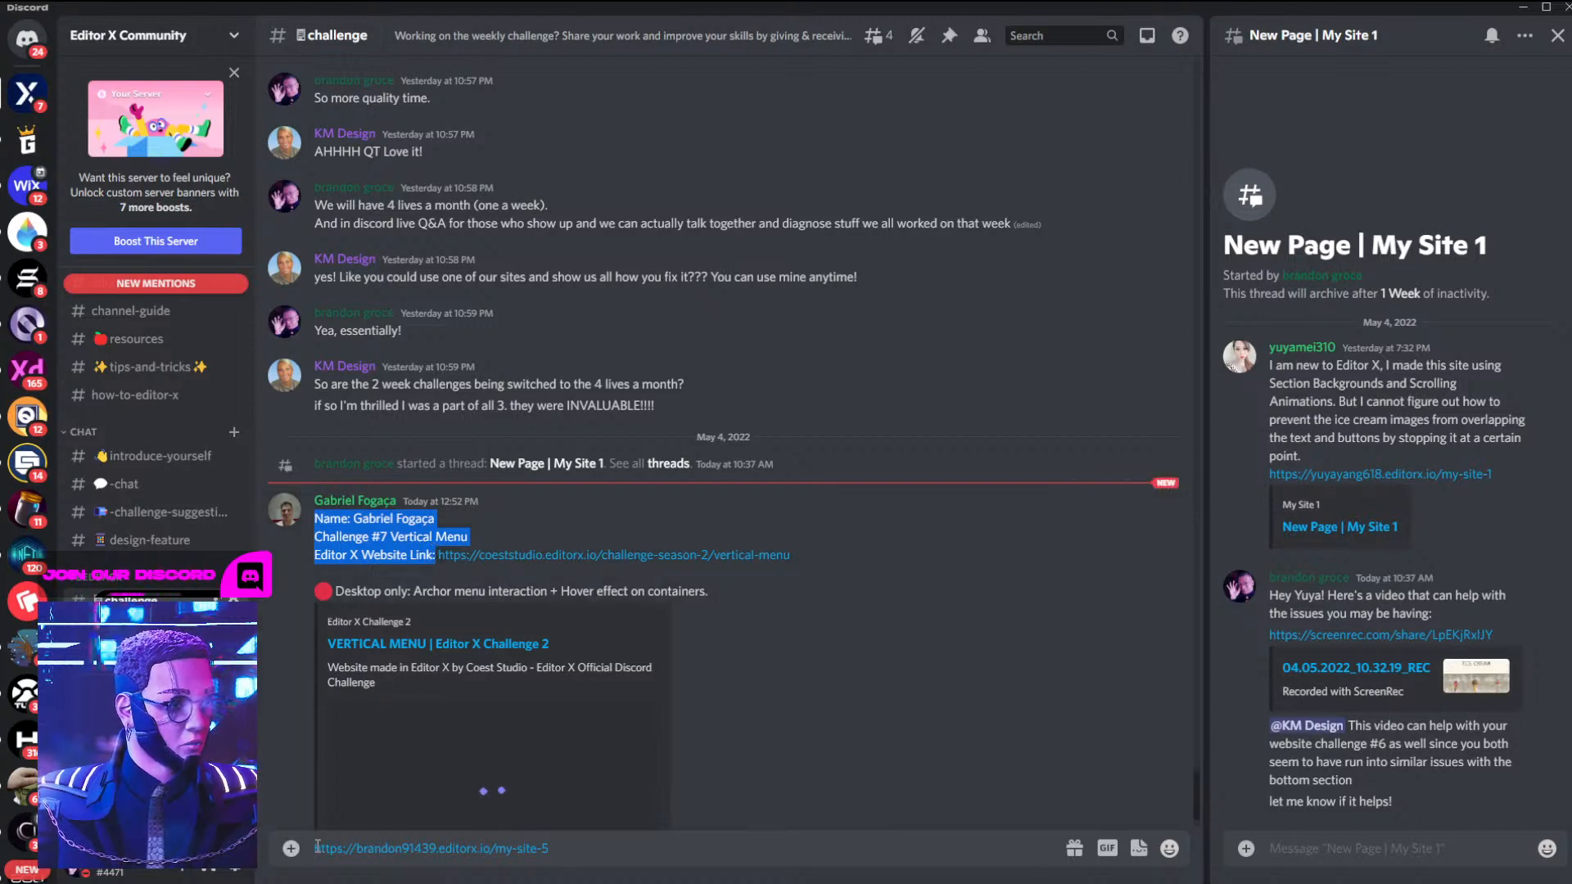
{"action": "left_click", "coordinate": [318, 846]}
{"action": "key", "text": "ctrl+v"}
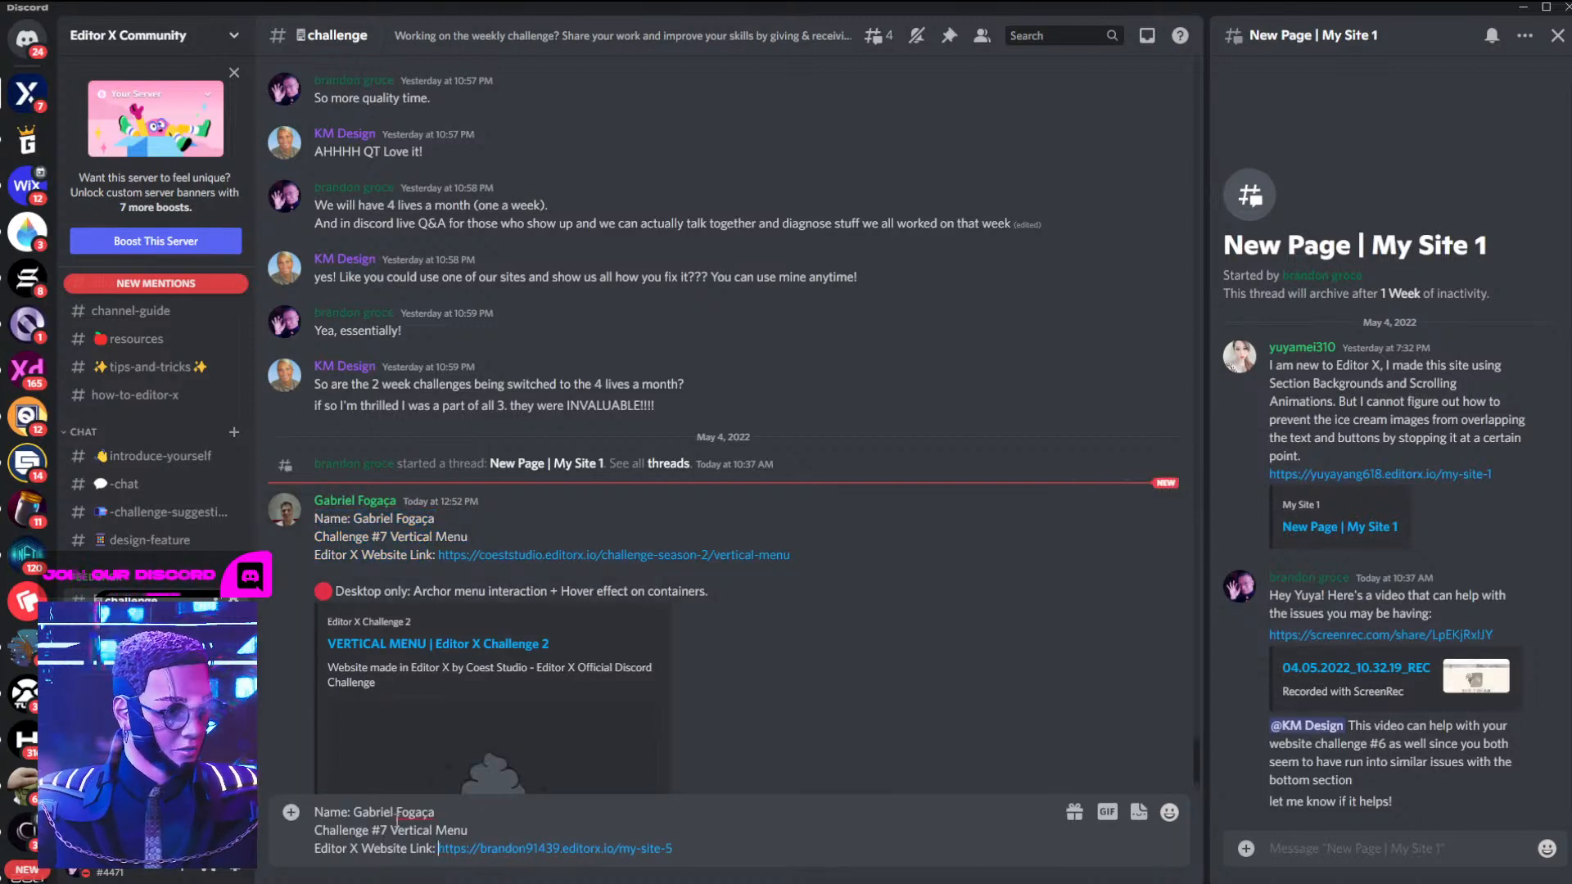
Step: Replace the name with the poster's full name, set the challenge line to "Challenge #8 Spline + Editor X", and send the message
{"action": "left_click_drag", "start_coordinate": [354, 812], "coordinate": [493, 813]}
{"action": "type", "text": "Brandon Groce Challenge #"}
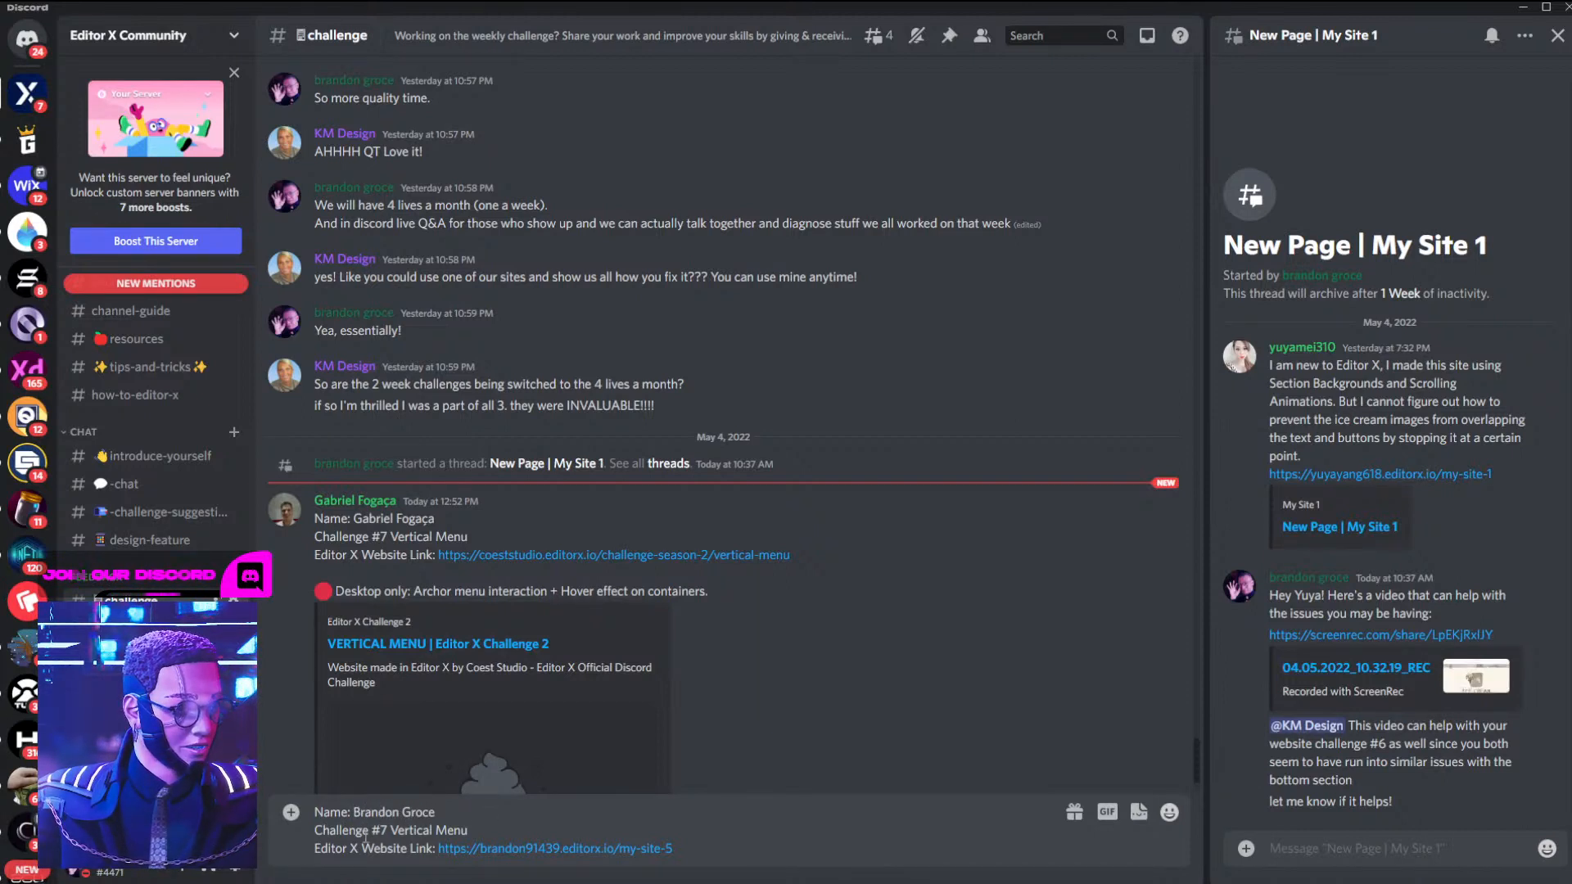
{"action": "type", "text": "8"}
{"action": "left_click_drag", "start_coordinate": [391, 832], "coordinate": [461, 831]}
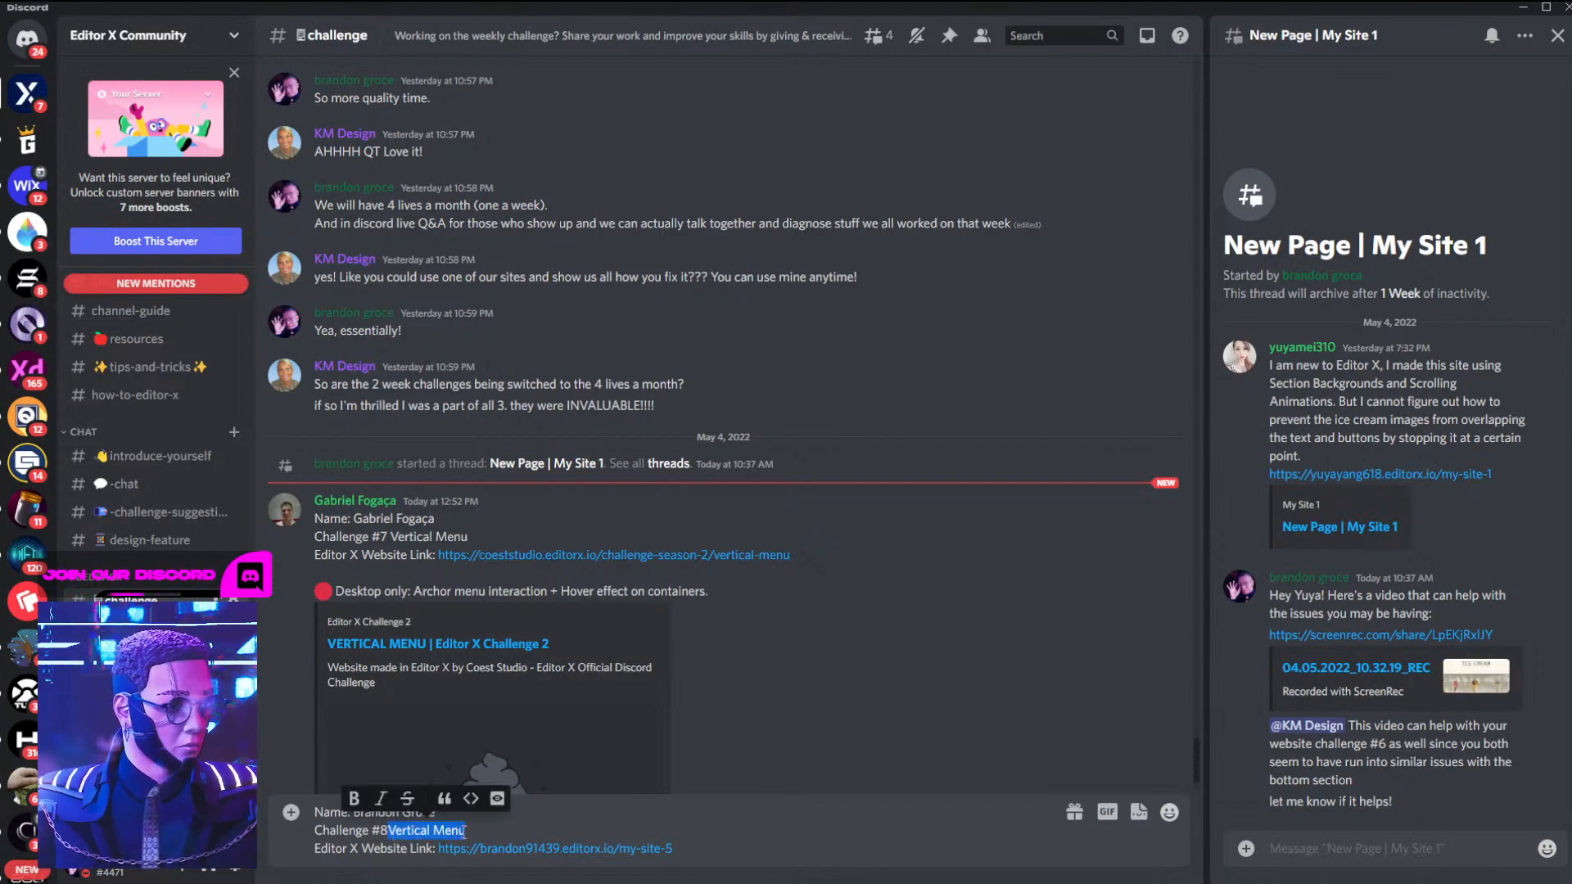
{"action": "key", "text": "BackSpace"}
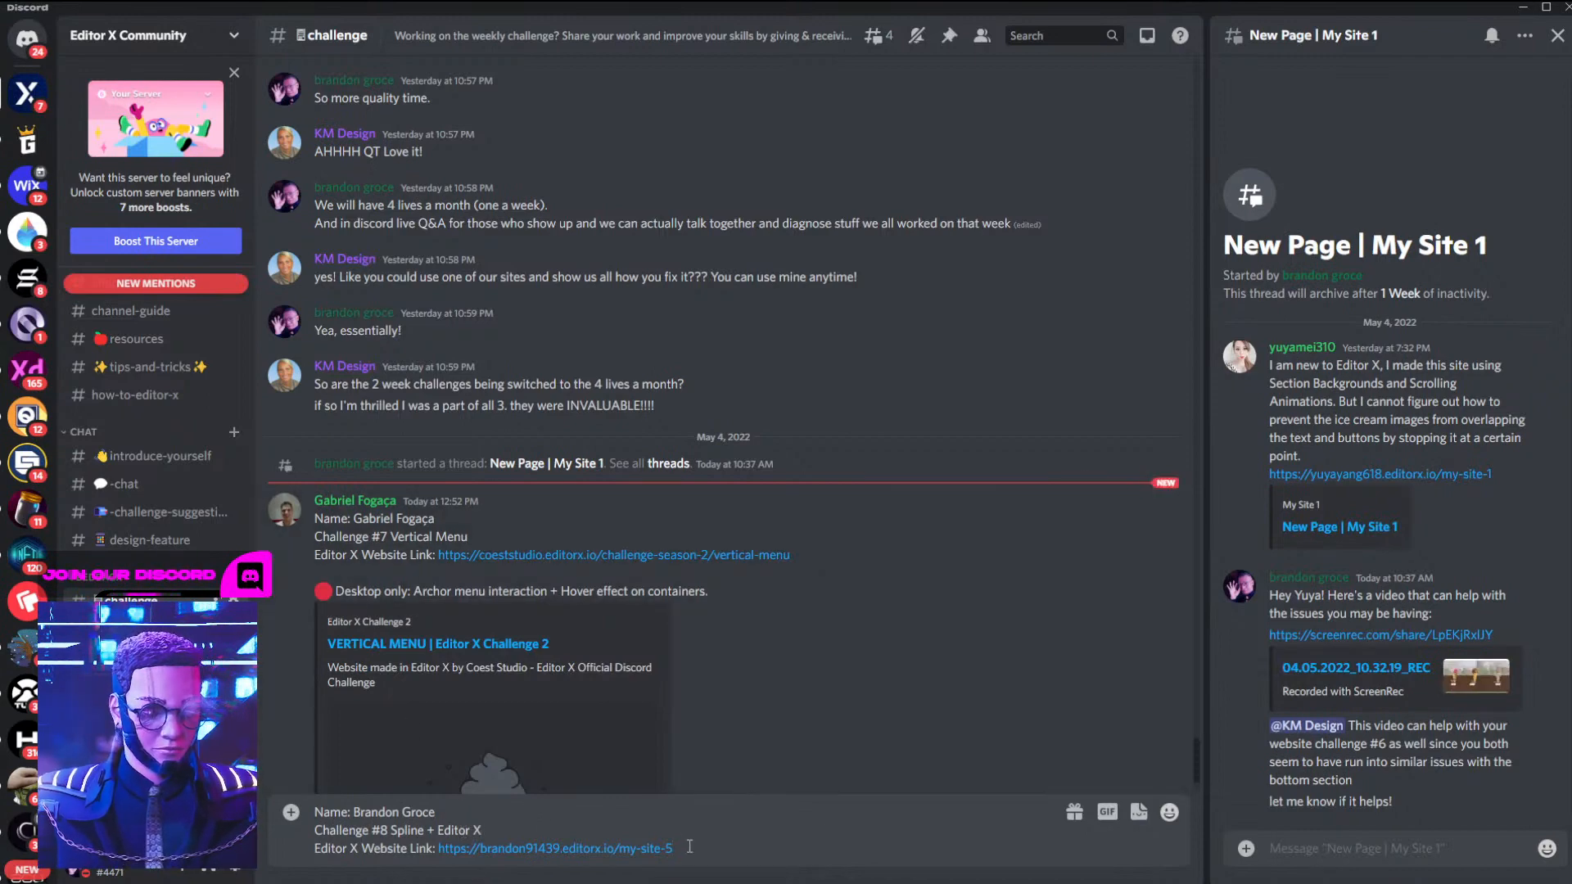
{"action": "key", "text": "Return"}
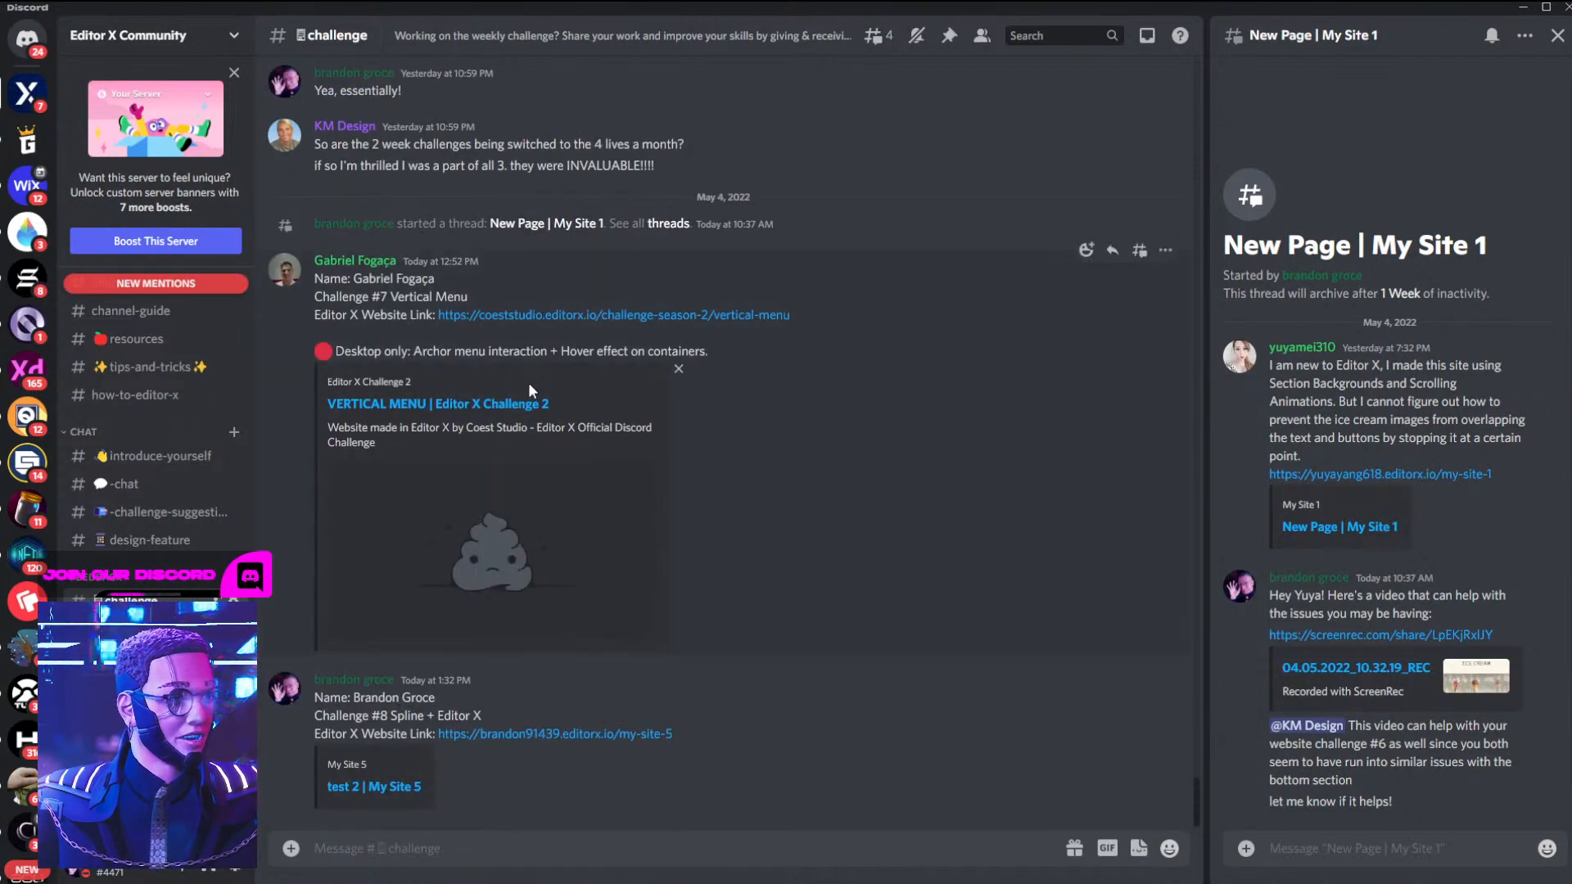
Step: Open the two Challenge #7 vertical menu submissions and the shared My Site 1 page from the challenge channel in the browser
{"action": "left_click", "coordinate": [541, 319]}
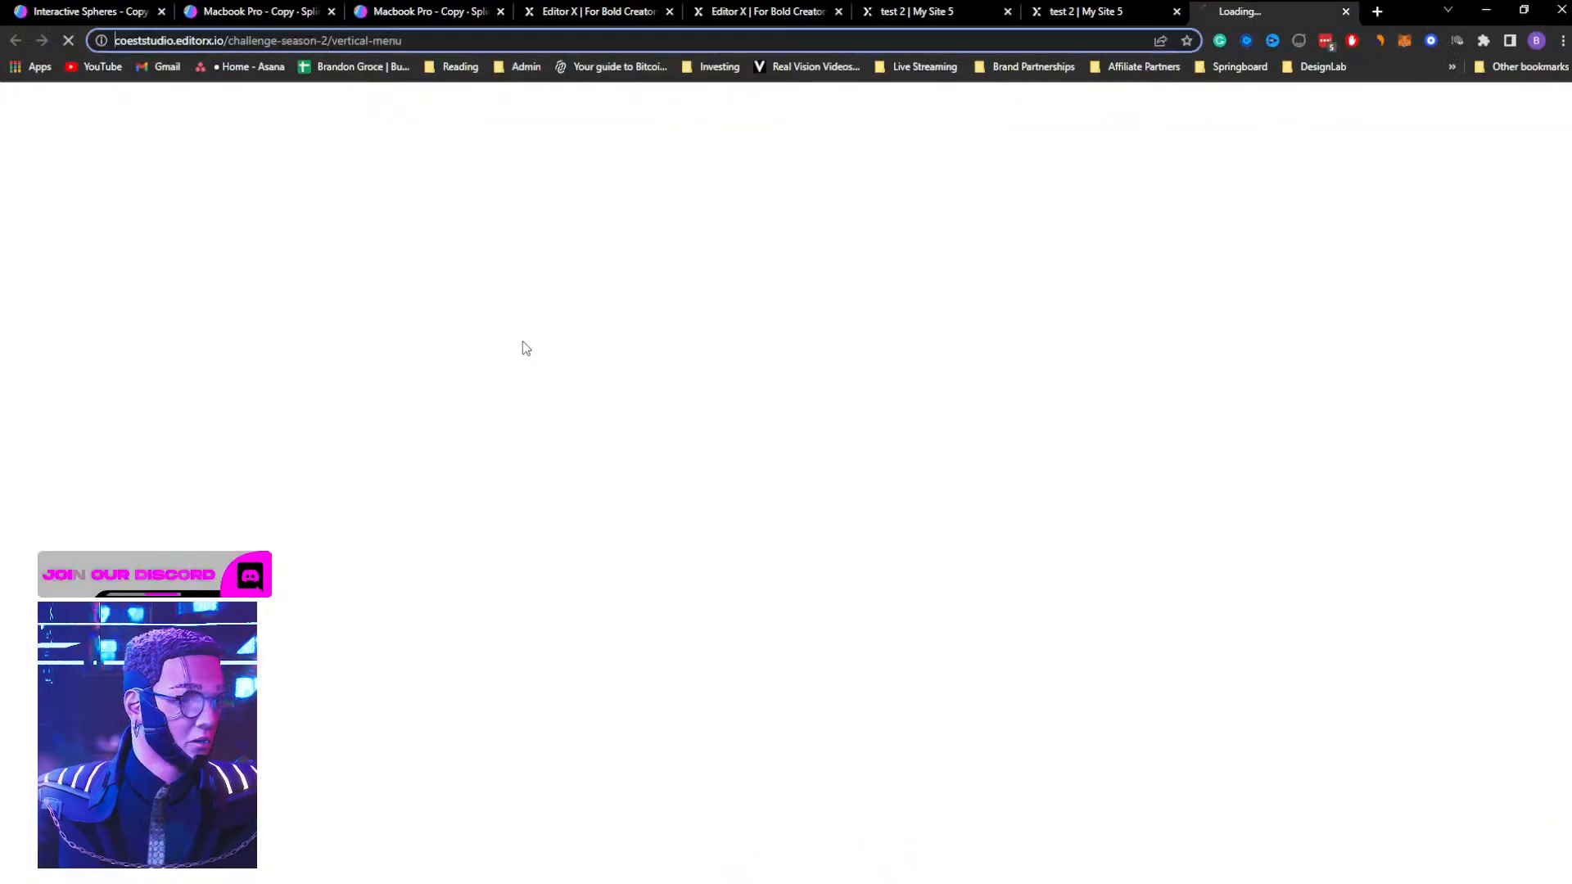
{"action": "key", "text": "alt+Tab"}
{"action": "scroll", "coordinate": [491, 269], "scroll_direction": "up", "scroll_amount": 2}
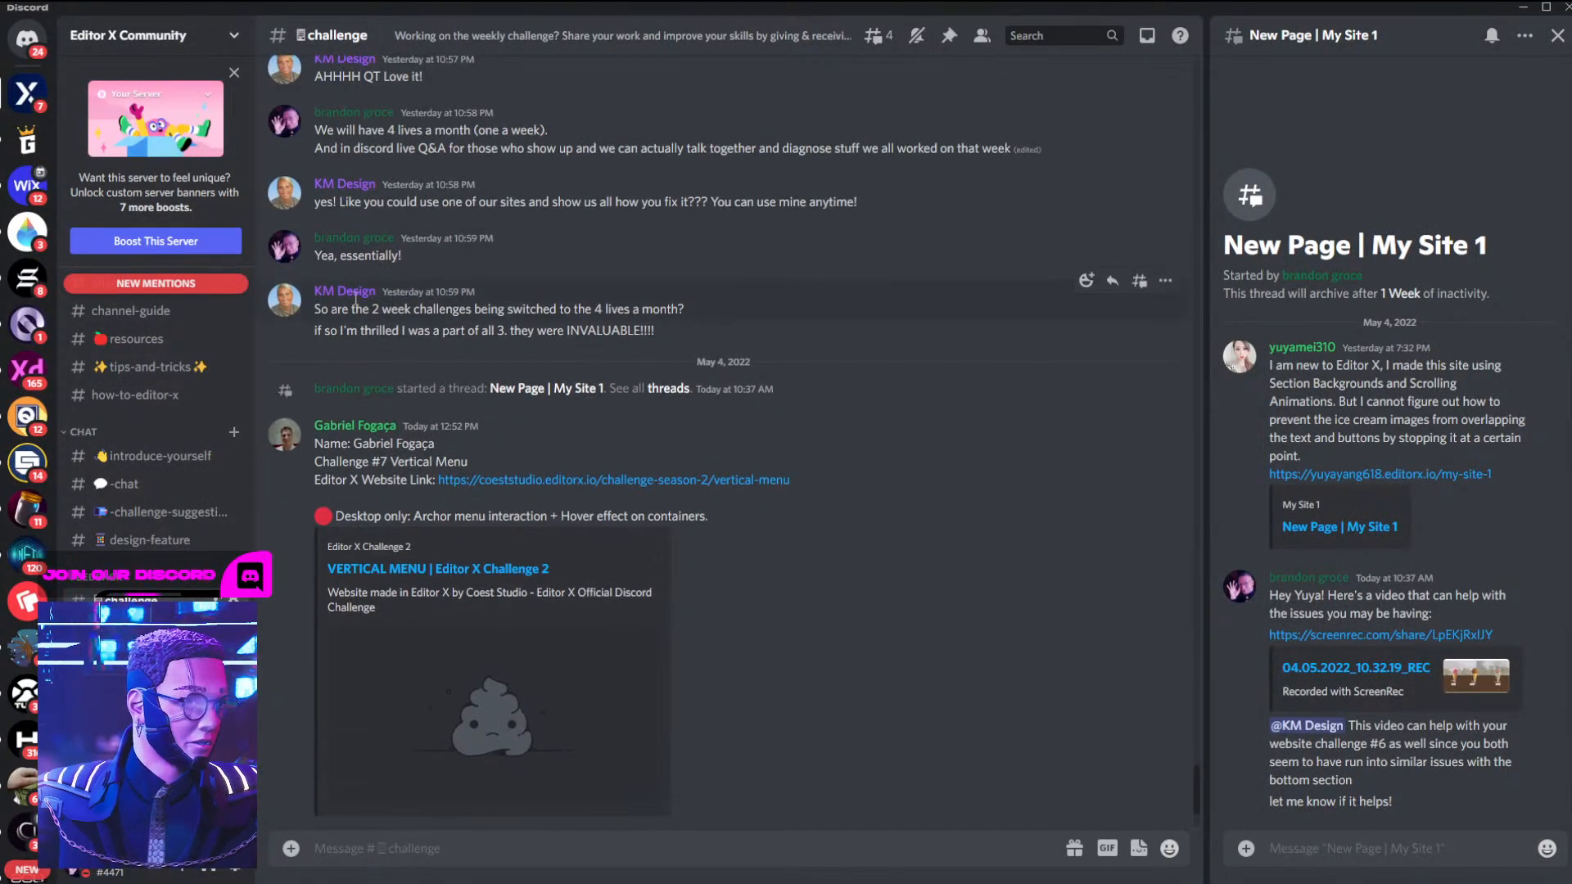
{"action": "scroll", "coordinate": [523, 331], "scroll_direction": "up", "scroll_amount": 9}
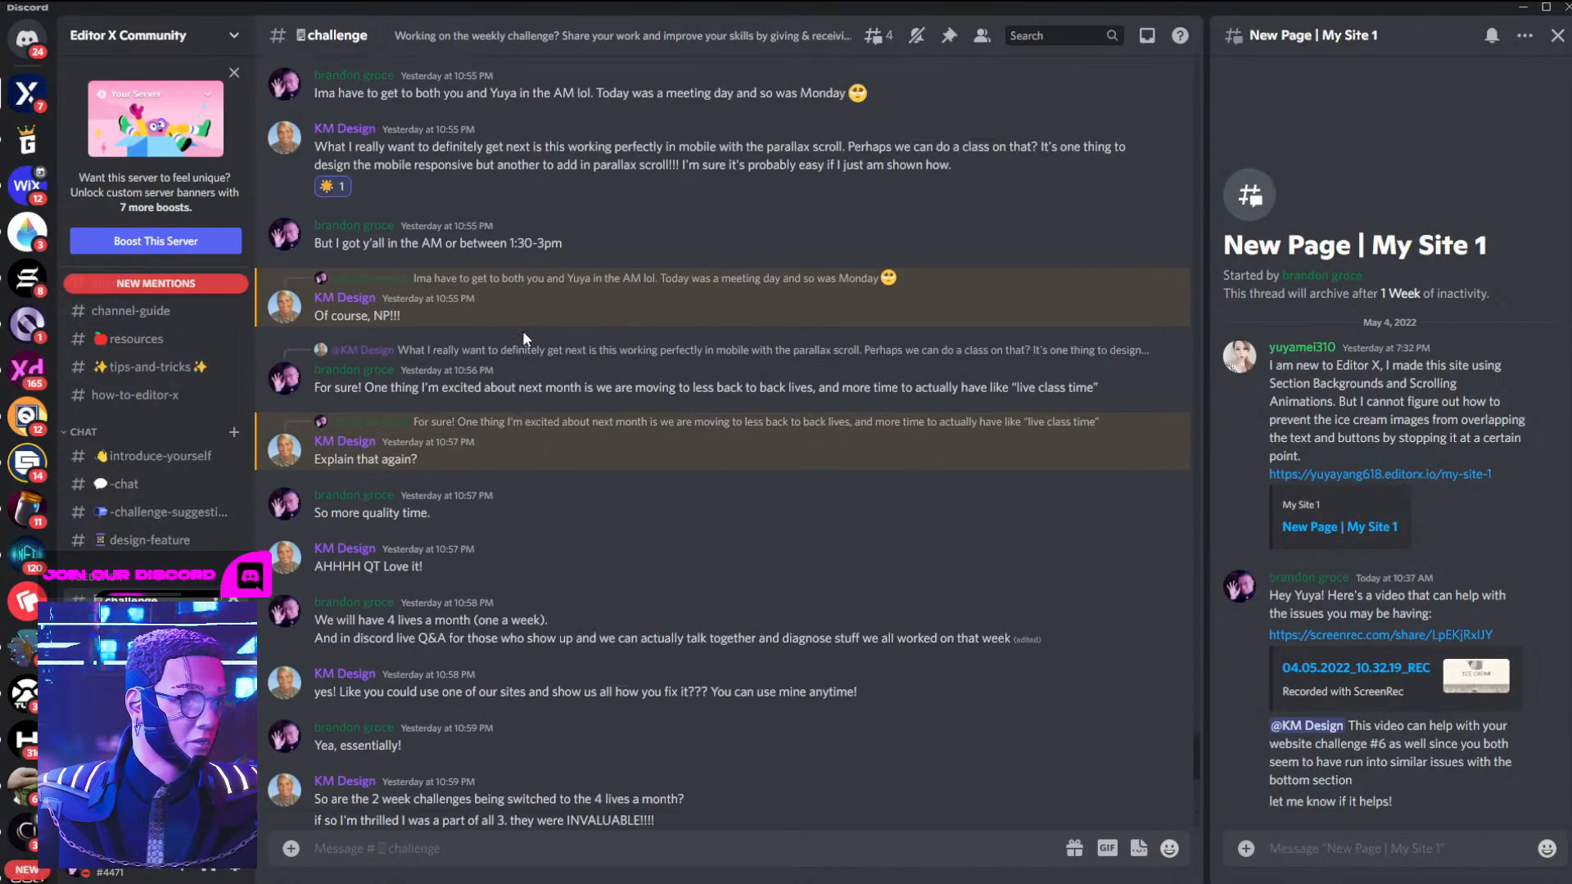
{"action": "scroll", "coordinate": [524, 351], "scroll_direction": "up", "scroll_amount": 6}
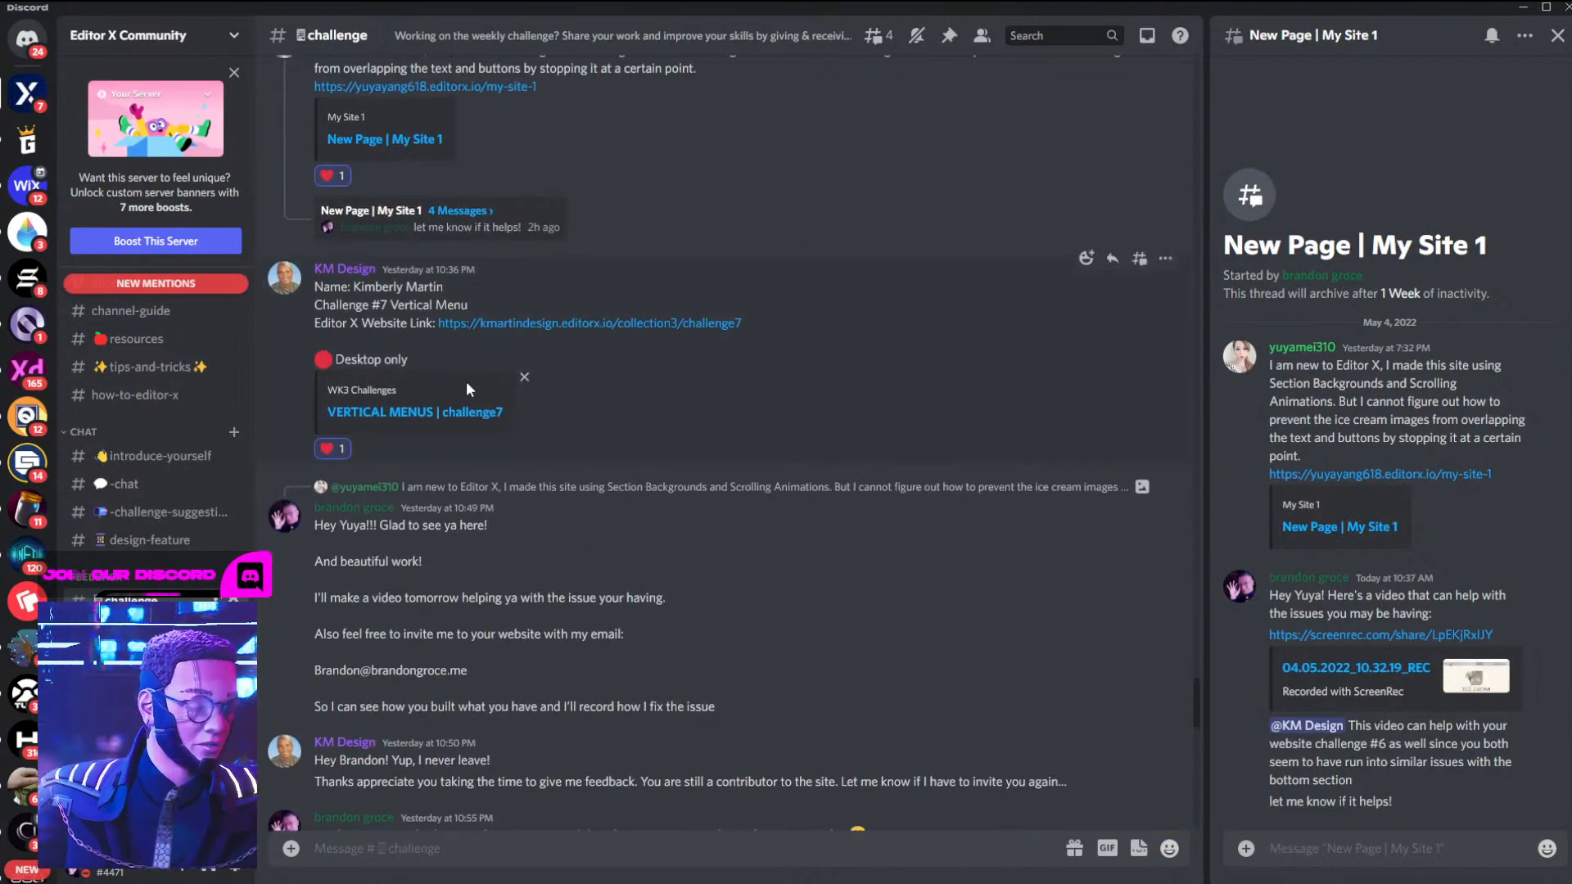
{"action": "left_click", "coordinate": [506, 324]}
{"action": "key", "text": "alt+Tab"}
{"action": "scroll", "coordinate": [632, 277], "scroll_direction": "up", "scroll_amount": 3}
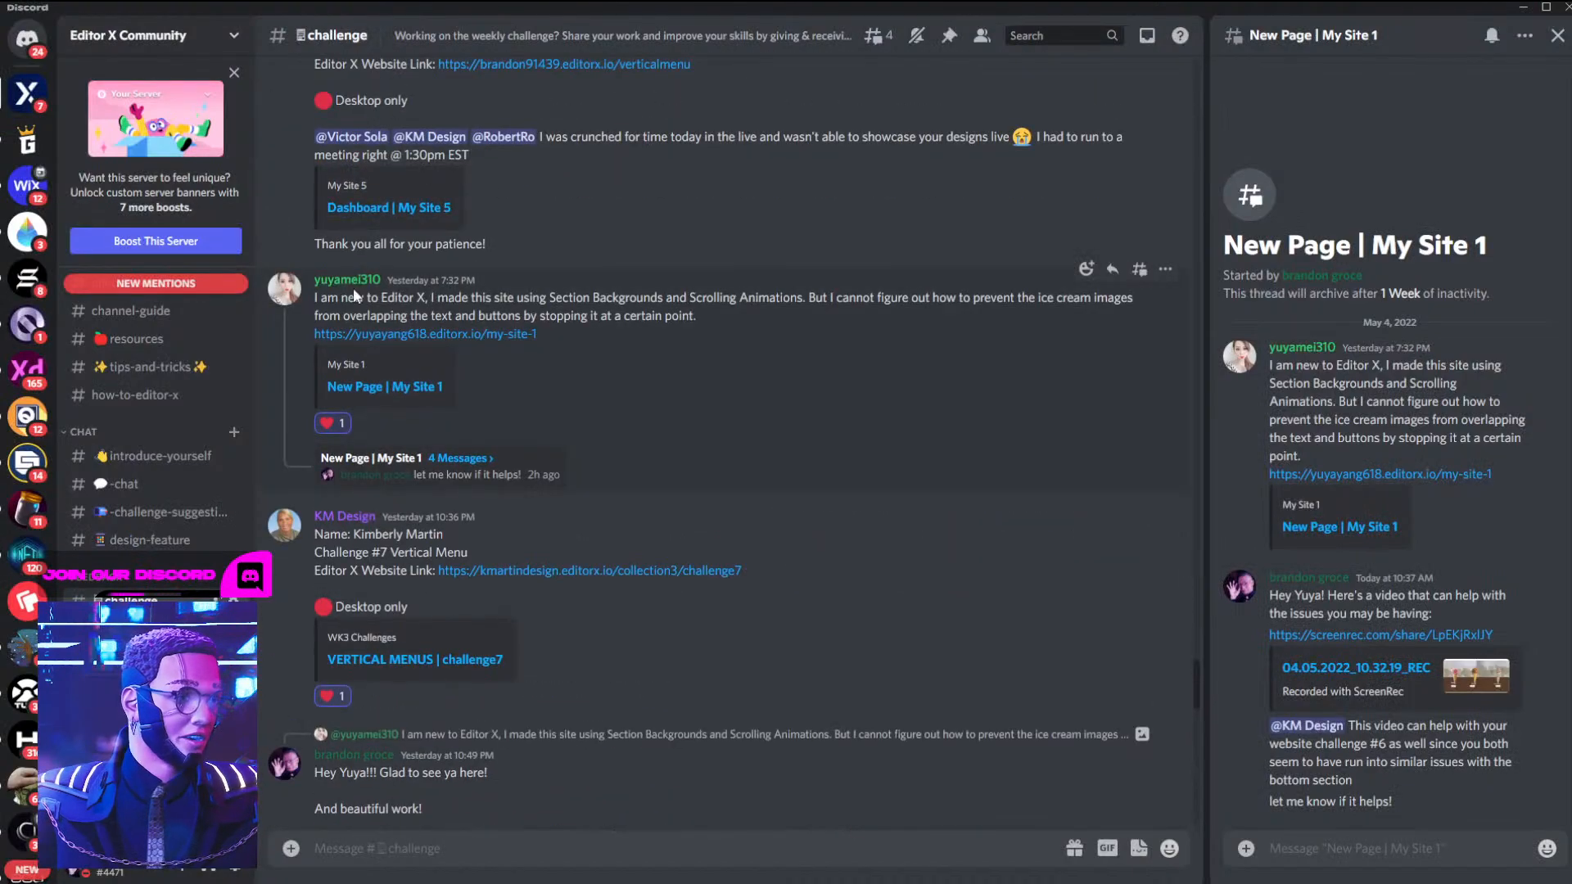
{"action": "left_click", "coordinate": [397, 334]}
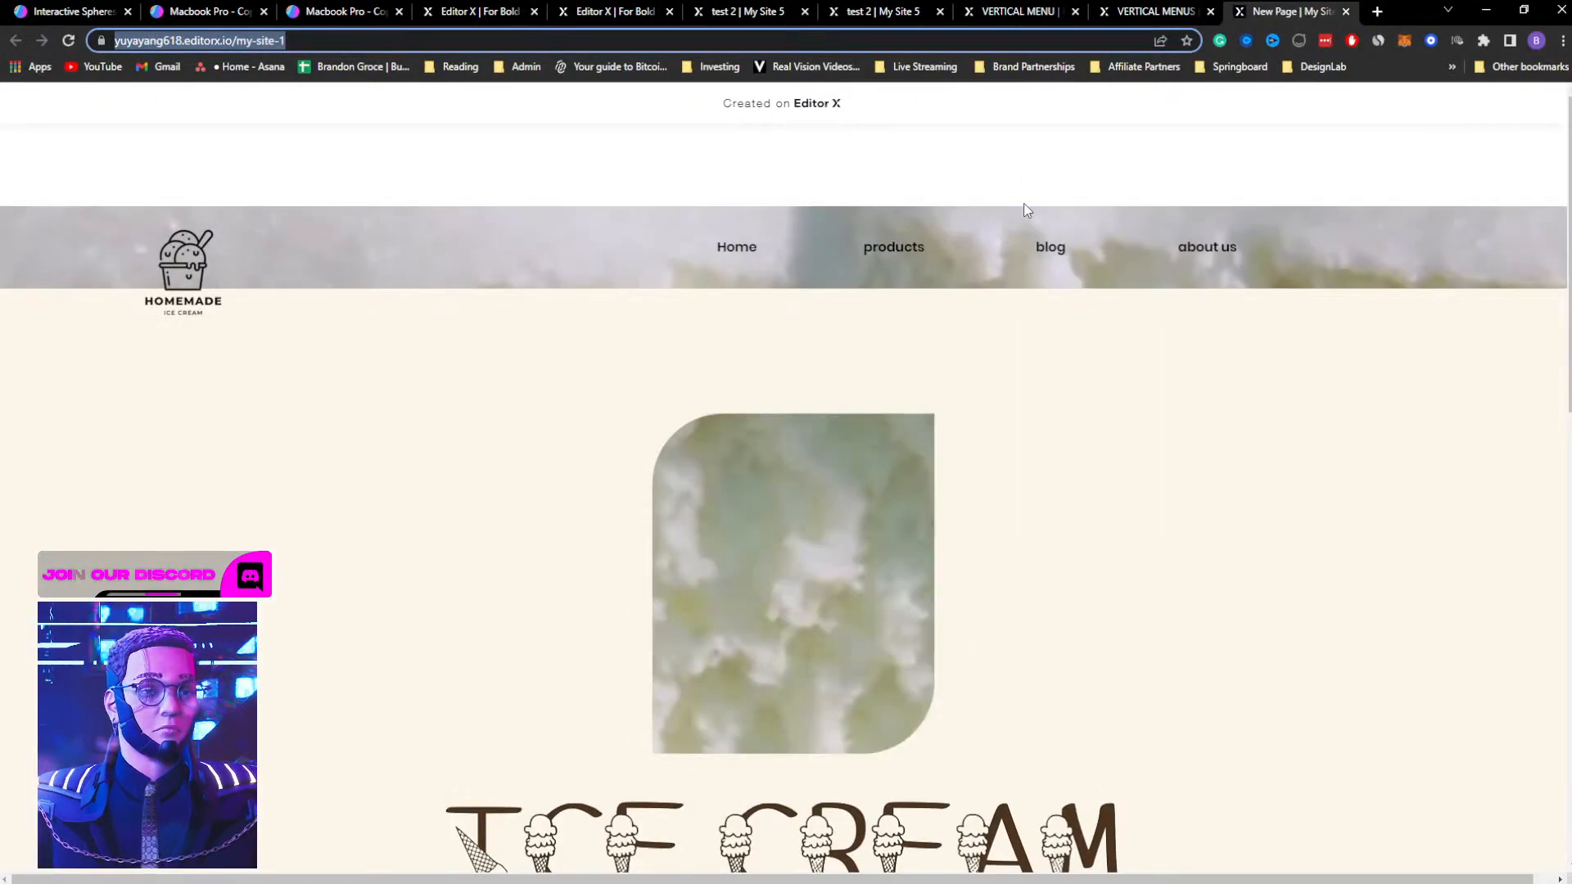
Step: Review the SpongeBob vertical menu site's character sections from Square Pants down to Plancton and return to the first section
{"action": "left_click", "coordinate": [1068, 8]}
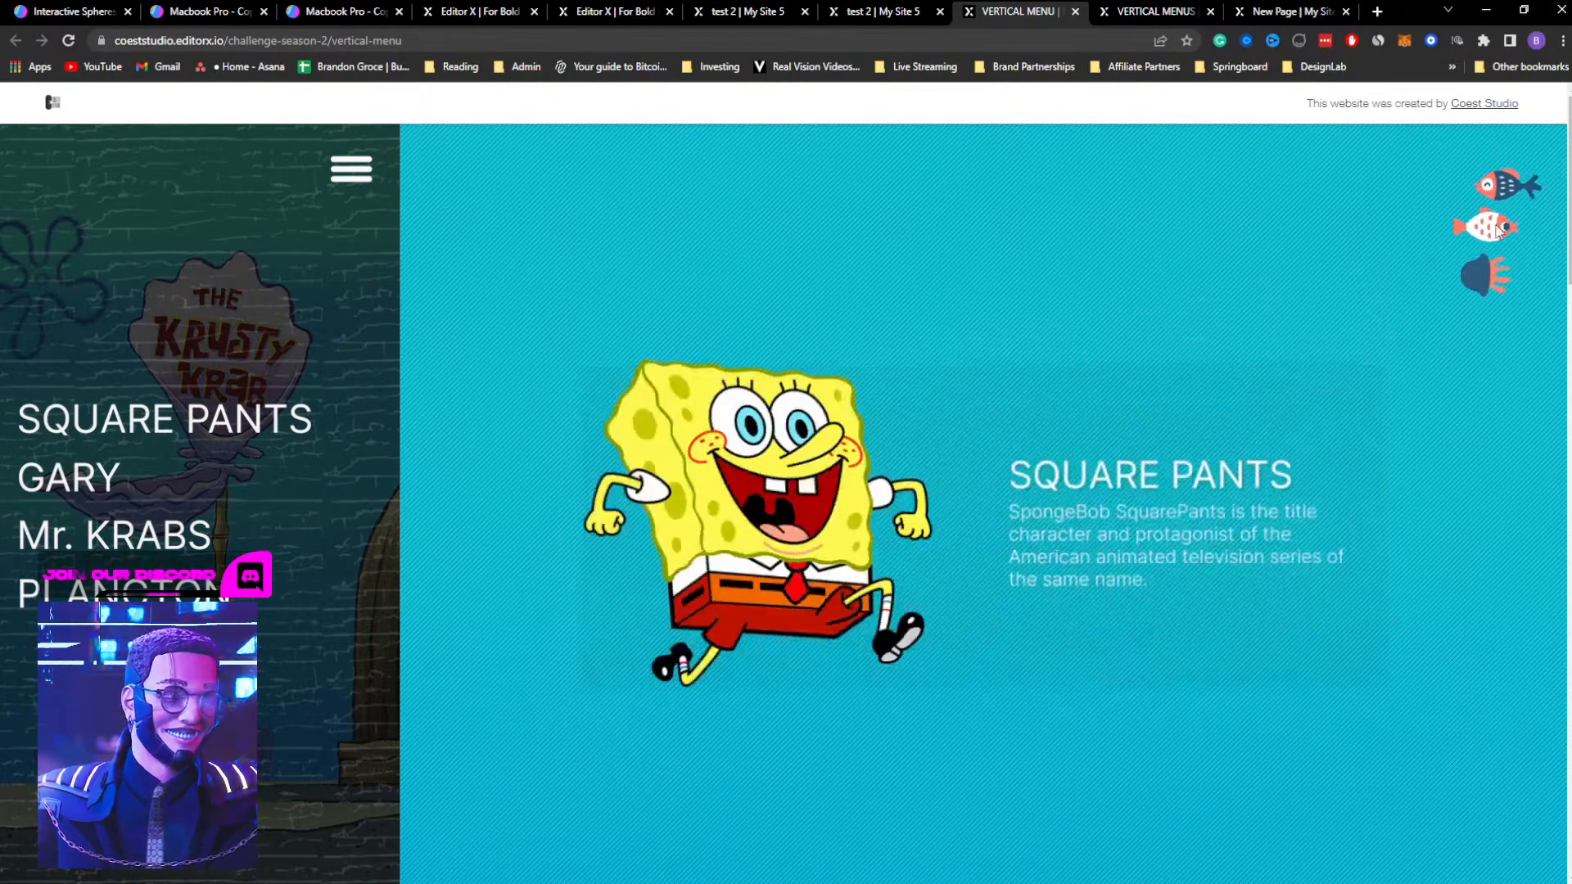
{"action": "scroll", "coordinate": [721, 274], "scroll_direction": "down", "scroll_amount": 5}
{"action": "scroll", "coordinate": [610, 513], "scroll_direction": "down", "scroll_amount": 10}
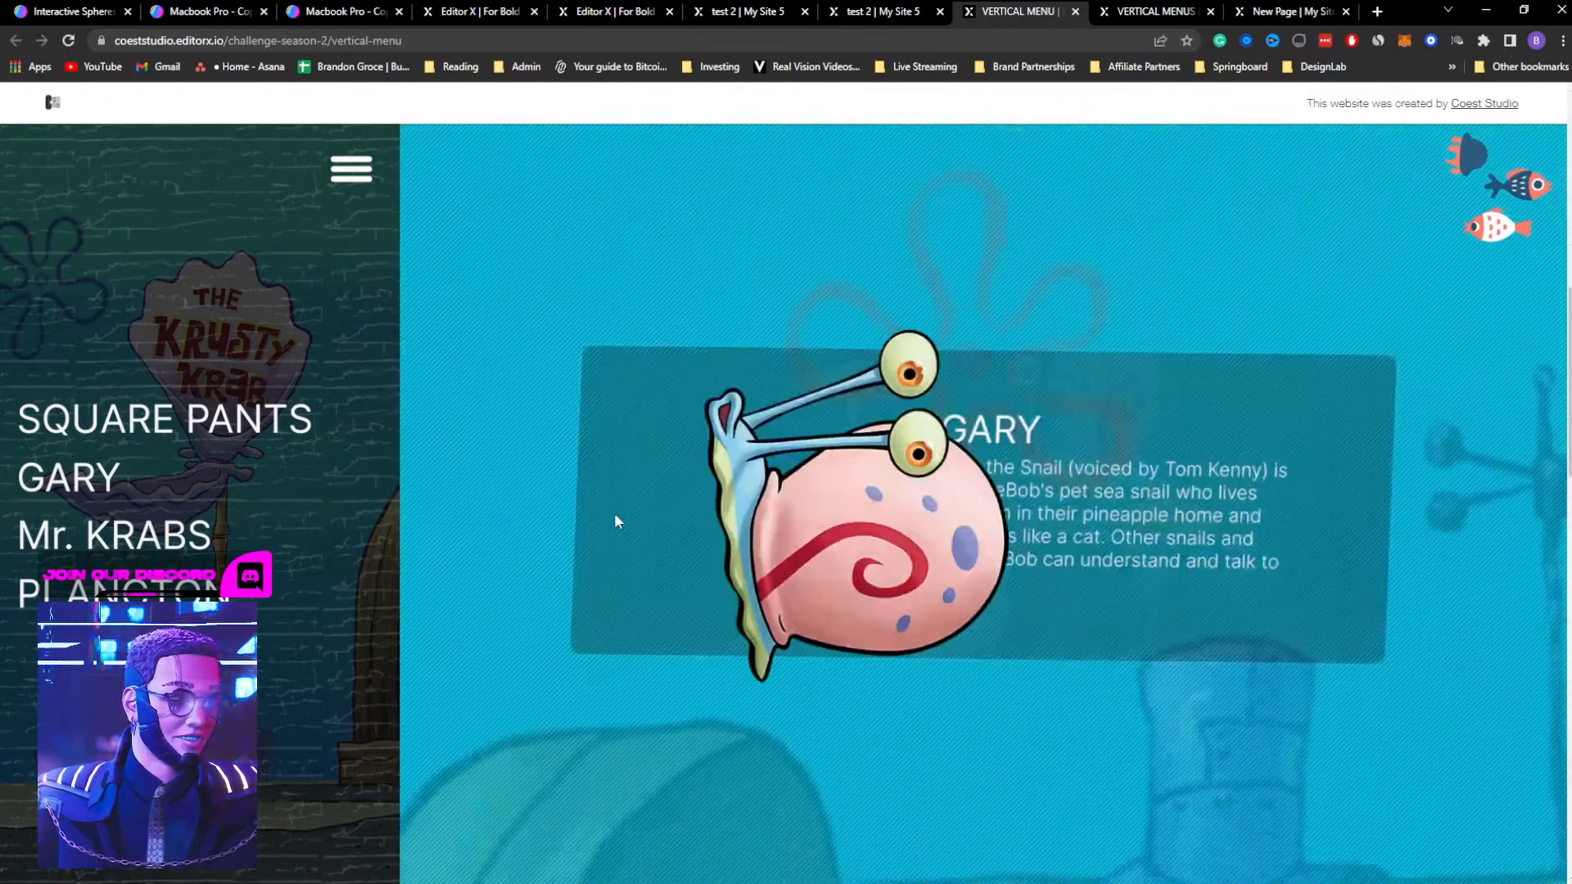
{"action": "scroll", "coordinate": [615, 511], "scroll_direction": "down", "scroll_amount": 2}
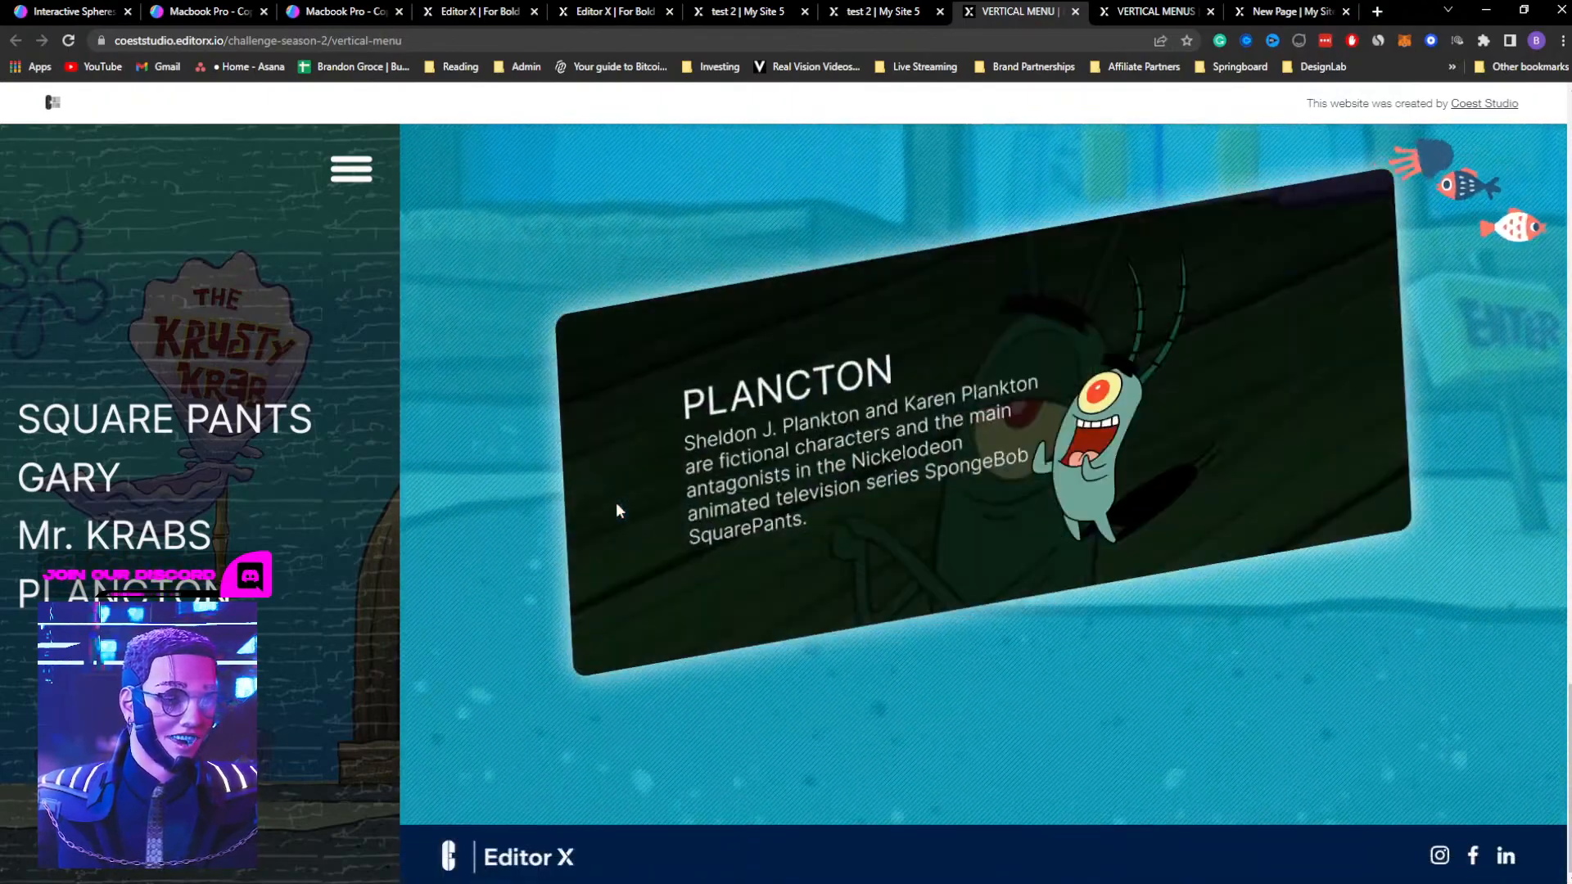
{"action": "scroll", "coordinate": [542, 484], "scroll_direction": "up", "scroll_amount": 10}
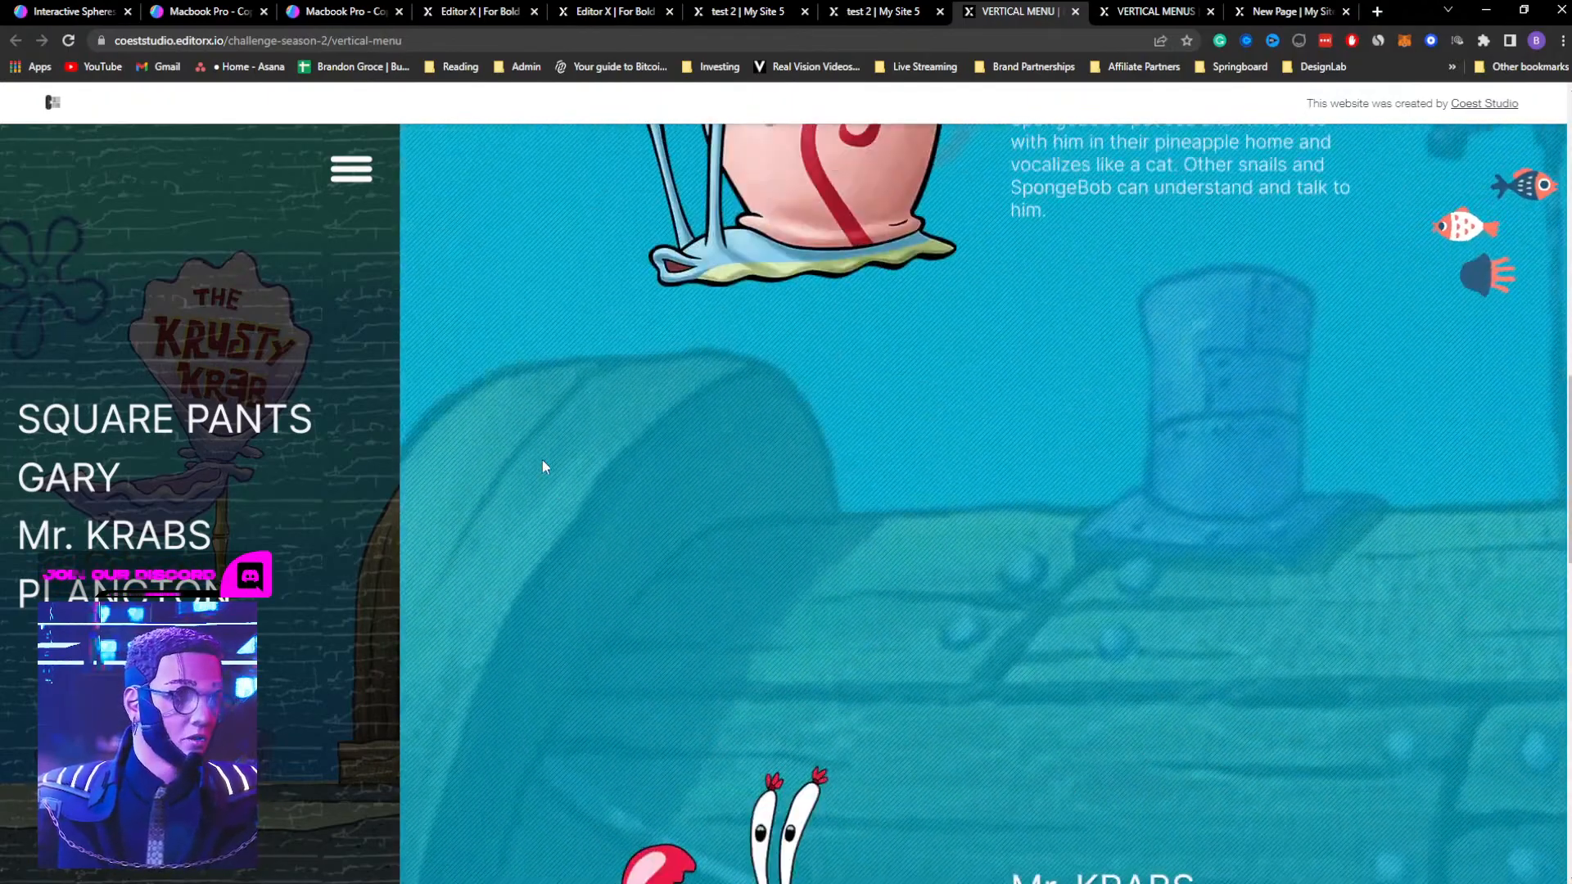
{"action": "scroll", "coordinate": [542, 461], "scroll_direction": "up", "scroll_amount": 5}
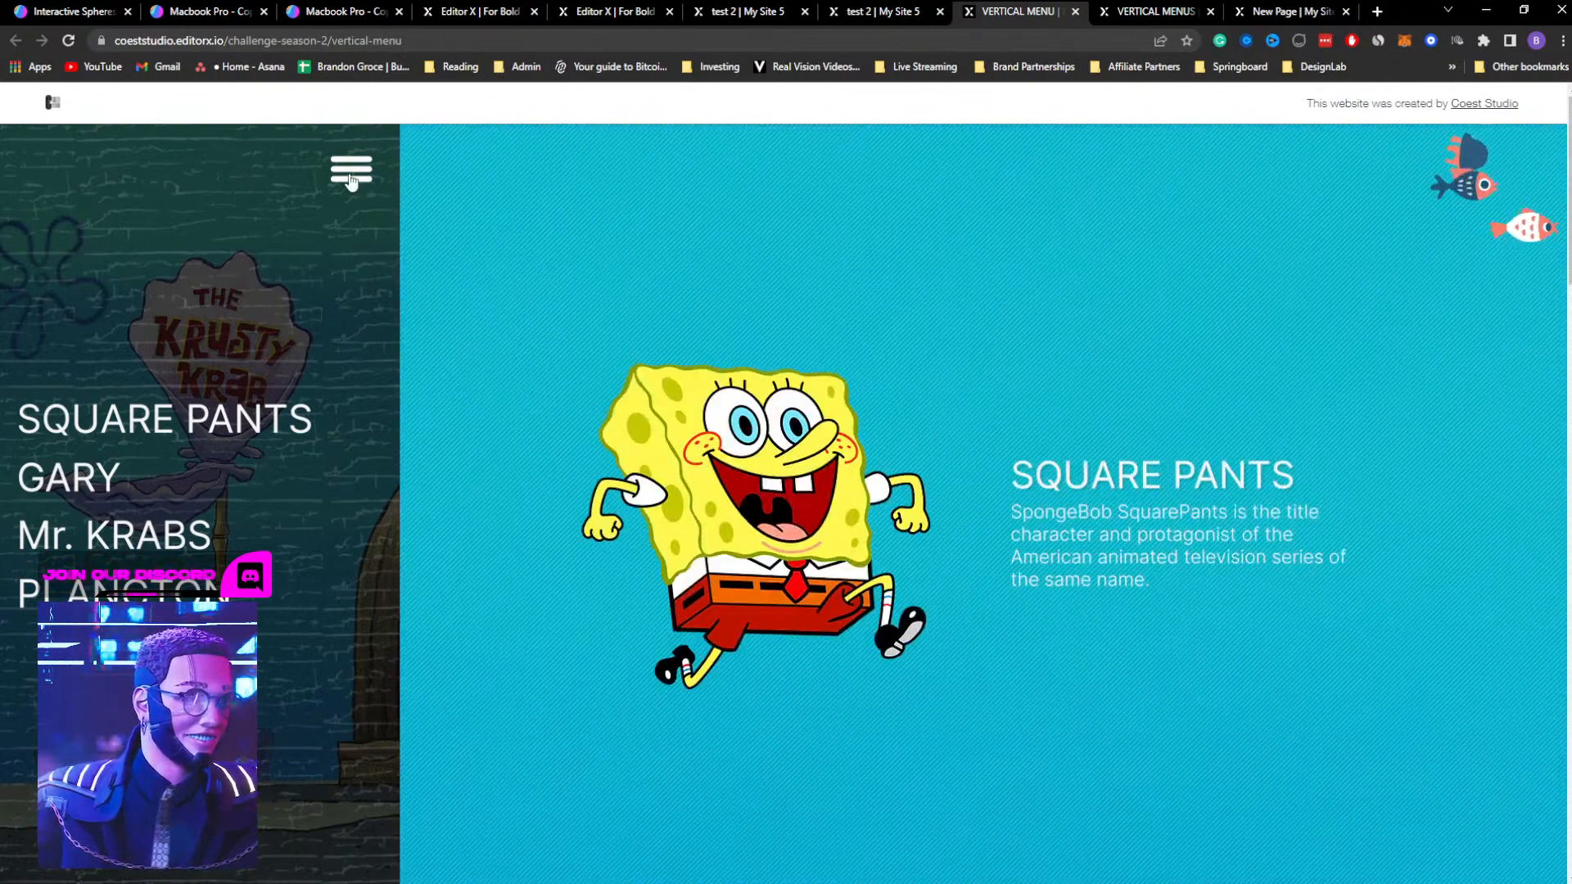
Step: Test the SpongeBob site's navigation by opening and closing the challenge menu and jumping to the Gary, Mr. Krabs and Plancton sections
{"action": "left_click", "coordinate": [349, 172]}
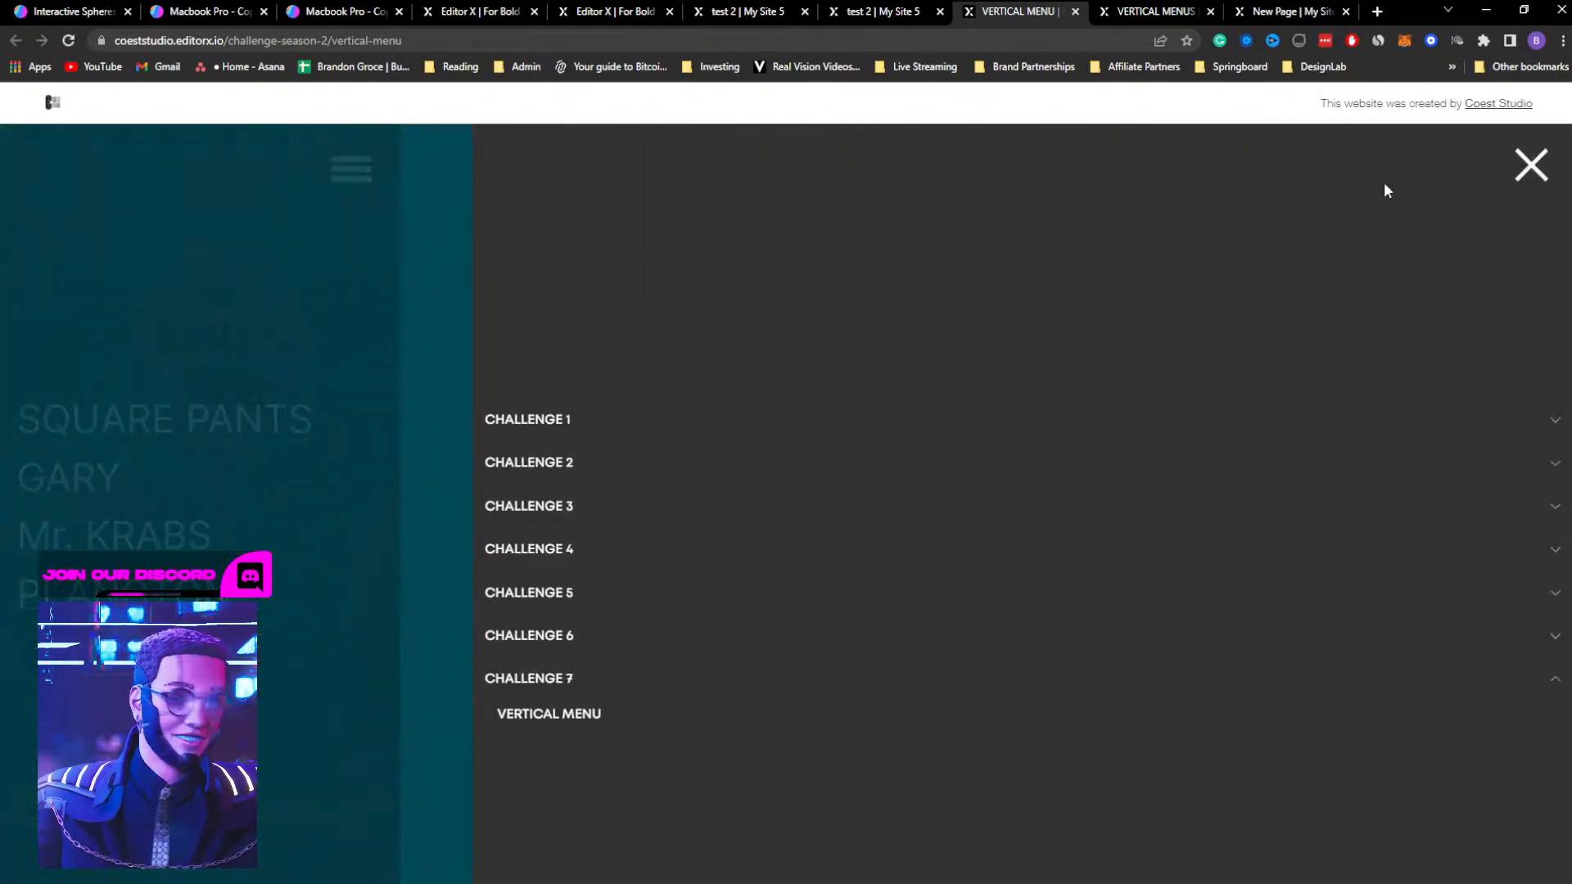
{"action": "left_click", "coordinate": [1527, 171]}
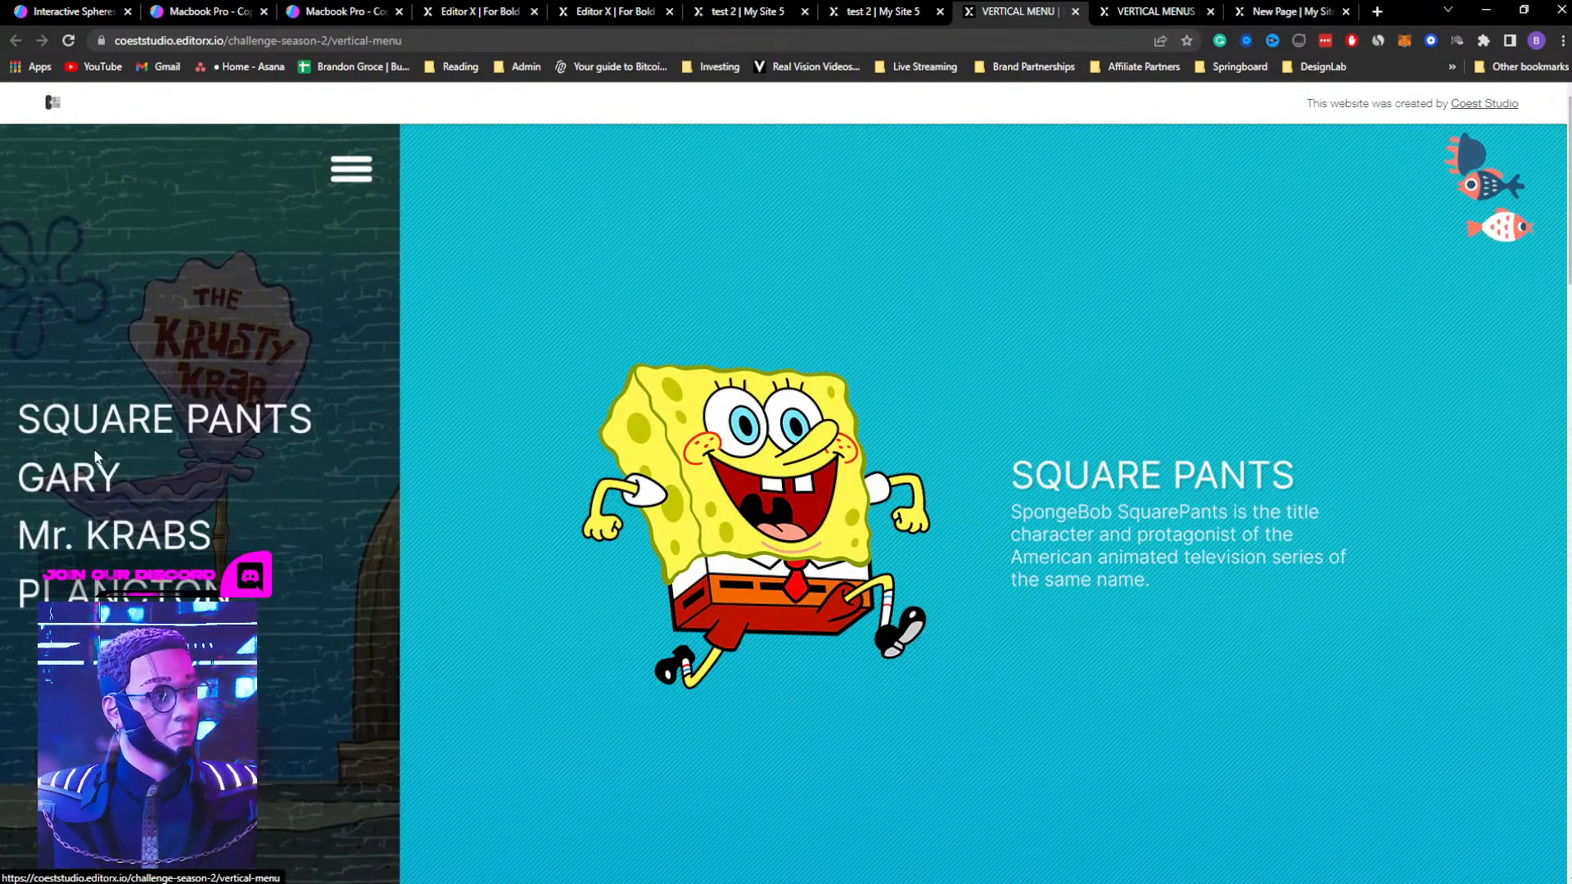
{"action": "left_click", "coordinate": [78, 477]}
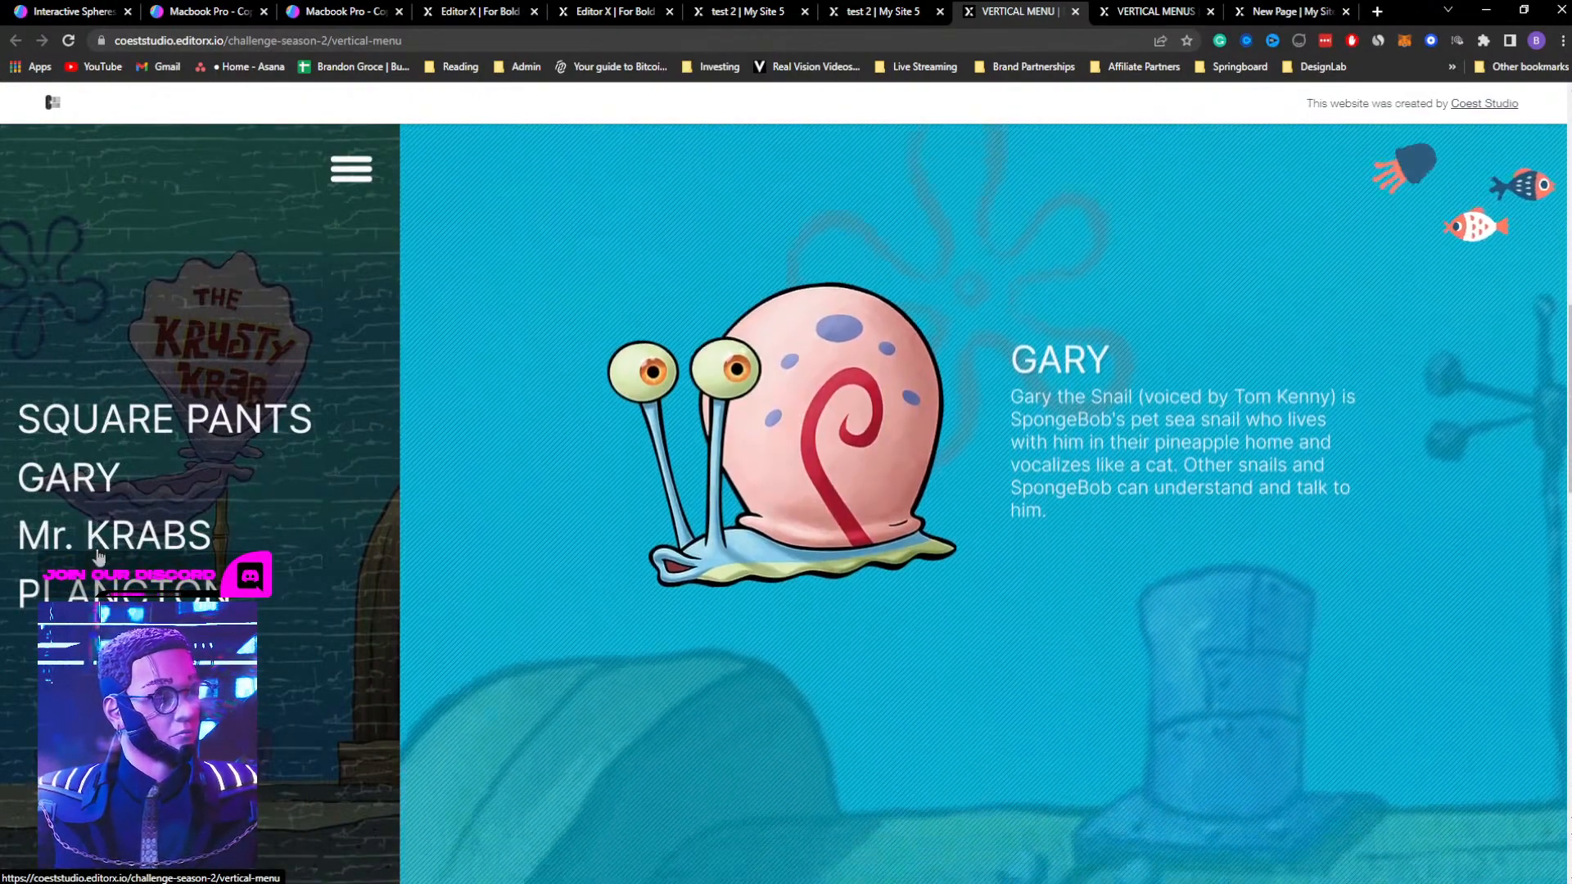
{"action": "left_click", "coordinate": [96, 543]}
{"action": "left_click", "coordinate": [106, 594]}
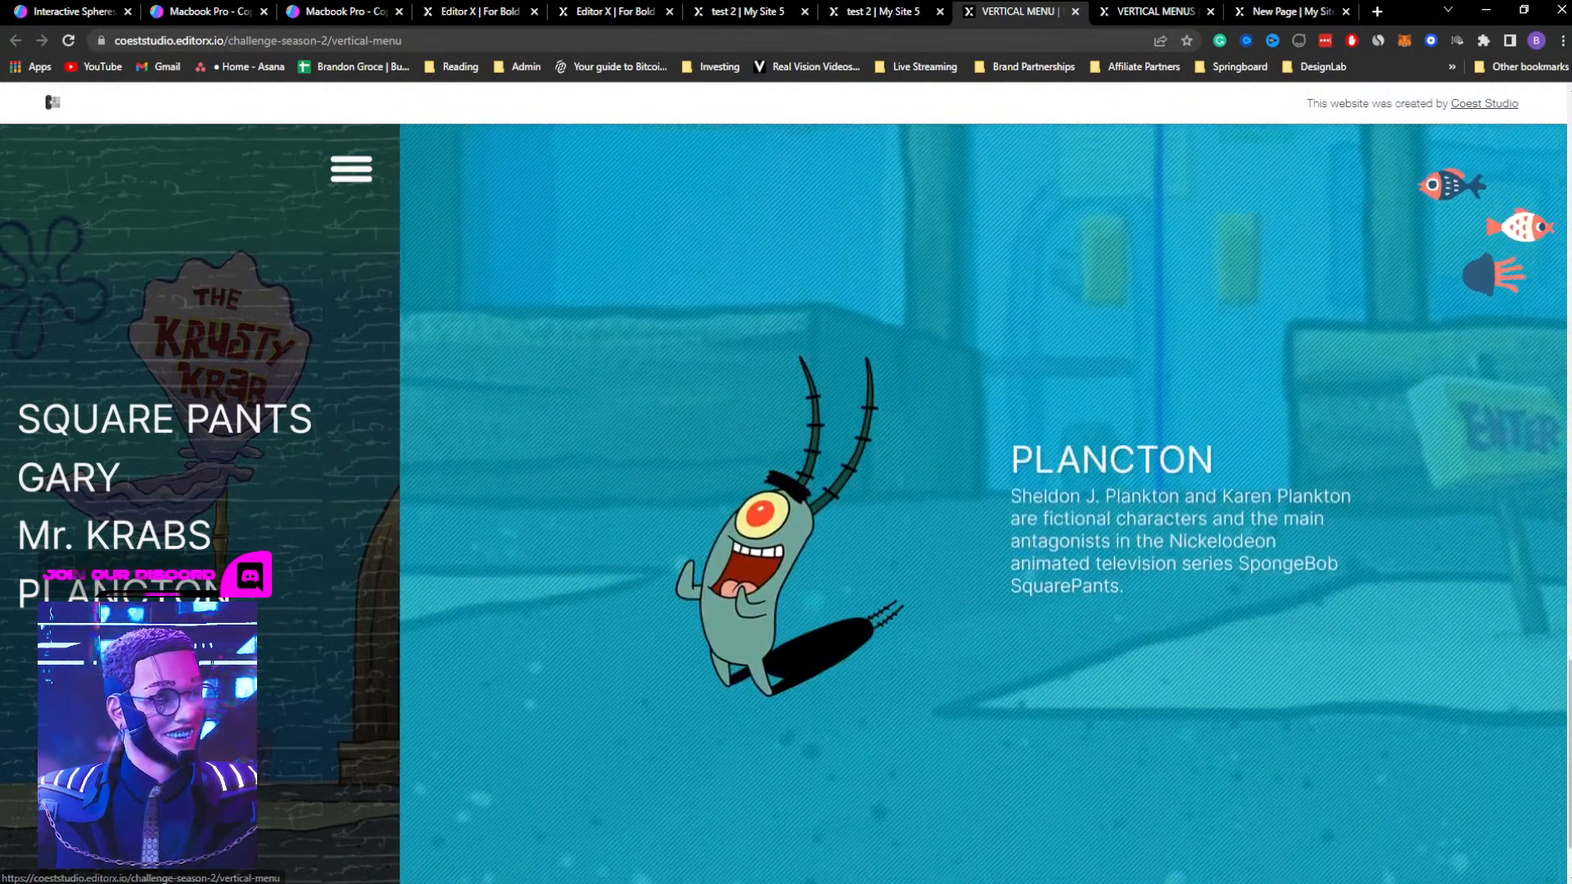
Step: Examine the Soul to Source vertical menu submission from its Beauty hero down to the section introducing the new product line
{"action": "left_click", "coordinate": [1133, 14]}
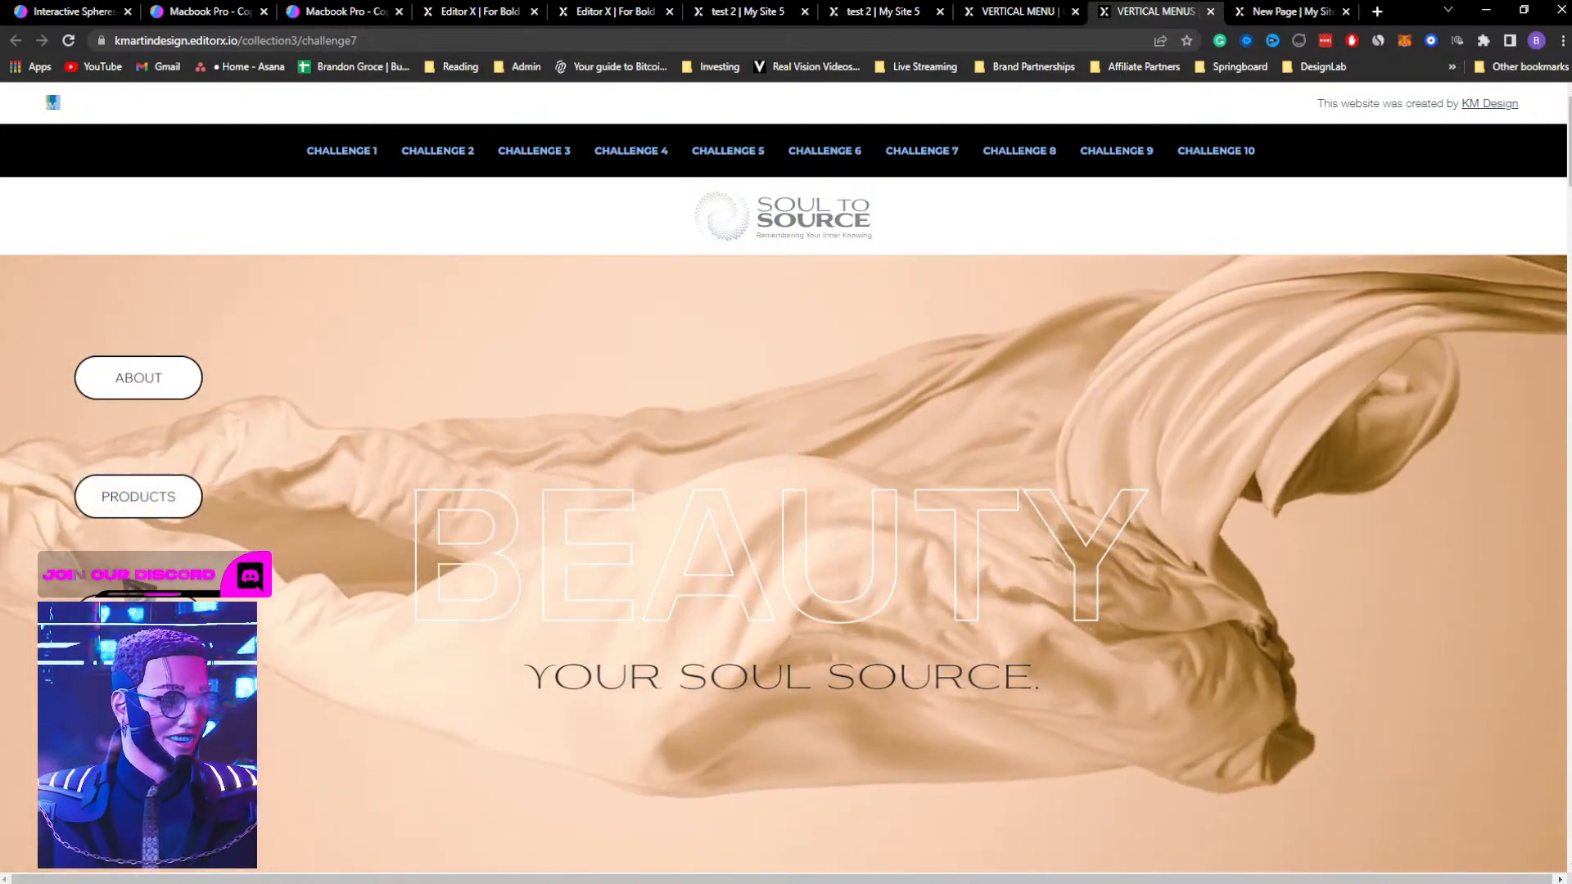
{"action": "scroll", "coordinate": [542, 491], "scroll_direction": "down", "scroll_amount": 2}
{"action": "scroll", "coordinate": [543, 491], "scroll_direction": "down", "scroll_amount": 6}
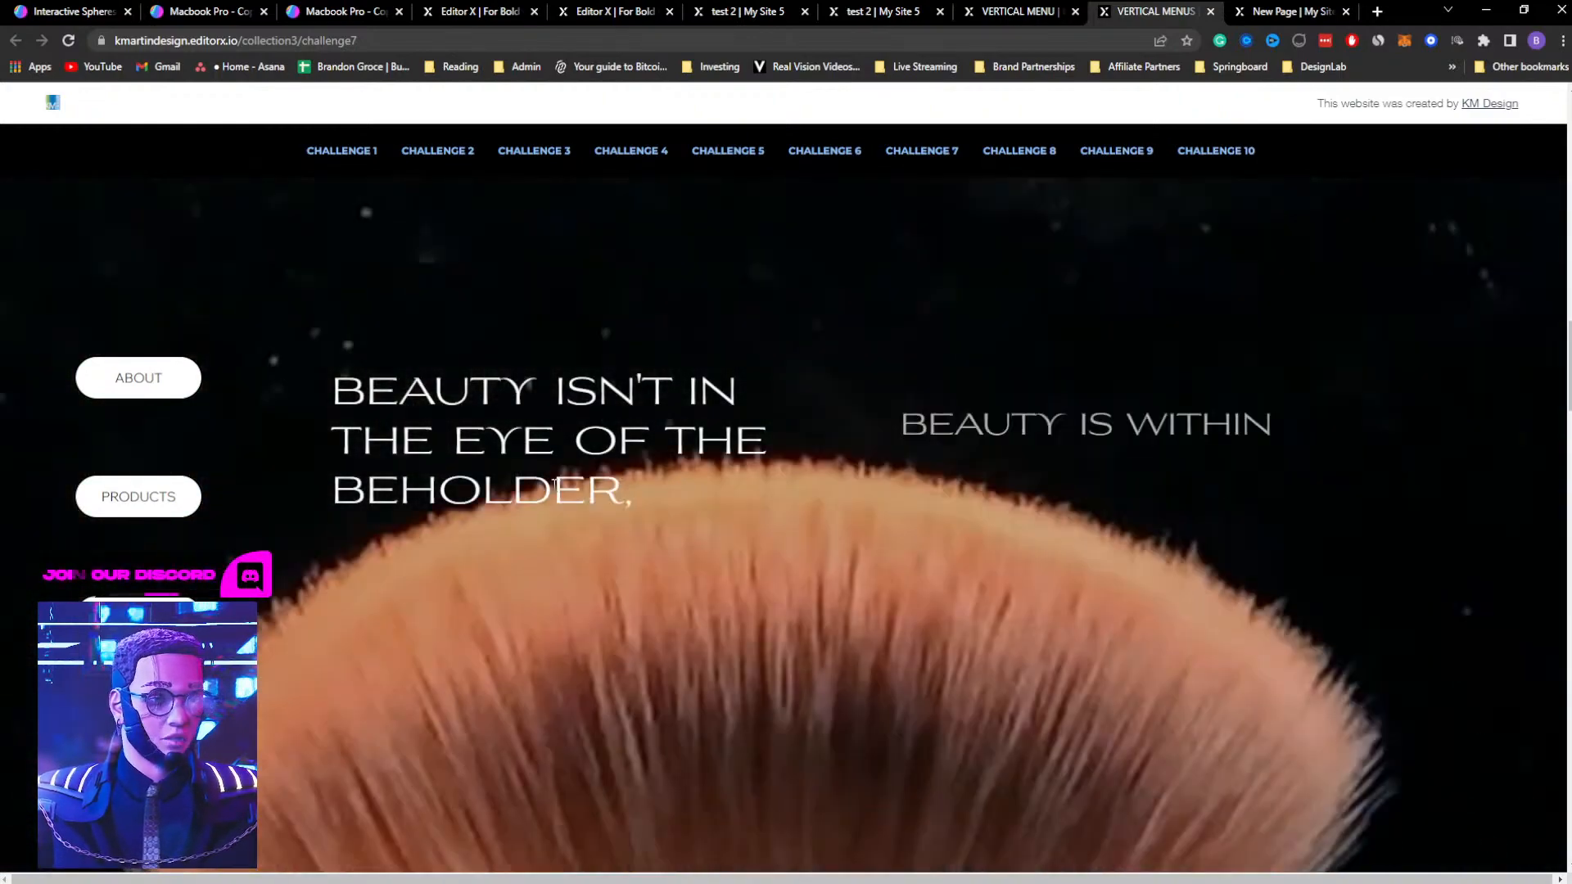
{"action": "scroll", "coordinate": [559, 485], "scroll_direction": "down", "scroll_amount": 3}
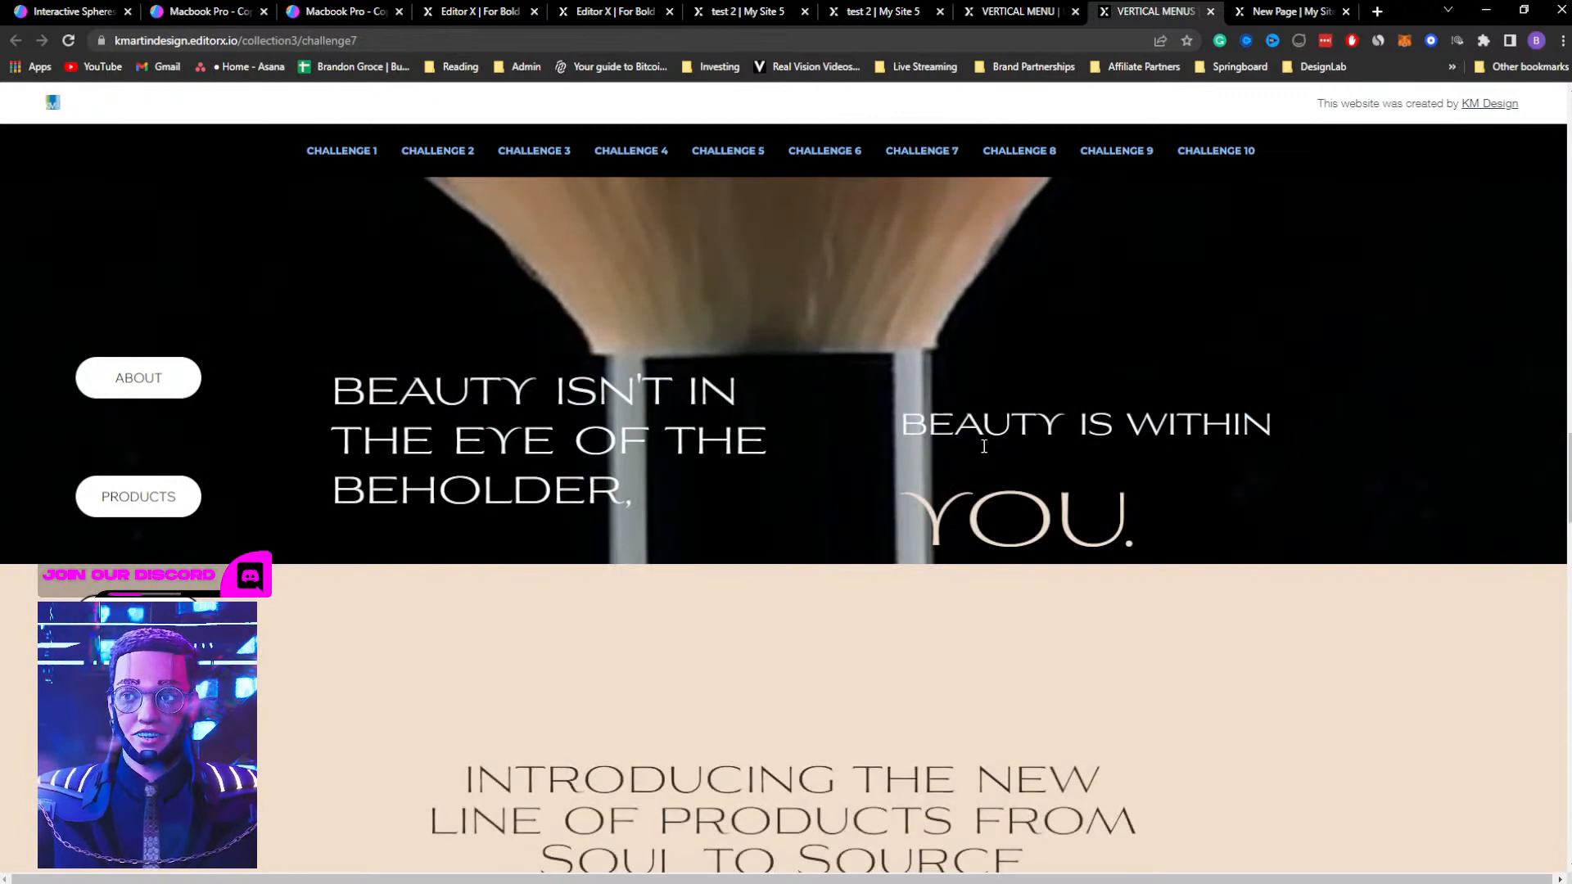
{"action": "scroll", "coordinate": [985, 446], "scroll_direction": "down", "scroll_amount": 5}
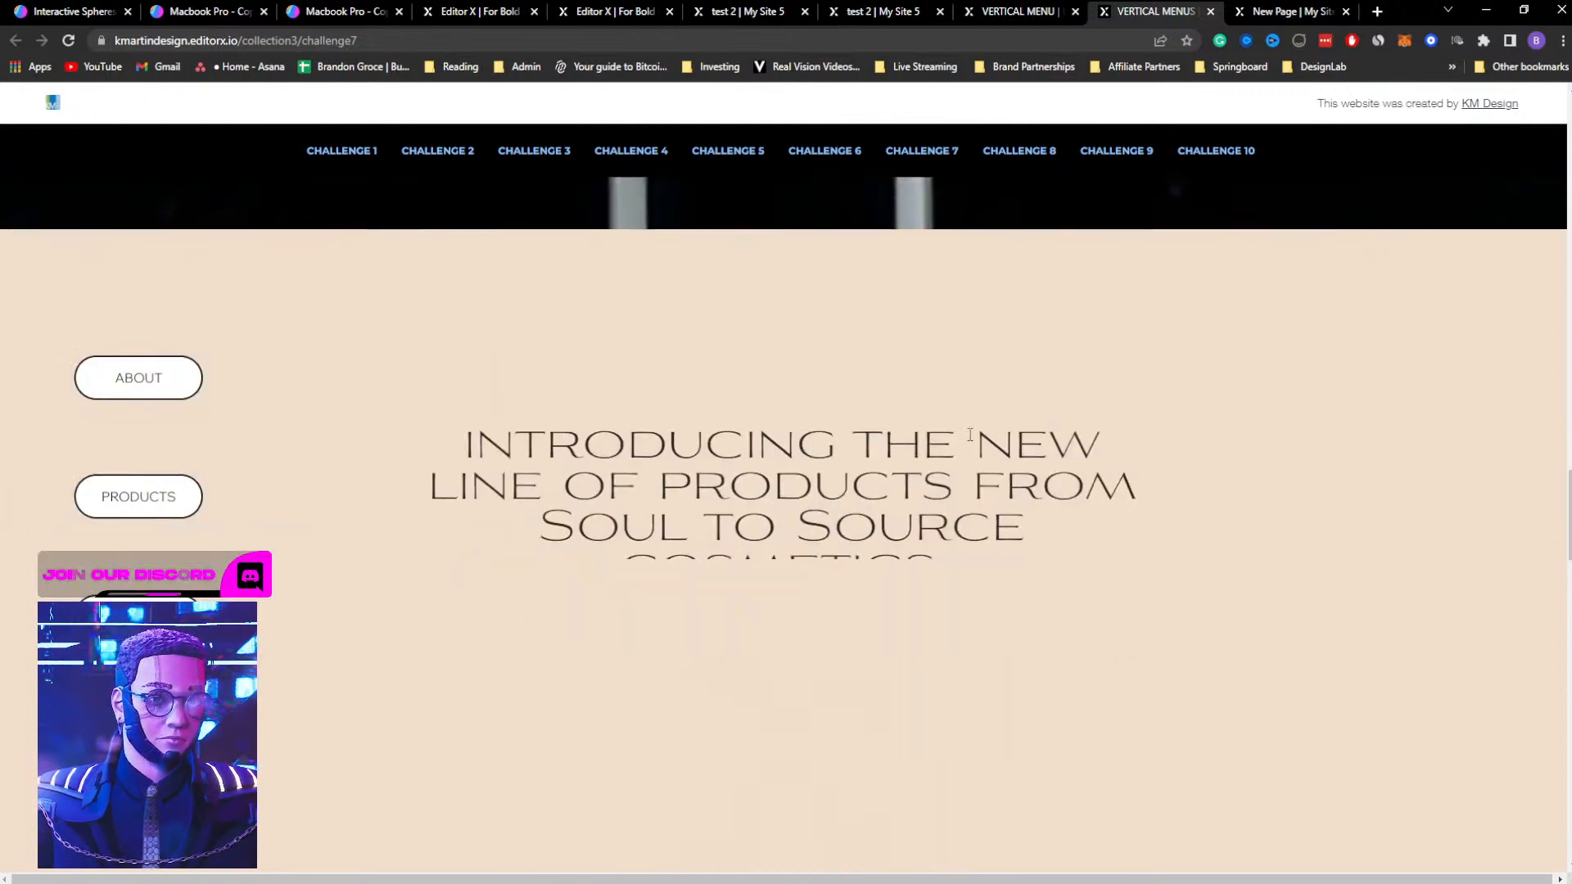
Step: Close both Editor X editor pages, both live test 2 pages and the SpongeBob vertical menu page in the browser
{"action": "left_click", "coordinate": [512, 12]}
{"action": "left_click", "coordinate": [536, 12]}
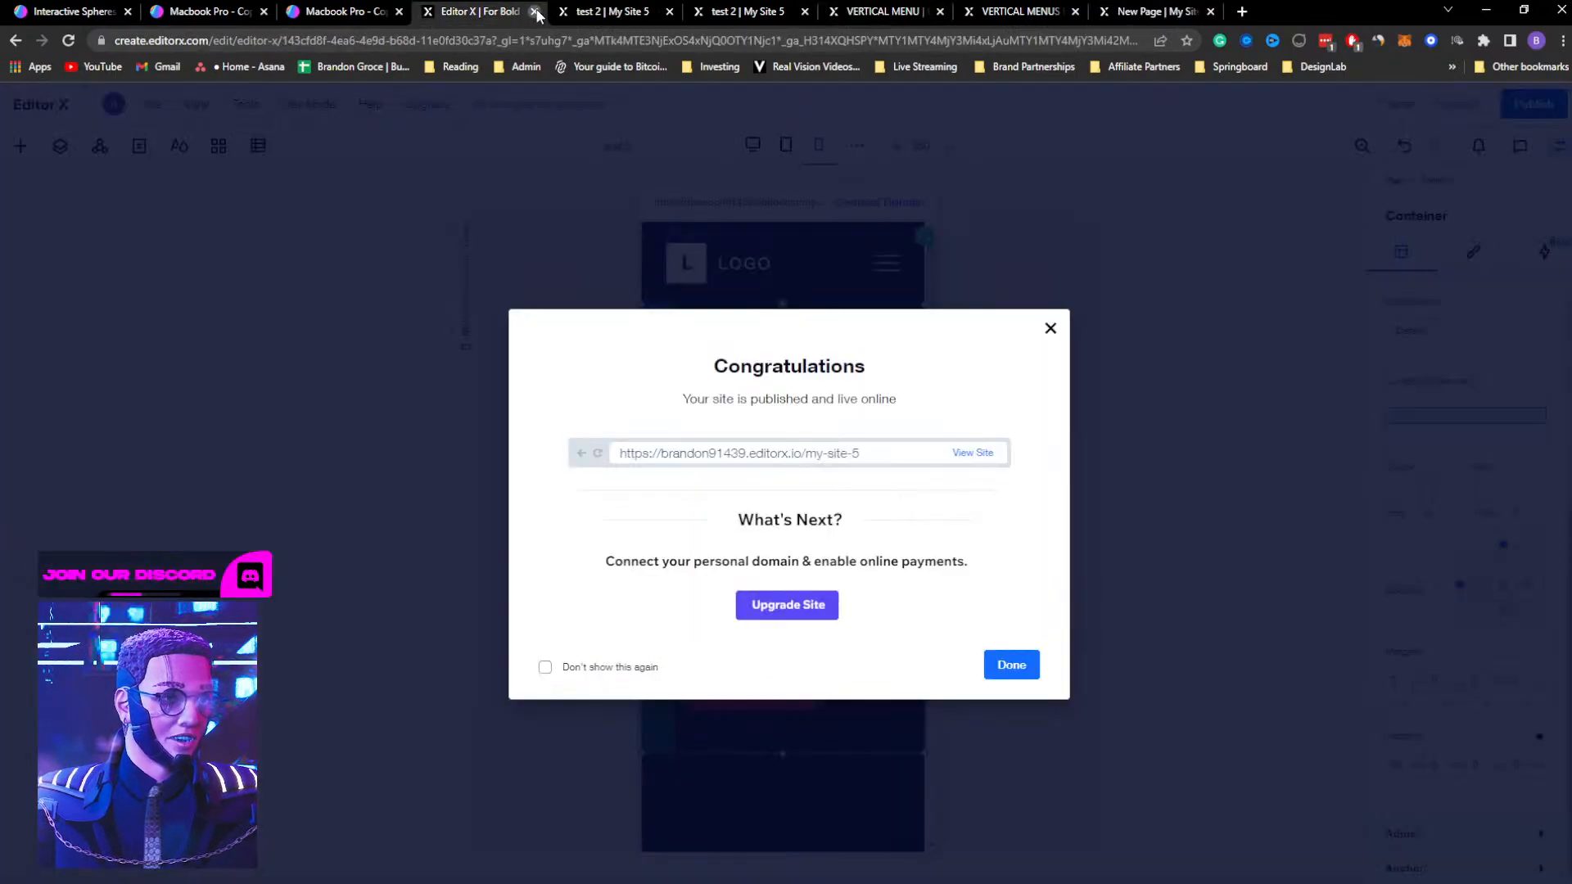
{"action": "left_click", "coordinate": [537, 12]}
{"action": "left_click", "coordinate": [536, 12]}
{"action": "left_click", "coordinate": [537, 12]}
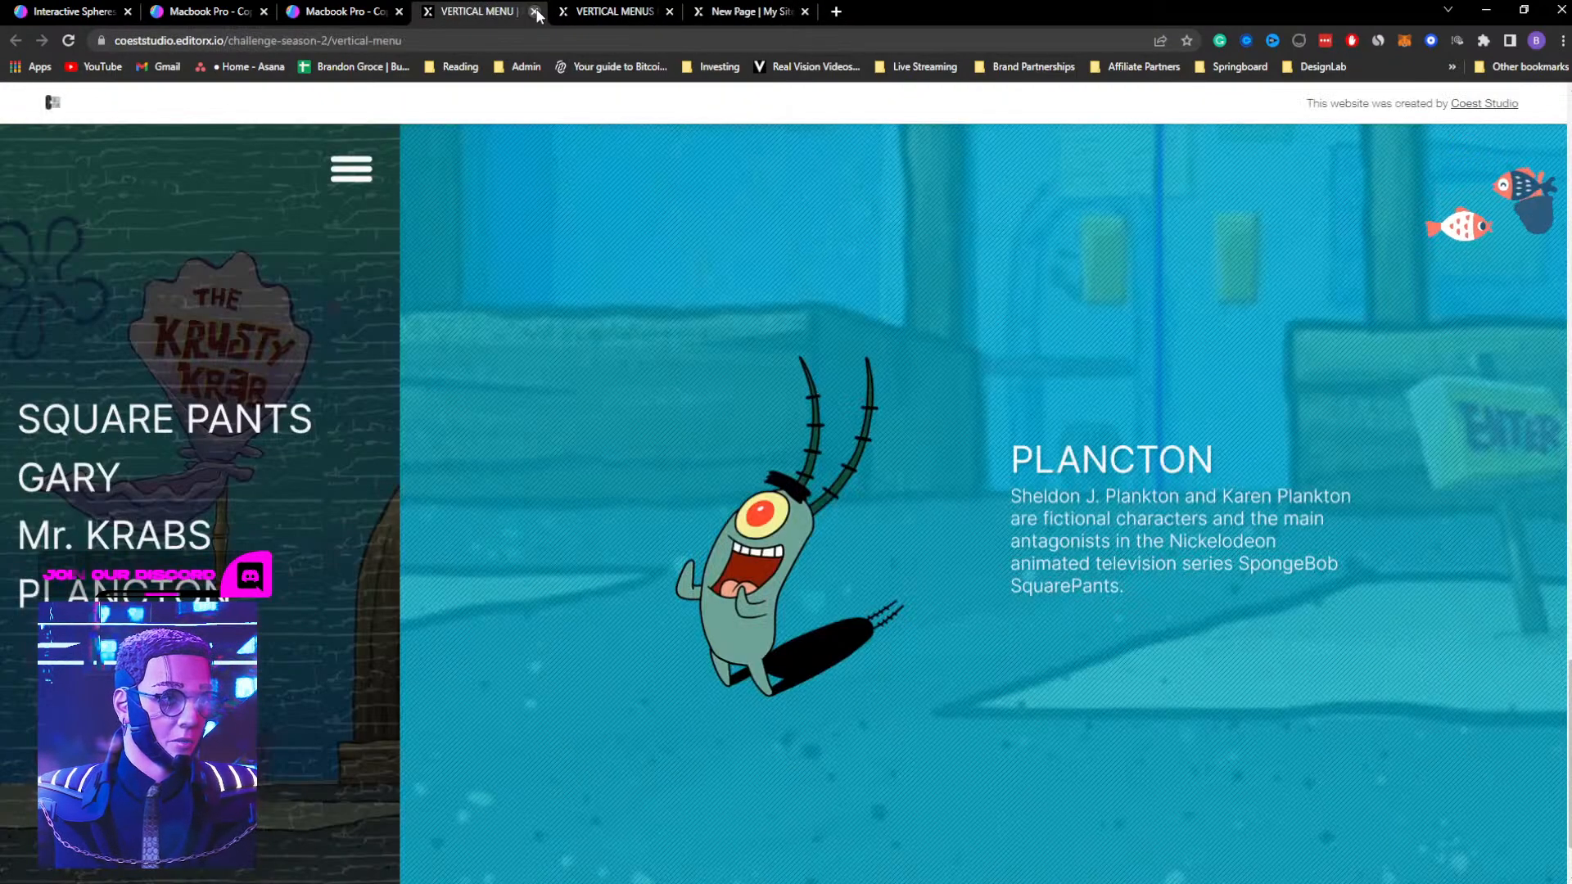
{"action": "left_click", "coordinate": [536, 12]}
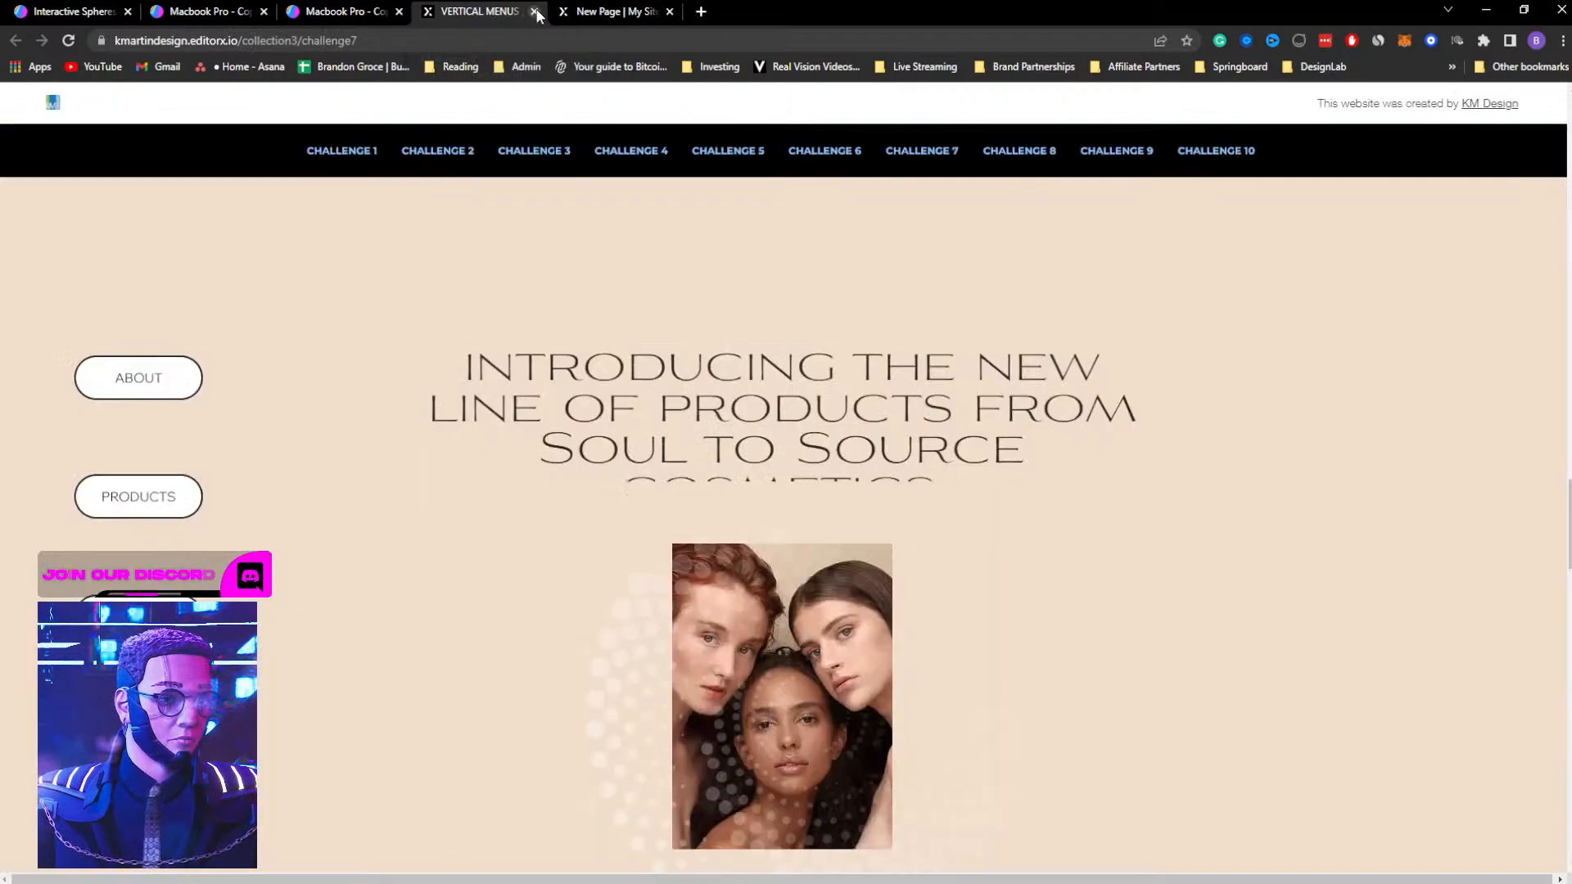
Step: Review the rest of the Soul to Source page down to its footer, including the closing beauty section, and return to the product introduction image
{"action": "scroll", "coordinate": [680, 393], "scroll_direction": "down", "scroll_amount": 5}
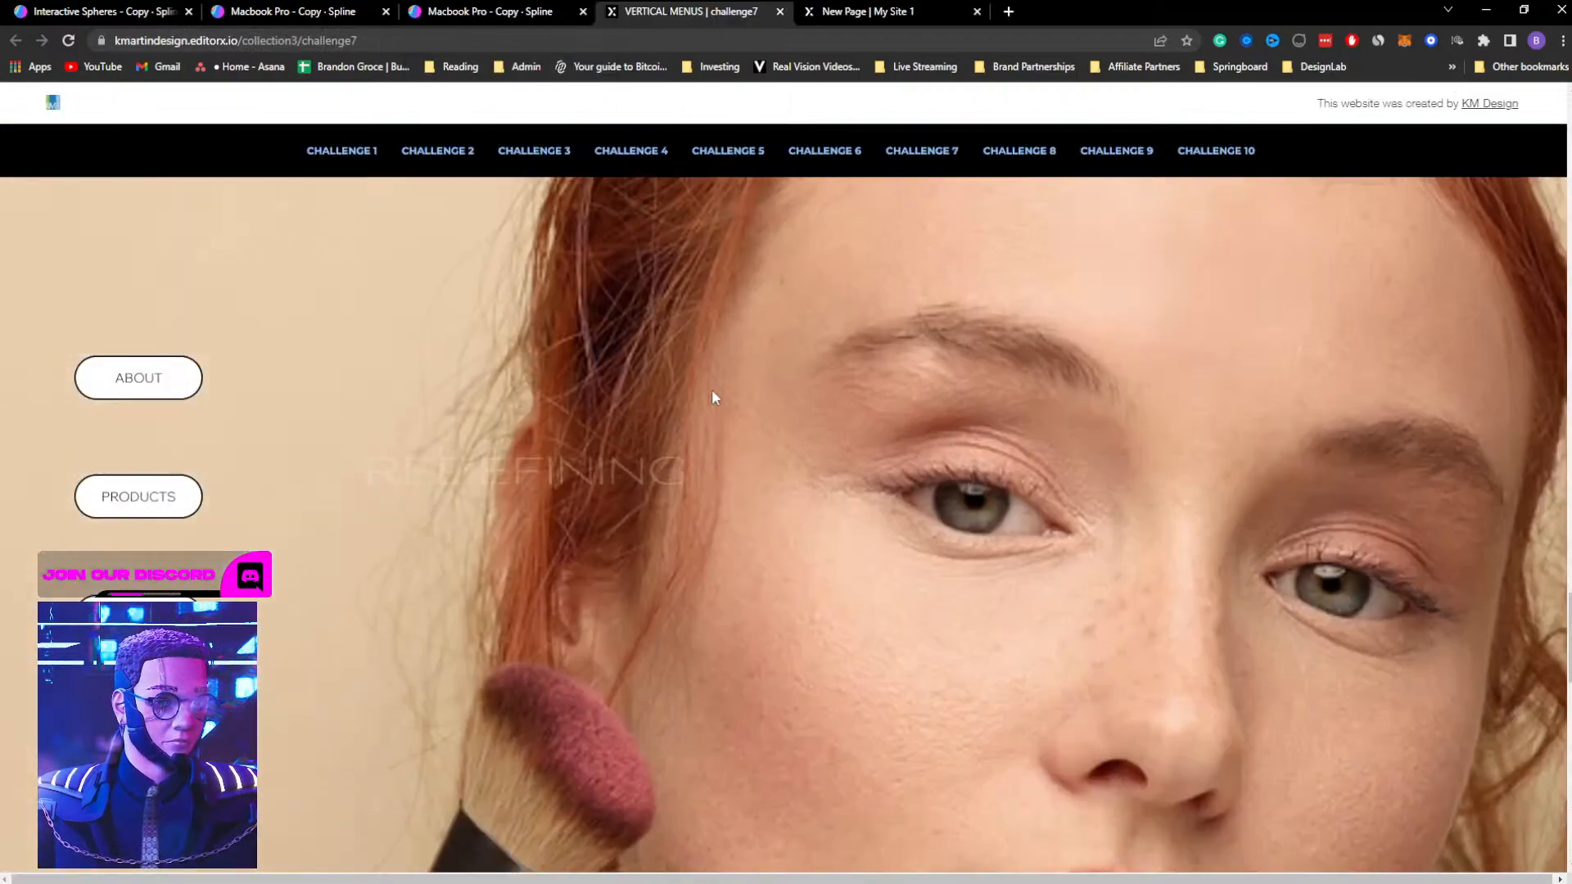
{"action": "scroll", "coordinate": [712, 392], "scroll_direction": "down", "scroll_amount": 10}
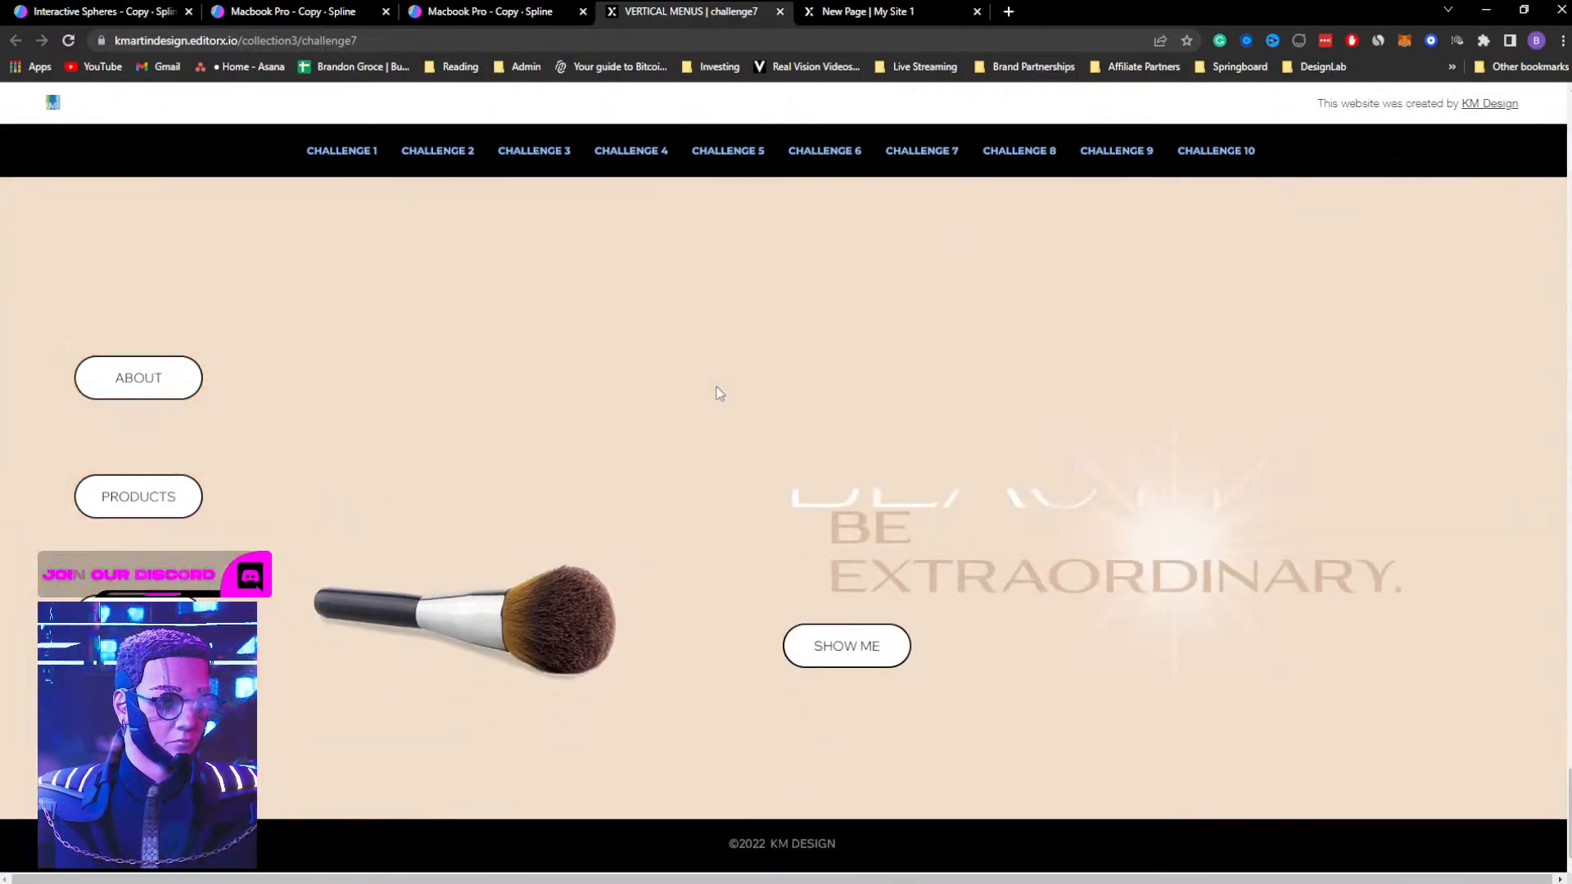
{"action": "mouse_move", "coordinate": [801, 499]}
{"action": "left_mouse_down"}
{"action": "mouse_move", "coordinate": [1021, 503]}
{"action": "mouse_move", "coordinate": [975, 422]}
{"action": "left_mouse_up"}
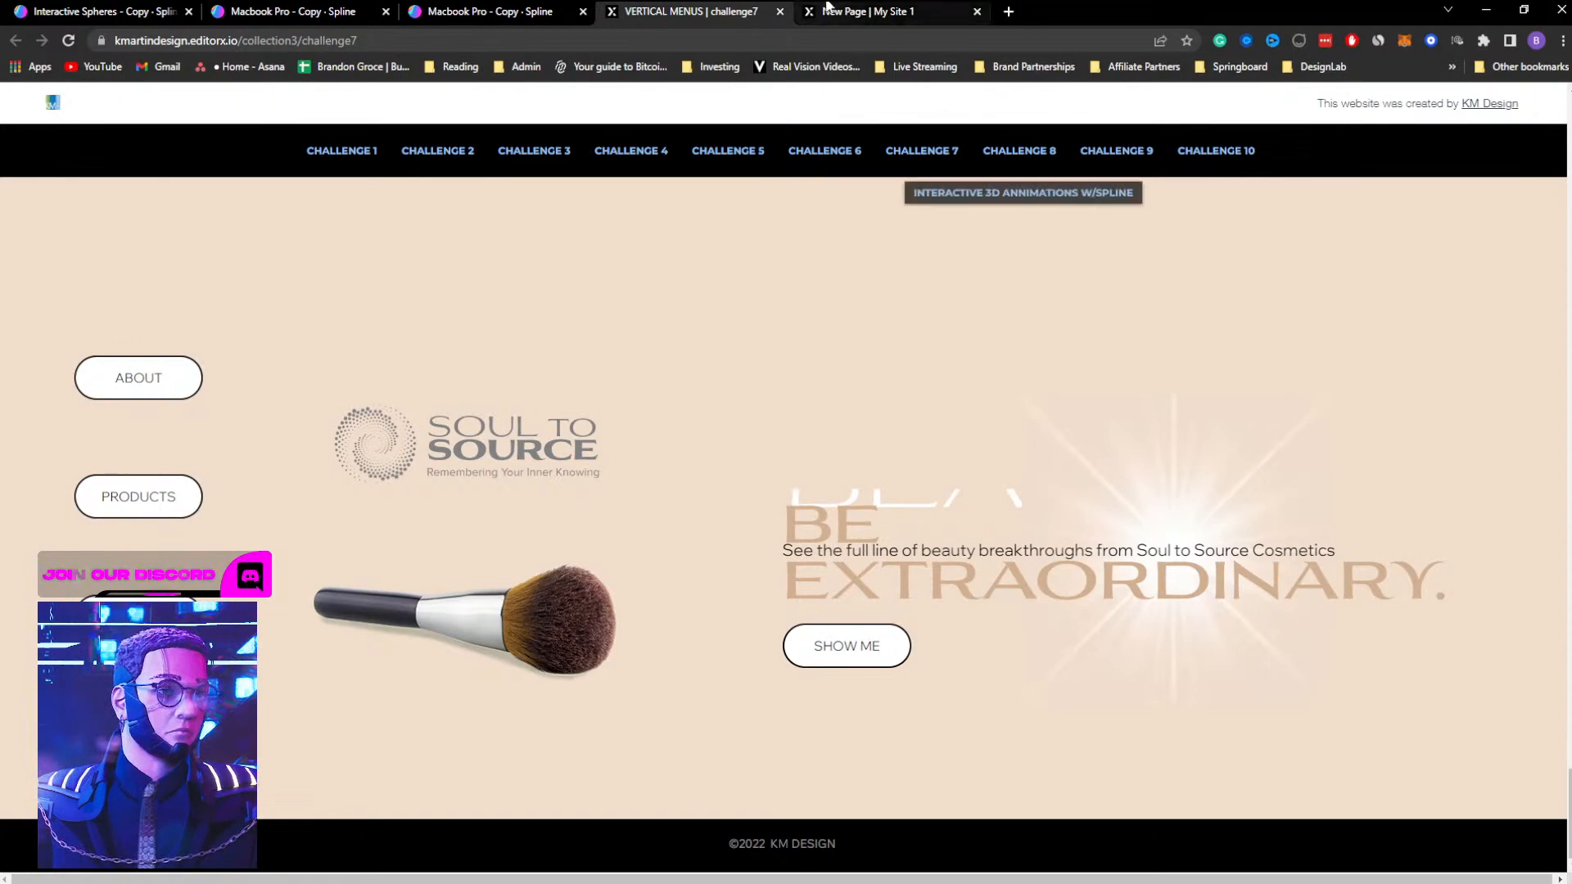
{"action": "scroll", "coordinate": [914, 525], "scroll_direction": "up", "scroll_amount": 9}
{"action": "scroll", "coordinate": [915, 525], "scroll_direction": "up", "scroll_amount": 5}
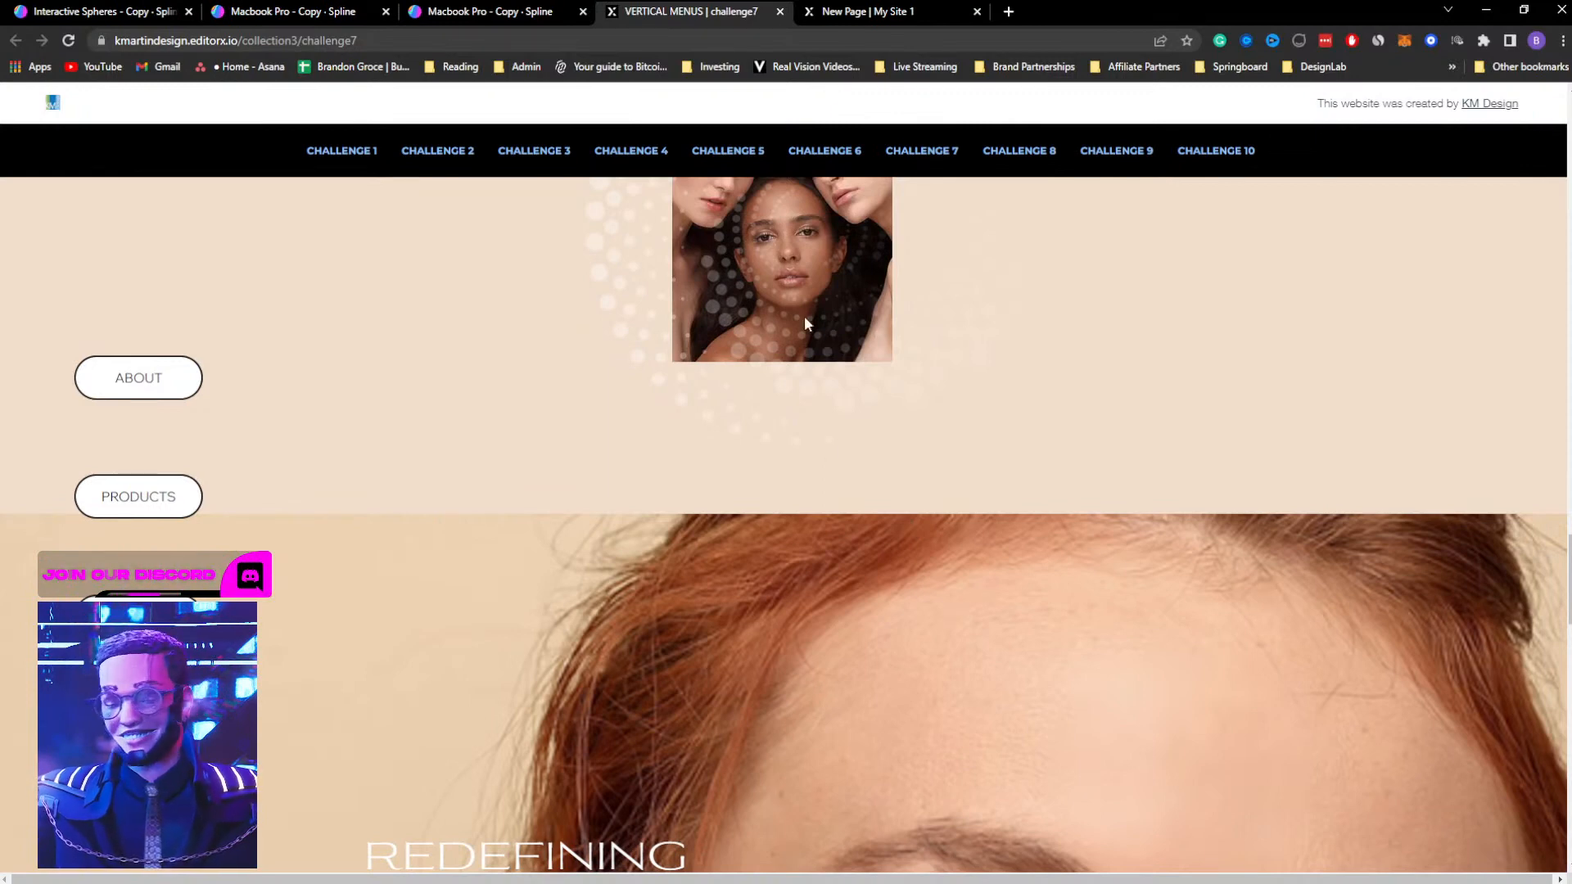
Step: Switch to the Homemade Ice Cream submission and examine its hero, Ice Cream title and Your Favorite Ice Cream section, returning to the hero
{"action": "left_click", "coordinate": [907, 15]}
{"action": "scroll", "coordinate": [557, 294], "scroll_direction": "down", "scroll_amount": 2}
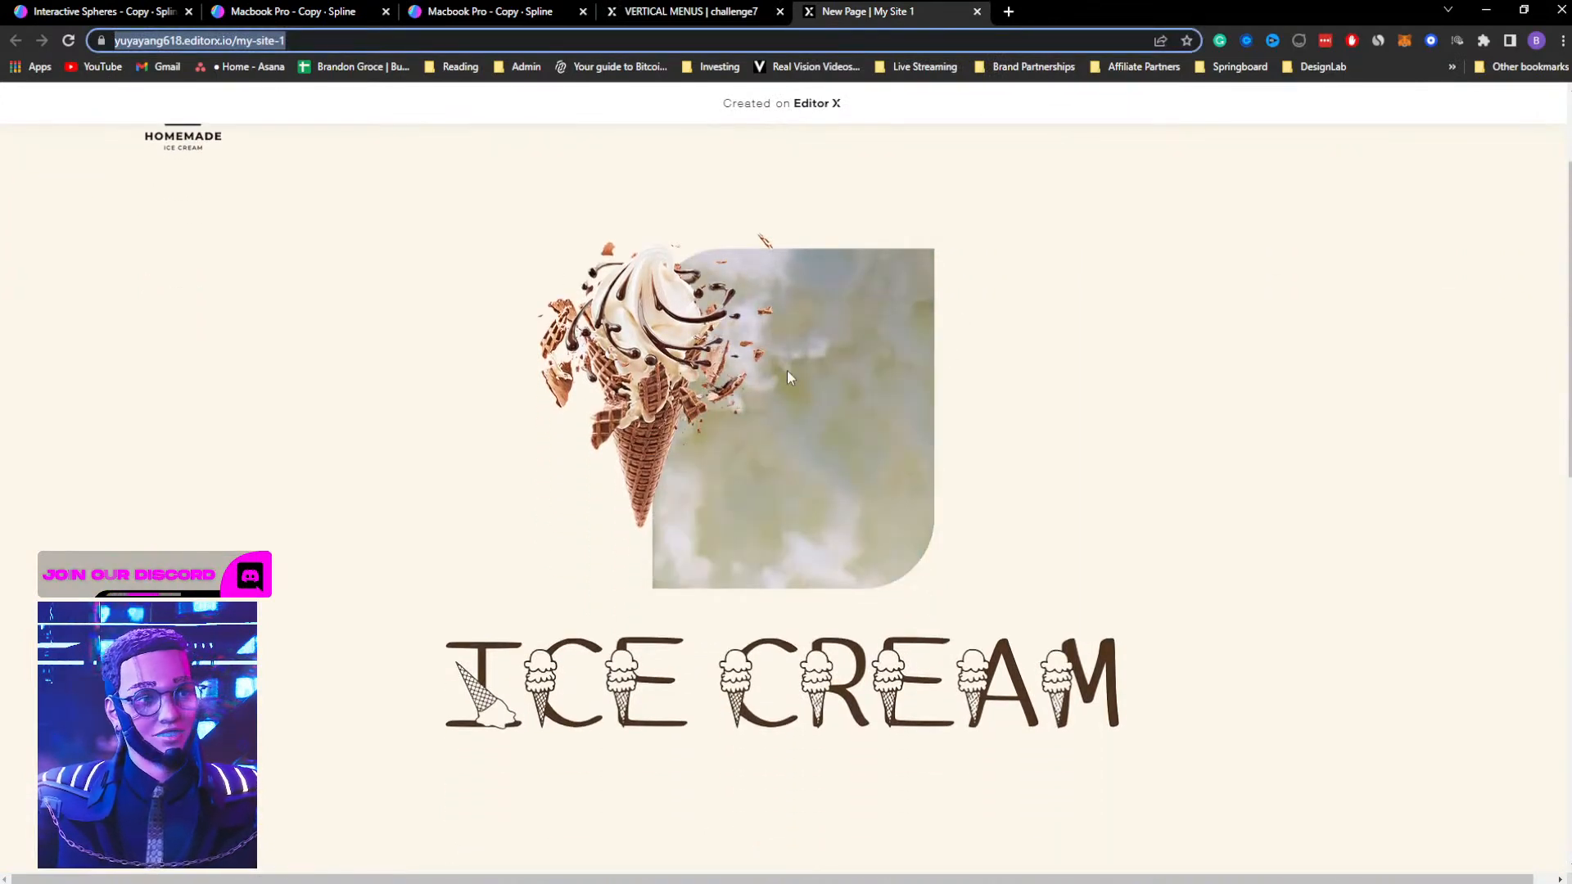
{"action": "scroll", "coordinate": [873, 384], "scroll_direction": "down", "scroll_amount": 5}
{"action": "scroll", "coordinate": [880, 384], "scroll_direction": "down", "scroll_amount": 2}
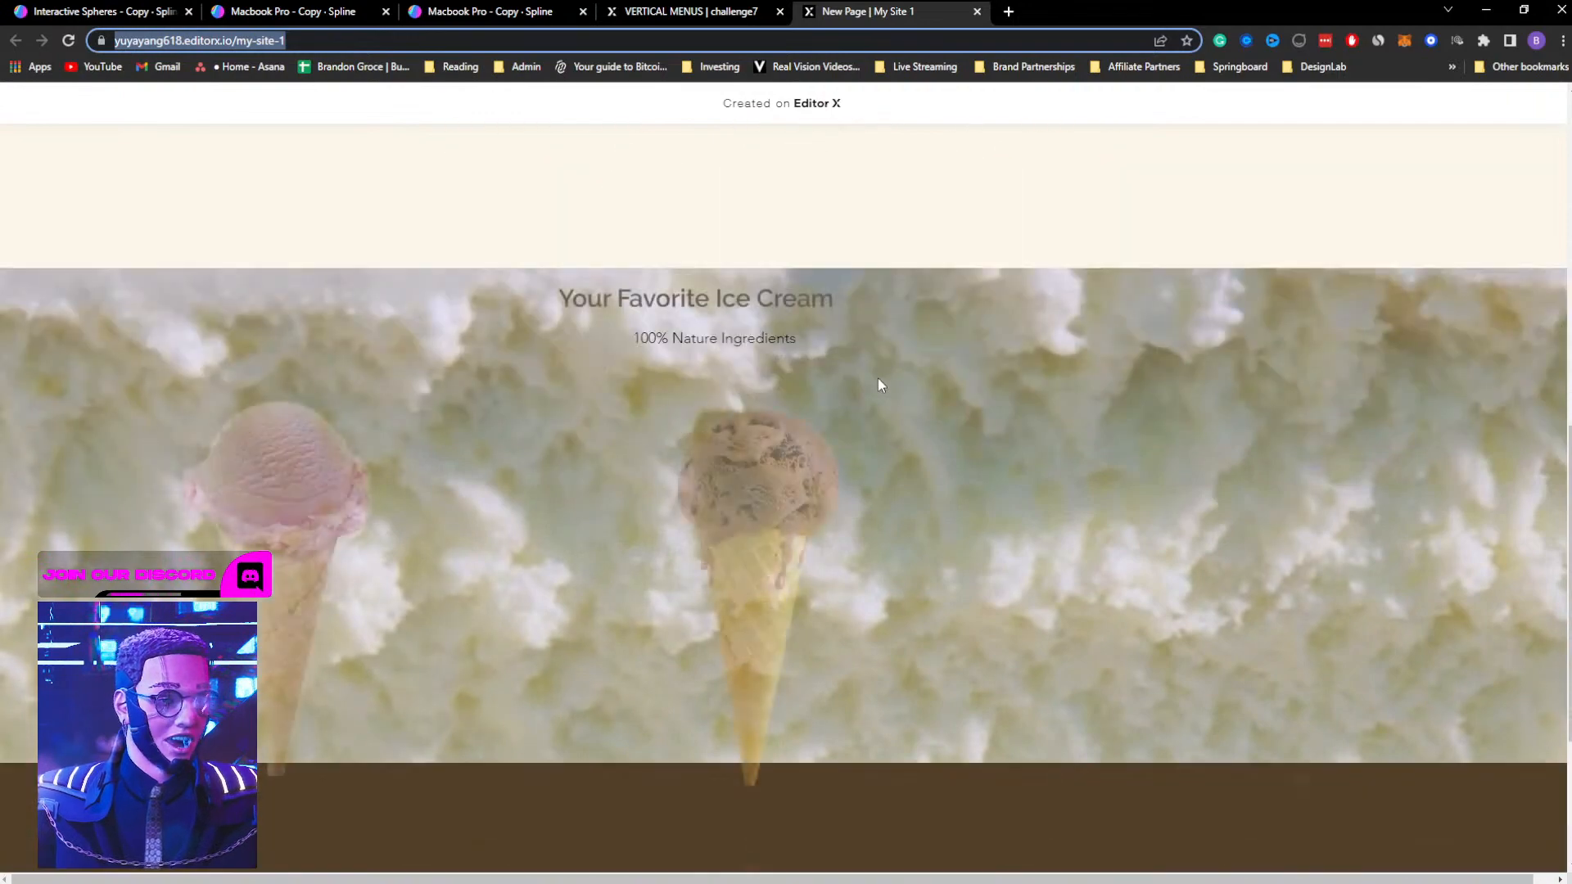
{"action": "scroll", "coordinate": [878, 385], "scroll_direction": "up", "scroll_amount": 5}
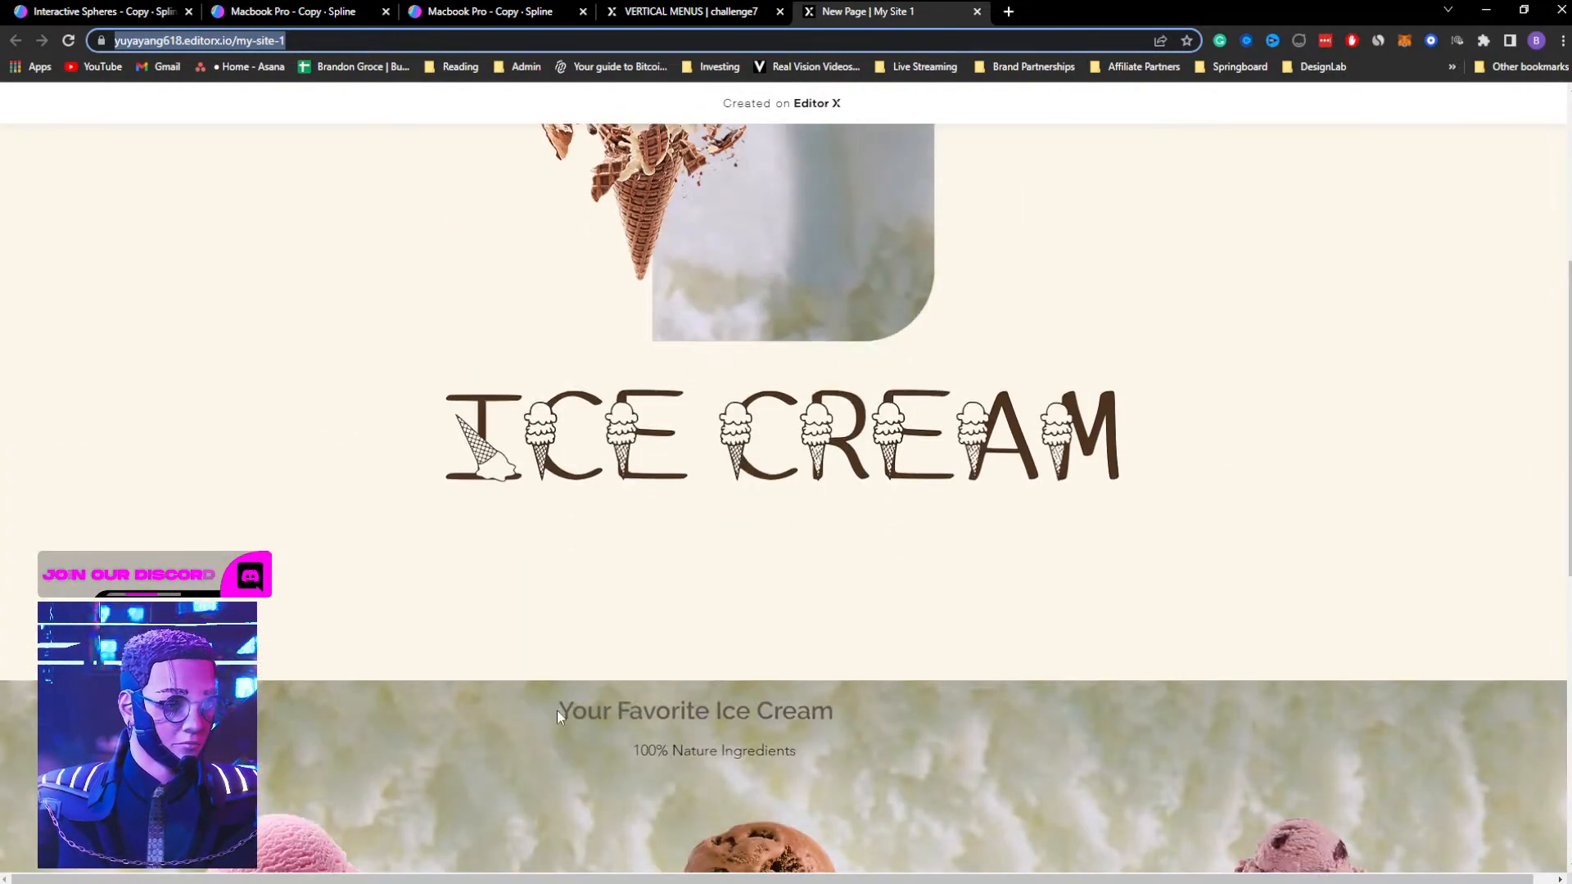
{"action": "left_click_drag", "start_coordinate": [557, 716], "coordinate": [858, 705]}
{"action": "scroll", "coordinate": [806, 542], "scroll_direction": "up", "scroll_amount": 4}
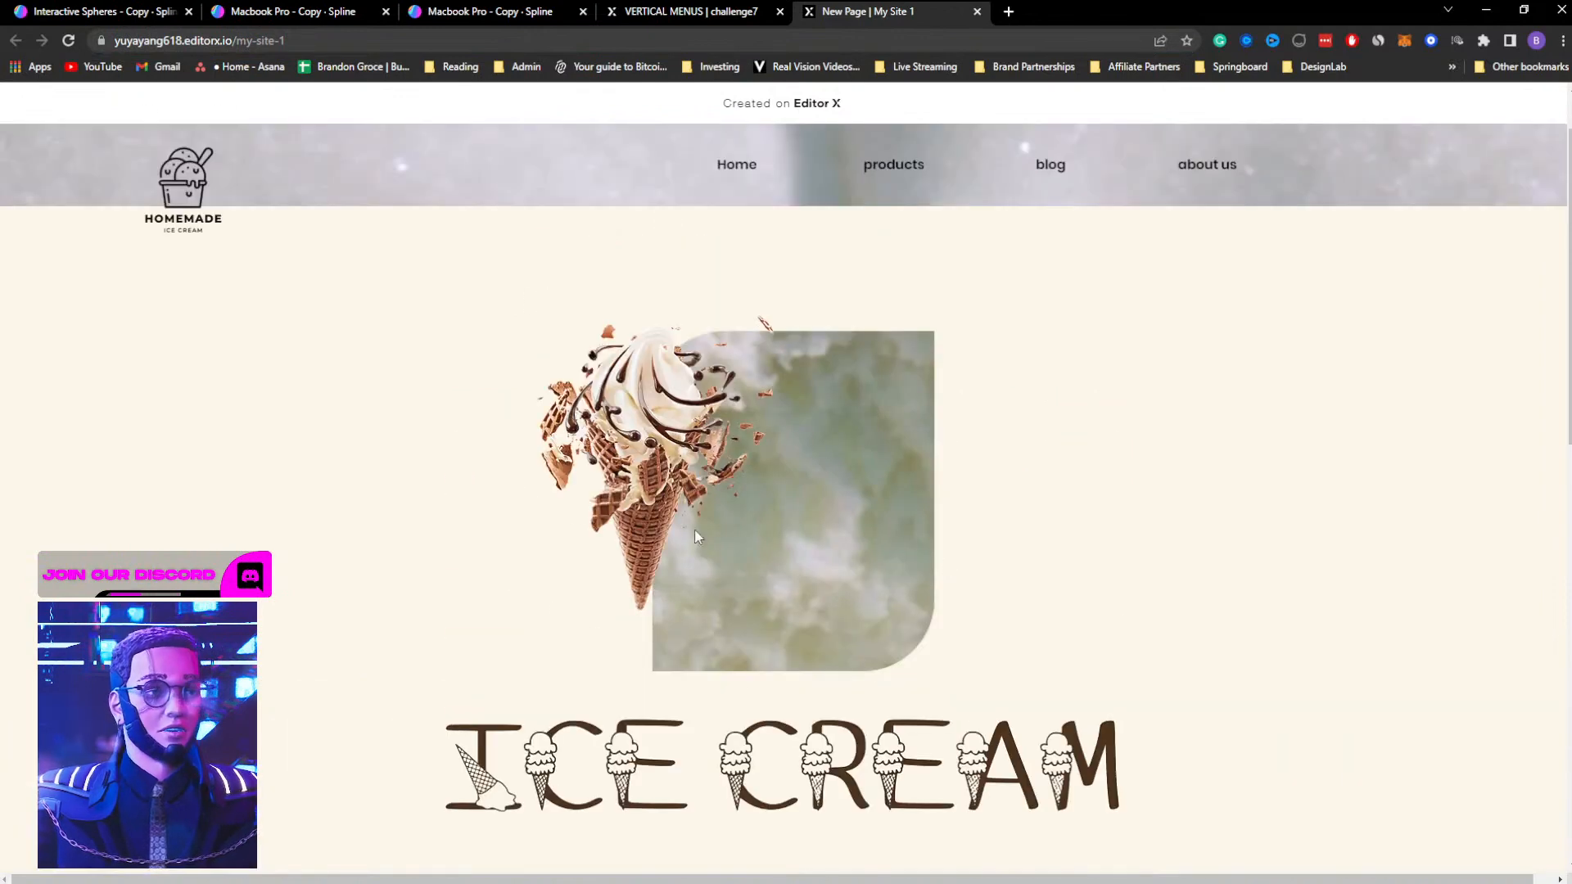
{"action": "scroll", "coordinate": [677, 411], "scroll_direction": "up", "scroll_amount": 1}
{"action": "scroll", "coordinate": [681, 412], "scroll_direction": "down", "scroll_amount": 1}
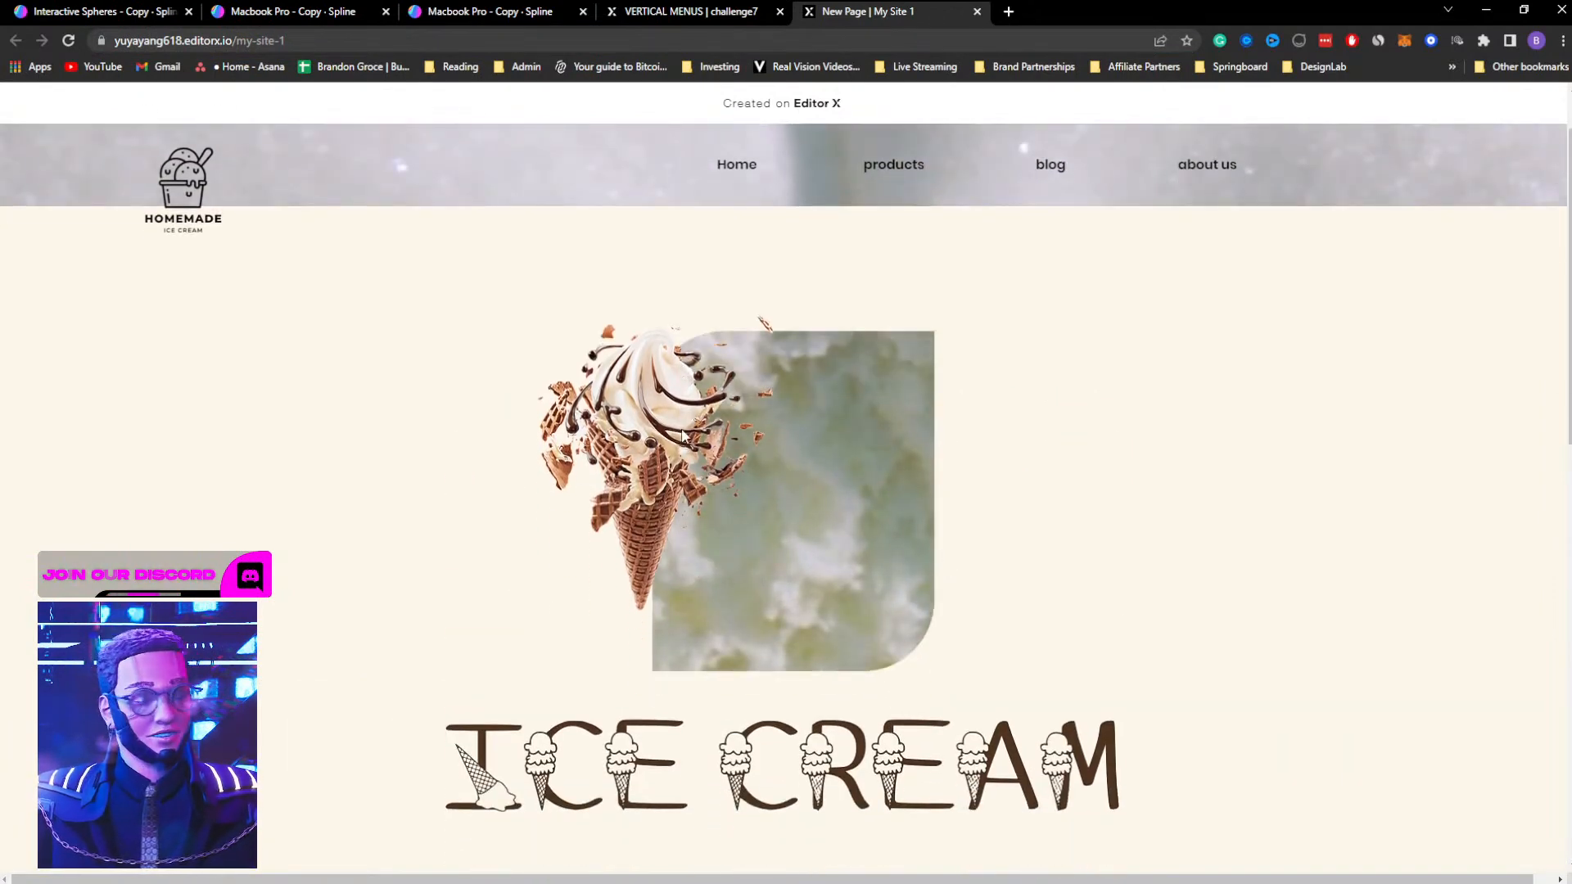